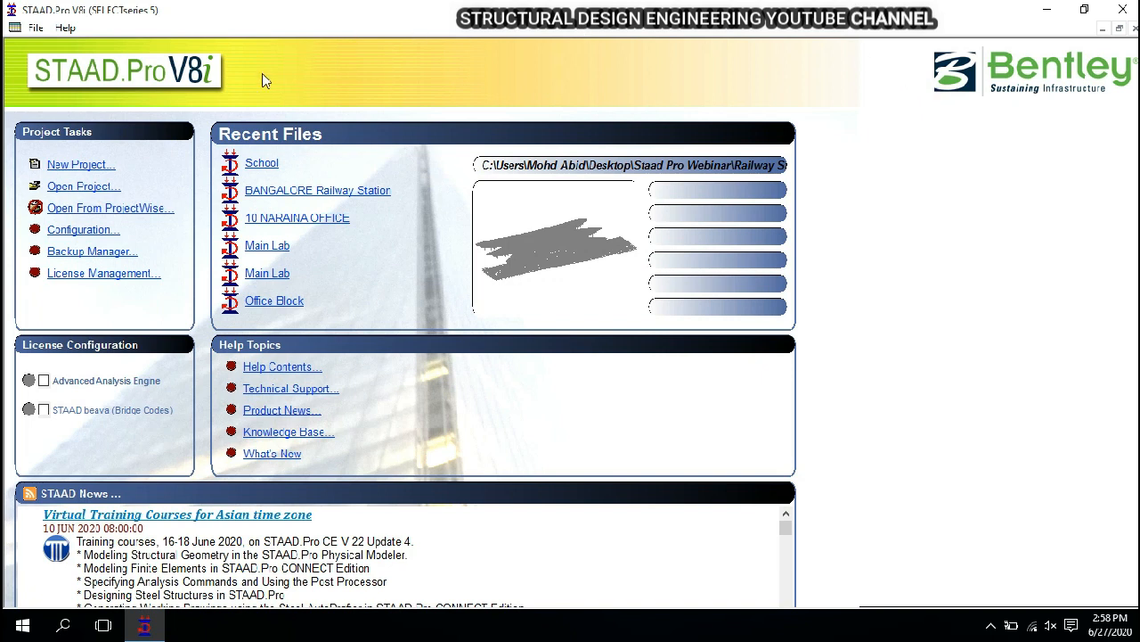
- Start a new project of type Space, name the file XYZ, and check its save location
{"action": "left_click", "coordinate": [88, 165]}
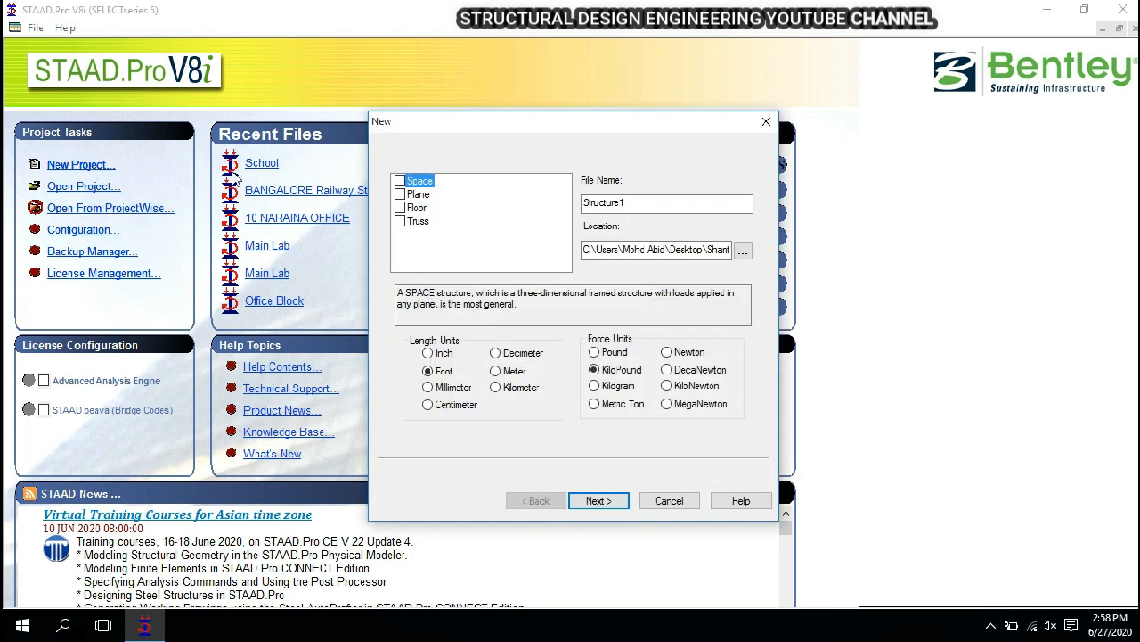
{"action": "left_click", "coordinate": [399, 181]}
{"action": "double_click", "coordinate": [656, 203]}
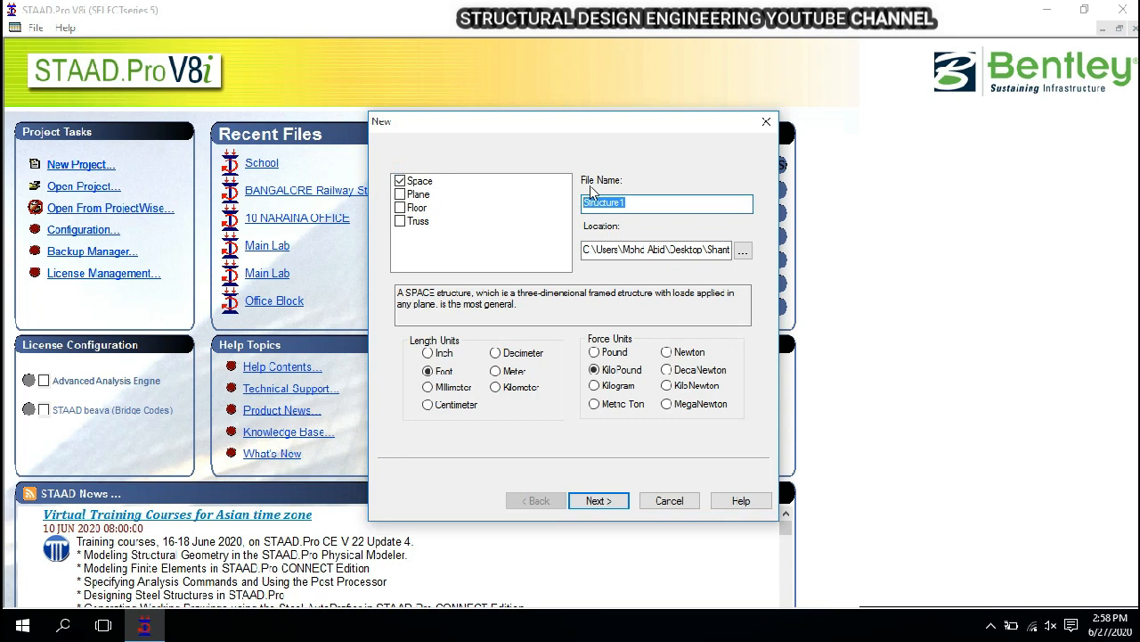
{"action": "type", "text": "ZY"}
{"action": "type", "text": "X"}
{"action": "key", "text": "BackSpace"}
{"action": "key", "text": "BackSpace"}
{"action": "key", "text": "BackSpace"}
{"action": "type", "text": "XYZ"}
{"action": "left_click", "coordinate": [742, 252]}
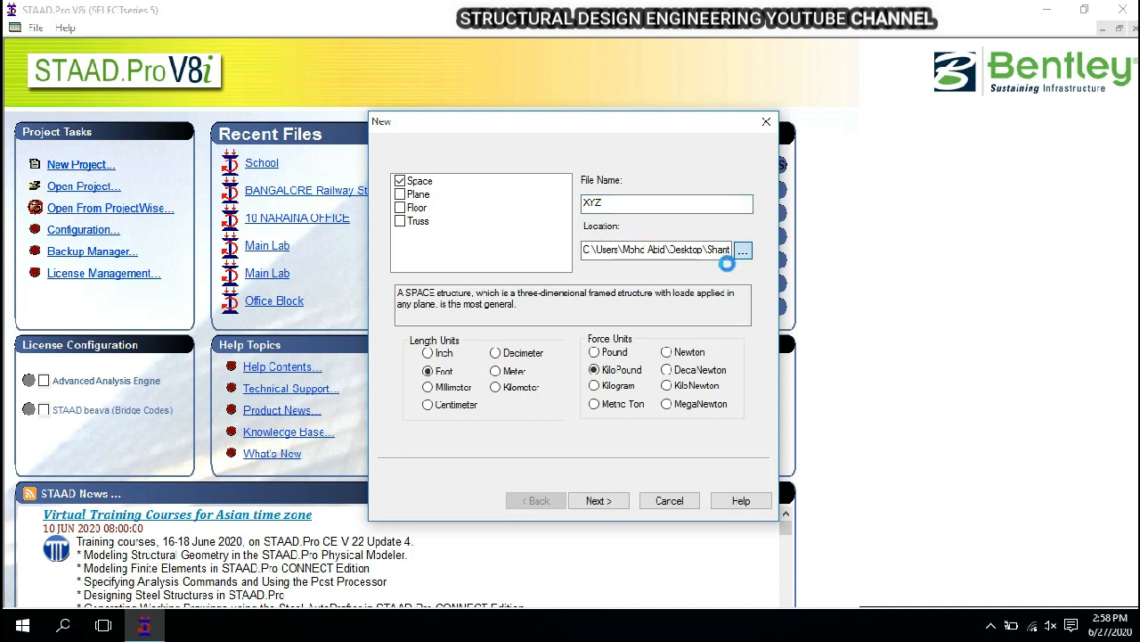
{"action": "left_click", "coordinate": [597, 434]}
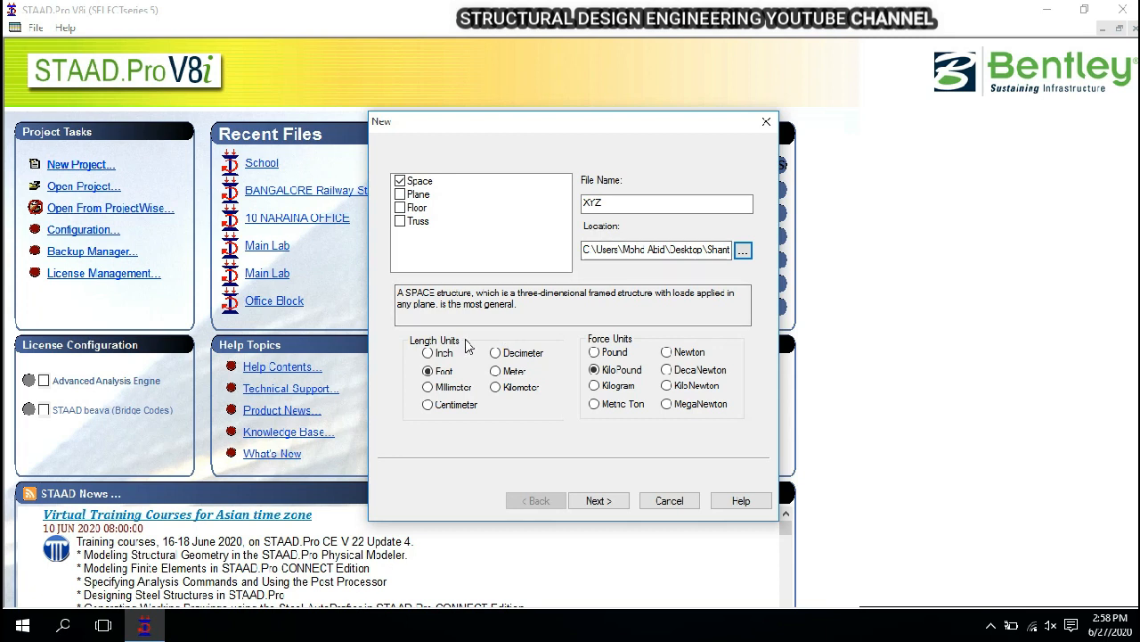
- Set the units to Meter and KiloNewton, and finish creating the project with the Add Beam option
{"action": "left_click", "coordinate": [495, 371]}
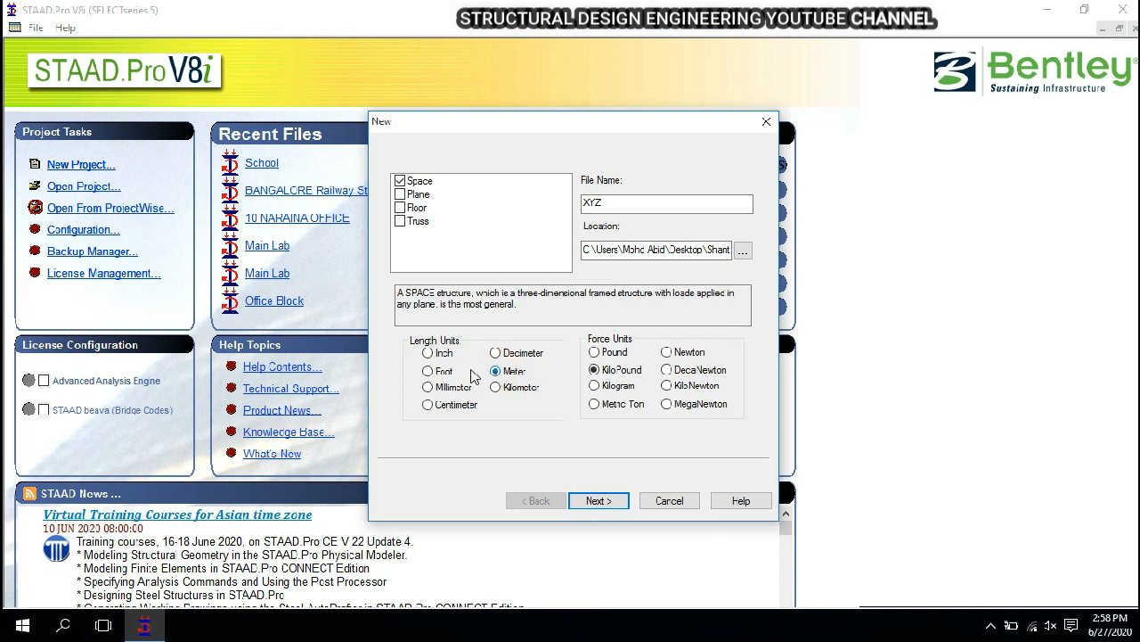
{"action": "left_click", "coordinate": [429, 353]}
{"action": "left_click", "coordinate": [442, 371]}
{"action": "left_click", "coordinate": [507, 373]}
{"action": "left_click", "coordinate": [695, 389]}
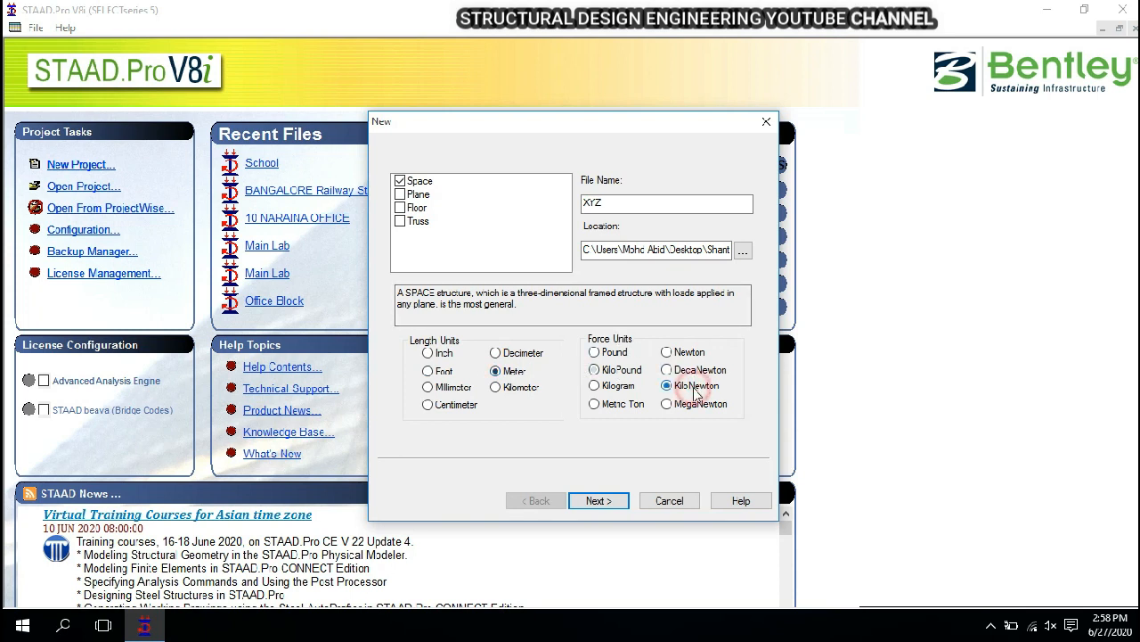
{"action": "left_click", "coordinate": [600, 503]}
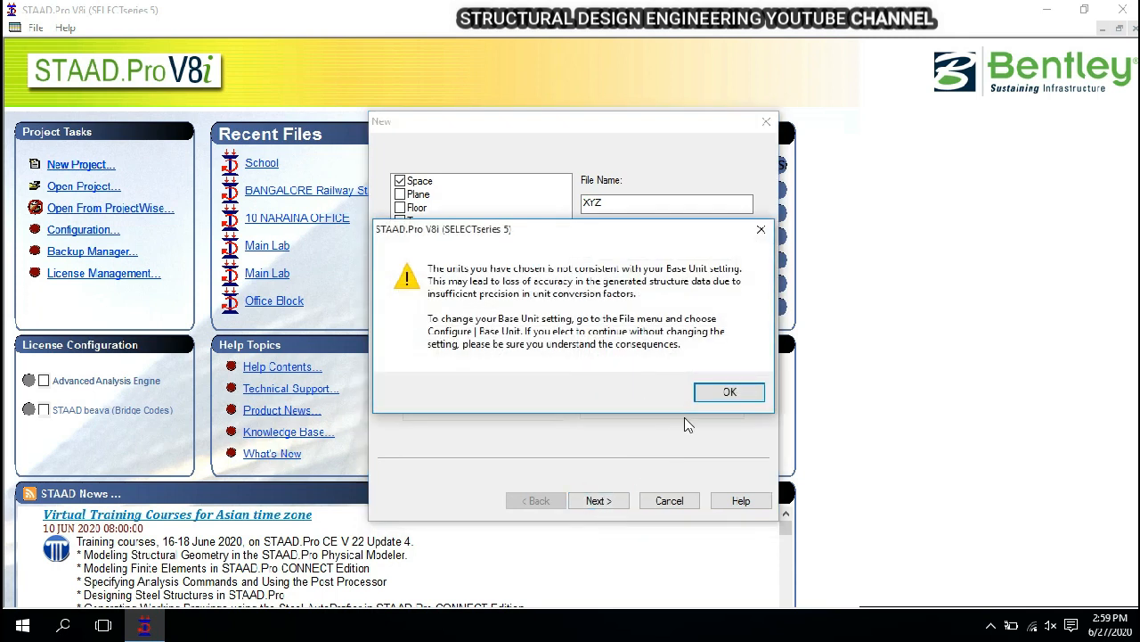
{"action": "left_click", "coordinate": [728, 395]}
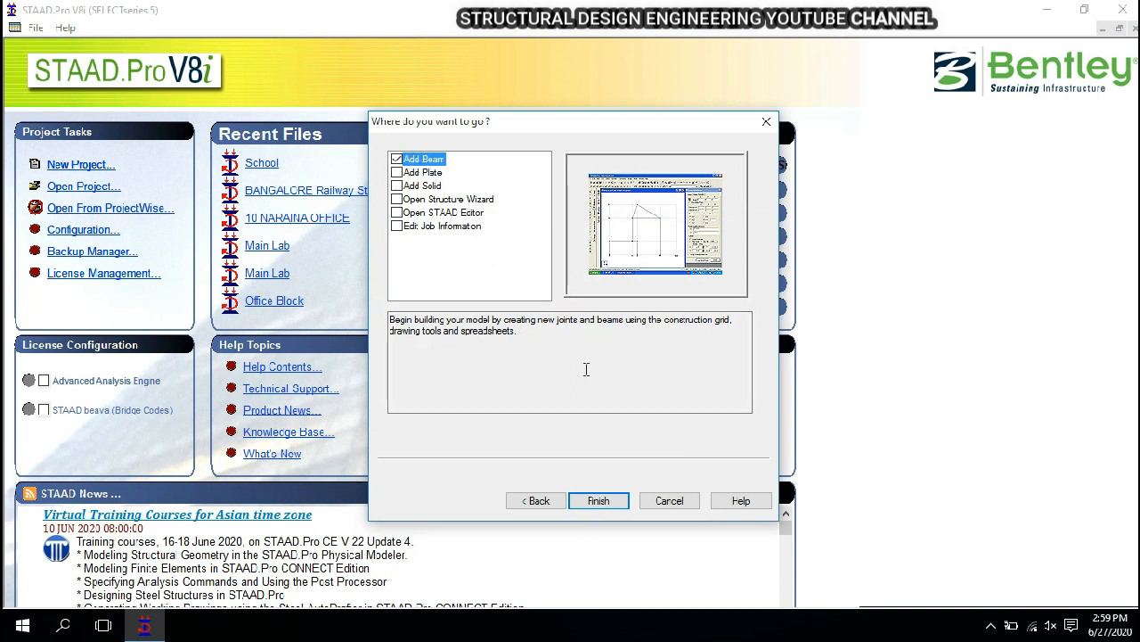
{"action": "left_click", "coordinate": [595, 502]}
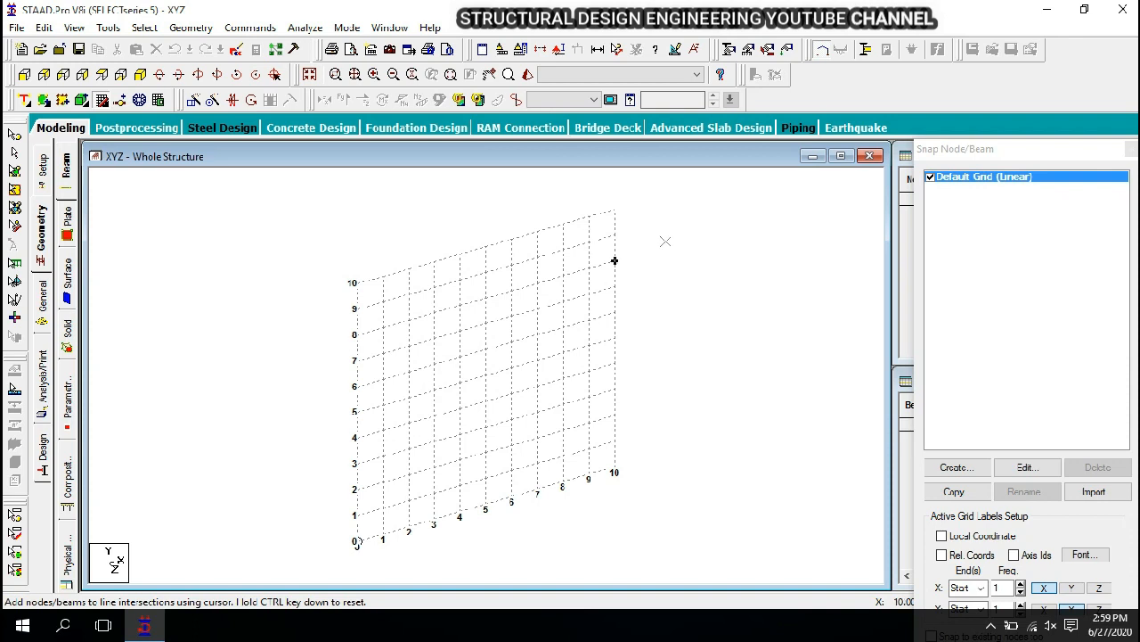
- Dismiss the snap grid and create the first node at X 0, Y 0, Z 0 through its table coordinates
{"action": "left_click", "coordinate": [1132, 149]}
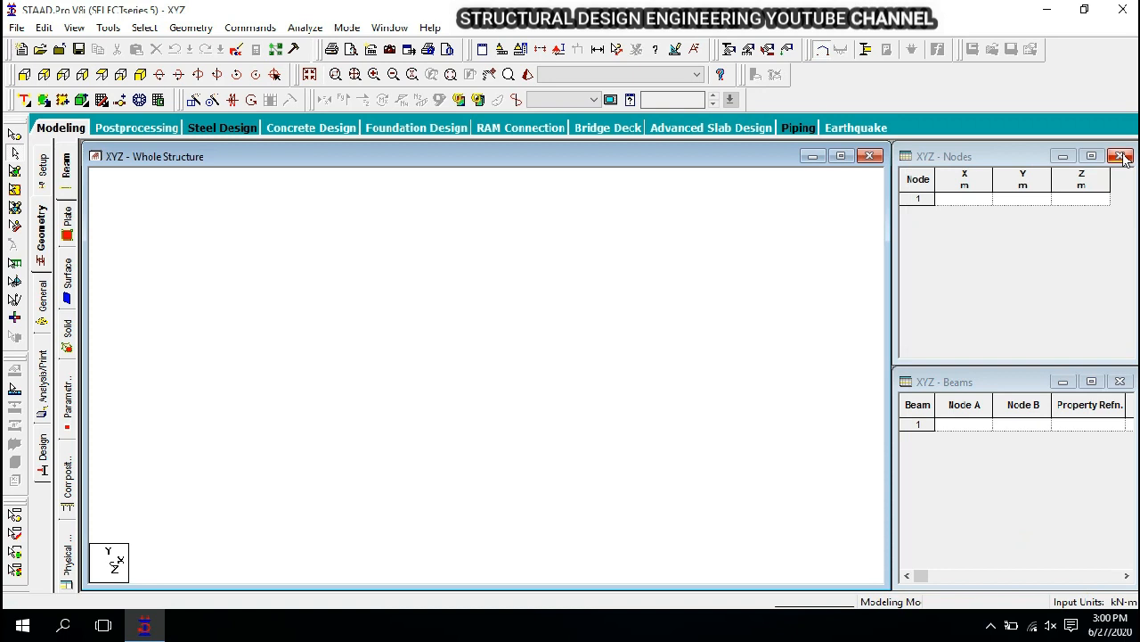
{"action": "left_click", "coordinate": [956, 200]}
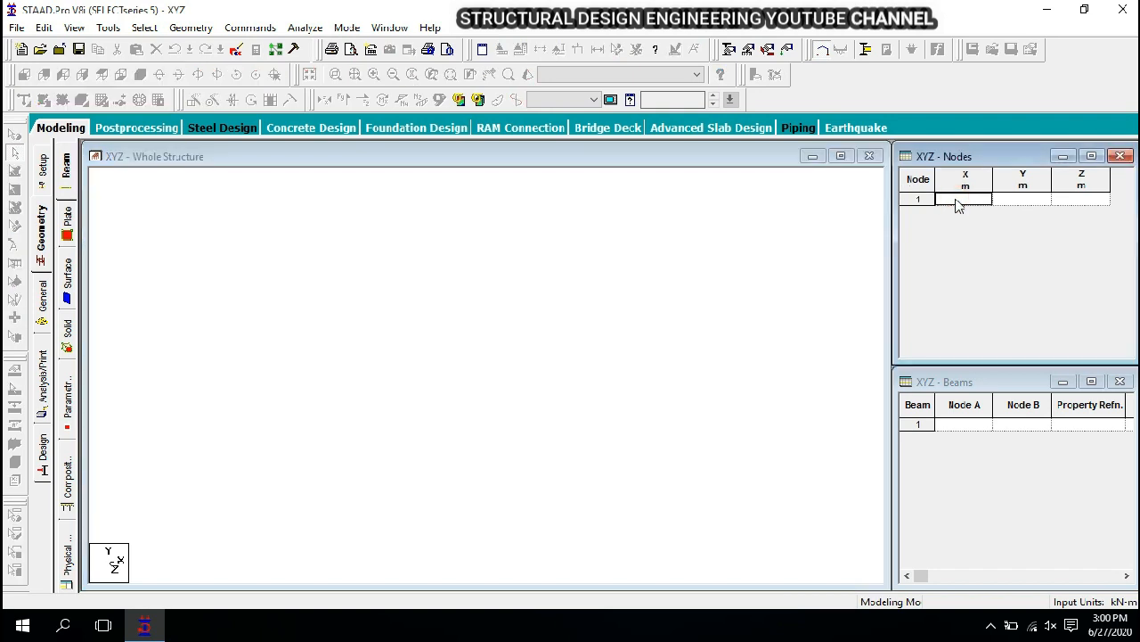
{"action": "type", "text": "0"}
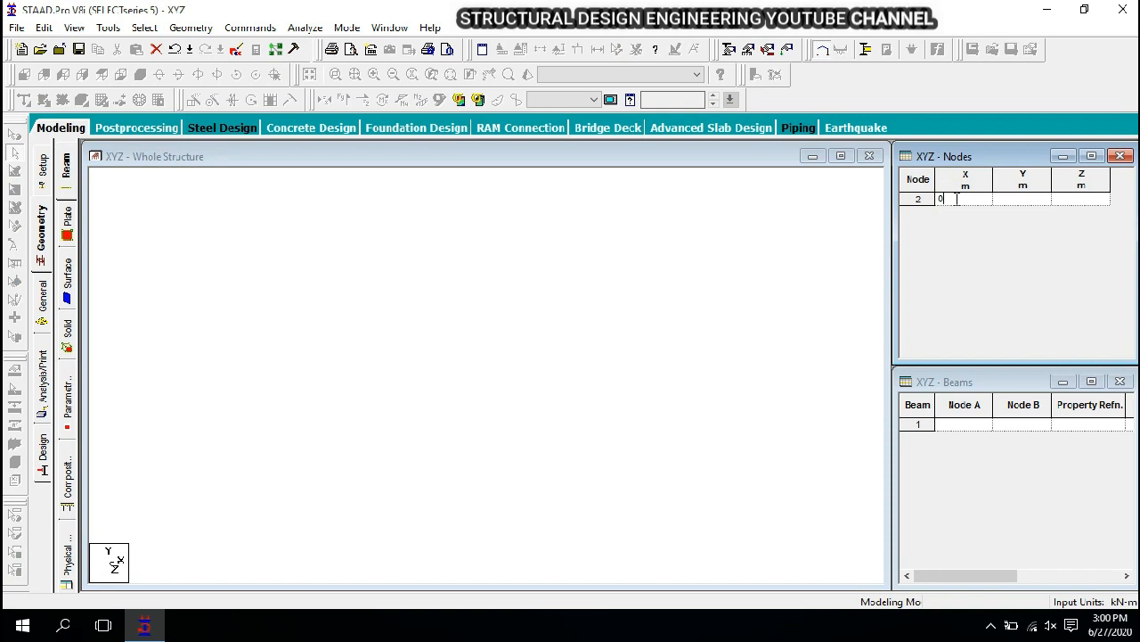
{"action": "key", "text": "Tab"}
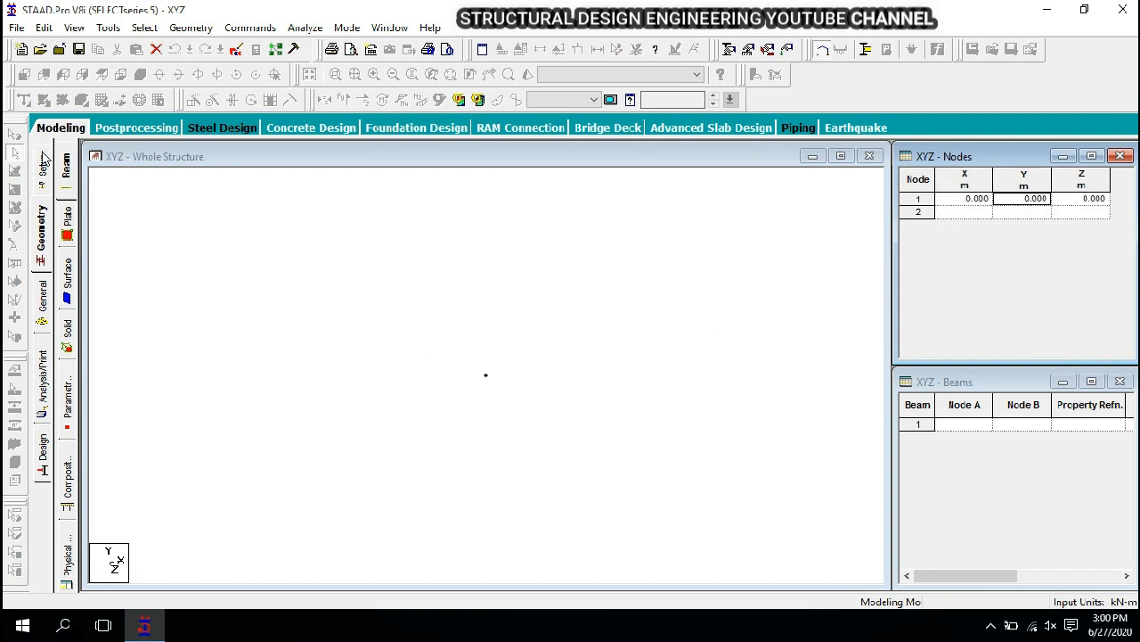
- Select the origin node with the Nodes Cursor and inspect its node information
{"action": "left_click", "coordinate": [178, 276]}
{"action": "left_click", "coordinate": [14, 134]}
{"action": "left_click_drag", "start_coordinate": [396, 328], "coordinate": [615, 468]}
{"action": "double_click", "coordinate": [487, 378]}
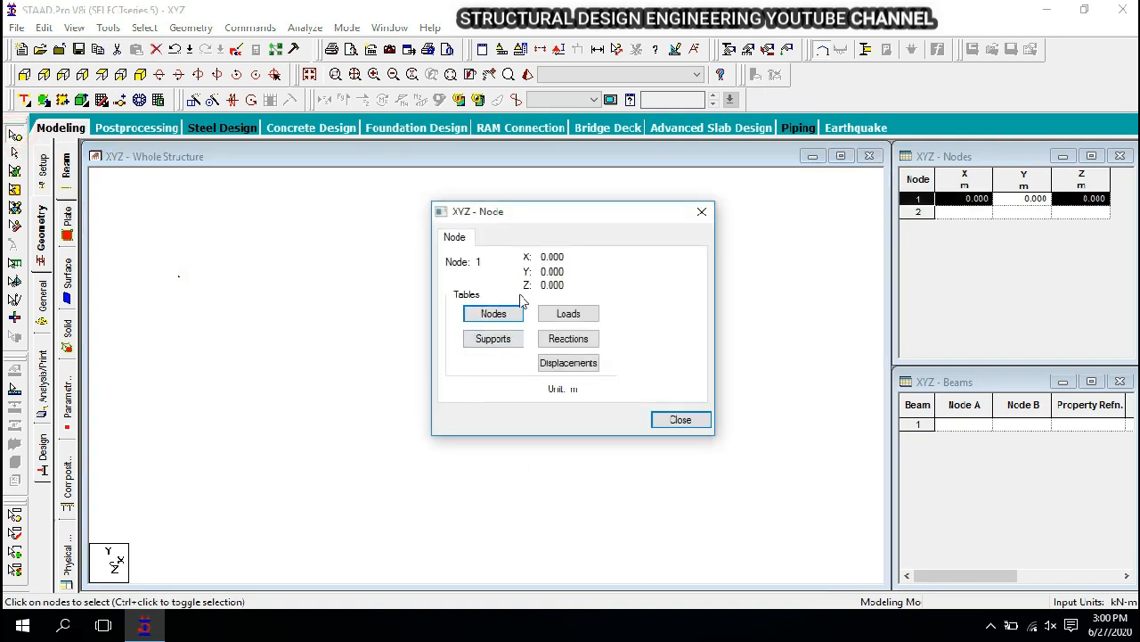
{"action": "left_click", "coordinate": [702, 212]}
{"action": "left_click_drag", "start_coordinate": [449, 333], "coordinate": [528, 418]}
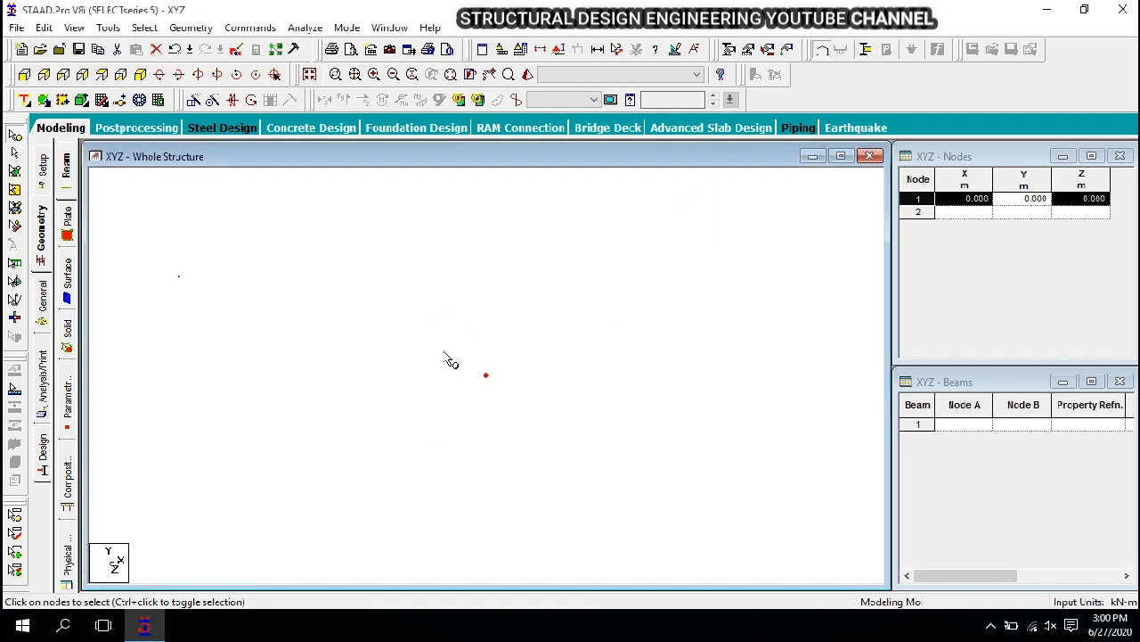
{"action": "left_click_drag", "start_coordinate": [442, 340], "coordinate": [502, 400]}
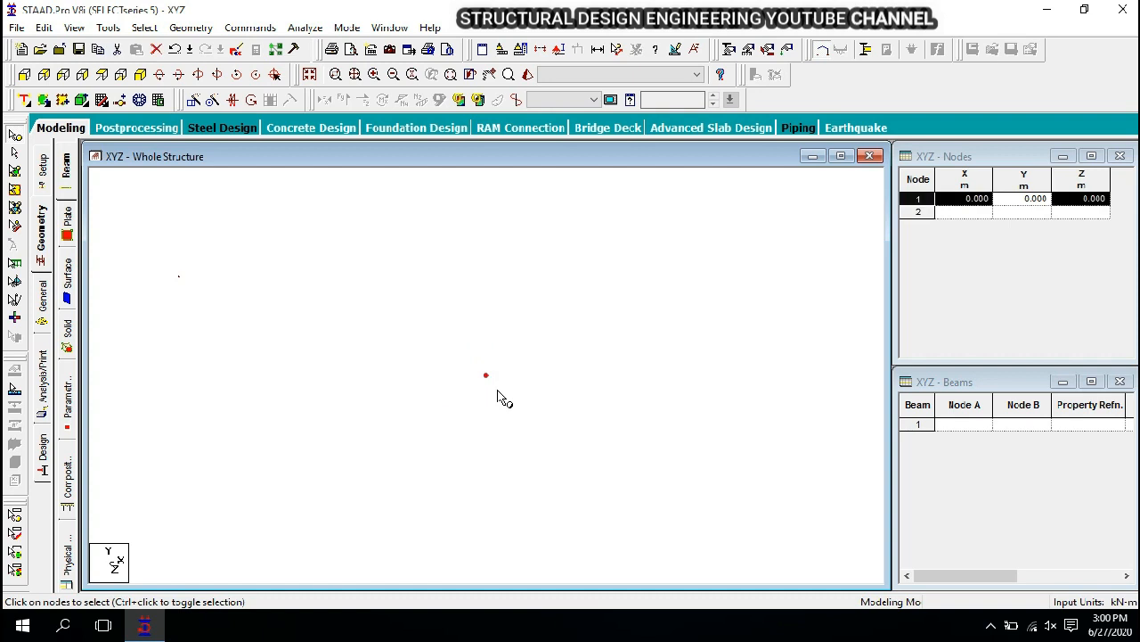
- Copy the origin node and paste it with an offset of 5 m in X
{"action": "left_click", "coordinate": [14, 172]}
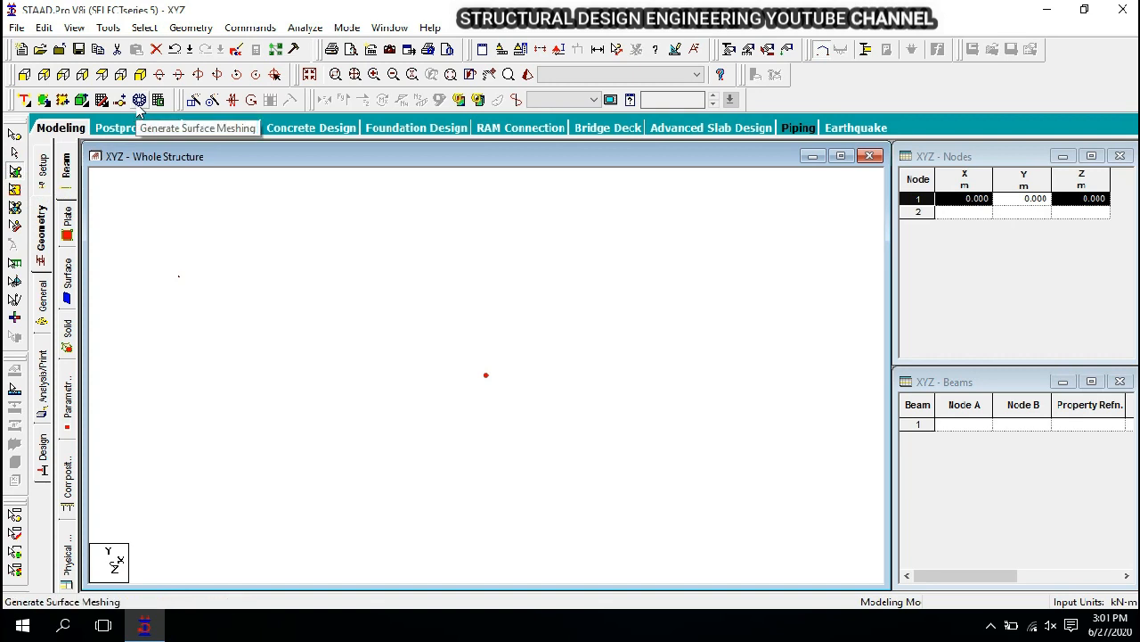
{"action": "left_click", "coordinate": [14, 138]}
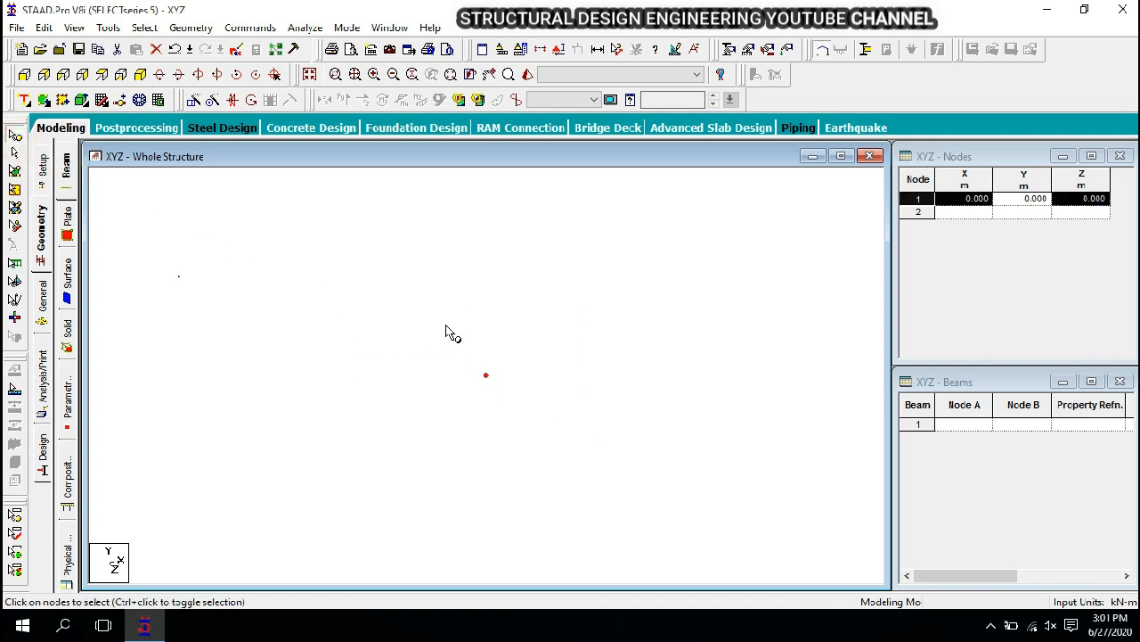
{"action": "left_click_drag", "start_coordinate": [447, 325], "coordinate": [513, 390]}
{"action": "right_click", "coordinate": [550, 247]}
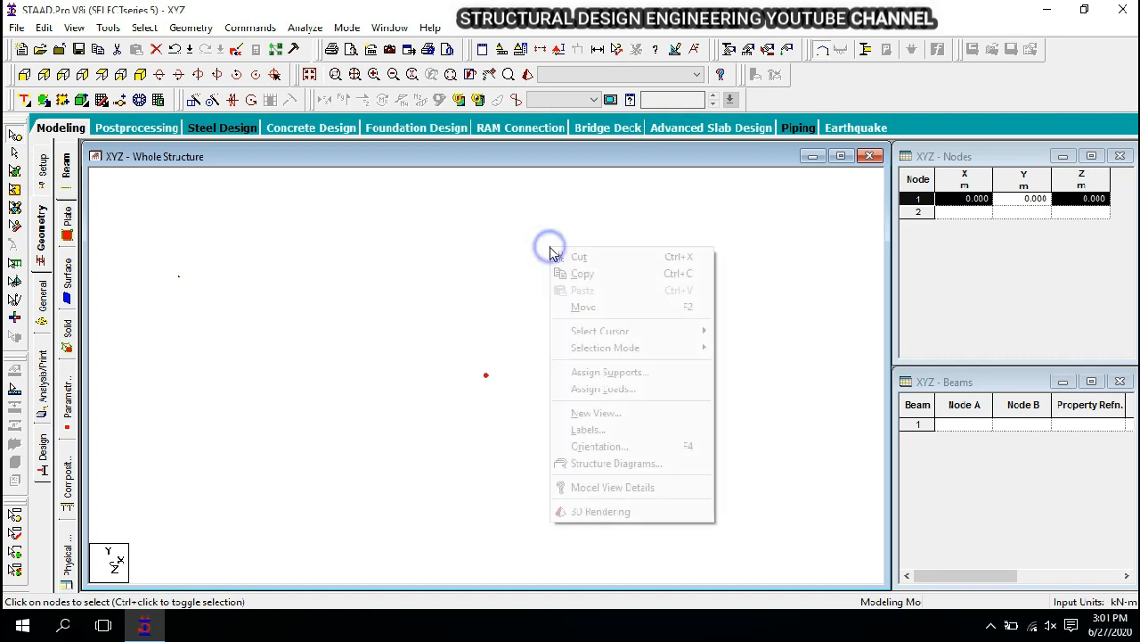
{"action": "left_click", "coordinate": [603, 271]}
{"action": "right_click", "coordinate": [599, 234]}
{"action": "left_click", "coordinate": [653, 269]}
{"action": "left_click_drag", "start_coordinate": [612, 178], "coordinate": [785, 182]}
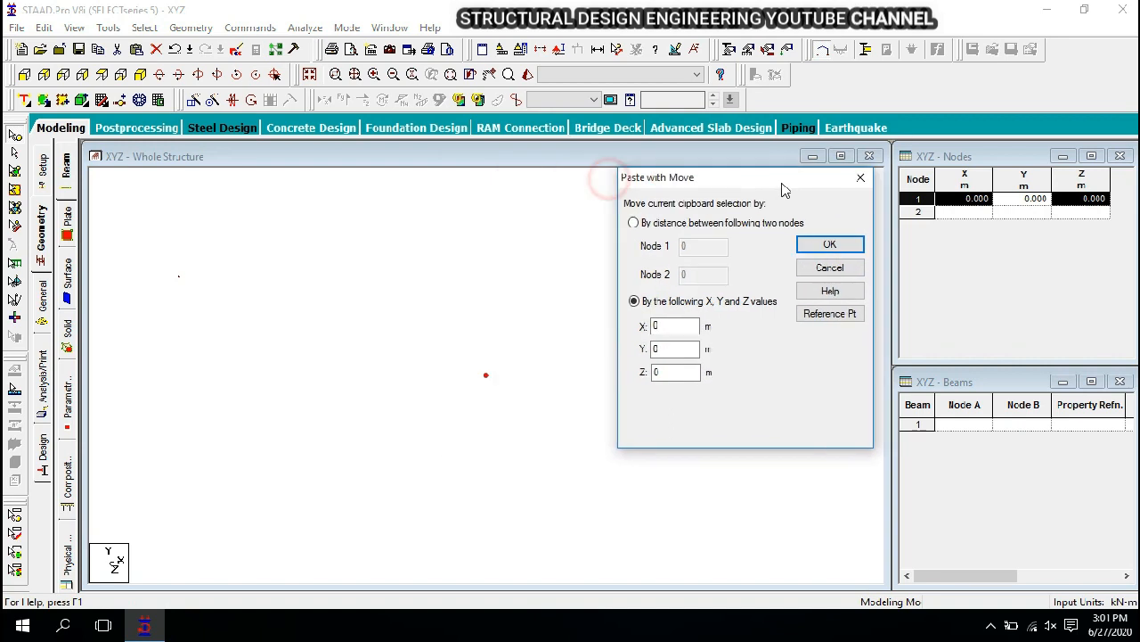
{"action": "double_click", "coordinate": [679, 327]}
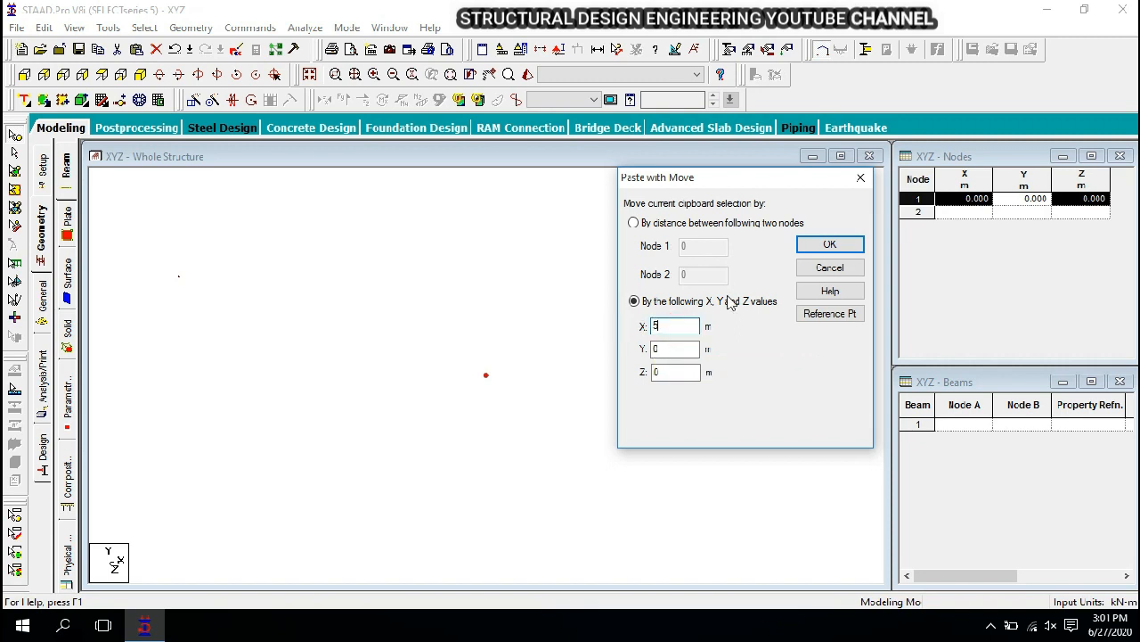
{"action": "left_click", "coordinate": [826, 245]}
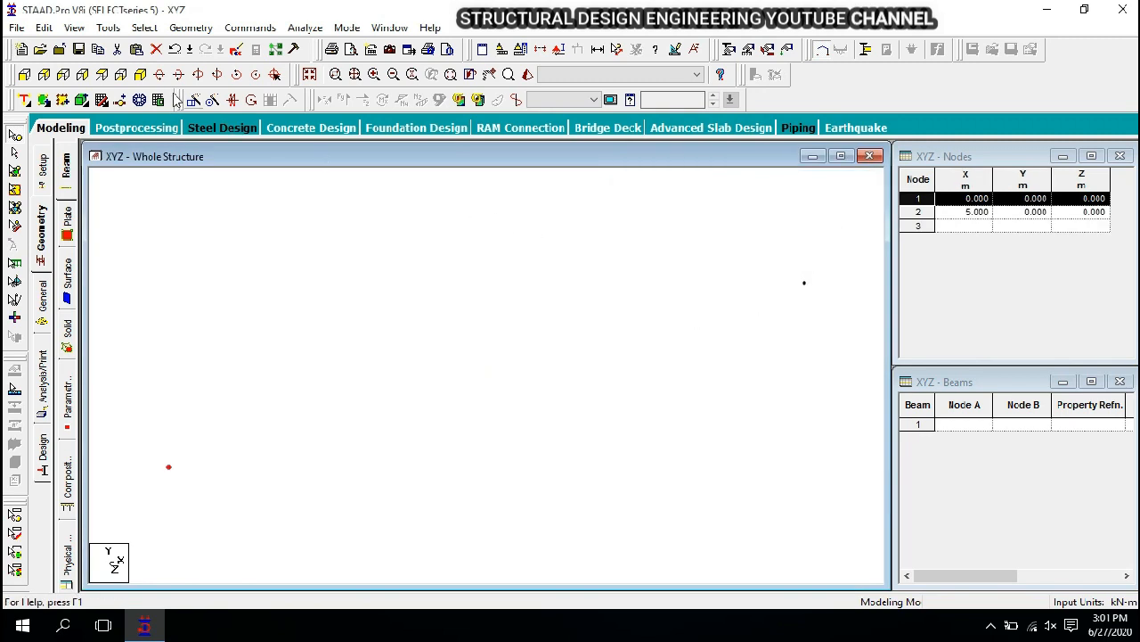
- View the model from above, measure the distance between the two nodes, and remove the dimension
{"action": "left_click", "coordinate": [101, 74]}
{"action": "left_click_drag", "start_coordinate": [146, 357], "coordinate": [853, 415]}
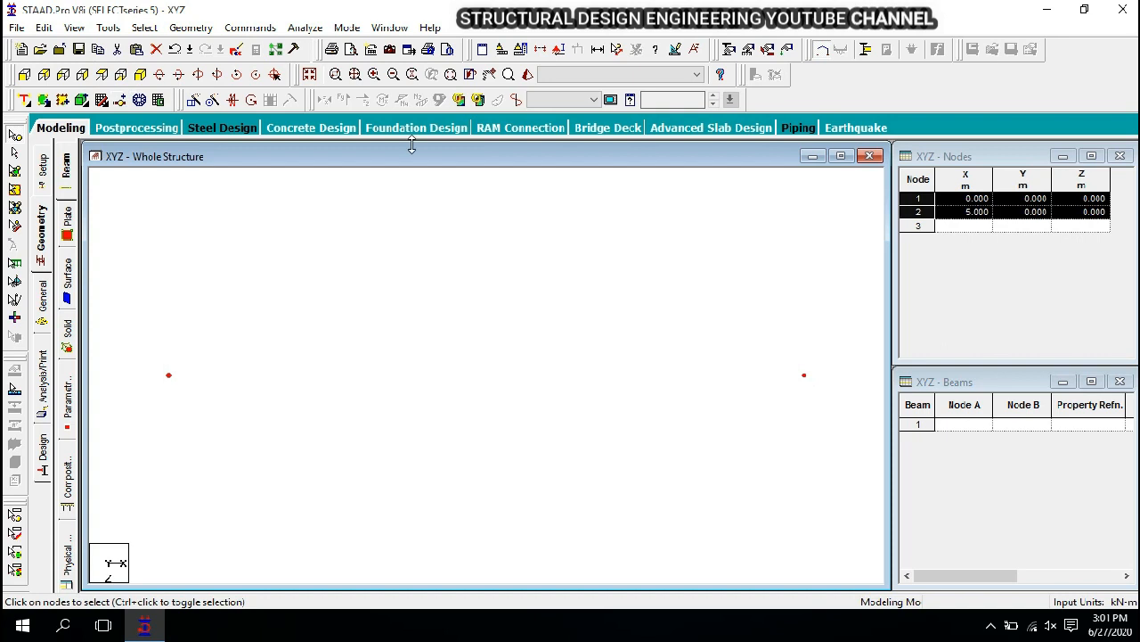
{"action": "left_click", "coordinate": [616, 49]}
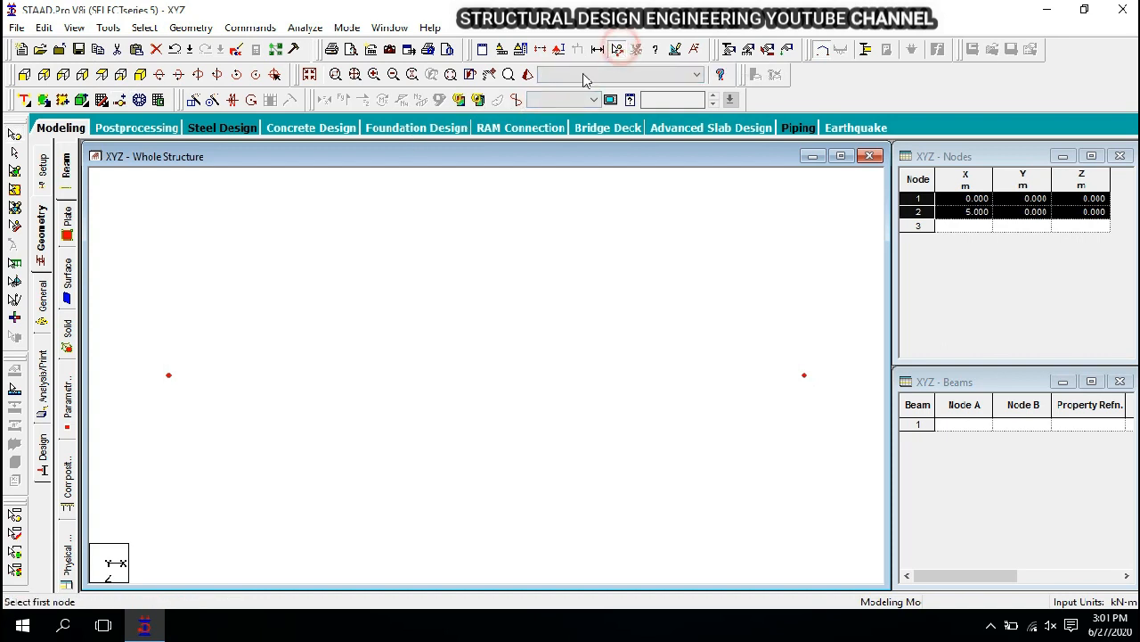
{"action": "left_click", "coordinate": [163, 376]}
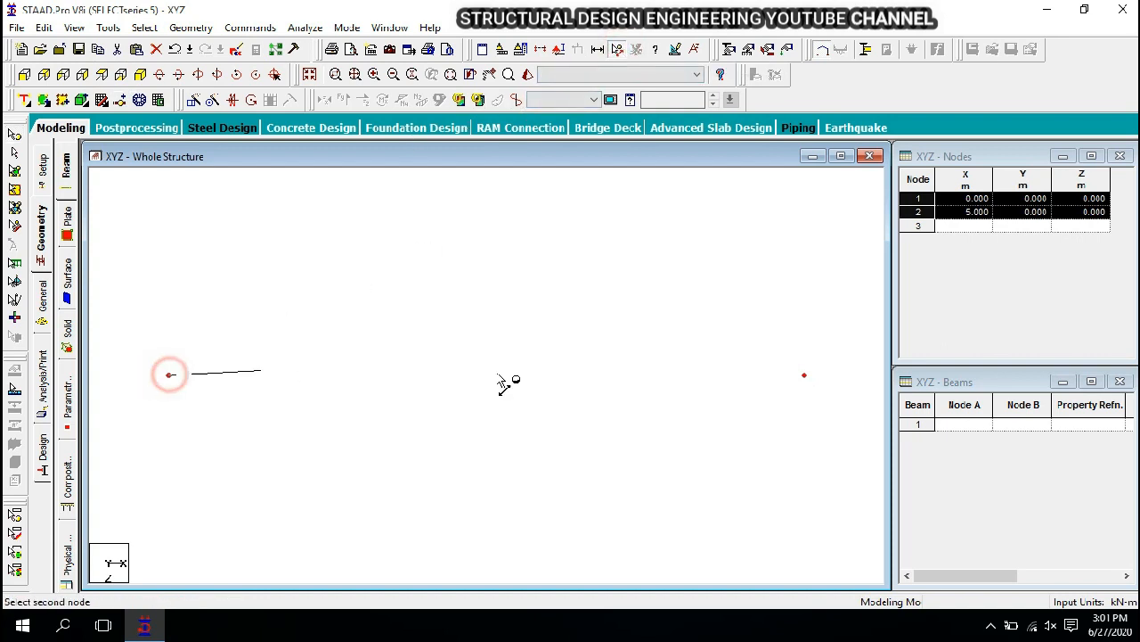
{"action": "left_click", "coordinate": [804, 376]}
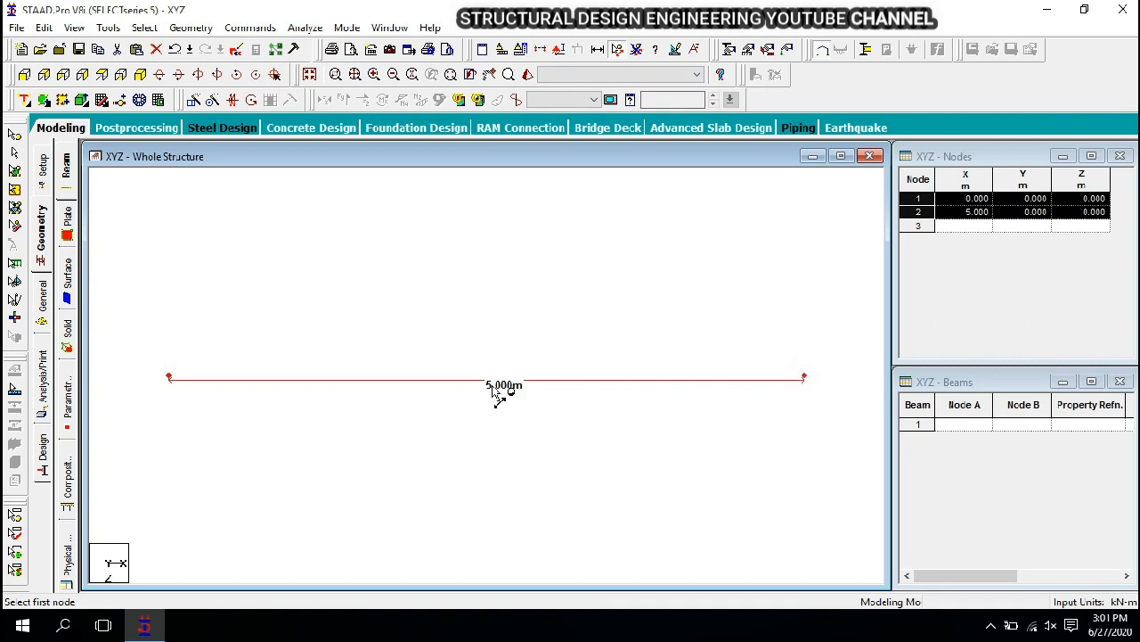
{"action": "left_click", "coordinate": [638, 51]}
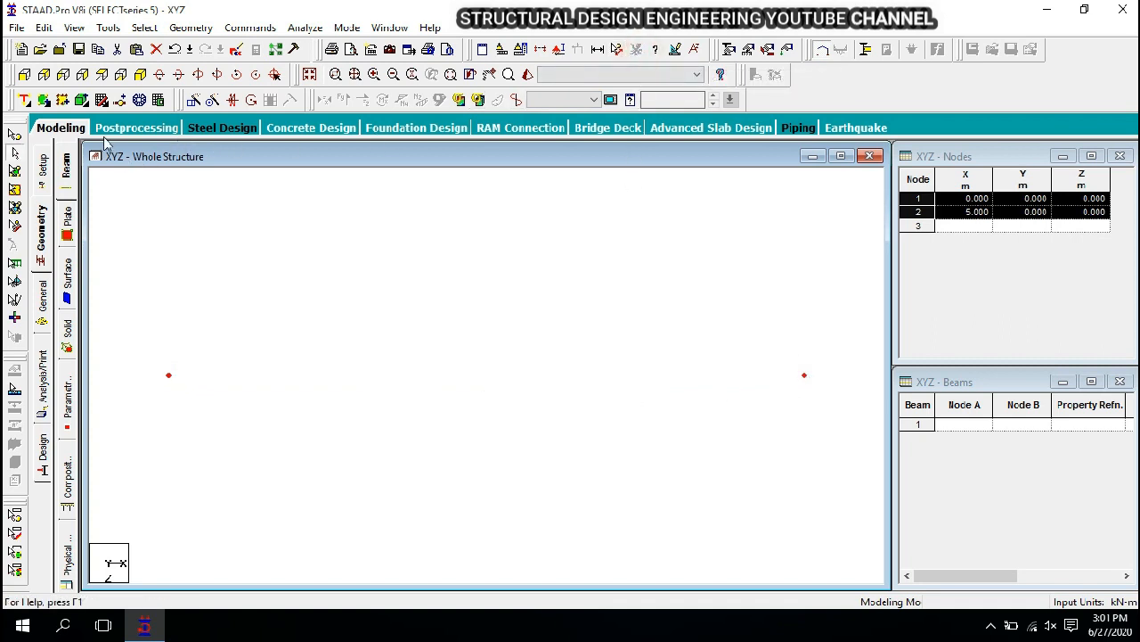
- Add a beam connecting the origin node to the node at X 5 m
{"action": "left_click", "coordinate": [25, 100]}
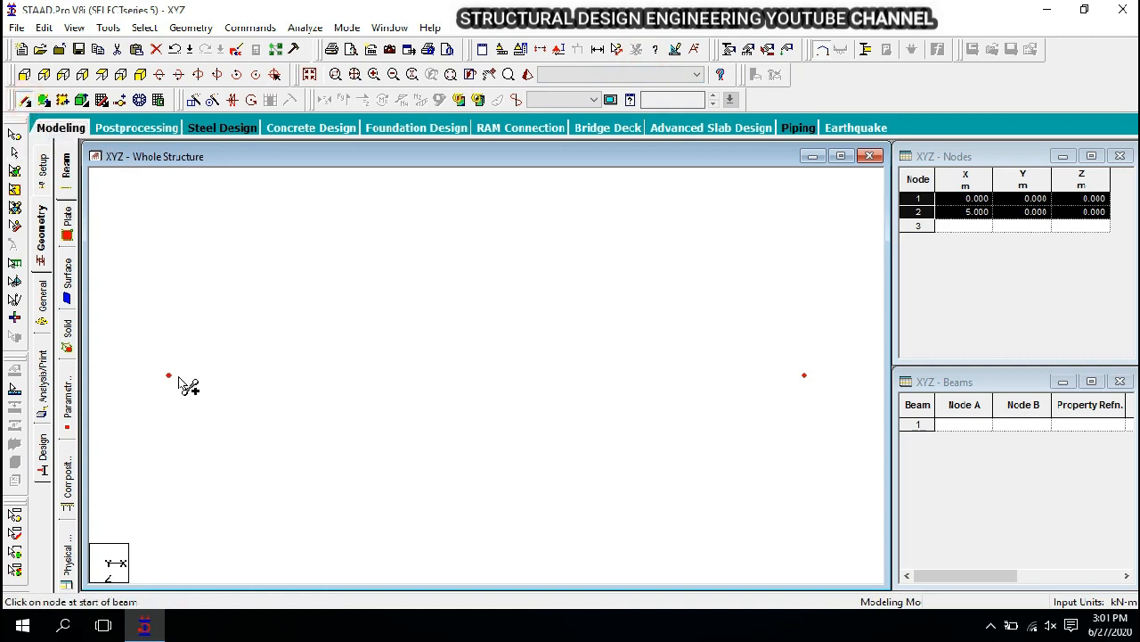
{"action": "left_click_drag", "start_coordinate": [168, 376], "coordinate": [804, 375]}
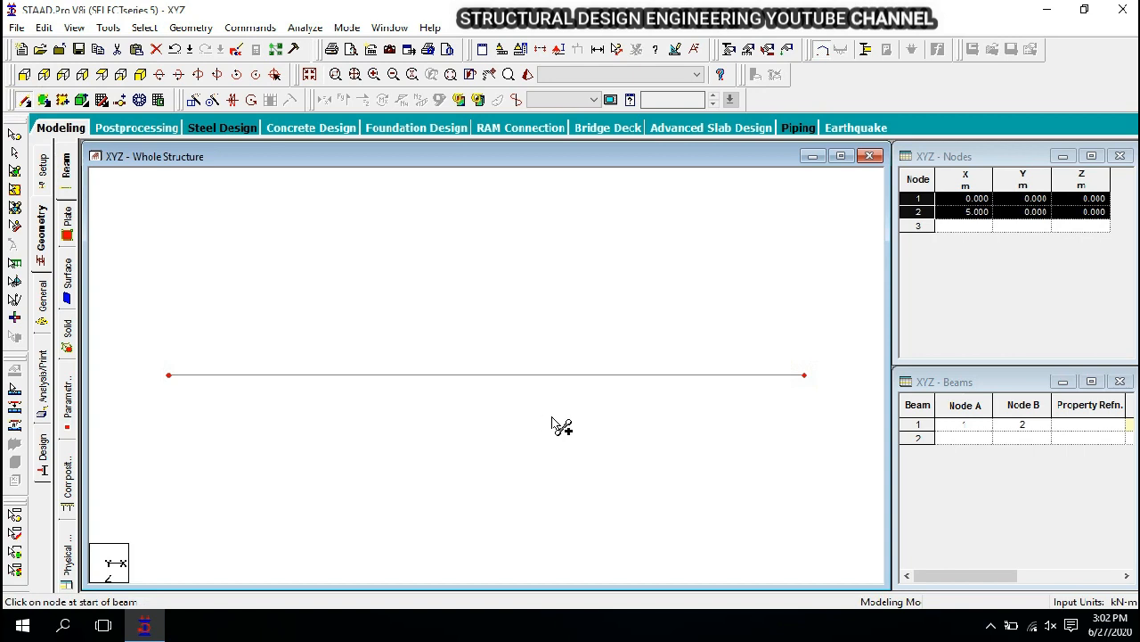
{"action": "middle_click_drag", "start_coordinate": [616, 436], "coordinate": [608, 366]}
{"action": "scroll", "coordinate": [615, 359], "scroll_direction": "down", "scroll_amount": 2}
{"action": "scroll", "coordinate": [601, 357], "scroll_direction": "down", "scroll_amount": 1}
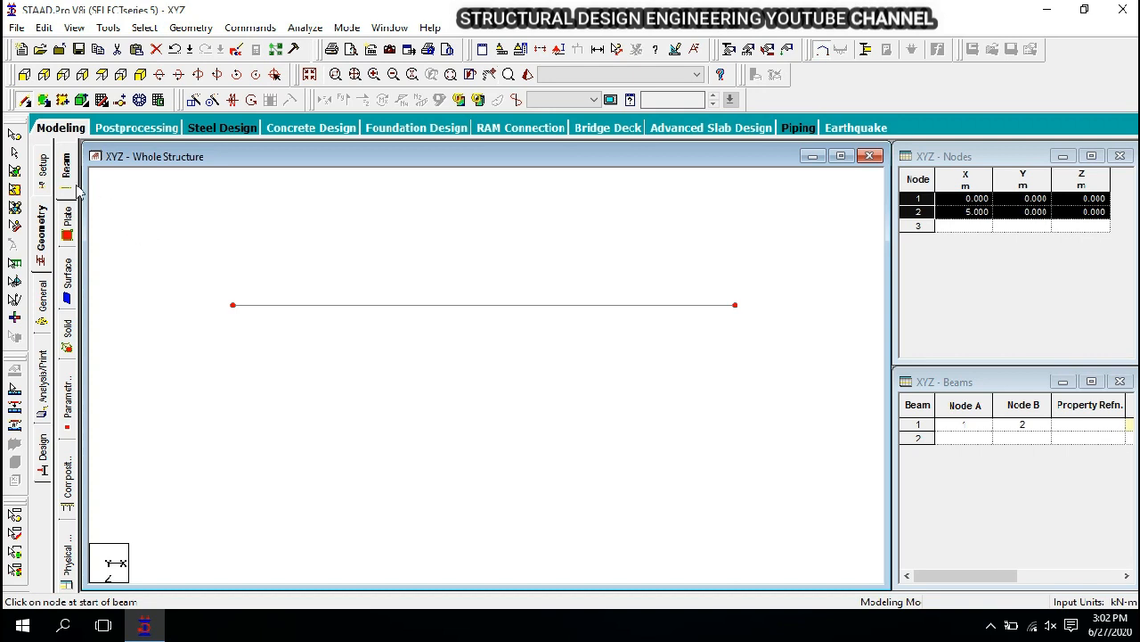
- Copy the beam and paste it with an offset of 5 m in Z
{"action": "left_click", "coordinate": [20, 154]}
{"action": "left_click", "coordinate": [146, 264]}
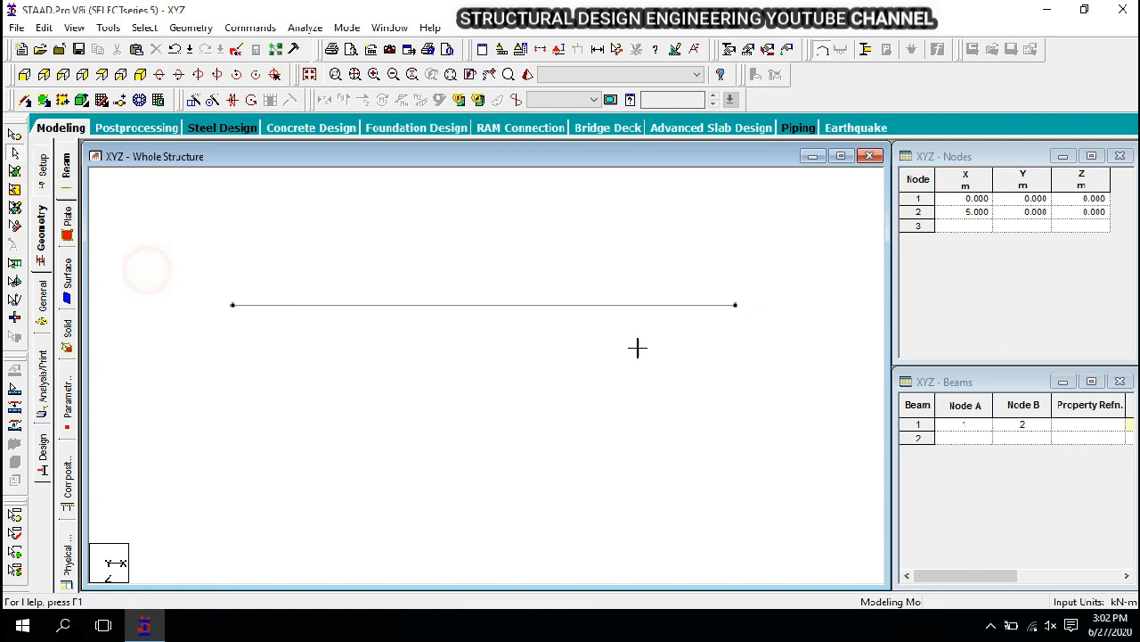
{"action": "left_click", "coordinate": [691, 305]}
{"action": "right_click", "coordinate": [759, 225]}
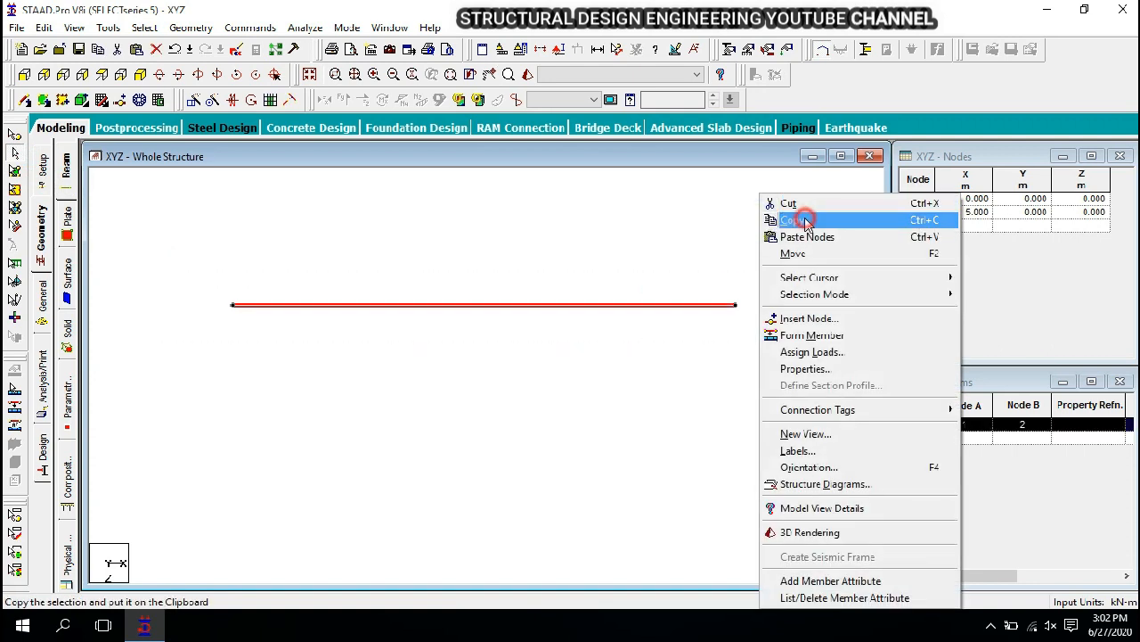
{"action": "left_click", "coordinate": [792, 220]}
{"action": "right_click", "coordinate": [797, 220]}
{"action": "left_click", "coordinate": [831, 237]}
{"action": "left_click_drag", "start_coordinate": [624, 171], "coordinate": [975, 168]}
{"action": "double_click", "coordinate": [842, 359]}
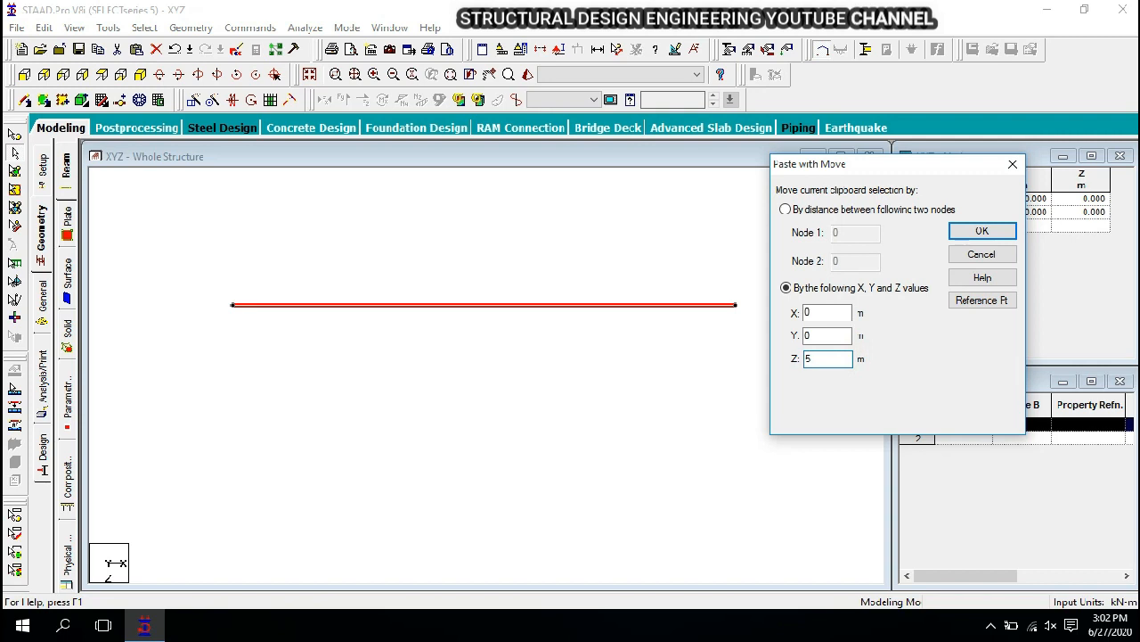
{"action": "left_click", "coordinate": [1000, 231]}
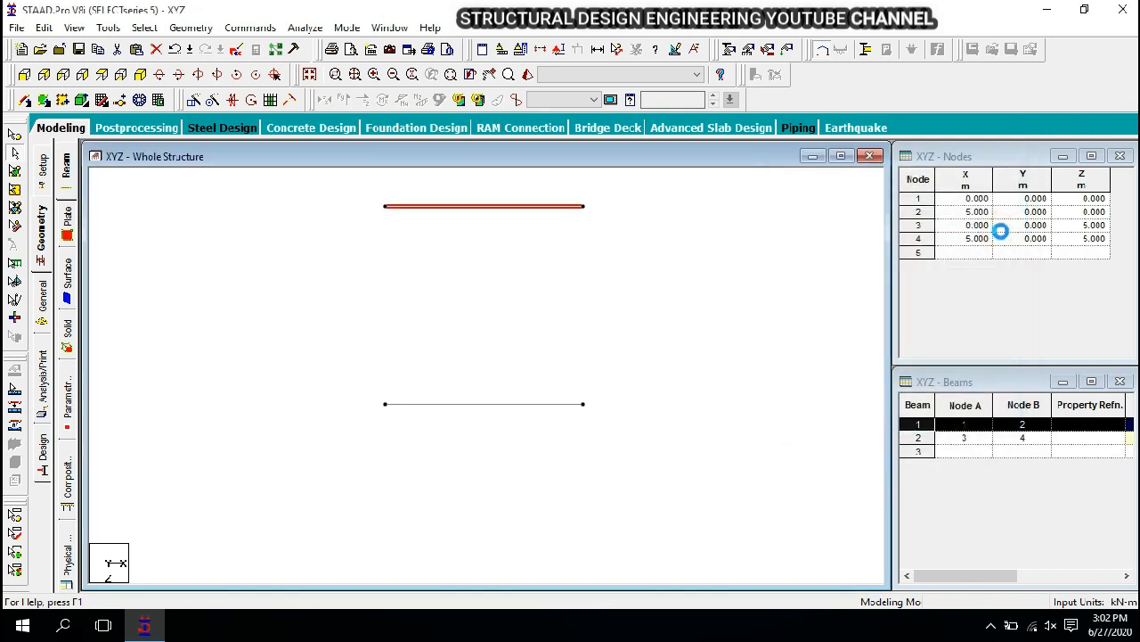
{"action": "middle_click_drag", "start_coordinate": [726, 296], "coordinate": [716, 334]}
{"action": "scroll", "coordinate": [715, 334], "scroll_direction": "down", "scroll_amount": 10}
{"action": "scroll", "coordinate": [499, 304], "scroll_direction": "up", "scroll_amount": 8}
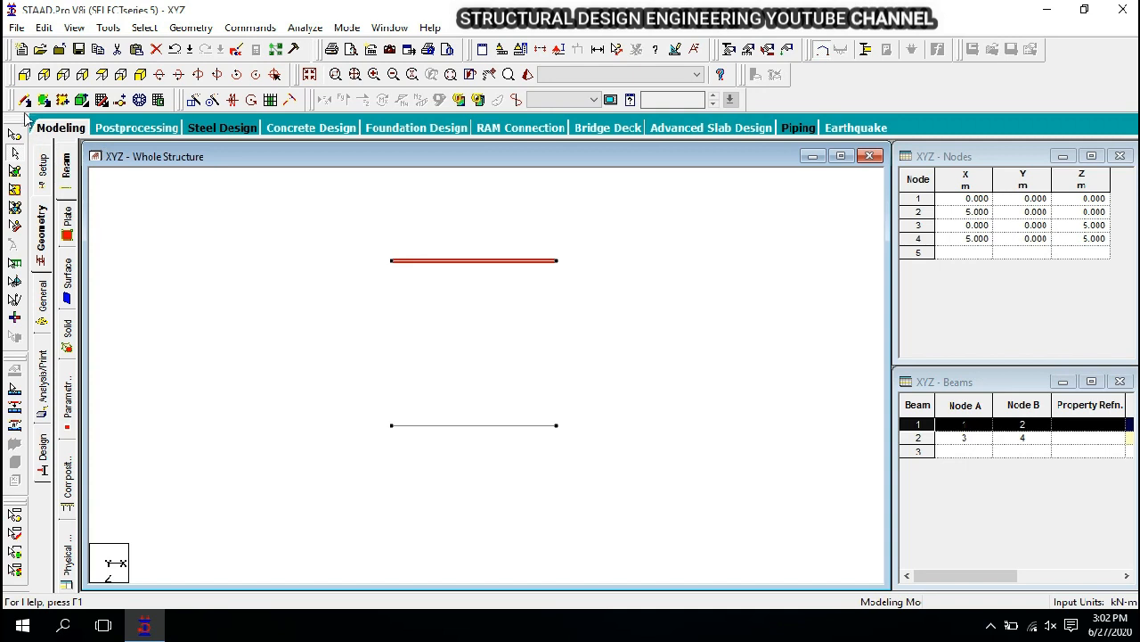
- Add two beams along Z joining the end nodes of the parallel beams into a closed square, and show it in isometric view
{"action": "left_click", "coordinate": [24, 100]}
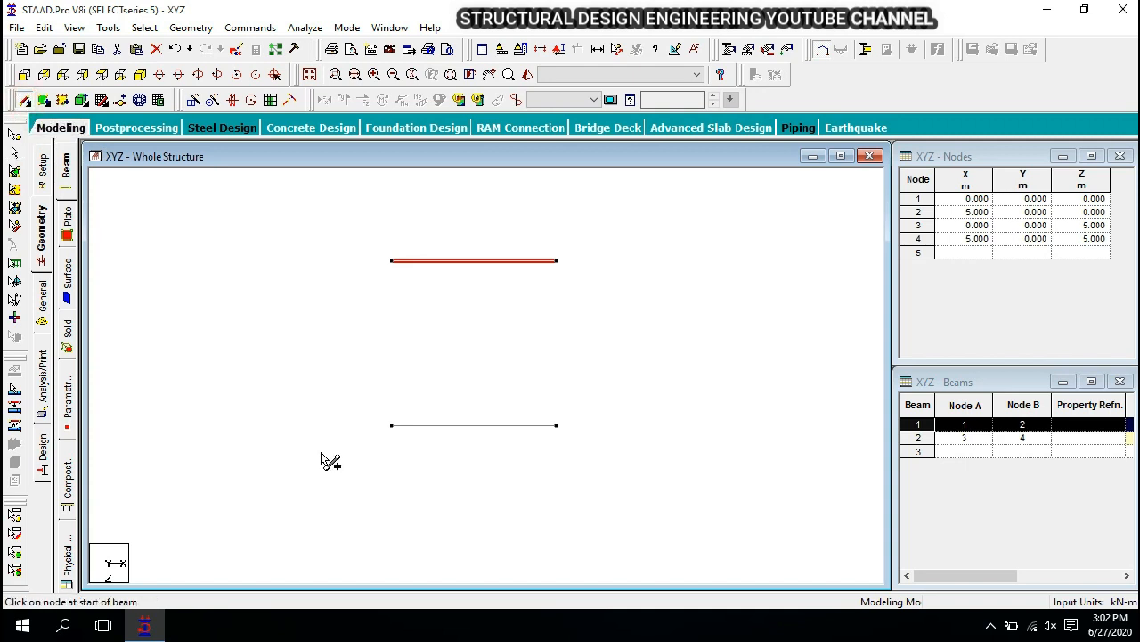
{"action": "left_click_drag", "start_coordinate": [392, 425], "coordinate": [392, 260]}
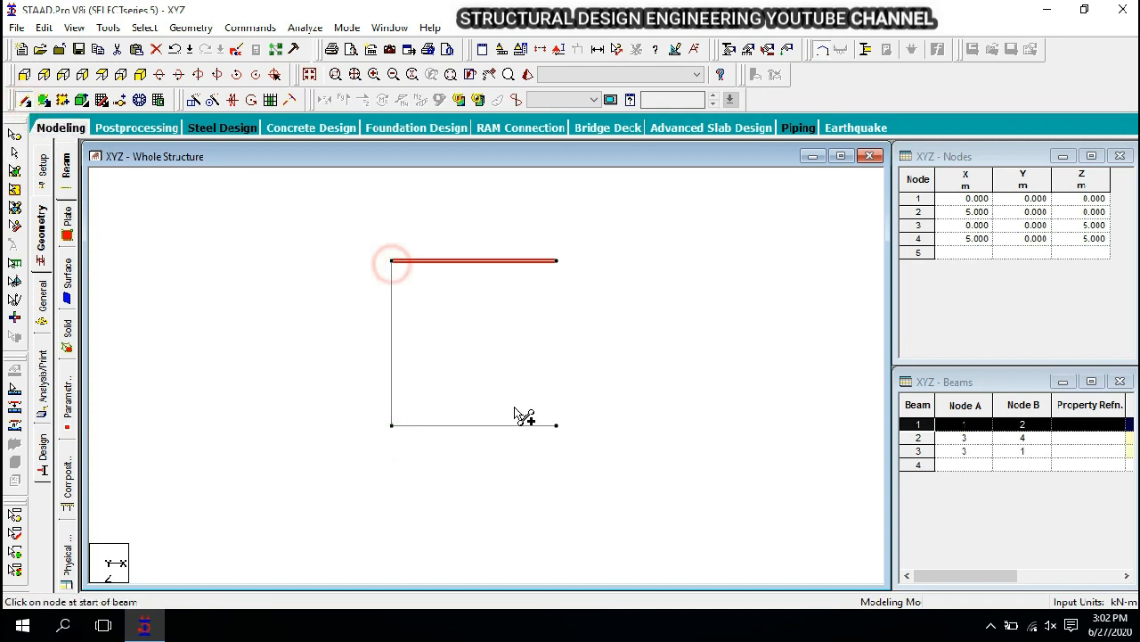
{"action": "mouse_move", "coordinate": [557, 425]}
{"action": "left_mouse_down"}
{"action": "mouse_move", "coordinate": [573, 284]}
{"action": "mouse_move", "coordinate": [557, 260]}
{"action": "left_mouse_up"}
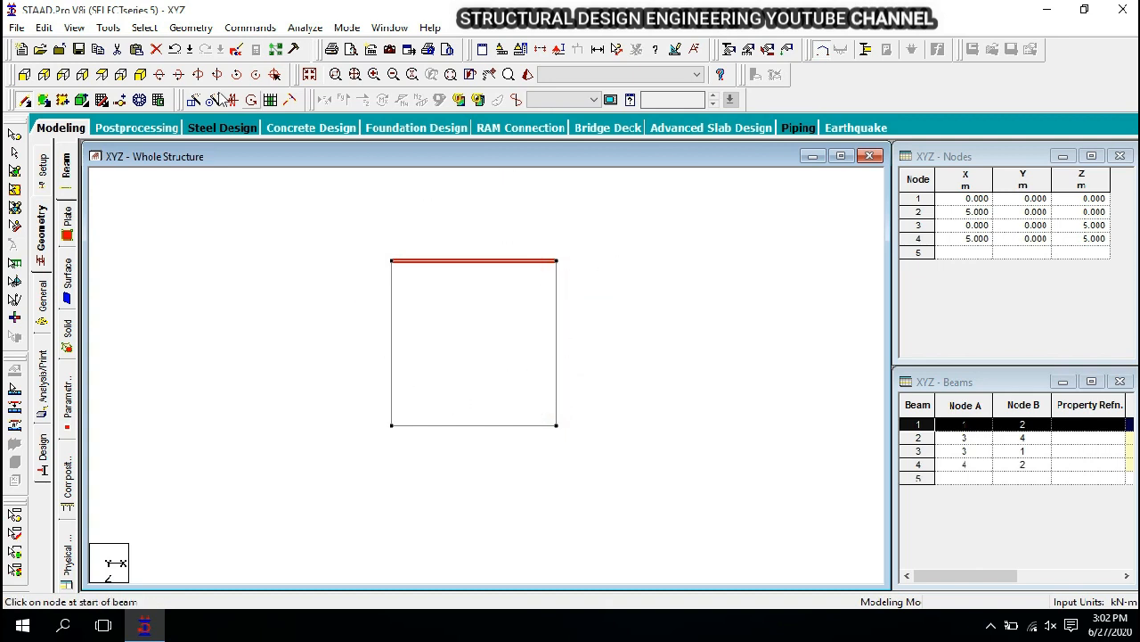
{"action": "left_click", "coordinate": [140, 74]}
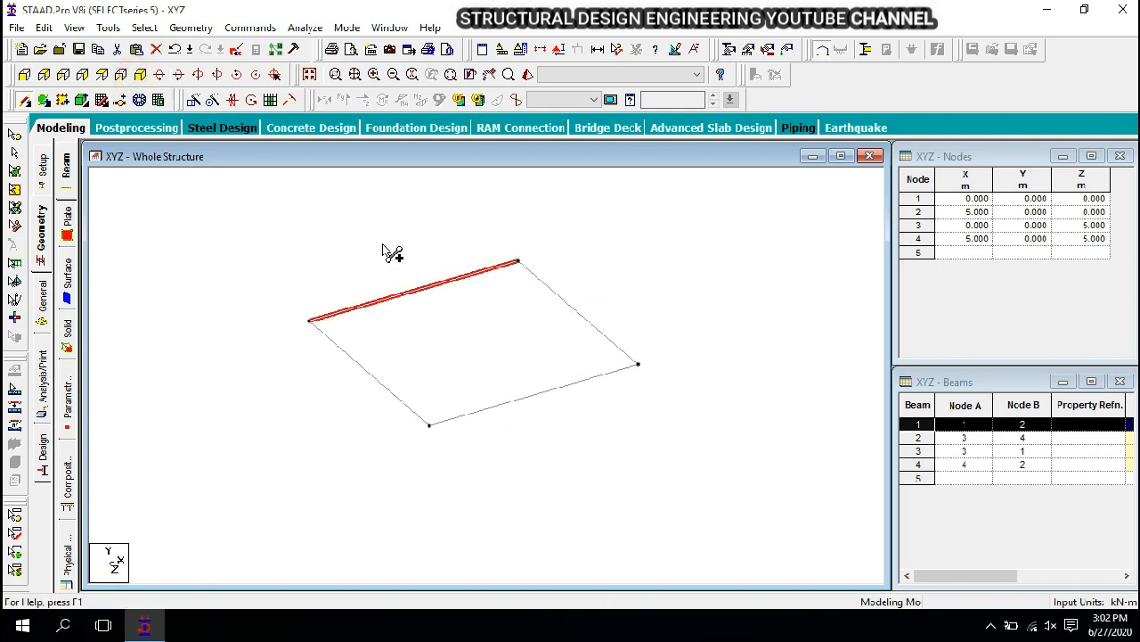
- Generate linked columns from the square's four corner nodes with a one-step Translational Repeat of -3 m in Y
{"action": "left_click", "coordinate": [12, 152]}
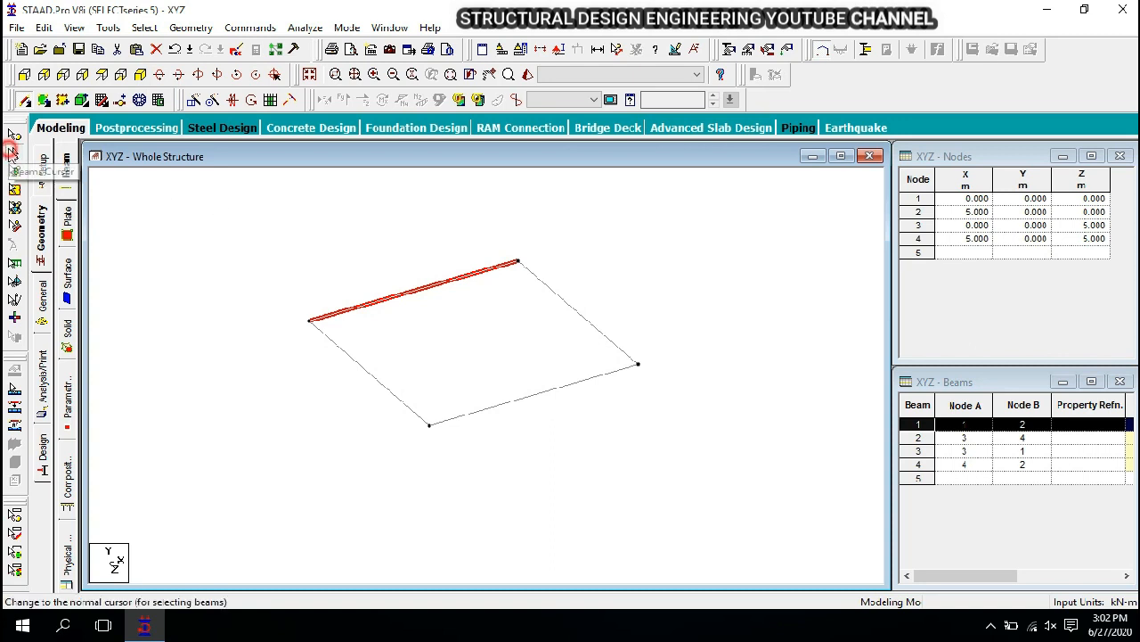
{"action": "left_click", "coordinate": [14, 133]}
{"action": "left_click", "coordinate": [238, 252]}
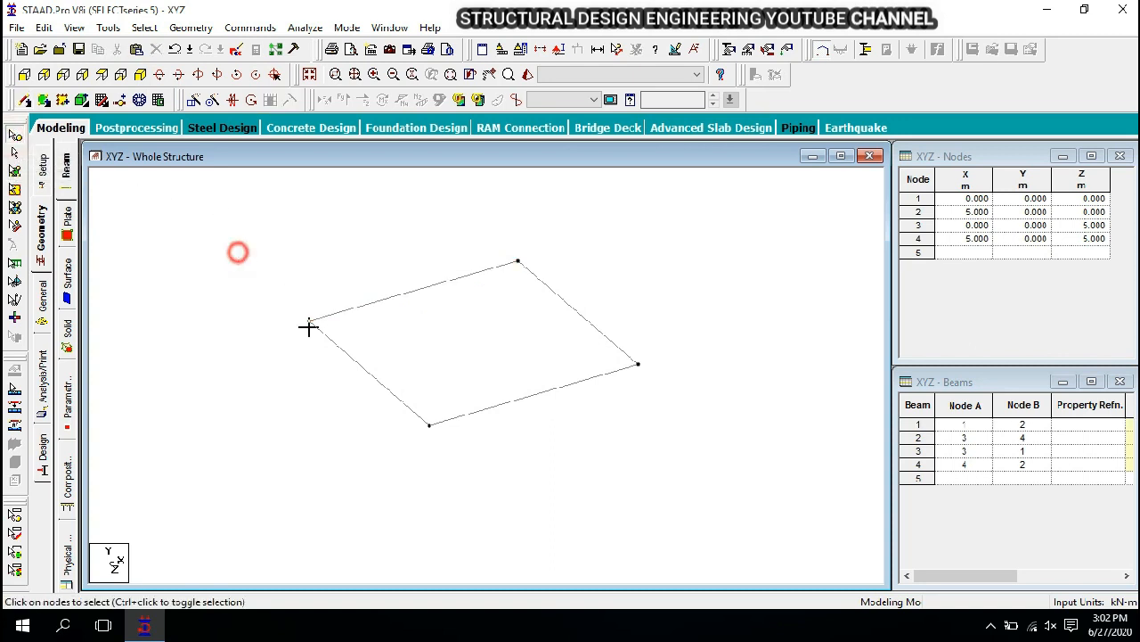
{"action": "left_click", "coordinate": [309, 321]}
{"action": "left_click", "coordinate": [518, 261], "text": "ctrl"}
{"action": "left_click", "coordinate": [638, 364], "text": "ctrl"}
{"action": "left_click", "coordinate": [430, 425], "text": "ctrl"}
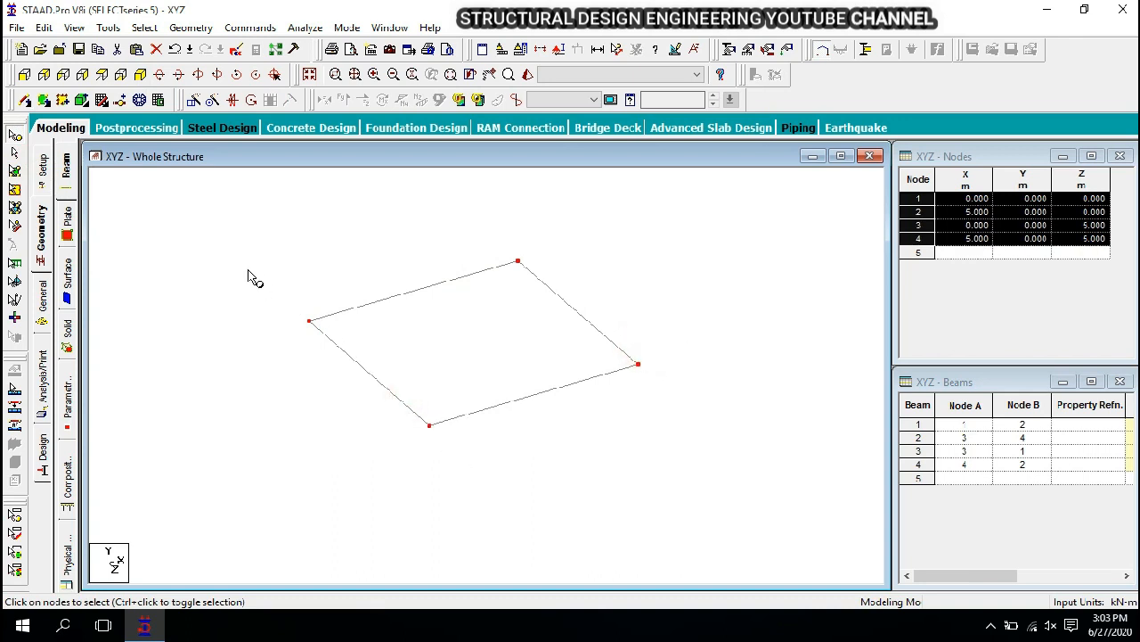
{"action": "left_click", "coordinate": [193, 104]}
{"action": "left_click_drag", "start_coordinate": [599, 206], "coordinate": [882, 113]}
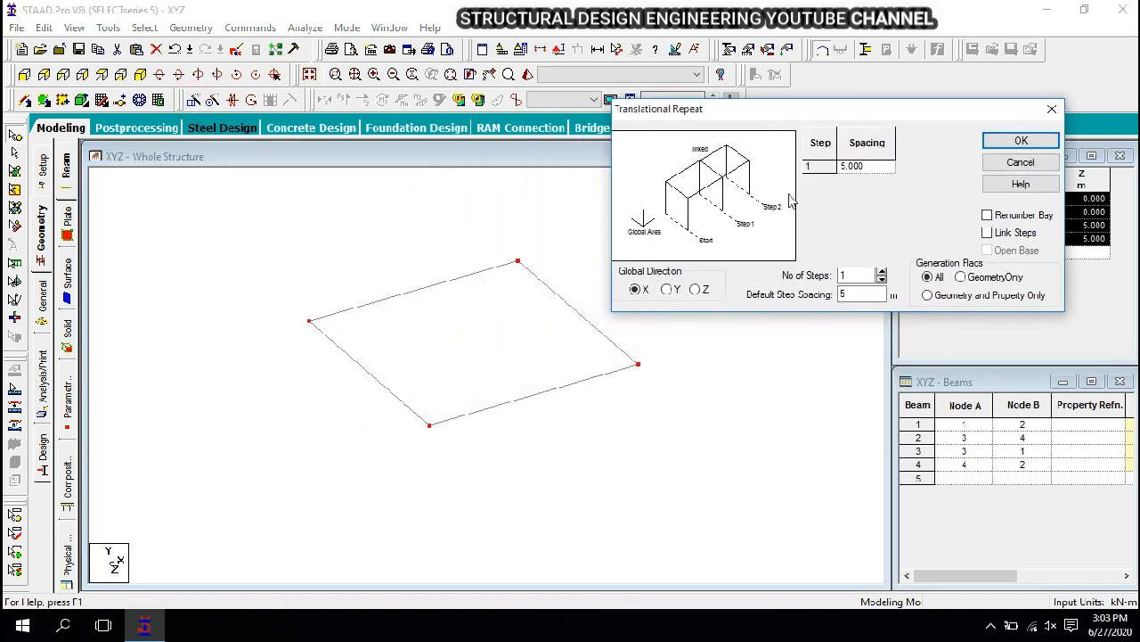
{"action": "left_click", "coordinate": [669, 290]}
{"action": "left_click", "coordinate": [865, 294]}
{"action": "left_click_drag", "start_coordinate": [864, 294], "coordinate": [825, 300]}
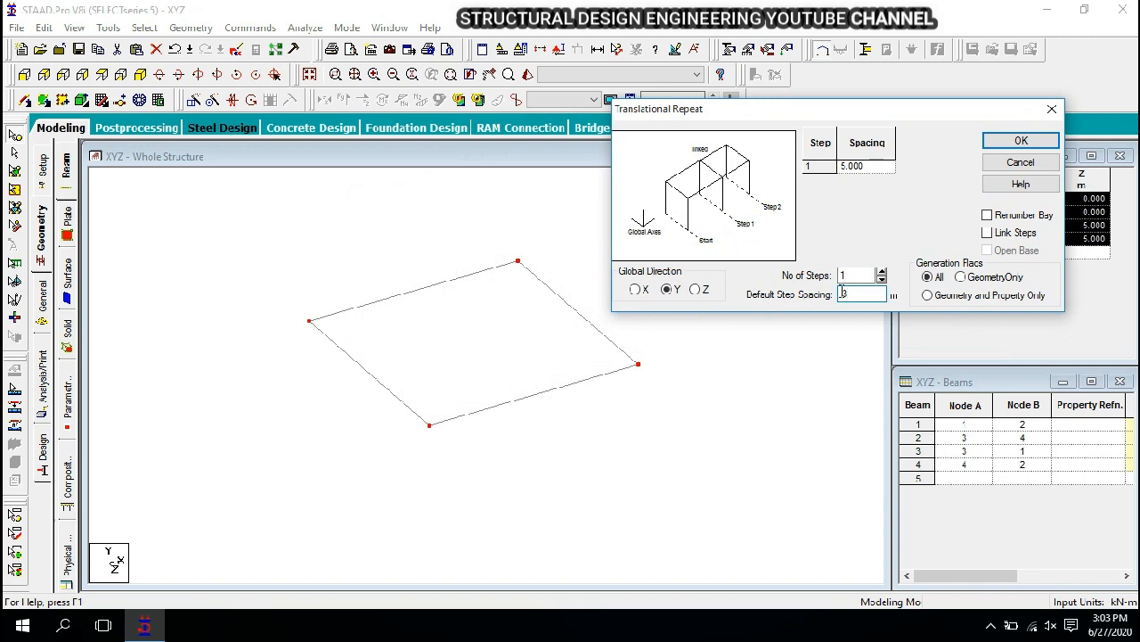
{"action": "left_click", "coordinate": [989, 233]}
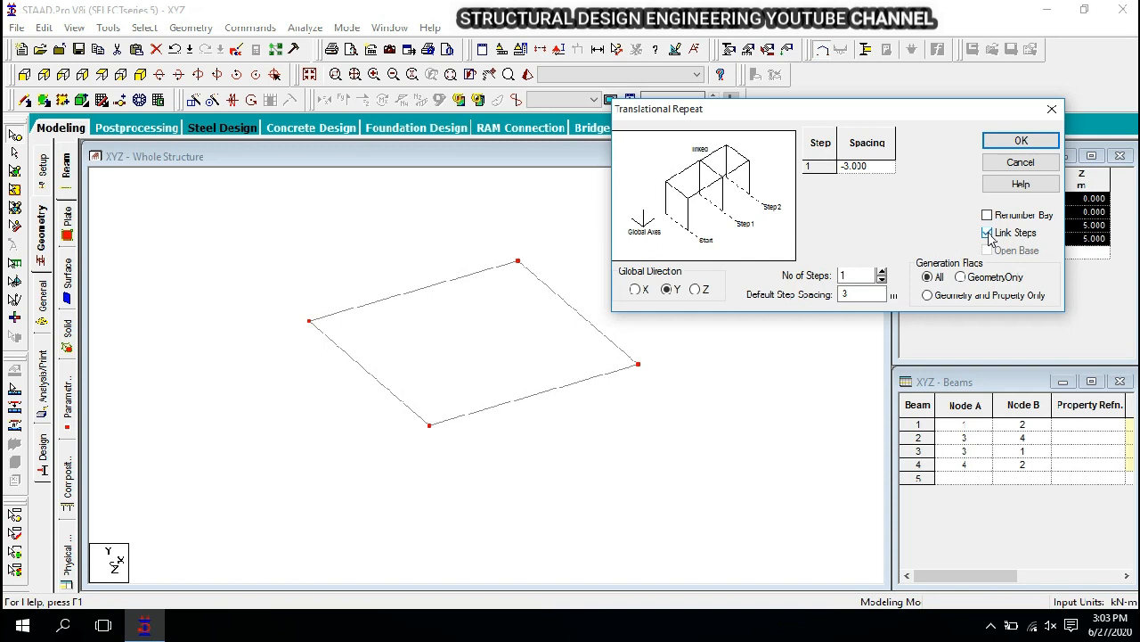
{"action": "left_click", "coordinate": [1021, 141]}
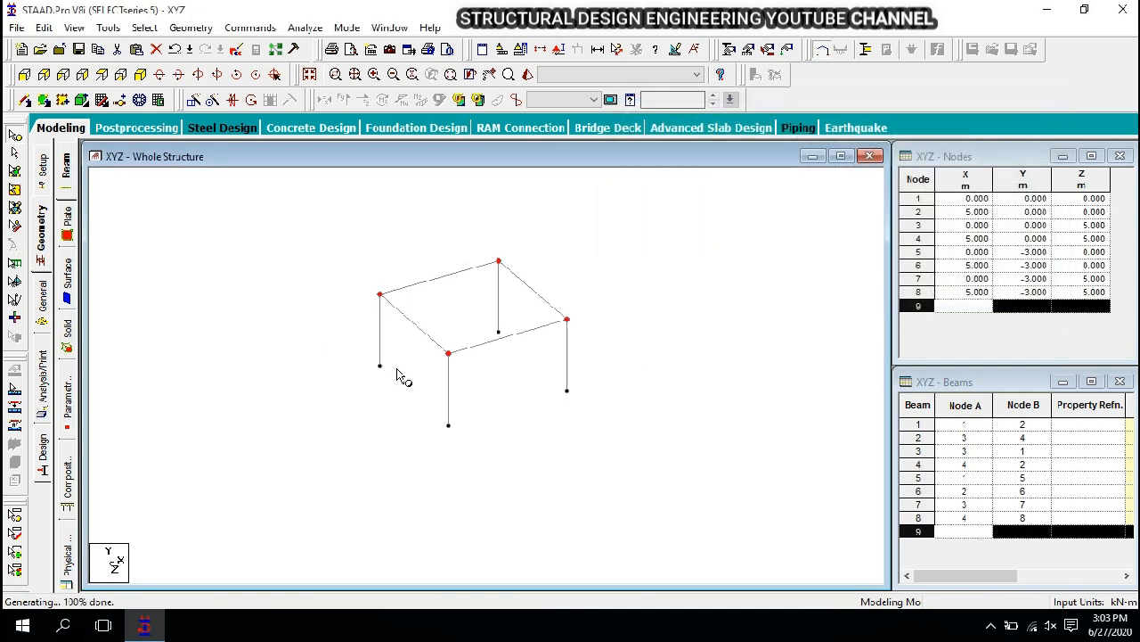
- Accept the Auto Save of the project file
{"action": "middle_click_drag", "start_coordinate": [535, 375], "coordinate": [511, 374]}
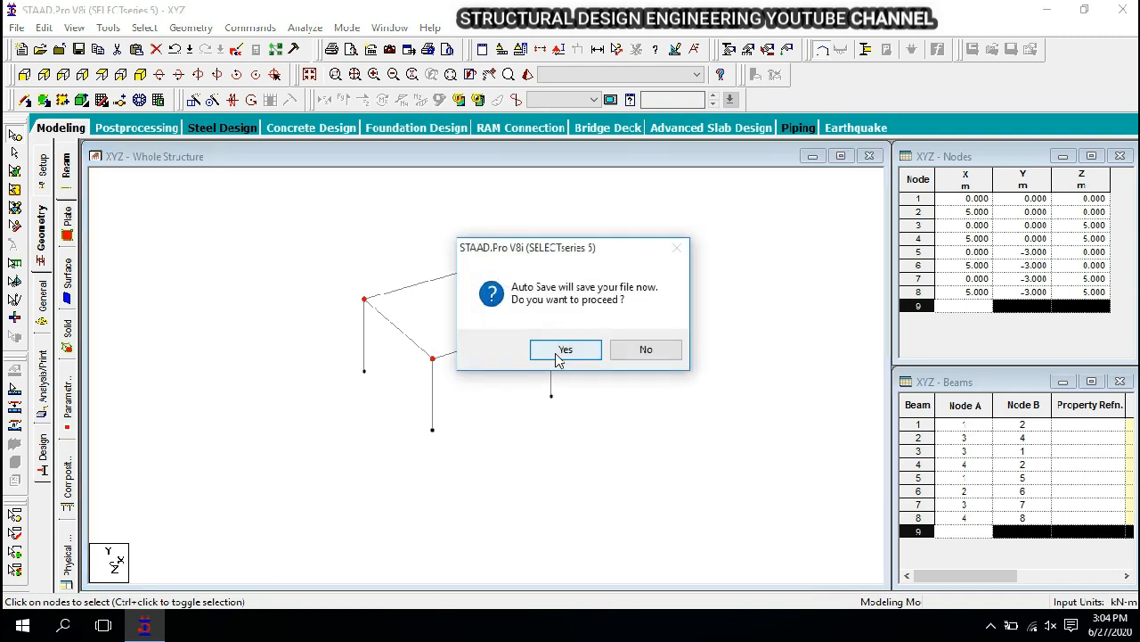
{"action": "left_click", "coordinate": [556, 355]}
{"action": "left_click", "coordinate": [472, 334]}
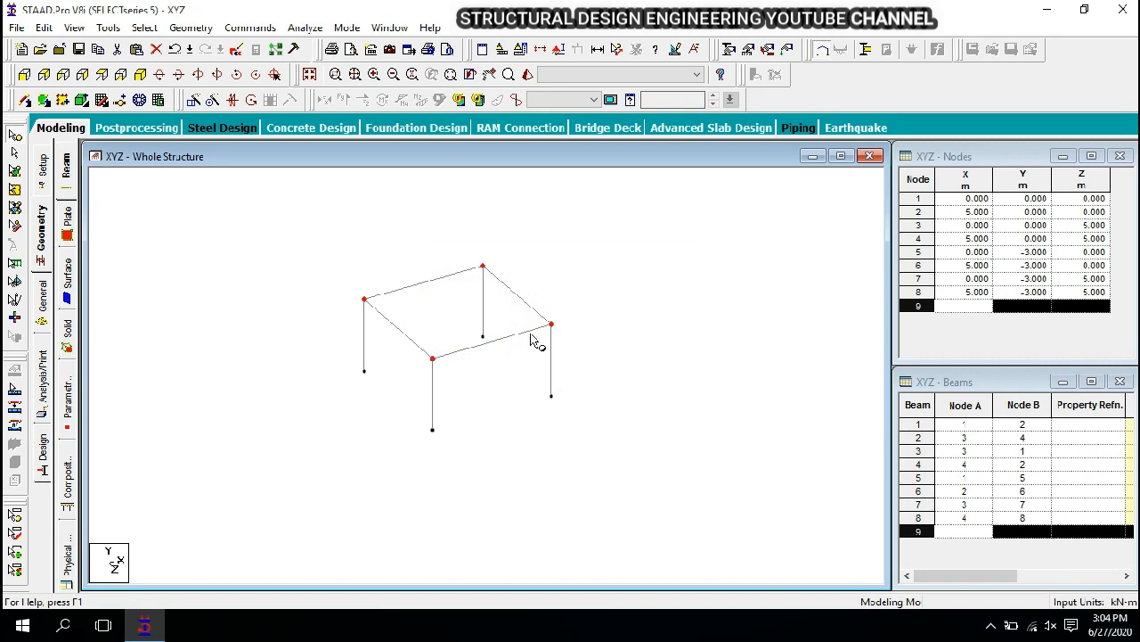
- In plan view, copy both X-direction beams together with the Z-direction beam and columns at X 5 m
{"action": "left_click", "coordinate": [83, 74]}
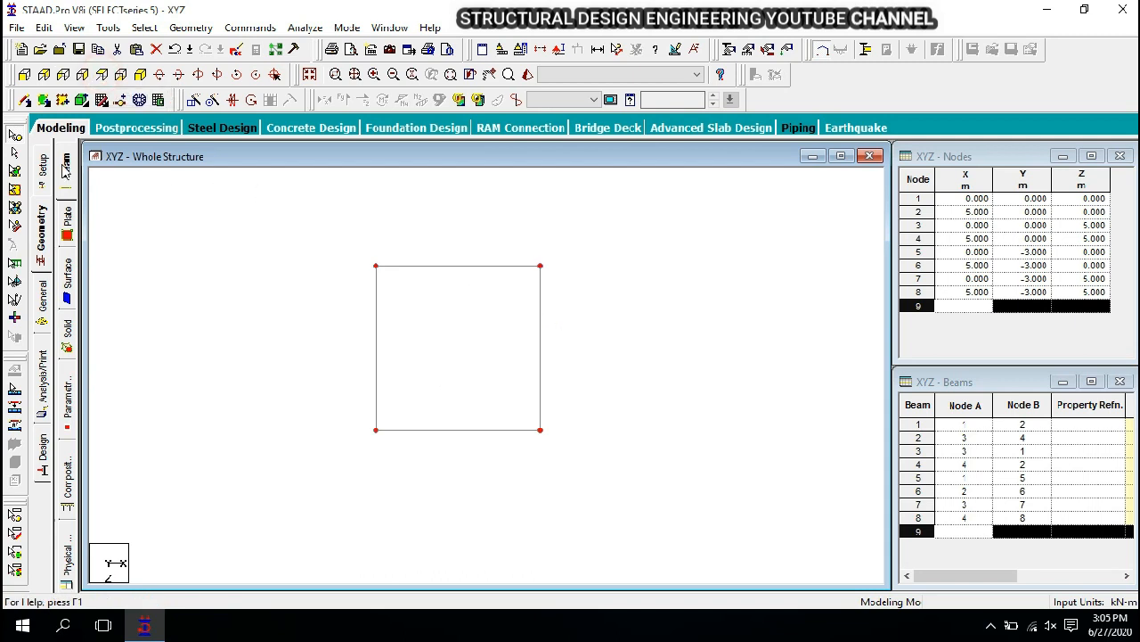
{"action": "left_click_drag", "start_coordinate": [435, 210], "coordinate": [550, 366]}
{"action": "right_click", "coordinate": [615, 224]}
{"action": "left_click", "coordinate": [644, 223]}
- Paste the copied beams with the origin corner as reference point onto the nodes at X 5 m and X 10 m, forming three bays
{"action": "right_click", "coordinate": [622, 196]}
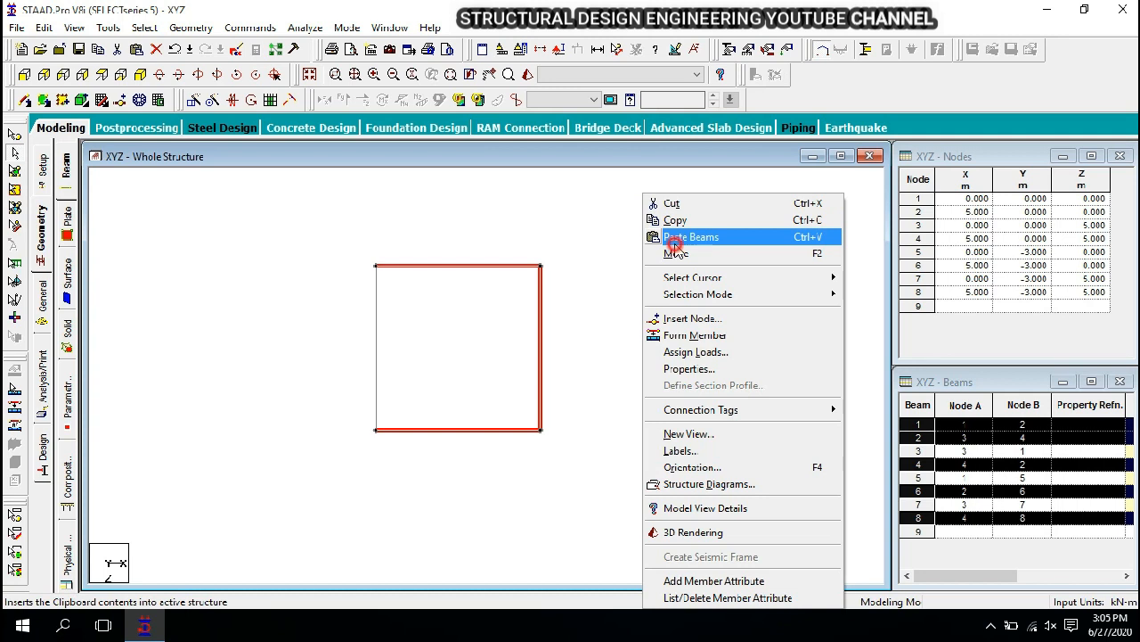
{"action": "left_click", "coordinate": [683, 230]}
{"action": "left_click", "coordinate": [664, 309]}
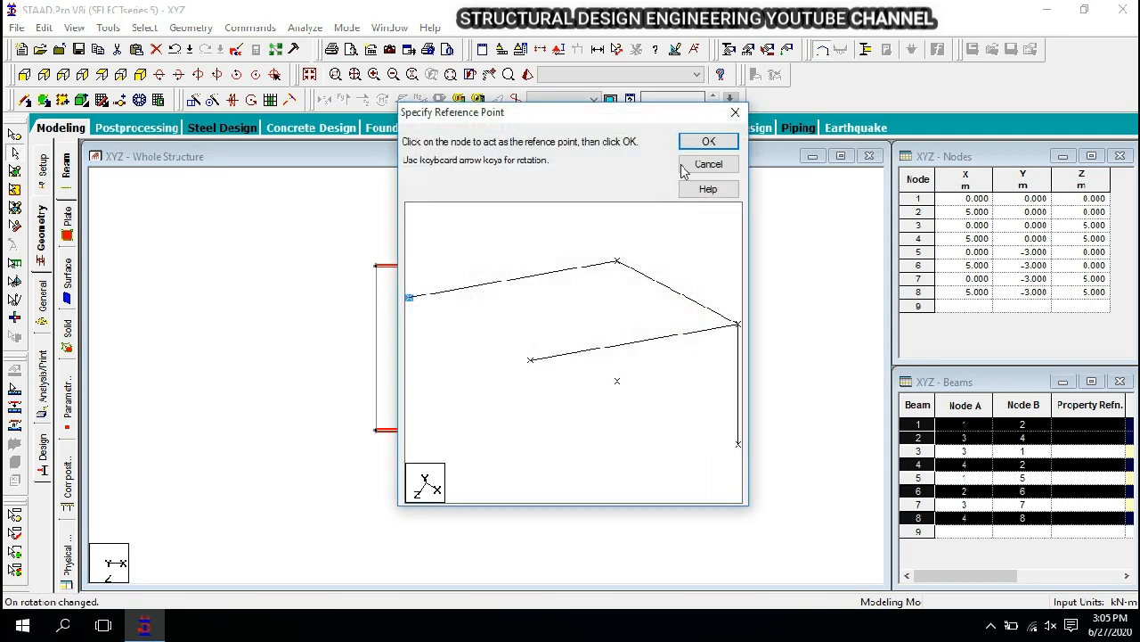
{"action": "left_click", "coordinate": [699, 142]}
{"action": "left_click", "coordinate": [158, 75]}
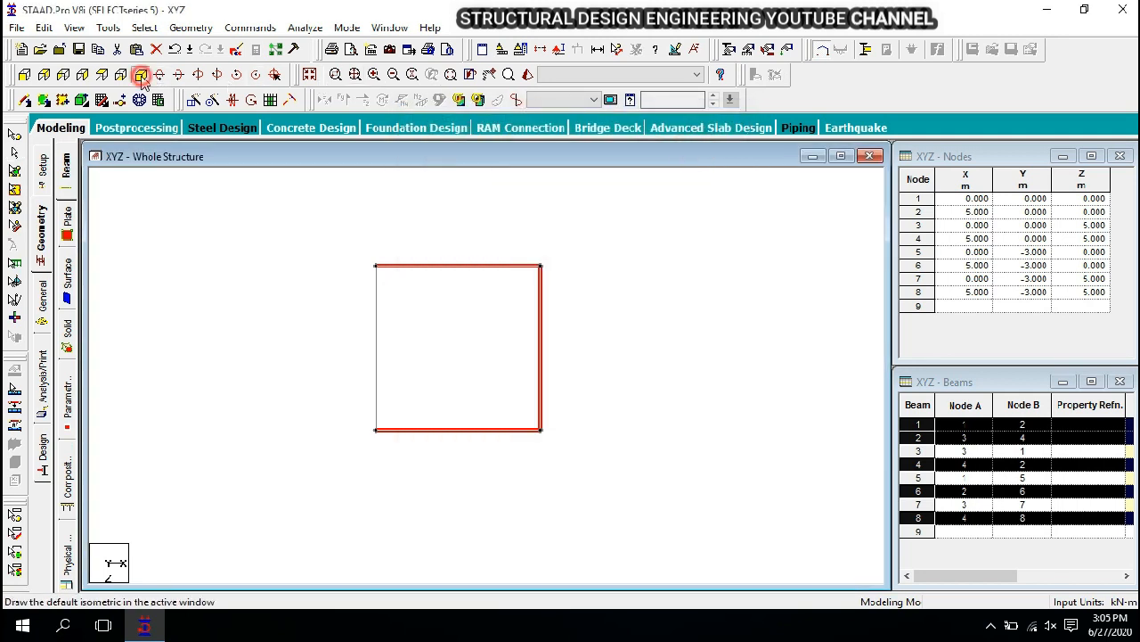
{"action": "left_click", "coordinate": [482, 266]}
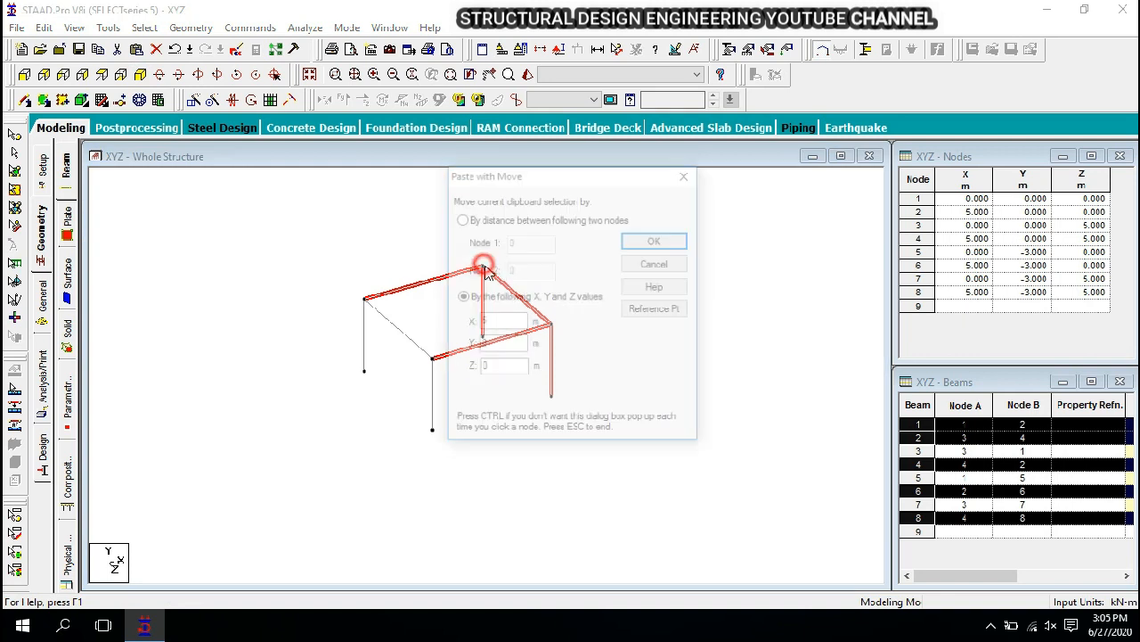
{"action": "left_click", "coordinate": [654, 240]}
{"action": "left_click", "coordinate": [528, 266]}
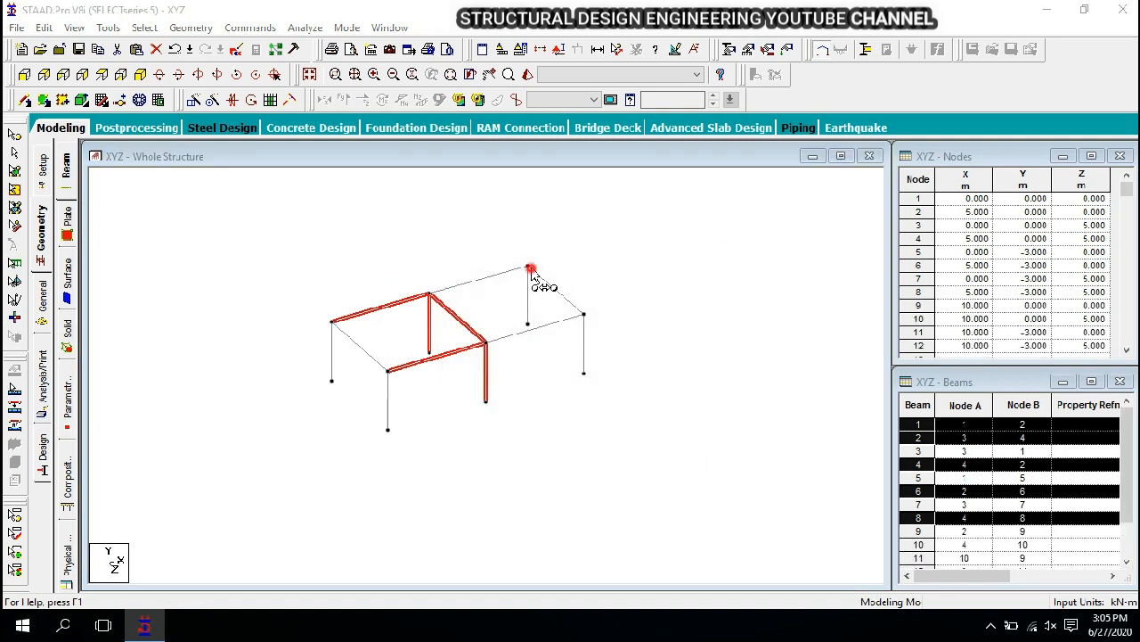
{"action": "key", "text": "Return"}
- Copy all the Z-direction beams together with the X-direction beams and columns along Z 5 m
{"action": "left_click", "coordinate": [104, 76]}
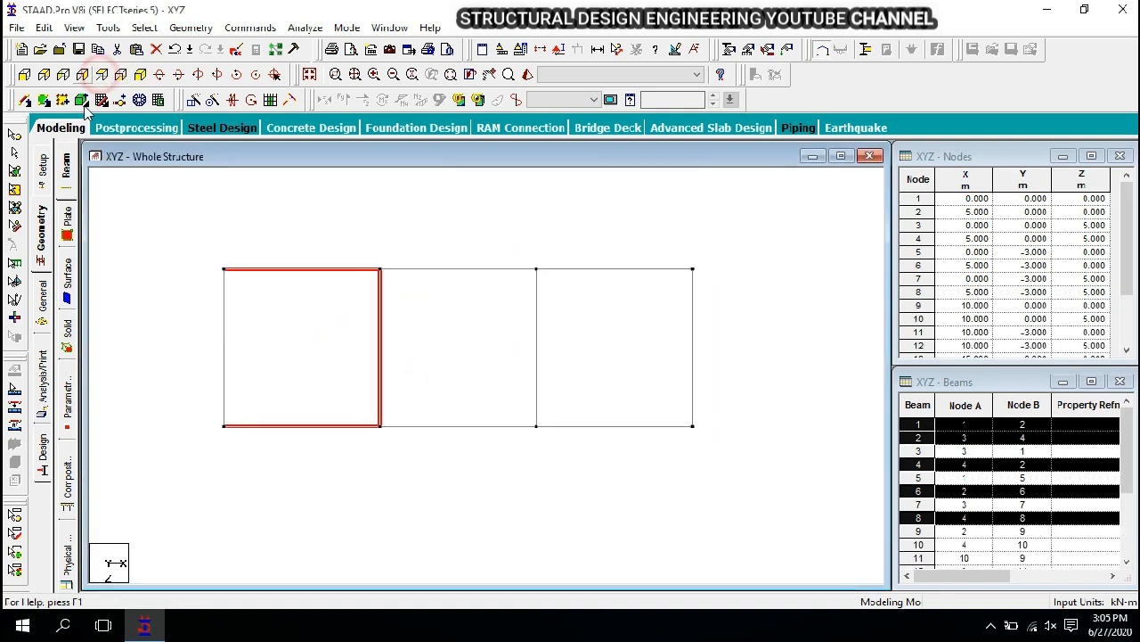
{"action": "left_click_drag", "start_coordinate": [153, 296], "coordinate": [704, 441]}
{"action": "left_click", "coordinate": [139, 76]}
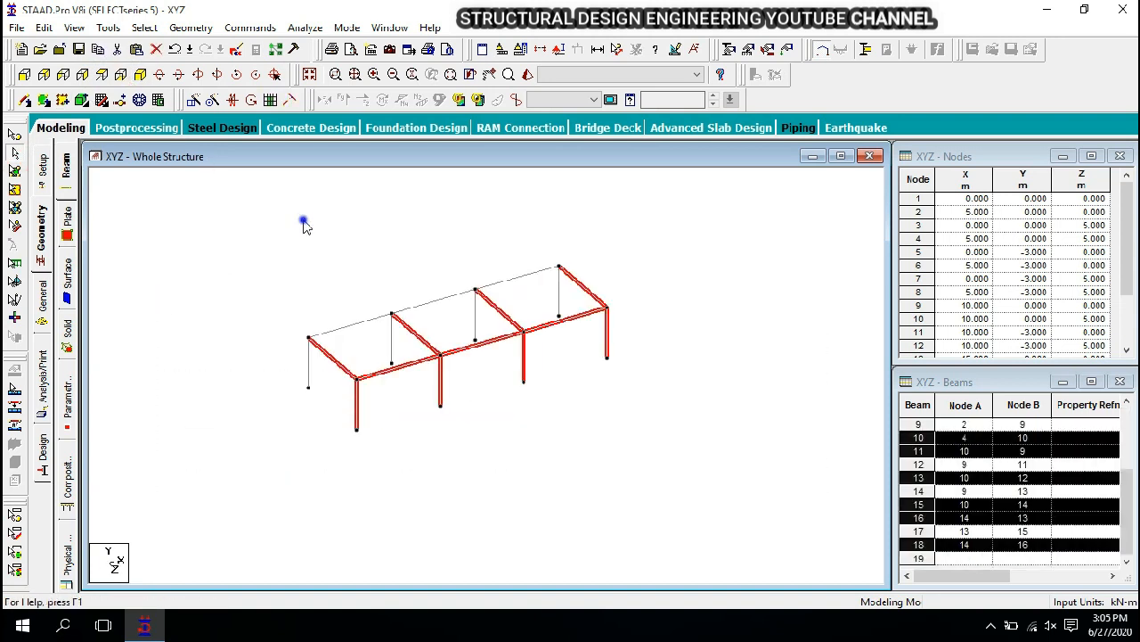
{"action": "right_click", "coordinate": [297, 193]}
{"action": "left_click", "coordinate": [315, 221]}
- Paste the copied row using its X 0, Z 0 corner as reference point onto the corner nodes at Z 5 m and Z 10 m
{"action": "right_click", "coordinate": [308, 196]}
{"action": "left_click", "coordinate": [383, 236]}
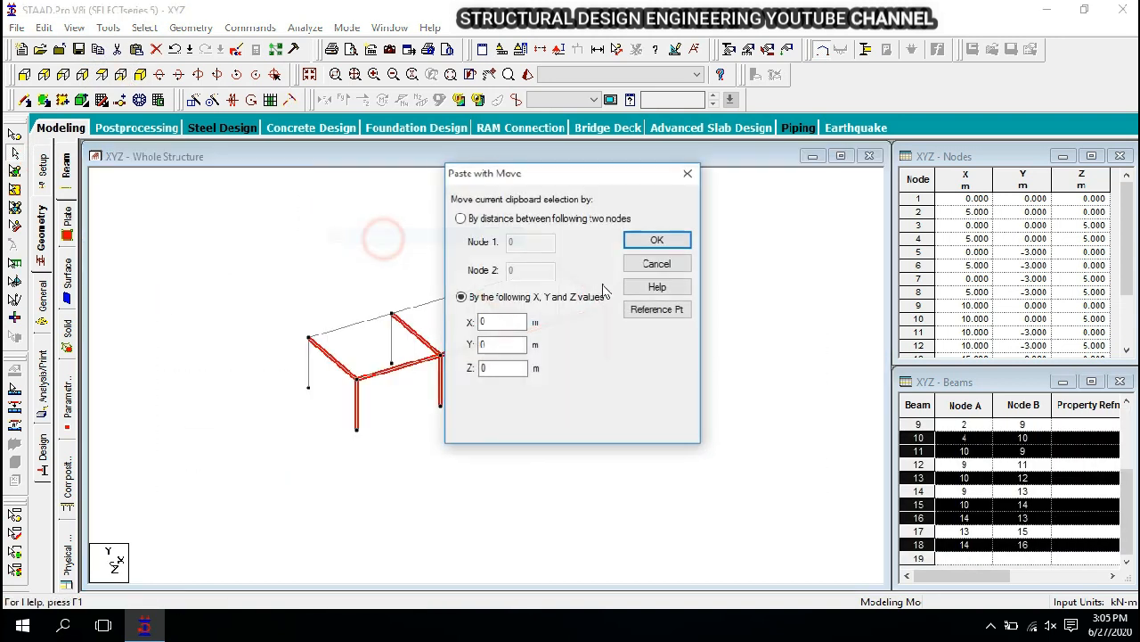
{"action": "left_click", "coordinate": [657, 309]}
{"action": "left_click", "coordinate": [410, 338]}
{"action": "left_click", "coordinate": [708, 141]}
{"action": "left_click", "coordinate": [356, 378]}
{"action": "key", "text": "Return"}
{"action": "left_click", "coordinate": [395, 395]}
{"action": "key", "text": "Return"}
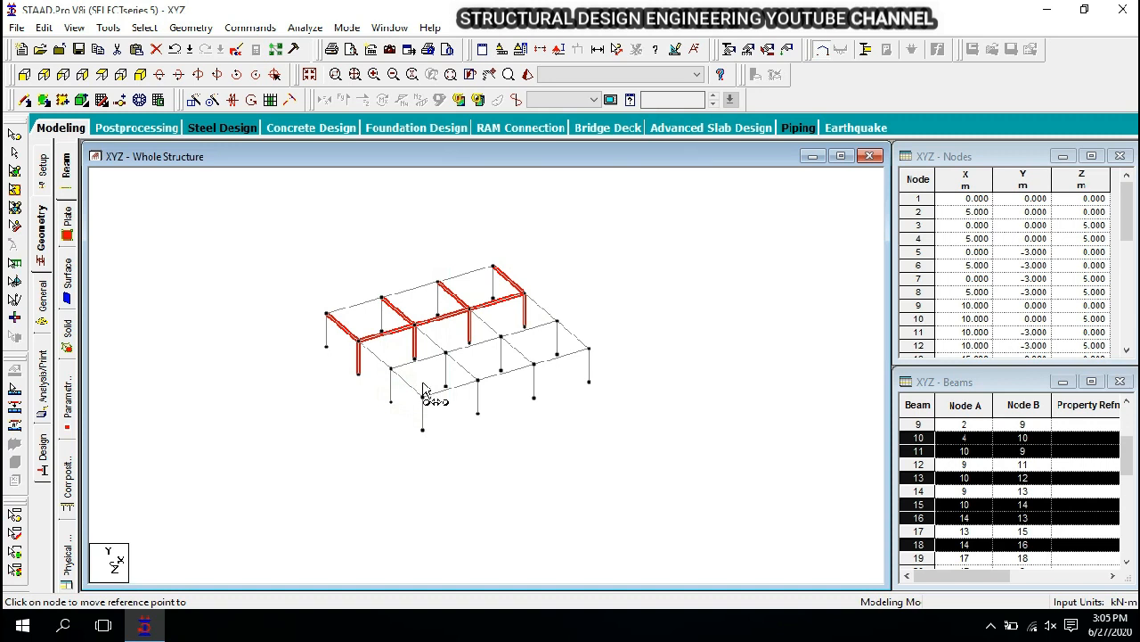
- Select every beam and column of the three-by-three-bay storey and copy them
{"action": "left_click", "coordinate": [357, 219]}
{"action": "key", "text": "ctrl+a"}
{"action": "right_click", "coordinate": [359, 220]}
{"action": "left_click", "coordinate": [388, 221]}
- Paste the storey onto each successive top corner, with a corner column's base node as reference point, until the frame has six storeys
{"action": "right_click", "coordinate": [433, 211]}
{"action": "left_click", "coordinate": [481, 235]}
{"action": "left_click", "coordinate": [687, 309]}
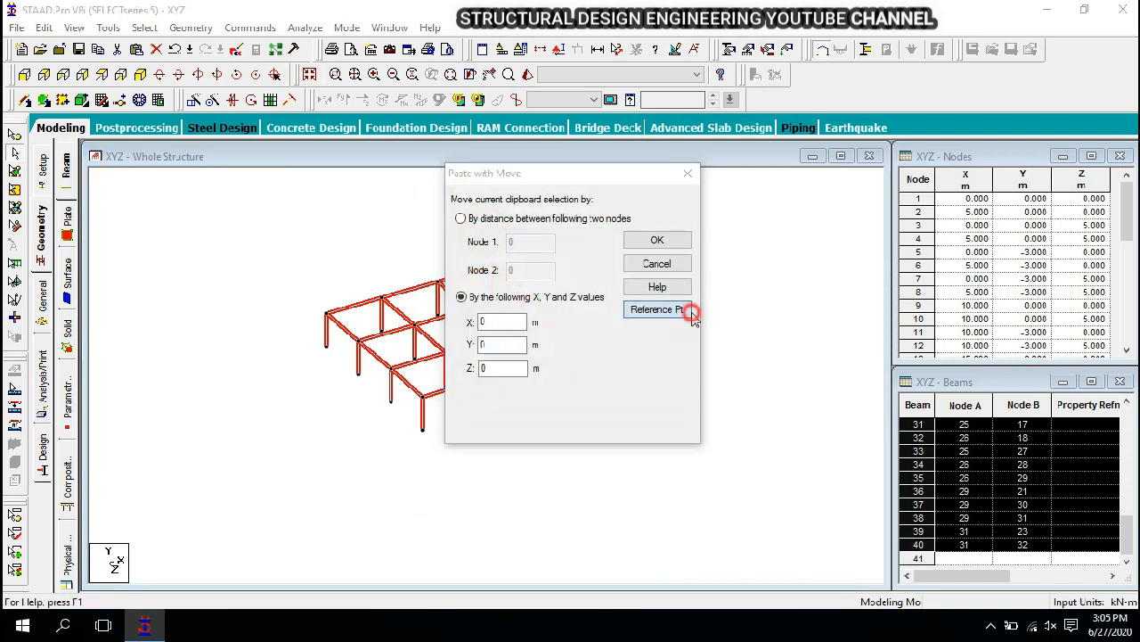
{"action": "left_click", "coordinate": [411, 362]}
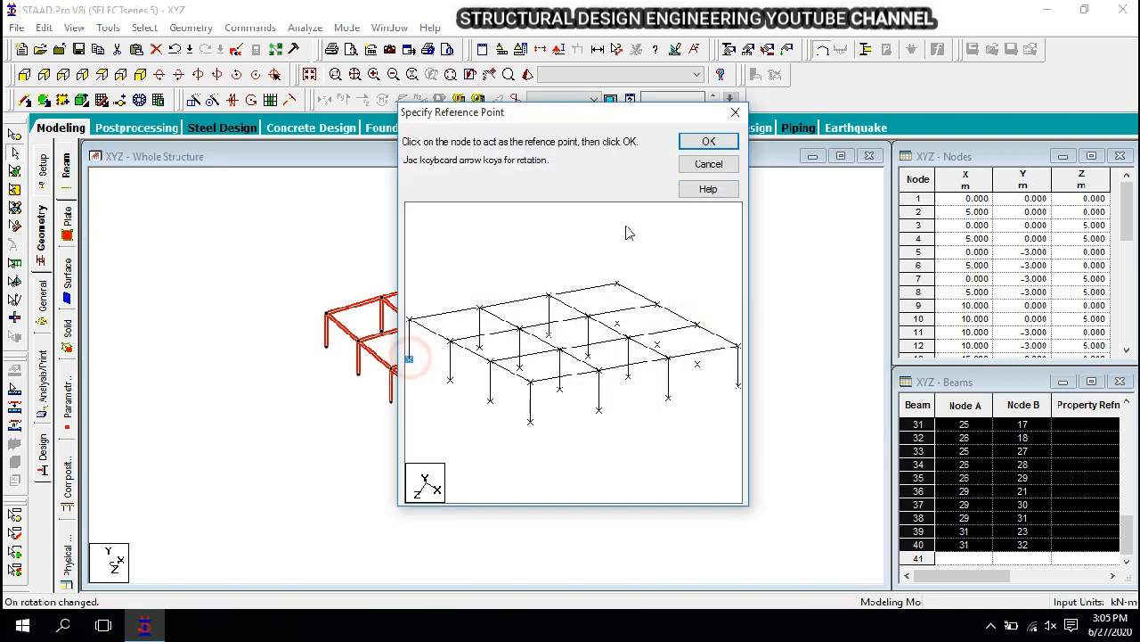
{"action": "left_click", "coordinate": [708, 141]}
{"action": "left_click", "coordinate": [327, 314]}
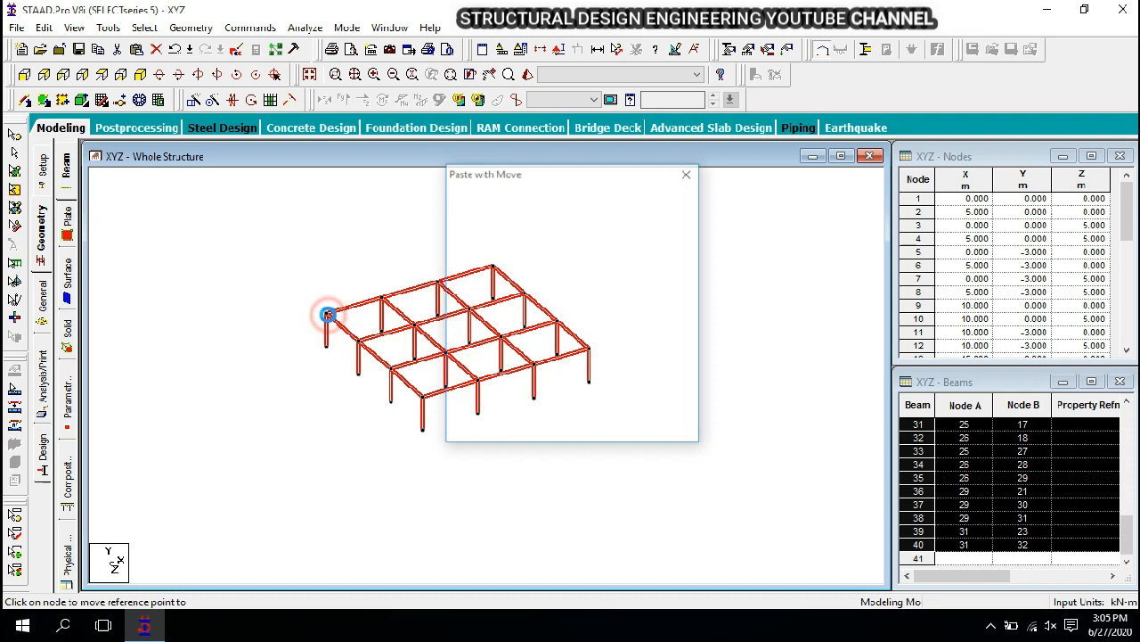
{"action": "key", "text": "Return"}
{"action": "left_click", "coordinate": [364, 298]}
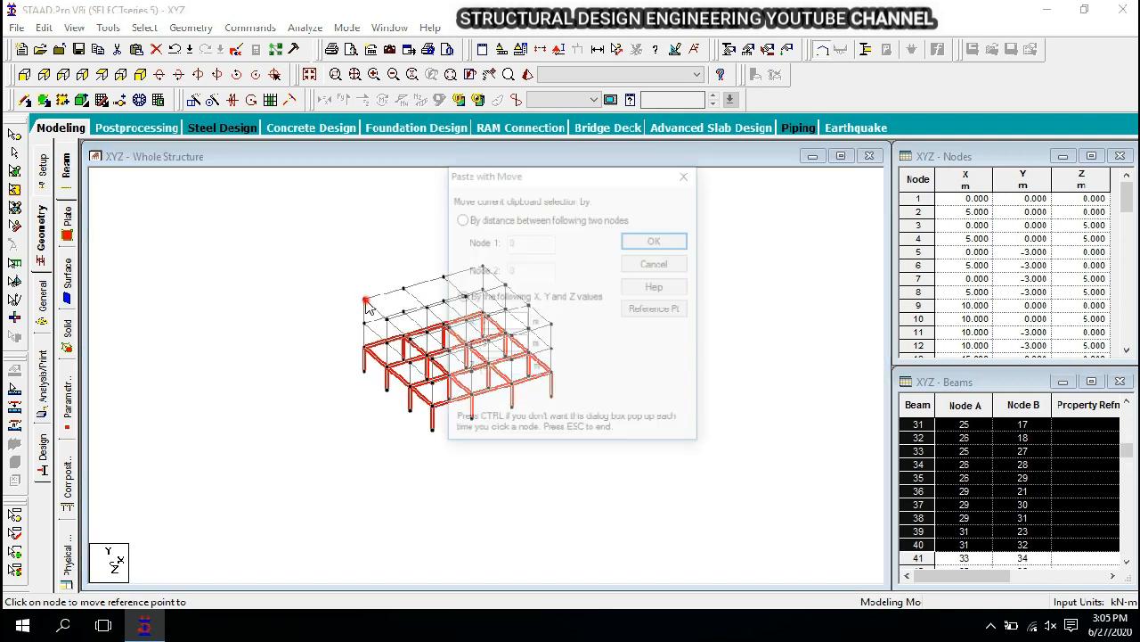
{"action": "key", "text": "Return"}
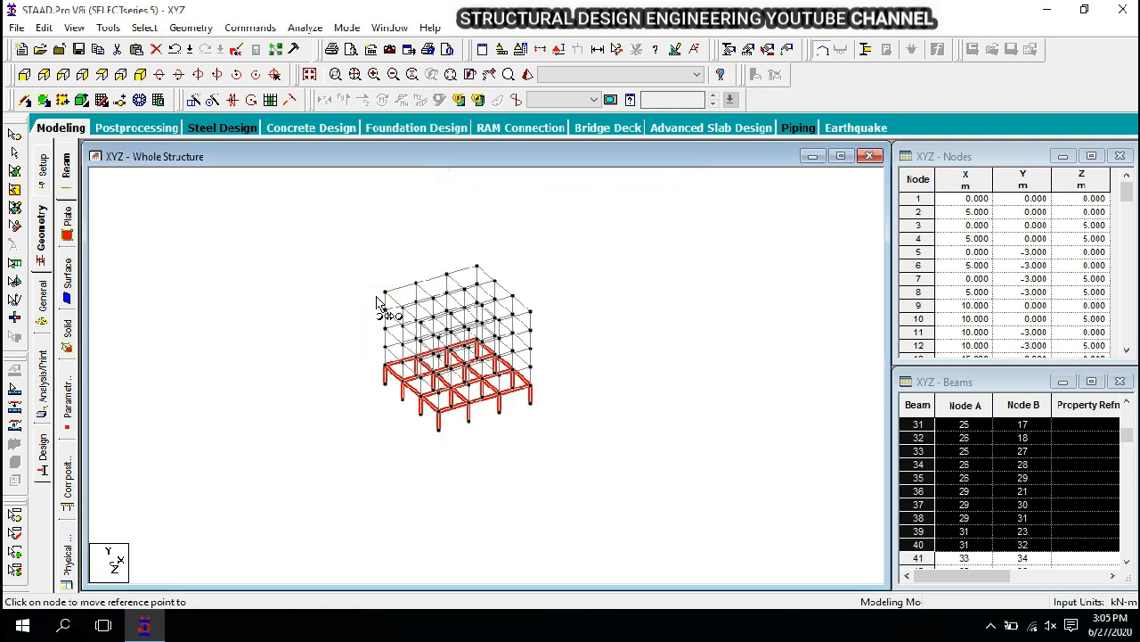
{"action": "left_click", "coordinate": [382, 292]}
{"action": "key", "text": "Return"}
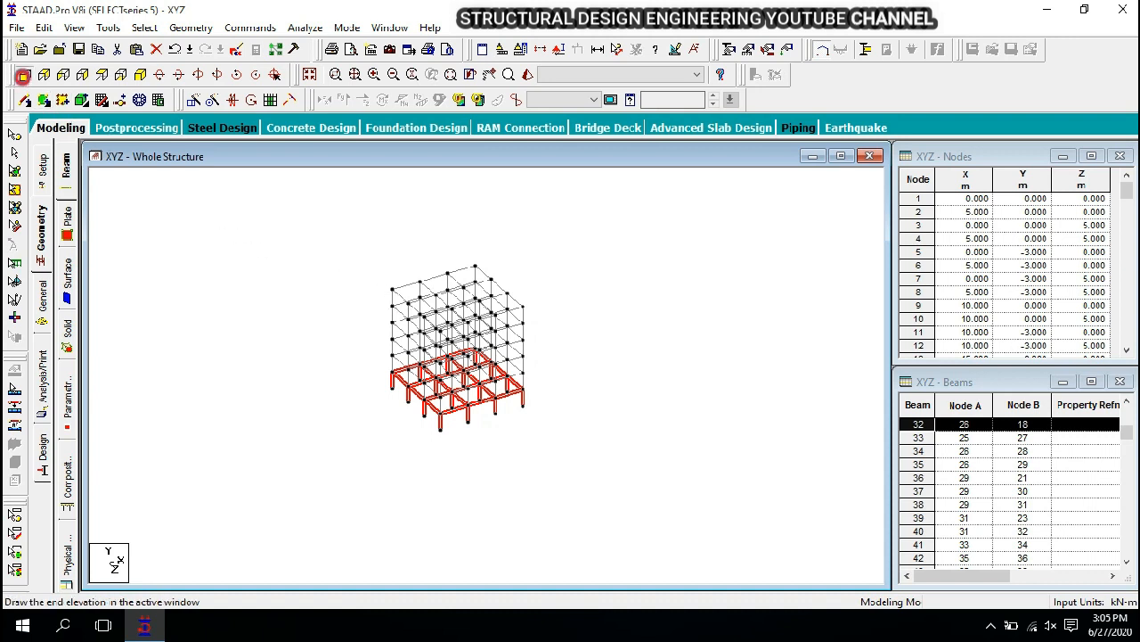
- Check the six-storey frame in front elevation and isometric view, and clear the beam selection
{"action": "left_click", "coordinate": [24, 74]}
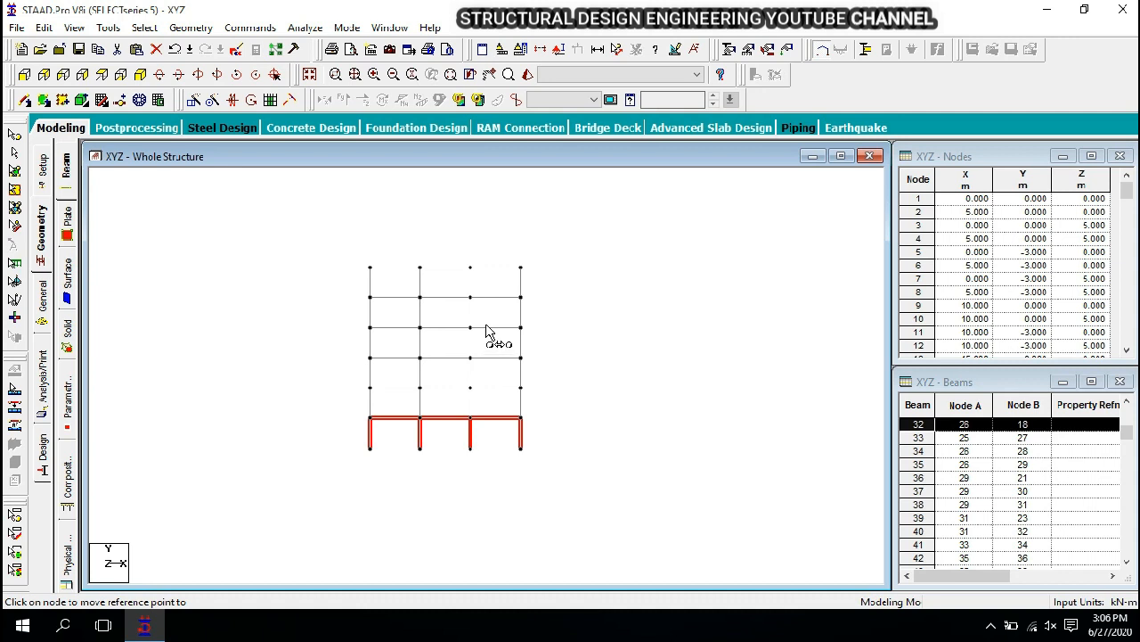
{"action": "left_click", "coordinate": [419, 268]}
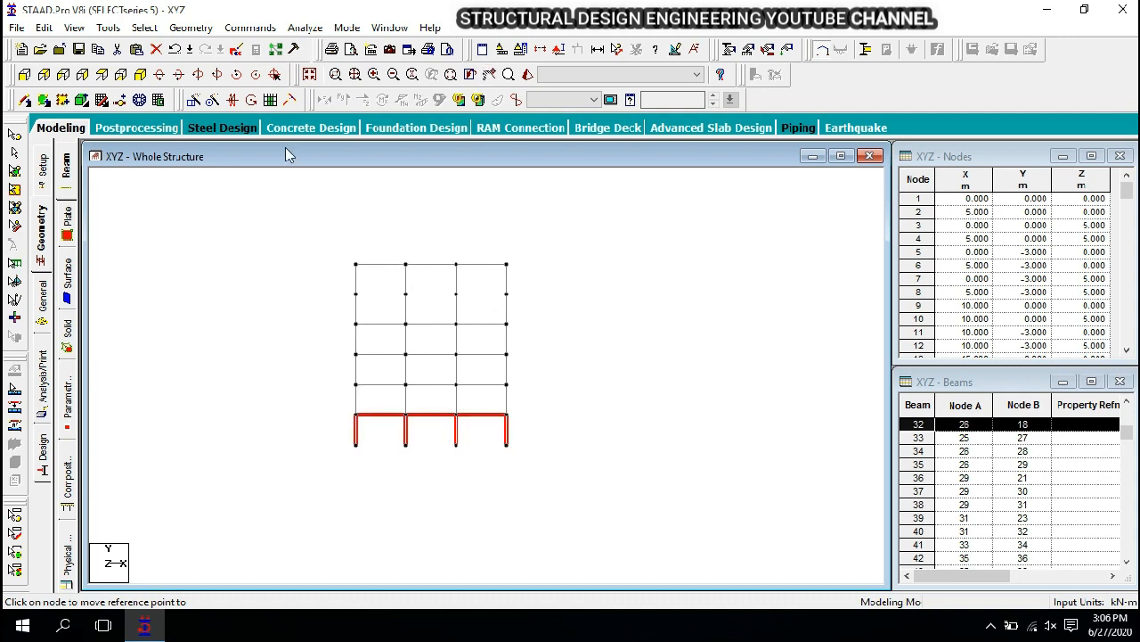
{"action": "left_click", "coordinate": [149, 77]}
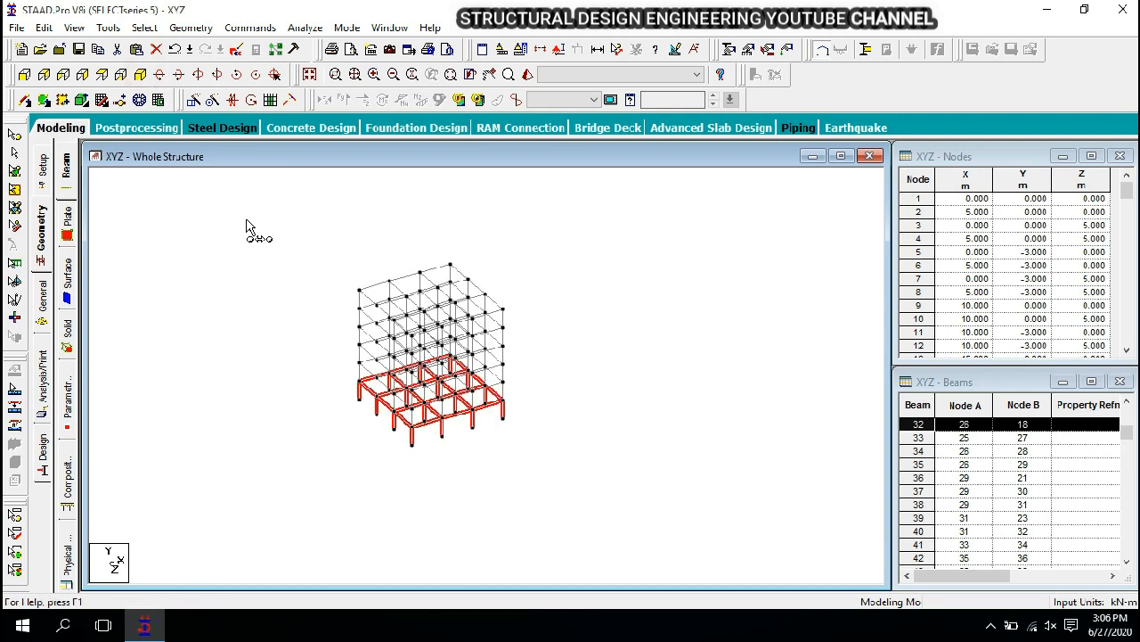
{"action": "left_click", "coordinate": [274, 246]}
{"action": "scroll", "coordinate": [318, 272], "scroll_direction": "up", "scroll_amount": 2}
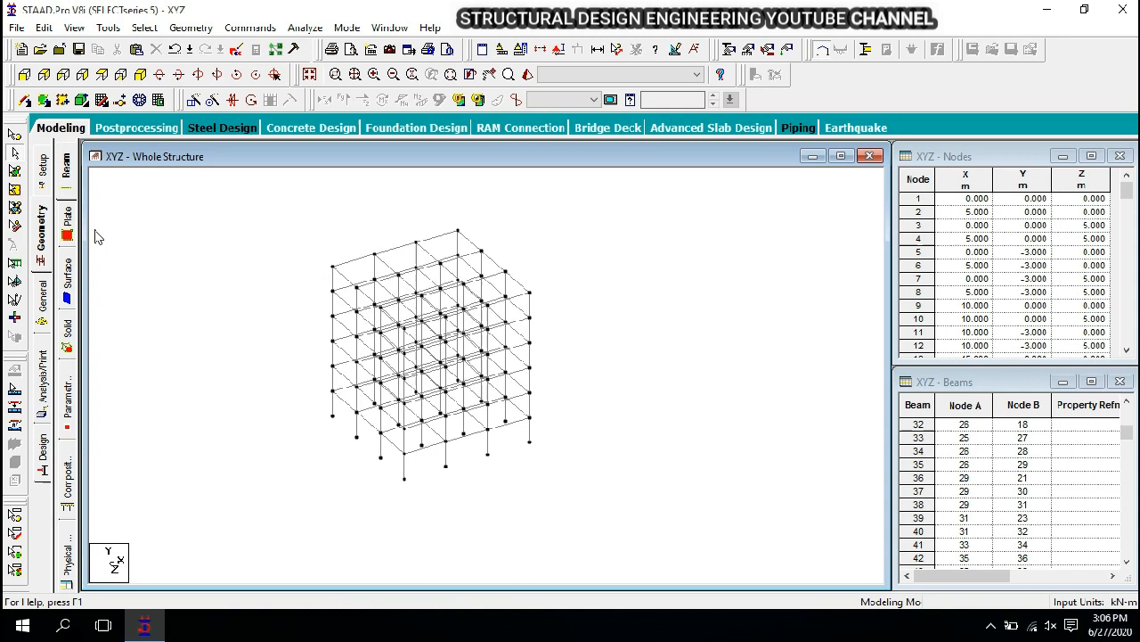
- Define a rectangular concrete section with YD 0.4 m and ZD 0.4 m in the member properties
{"action": "left_click", "coordinate": [43, 306]}
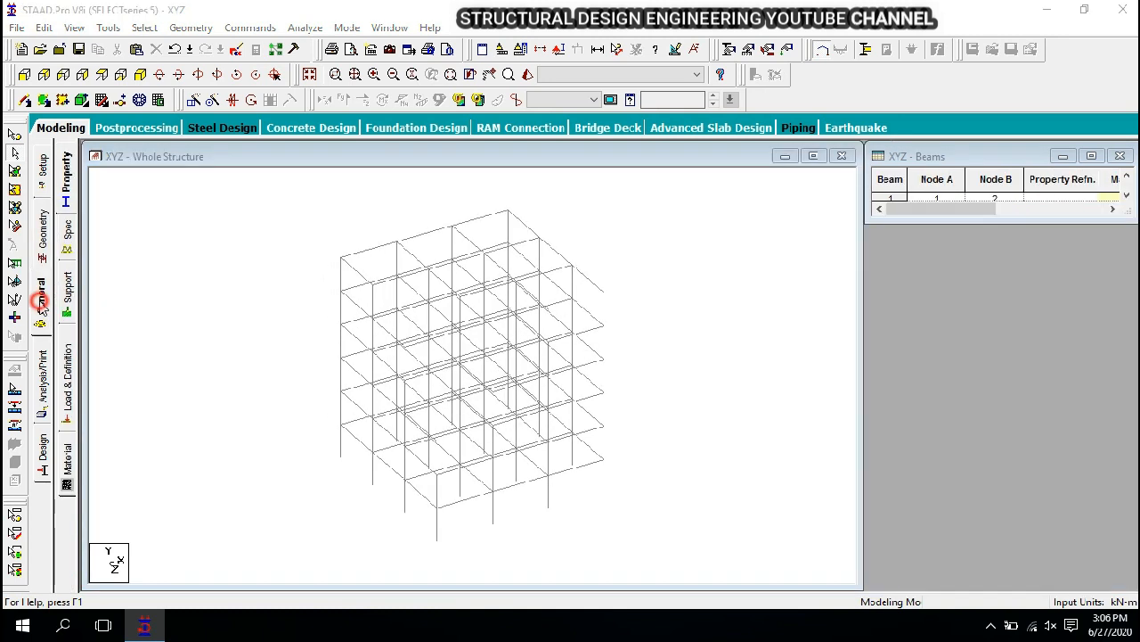
{"action": "left_click", "coordinate": [70, 171]}
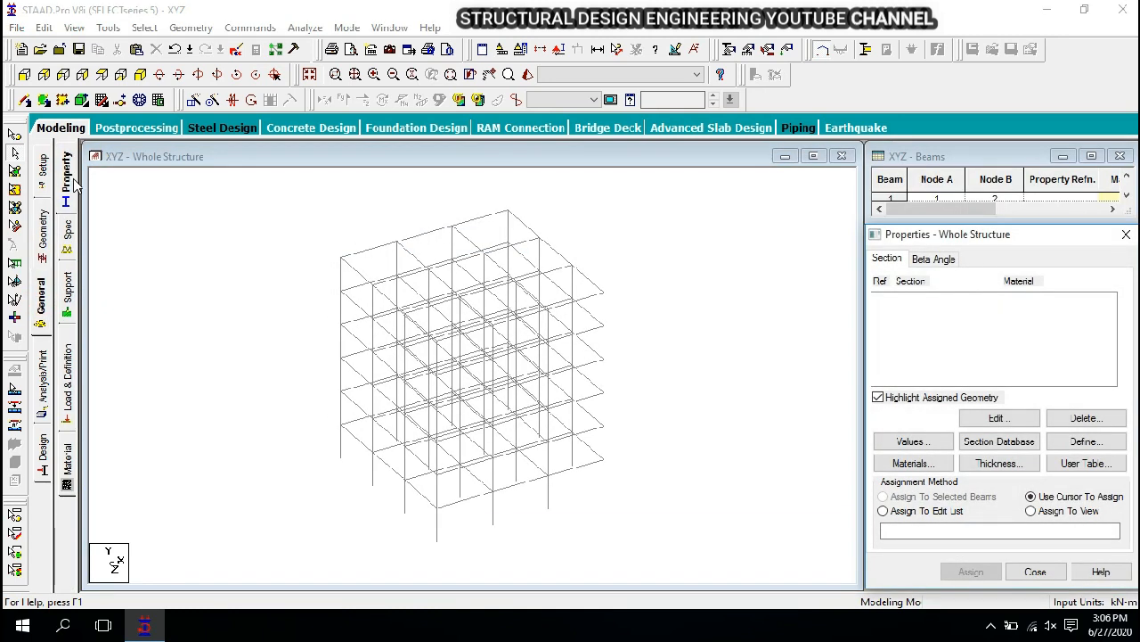
{"action": "left_click", "coordinate": [1078, 443]}
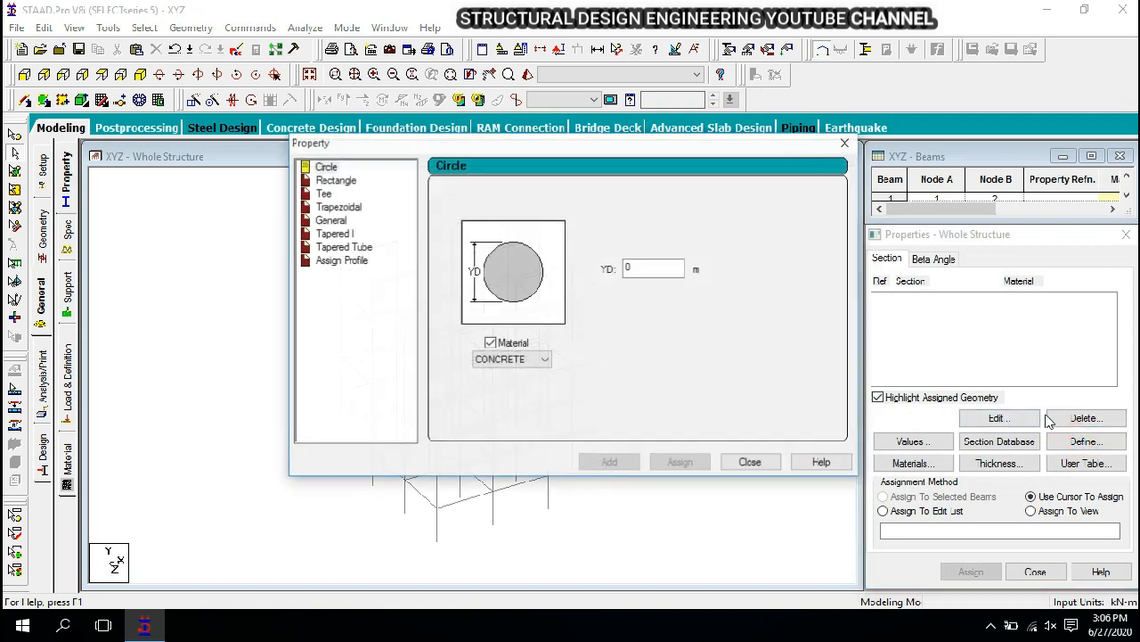
{"action": "left_click", "coordinate": [337, 182]}
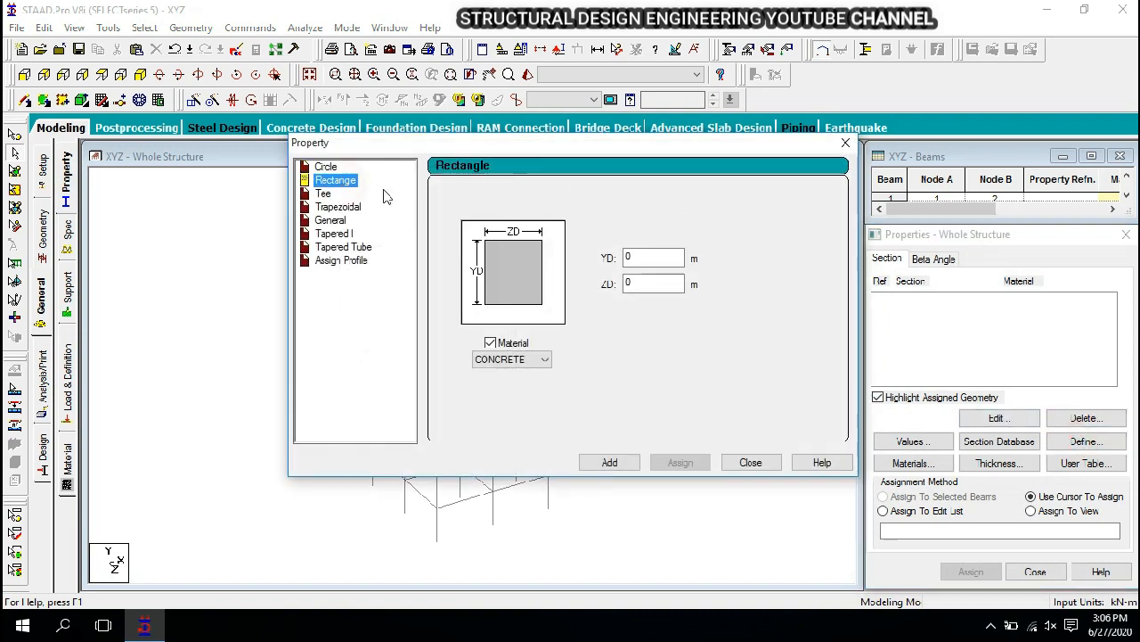
{"action": "double_click", "coordinate": [653, 281]}
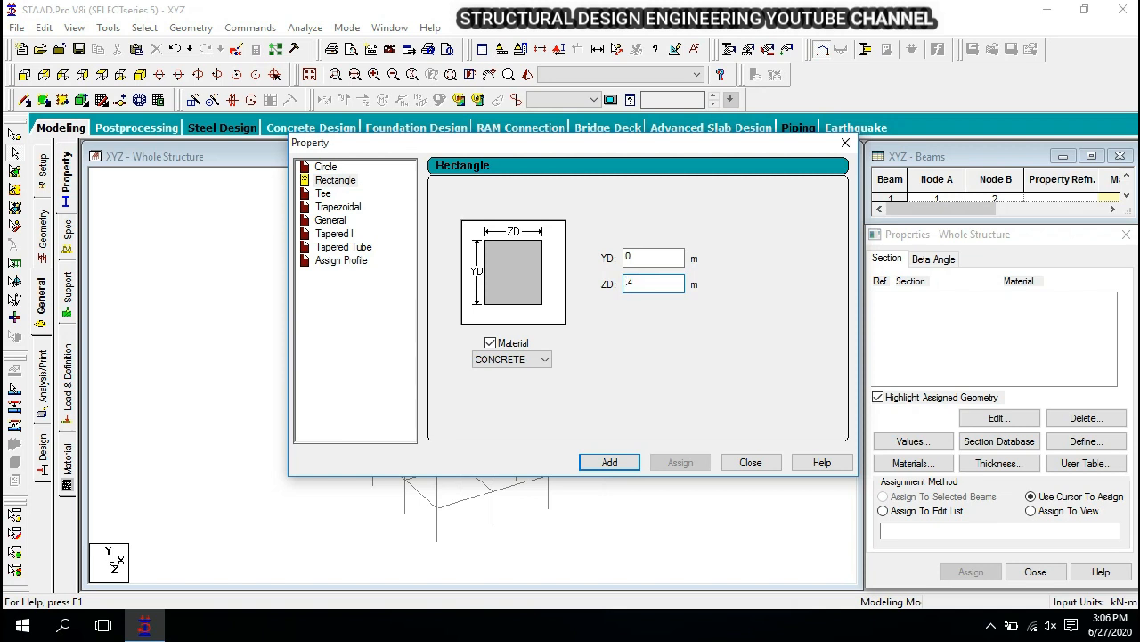
{"action": "double_click", "coordinate": [663, 259]}
{"action": "left_click", "coordinate": [611, 461]}
{"action": "left_click", "coordinate": [847, 142]}
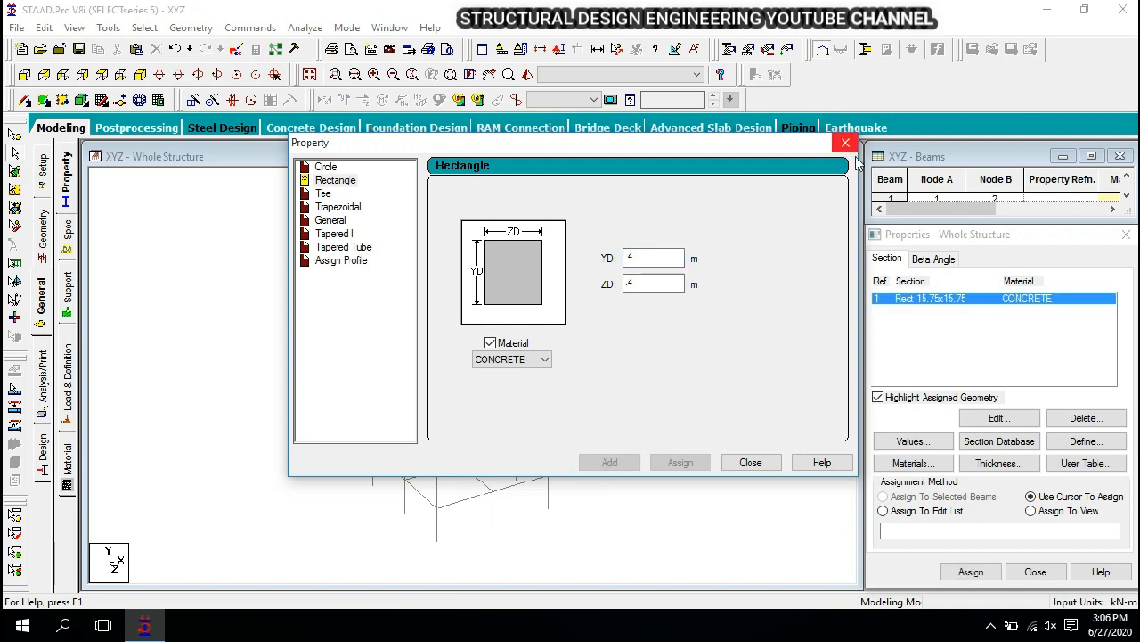
- Select all members parallel to Y and assign the 0.4 x 0.4 m section to these columns
{"action": "left_click", "coordinate": [919, 301]}
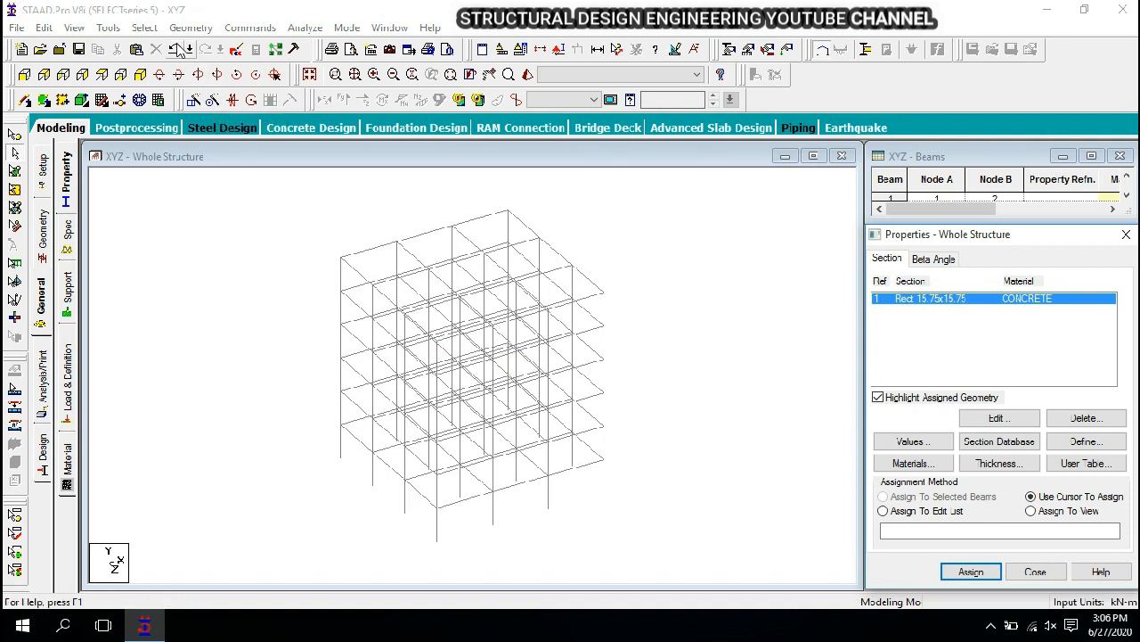
{"action": "left_click", "coordinate": [142, 28]}
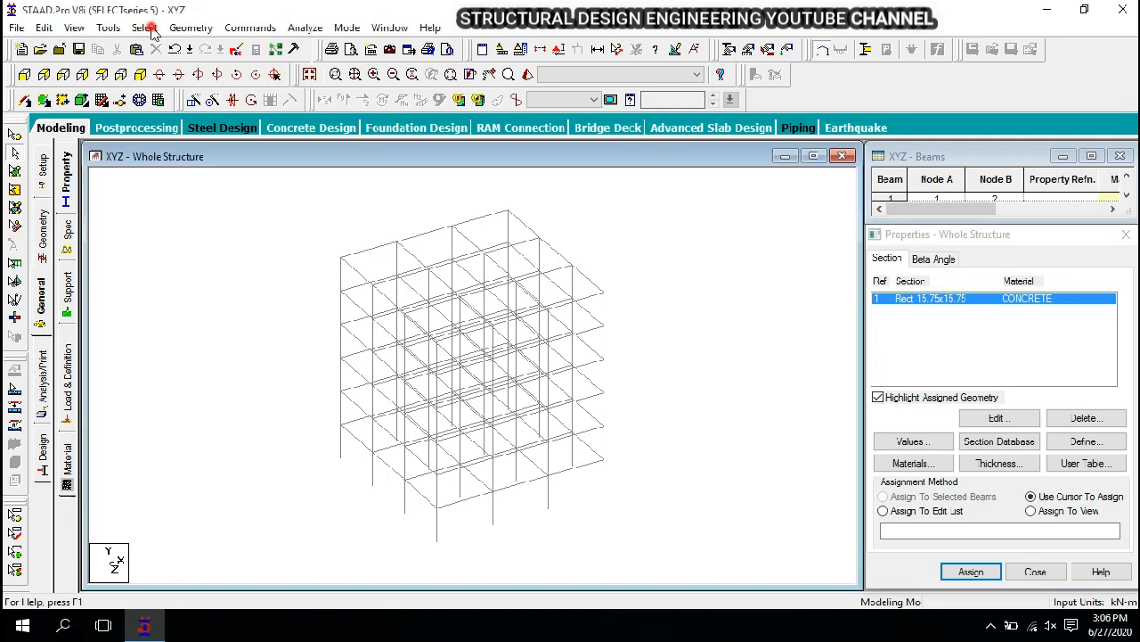
{"action": "mouse_move", "coordinate": [216, 326]}
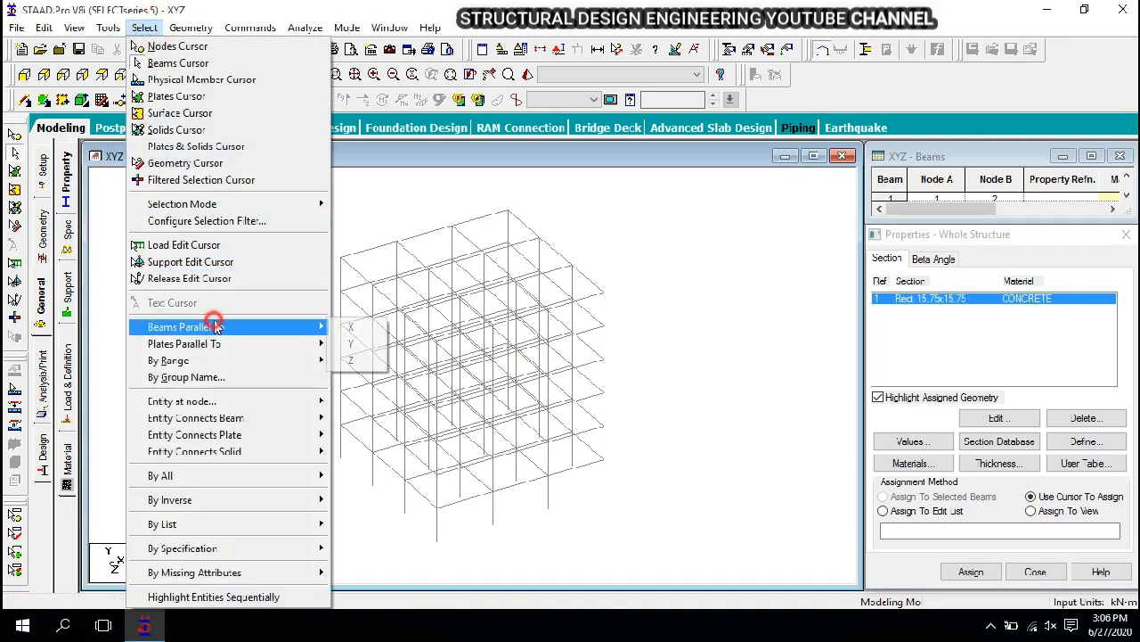
{"action": "left_click", "coordinate": [351, 346]}
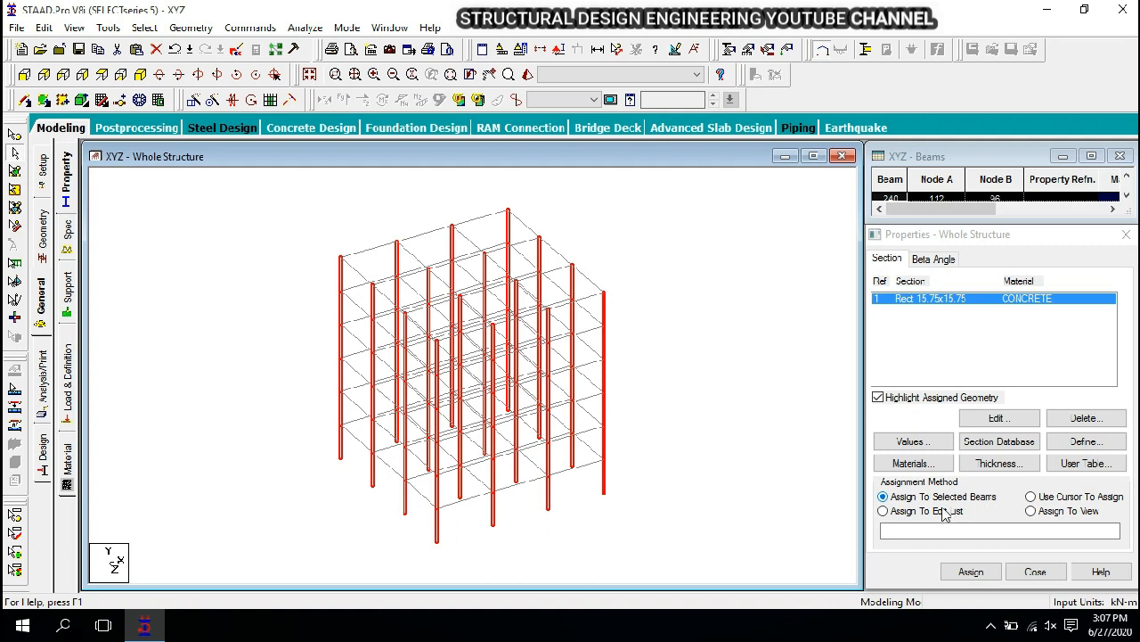
{"action": "left_click", "coordinate": [892, 500]}
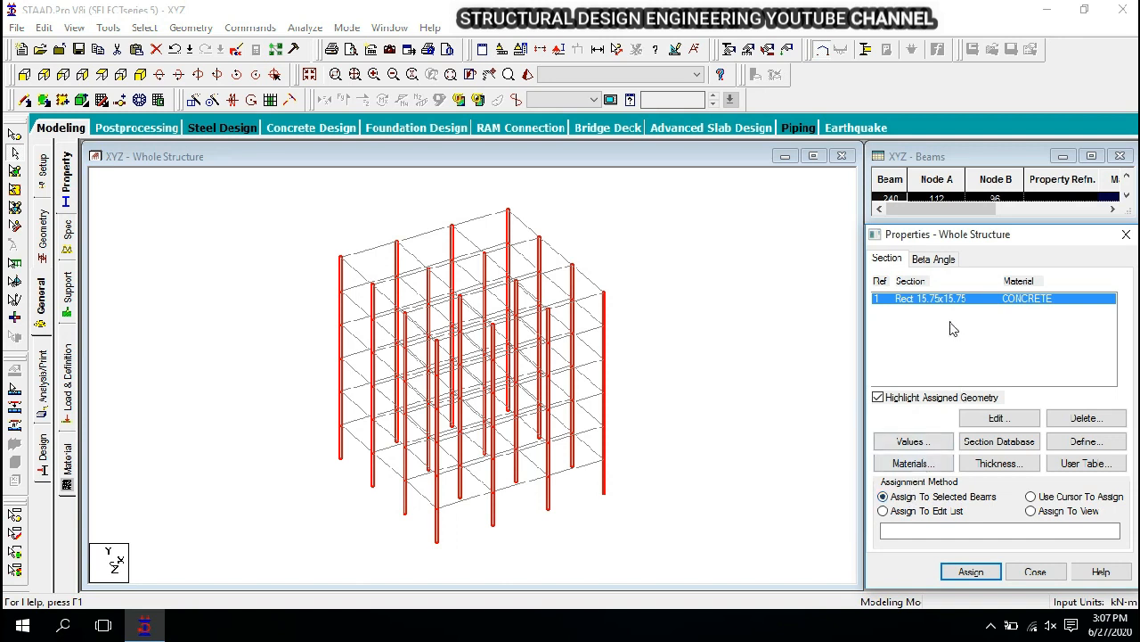
{"action": "left_click", "coordinate": [977, 572]}
{"action": "left_click", "coordinate": [1013, 452]}
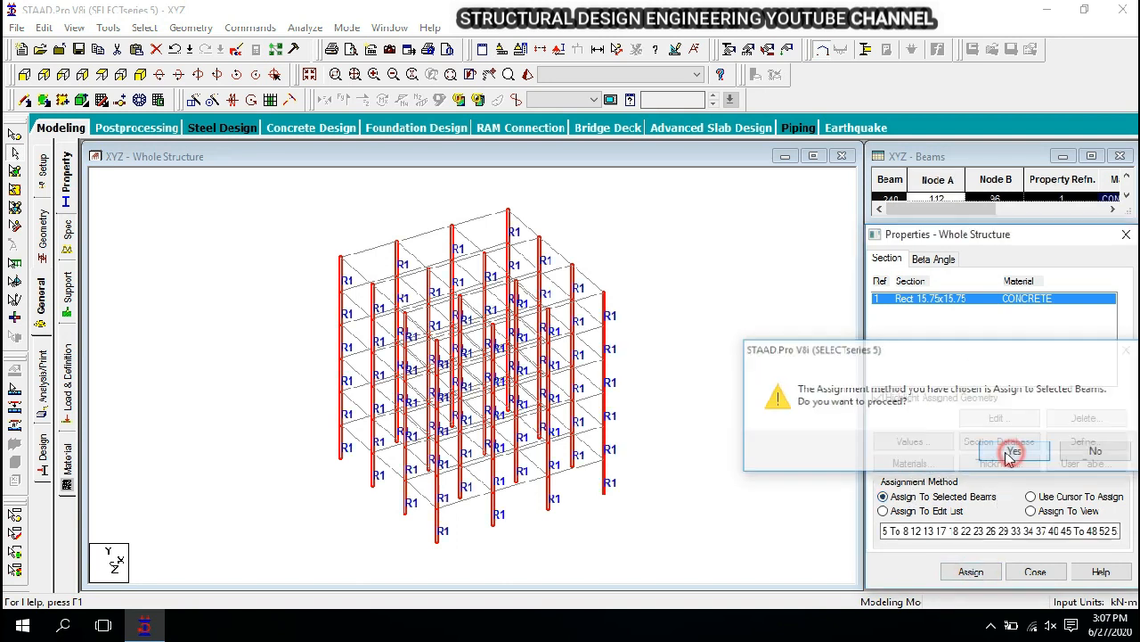
- Inspect the columns in a 3D rendered view from several angles and close that view
{"action": "scroll", "coordinate": [537, 352], "scroll_direction": "up", "scroll_amount": 2}
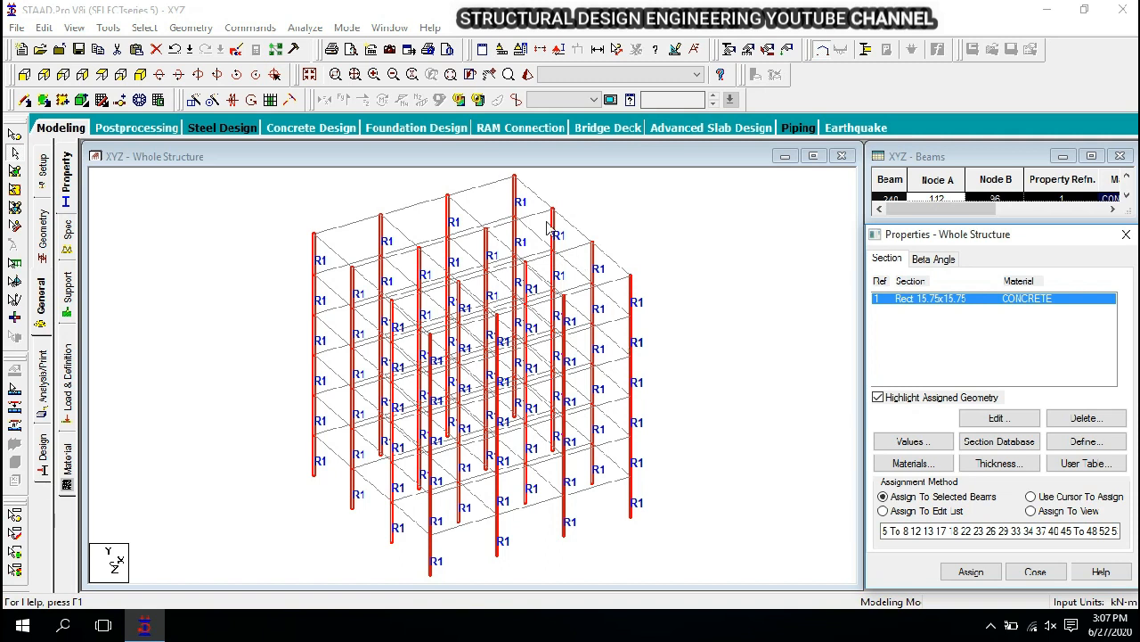
{"action": "left_click", "coordinate": [528, 75]}
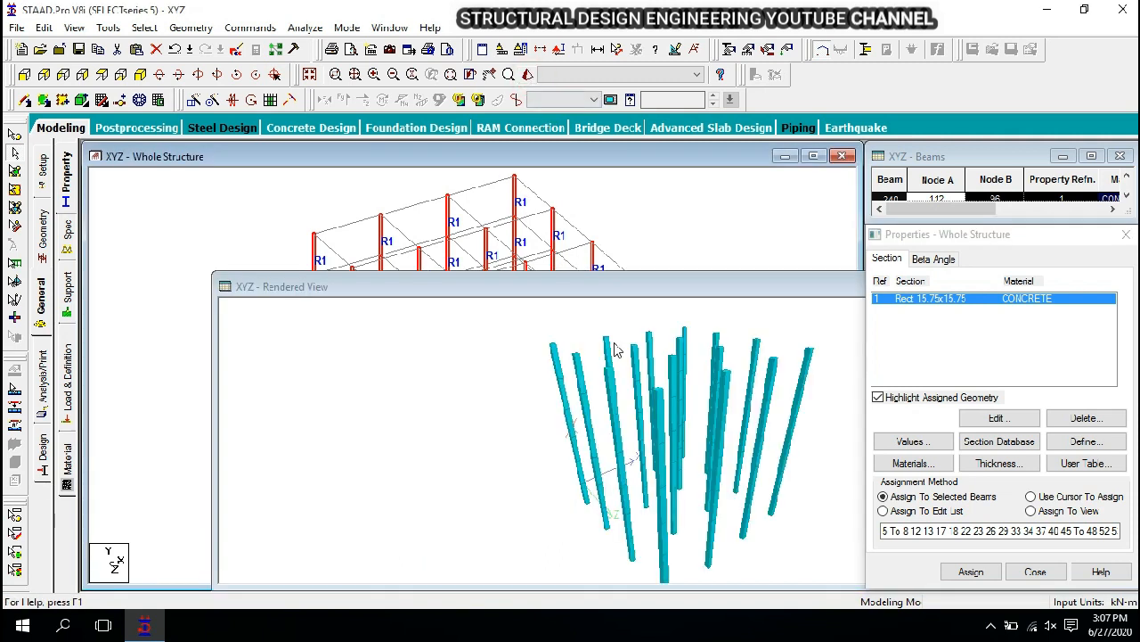
{"action": "left_click_drag", "start_coordinate": [646, 417], "coordinate": [703, 438]}
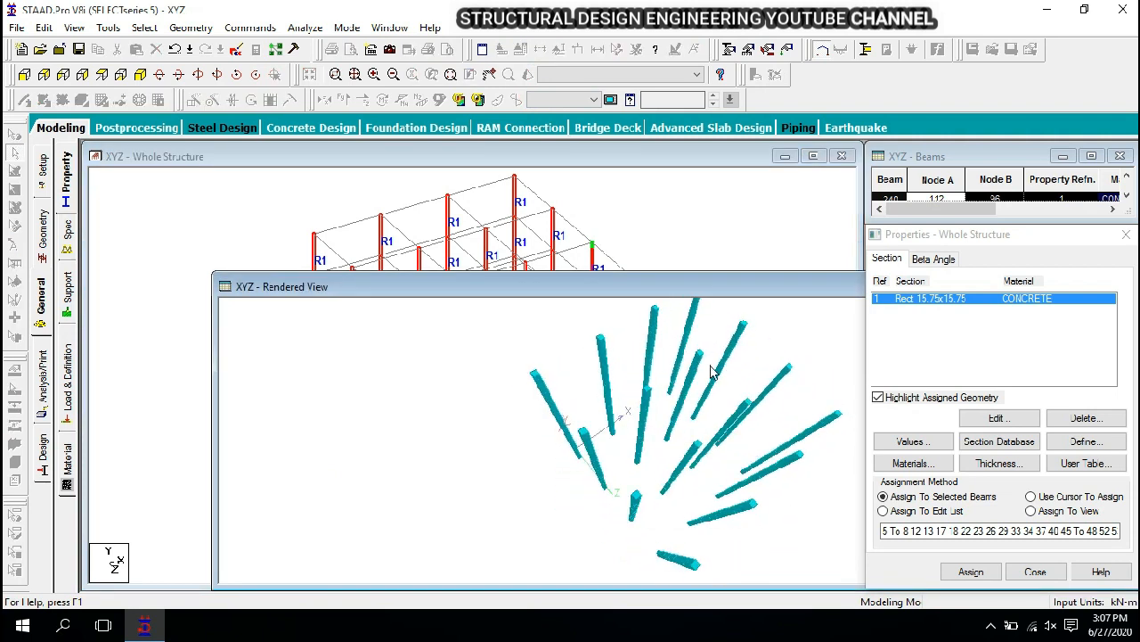
{"action": "left_click_drag", "start_coordinate": [757, 283], "coordinate": [485, 316]}
{"action": "left_click", "coordinate": [848, 310]}
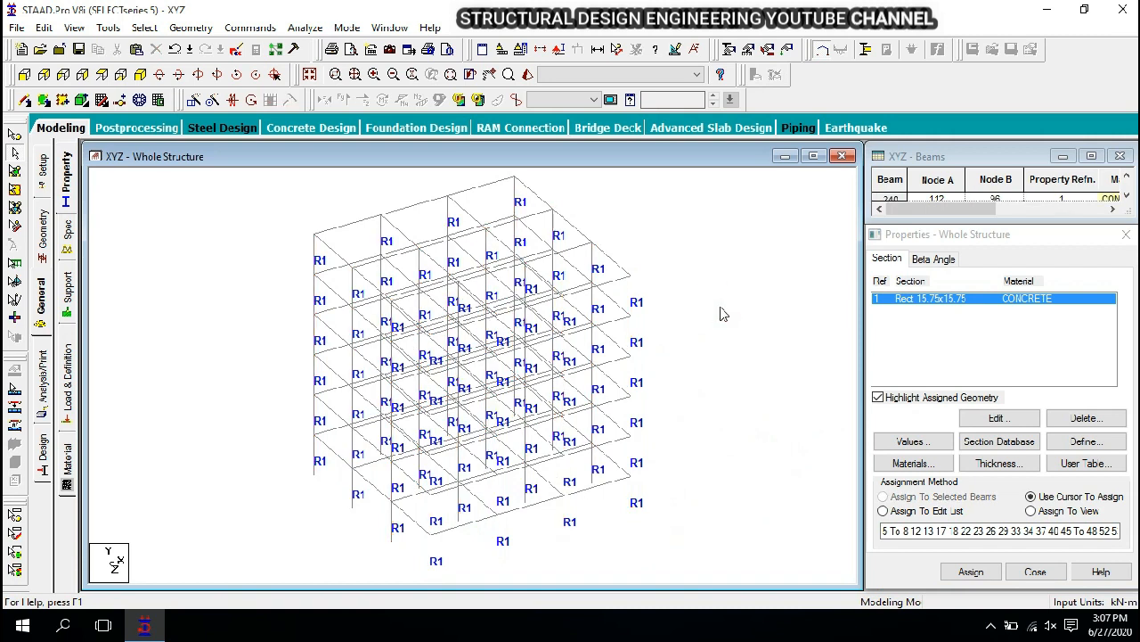
- Define a second rectangular concrete section with YD 0.45 m and ZD 0.3 m
{"action": "left_click", "coordinate": [1087, 441]}
{"action": "left_click", "coordinate": [343, 181]}
{"action": "double_click", "coordinate": [654, 284]}
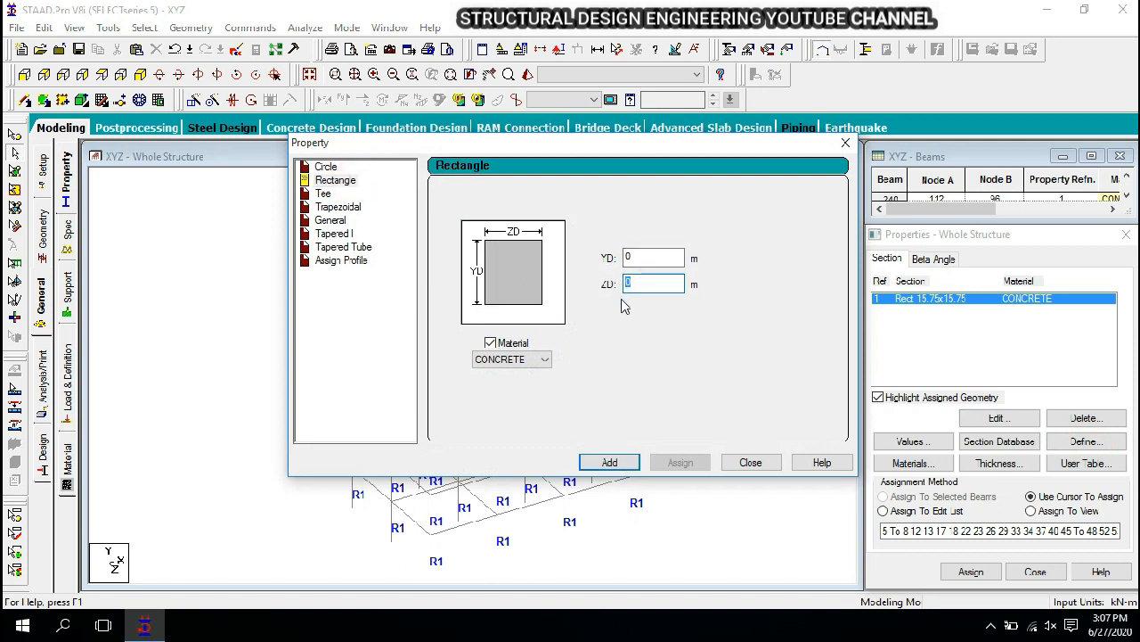
{"action": "double_click", "coordinate": [651, 257]}
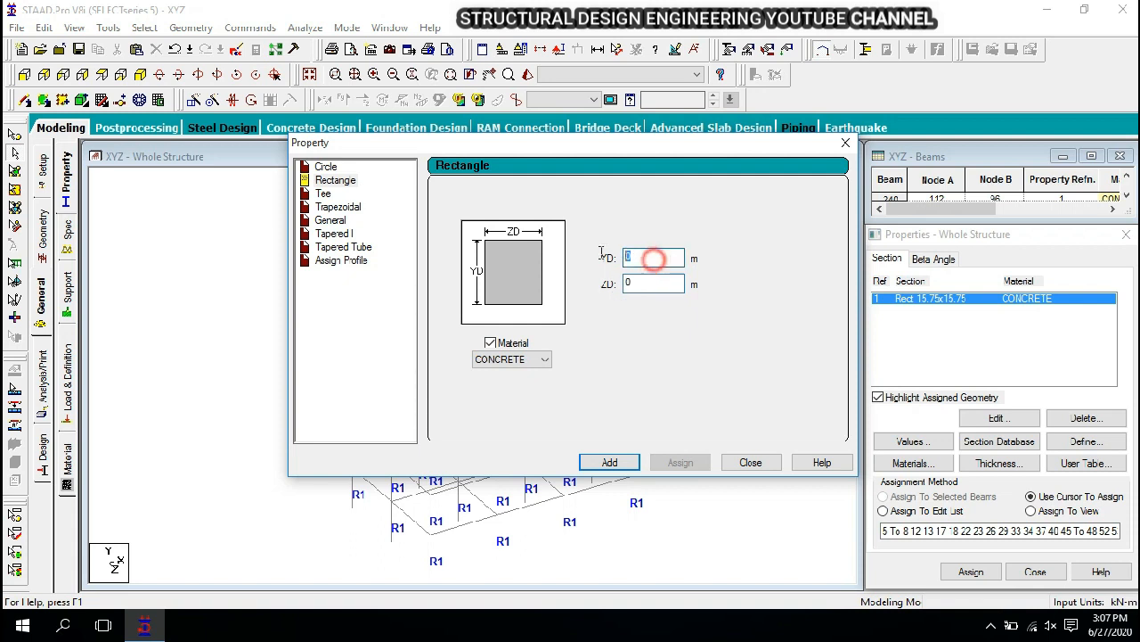
{"action": "double_click", "coordinate": [642, 282]}
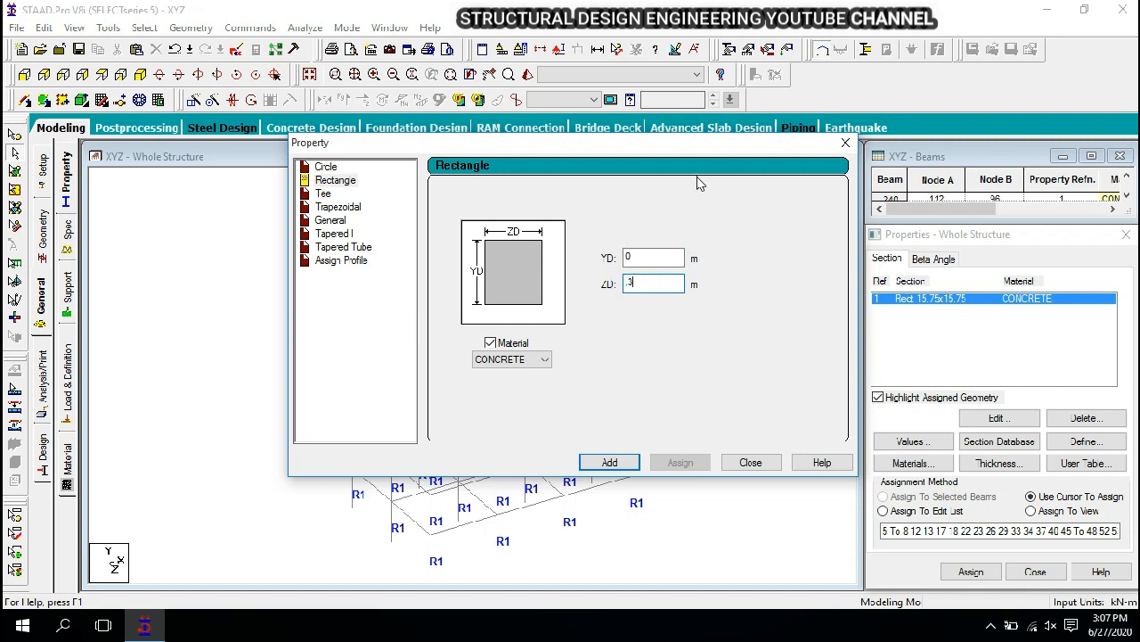
{"action": "left_click", "coordinate": [639, 256]}
{"action": "left_click_drag", "start_coordinate": [638, 252], "coordinate": [606, 244]}
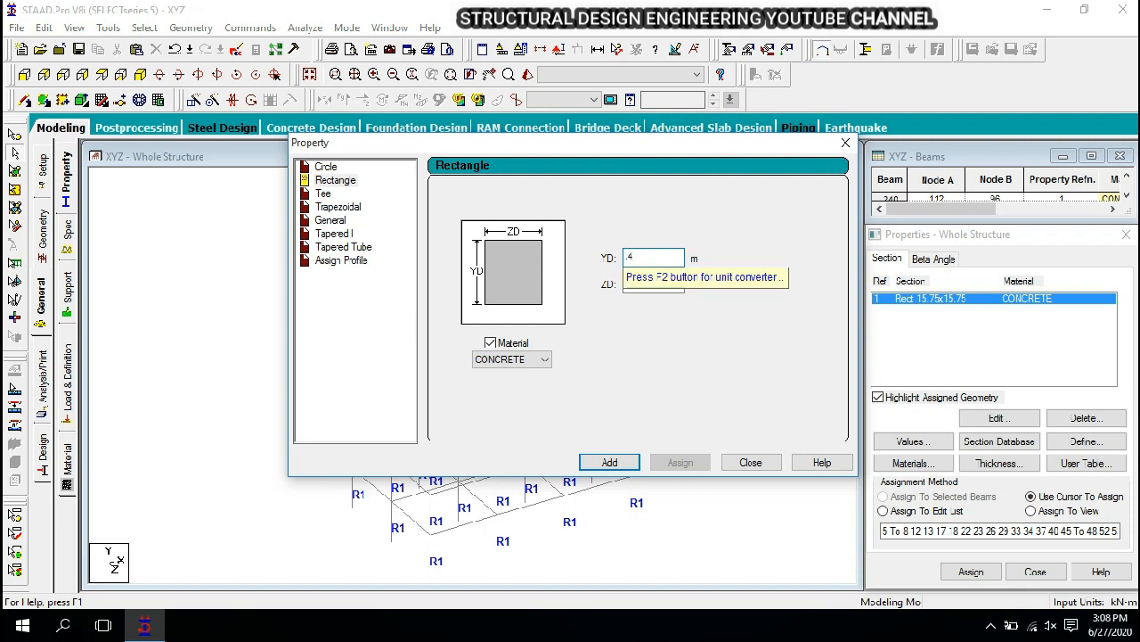
{"action": "key", "text": "Tab"}
{"action": "type", "text": ".3"}
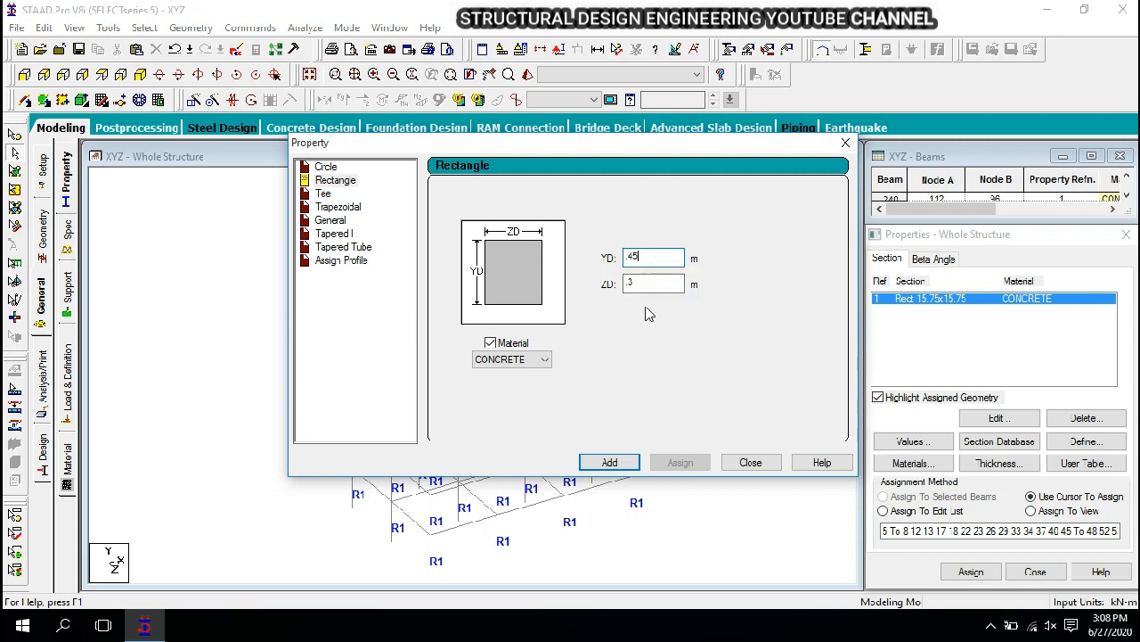
{"action": "left_click", "coordinate": [626, 458]}
{"action": "left_click", "coordinate": [722, 461]}
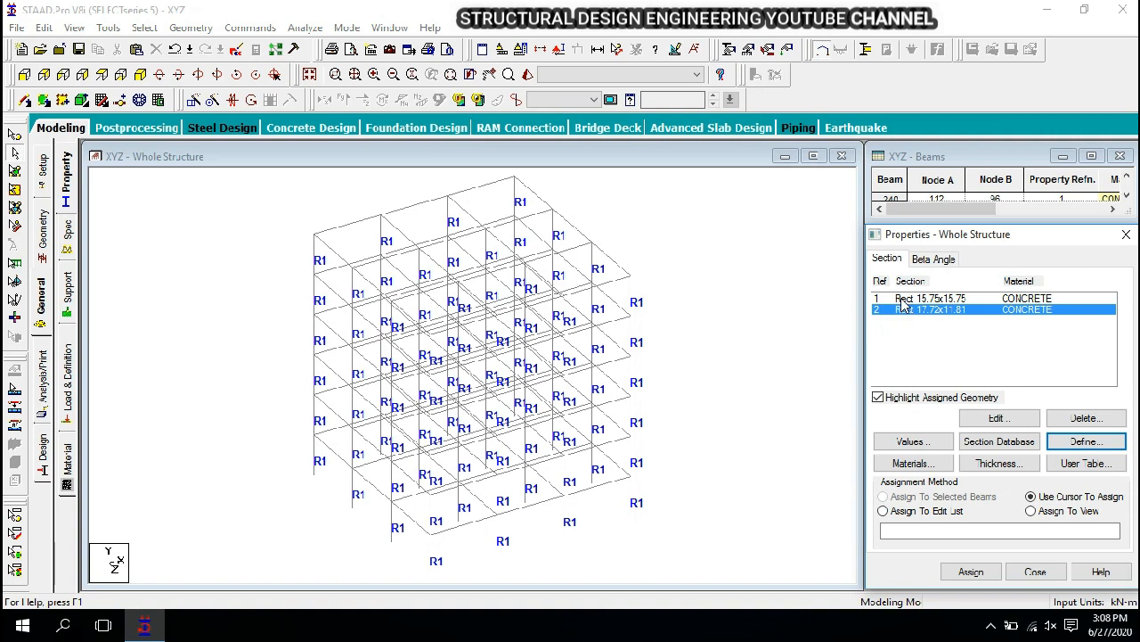
- Select the horizontal beams of all six floor levels in front elevation and assign the 0.45 x 0.3 m section to them
{"action": "left_click", "coordinate": [23, 75]}
{"action": "left_click_drag", "start_coordinate": [286, 184], "coordinate": [638, 227]}
{"action": "left_click_drag", "start_coordinate": [300, 258], "coordinate": [657, 294], "text": "ctrl"}
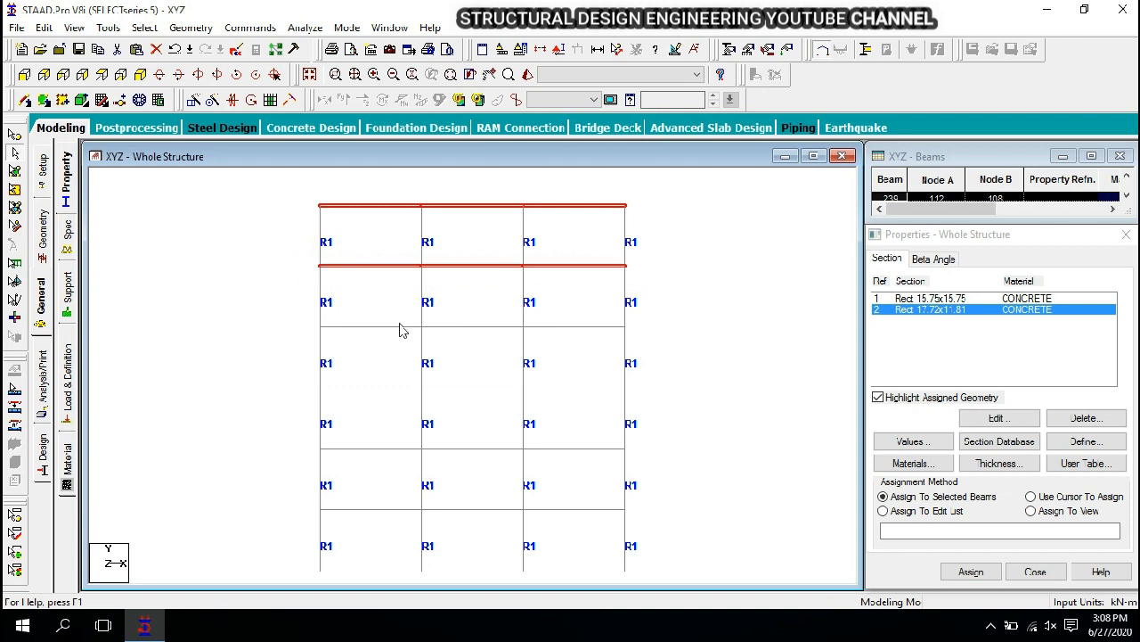
{"action": "left_click_drag", "start_coordinate": [286, 321], "coordinate": [651, 337], "text": "ctrl"}
{"action": "left_click_drag", "start_coordinate": [283, 381], "coordinate": [643, 399], "text": "ctrl"}
{"action": "left_click_drag", "start_coordinate": [305, 437], "coordinate": [649, 456], "text": "ctrl"}
{"action": "left_click_drag", "start_coordinate": [295, 505], "coordinate": [629, 509], "text": "ctrl"}
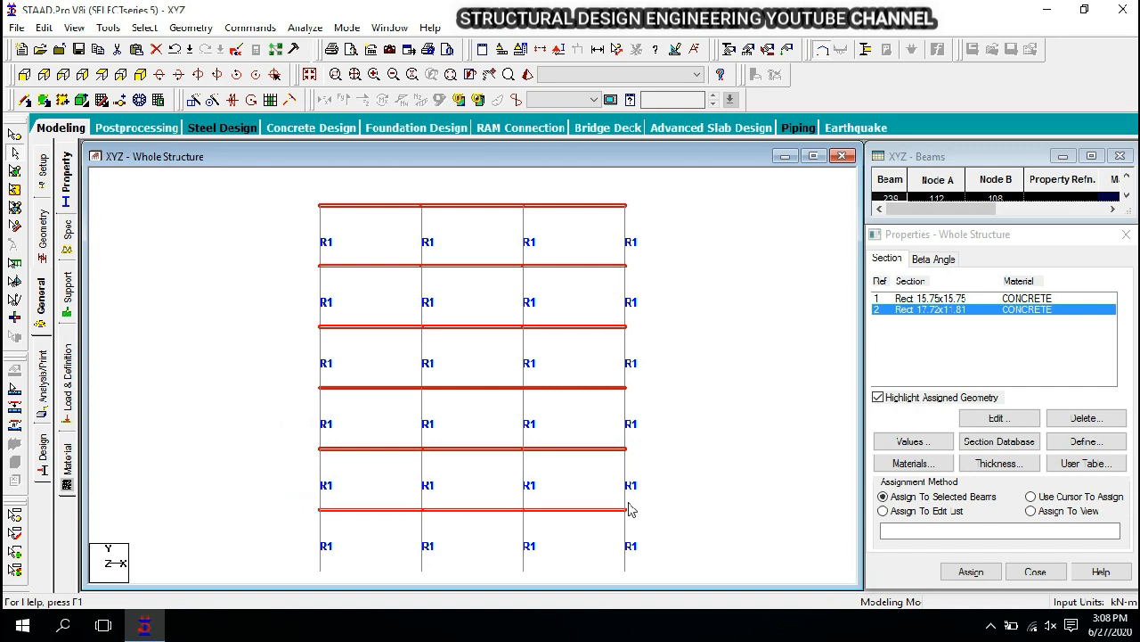
{"action": "left_click", "coordinate": [141, 78]}
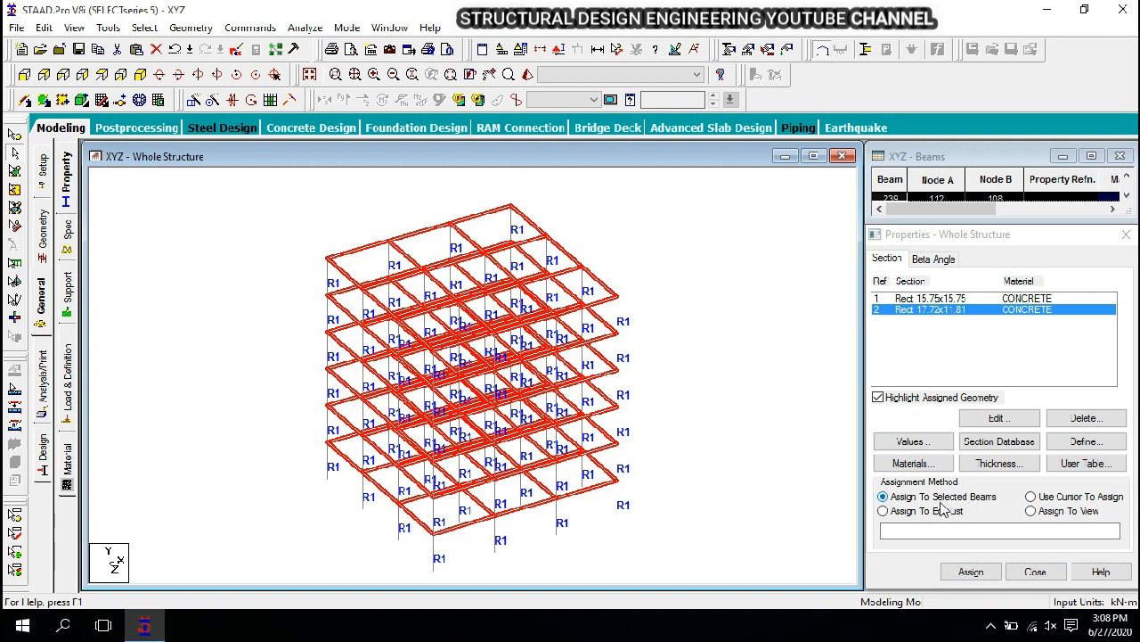
{"action": "left_click", "coordinate": [974, 572]}
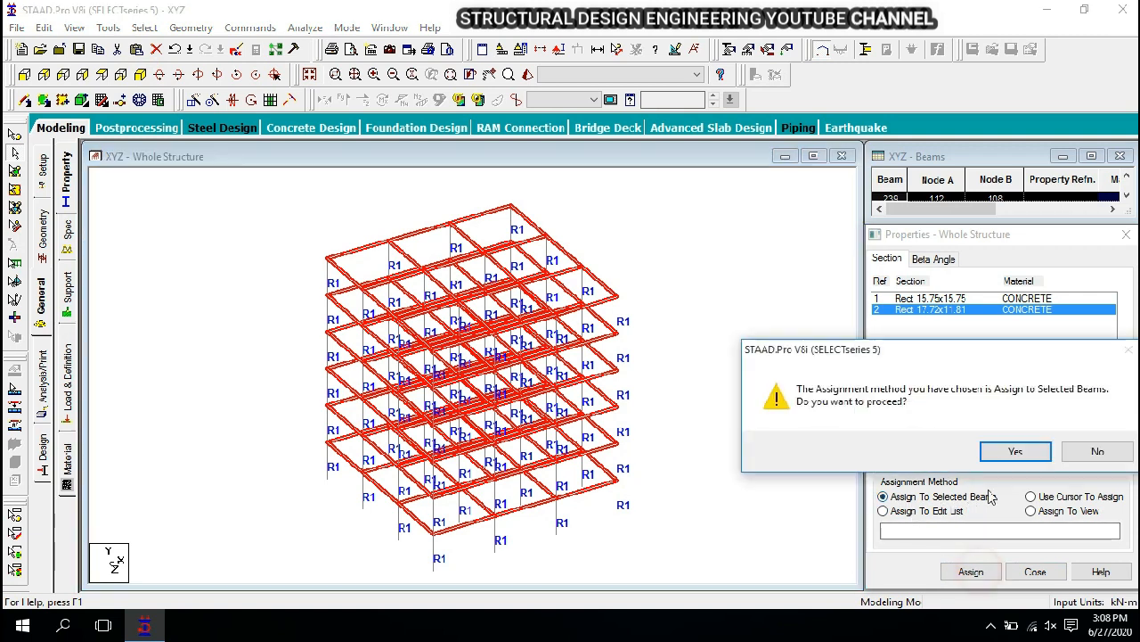
{"action": "left_click", "coordinate": [1011, 450]}
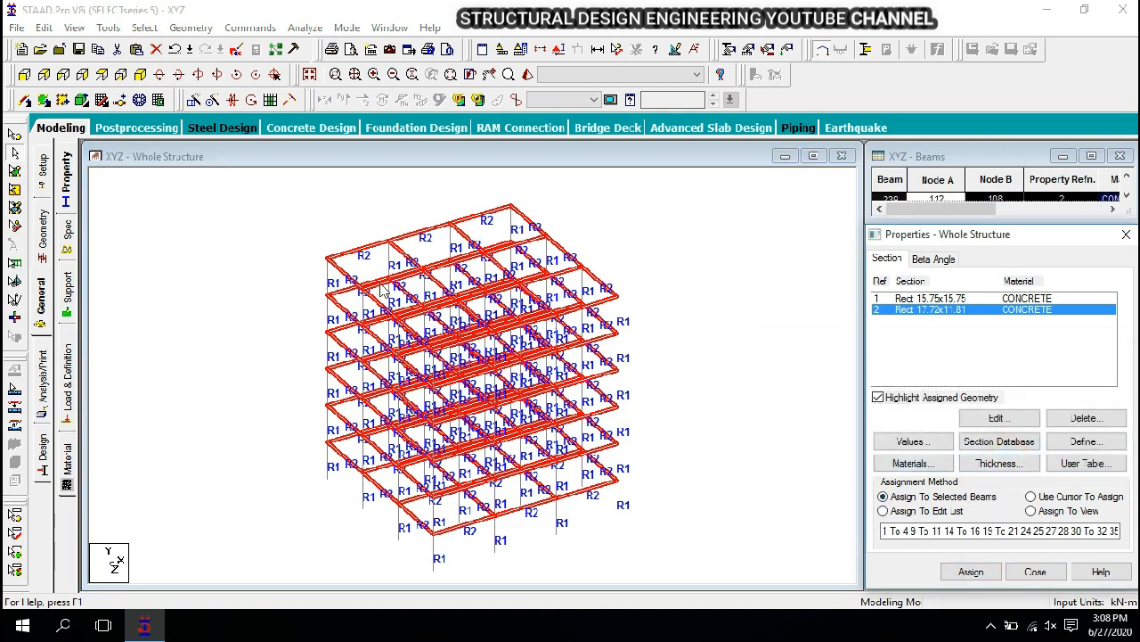
- Examine the complete frame with its sections in an enlarged 3D rendered view, and return to the whole-structure wireframe
{"action": "left_click", "coordinate": [42, 169]}
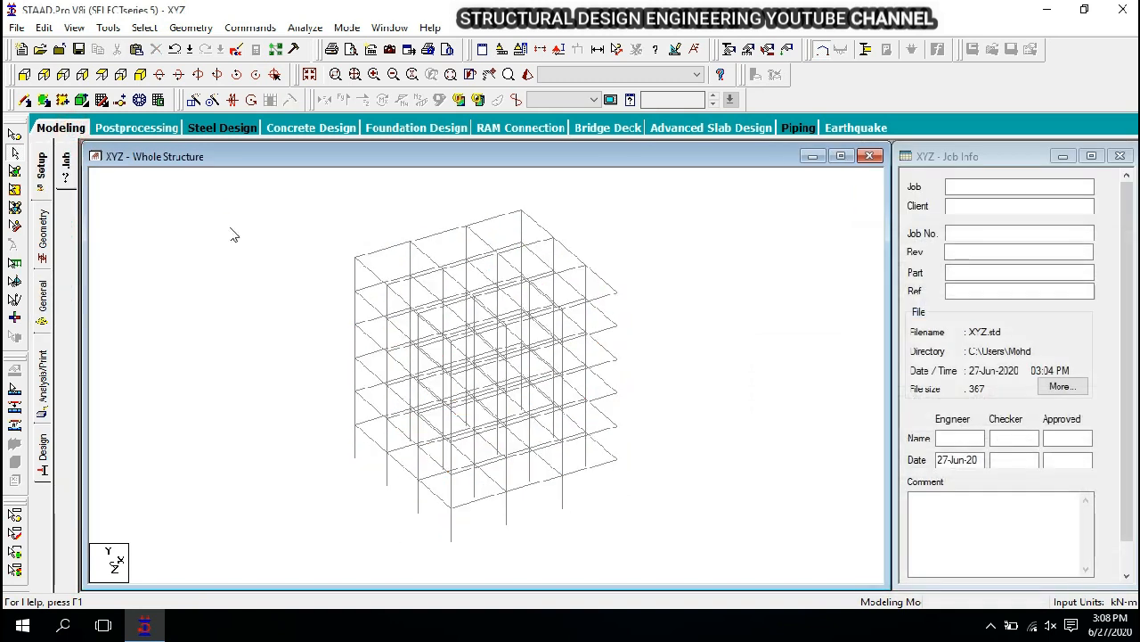
{"action": "left_click", "coordinate": [528, 74]}
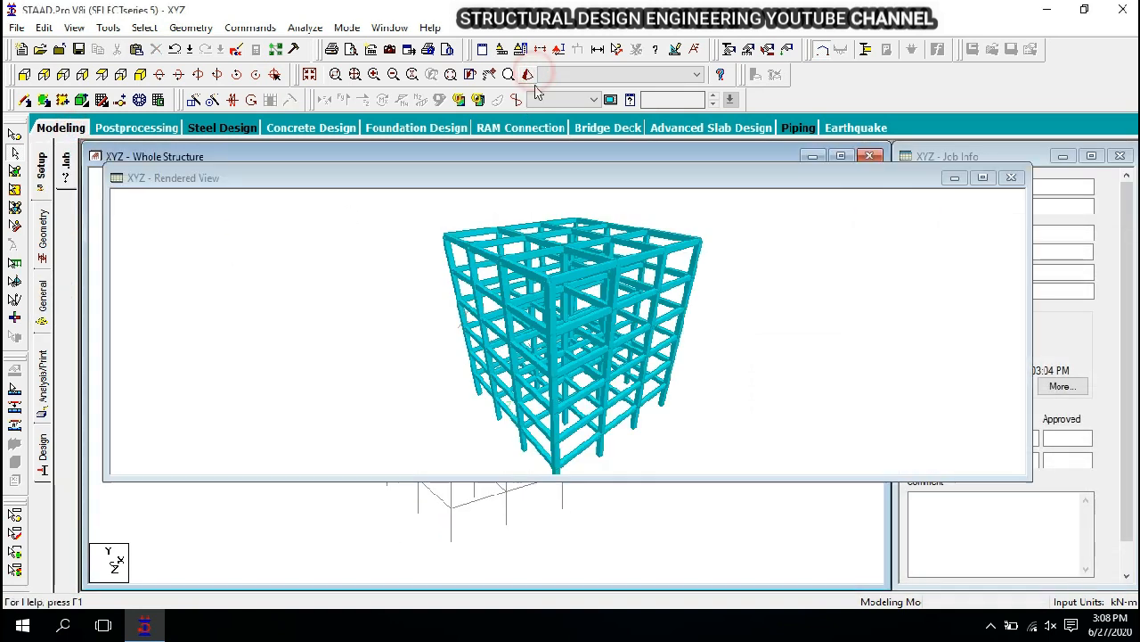
{"action": "left_click", "coordinate": [984, 177]}
{"action": "left_click_drag", "start_coordinate": [683, 293], "coordinate": [744, 448]}
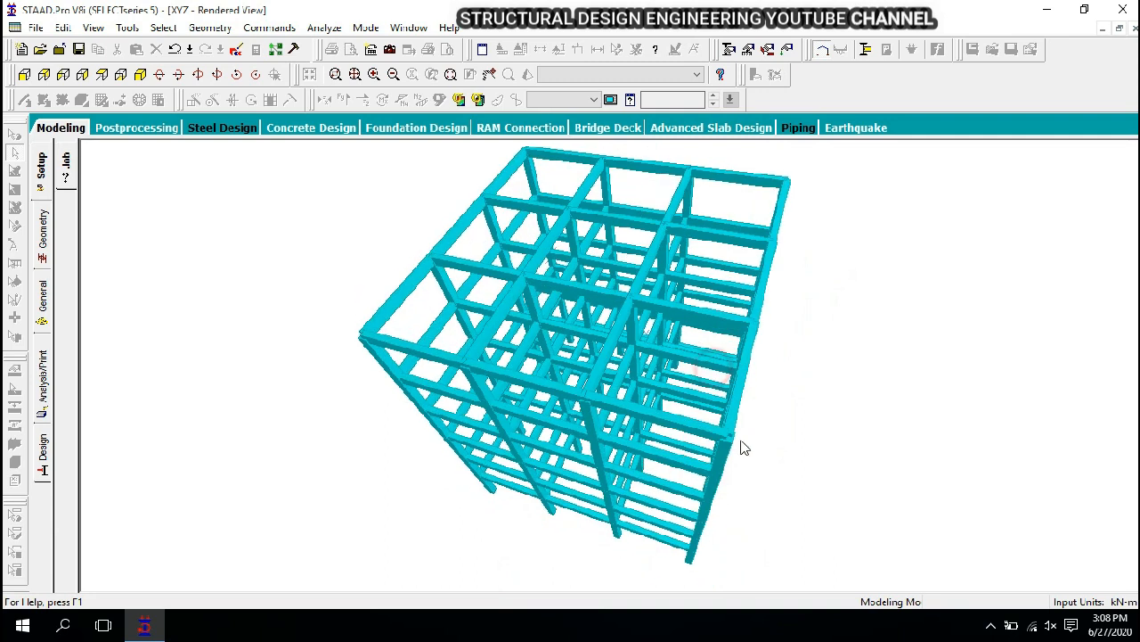
{"action": "left_click_drag", "start_coordinate": [618, 333], "coordinate": [410, 310]}
{"action": "left_click", "coordinate": [67, 128]}
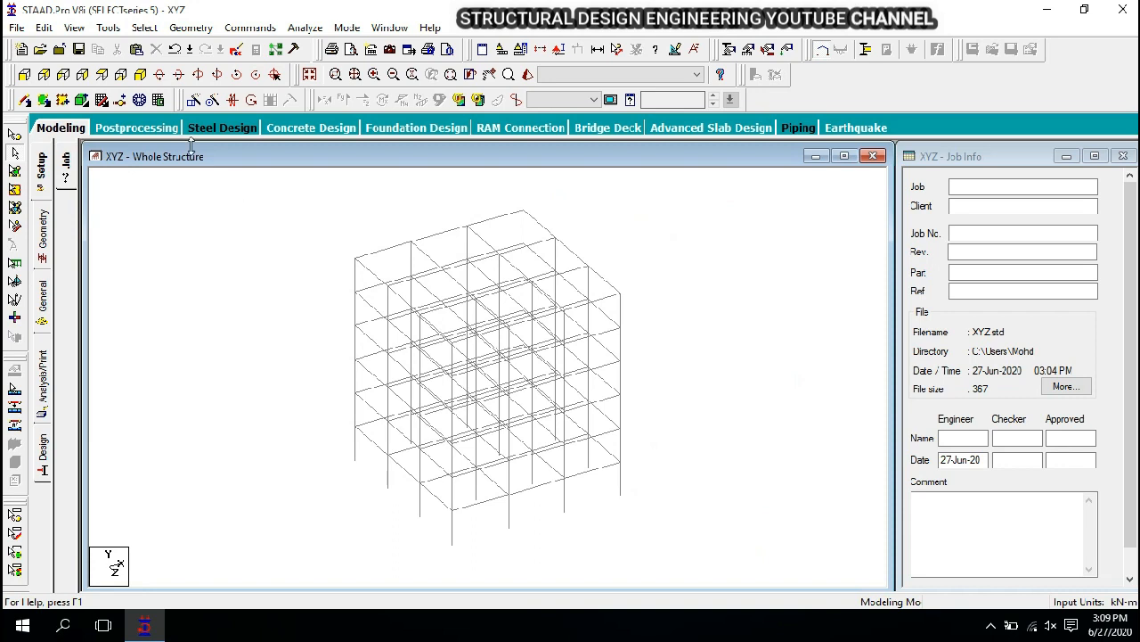
- Check the frame in plan view, save the modified structure through auto save, and display the whole structure again
{"action": "left_click", "coordinate": [97, 75]}
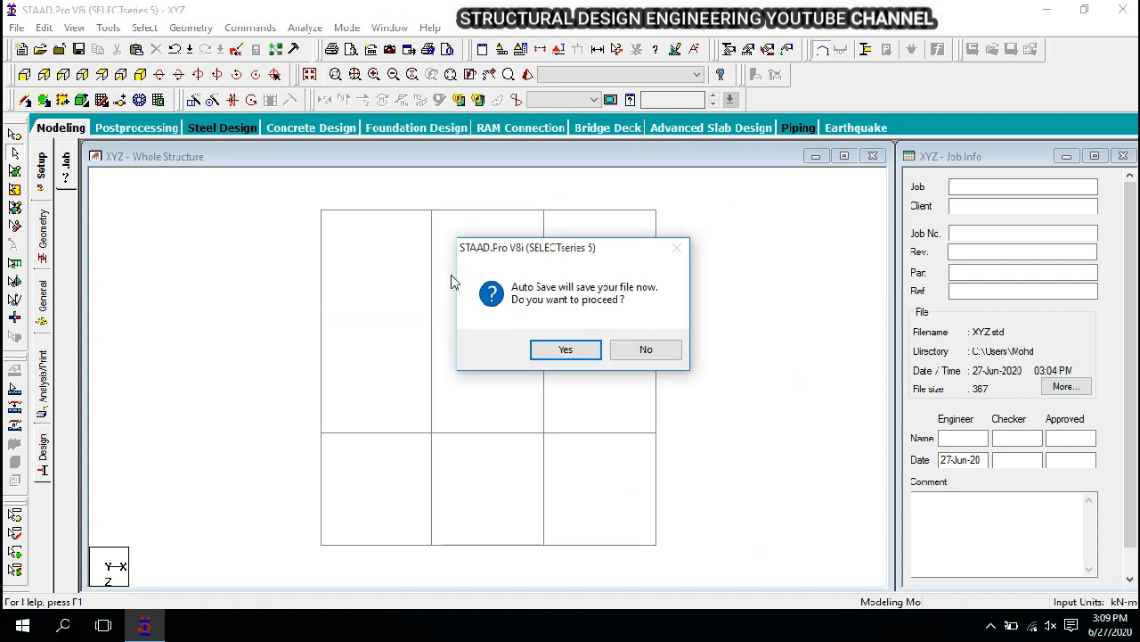
{"action": "left_click", "coordinate": [554, 350]}
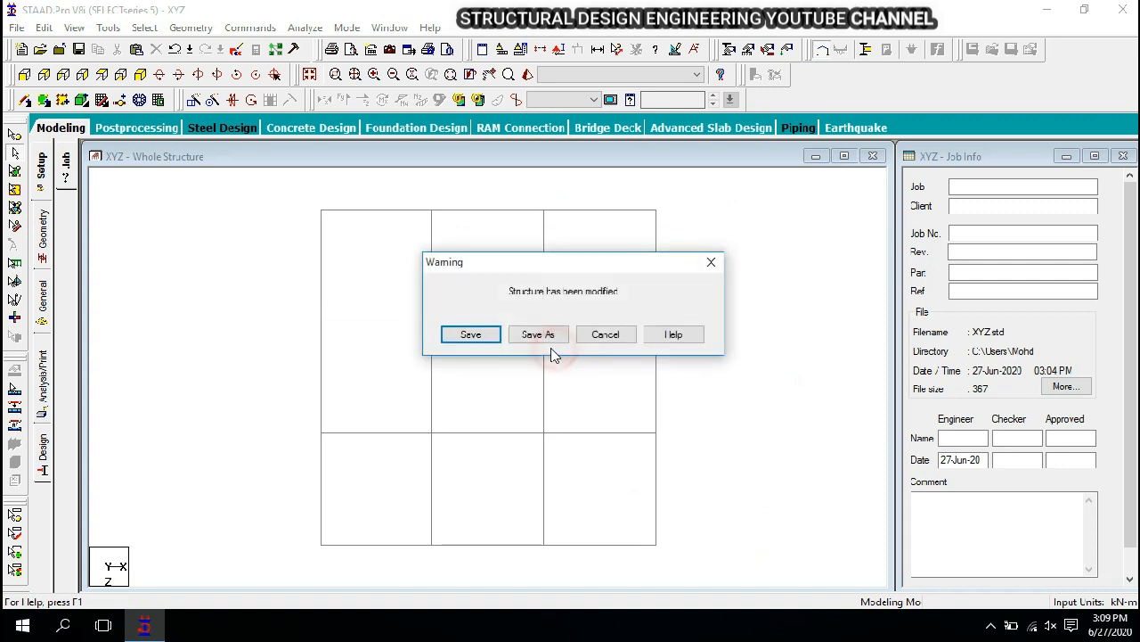
{"action": "left_click", "coordinate": [470, 335]}
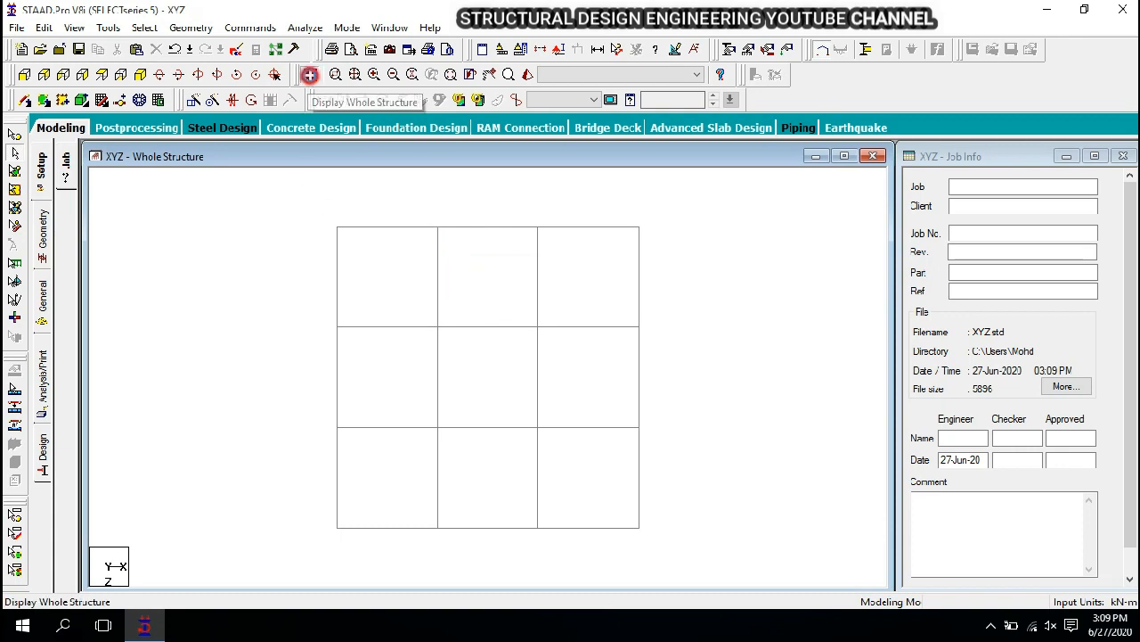
{"action": "left_click", "coordinate": [309, 75]}
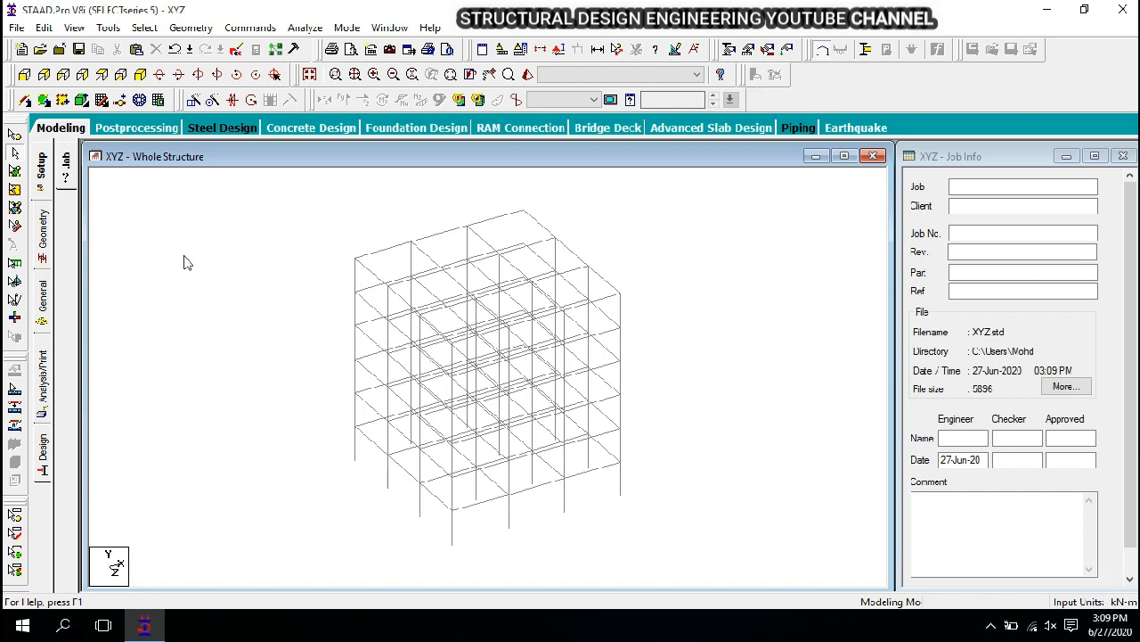
- Isolate the outer corner column line in the active view to examine it, and display the whole structure again
{"action": "left_click", "coordinate": [334, 247]}
{"action": "left_click", "coordinate": [356, 446]}
{"action": "right_click", "coordinate": [279, 273]}
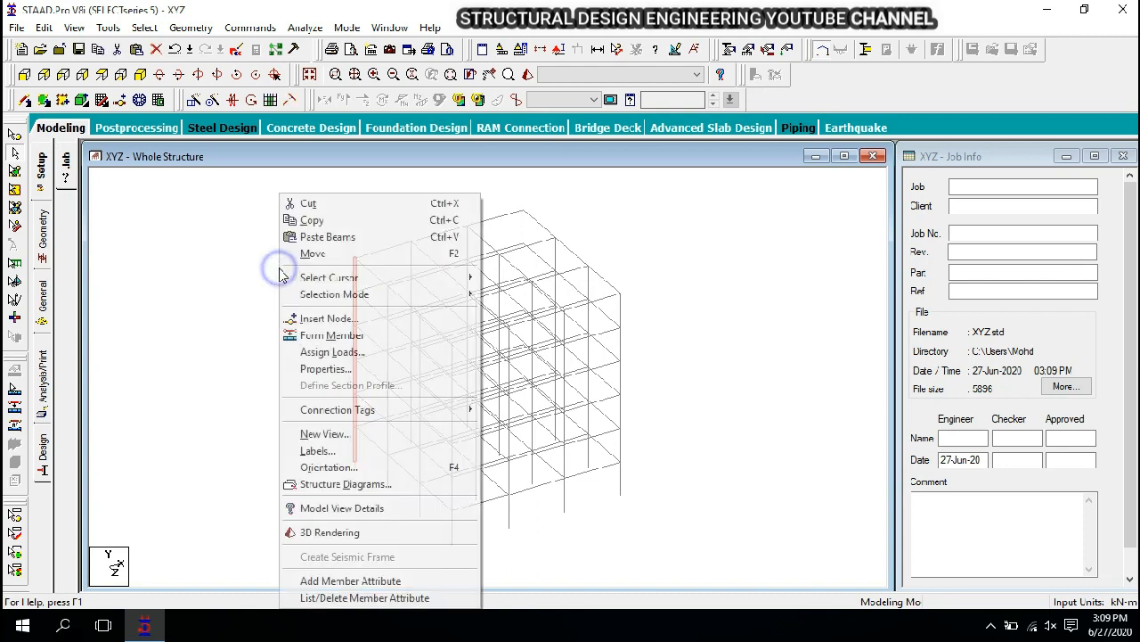
{"action": "left_click", "coordinate": [310, 434]}
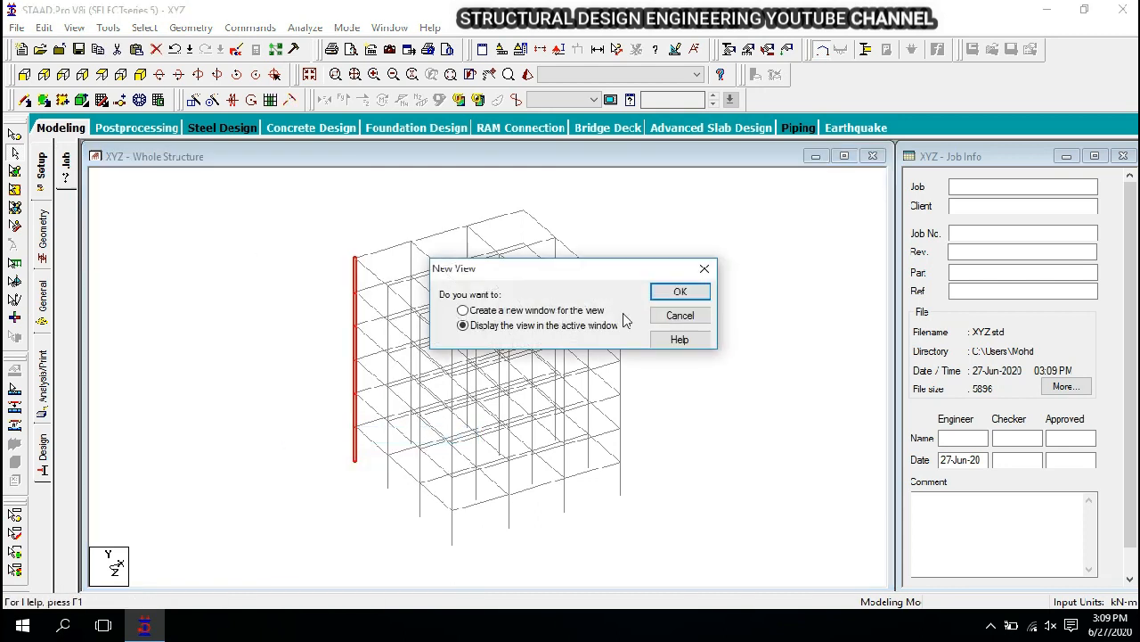
{"action": "left_click", "coordinate": [677, 290]}
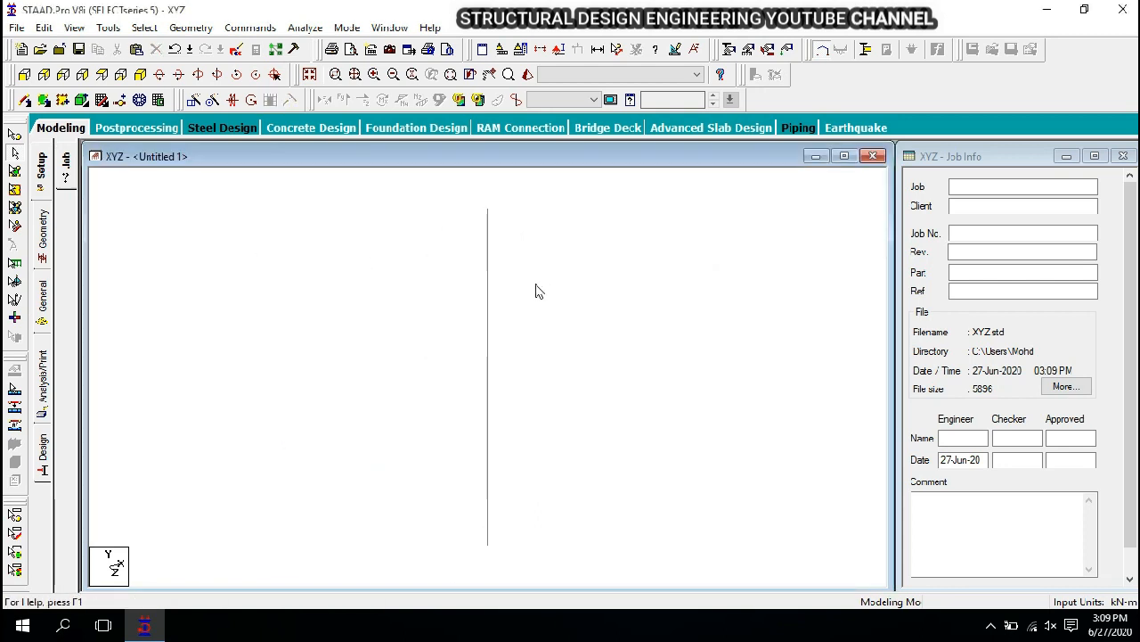
{"action": "scroll", "coordinate": [527, 285], "scroll_direction": "down", "scroll_amount": 1}
{"action": "left_click", "coordinate": [309, 76]}
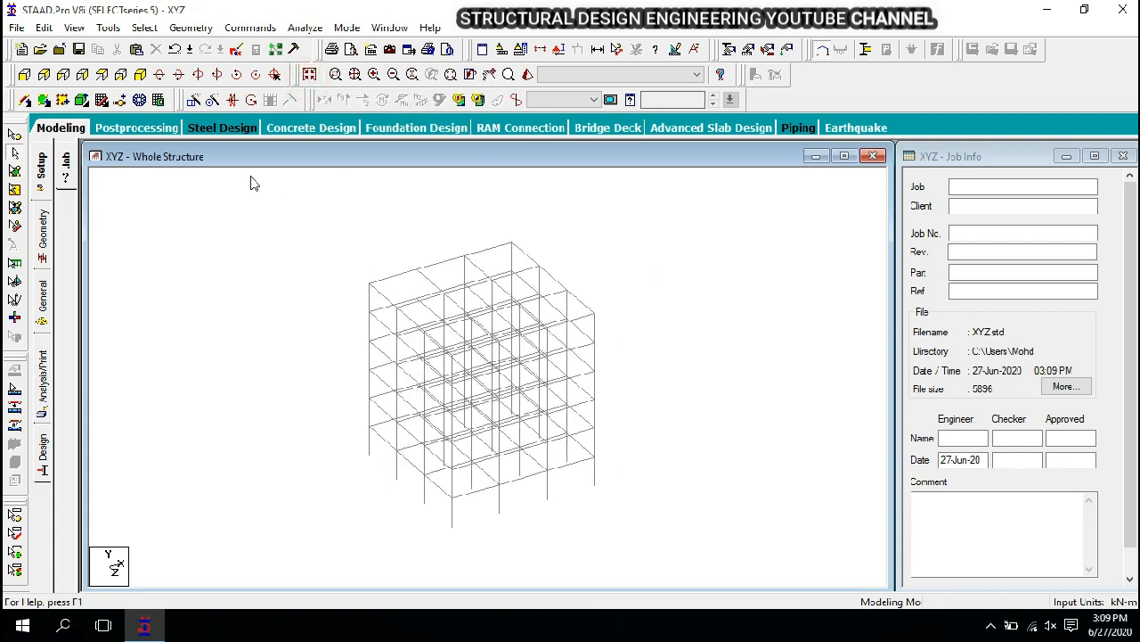
- Show the frame in front elevation and select all the column base nodes
{"action": "left_click", "coordinate": [24, 75]}
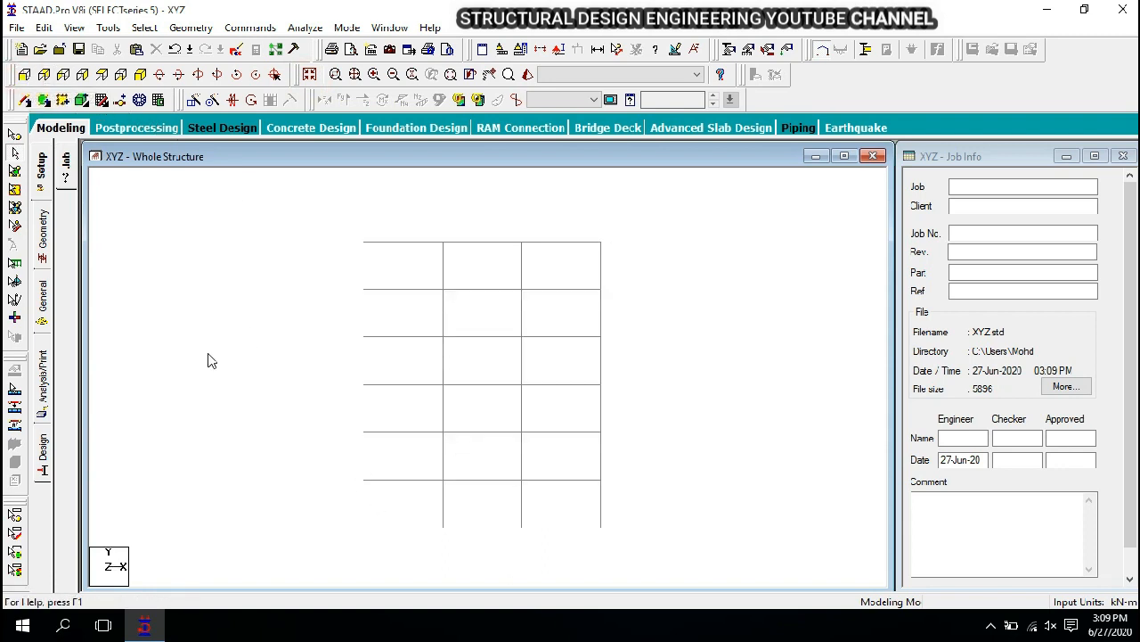
{"action": "left_click", "coordinate": [14, 134]}
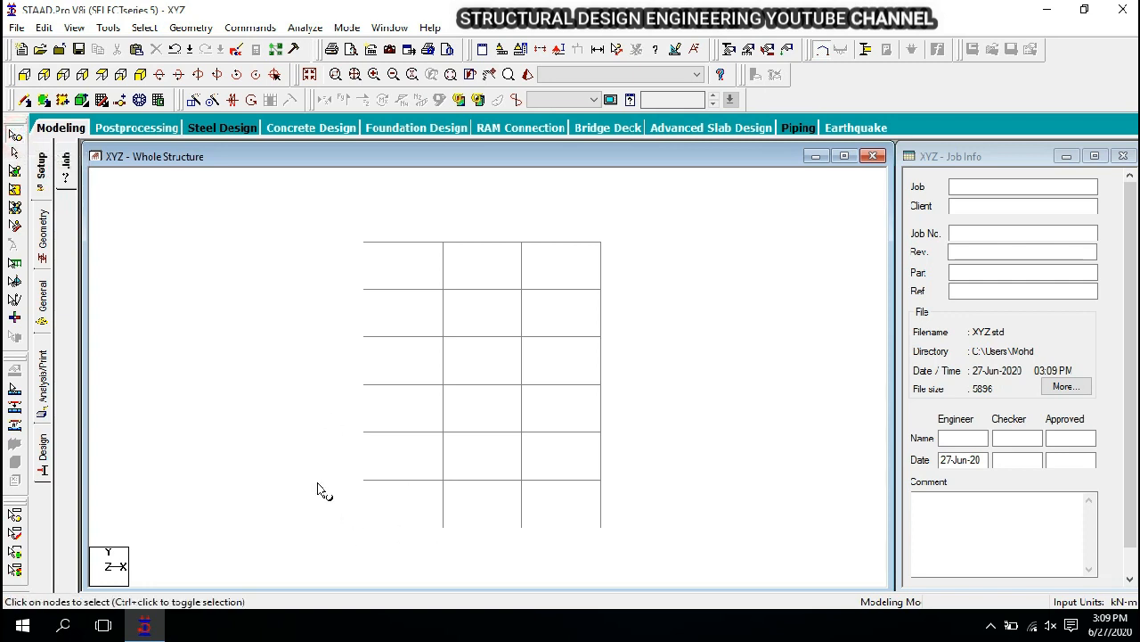
{"action": "middle_click_drag", "start_coordinate": [323, 490], "coordinate": [307, 477]}
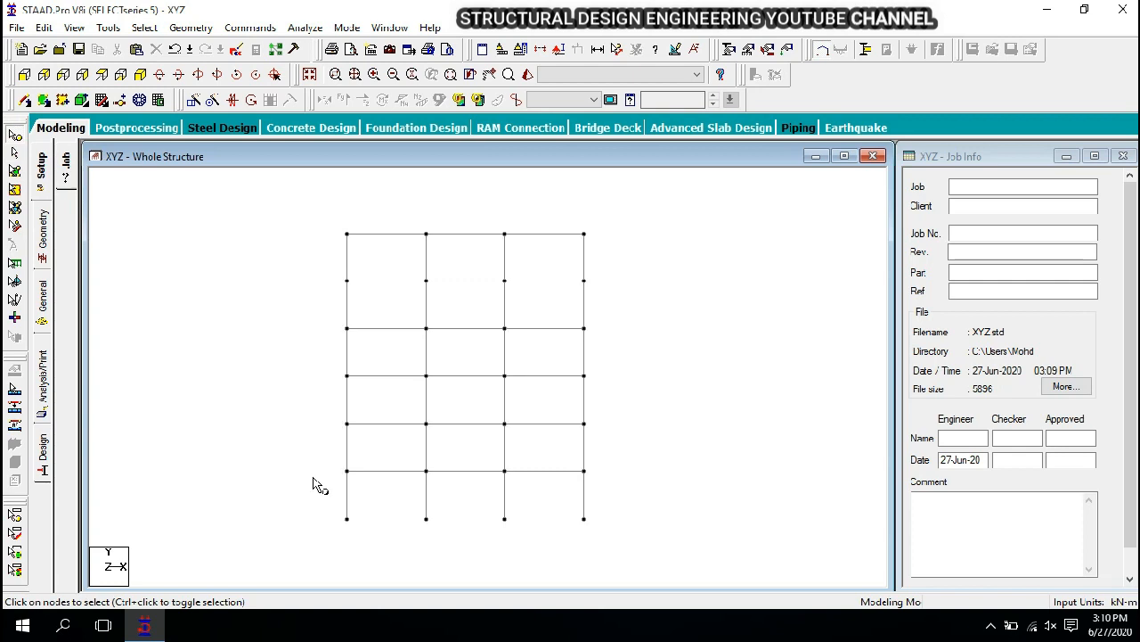
{"action": "middle_click_drag", "start_coordinate": [428, 475], "coordinate": [441, 468]}
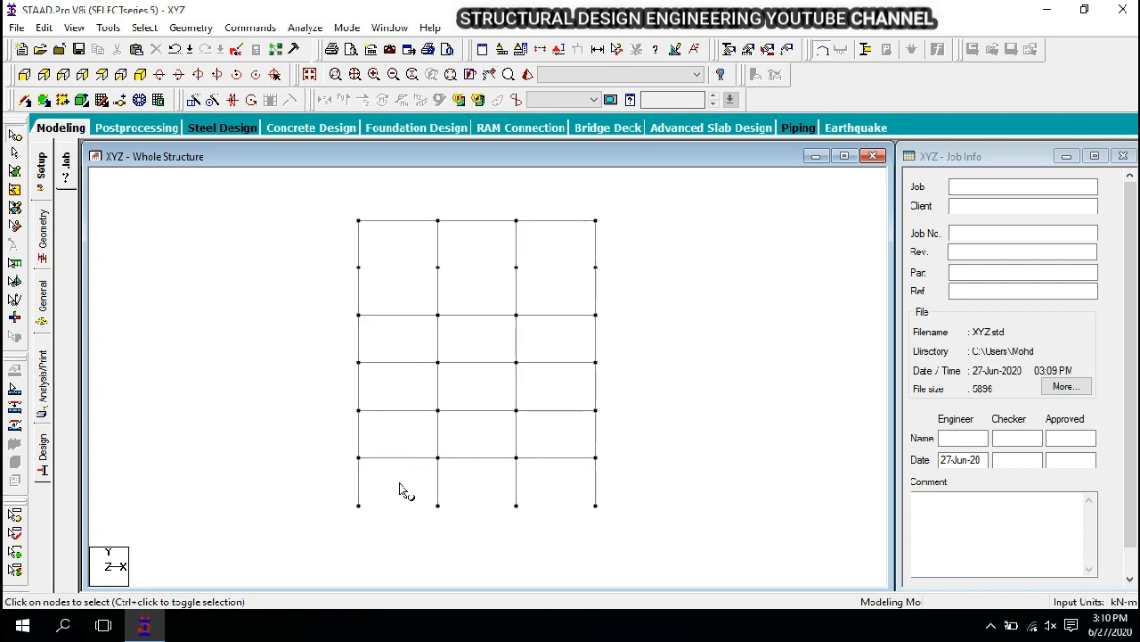
{"action": "left_click_drag", "start_coordinate": [313, 491], "coordinate": [638, 557]}
- Create a fixed support definition for the structure
{"action": "left_click", "coordinate": [46, 301]}
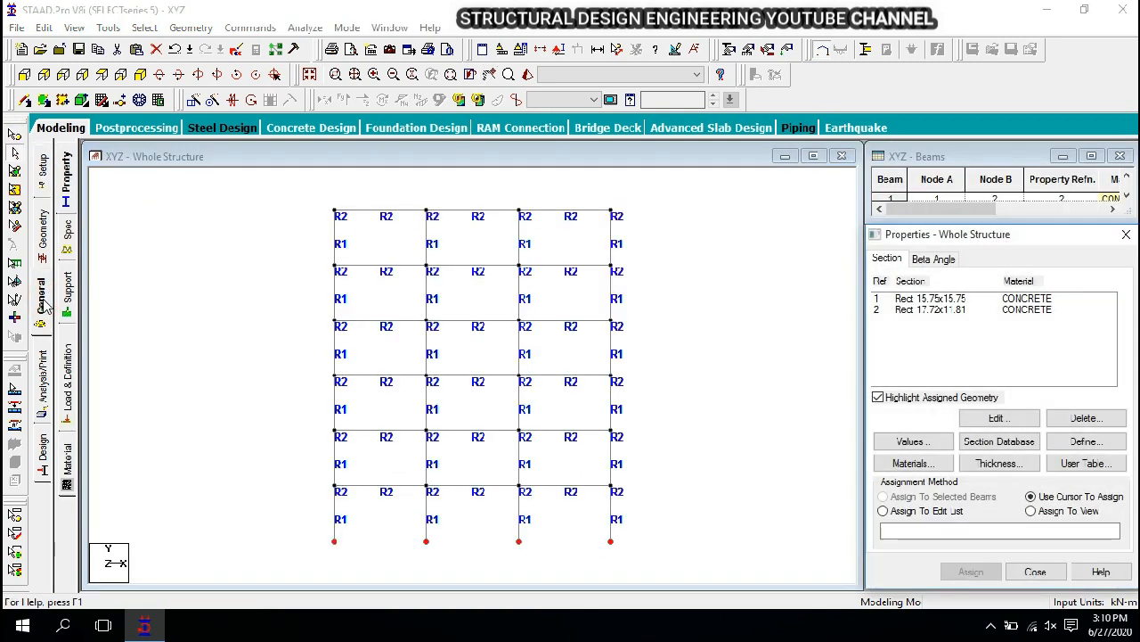
{"action": "left_click", "coordinate": [68, 299]}
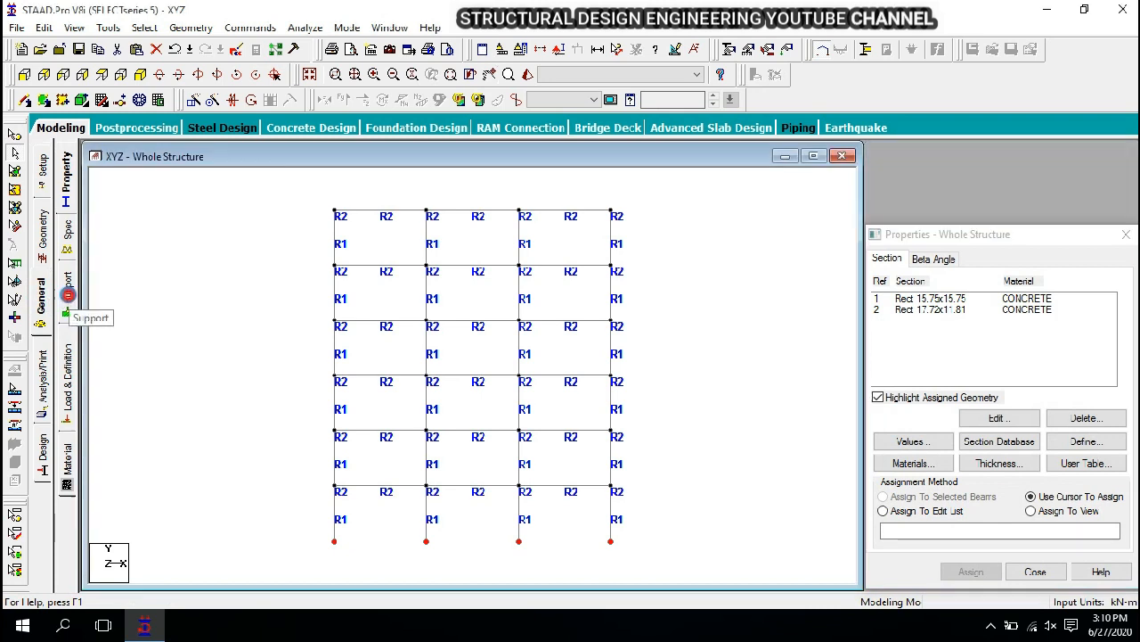
{"action": "left_click", "coordinate": [1016, 450]}
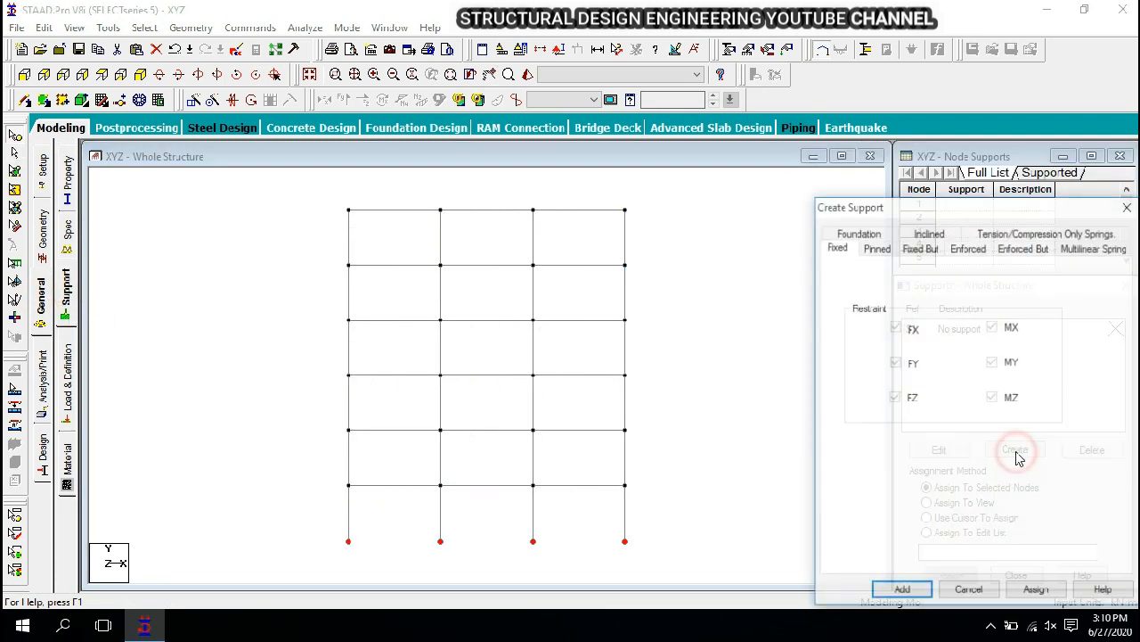
{"action": "left_click", "coordinate": [836, 247]}
{"action": "left_click", "coordinate": [914, 591]}
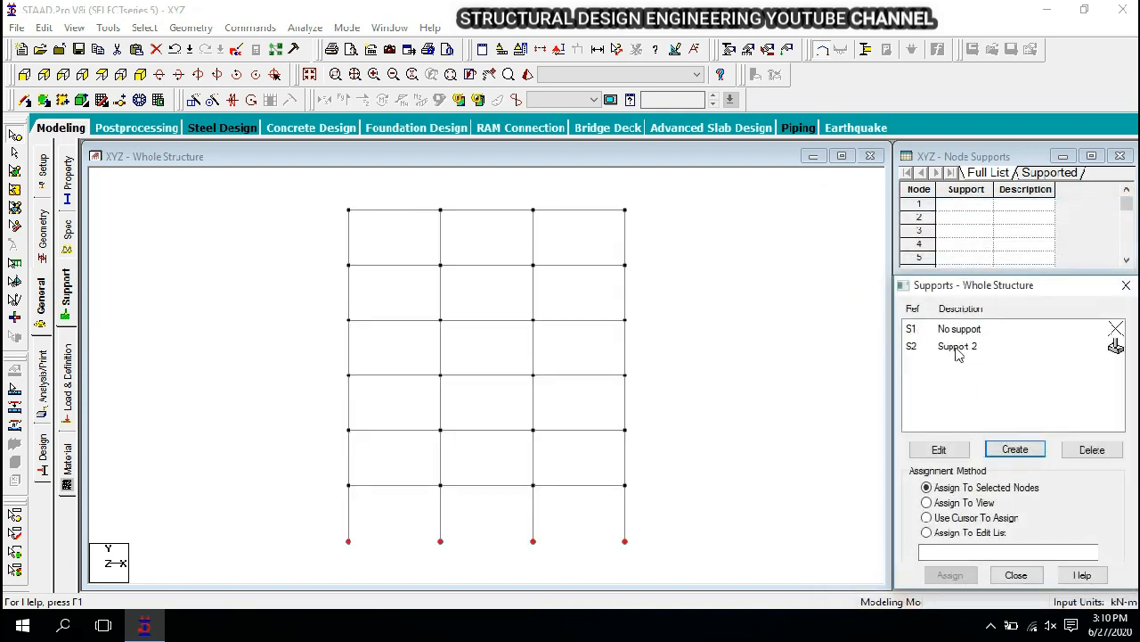
- Assign the fixed support to all column base nodes, and show the supported frame in isometric view
{"action": "left_click", "coordinate": [950, 353]}
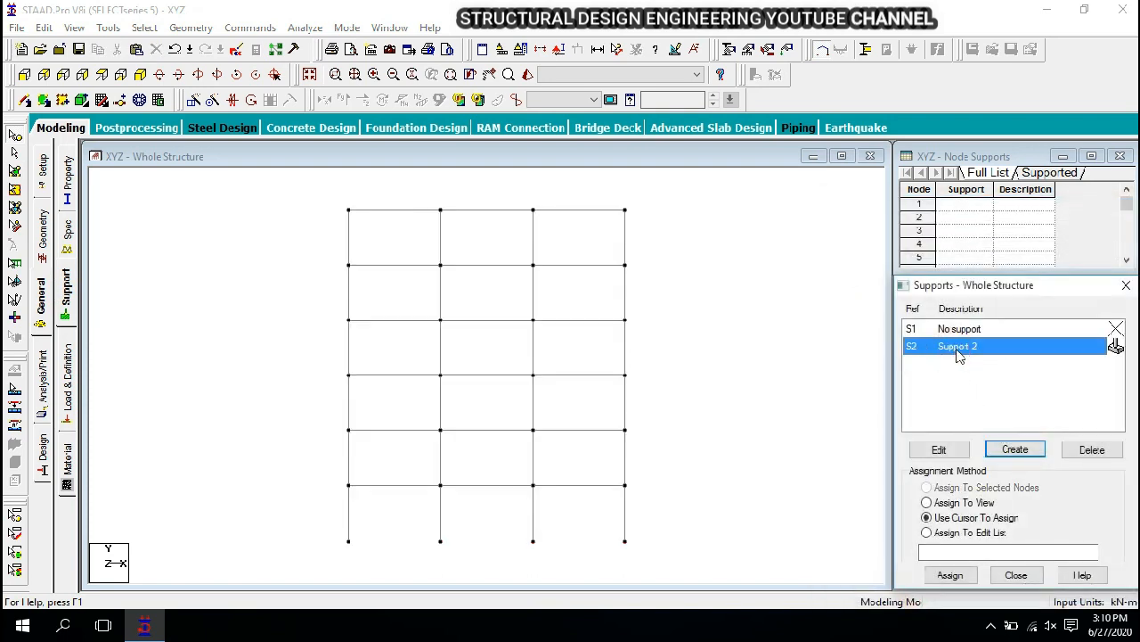
{"action": "left_click_drag", "start_coordinate": [319, 523], "coordinate": [645, 569]}
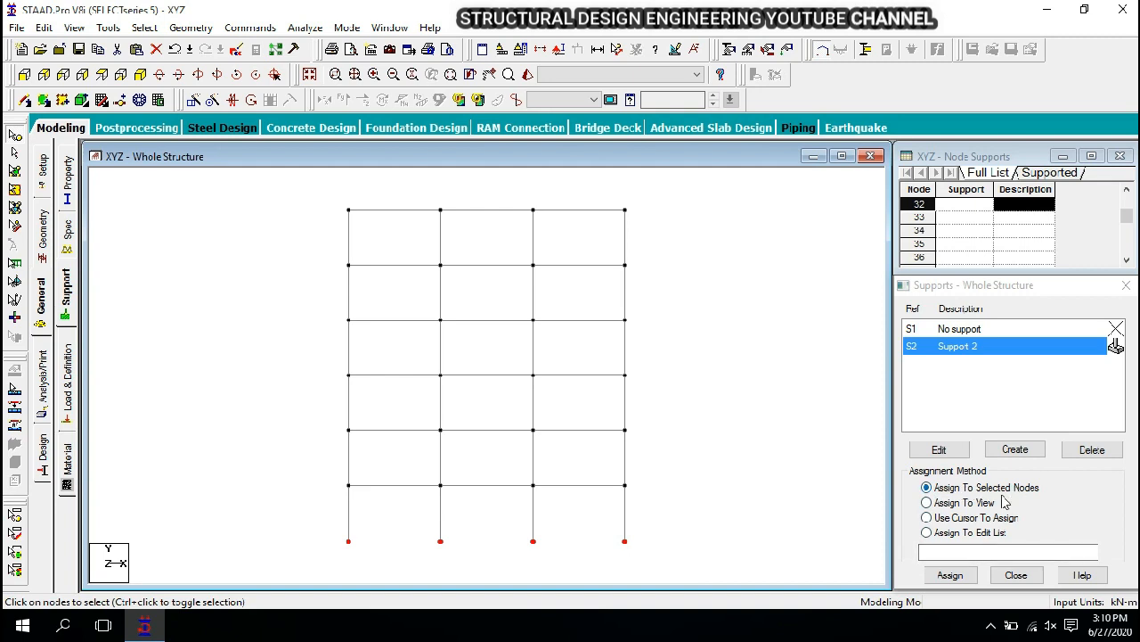
{"action": "left_click", "coordinate": [949, 575]}
{"action": "left_click", "coordinate": [942, 477]}
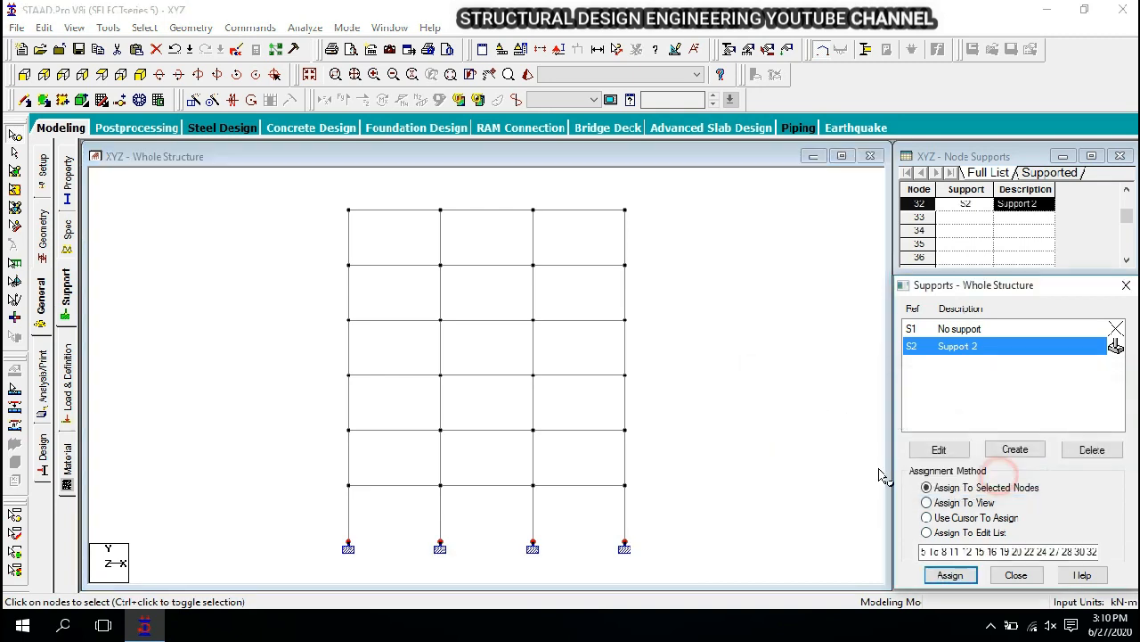
{"action": "left_click", "coordinate": [140, 75]}
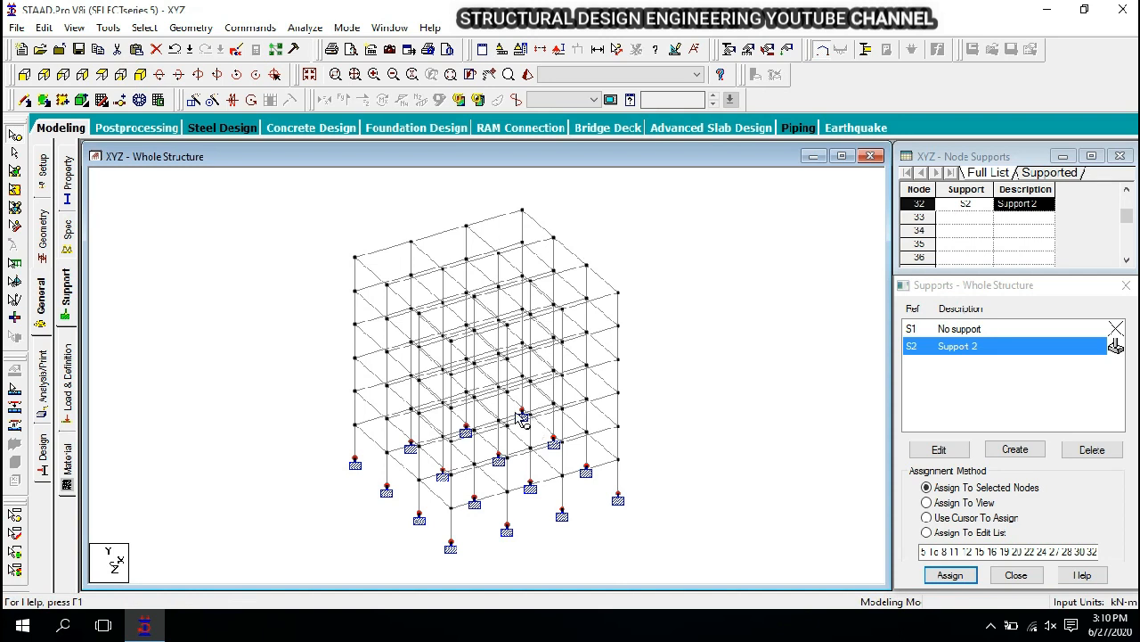
- Add primary load case number 3 with loading type Dead and the title DEAD LOAD
{"action": "left_click", "coordinate": [40, 312]}
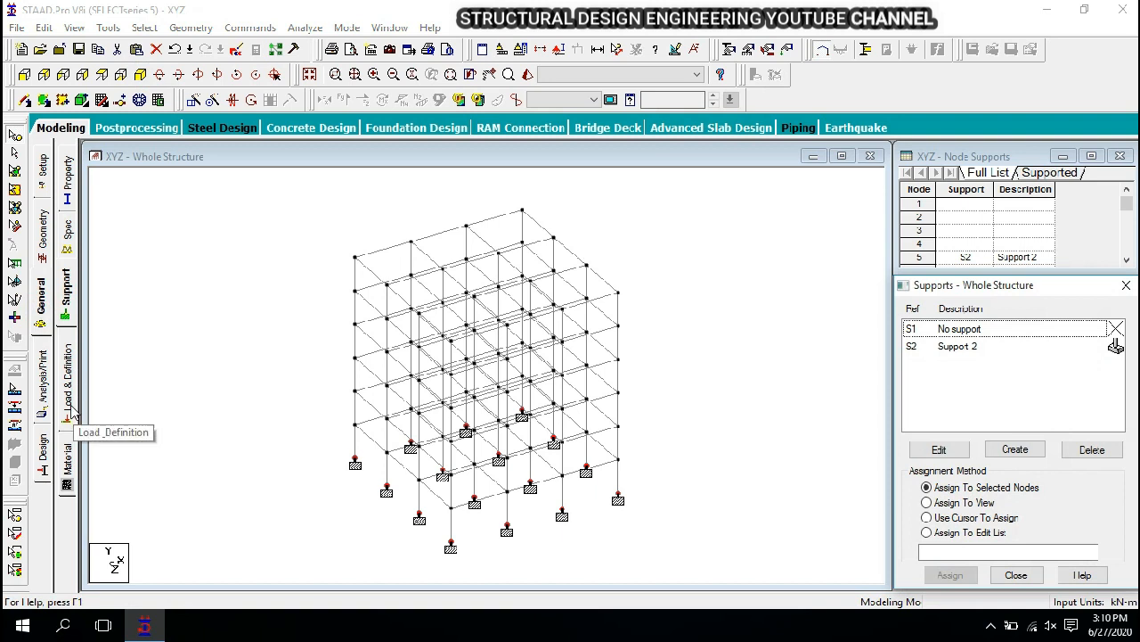
{"action": "left_click", "coordinate": [68, 379]}
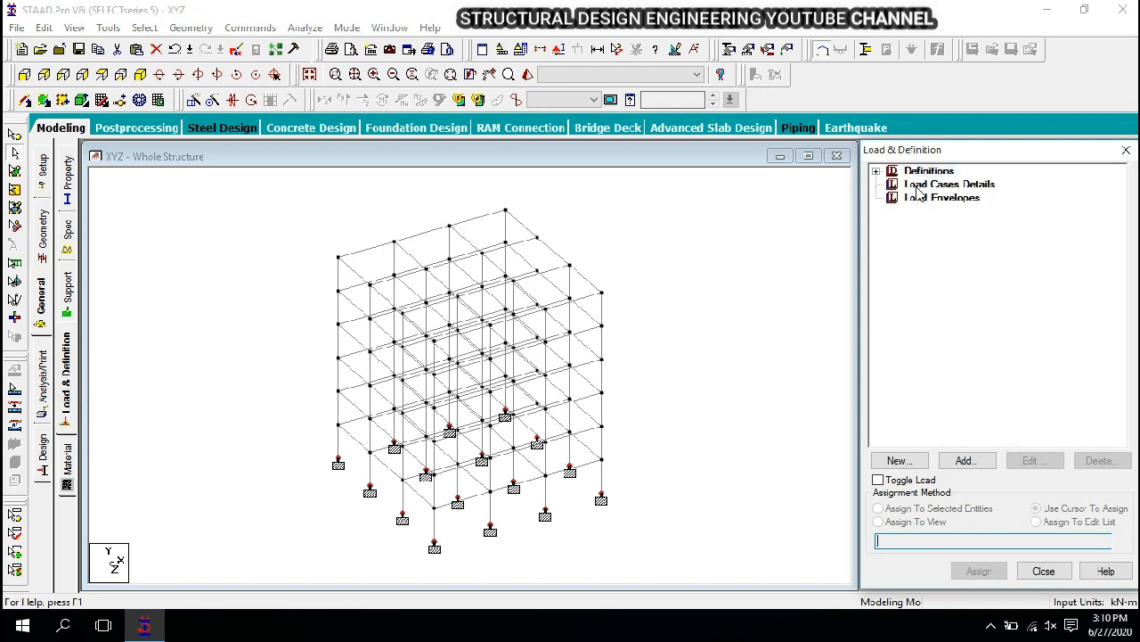
{"action": "left_click", "coordinate": [945, 184]}
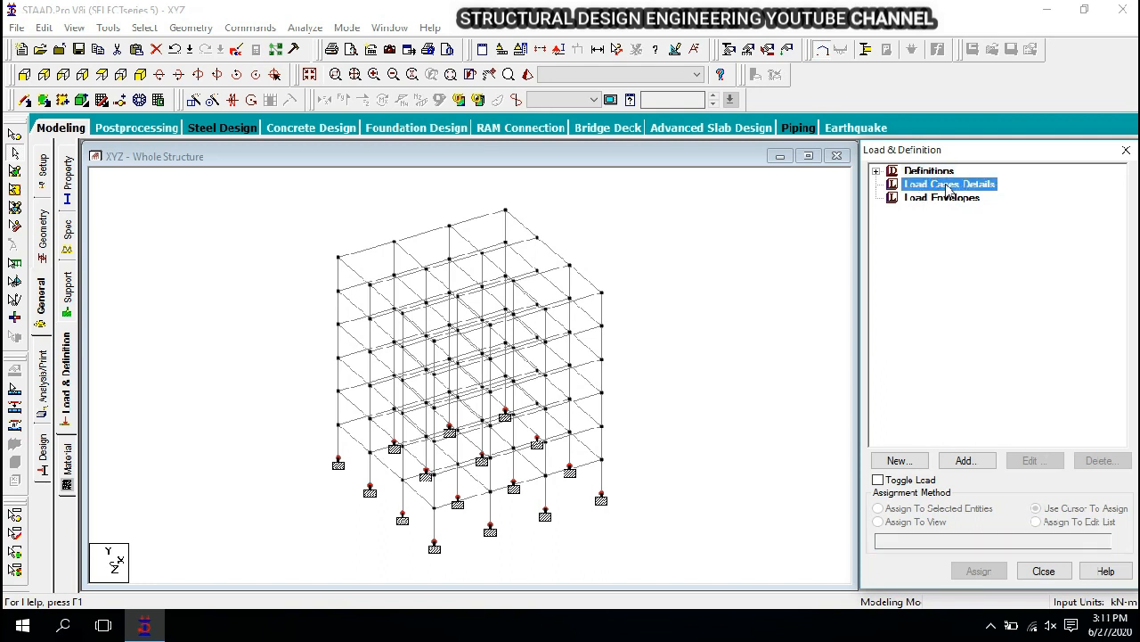
{"action": "left_click", "coordinate": [970, 460]}
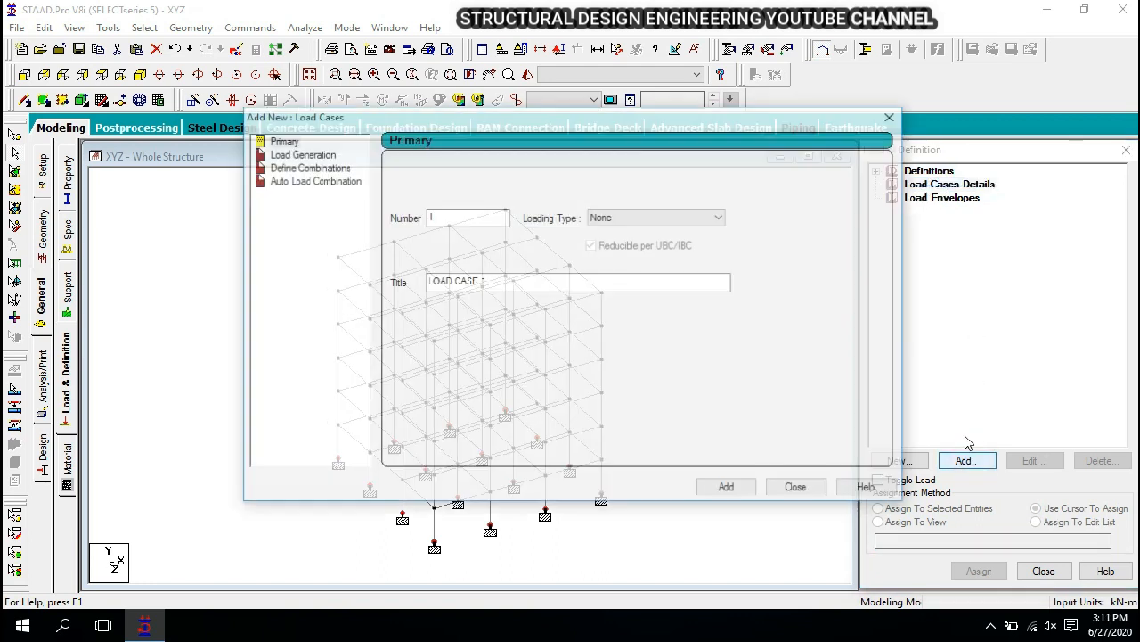
{"action": "left_click_drag", "start_coordinate": [723, 122], "coordinate": [882, 94]}
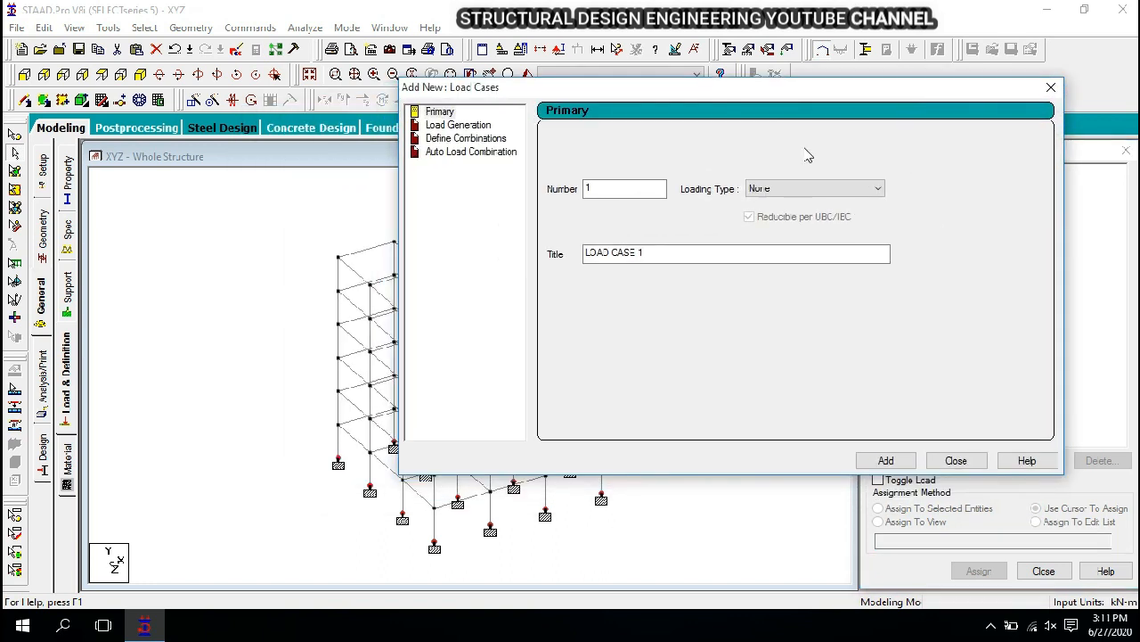
{"action": "double_click", "coordinate": [654, 184]}
{"action": "type", "text": "3"}
{"action": "left_click", "coordinate": [836, 187]}
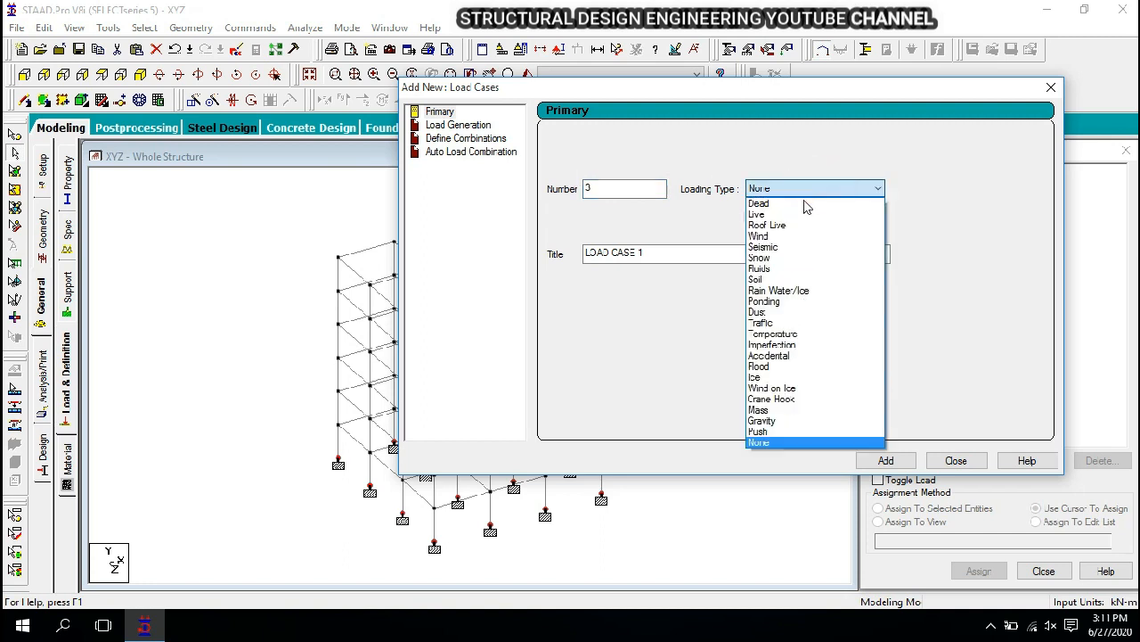
{"action": "left_click", "coordinate": [805, 204]}
{"action": "double_click", "coordinate": [677, 252]}
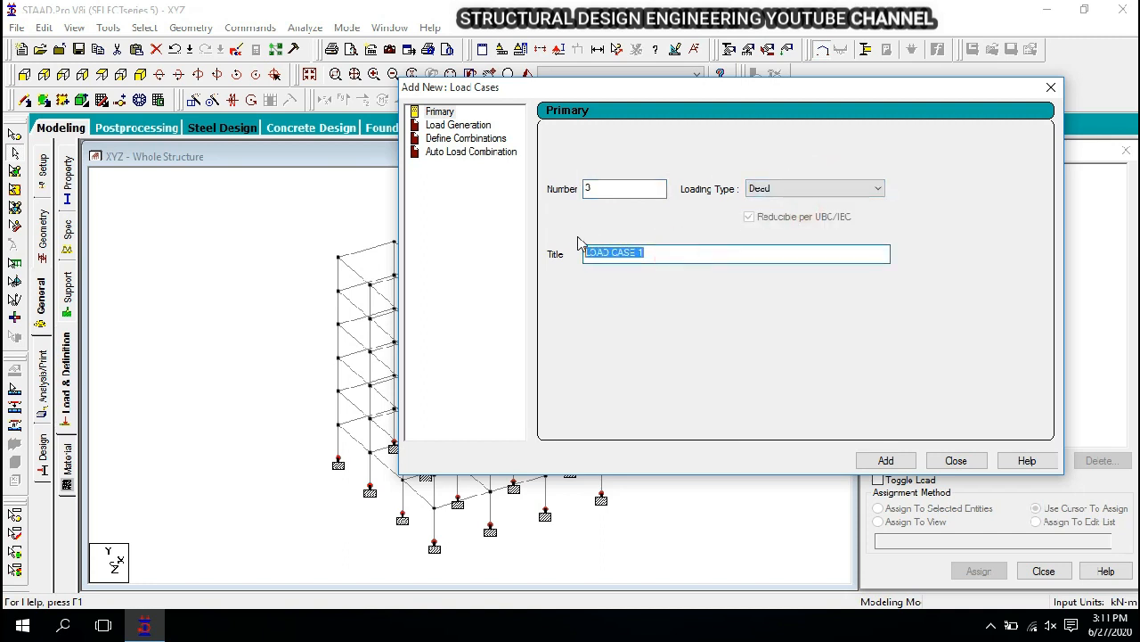
{"action": "type", "text": "DE"}
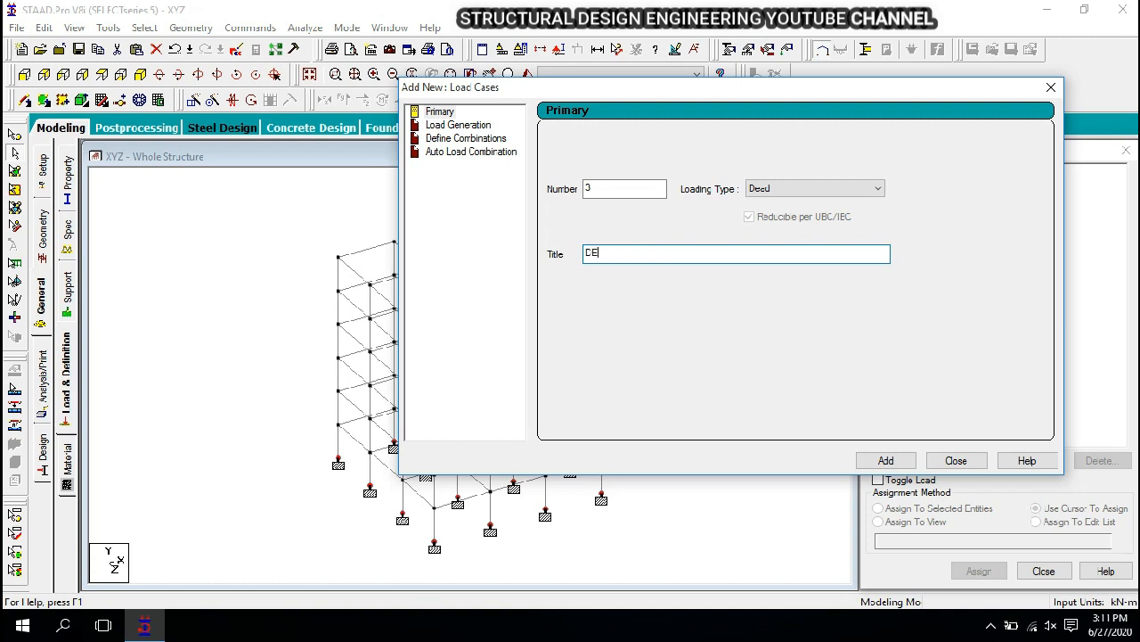
{"action": "type", "text": "AD LOAD"}
{"action": "double_click", "coordinate": [606, 192]}
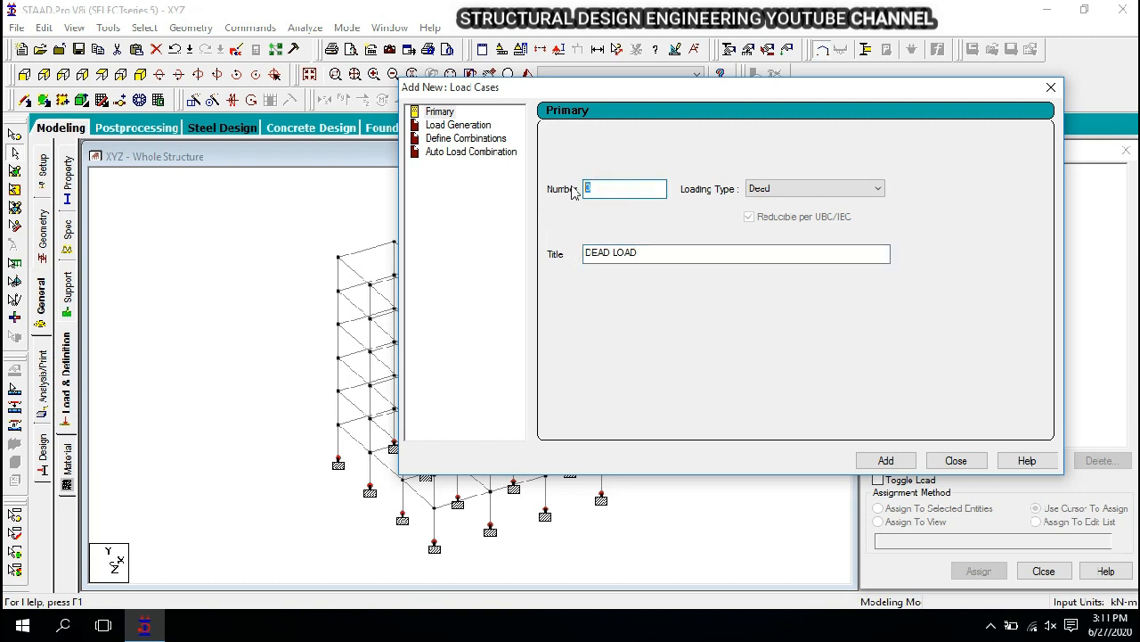
{"action": "left_click", "coordinate": [886, 460]}
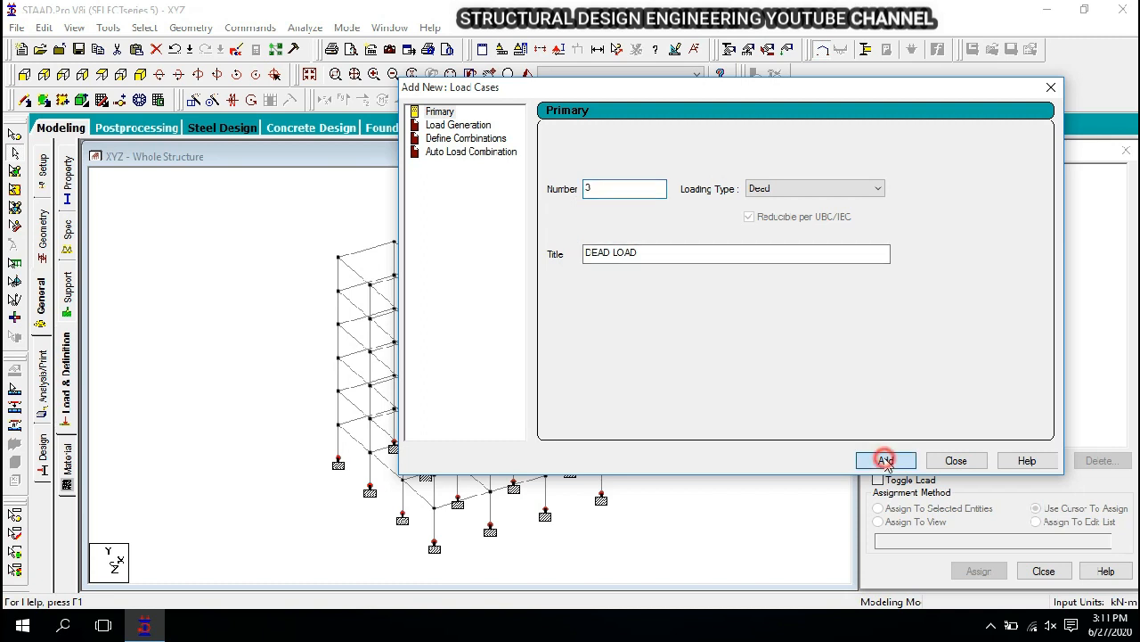
- Add primary load case number 4 with loading type Live and the title LIVE LOAD, and finish adding load cases
{"action": "left_click", "coordinate": [652, 190]}
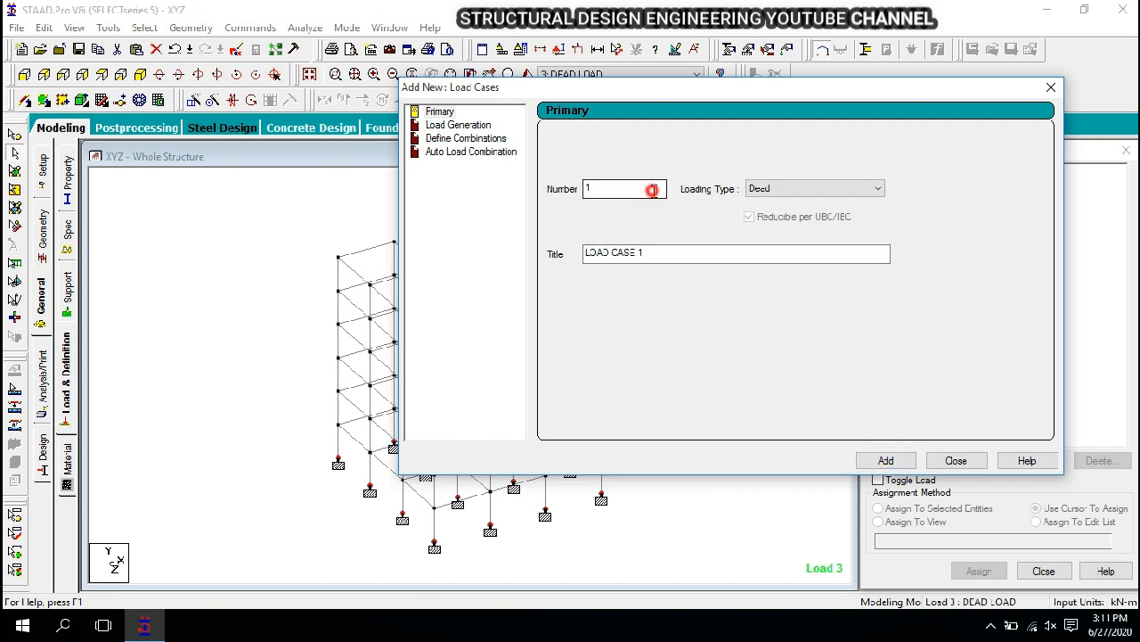
{"action": "double_click", "coordinate": [588, 188]}
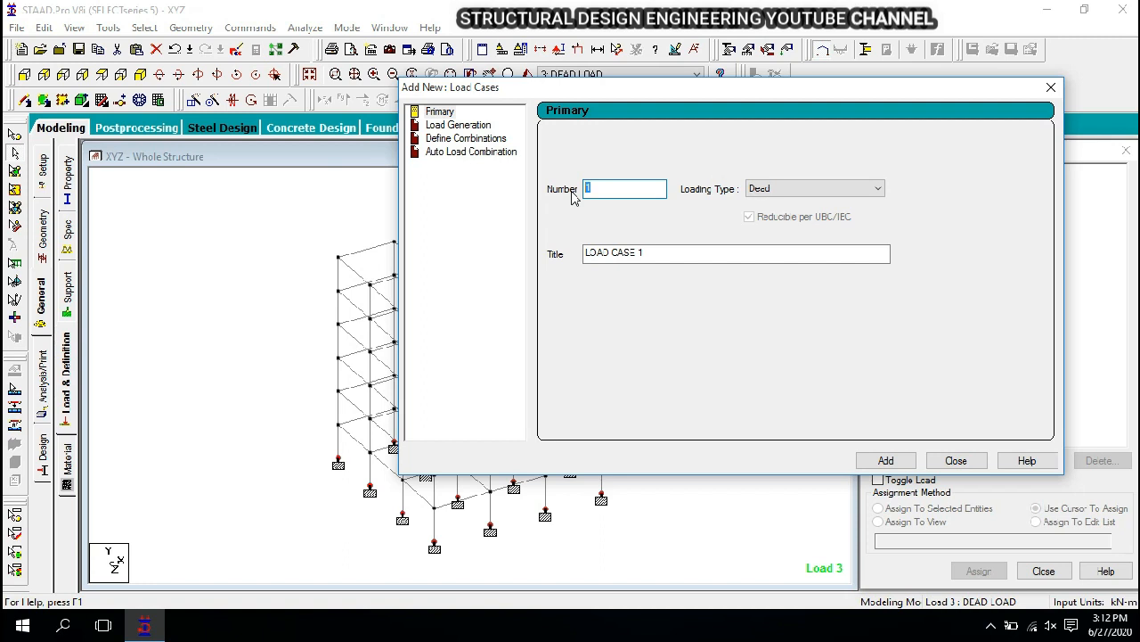
{"action": "type", "text": "4"}
{"action": "left_click", "coordinate": [762, 189]}
{"action": "left_click", "coordinate": [768, 208]}
{"action": "double_click", "coordinate": [705, 254]}
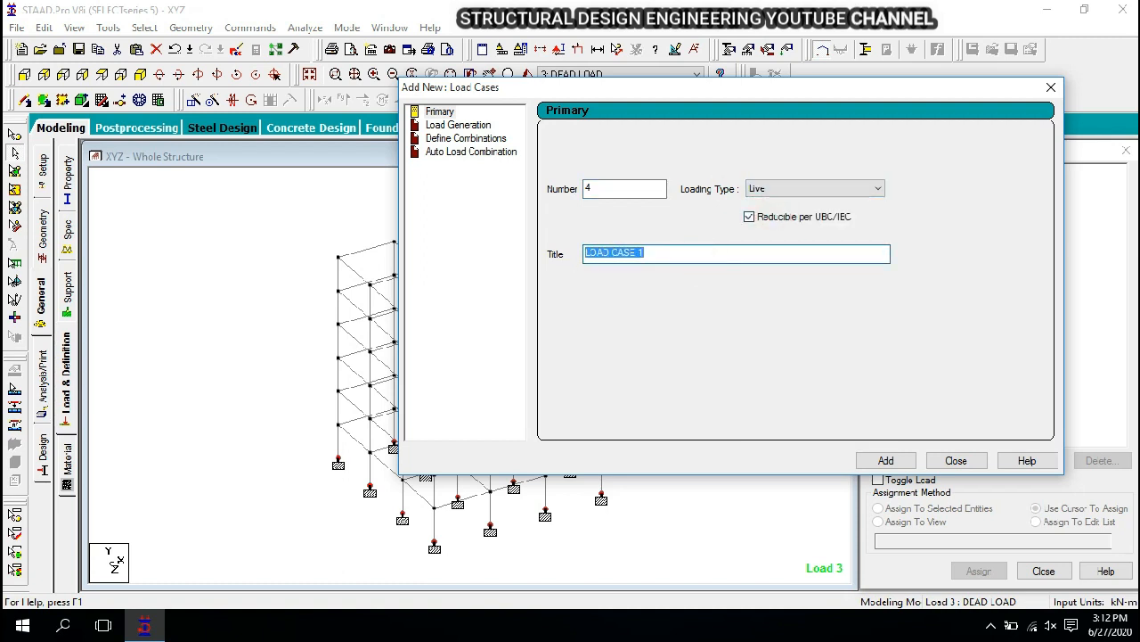
{"action": "type", "text": "LIVE LOAD"}
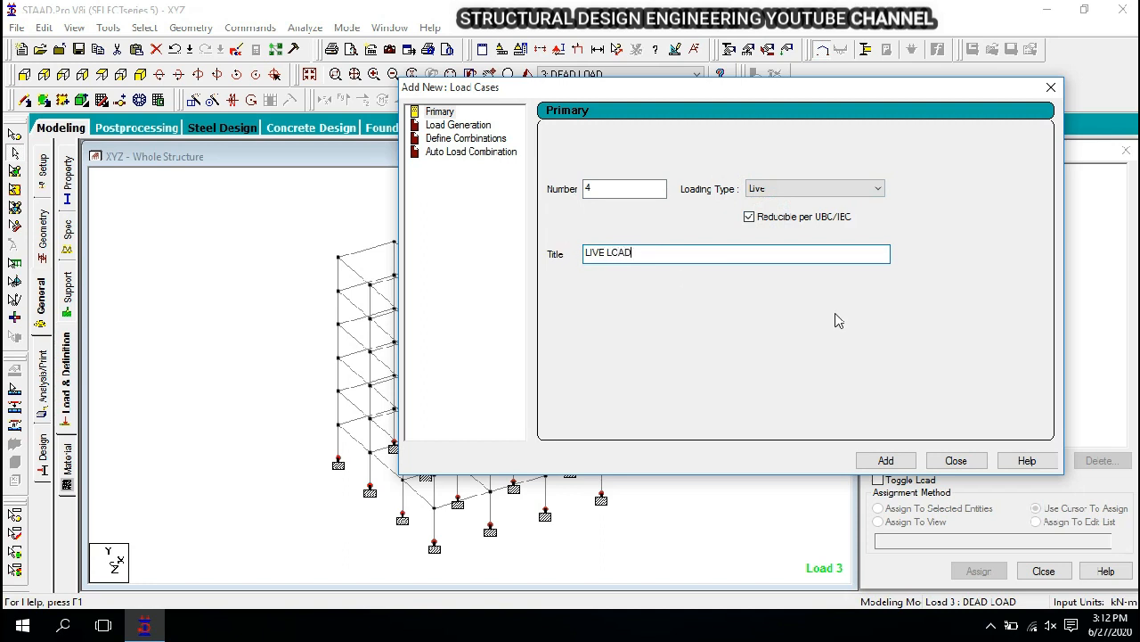
{"action": "left_click", "coordinate": [910, 459]}
{"action": "left_click", "coordinate": [956, 459]}
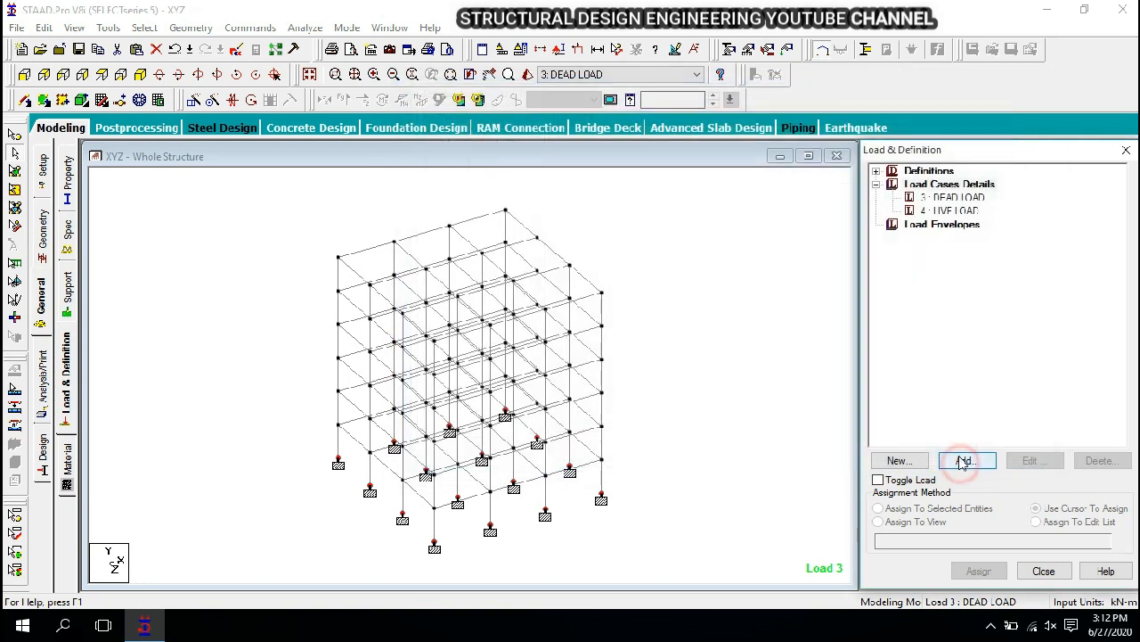
- Review the DEAD LOAD and LIVE LOAD cases by activating each in turn, ending on LIVE LOAD with no nodes selected
{"action": "left_click", "coordinate": [951, 198]}
{"action": "left_click", "coordinate": [951, 211]}
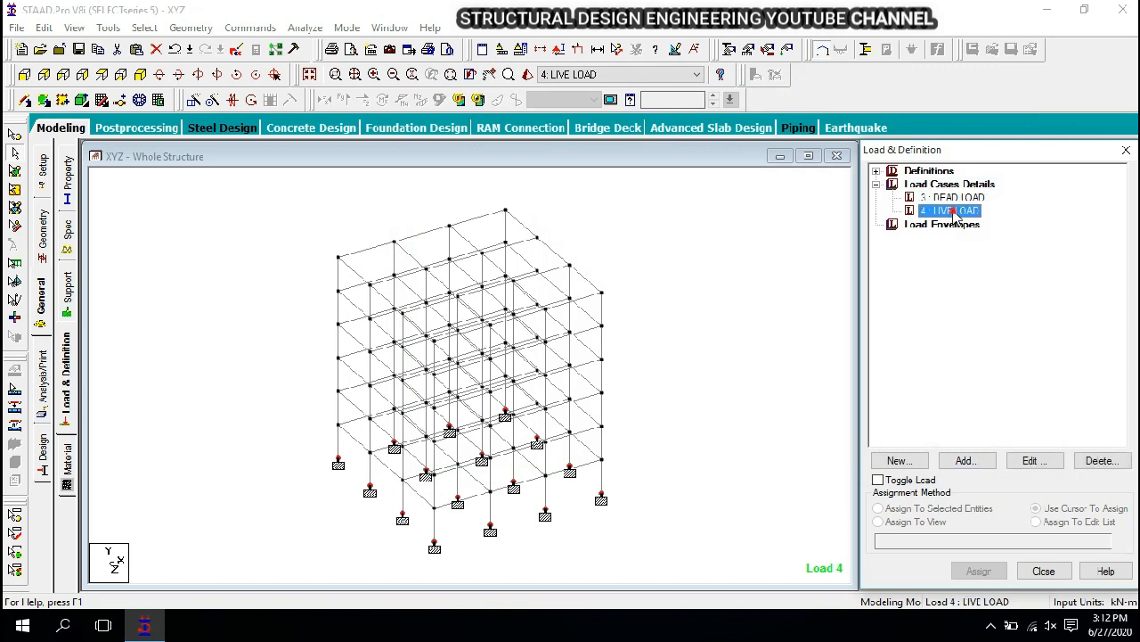
{"action": "left_click", "coordinate": [952, 198]}
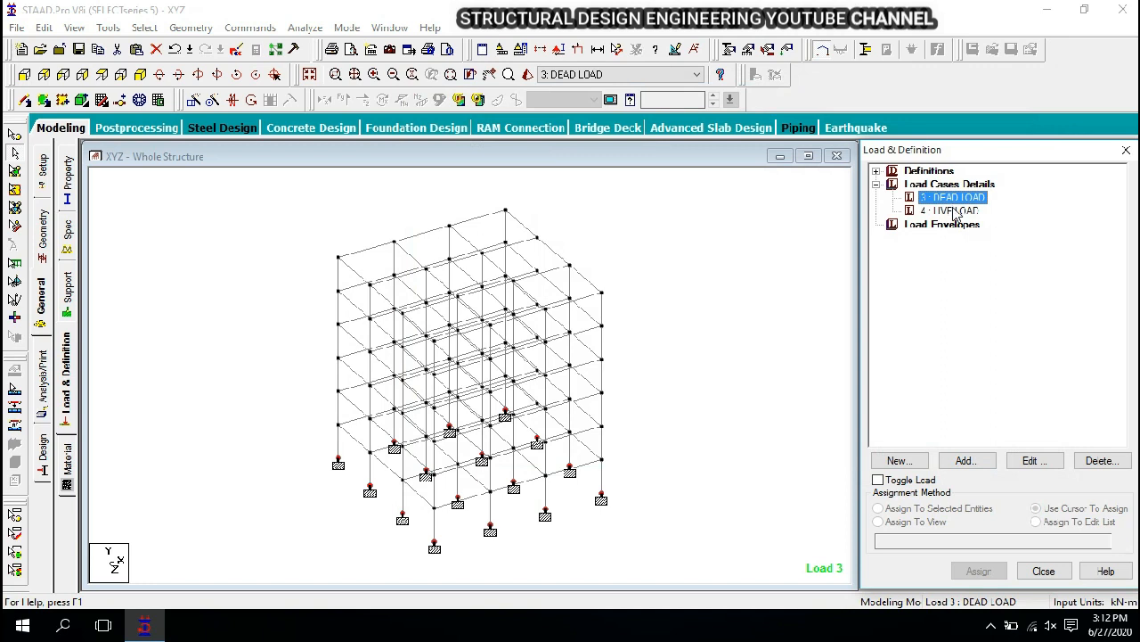
{"action": "left_click_drag", "start_coordinate": [258, 194], "coordinate": [641, 572]}
{"action": "left_click", "coordinate": [746, 431]}
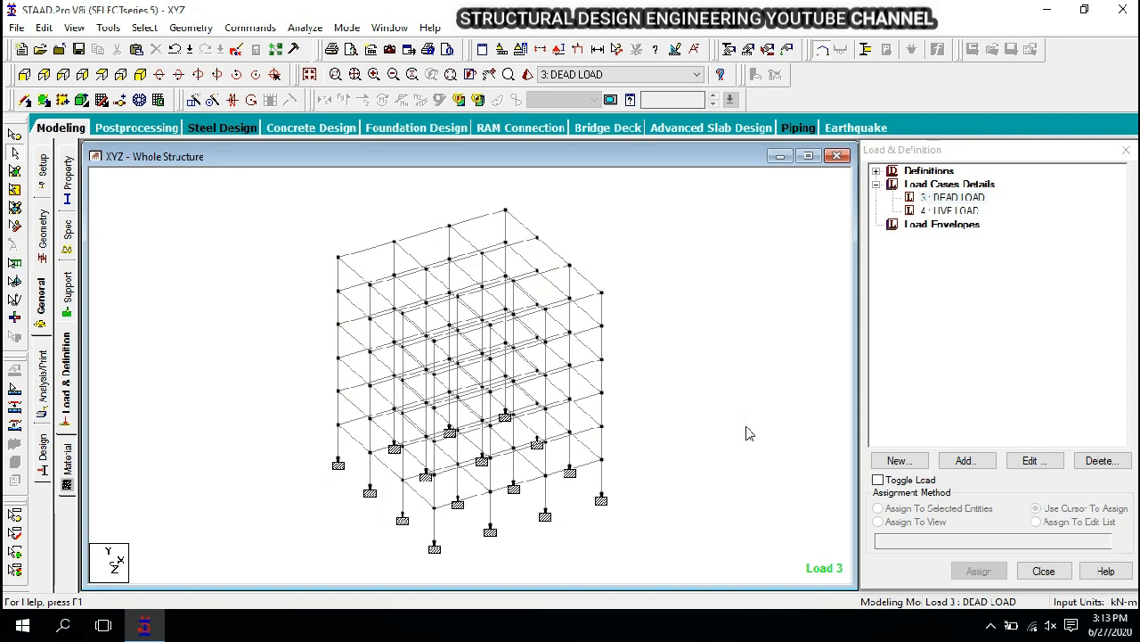
{"action": "left_click", "coordinate": [946, 212]}
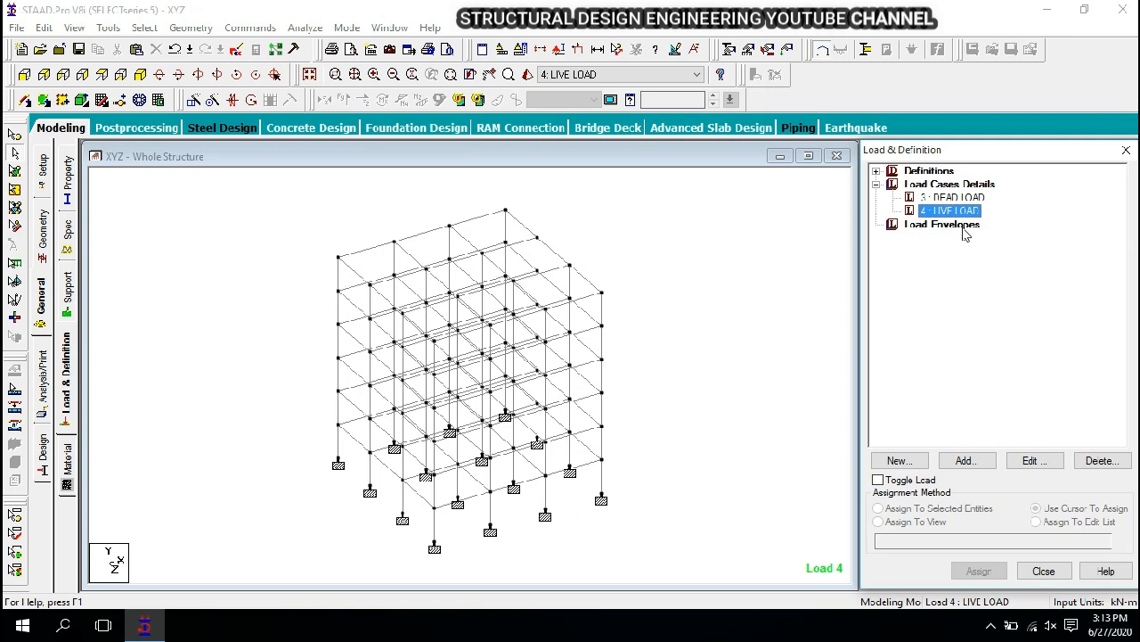
- Activate the DEAD LOAD case and allow the auto save of the file
{"action": "left_click", "coordinate": [938, 198]}
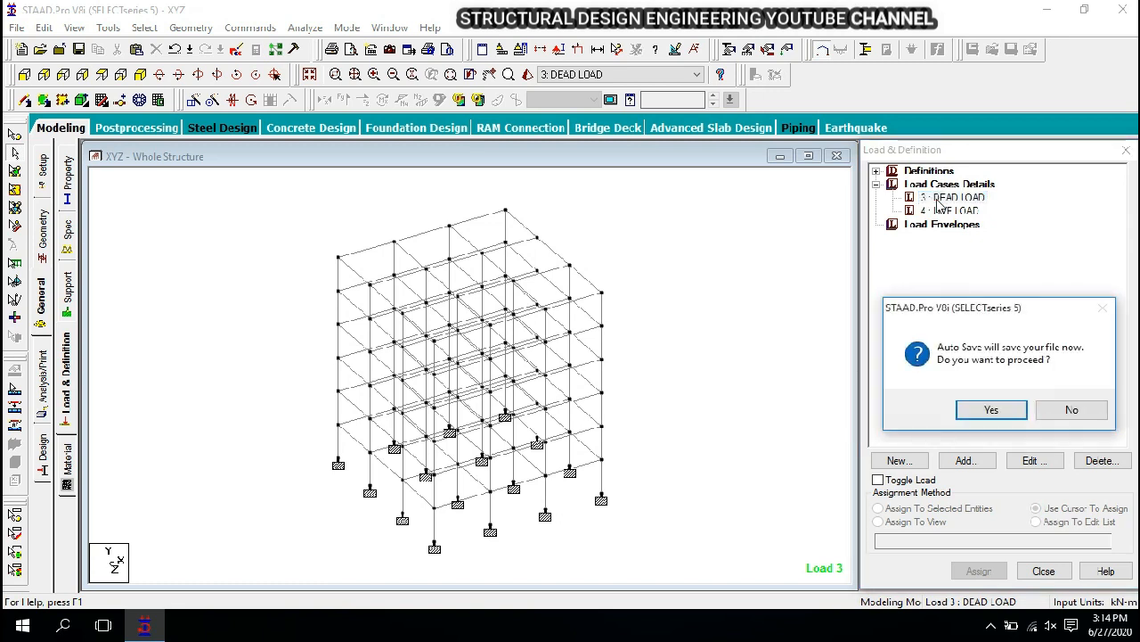
{"action": "left_click", "coordinate": [991, 410]}
{"action": "left_click", "coordinate": [465, 332]}
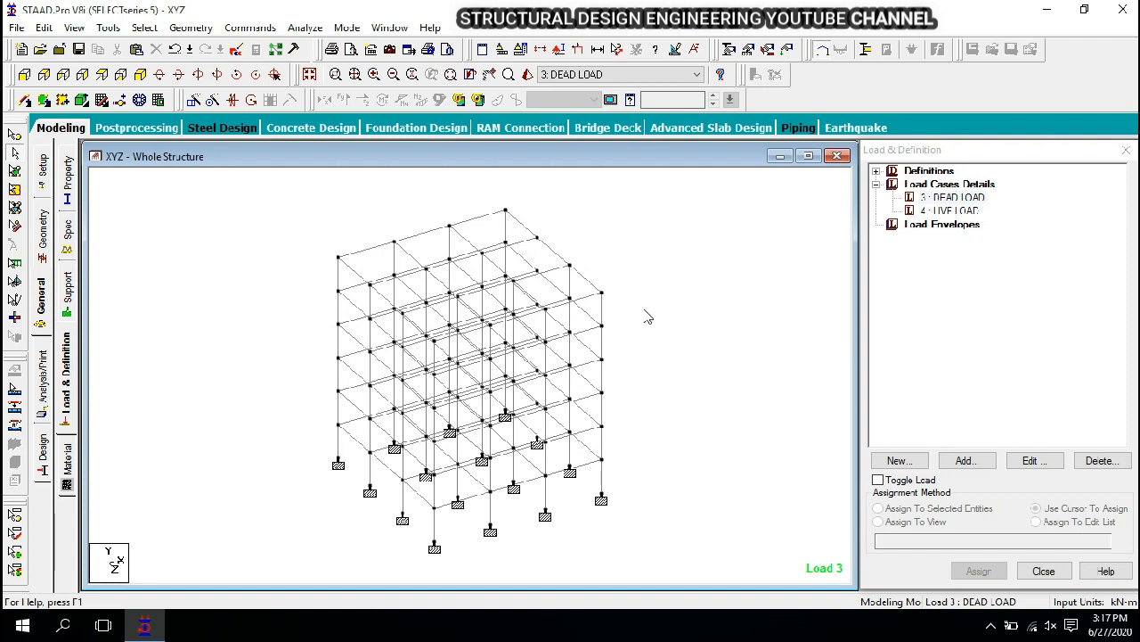
- Add a selfweight load item in the Y direction with factor -1 to the DEAD LOAD case
{"action": "left_click", "coordinate": [933, 198]}
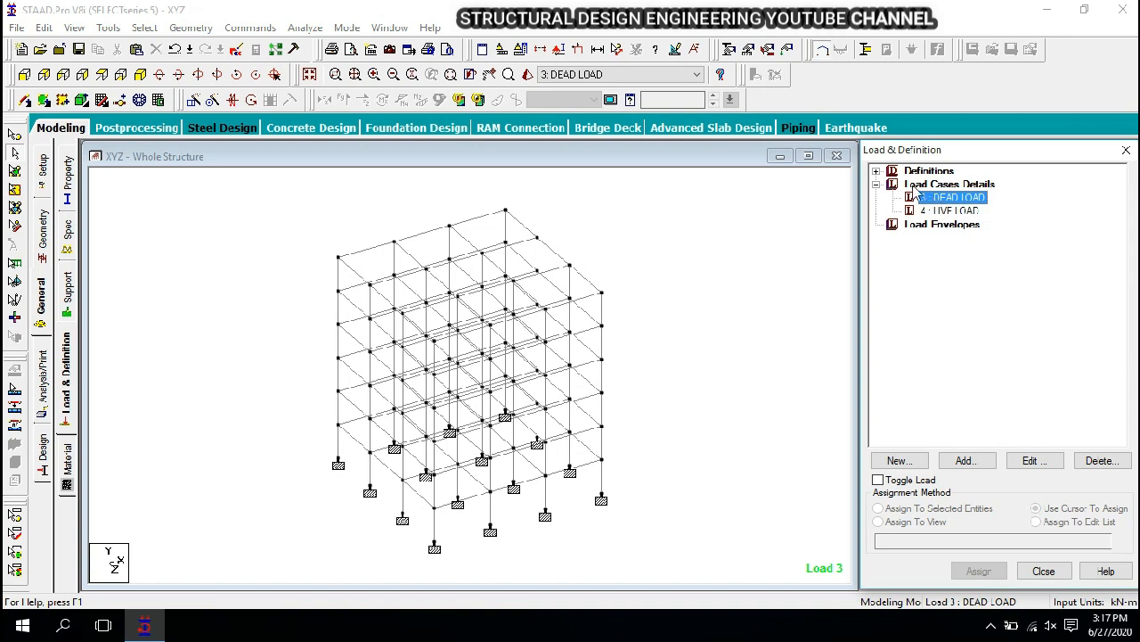
{"action": "left_click", "coordinate": [973, 462]}
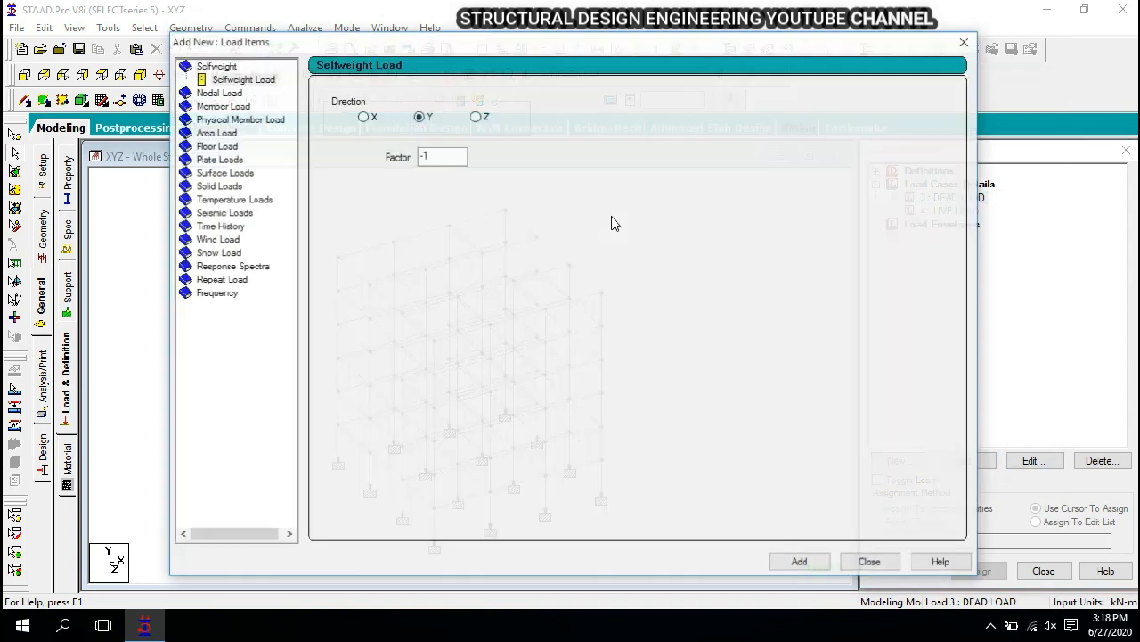
{"action": "left_click", "coordinate": [241, 78]}
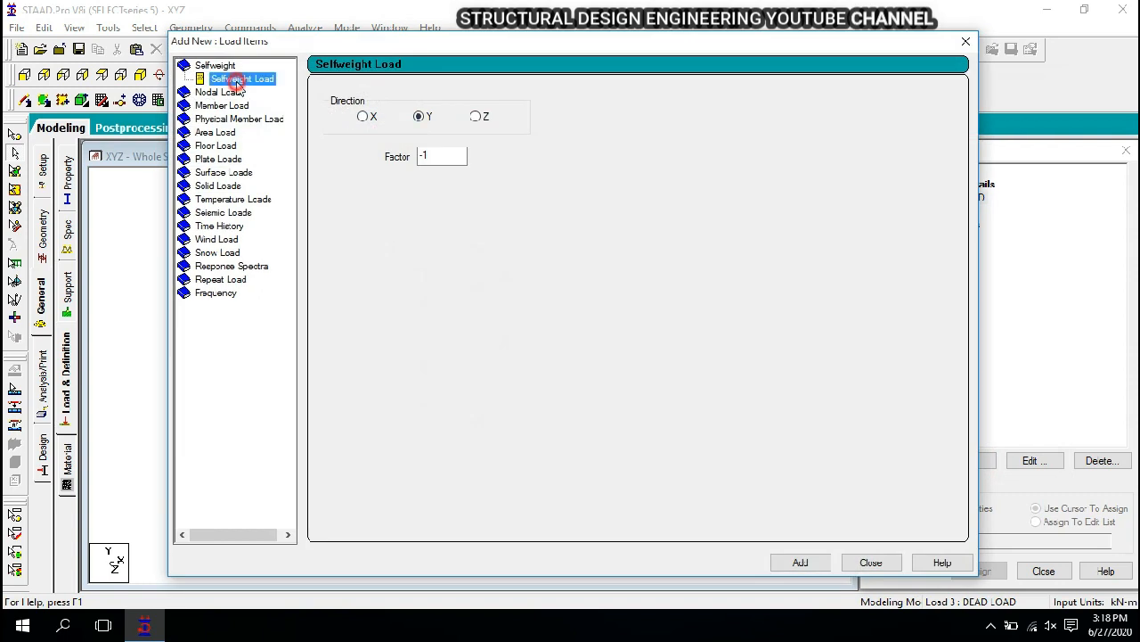
{"action": "left_click", "coordinate": [799, 563]}
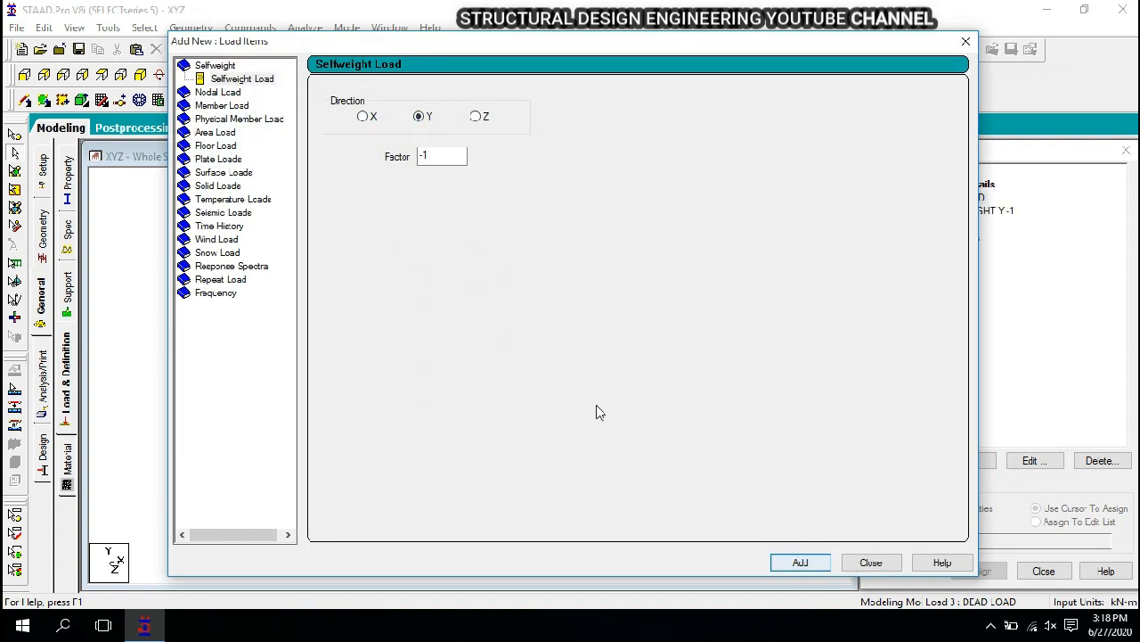
- Add three YRANGE floor load items with 0 kN/m2 pressure in Global Y to the DEAD LOAD case
{"action": "left_click", "coordinate": [220, 146]}
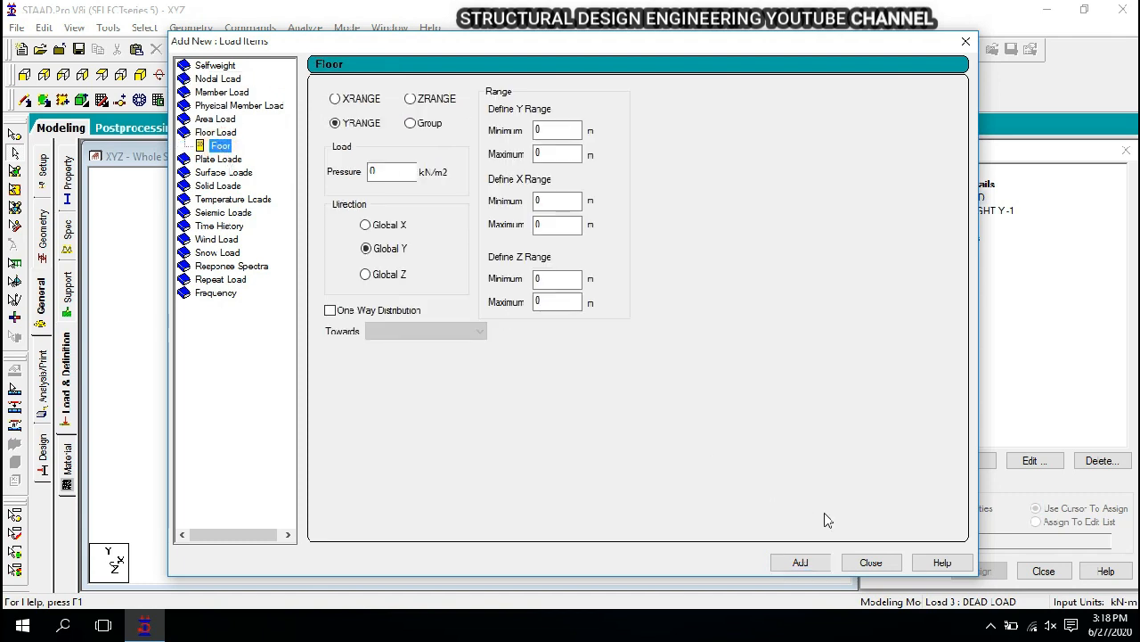
{"action": "left_click", "coordinate": [800, 562]}
{"action": "left_click", "coordinate": [801, 562]}
{"action": "left_click", "coordinate": [800, 563]}
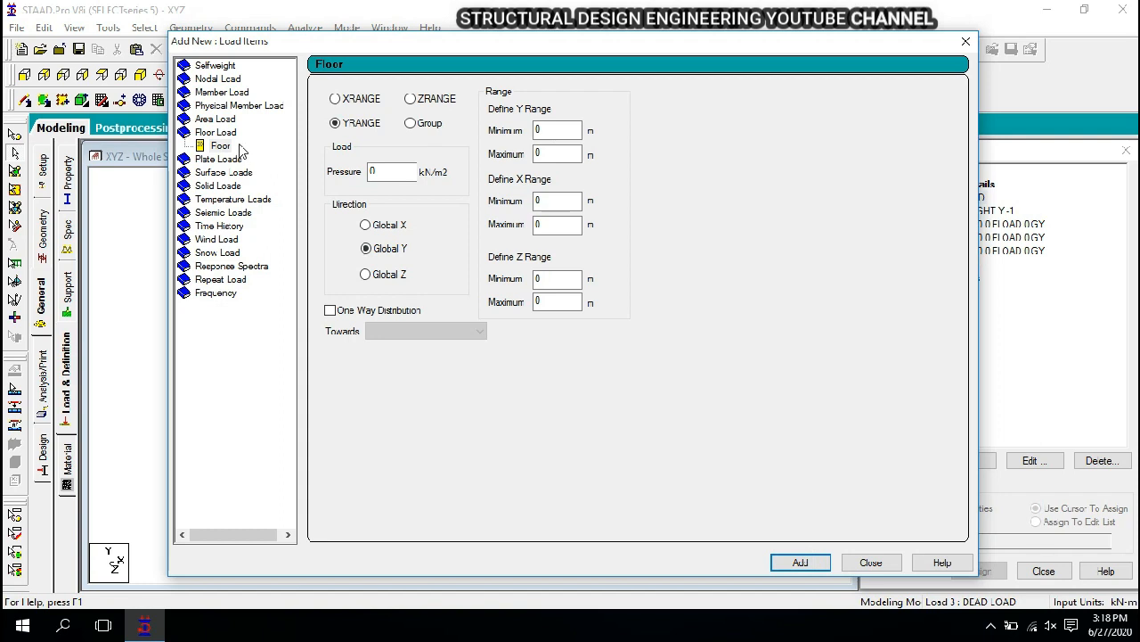
- Add three uniform force member load items in direction GY with W1 at 0 kN/m, and finish adding load items
{"action": "left_click", "coordinate": [223, 91]}
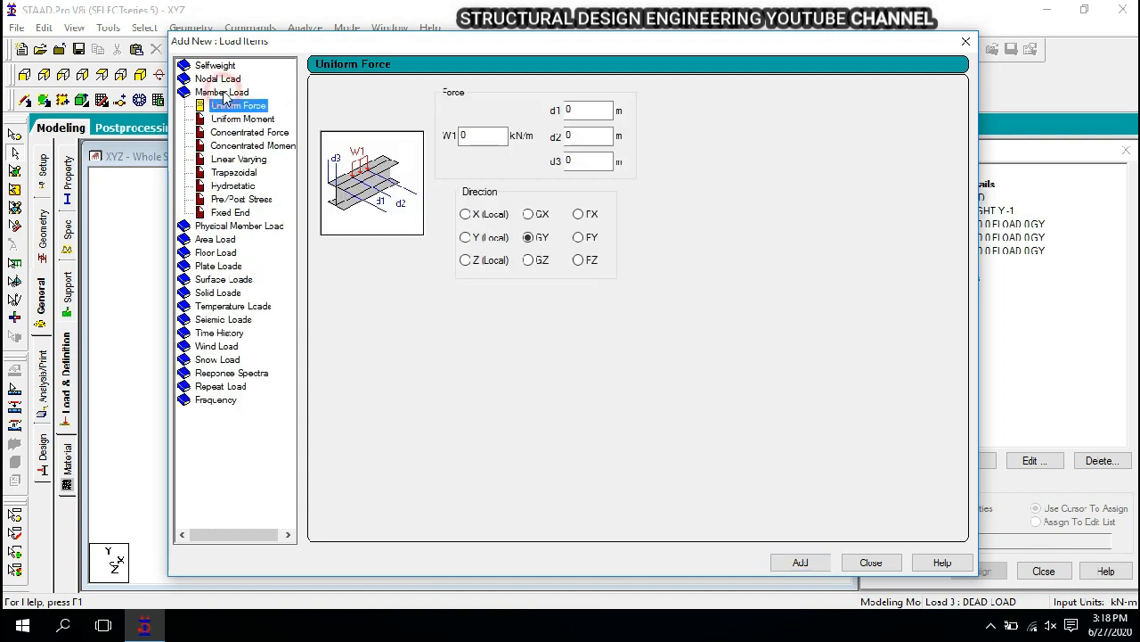
{"action": "left_click", "coordinate": [481, 136]}
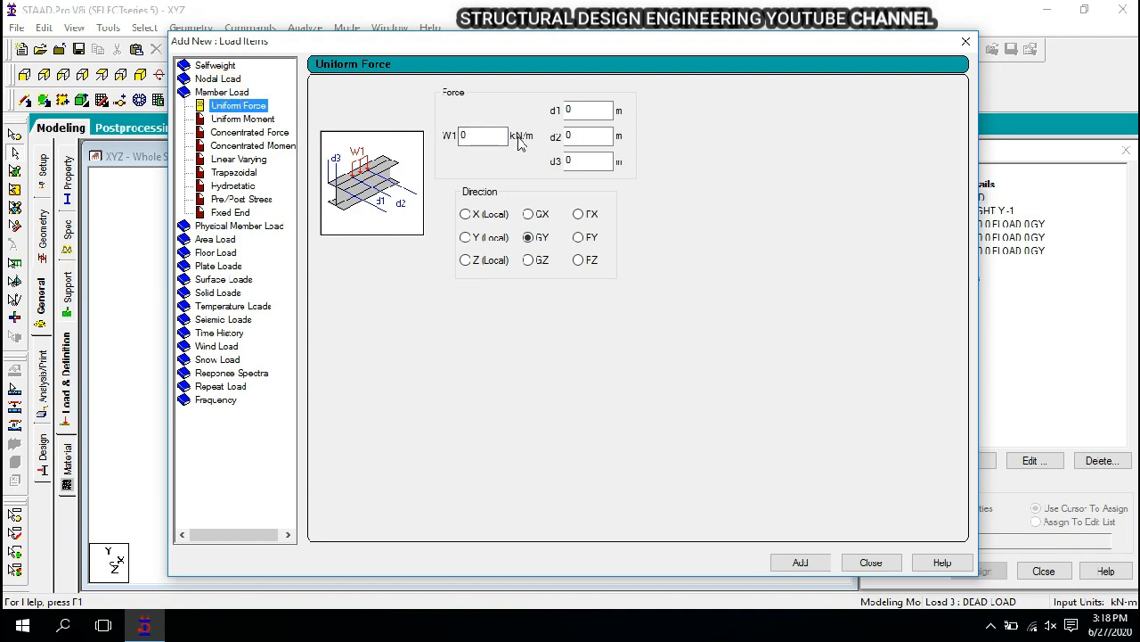
{"action": "left_click", "coordinate": [809, 561]}
{"action": "left_click", "coordinate": [872, 562]}
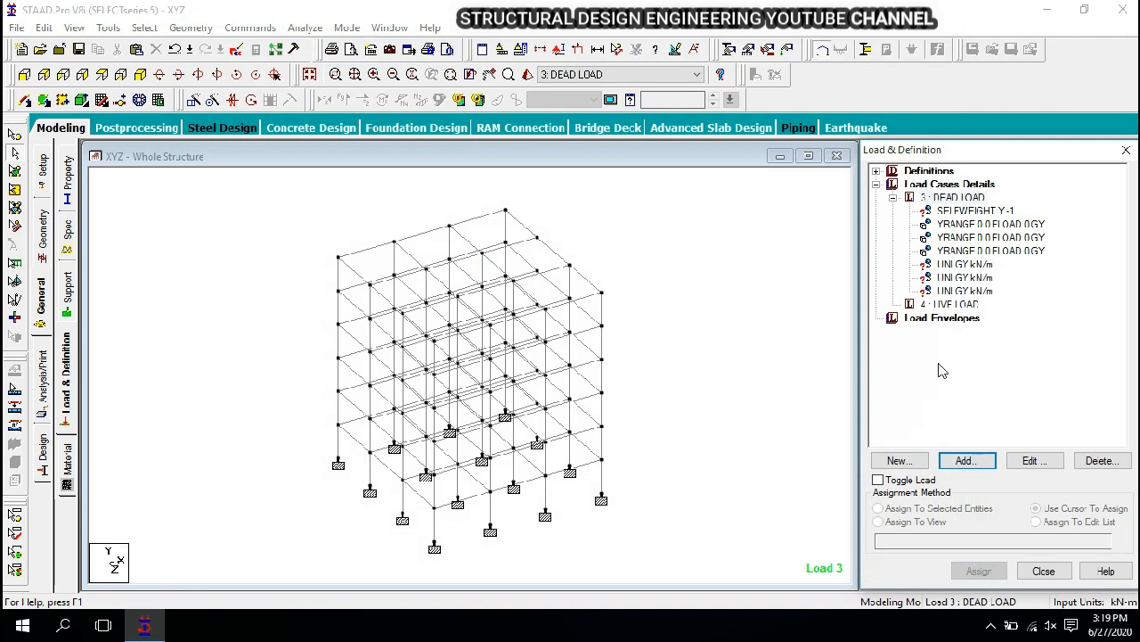
- Assign the SELFWEIGHT Y -1 load to all beams and columns of the frame, saving the structure when asked
{"action": "left_click", "coordinate": [955, 214]}
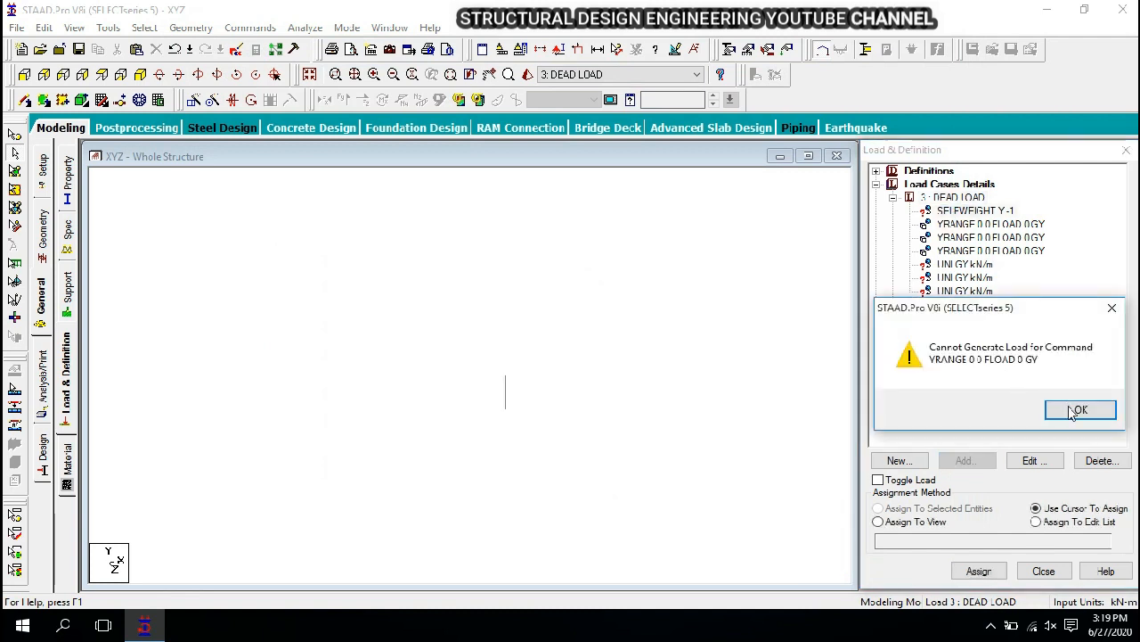
{"action": "left_click", "coordinate": [1076, 410]}
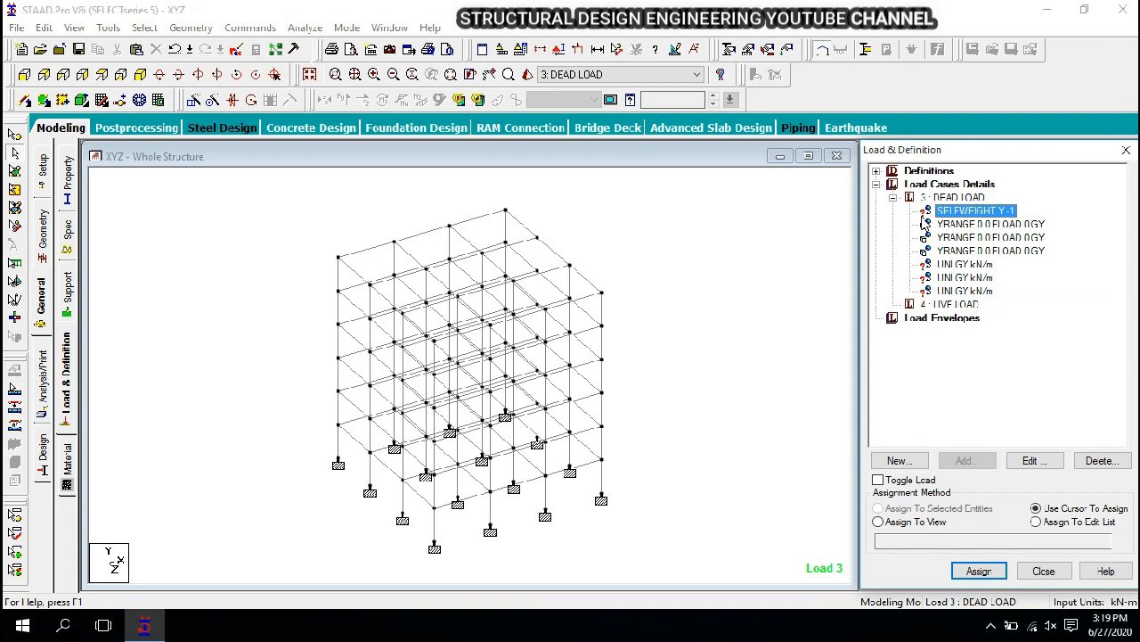
{"action": "left_click_drag", "start_coordinate": [276, 178], "coordinate": [690, 540]}
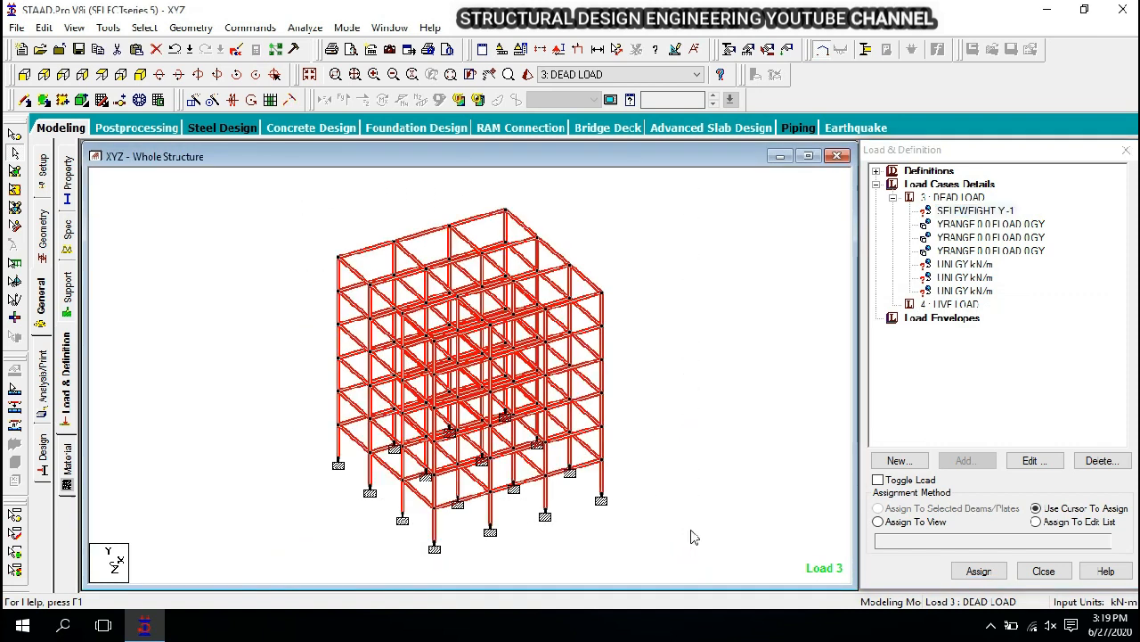
{"action": "left_click", "coordinate": [952, 212]}
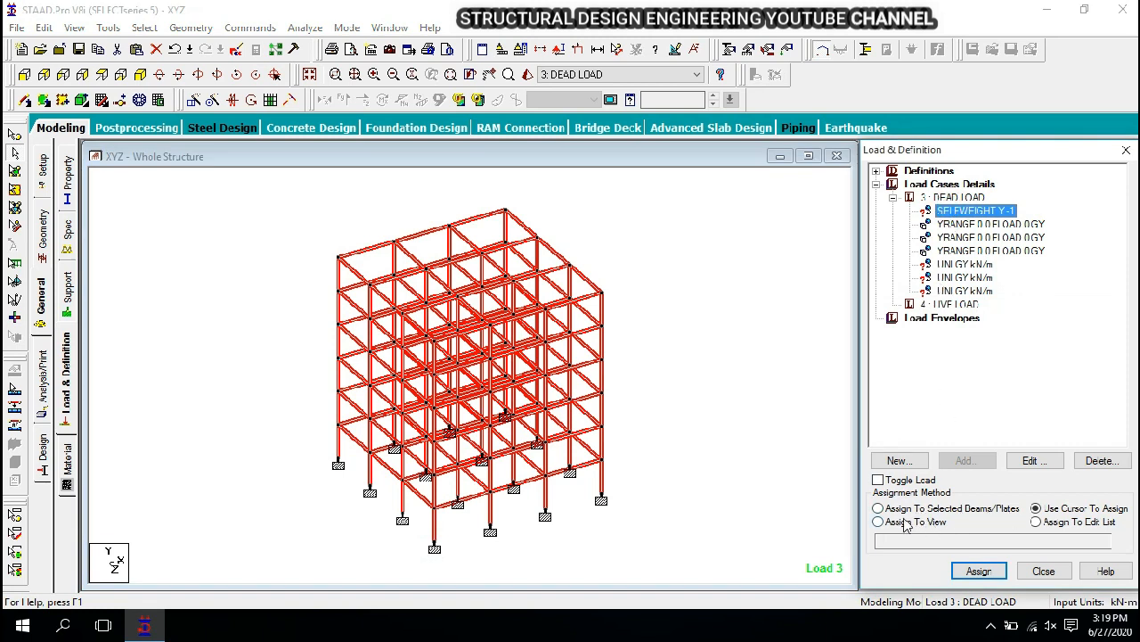
{"action": "left_click", "coordinate": [879, 508]}
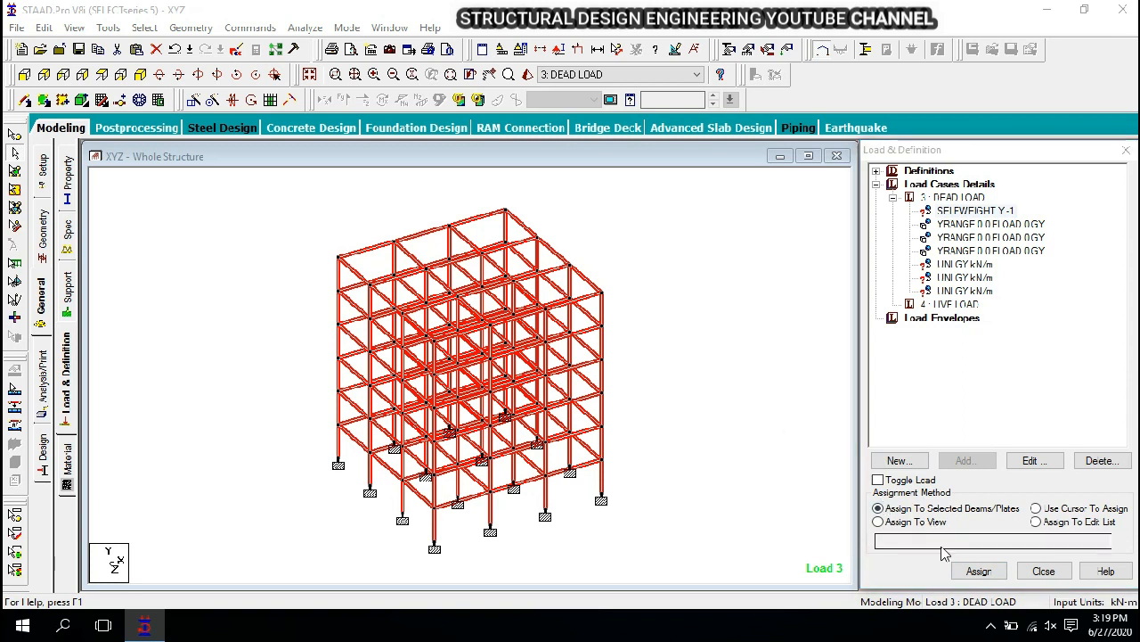
{"action": "left_click", "coordinate": [979, 570]}
{"action": "left_click", "coordinate": [985, 408]}
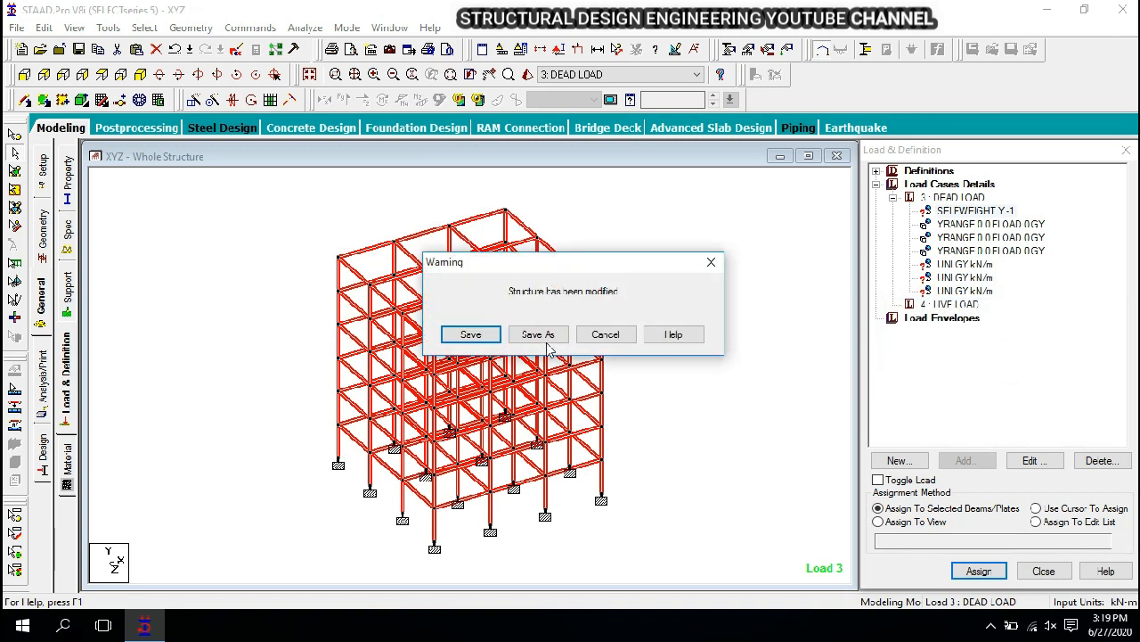
{"action": "left_click", "coordinate": [472, 334]}
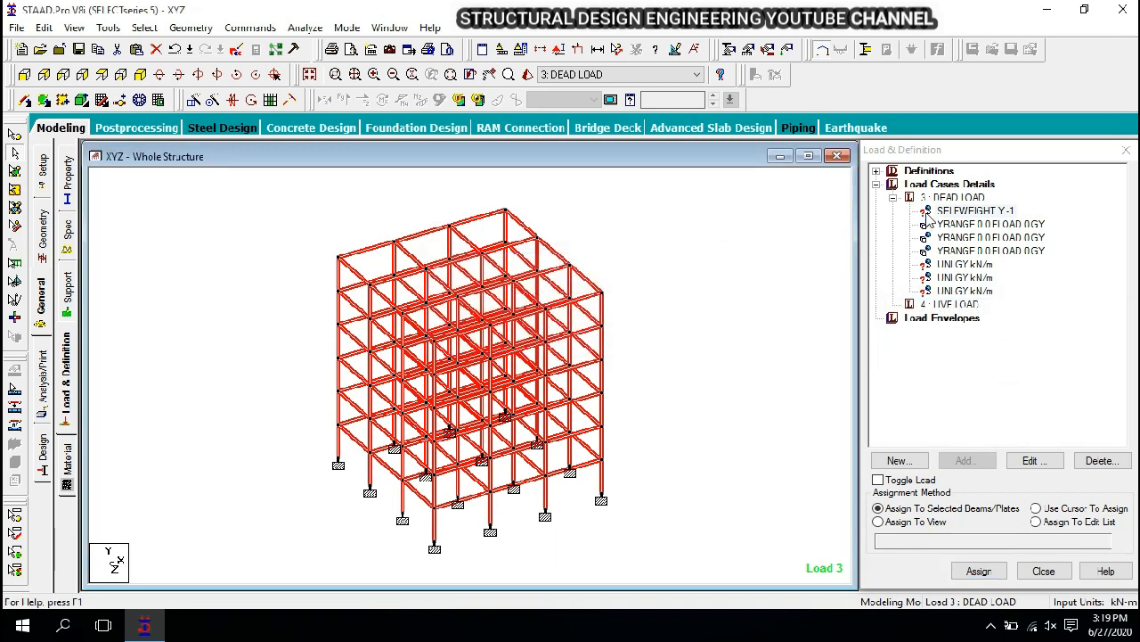
{"action": "left_click", "coordinate": [978, 571]}
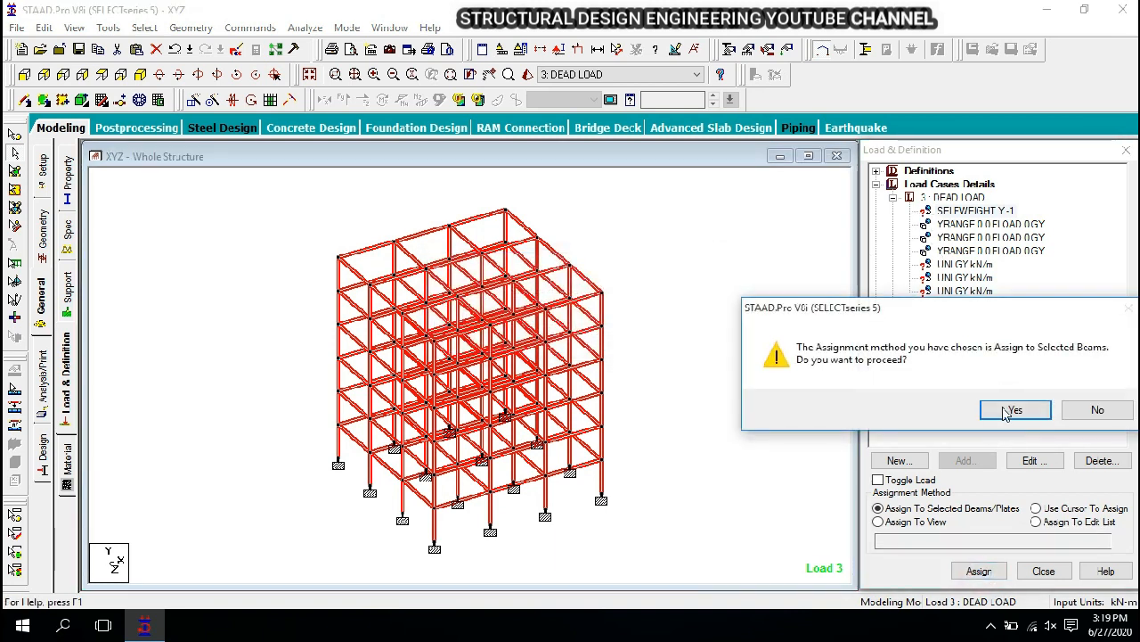
{"action": "left_click", "coordinate": [1007, 410]}
{"action": "left_click", "coordinate": [1102, 411]}
{"action": "left_click", "coordinate": [1101, 411]}
{"action": "left_click", "coordinate": [723, 374]}
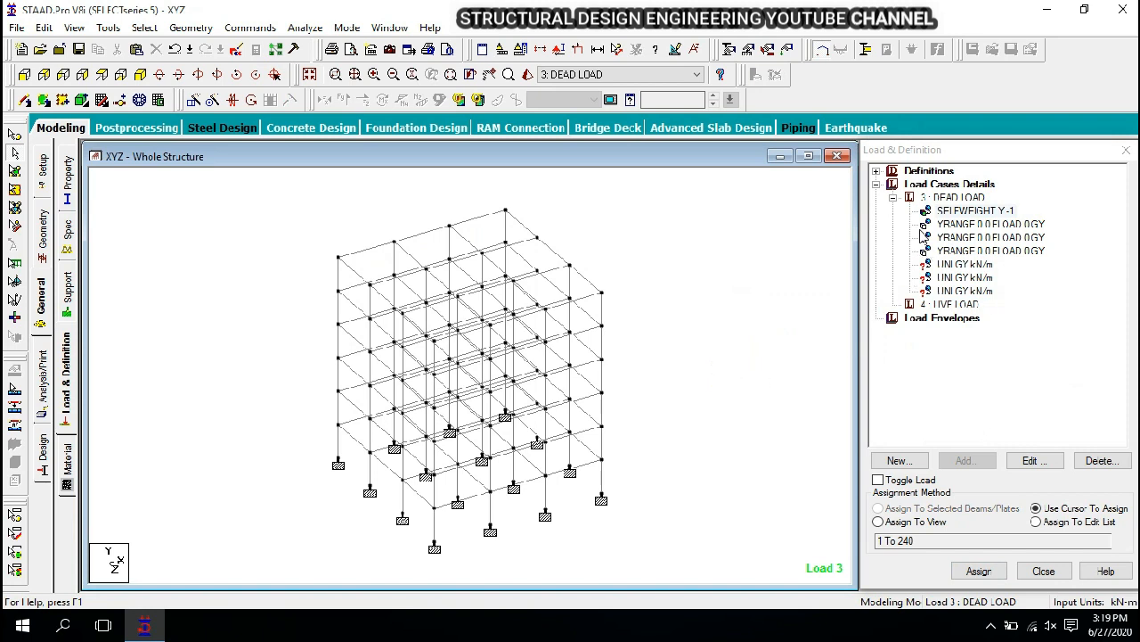
- In front view, open the first YRANGE floor load of DEAD LOAD for editing and set its pressure to -5 kN/m2
{"action": "left_click", "coordinate": [25, 75]}
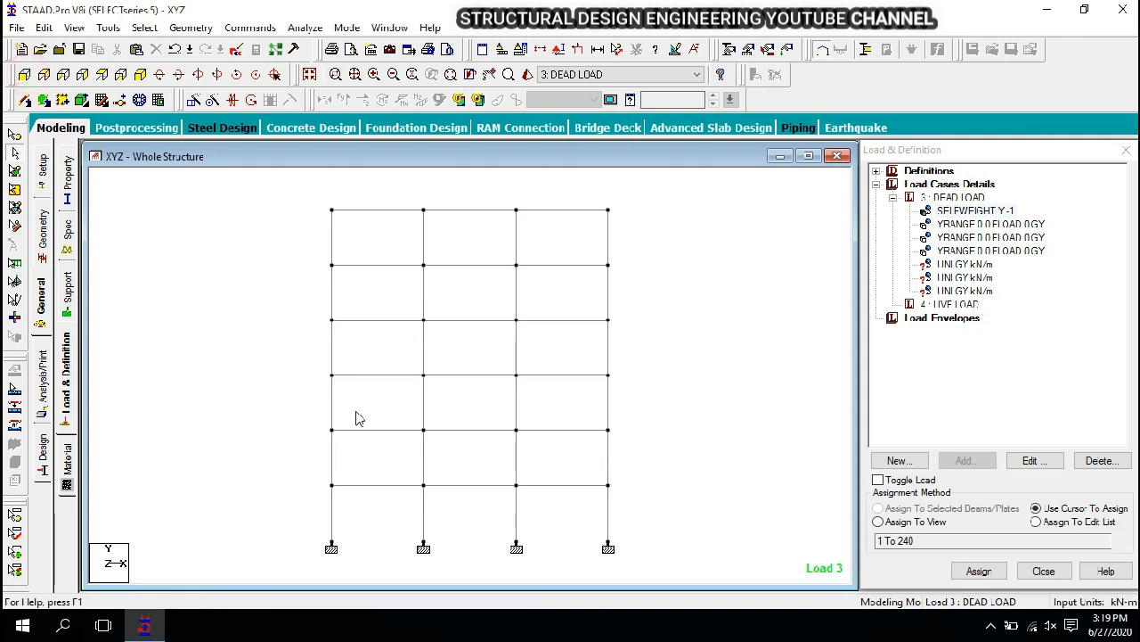
{"action": "left_click_drag", "start_coordinate": [286, 474], "coordinate": [616, 498]}
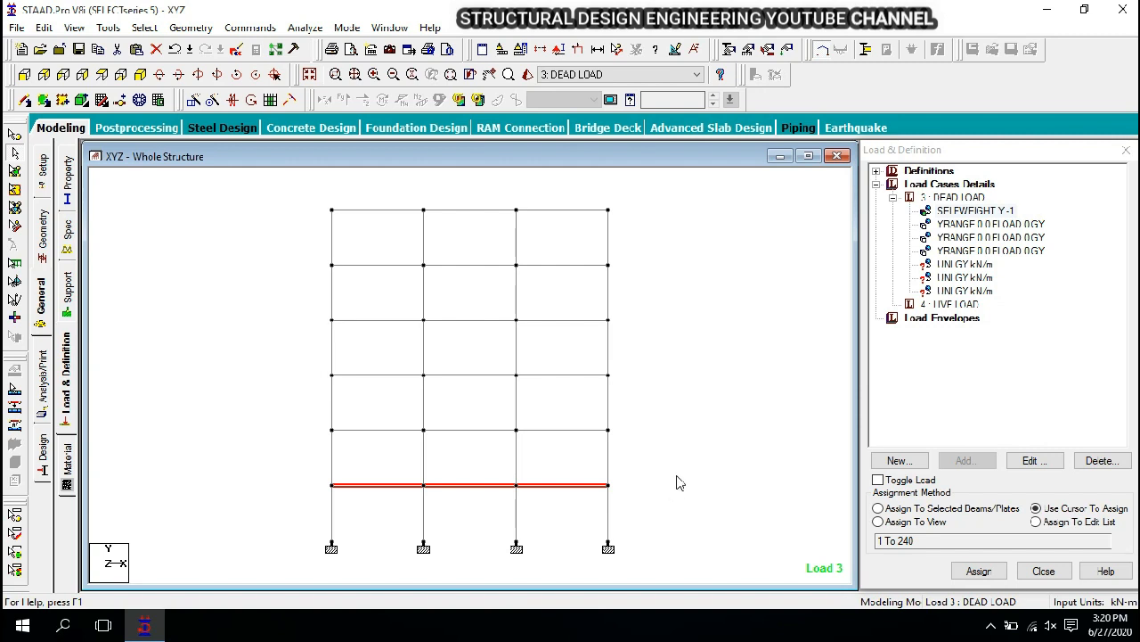
{"action": "double_click", "coordinate": [1016, 224]}
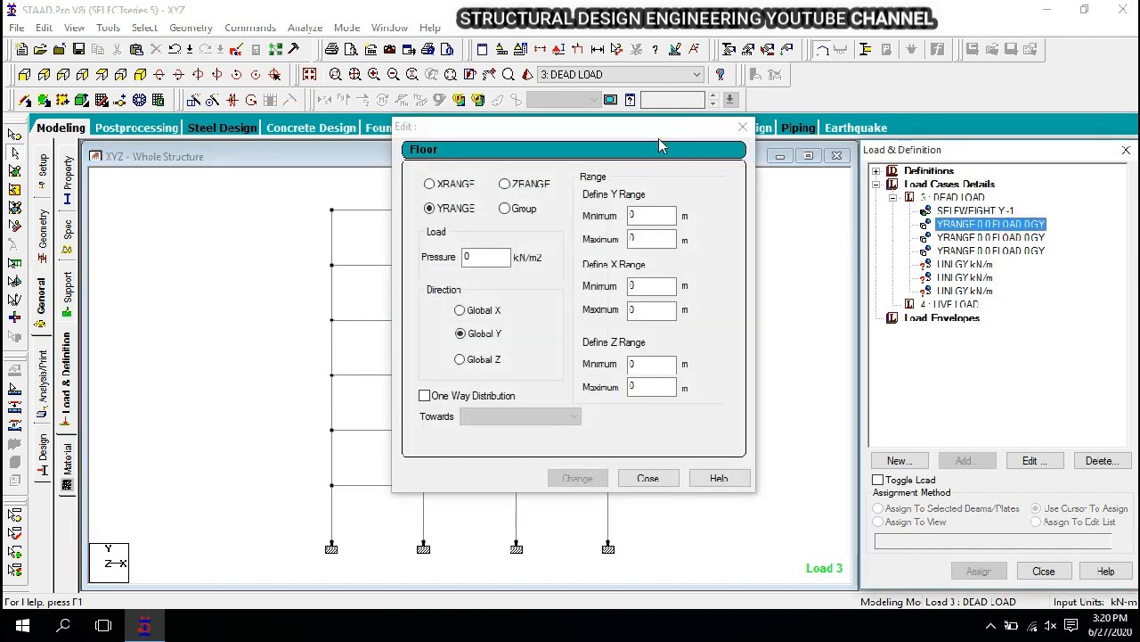
{"action": "left_click_drag", "start_coordinate": [659, 145], "coordinate": [933, 170]}
{"action": "double_click", "coordinate": [762, 281]}
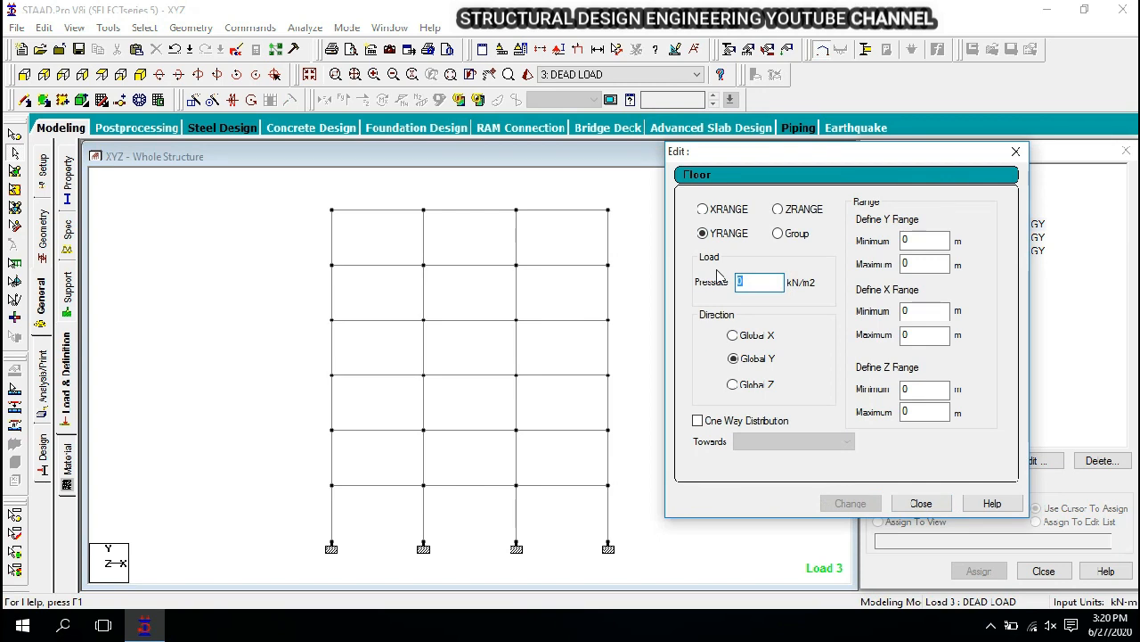
{"action": "type", "text": "-5"}
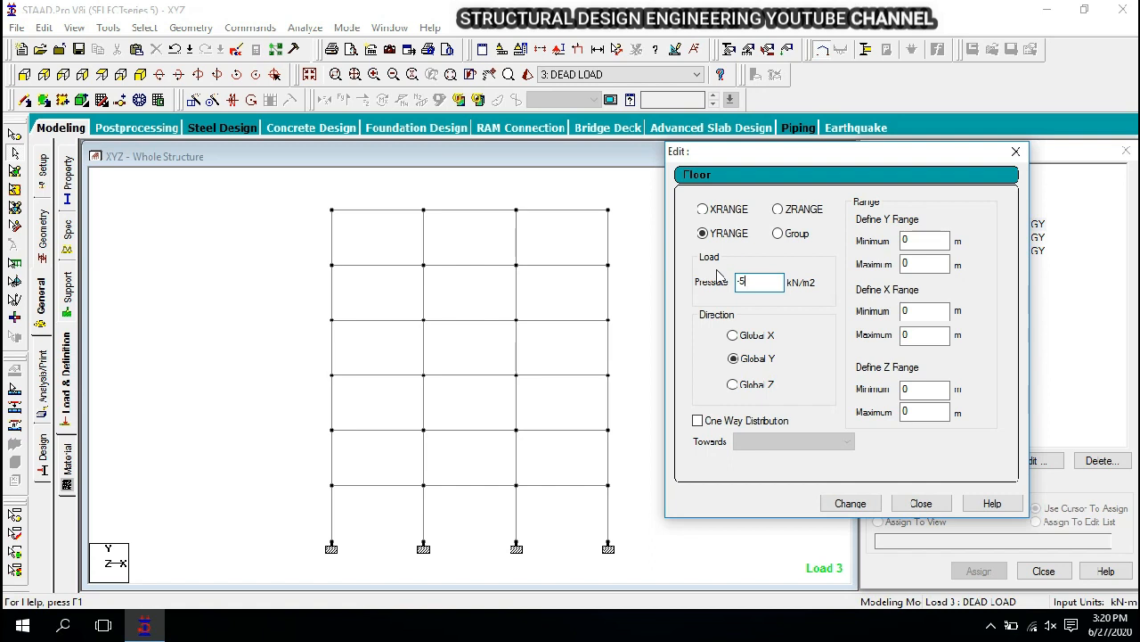
{"action": "double_click", "coordinate": [750, 282]}
{"action": "left_click", "coordinate": [762, 282]}
- Look up the coordinates of the edge node on the second beam level and set the floor load's minimum Y to 3 m
{"action": "left_click", "coordinate": [15, 134]}
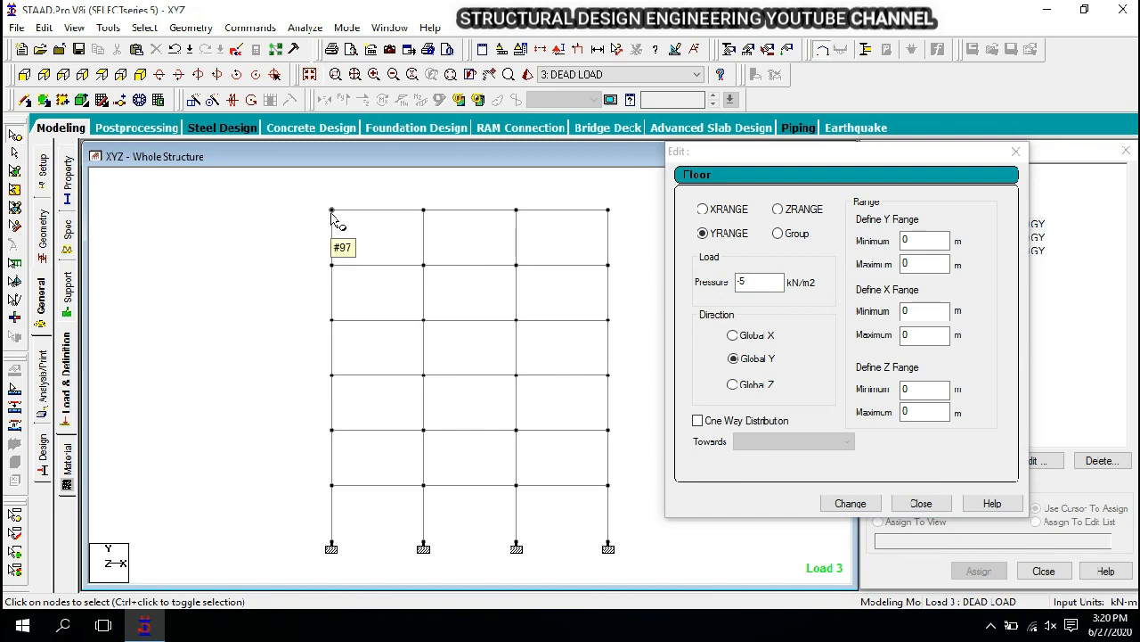
{"action": "double_click", "coordinate": [332, 431]}
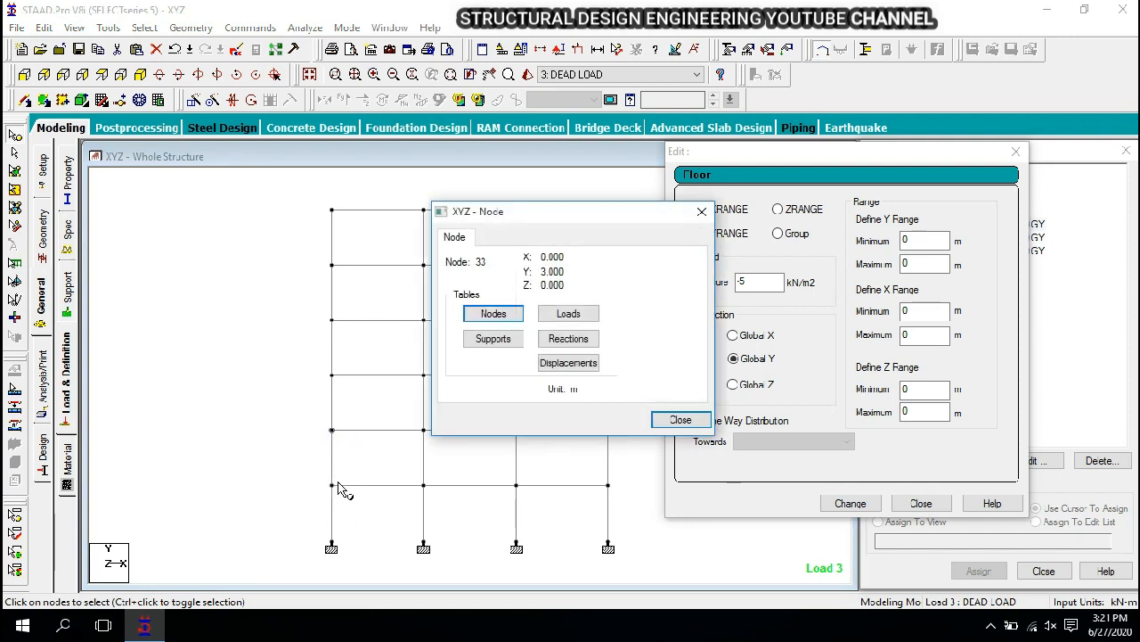
{"action": "left_click", "coordinate": [333, 436]}
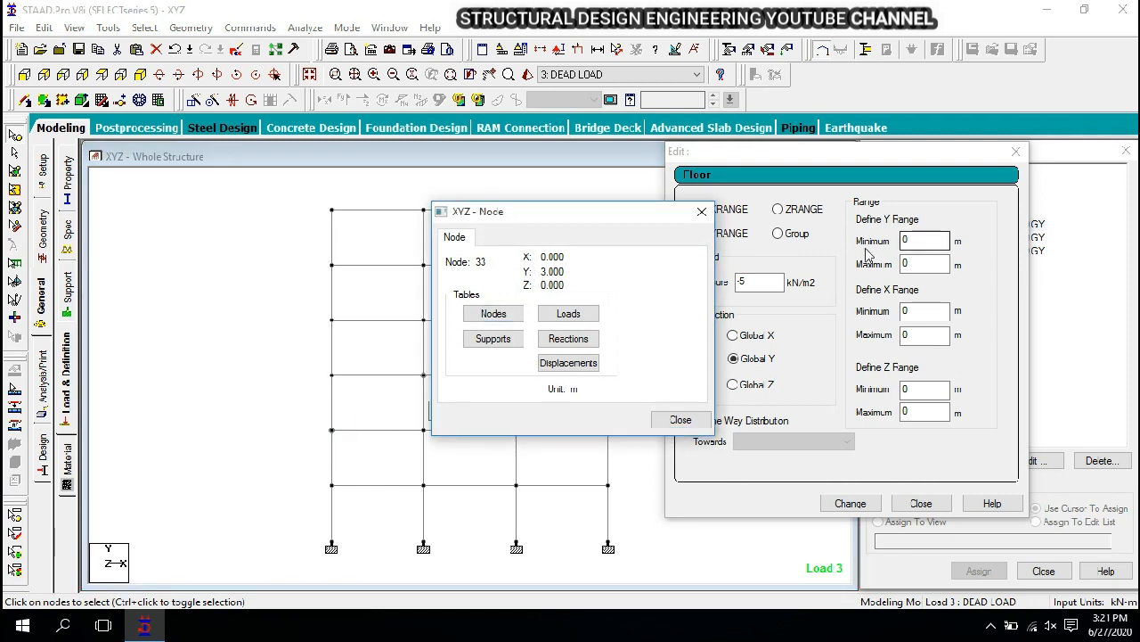
{"action": "left_click", "coordinate": [917, 237]}
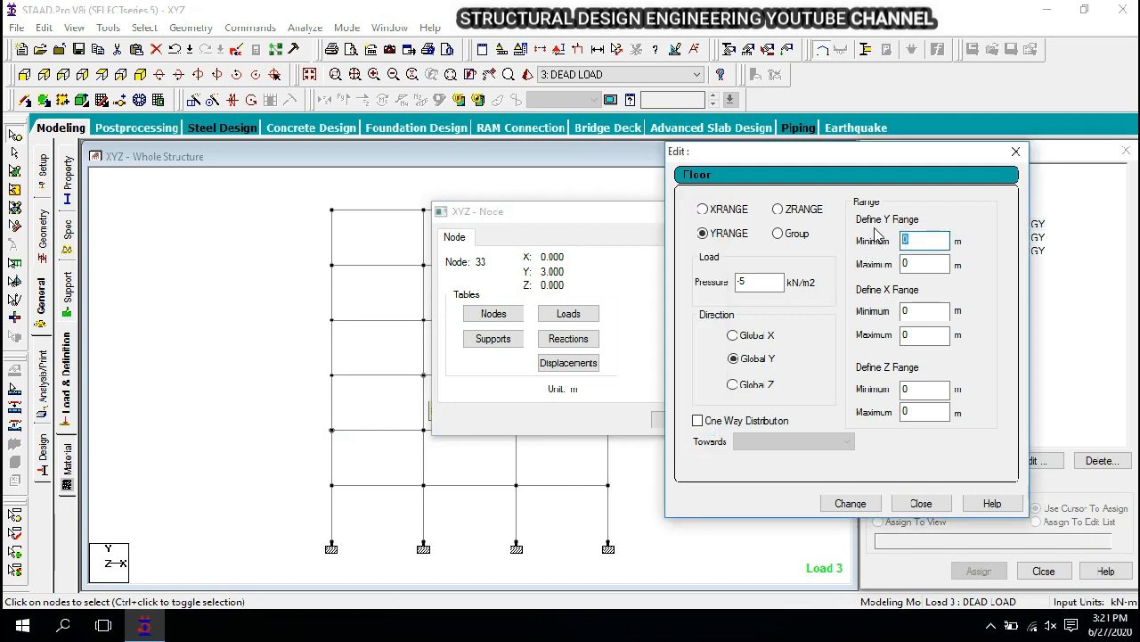
{"action": "type", "text": "3"}
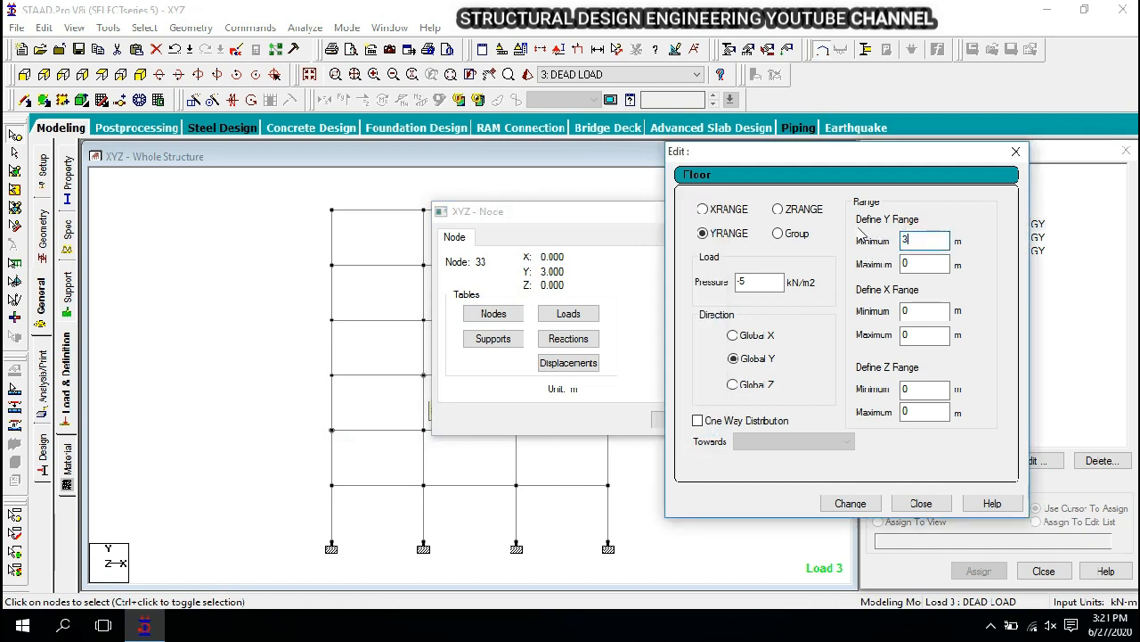
- Look up the top corner node's height, set the floor load's maximum Y to 15 m, and apply it, ending in isometric view
{"action": "left_click", "coordinate": [333, 210]}
{"action": "left_click", "coordinate": [334, 210]}
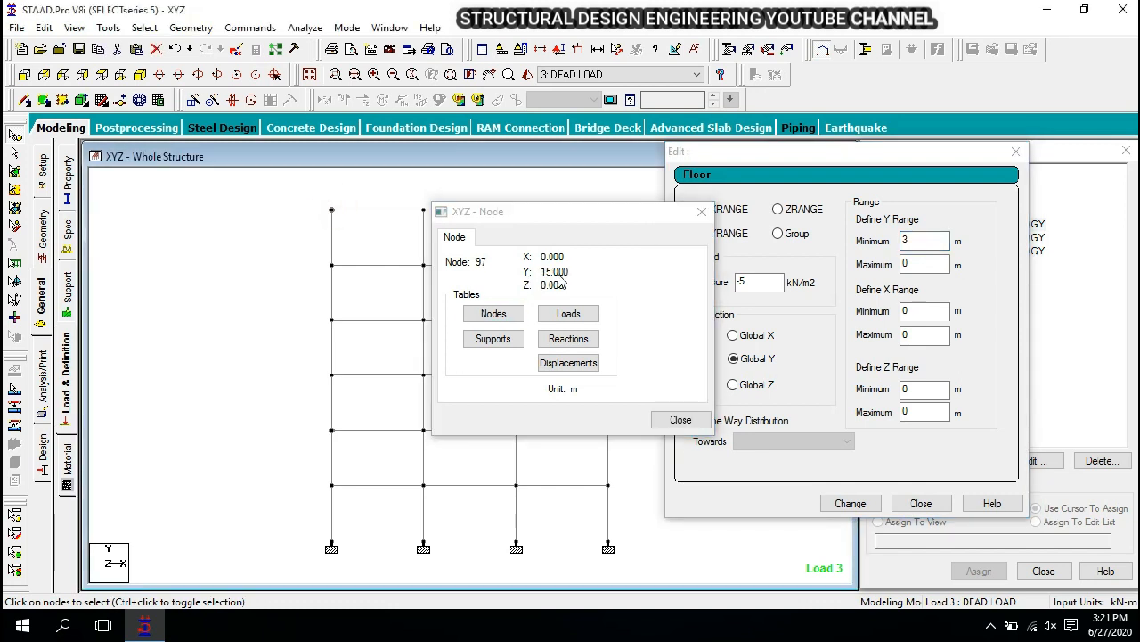
{"action": "left_click", "coordinate": [923, 265]}
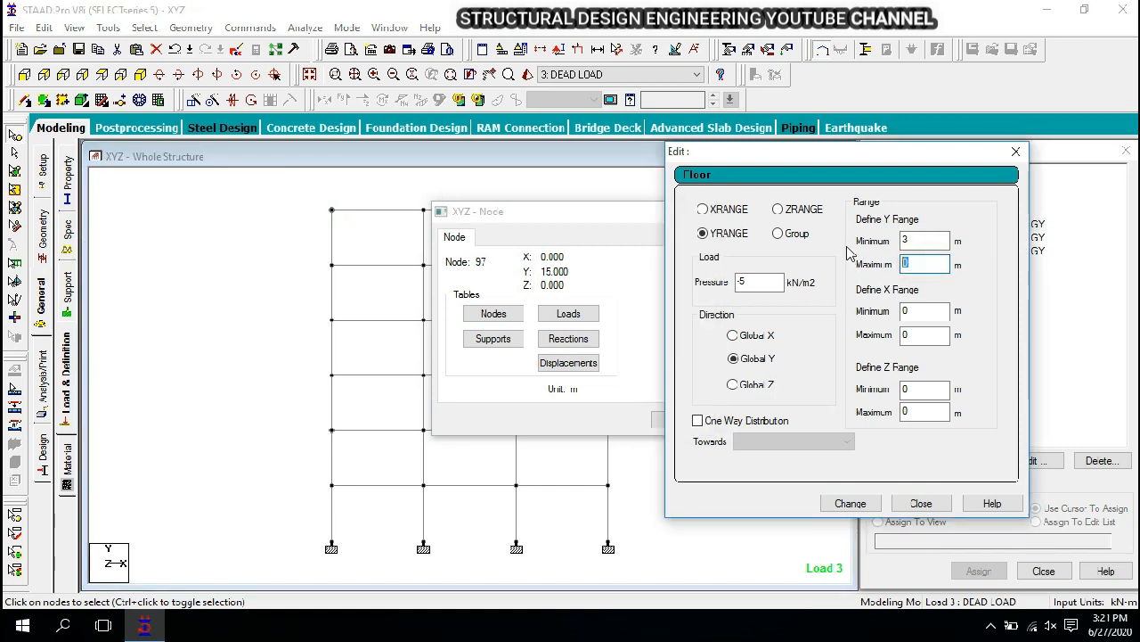
{"action": "type", "text": "18"}
{"action": "type", "text": "5"}
{"action": "left_click", "coordinate": [851, 503]}
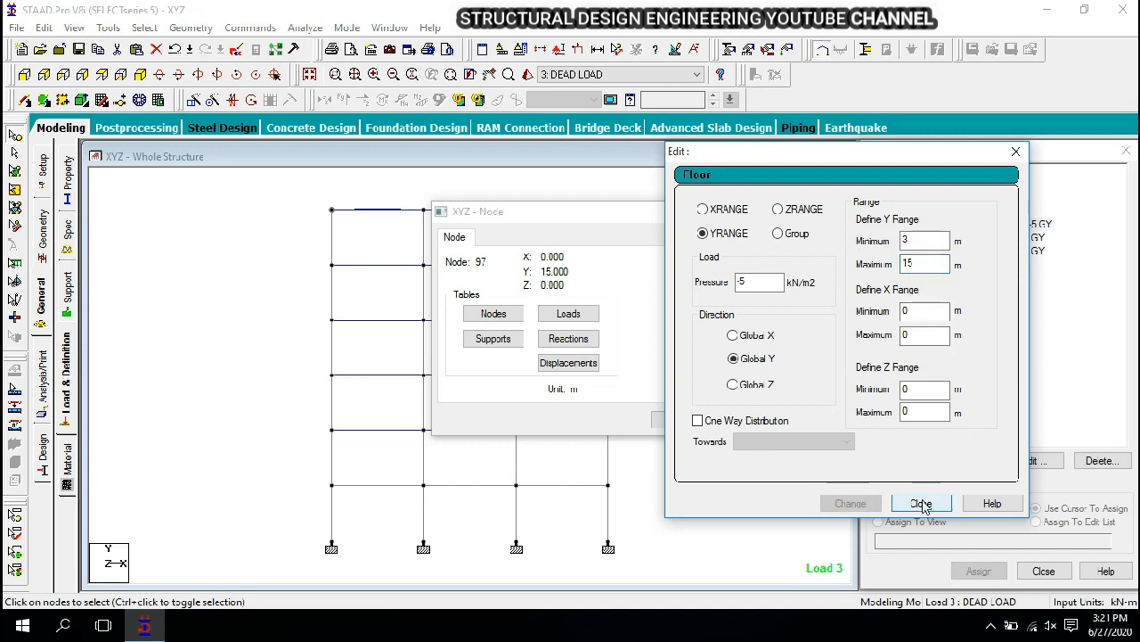
{"action": "left_click", "coordinate": [922, 503]}
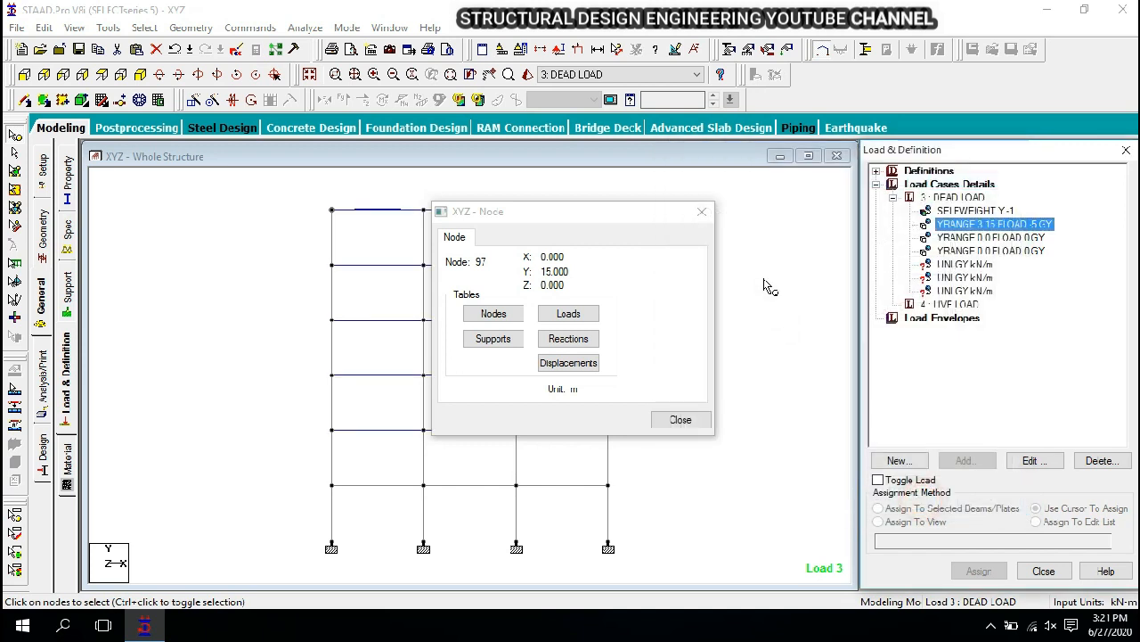
{"action": "left_click", "coordinate": [703, 214]}
{"action": "left_click", "coordinate": [140, 74]}
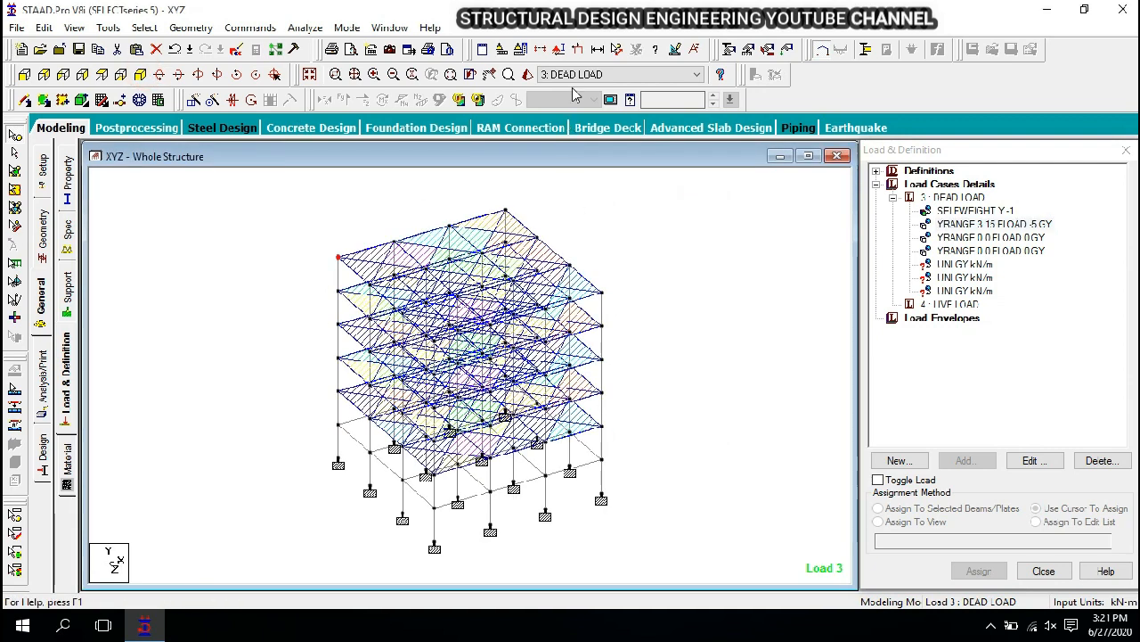
- Turn on the floor load distribution display, then isolate the lowest storey's beams and columns in the active window in isometric view
{"action": "left_click", "coordinate": [577, 49]}
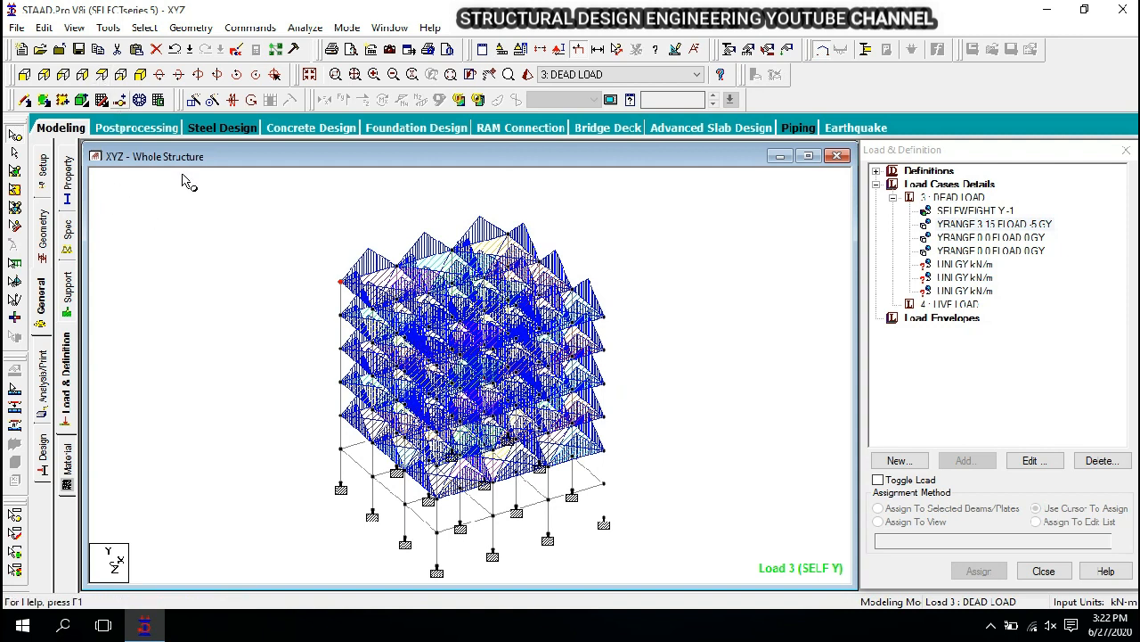
{"action": "left_click", "coordinate": [24, 75]}
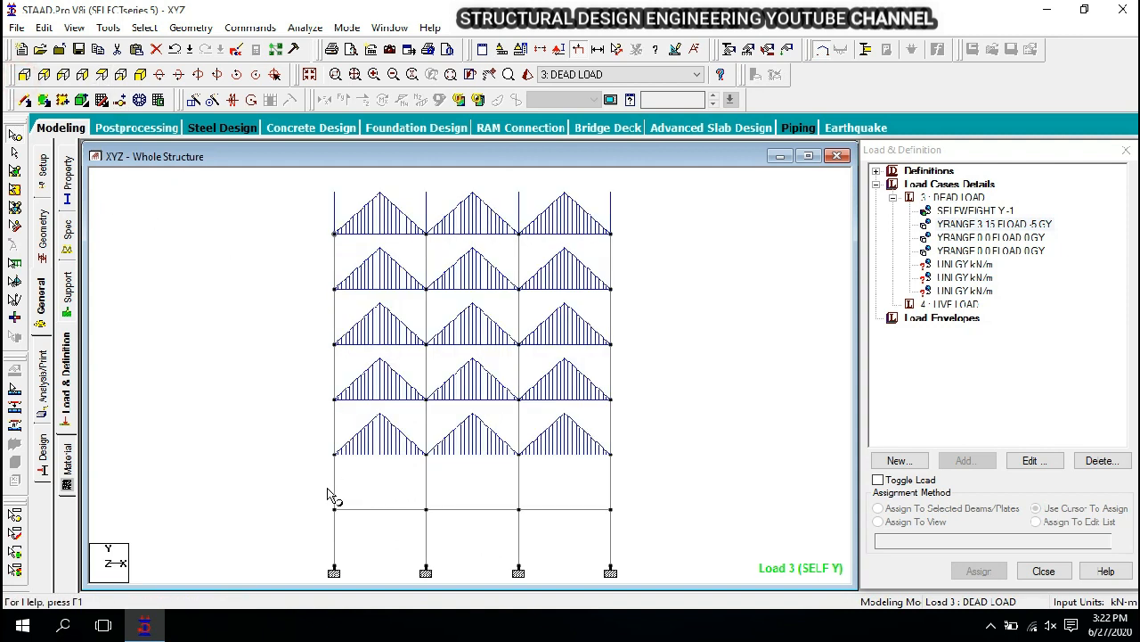
{"action": "left_click_drag", "start_coordinate": [318, 502], "coordinate": [614, 529]}
{"action": "right_click", "coordinate": [668, 412]}
{"action": "key", "text": "Escape"}
{"action": "left_click", "coordinate": [14, 152]}
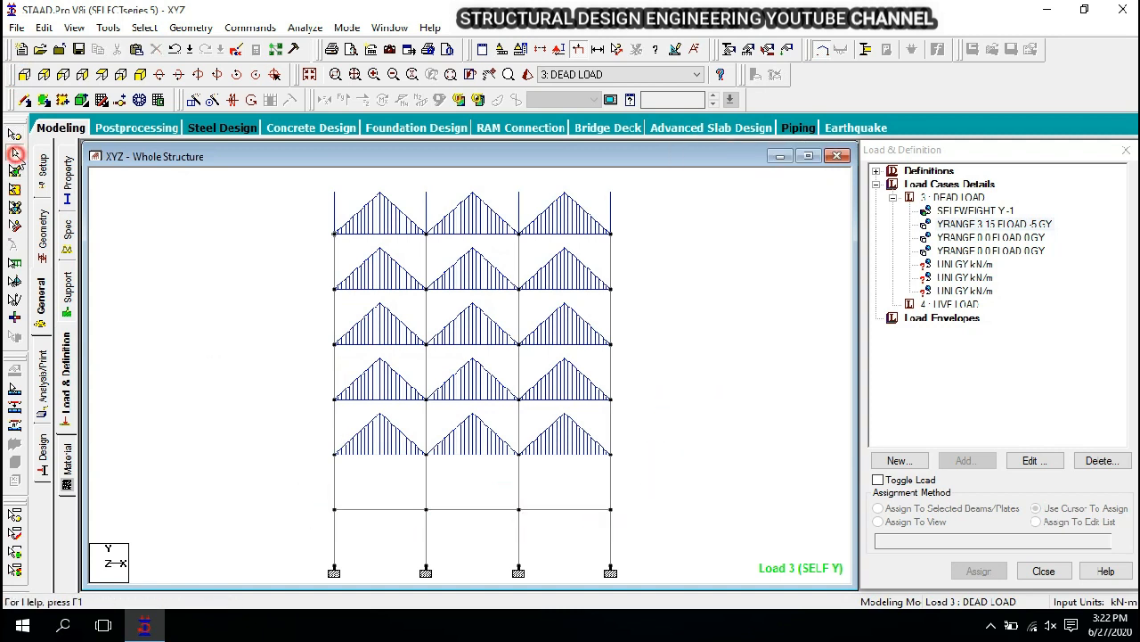
{"action": "left_click_drag", "start_coordinate": [280, 495], "coordinate": [647, 583]}
{"action": "right_click", "coordinate": [640, 425]}
{"action": "left_click", "coordinate": [684, 246]}
{"action": "left_click", "coordinate": [672, 293]}
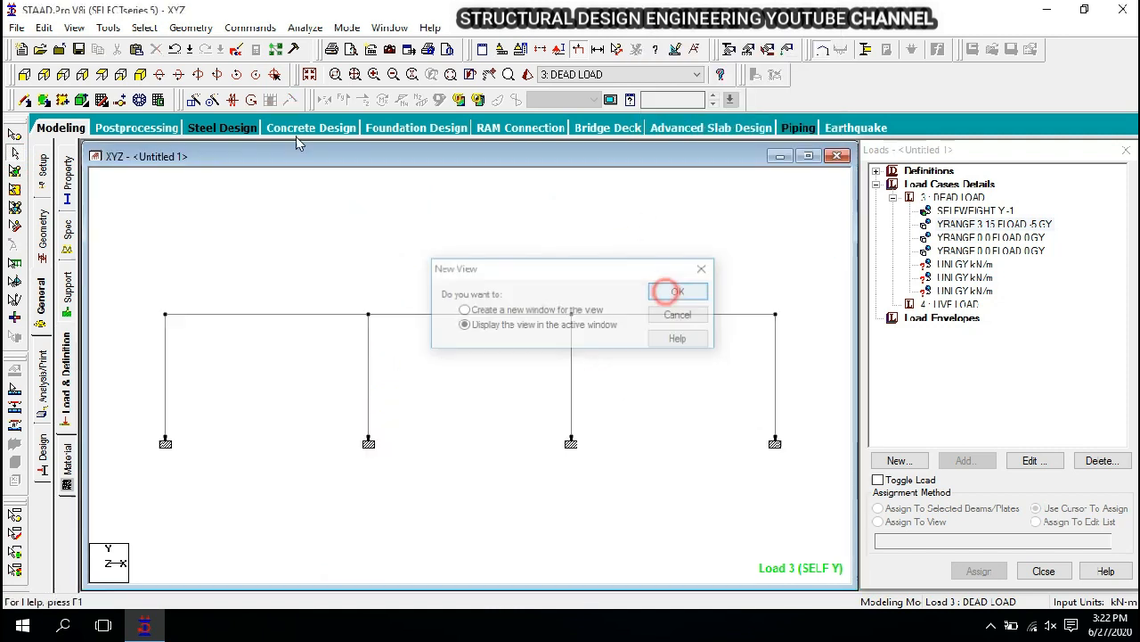
{"action": "left_click", "coordinate": [121, 74]}
{"action": "left_click", "coordinate": [140, 74]}
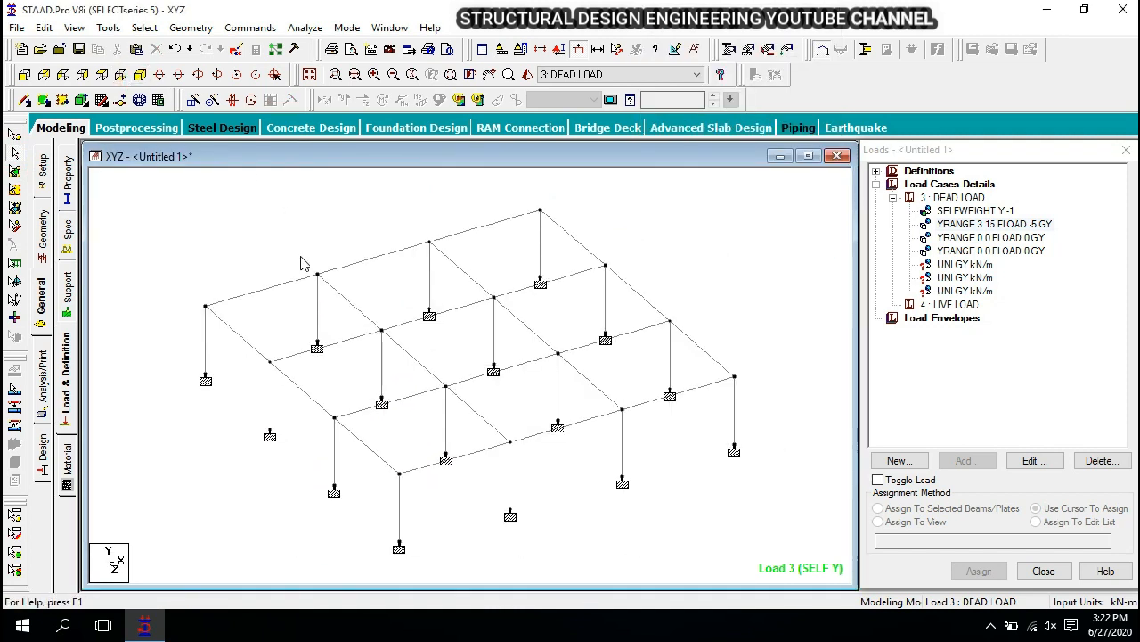
- Look up the coordinates of a corner node and of a diagonally opposite interior node of one bay on the lowest beam level
{"action": "left_click", "coordinate": [14, 134]}
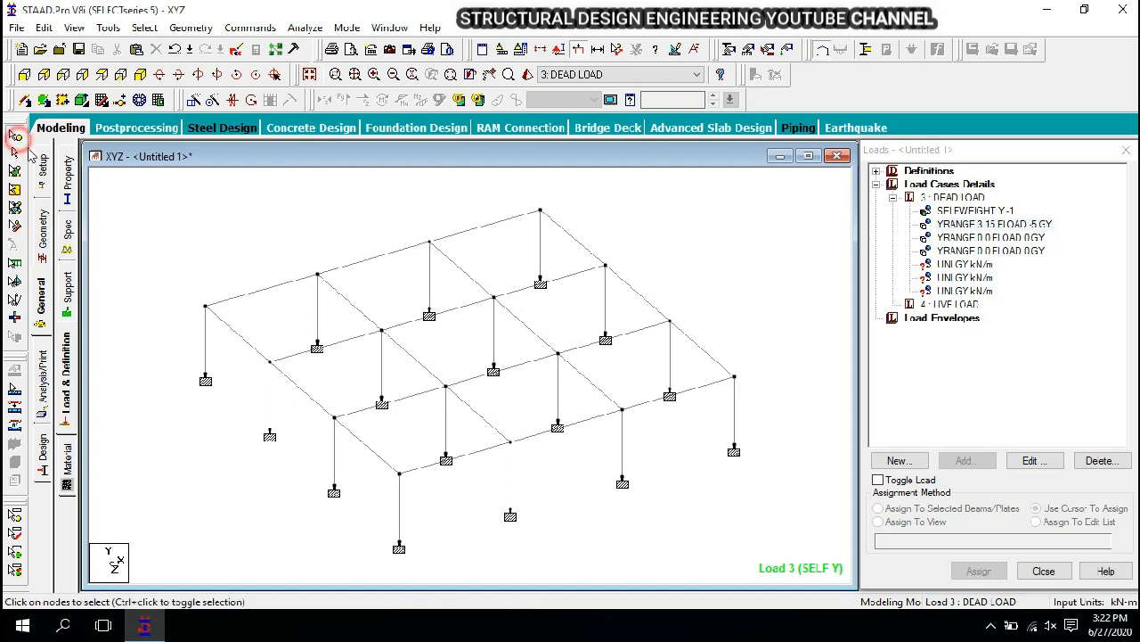
{"action": "double_click", "coordinate": [205, 306]}
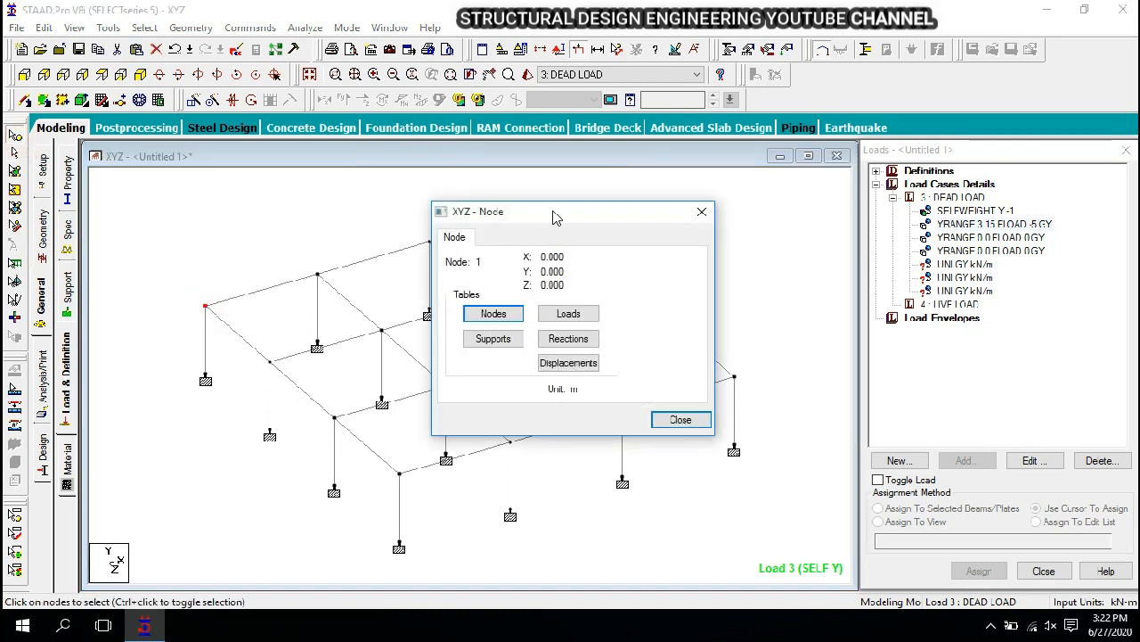
{"action": "left_click_drag", "start_coordinate": [549, 220], "coordinate": [203, 381]}
{"action": "double_click", "coordinate": [382, 330]}
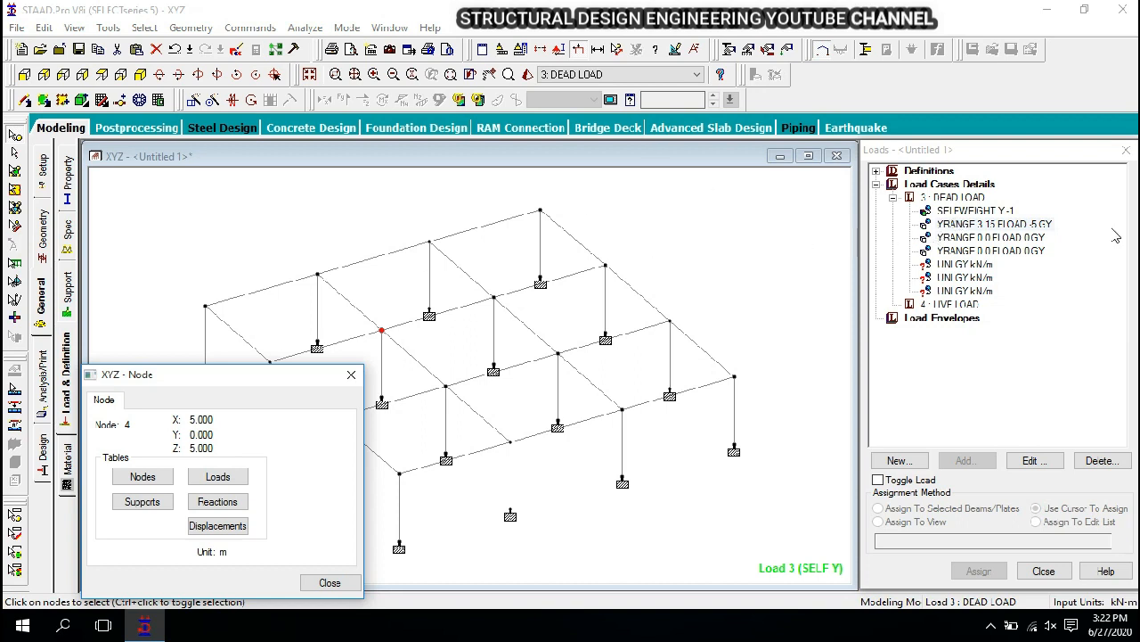
- Examine the pressure and range fields of the second YRANGE floor load, close it, and restore the whole structure in front view
{"action": "double_click", "coordinate": [989, 237]}
{"action": "left_click", "coordinate": [488, 256]}
{"action": "left_click_drag", "start_coordinate": [488, 257], "coordinate": [425, 268]}
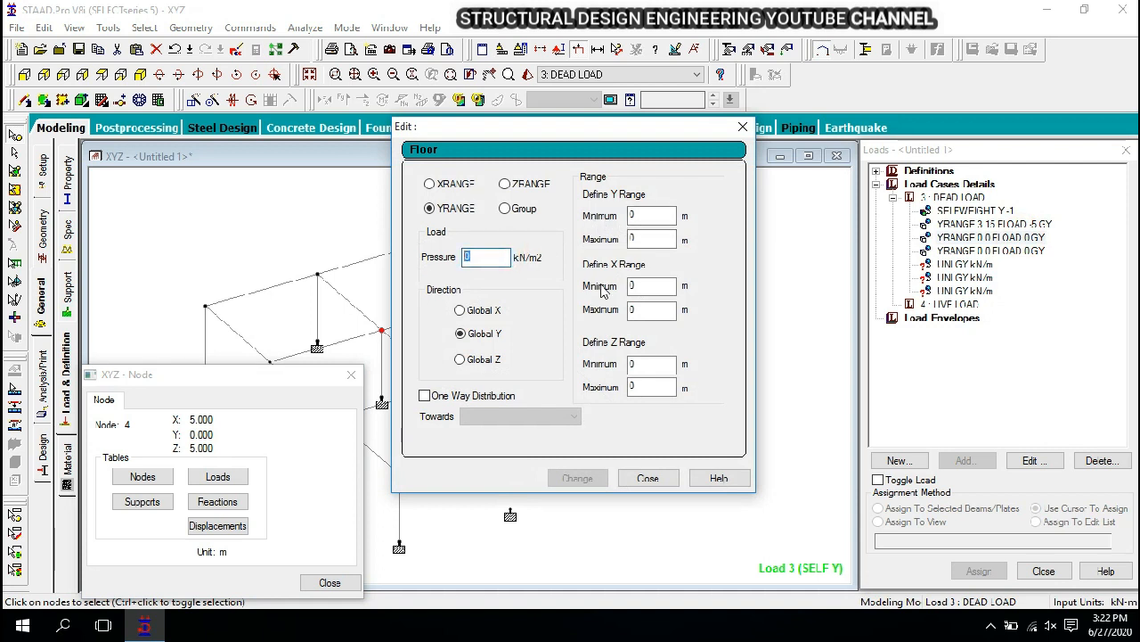
{"action": "left_click", "coordinate": [660, 363]}
{"action": "left_click", "coordinate": [644, 237]}
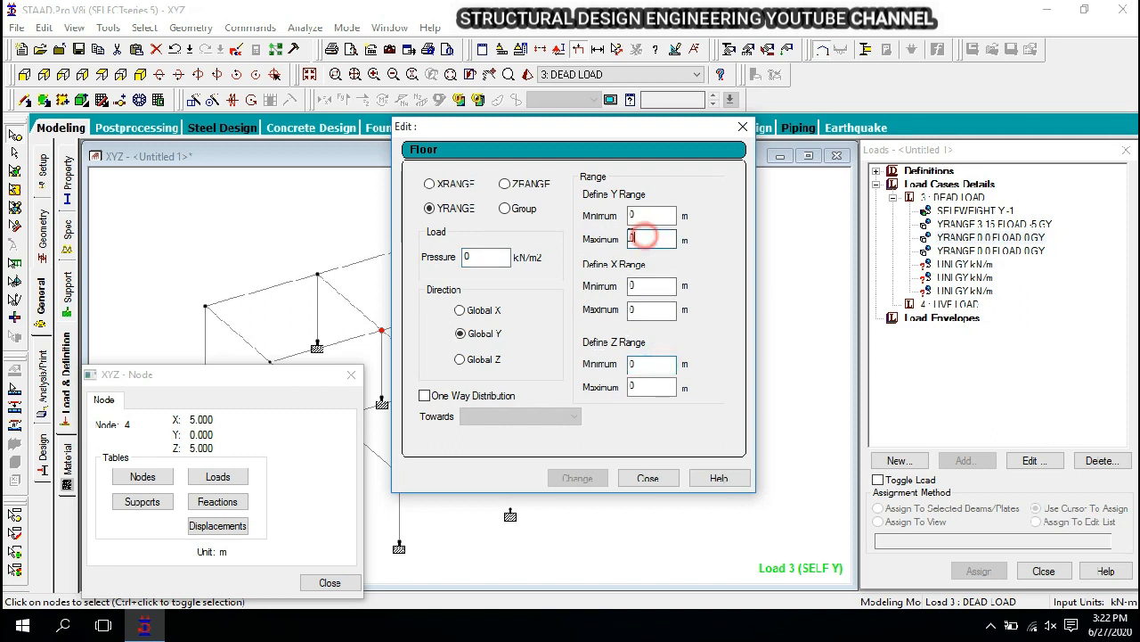
{"action": "left_click", "coordinate": [656, 309]}
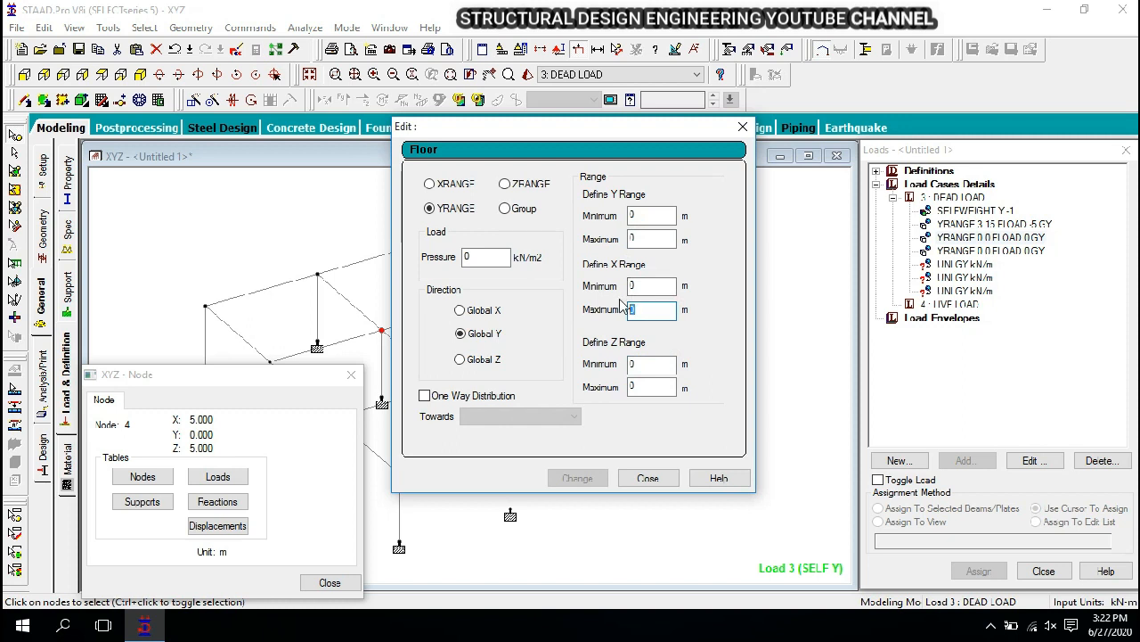
{"action": "left_click", "coordinate": [653, 385]}
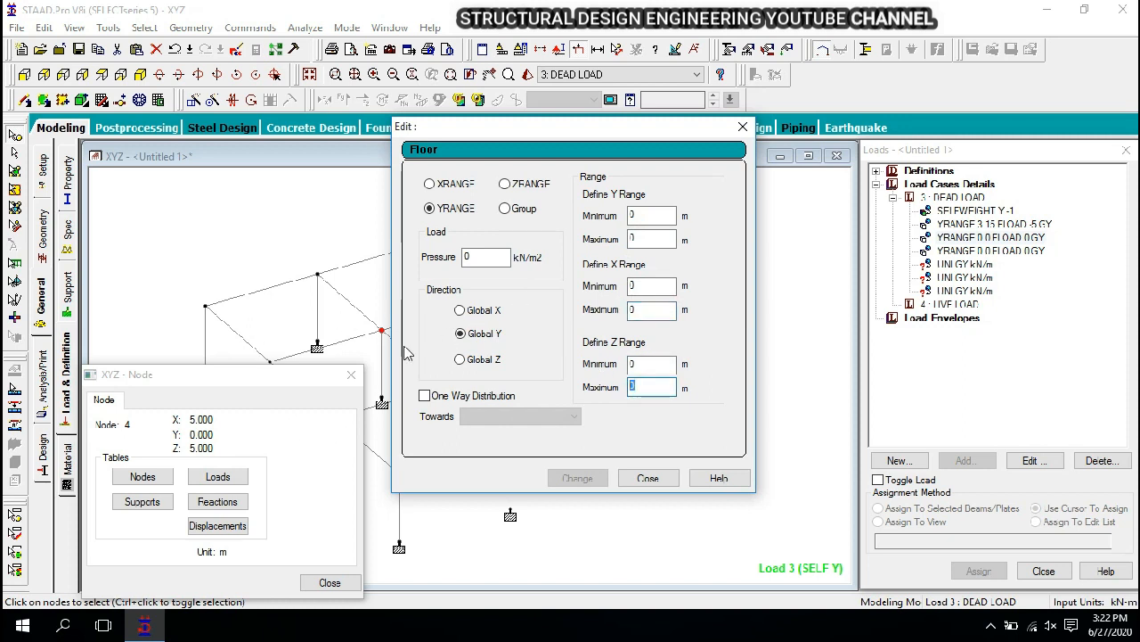
{"action": "left_click", "coordinate": [351, 374]}
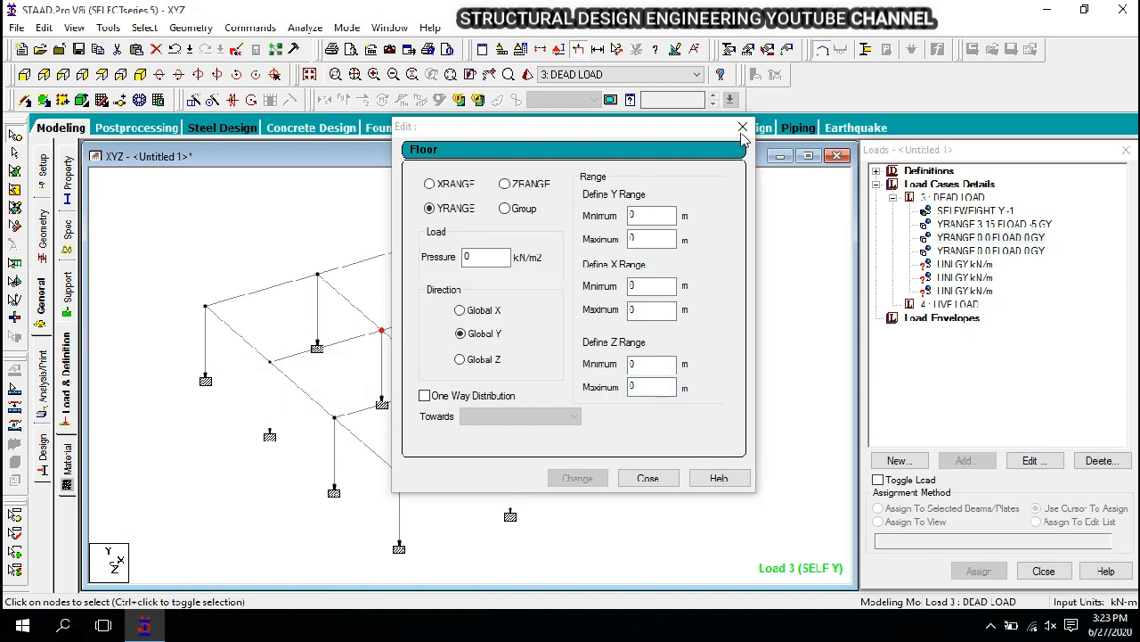
{"action": "left_click", "coordinate": [742, 130]}
{"action": "left_click", "coordinate": [515, 406]}
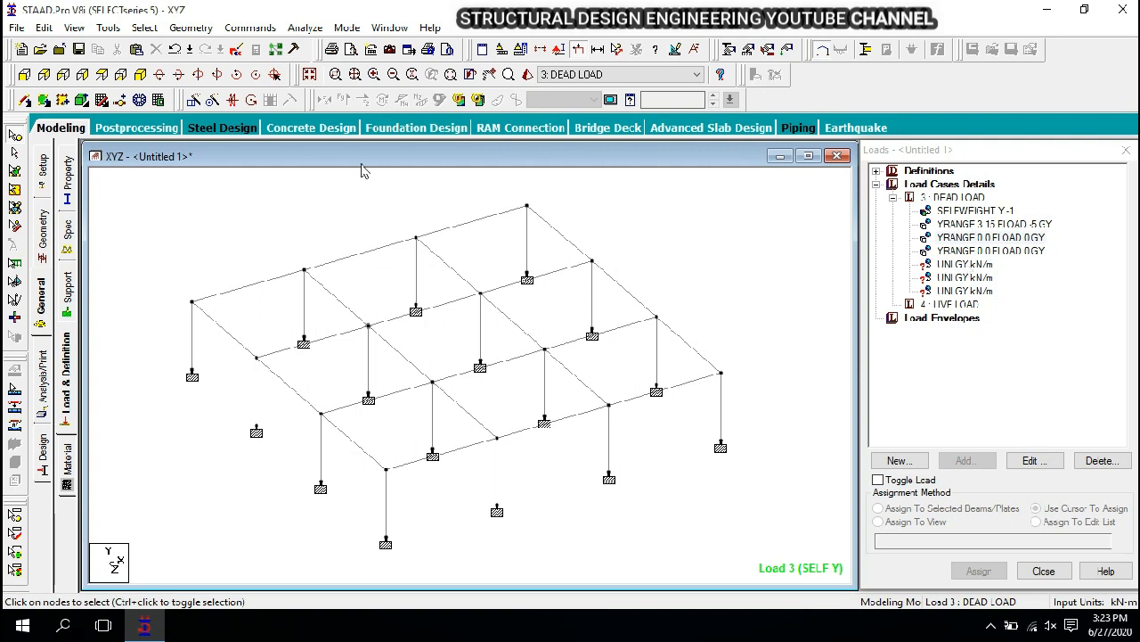
{"action": "left_click", "coordinate": [310, 74]}
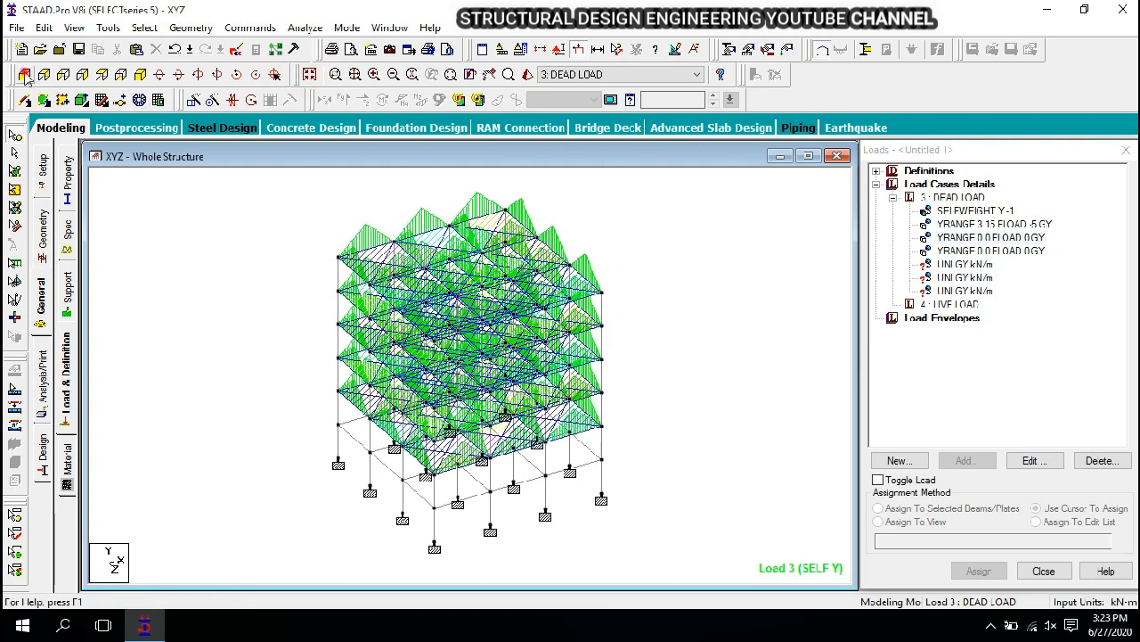
{"action": "left_click", "coordinate": [24, 74]}
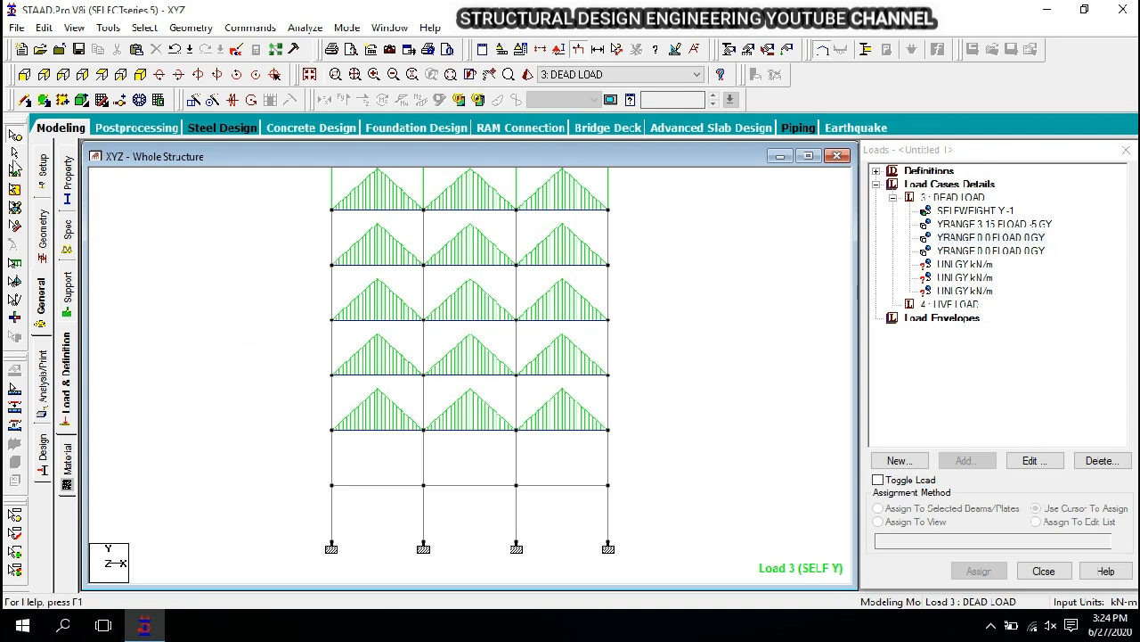
- Try to set the first UNI GY member load of DEAD LOAD to -12.5 kN/m, saving the structure when asked
{"action": "double_click", "coordinate": [965, 263]}
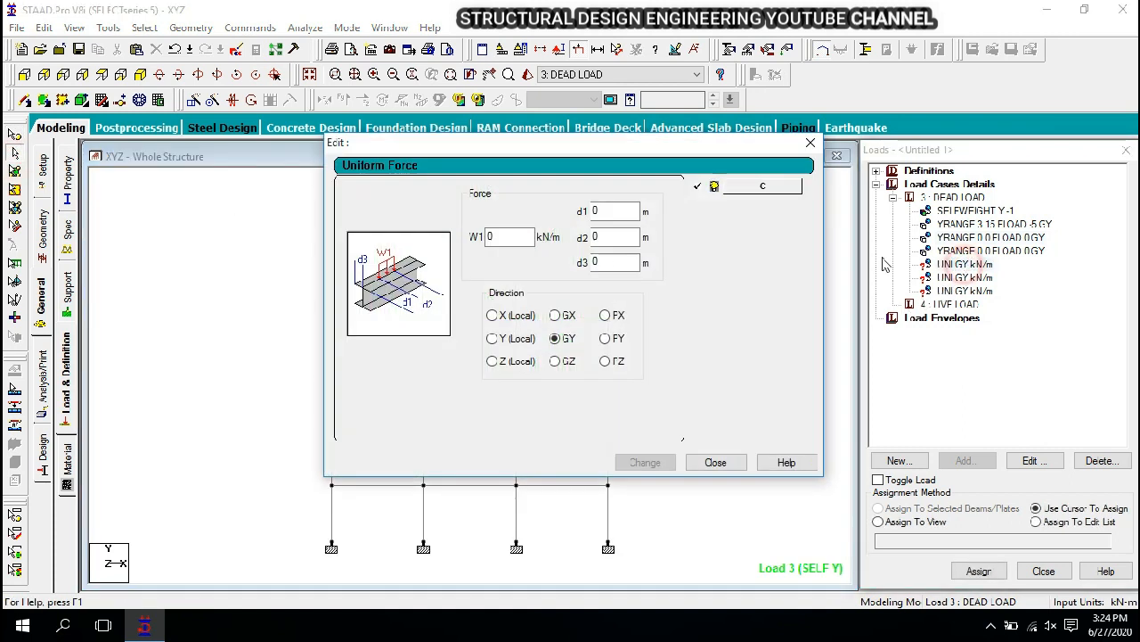
{"action": "left_click", "coordinate": [519, 237]}
{"action": "left_click_drag", "start_coordinate": [518, 236], "coordinate": [477, 227]}
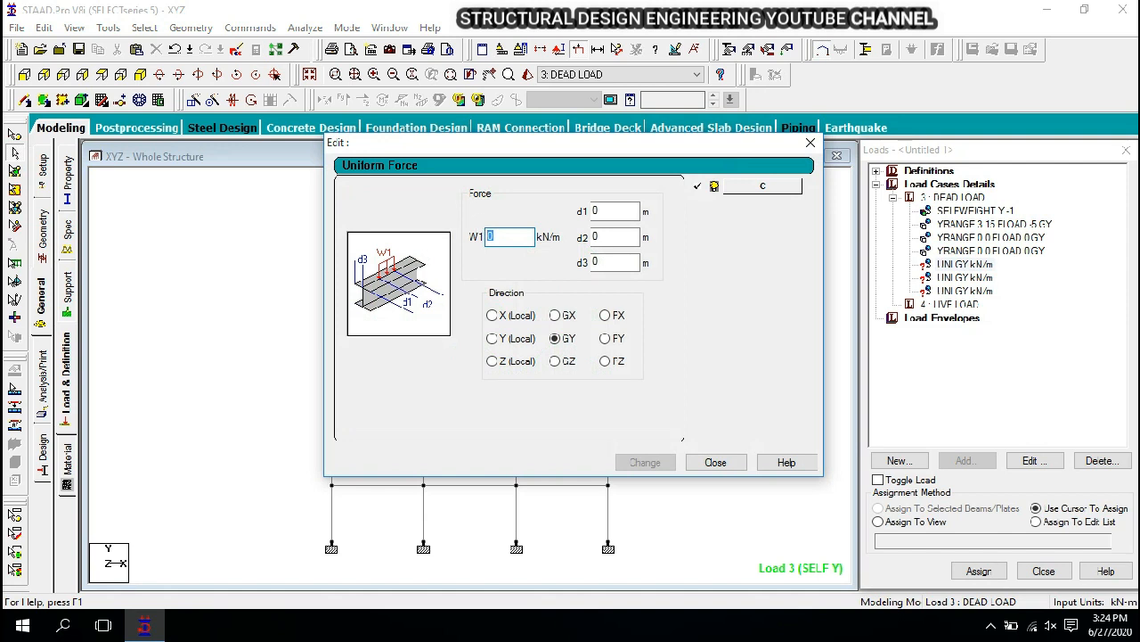
{"action": "type", "text": "-12.5"}
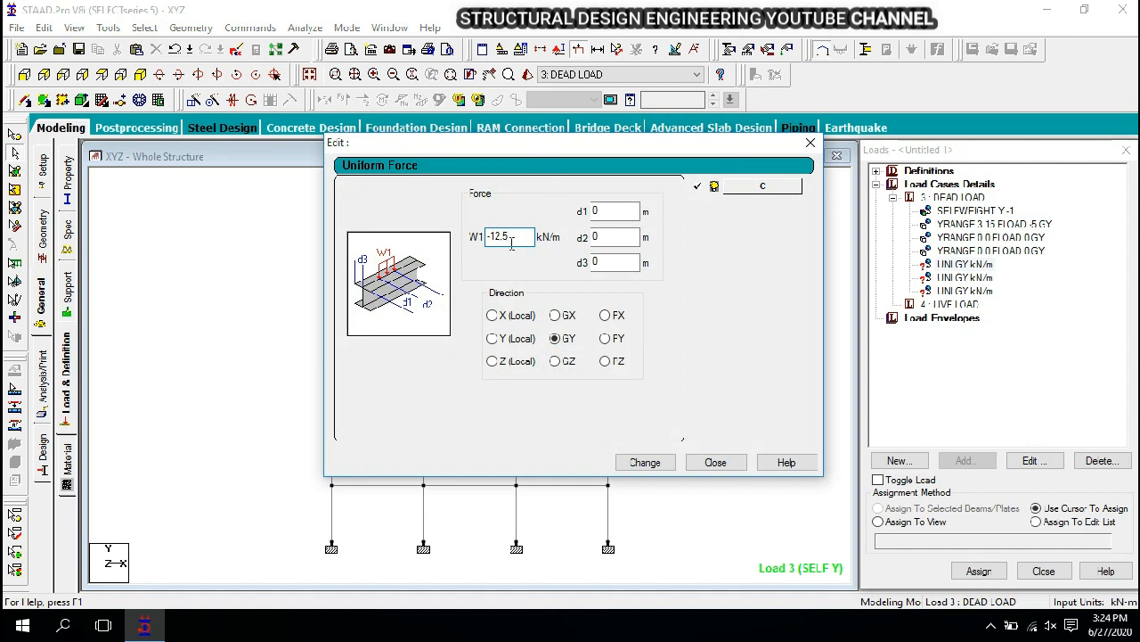
{"action": "left_click", "coordinate": [645, 462]}
{"action": "left_click", "coordinate": [547, 348]}
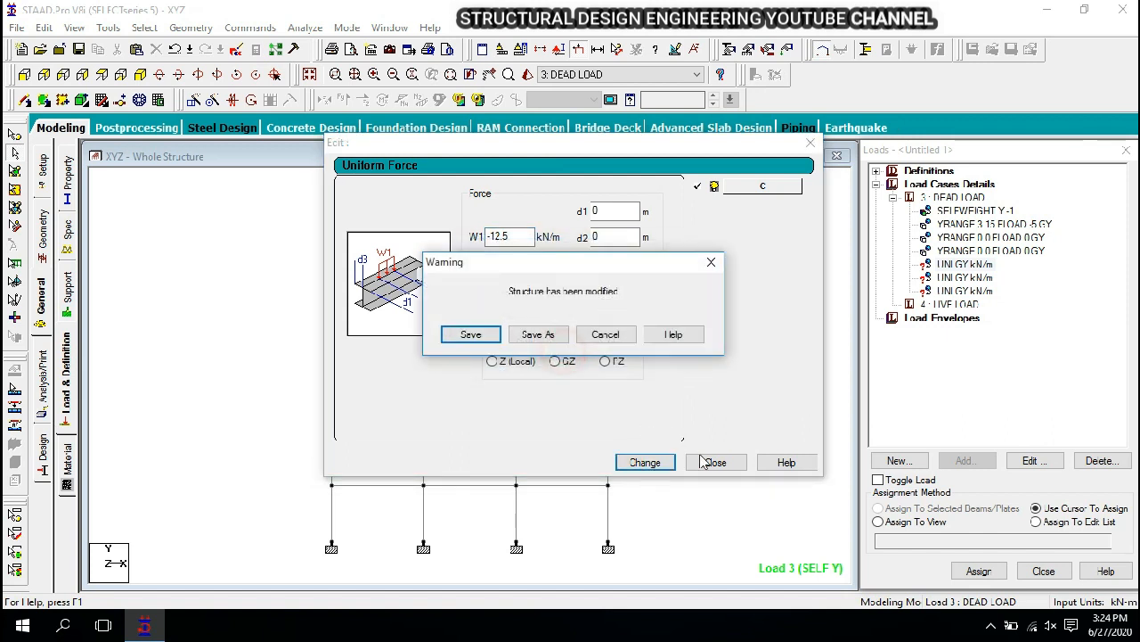
{"action": "left_click", "coordinate": [474, 335]}
{"action": "left_click", "coordinate": [708, 461]}
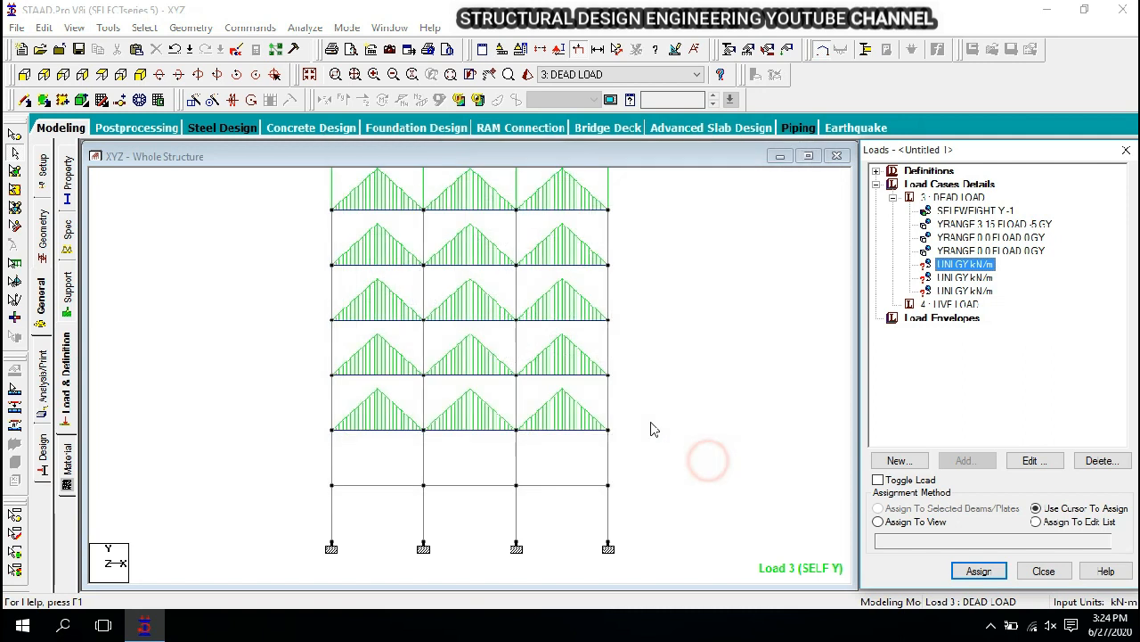
- Select the horizontal beams of the five levels below the roof and isolate them in a new view in the active window
{"action": "scroll", "coordinate": [596, 294], "scroll_direction": "down", "scroll_amount": 1}
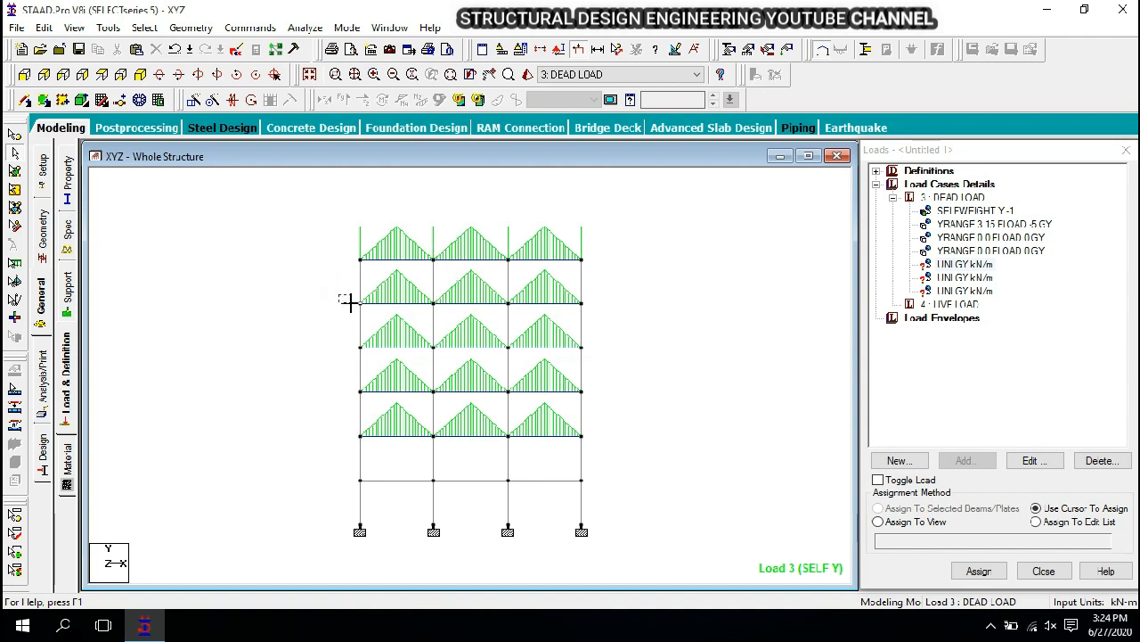
{"action": "left_click_drag", "start_coordinate": [350, 301], "coordinate": [650, 300]}
{"action": "left_click_drag", "start_coordinate": [353, 340], "coordinate": [601, 365]}
{"action": "left_click_drag", "start_coordinate": [349, 385], "coordinate": [603, 402]}
{"action": "left_click_drag", "start_coordinate": [346, 424], "coordinate": [566, 443]}
{"action": "left_click_drag", "start_coordinate": [332, 468], "coordinate": [595, 492]}
{"action": "right_click", "coordinate": [677, 325]}
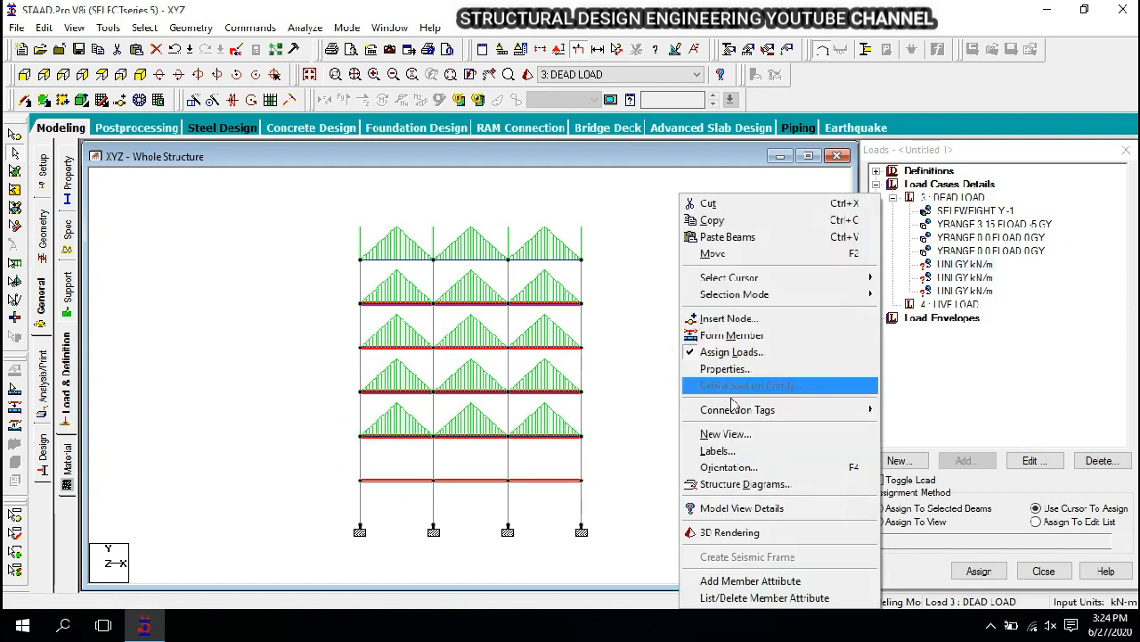
{"action": "left_click", "coordinate": [736, 434]}
{"action": "left_click", "coordinate": [692, 293]}
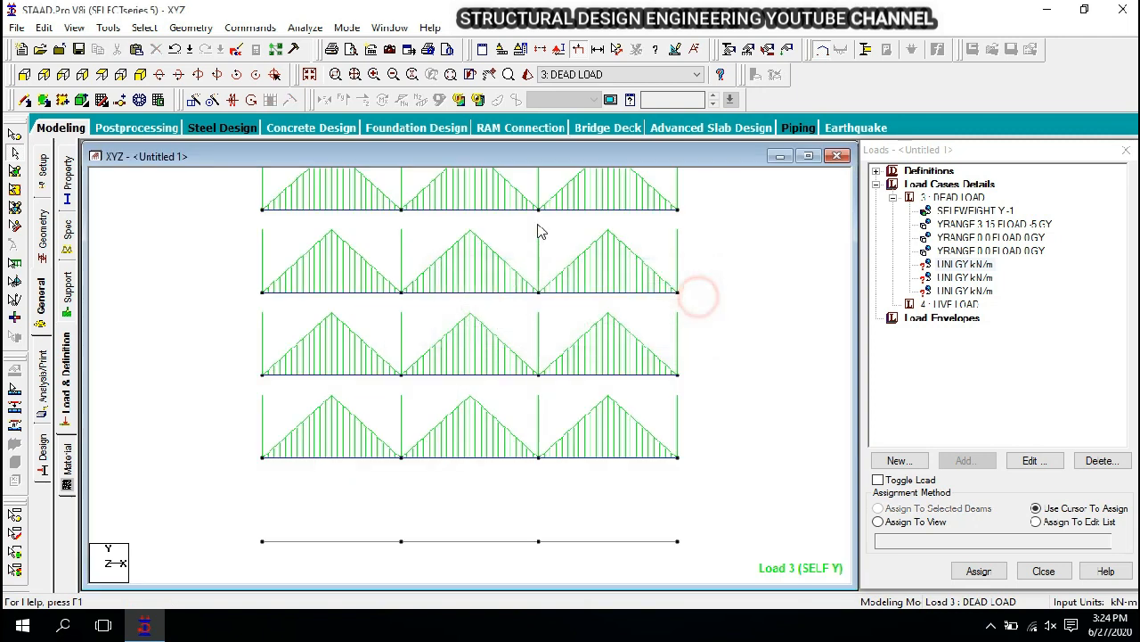
- In plan view, select only the perimeter beams along all four outer edges of the isolated levels
{"action": "left_click", "coordinate": [101, 75]}
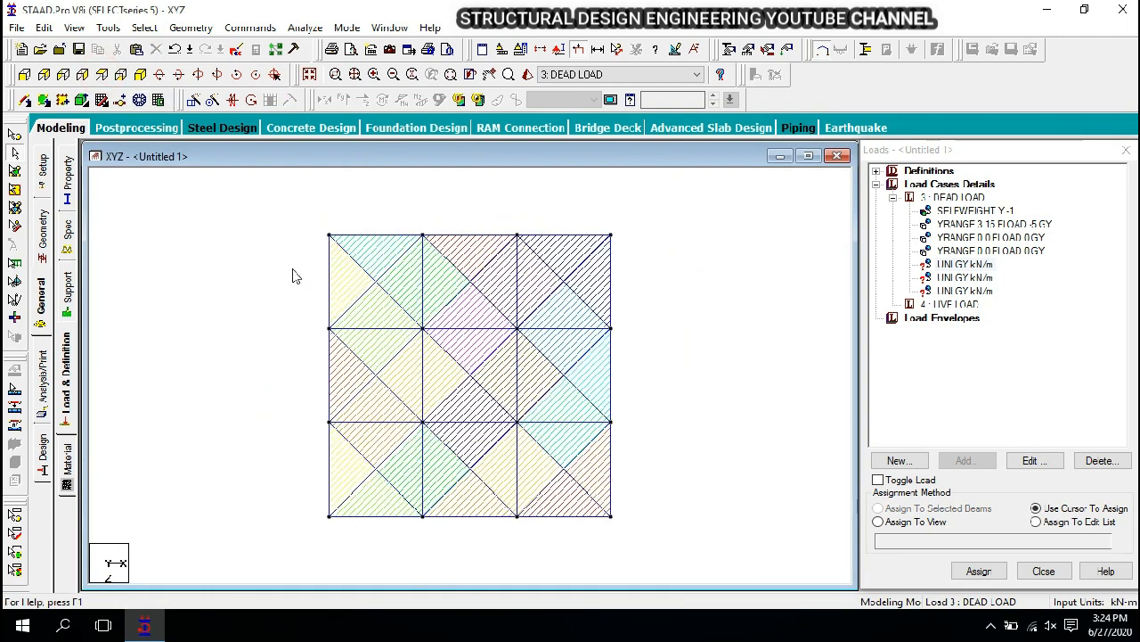
{"action": "left_click_drag", "start_coordinate": [288, 204], "coordinate": [709, 522]}
{"action": "left_click_drag", "start_coordinate": [276, 181], "coordinate": [340, 531], "text": "ctrl"}
{"action": "left_click_drag", "start_coordinate": [310, 504], "coordinate": [646, 569], "text": "ctrl"}
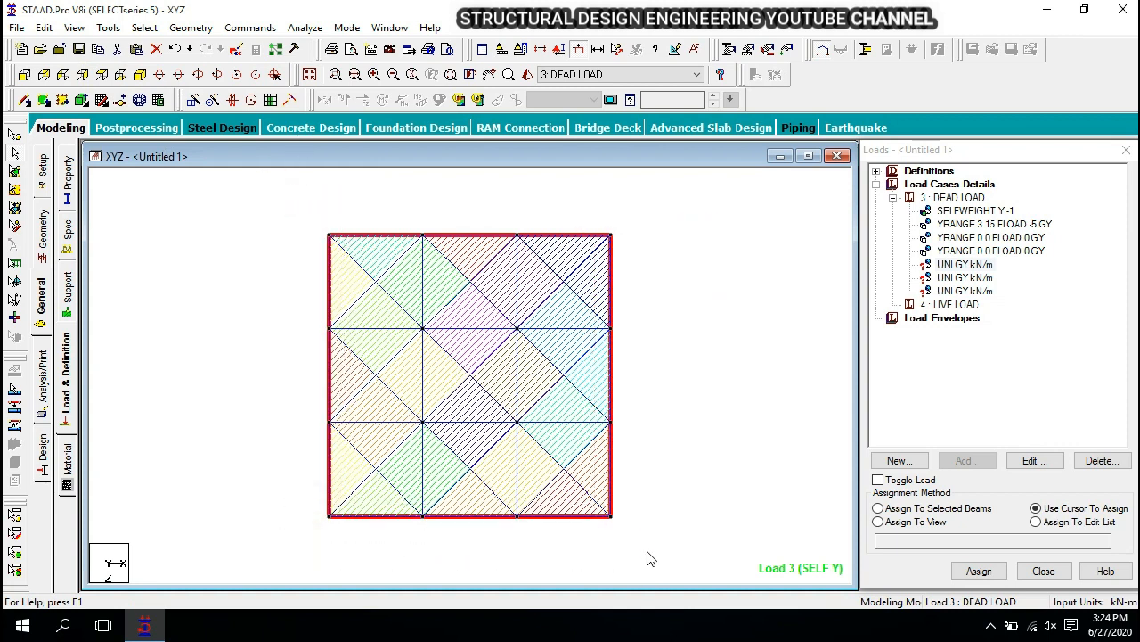
- Set the first UNI GY member load of DEAD LOAD to W1 = -12.5 kN/m and apply the change
{"action": "double_click", "coordinate": [959, 264]}
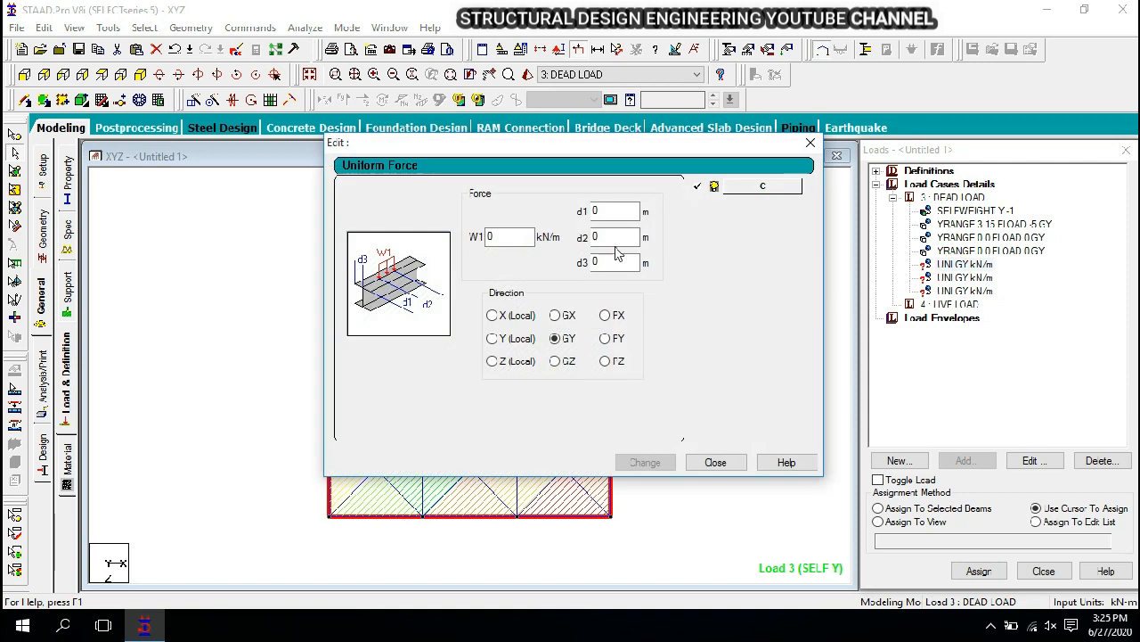
{"action": "left_click", "coordinate": [518, 241]}
{"action": "left_click_drag", "start_coordinate": [518, 242], "coordinate": [472, 228]}
{"action": "type", "text": "-12.5"}
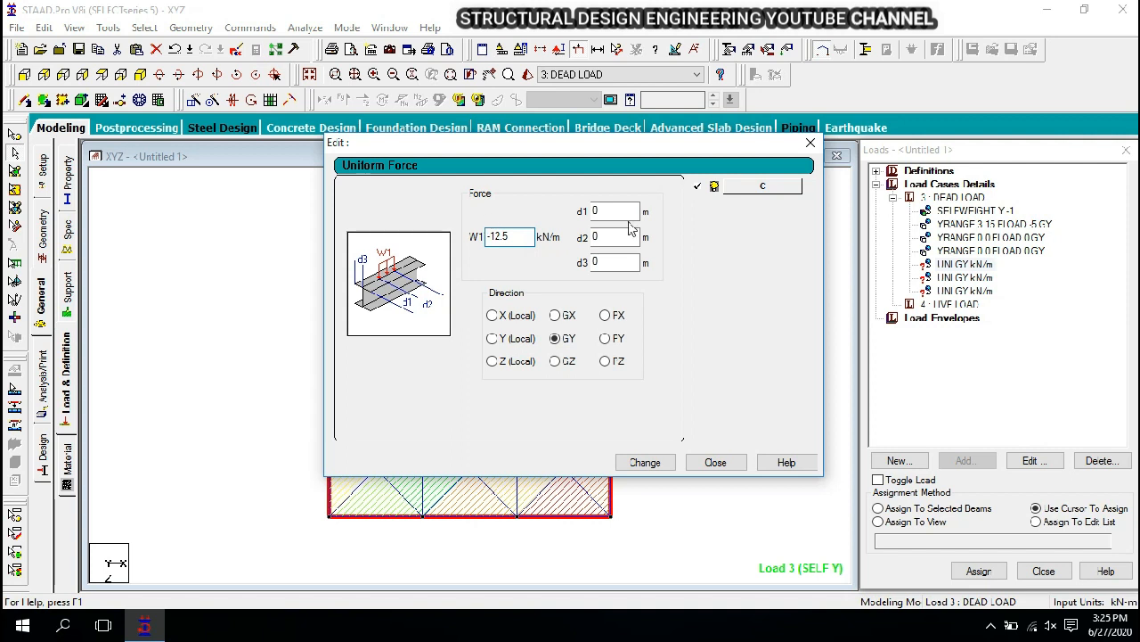
{"action": "left_click", "coordinate": [651, 460]}
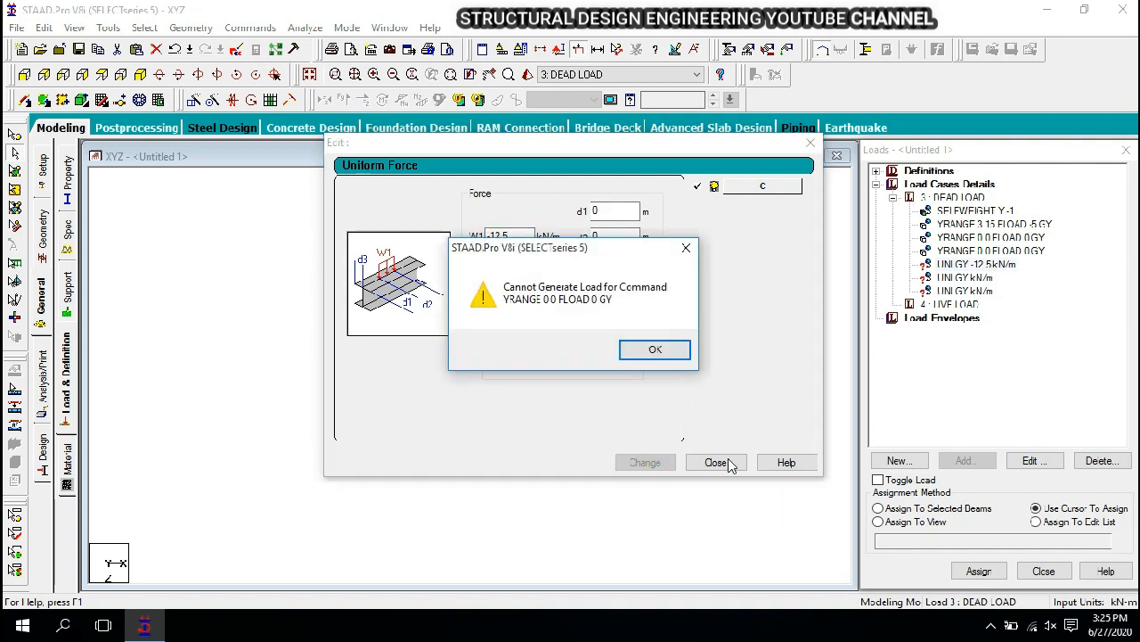
{"action": "left_click", "coordinate": [664, 353]}
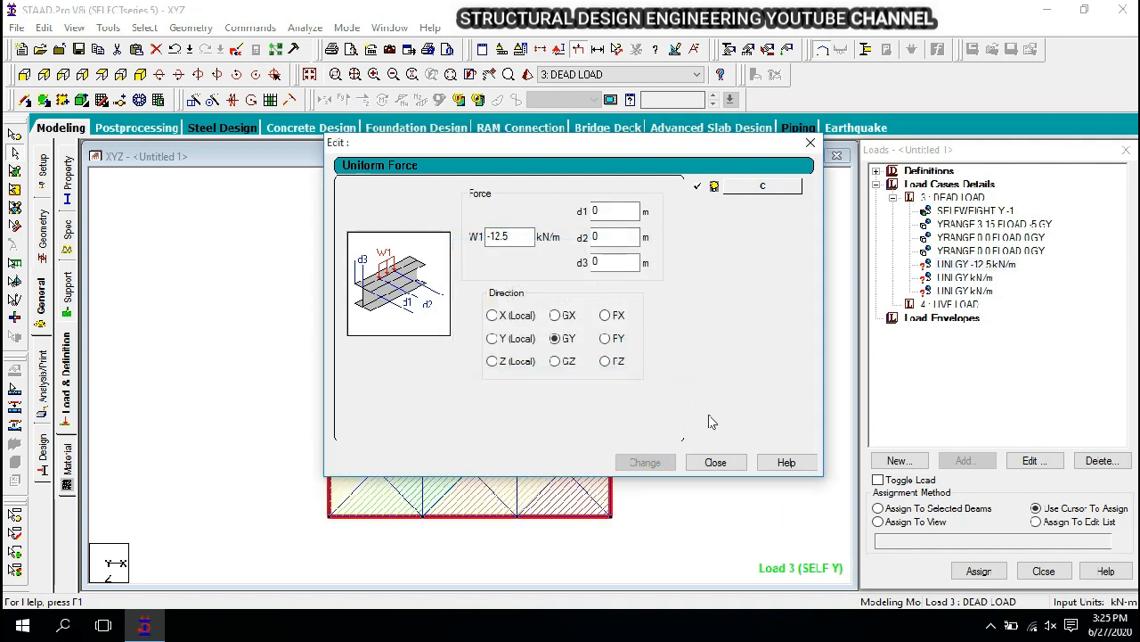
{"action": "left_click", "coordinate": [716, 462]}
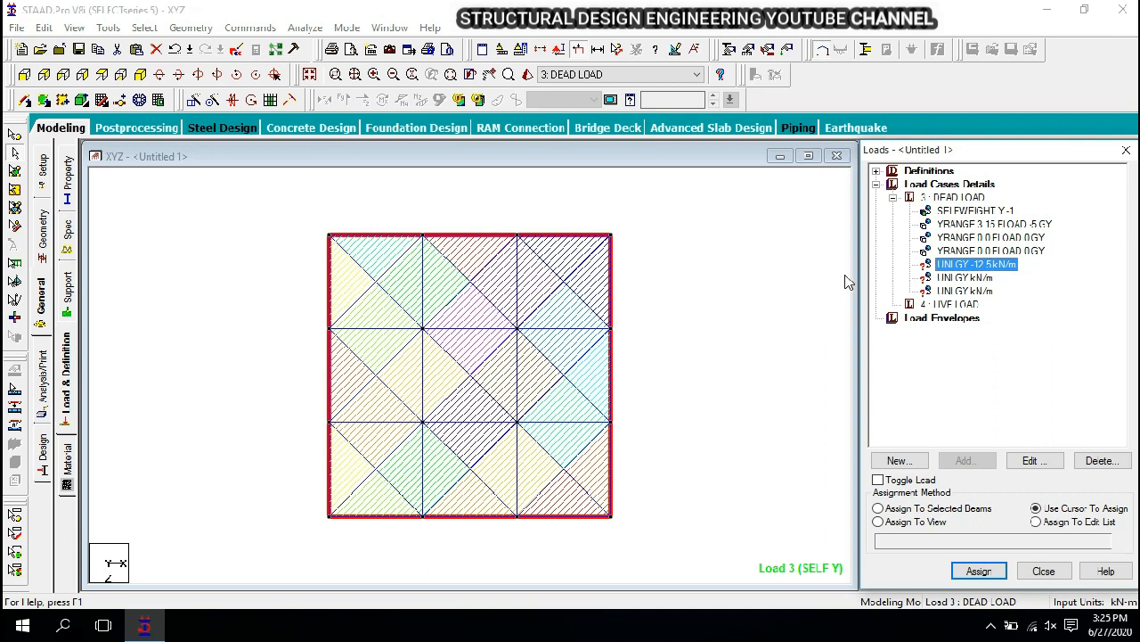
- Assign the UNI GY -12.5 kN/m load to the selected perimeter beams, checking the selection in isometric view
{"action": "left_click", "coordinate": [878, 507]}
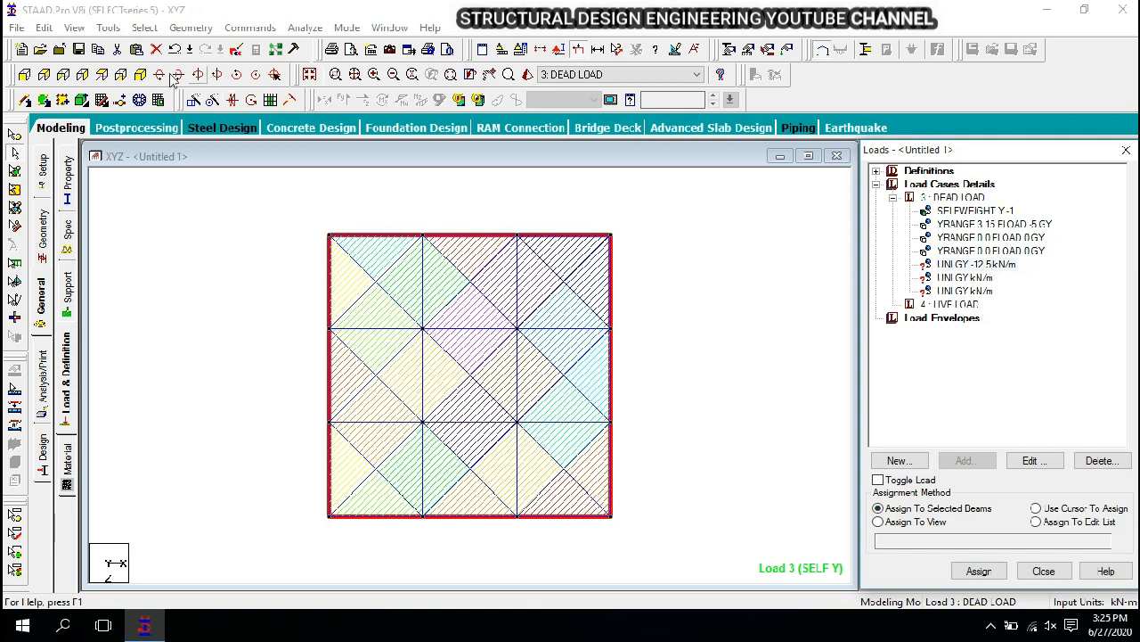
{"action": "left_click", "coordinate": [143, 75]}
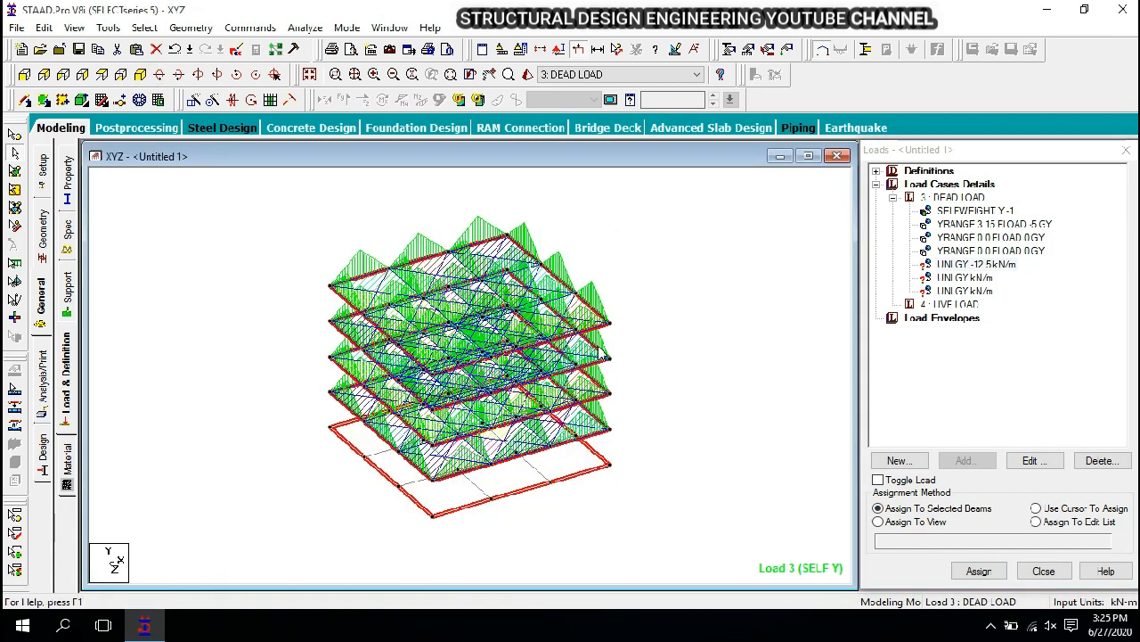
{"action": "left_click", "coordinate": [979, 570]}
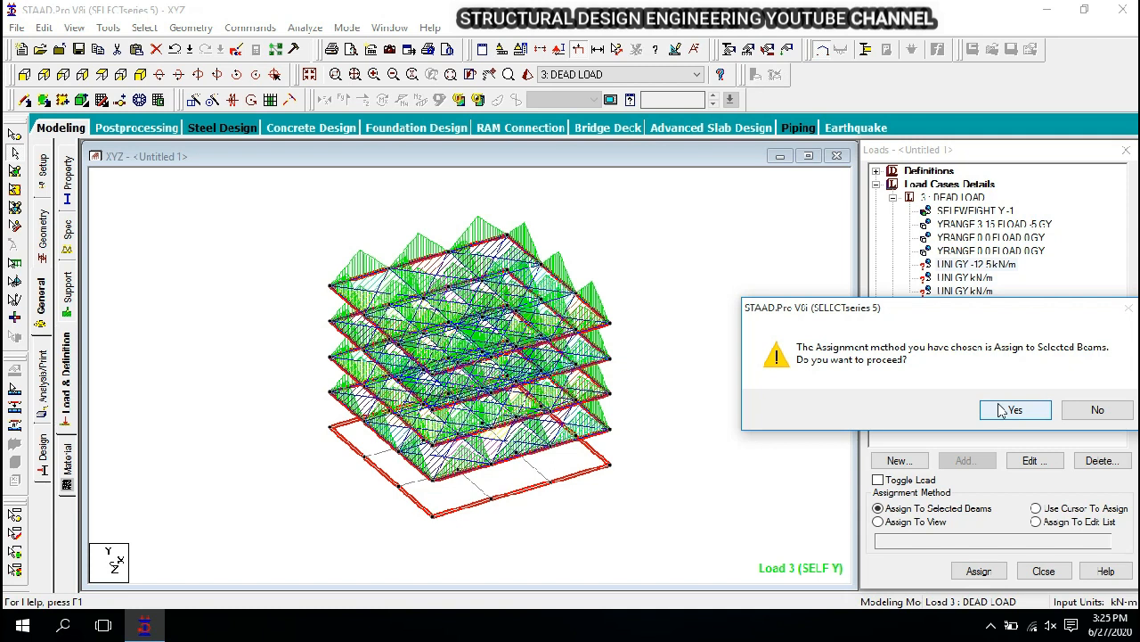
{"action": "left_click", "coordinate": [1000, 409]}
{"action": "left_click", "coordinate": [987, 266]}
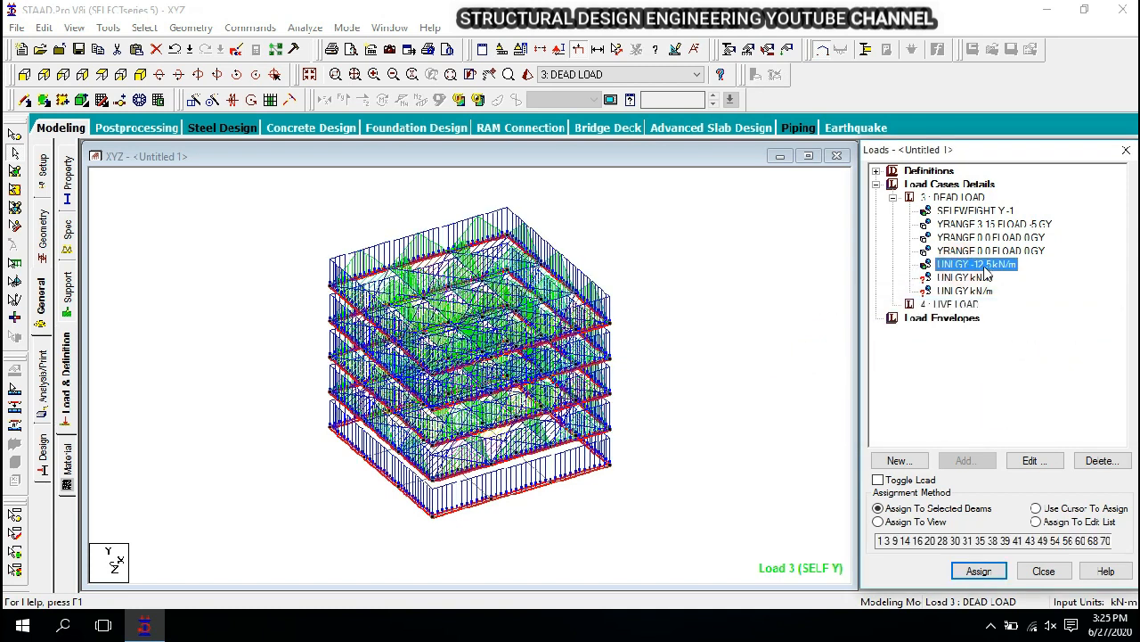
- In plan view, select only the interior beams of the five isolated levels, checking the selection in isometric view
{"action": "left_click", "coordinate": [100, 75]}
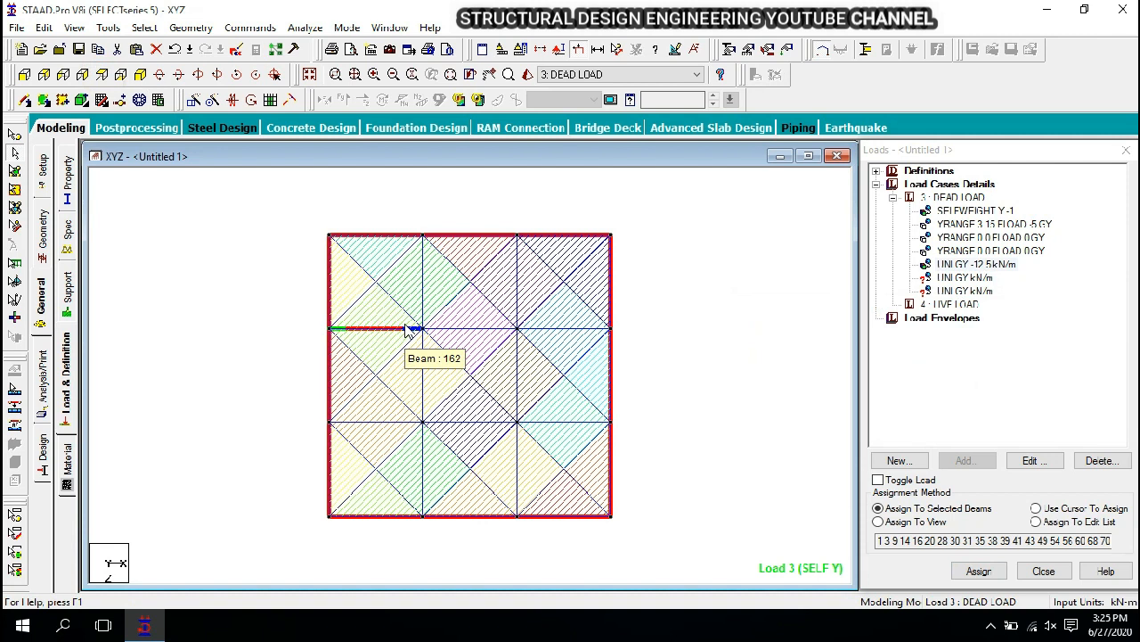
{"action": "left_click_drag", "start_coordinate": [341, 249], "coordinate": [589, 494]}
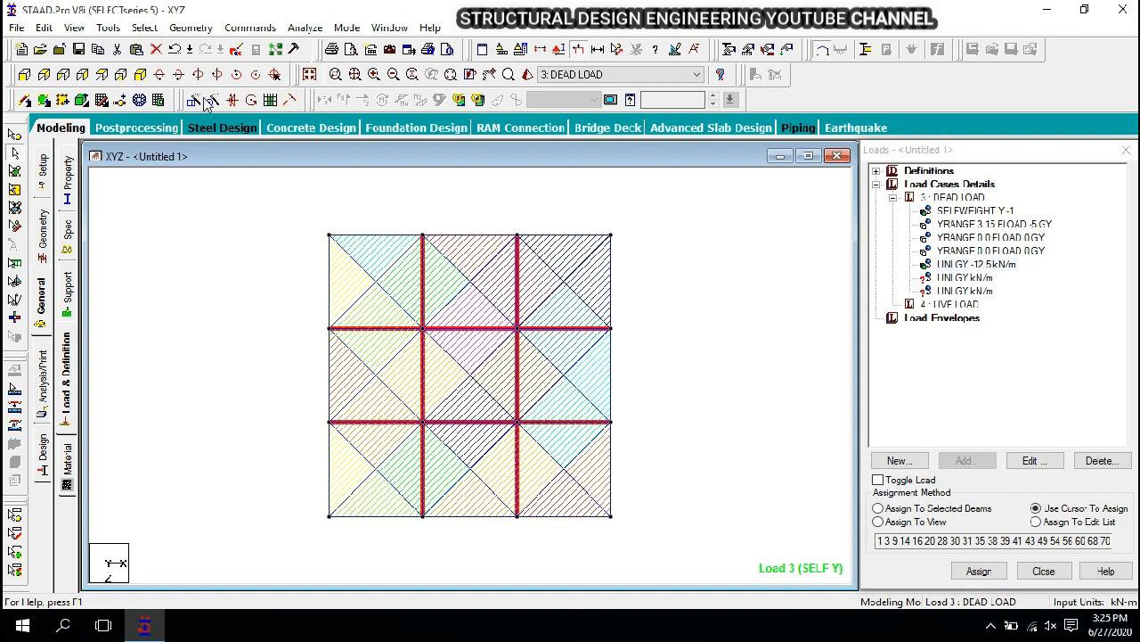
{"action": "left_click", "coordinate": [140, 75]}
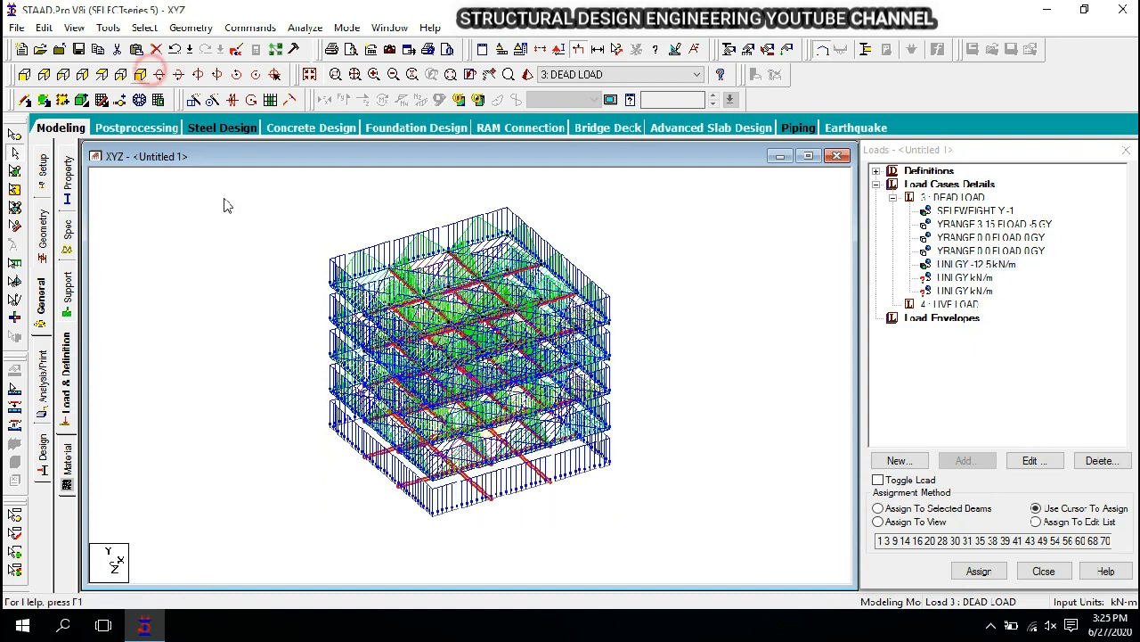
{"action": "left_click", "coordinate": [101, 75]}
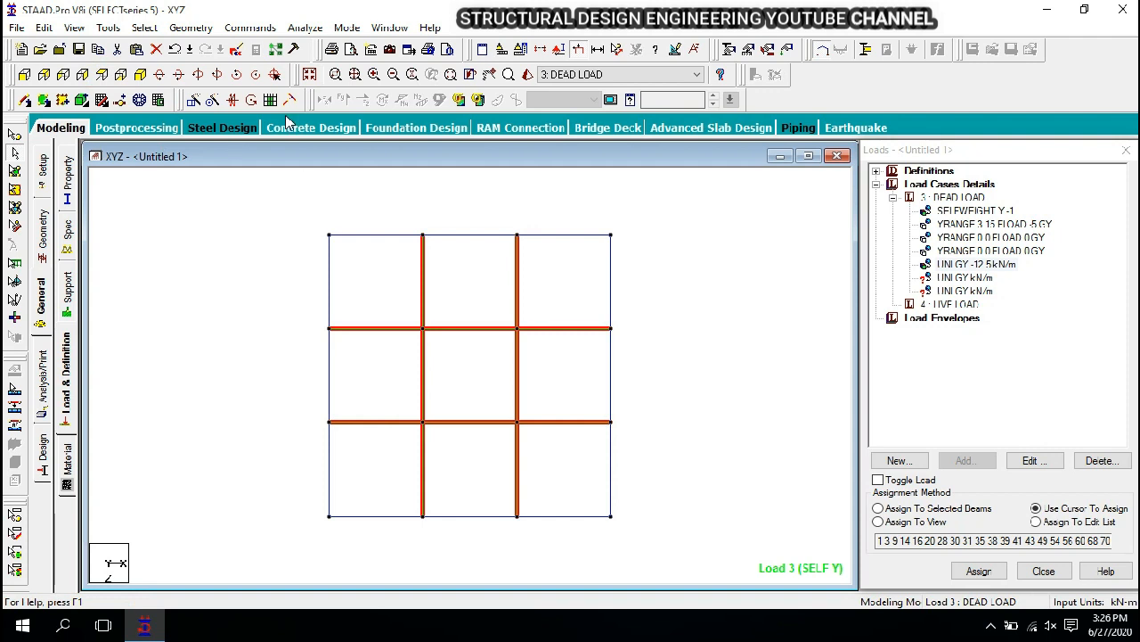
{"action": "left_click", "coordinate": [140, 74]}
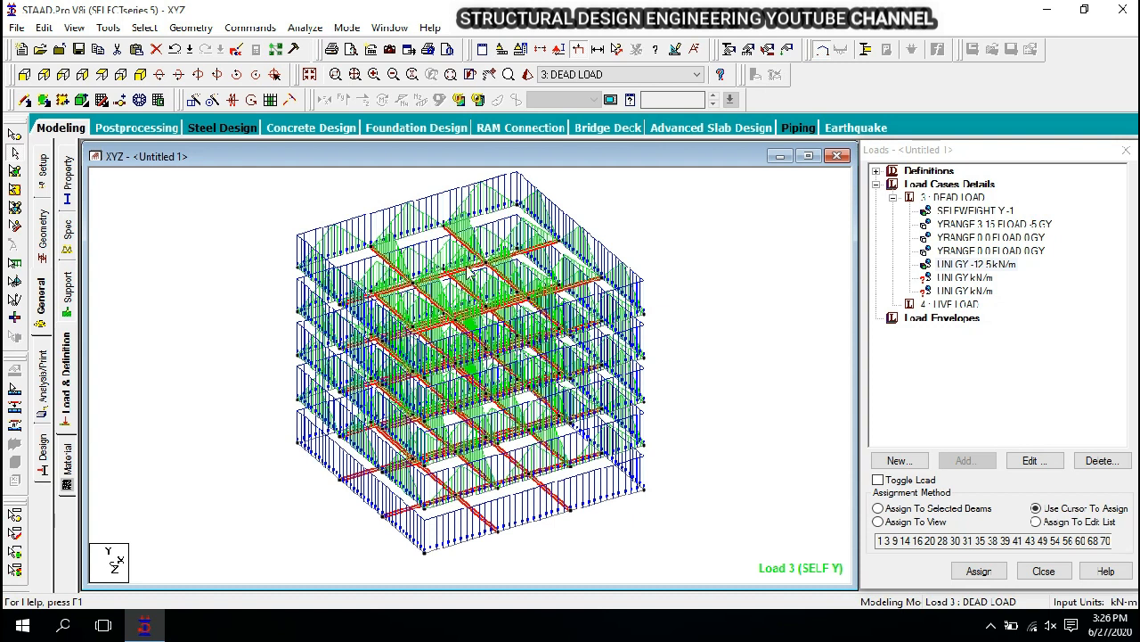
{"action": "scroll", "coordinate": [473, 321], "scroll_direction": "down", "scroll_amount": 1}
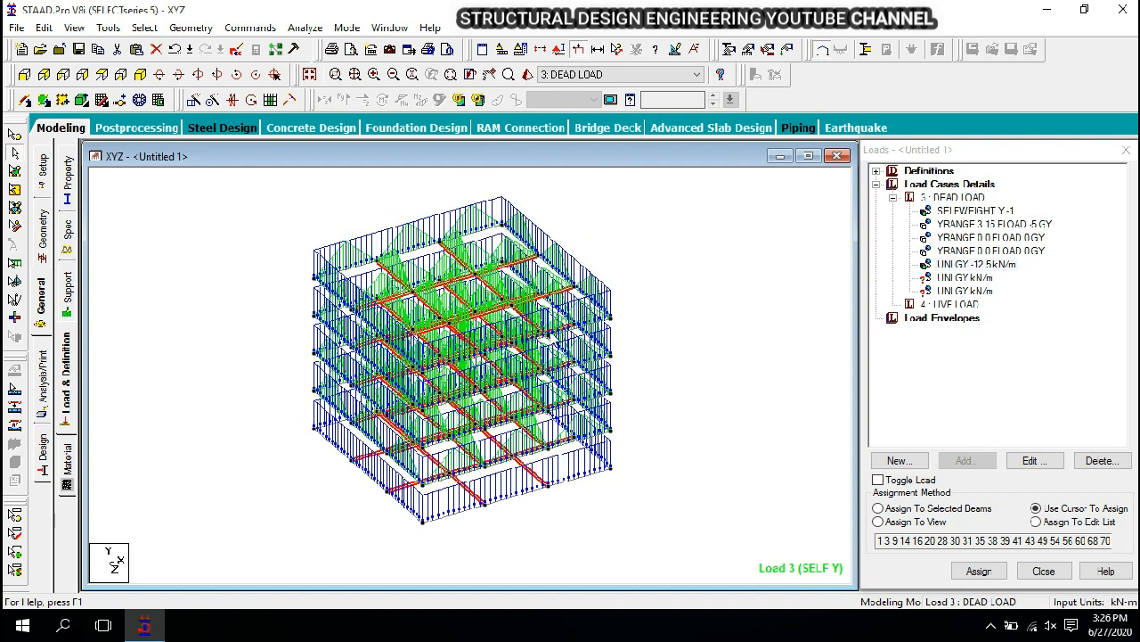
{"action": "left_click", "coordinate": [103, 75]}
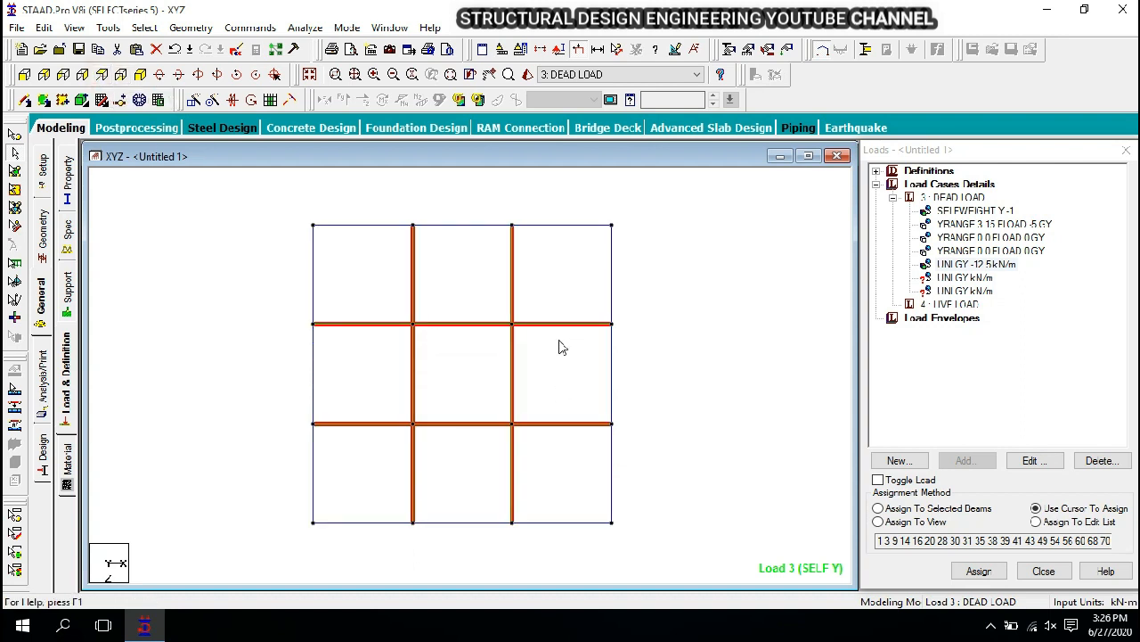
- Set the second UNI GY member load of DEAD LOAD to W1 = -7.5 kN/m and apply the change
{"action": "double_click", "coordinate": [989, 279]}
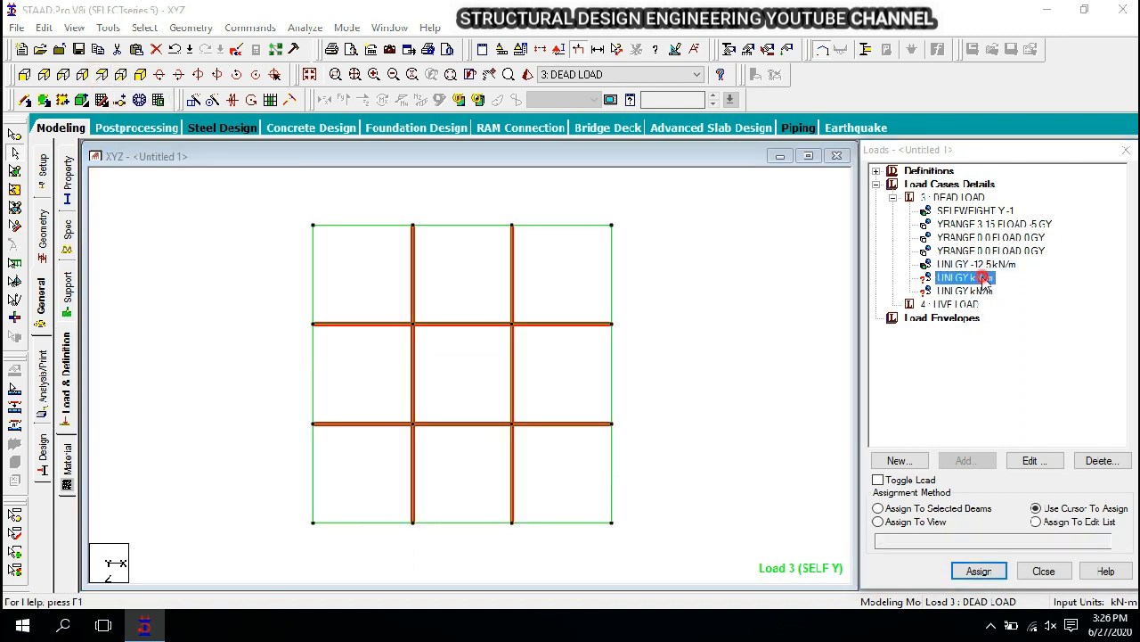
{"action": "left_click_drag", "start_coordinate": [764, 142], "coordinate": [775, 145]}
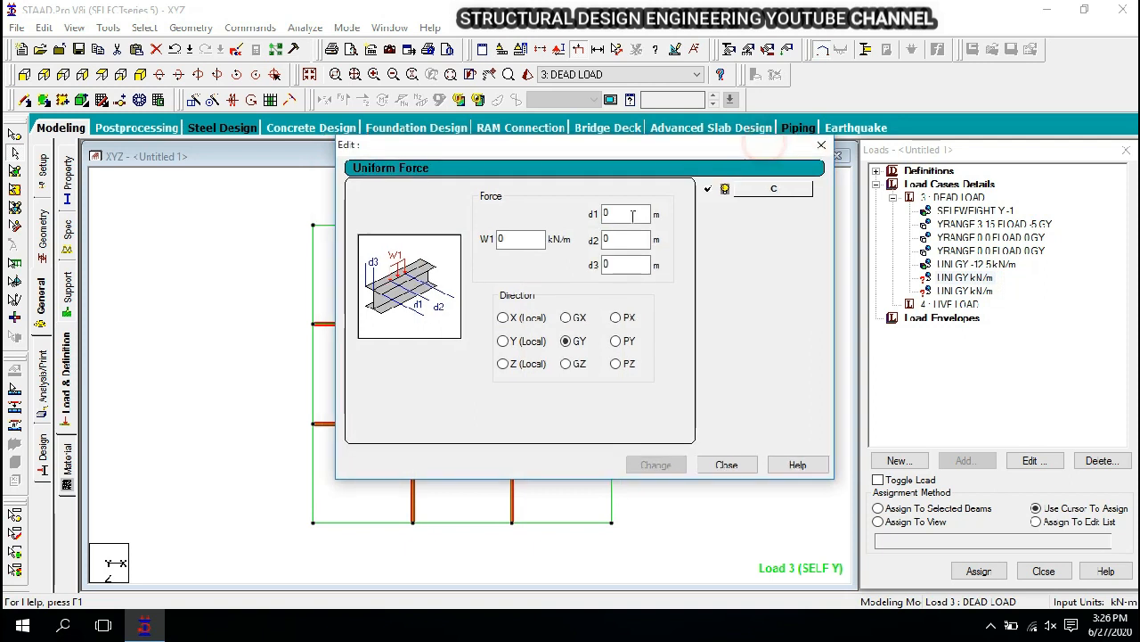
{"action": "double_click", "coordinate": [516, 239]}
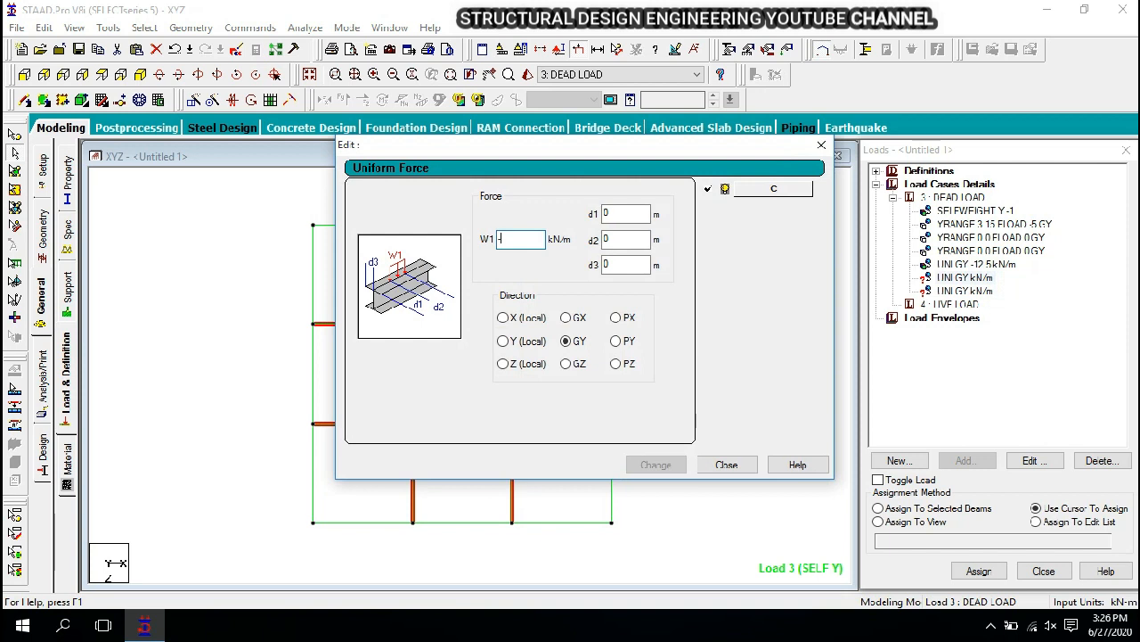
{"action": "type", "text": "-7"}
{"action": "key", "text": "BackSpace"}
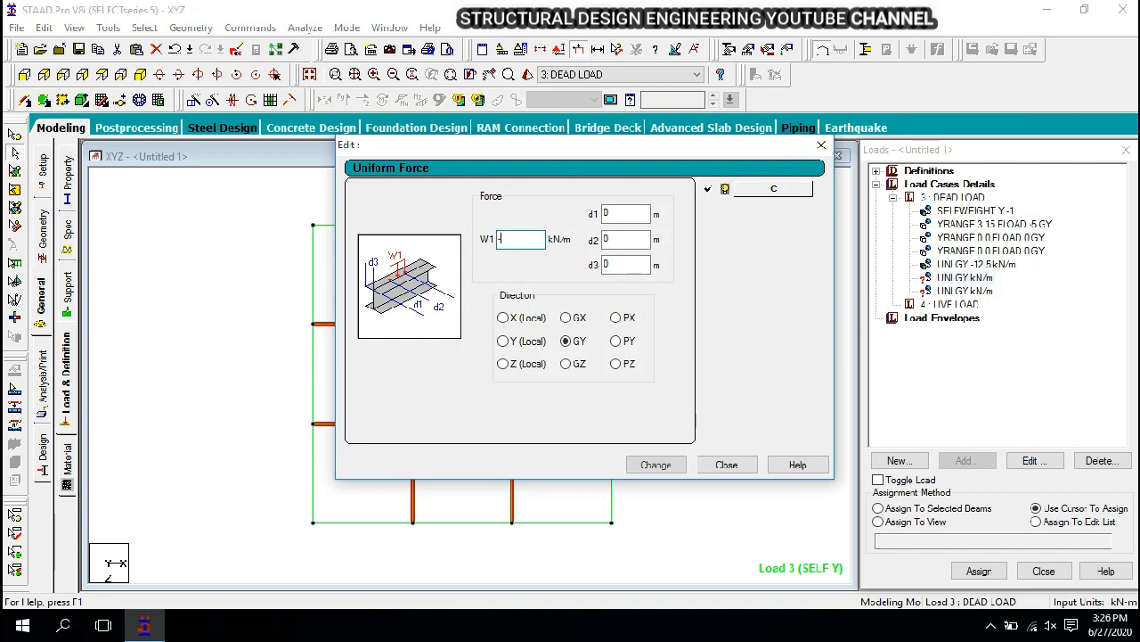
{"action": "type", "text": "7.5"}
{"action": "left_click", "coordinate": [665, 463]}
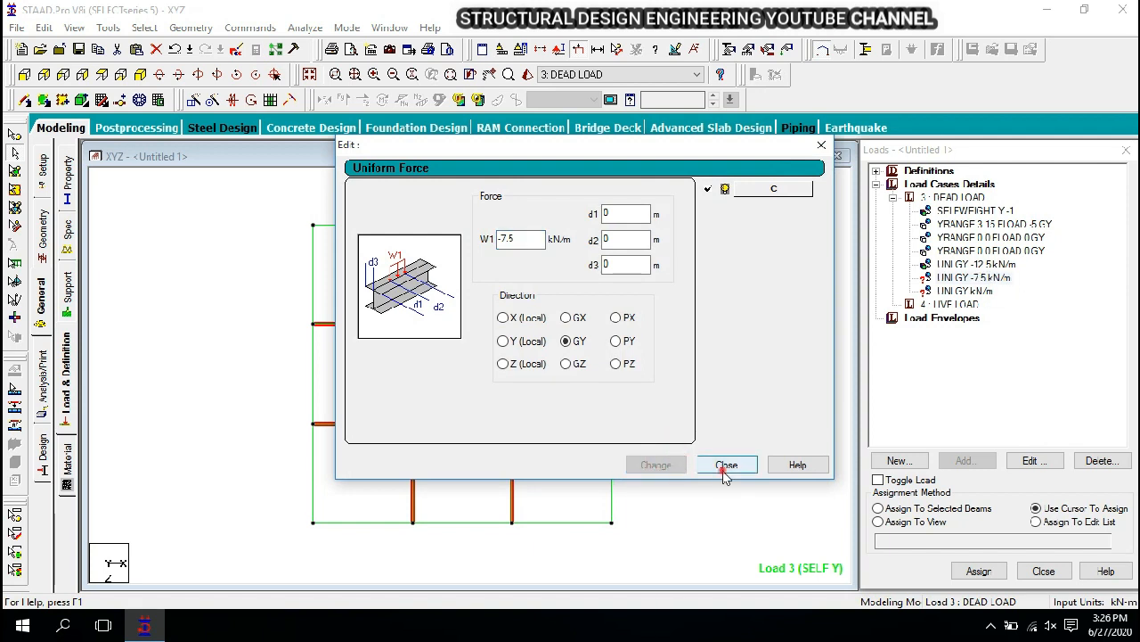
{"action": "left_click", "coordinate": [724, 465]}
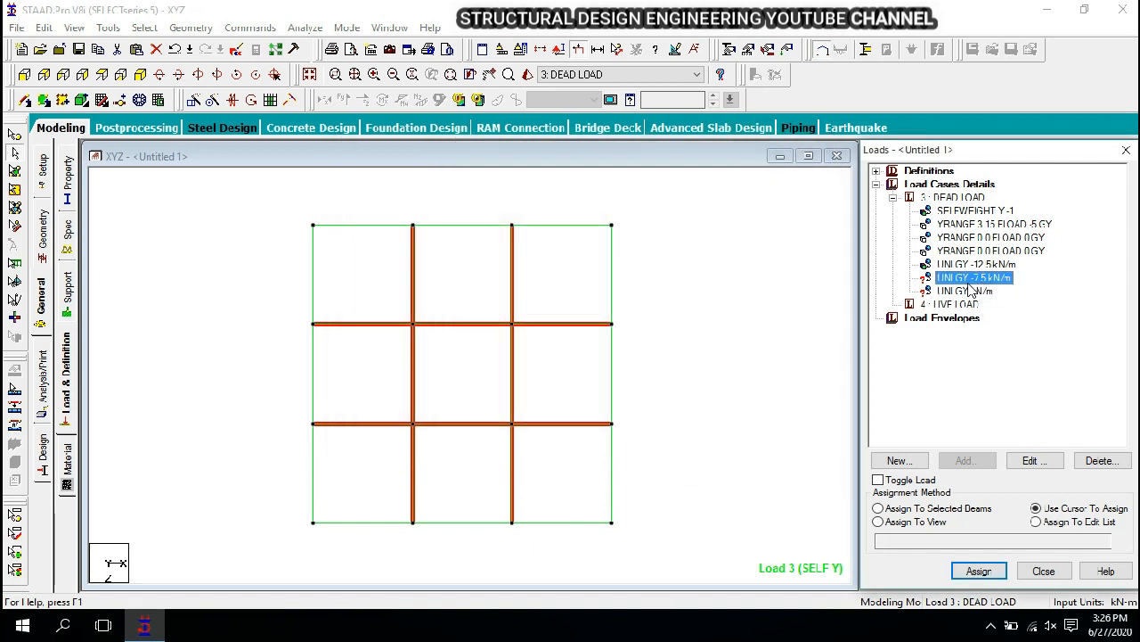
- Assign the UNI GY -7.5 kN/m load to the selected interior beams and check it in isometric view
{"action": "left_click", "coordinate": [902, 508]}
{"action": "left_click", "coordinate": [979, 569]}
{"action": "left_click", "coordinate": [947, 408]}
{"action": "left_click", "coordinate": [142, 74]}
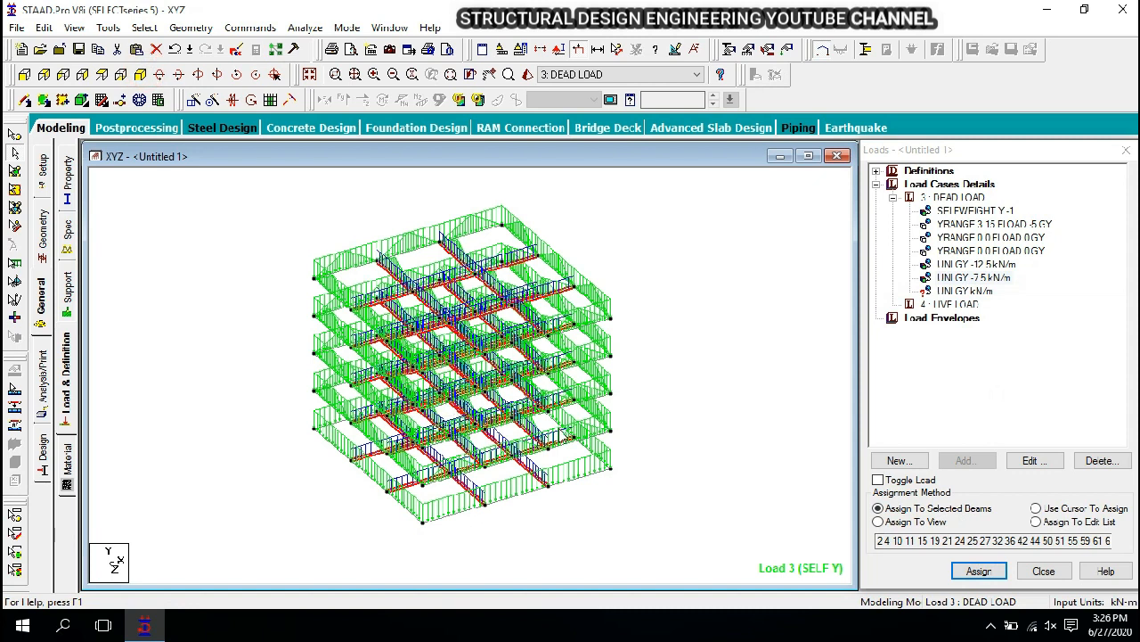
{"action": "scroll", "coordinate": [410, 392], "scroll_direction": "down", "scroll_amount": 2}
- Restore the whole structure, select the roof-level beams in front view and isolate them in a new view
{"action": "left_click", "coordinate": [310, 75]}
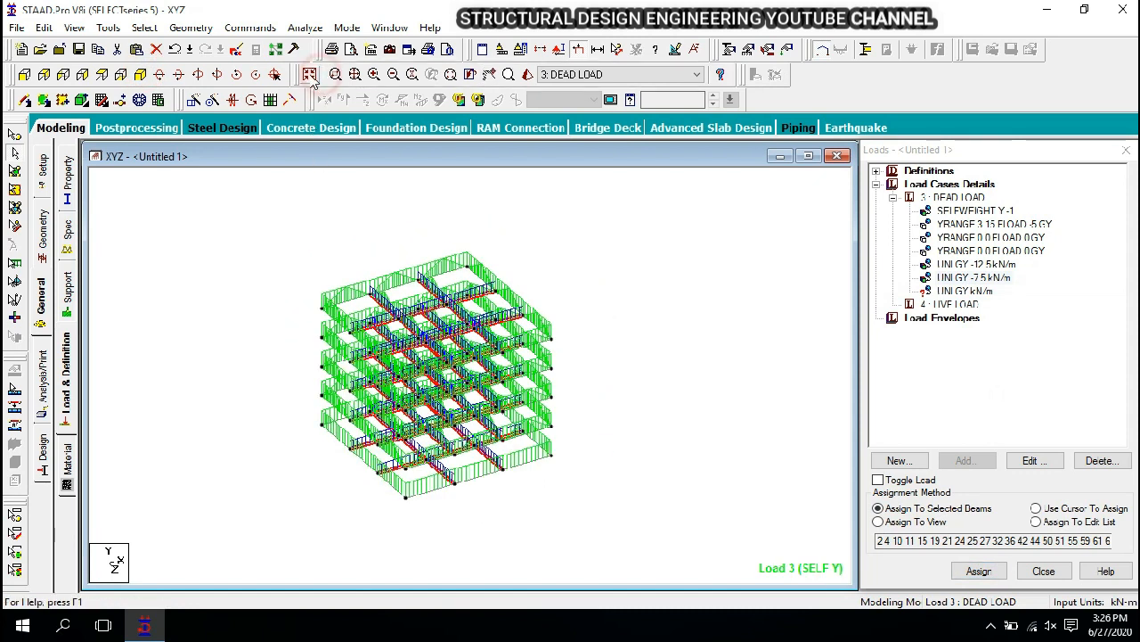
{"action": "left_click", "coordinate": [25, 74]}
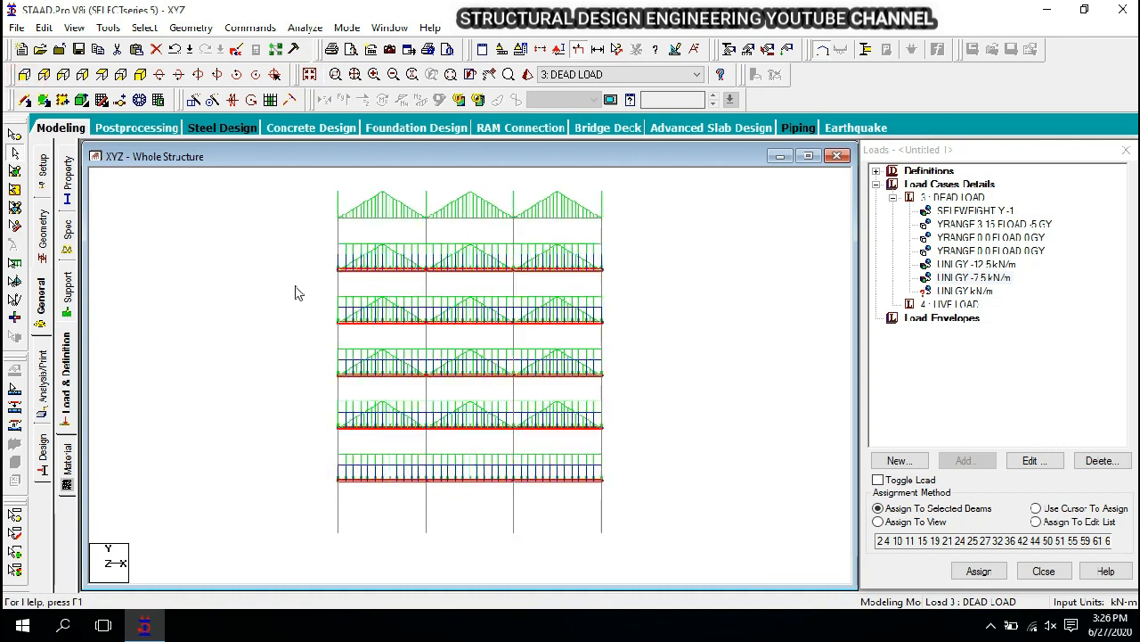
{"action": "left_click", "coordinate": [321, 198]}
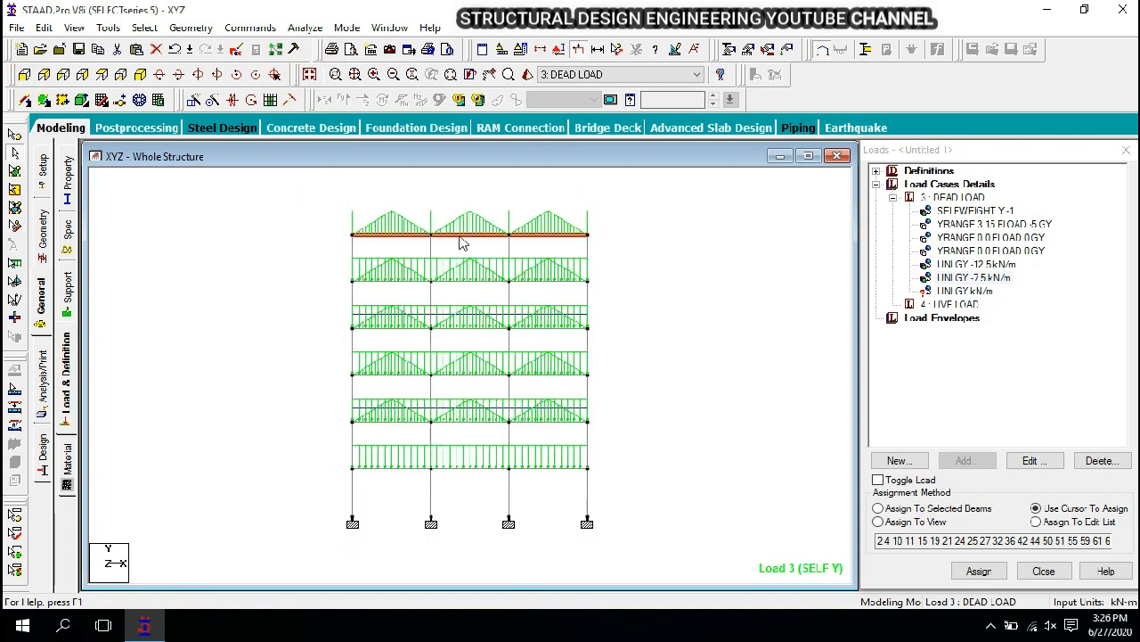
{"action": "right_click", "coordinate": [729, 225]}
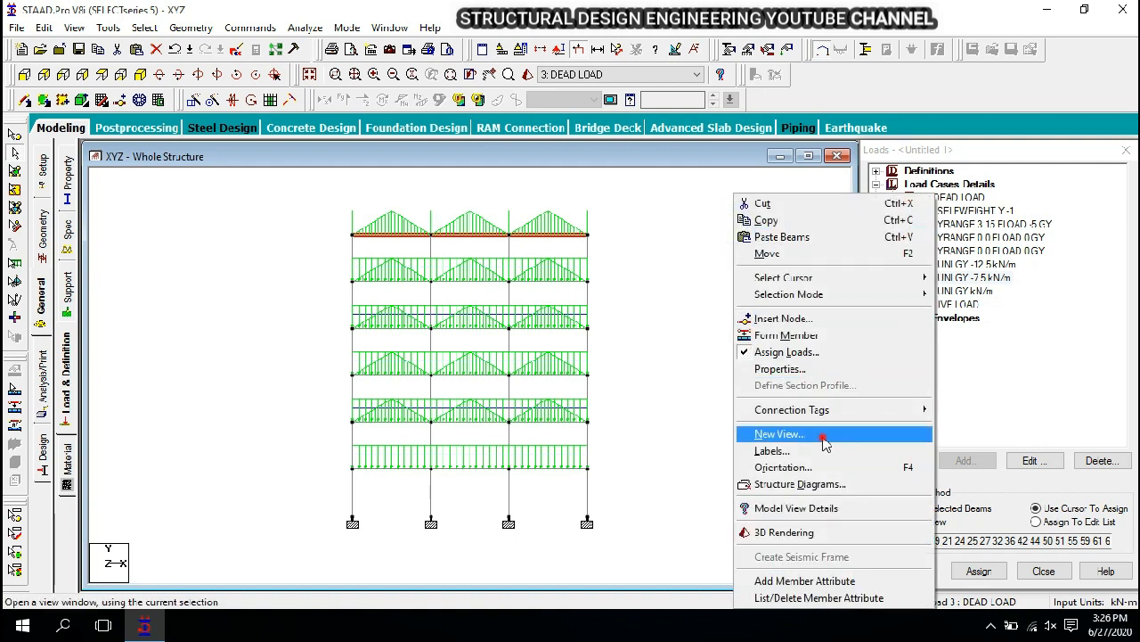
{"action": "left_click", "coordinate": [784, 434]}
{"action": "left_click", "coordinate": [670, 293]}
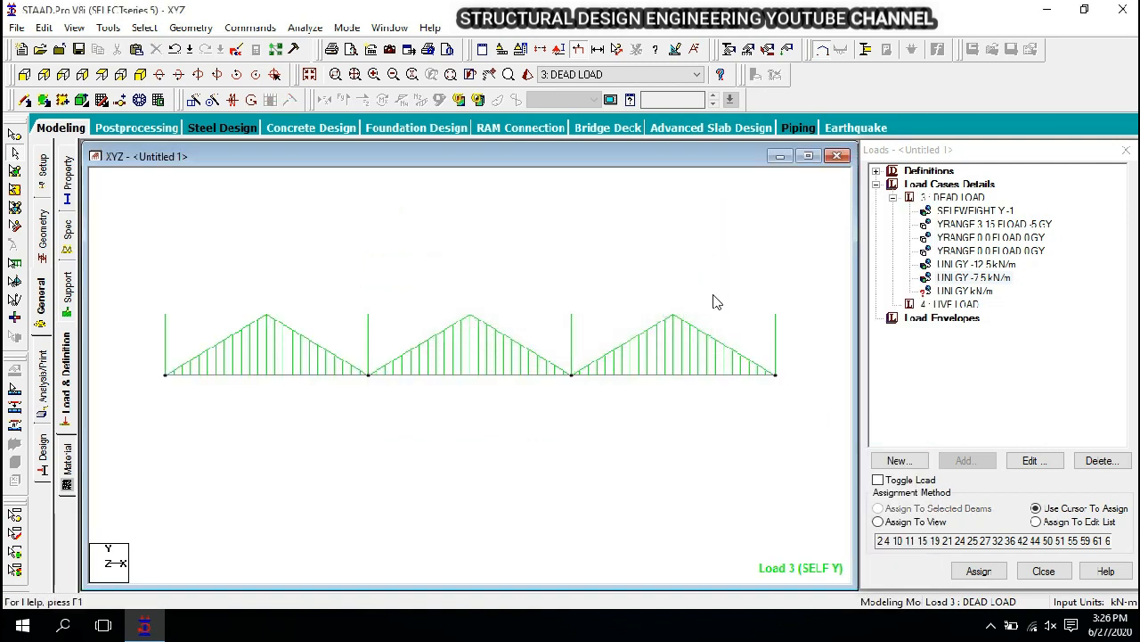
- In plan view, select the perimeter beams along all four outer edges of the roof
{"action": "left_click", "coordinate": [101, 75]}
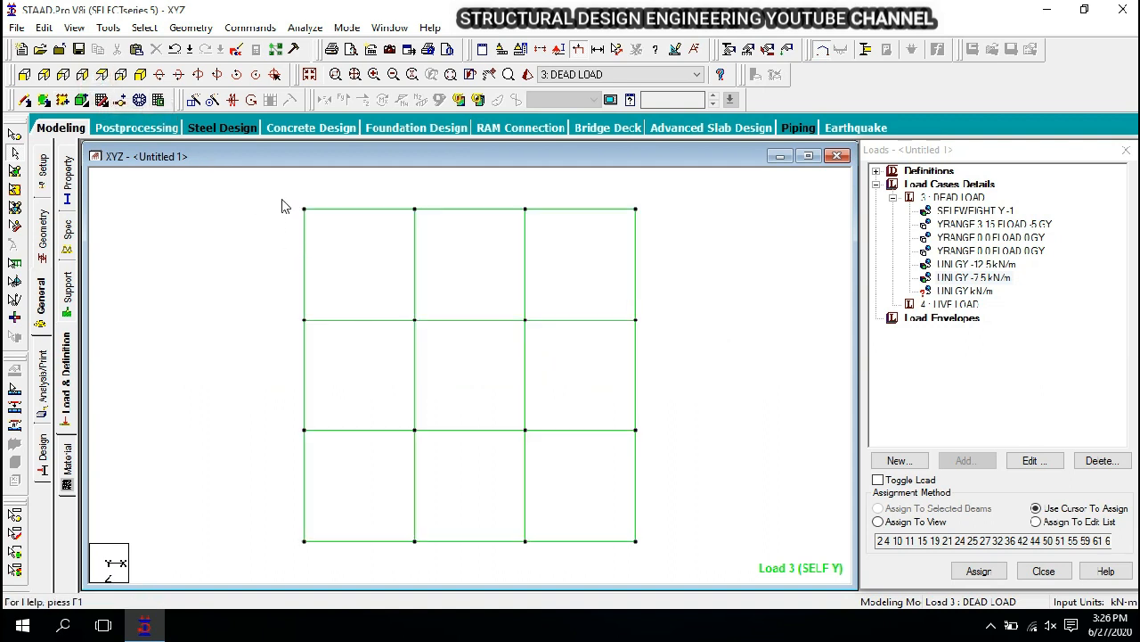
{"action": "left_click_drag", "start_coordinate": [276, 186], "coordinate": [319, 548]}
{"action": "left_click_drag", "start_coordinate": [272, 189], "coordinate": [688, 224]}
{"action": "left_click_drag", "start_coordinate": [626, 191], "coordinate": [709, 579]}
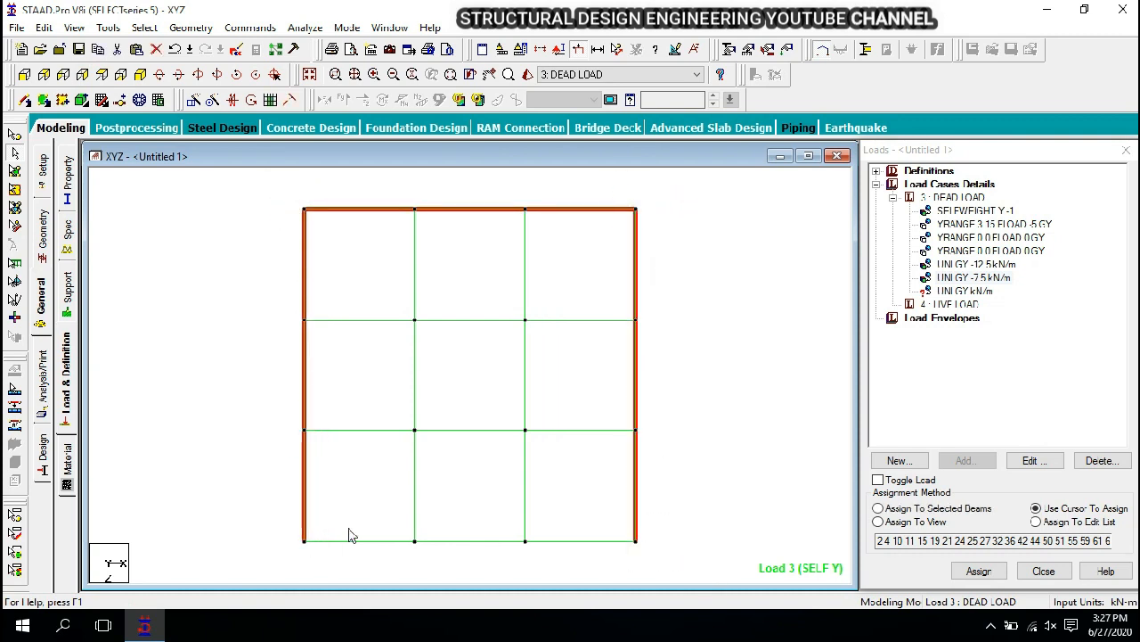
{"action": "left_click_drag", "start_coordinate": [272, 537], "coordinate": [647, 564]}
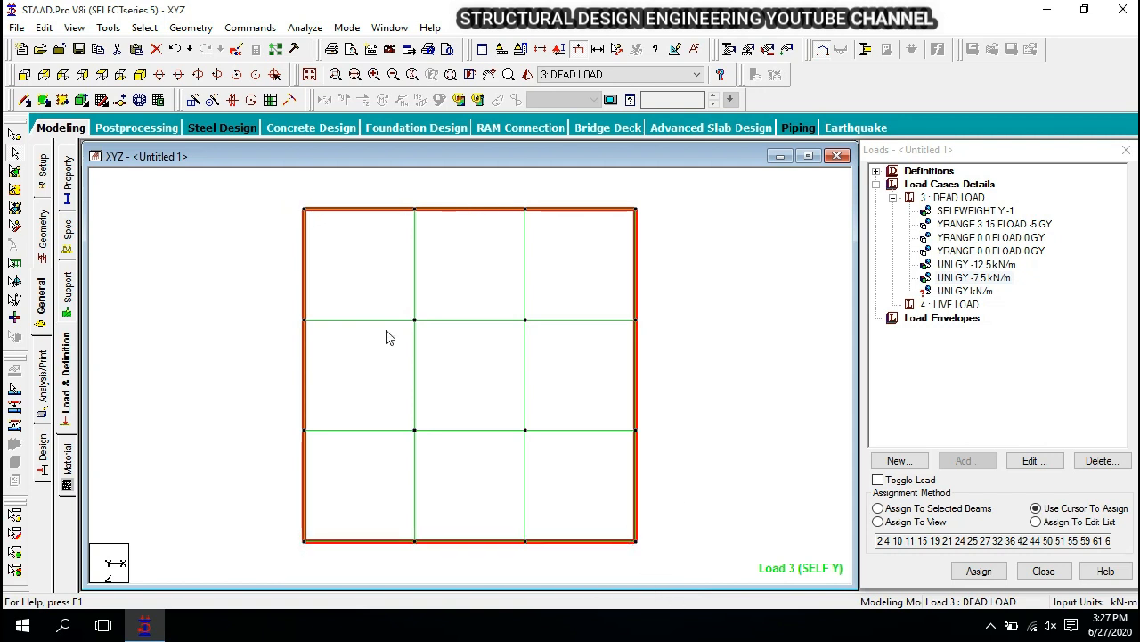
- Set the third UNI GY member load of DEAD LOAD to W1 = -5 kN/m and apply the change
{"action": "double_click", "coordinate": [965, 290]}
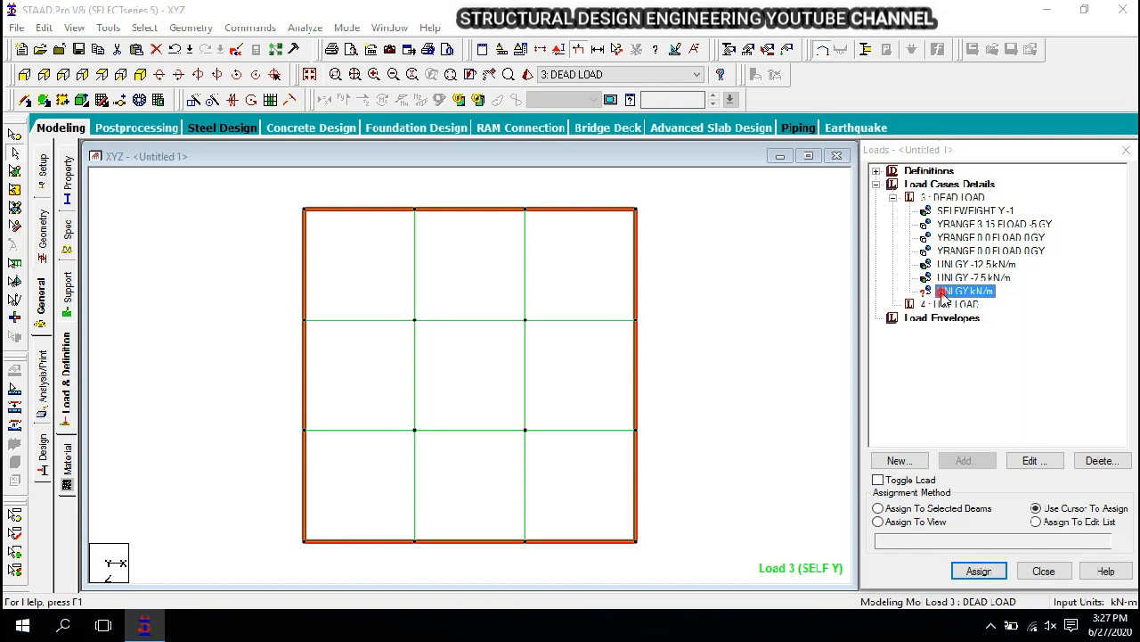
{"action": "double_click", "coordinate": [514, 239]}
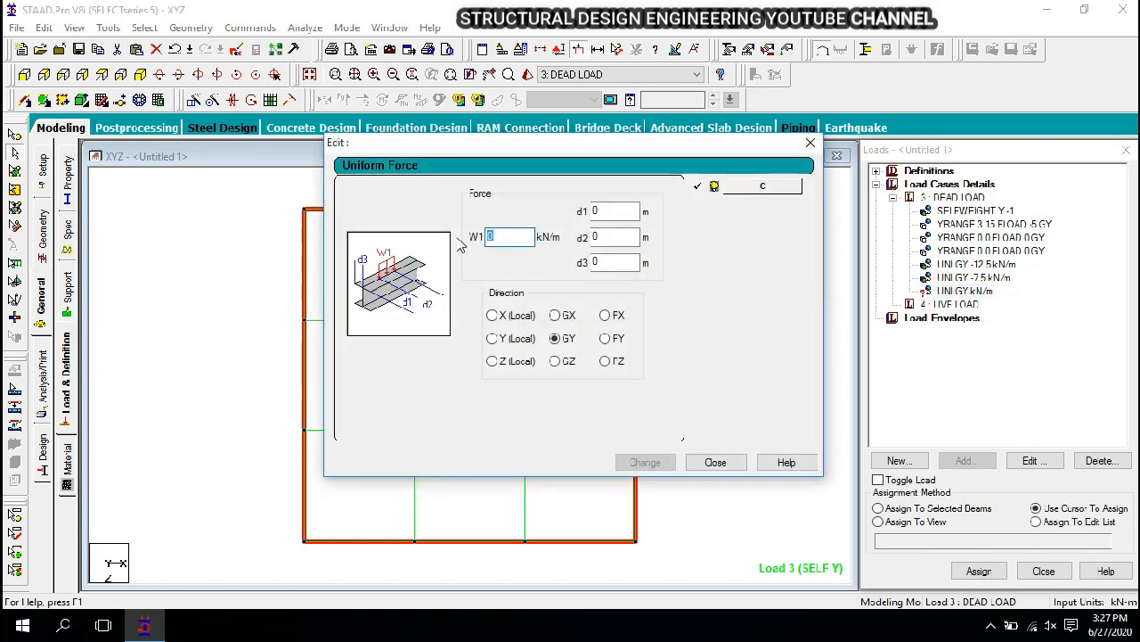
{"action": "type", "text": "-5"}
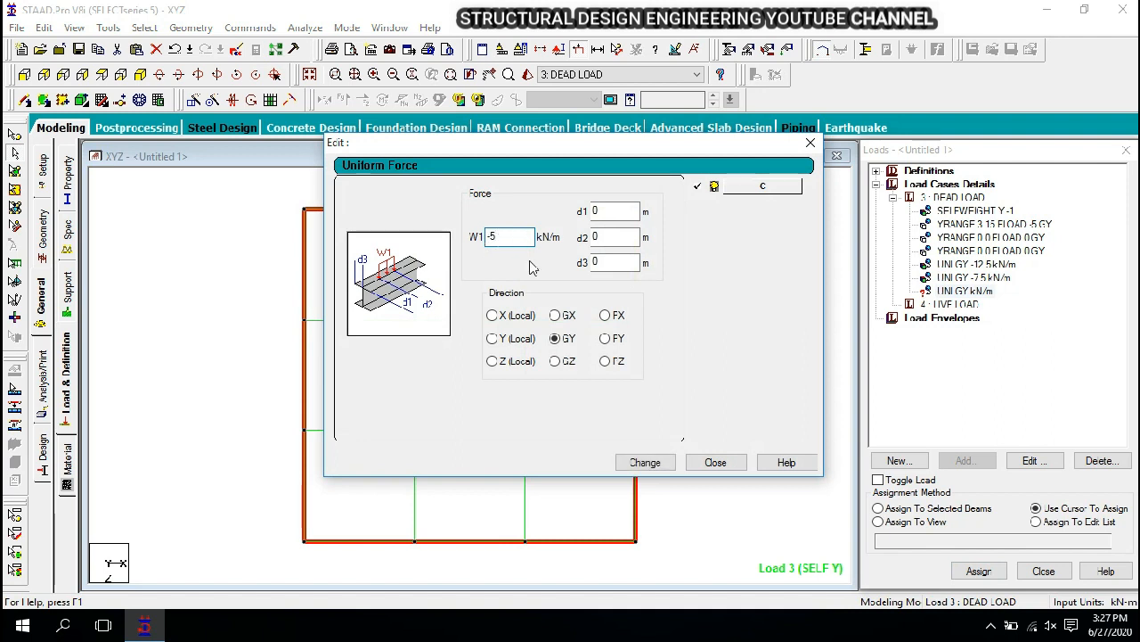
{"action": "left_click", "coordinate": [645, 463]}
{"action": "left_click", "coordinate": [717, 463]}
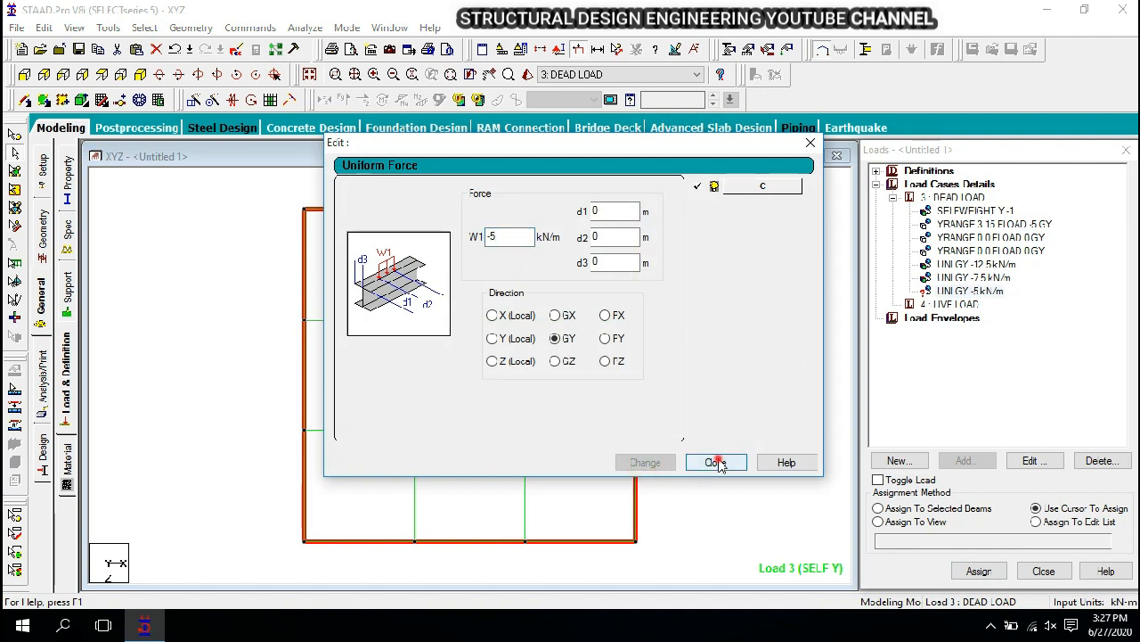
- Assign the UNI GY -5 kN/m load to the selected roof perimeter beams in isometric view
{"action": "left_click", "coordinate": [140, 74]}
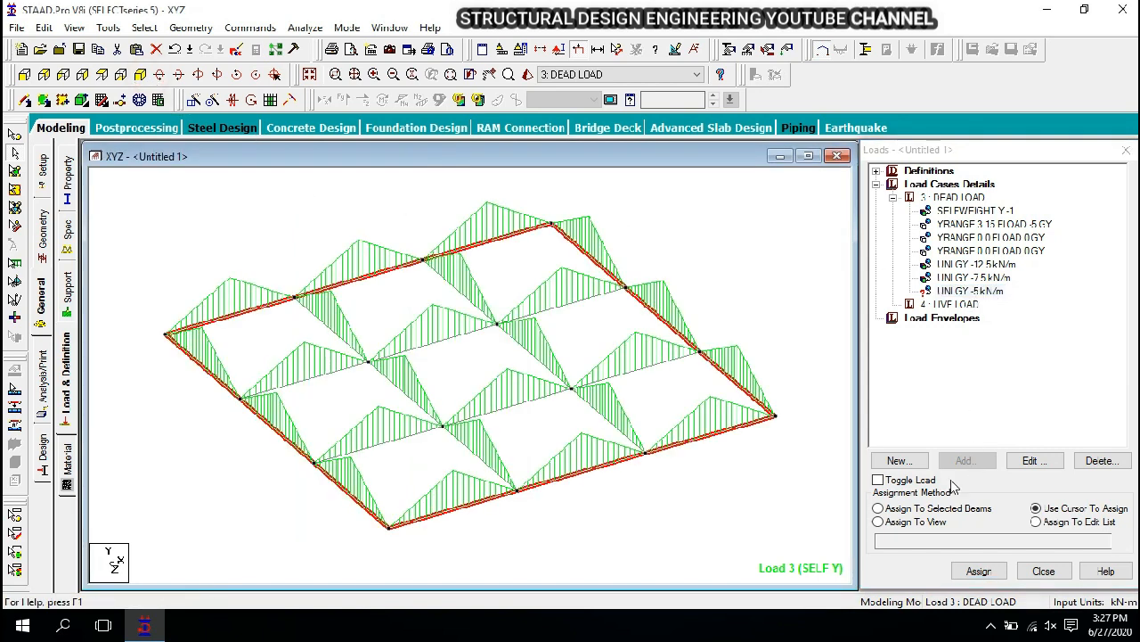
{"action": "left_click", "coordinate": [961, 292]}
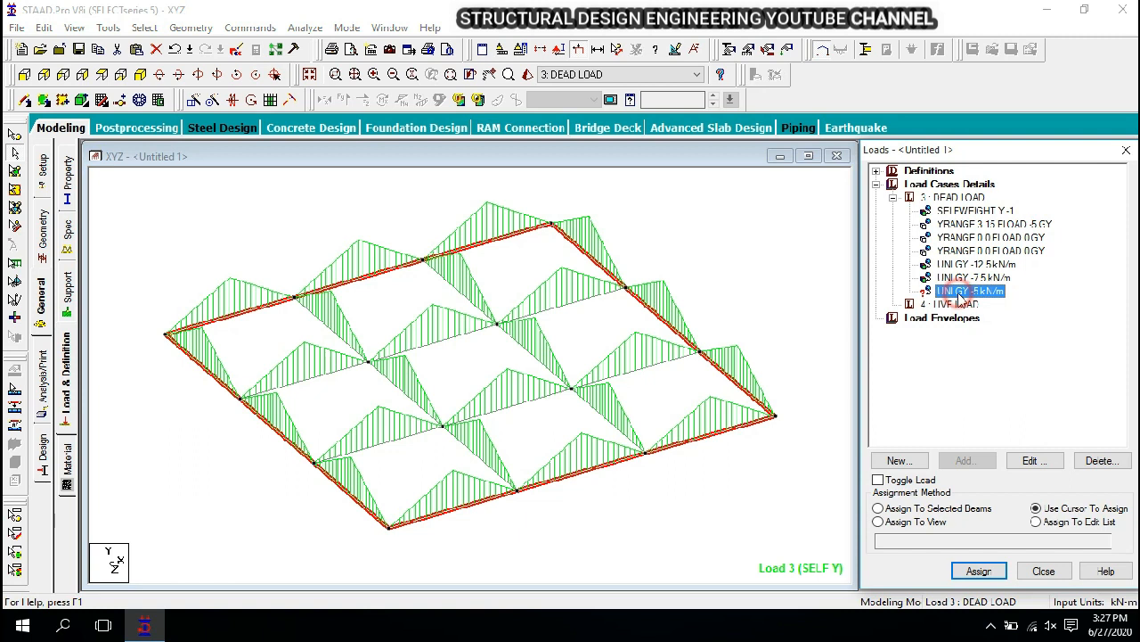
{"action": "double_click", "coordinate": [980, 292]}
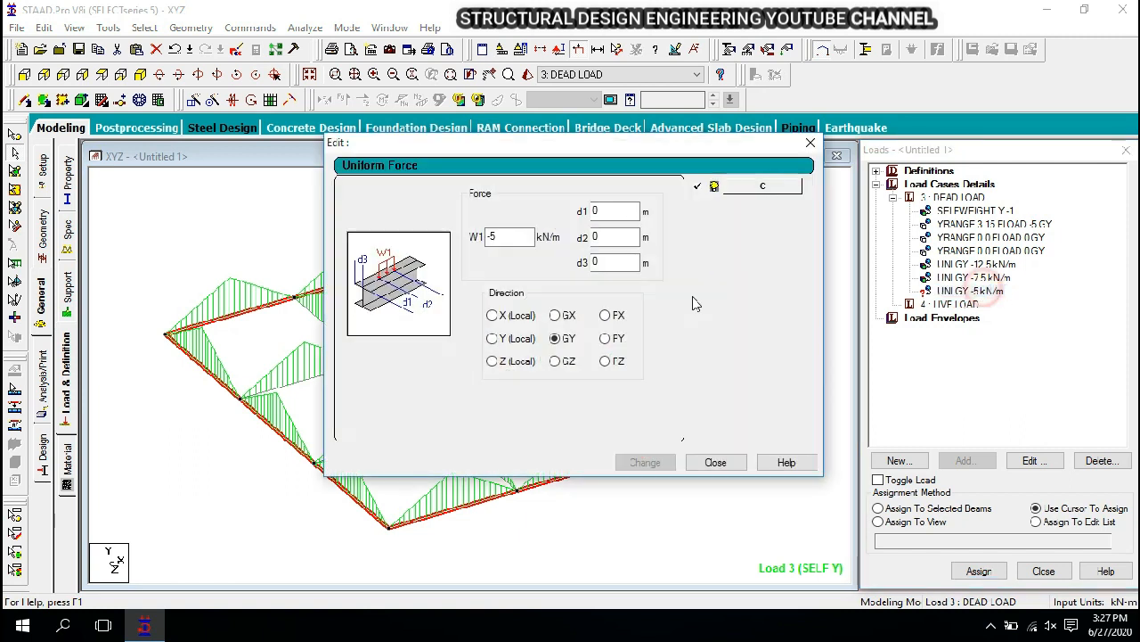
{"action": "left_click", "coordinate": [808, 145]}
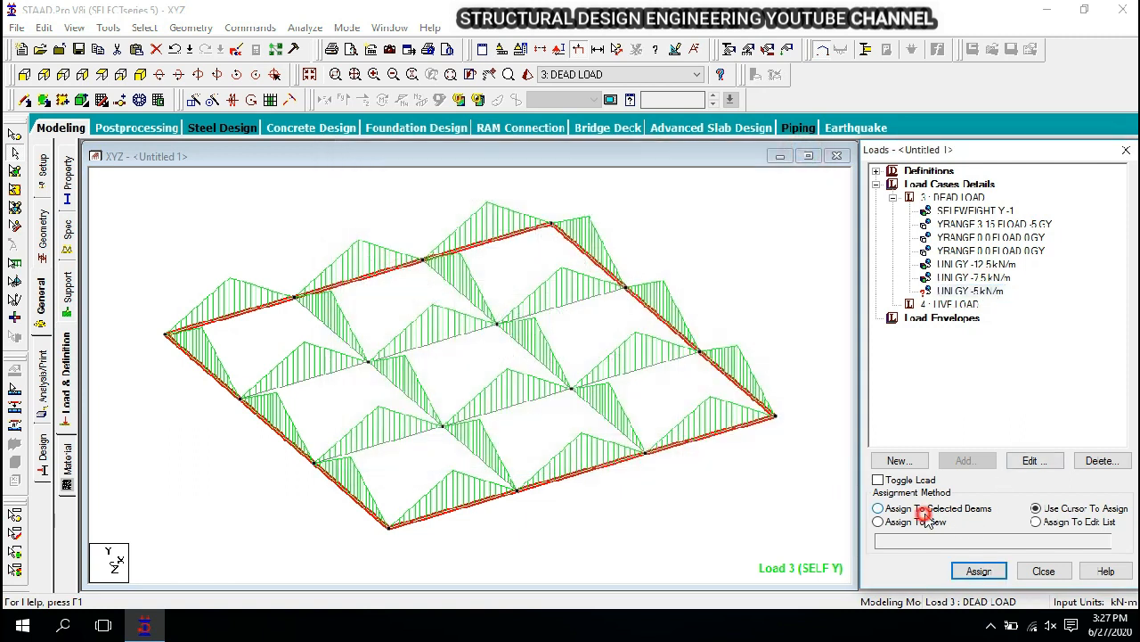
{"action": "left_click", "coordinate": [927, 510]}
{"action": "left_click", "coordinate": [996, 571]}
{"action": "left_click", "coordinate": [1025, 410]}
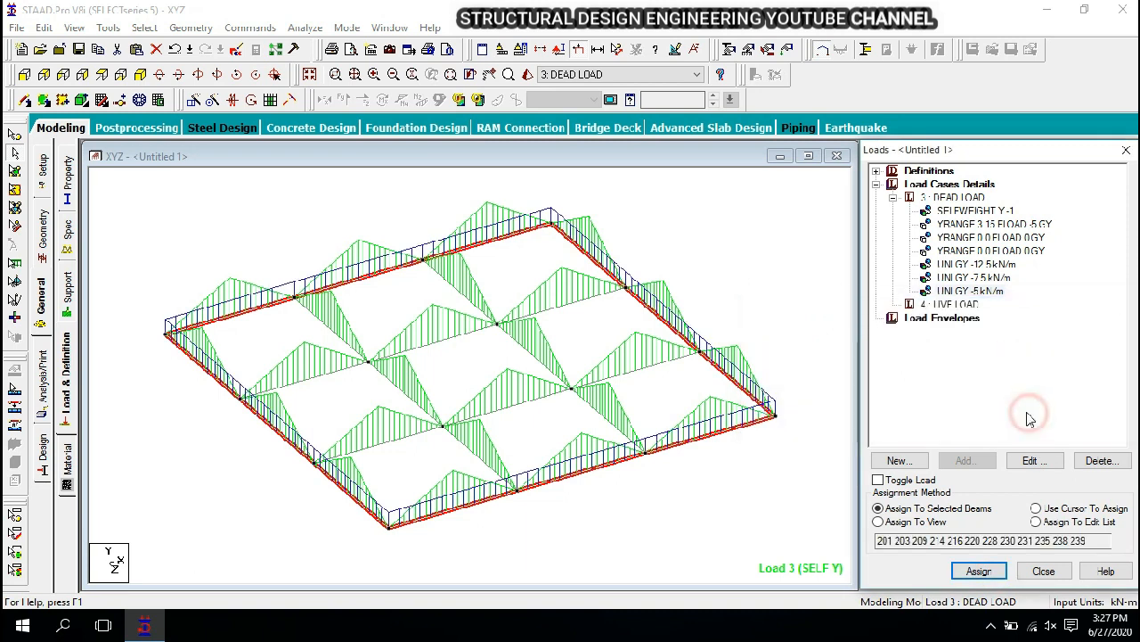
- Display the whole structure and review where each floor and member load of DEAD LOAD is applied
{"action": "left_click", "coordinate": [309, 74]}
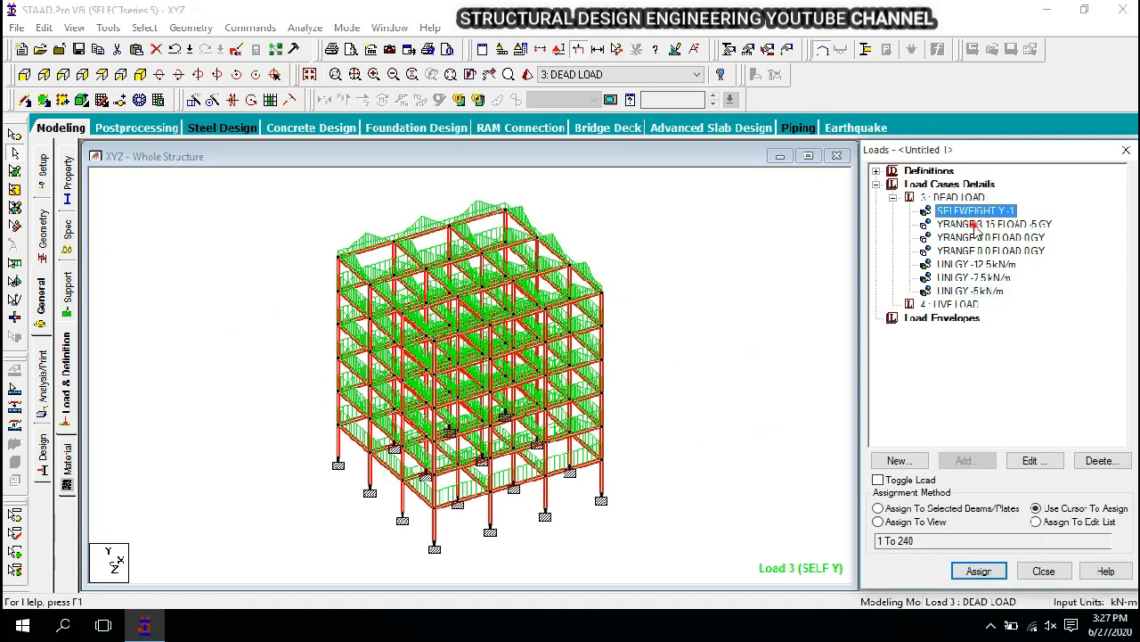
{"action": "left_click", "coordinate": [976, 226]}
{"action": "left_click", "coordinate": [978, 239]}
{"action": "left_click", "coordinate": [980, 251]}
{"action": "left_click", "coordinate": [978, 264]}
{"action": "left_click", "coordinate": [975, 277]}
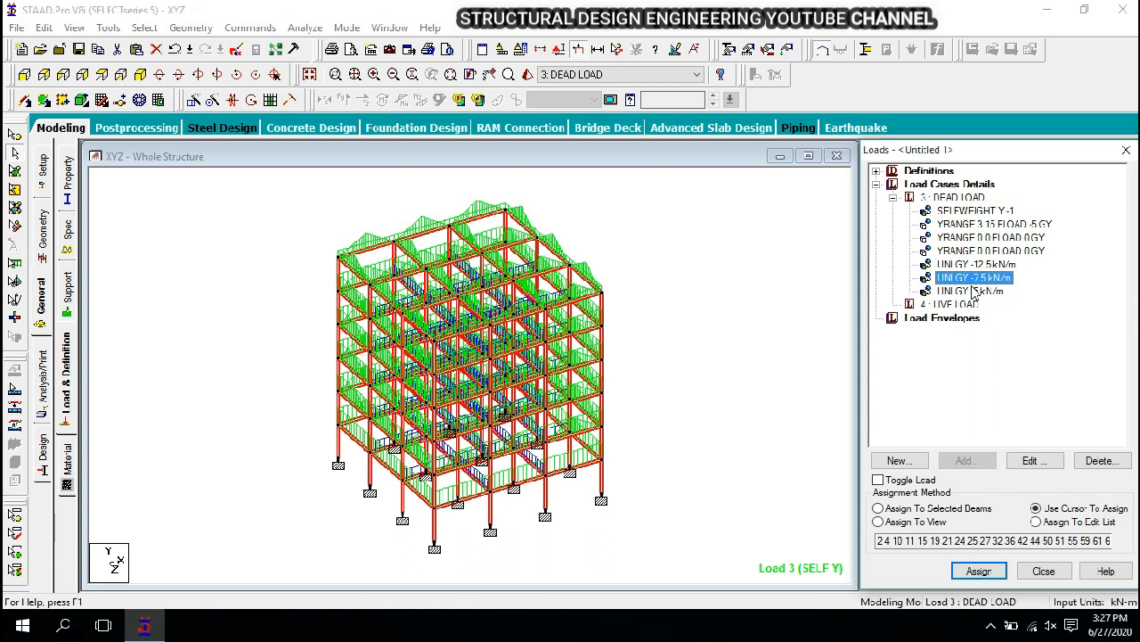
{"action": "left_click", "coordinate": [974, 291]}
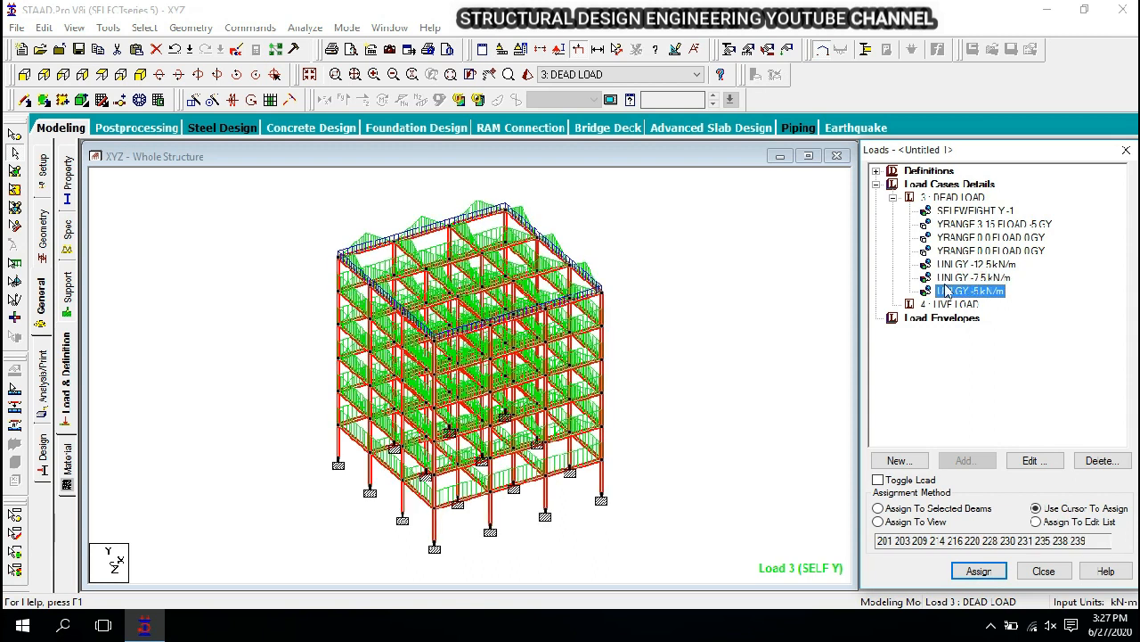
{"action": "double_click", "coordinate": [995, 252]}
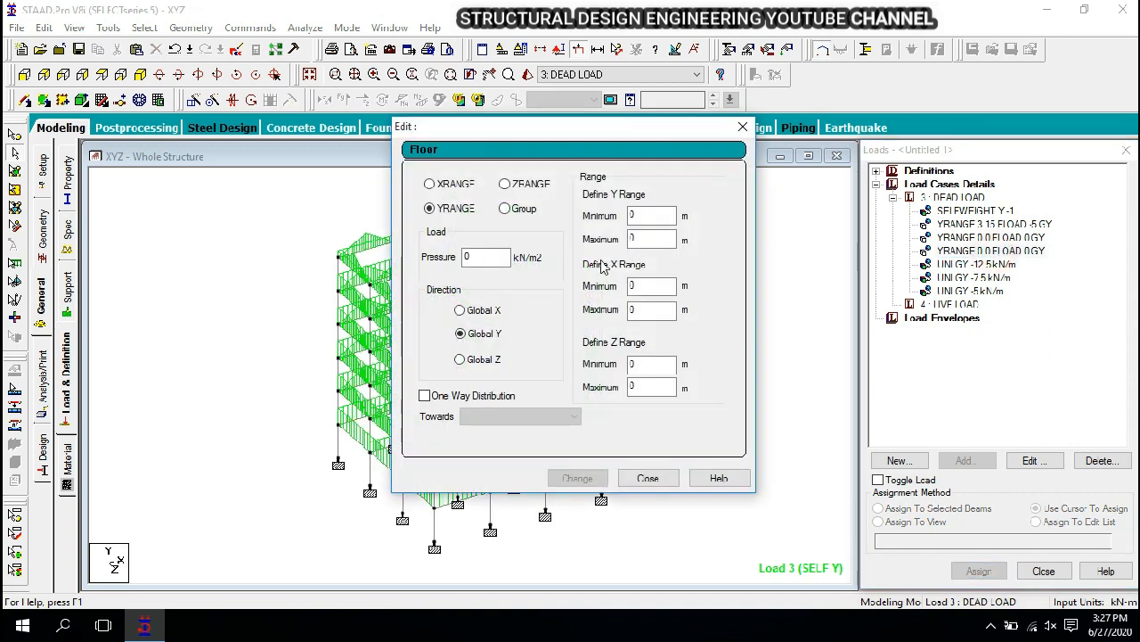
{"action": "left_click", "coordinate": [743, 127]}
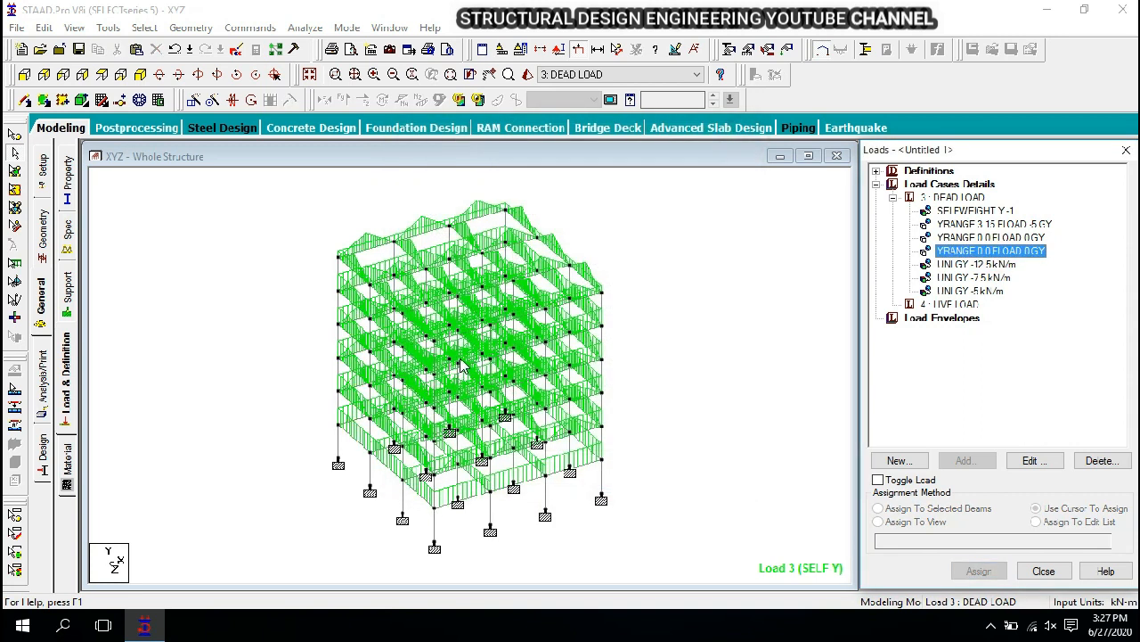
- Add two floor load items with YRANGE and Global Y direction to the LIVE LOAD case
{"action": "left_click", "coordinate": [976, 305]}
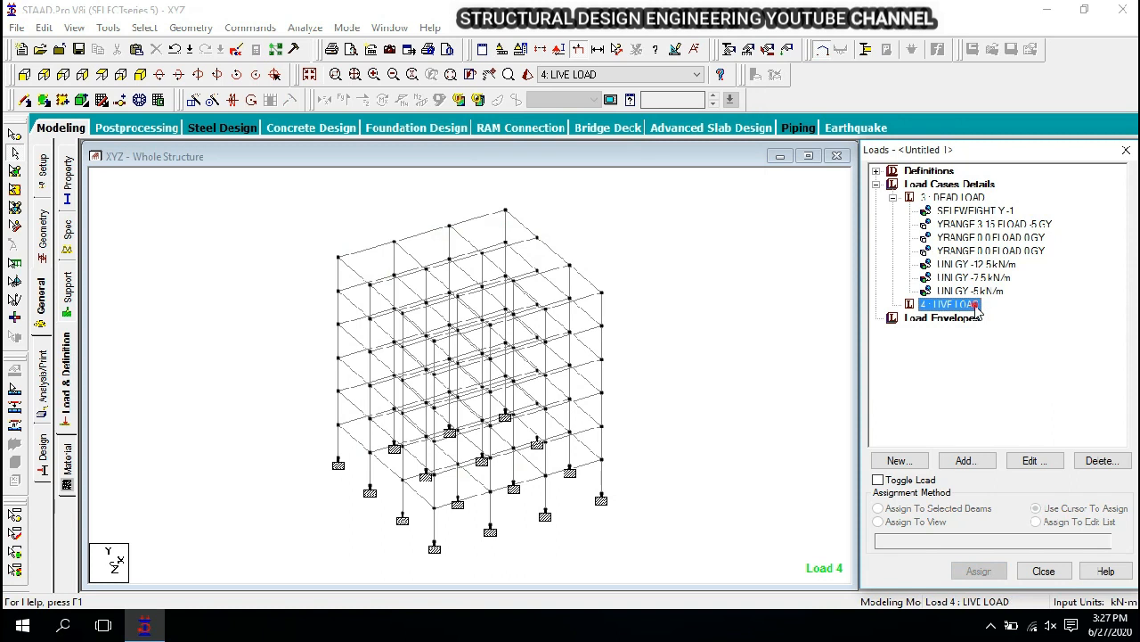
{"action": "double_click", "coordinate": [978, 307]}
{"action": "left_click", "coordinate": [781, 176]}
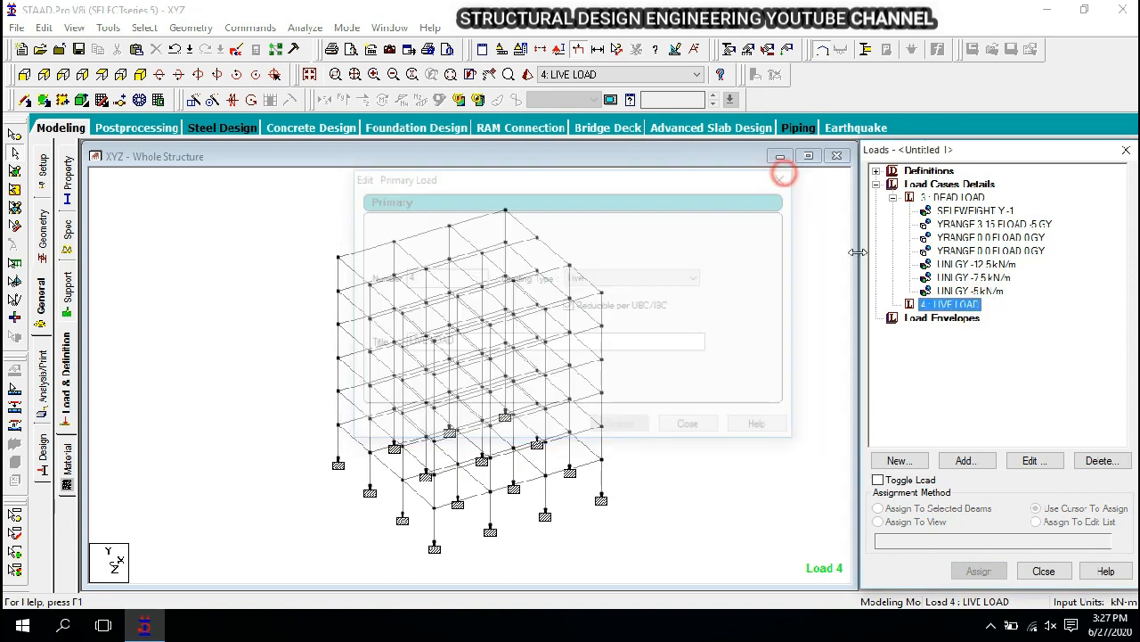
{"action": "left_click", "coordinate": [976, 462]}
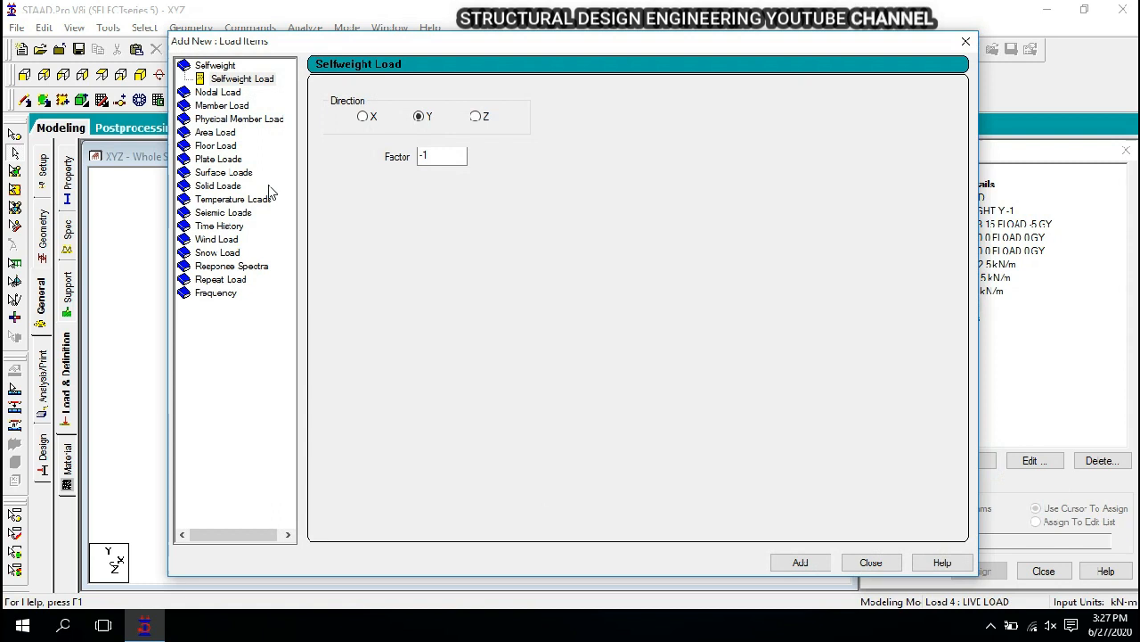
{"action": "left_click", "coordinate": [214, 145]}
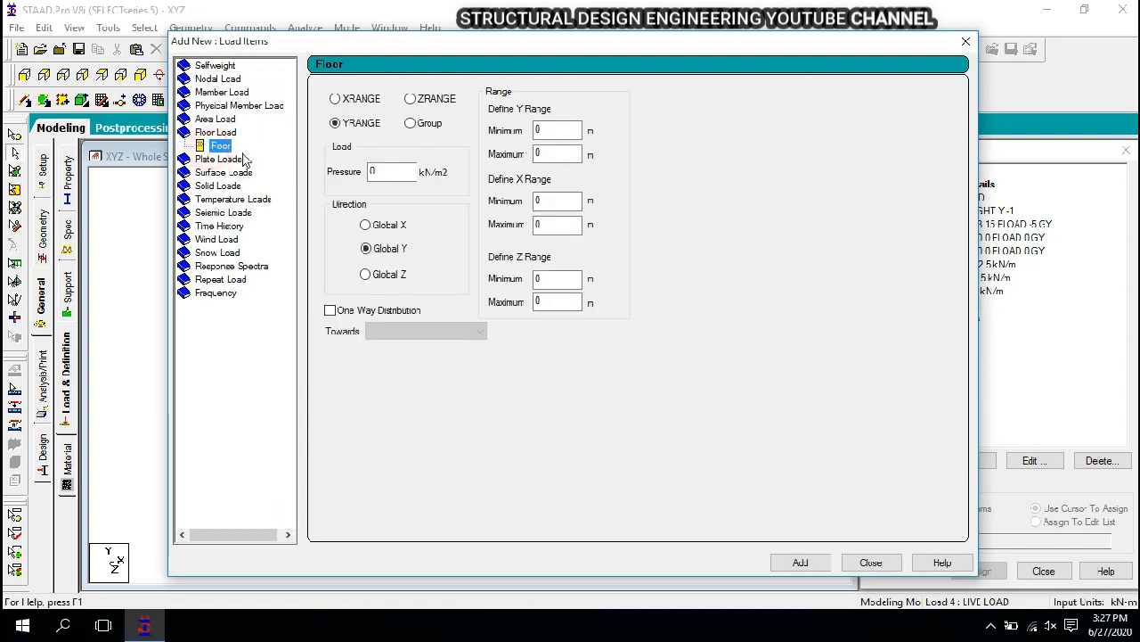
{"action": "left_click", "coordinate": [815, 562]}
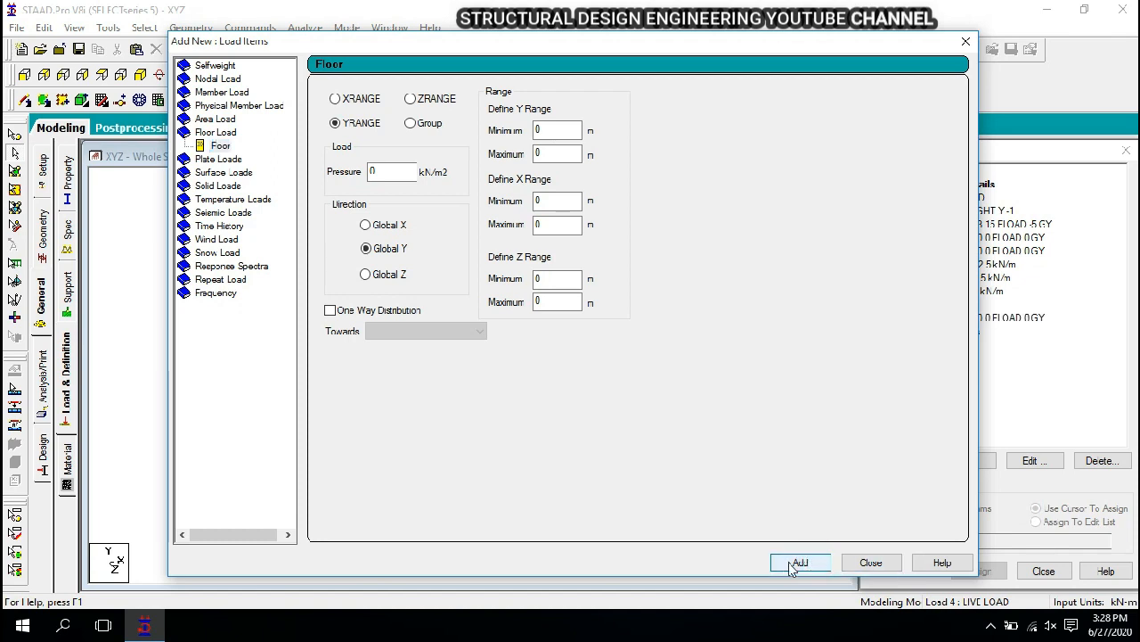
{"action": "left_click", "coordinate": [869, 562]}
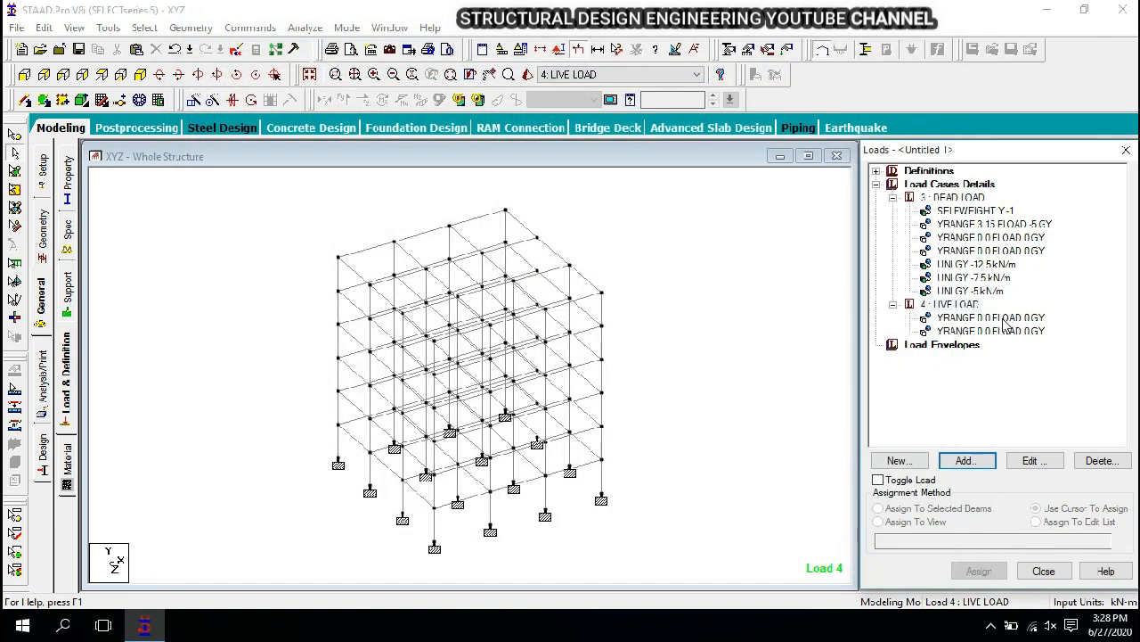
- Set the pressure of the first LIVE LOAD floor load to -2 kN/m2 and apply the change
{"action": "left_click", "coordinate": [1003, 319]}
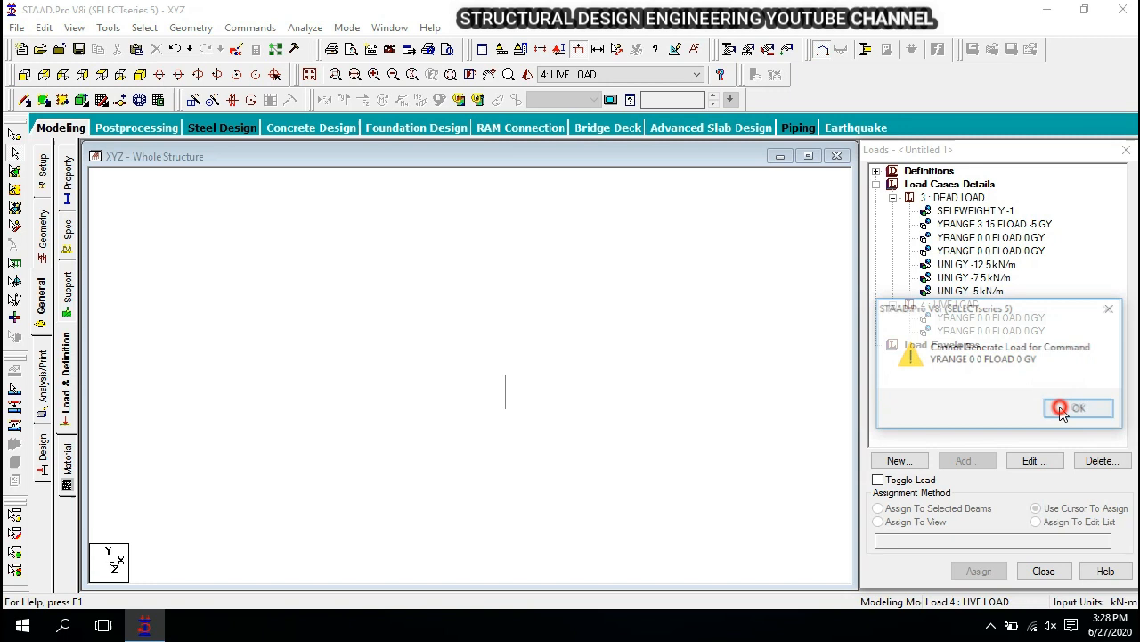
{"action": "left_click", "coordinate": [1078, 409]}
{"action": "double_click", "coordinate": [987, 319]}
{"action": "left_click_drag", "start_coordinate": [499, 122], "coordinate": [775, 151]}
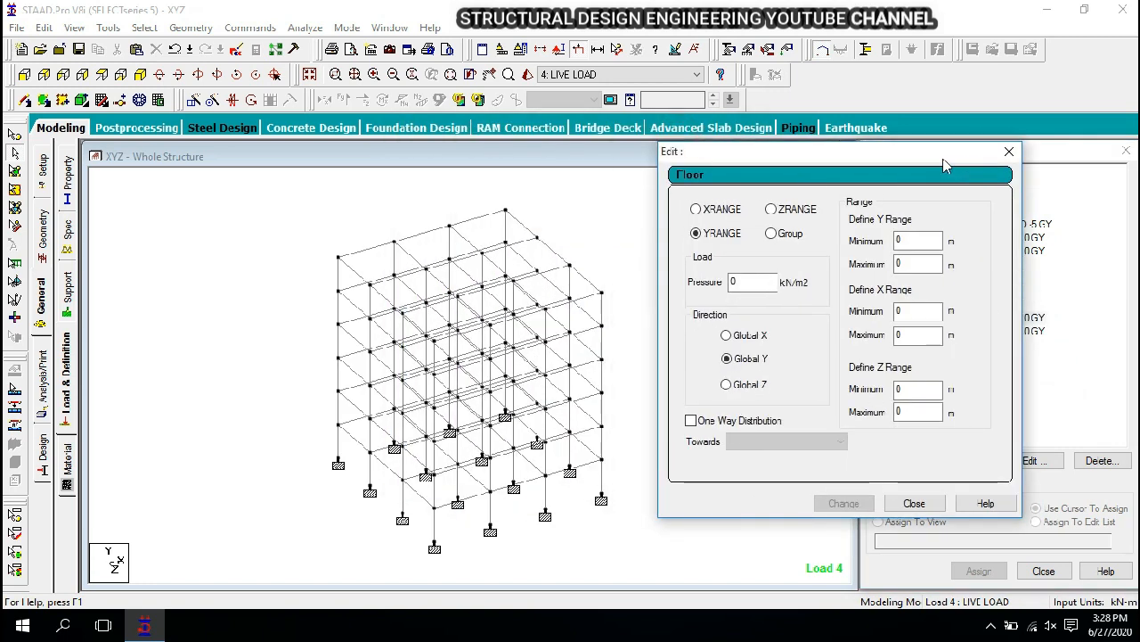
{"action": "left_click_drag", "start_coordinate": [761, 283], "coordinate": [694, 278]}
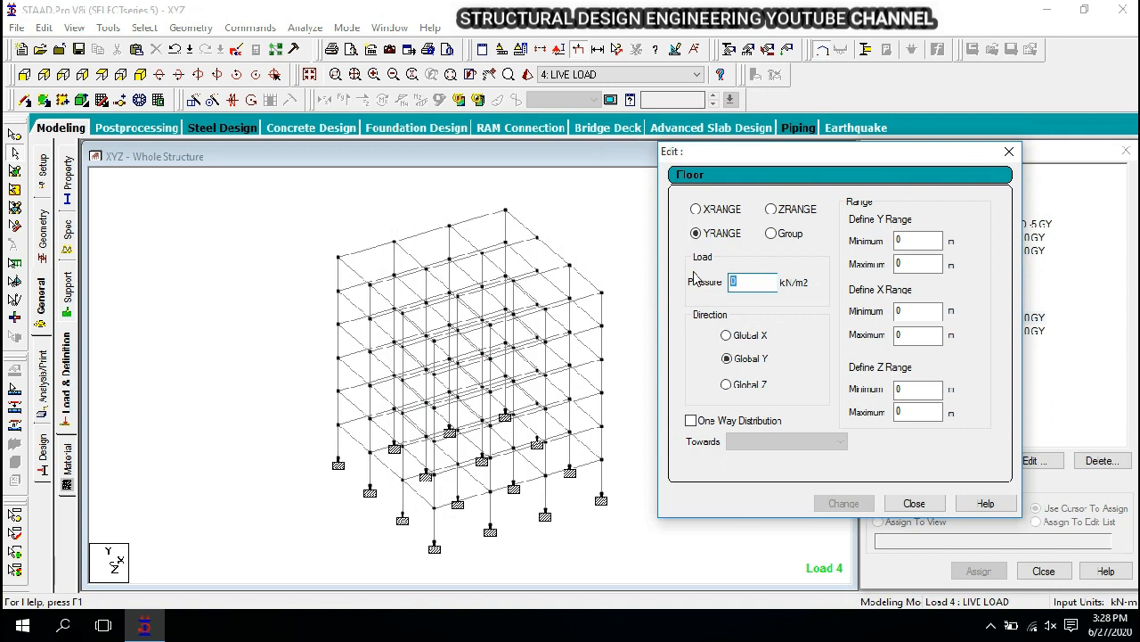
{"action": "type", "text": "-2"}
{"action": "left_click", "coordinate": [838, 504]}
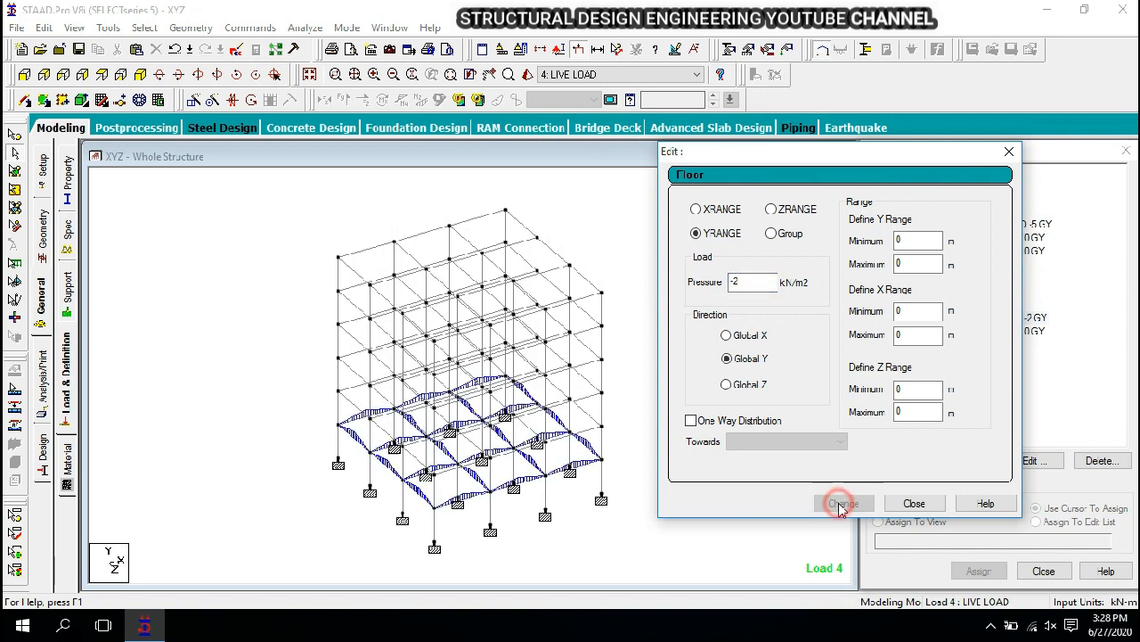
- Look up the Y coordinate of a node one level above the lowest beams and set the floor load's Y range minimum to 3 m
{"action": "double_click", "coordinate": [917, 237]}
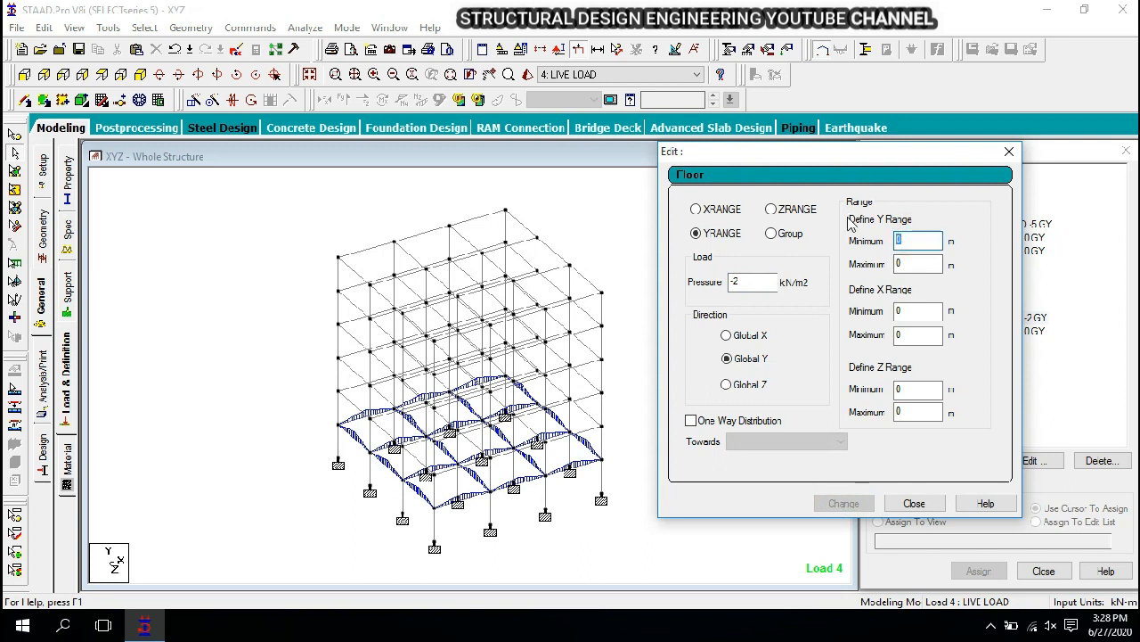
{"action": "left_click", "coordinate": [26, 67]}
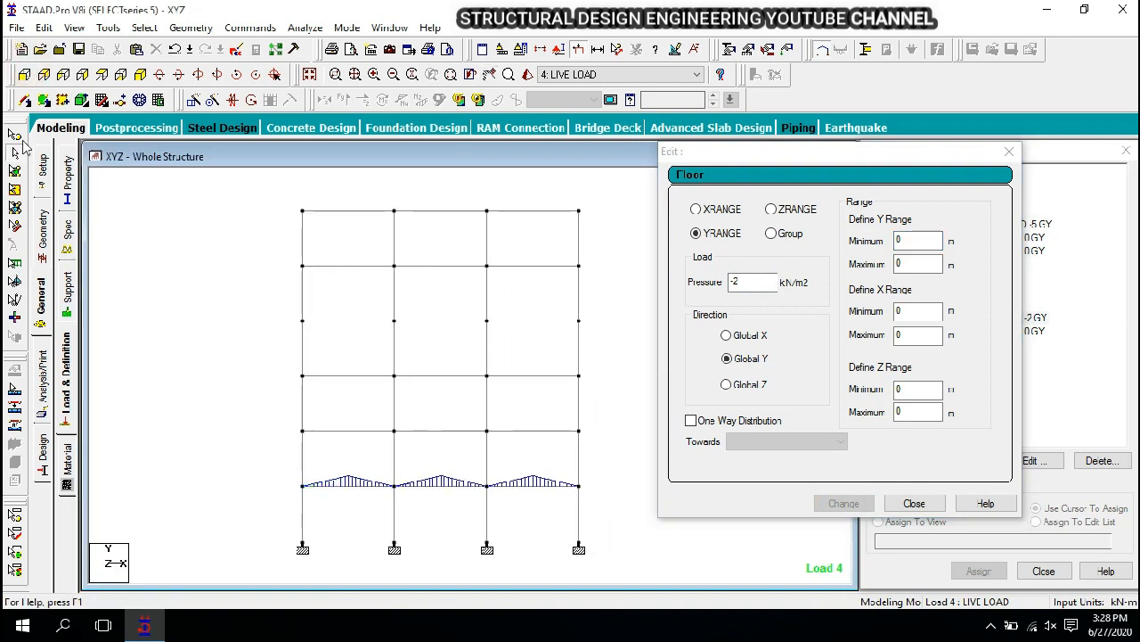
{"action": "left_click", "coordinate": [15, 135]}
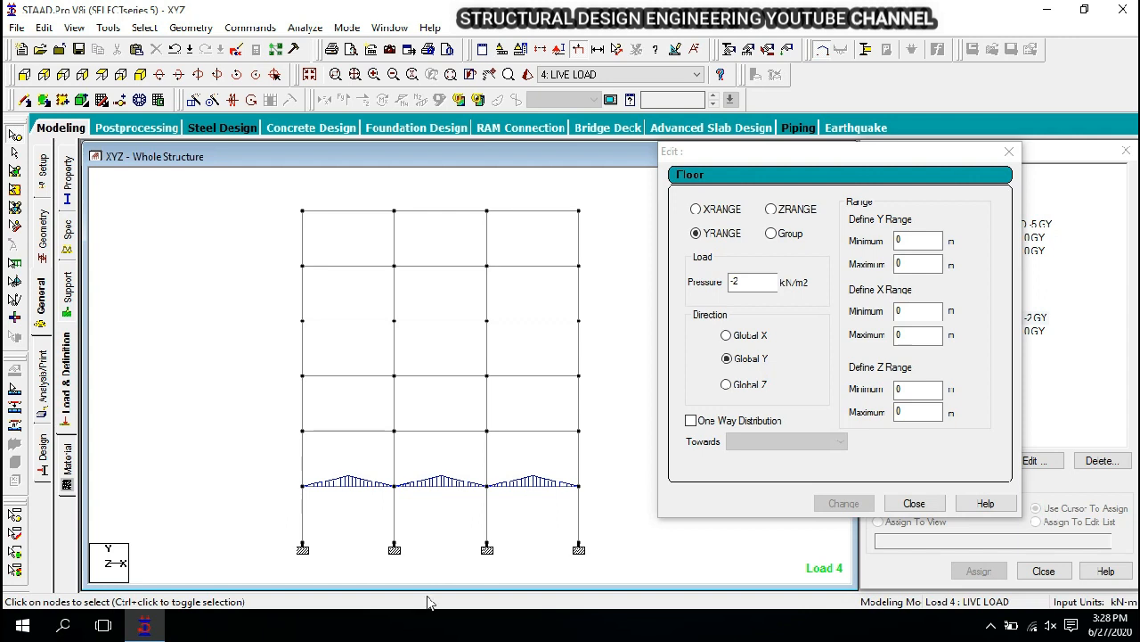
{"action": "double_click", "coordinate": [303, 430]}
{"action": "left_click_drag", "start_coordinate": [591, 214], "coordinate": [518, 282]}
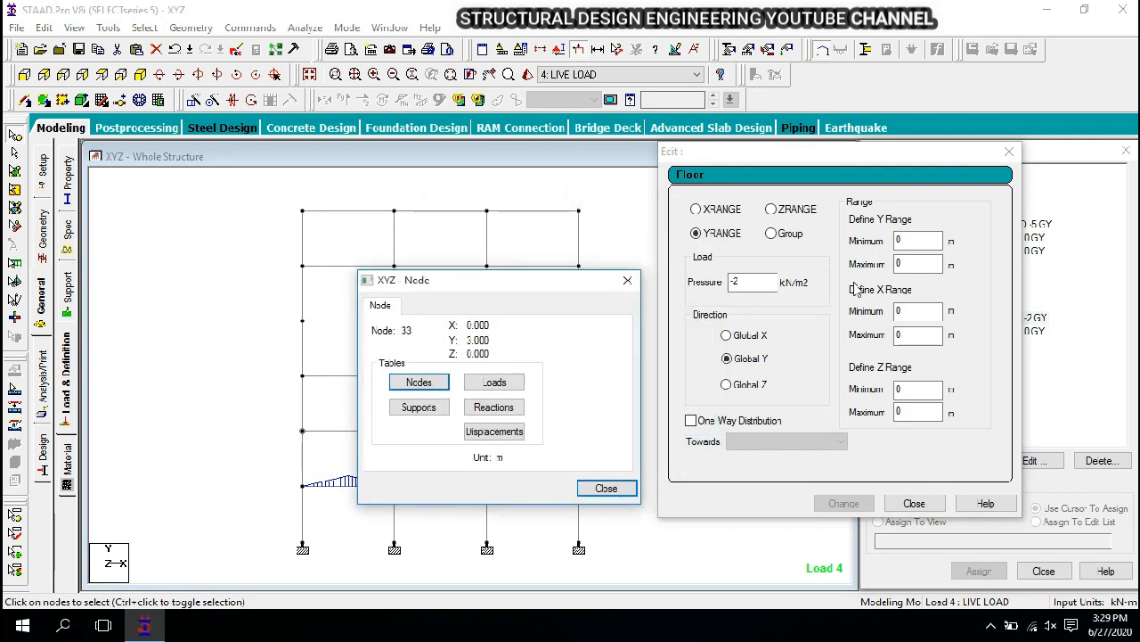
{"action": "left_click", "coordinate": [917, 241]}
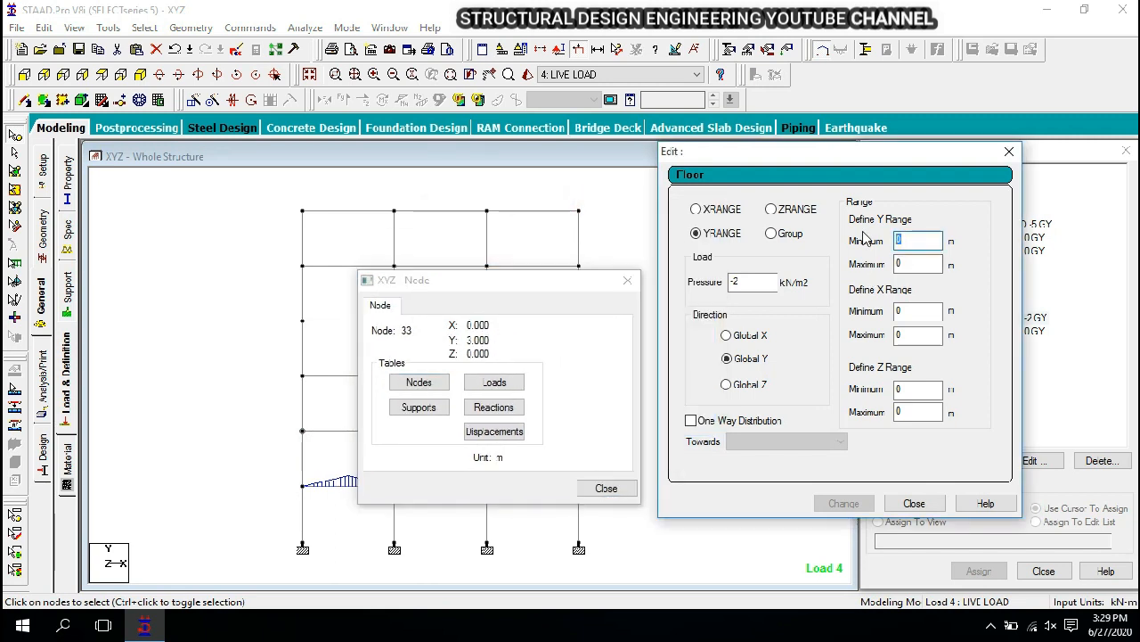
{"action": "type", "text": "3"}
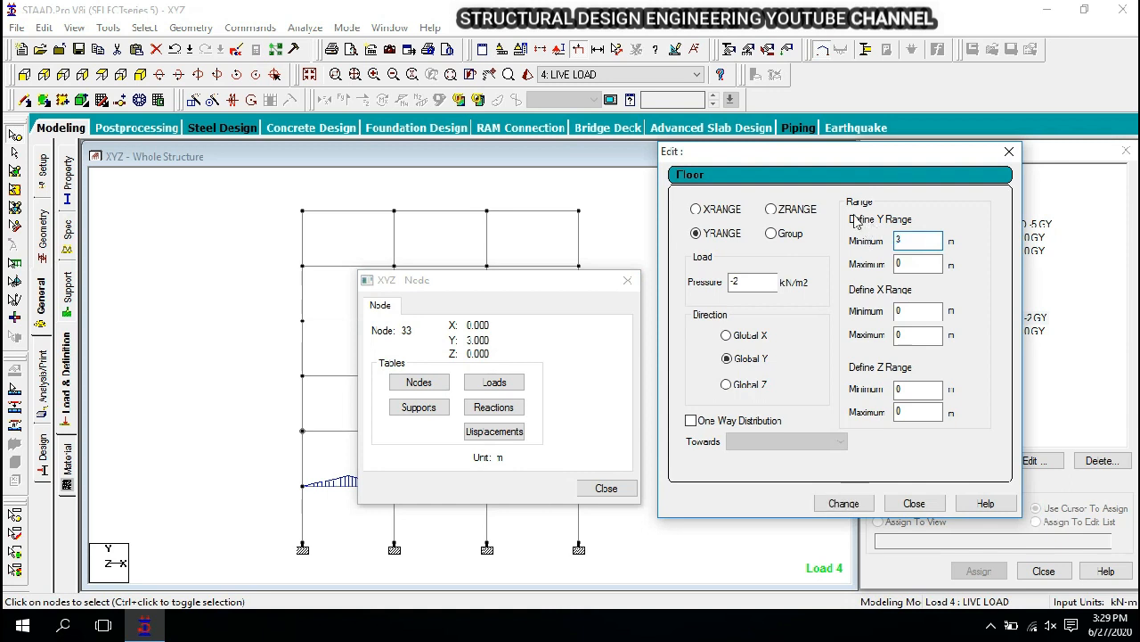
- Check a roof node's Y coordinate, set the floor load's Y range maximum to 15 m and apply the change
{"action": "left_click", "coordinate": [304, 213]}
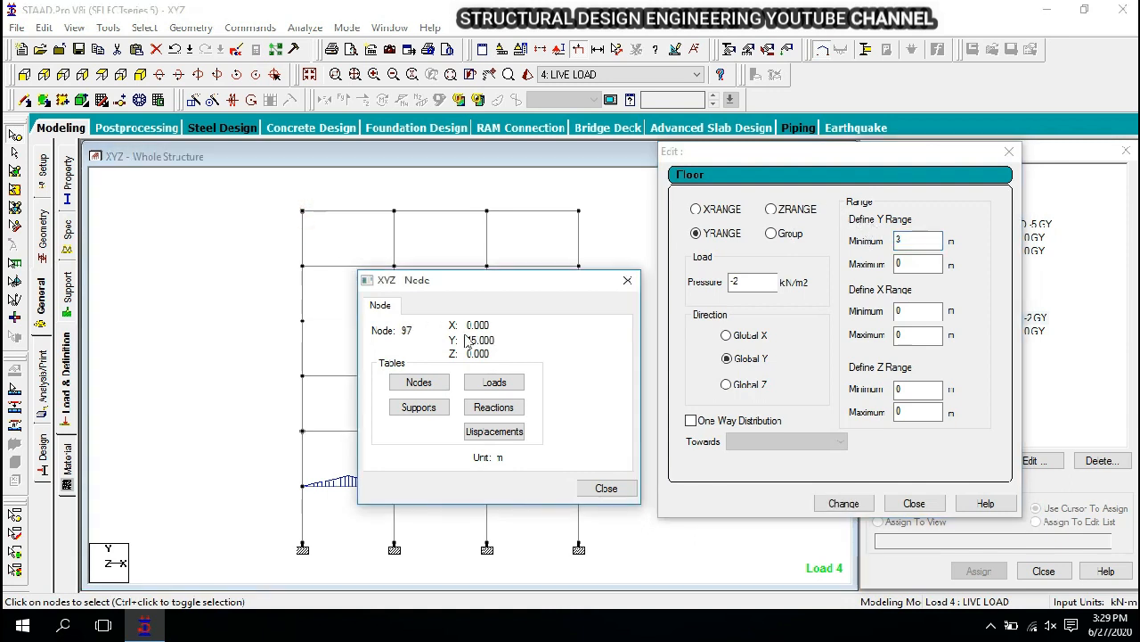
{"action": "left_click", "coordinate": [925, 263]}
{"action": "type", "text": "15"}
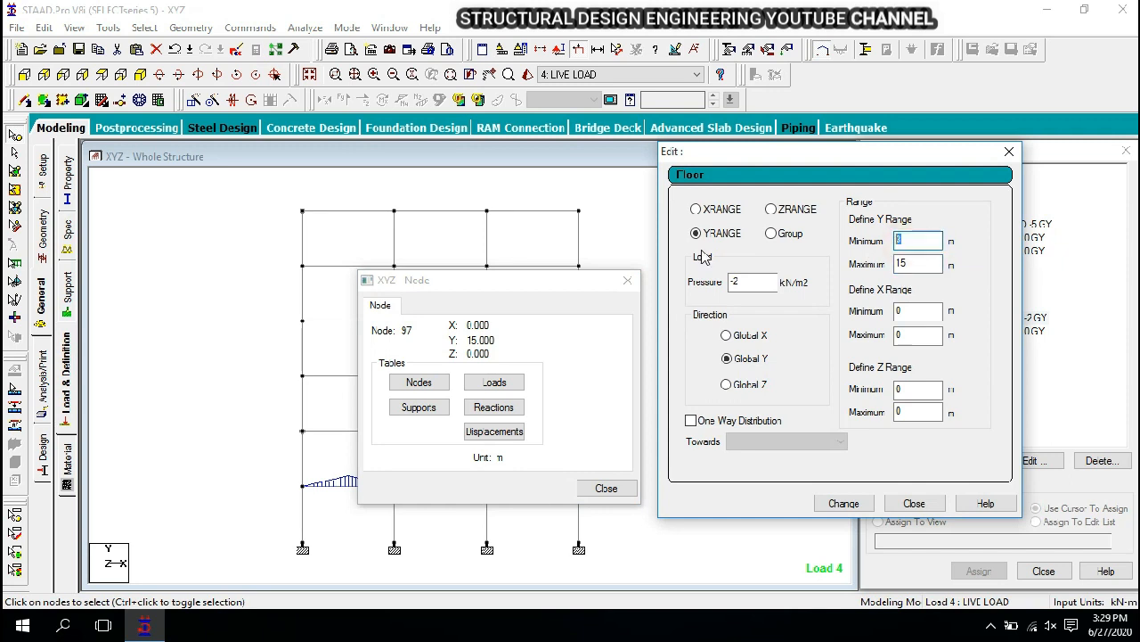
{"action": "left_click", "coordinate": [628, 280]}
{"action": "left_click", "coordinate": [847, 503]}
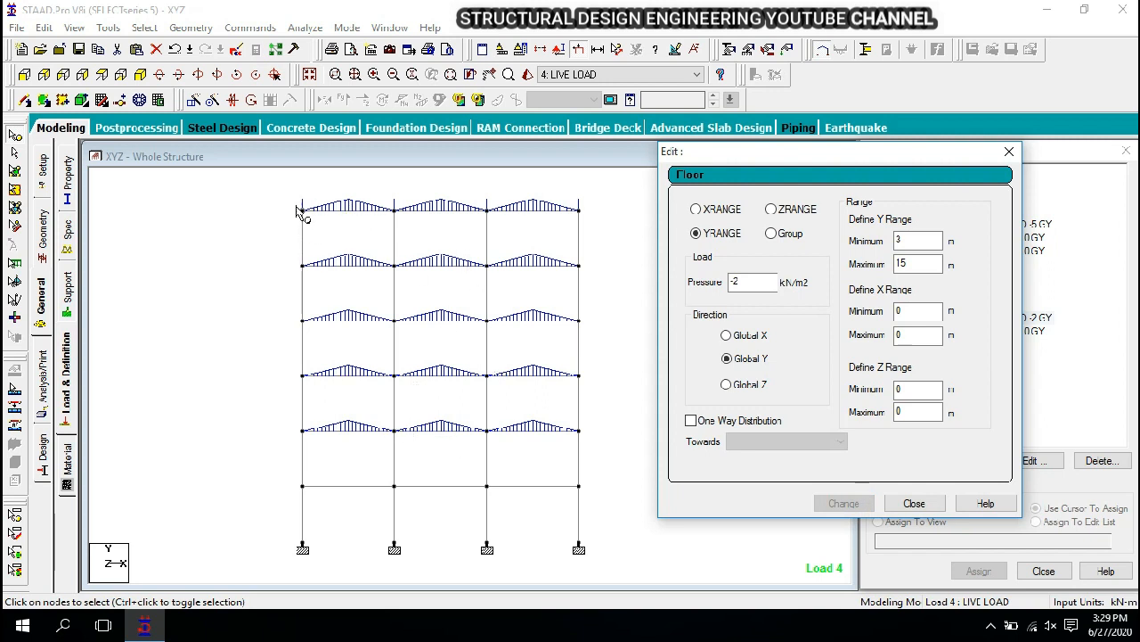
{"action": "left_click_drag", "start_coordinate": [281, 196], "coordinate": [603, 219]}
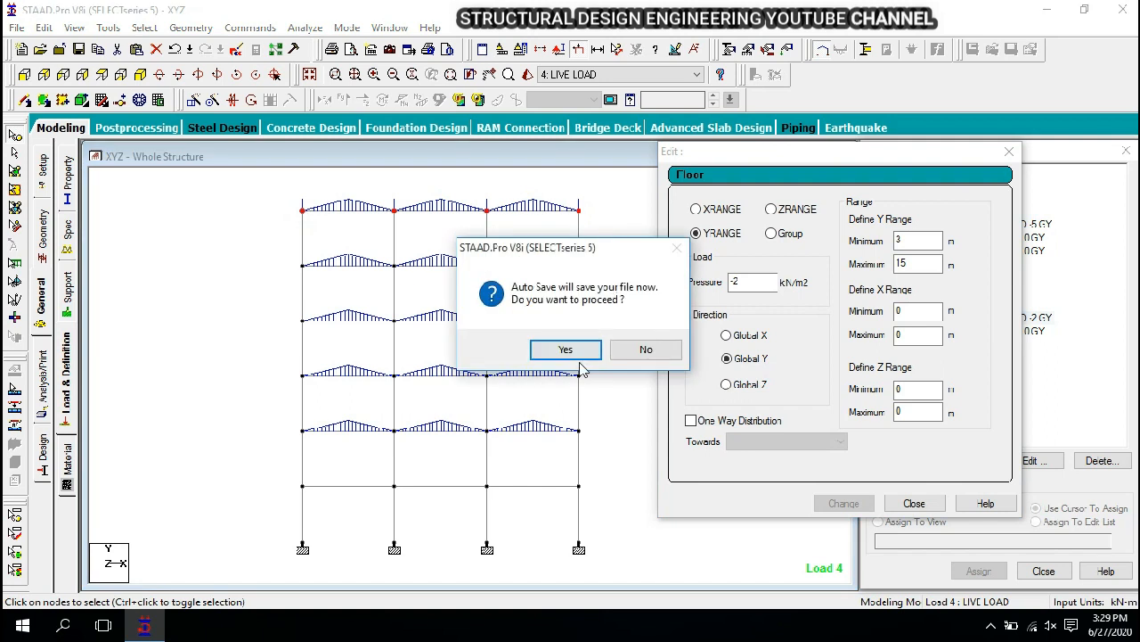
{"action": "left_click", "coordinate": [566, 349]}
{"action": "left_click", "coordinate": [470, 332]}
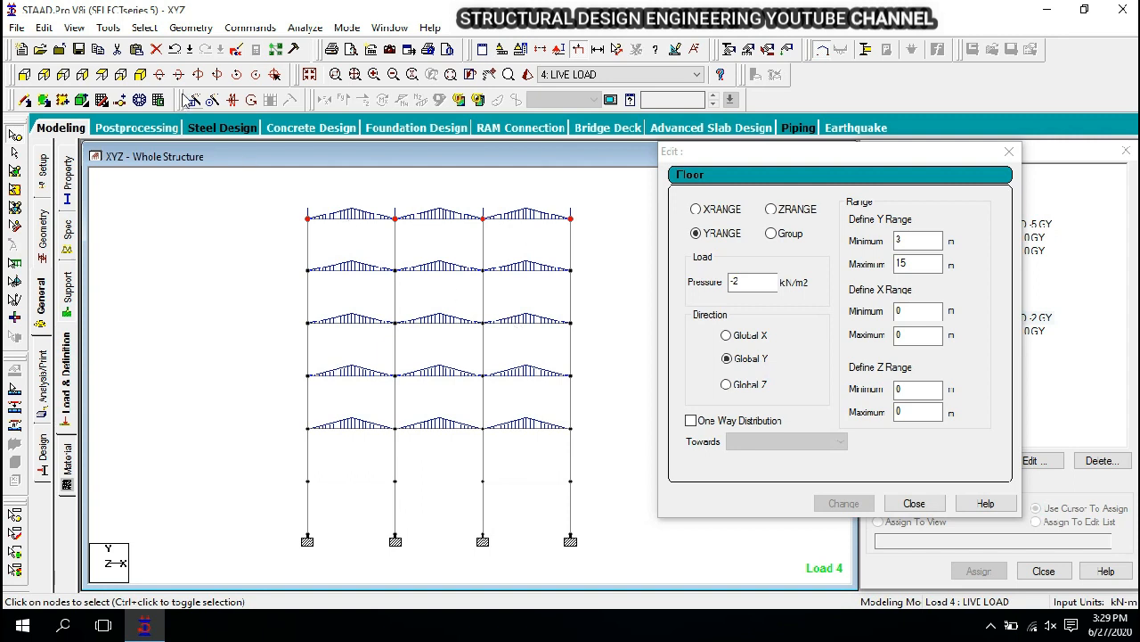
{"action": "left_click", "coordinate": [109, 29]}
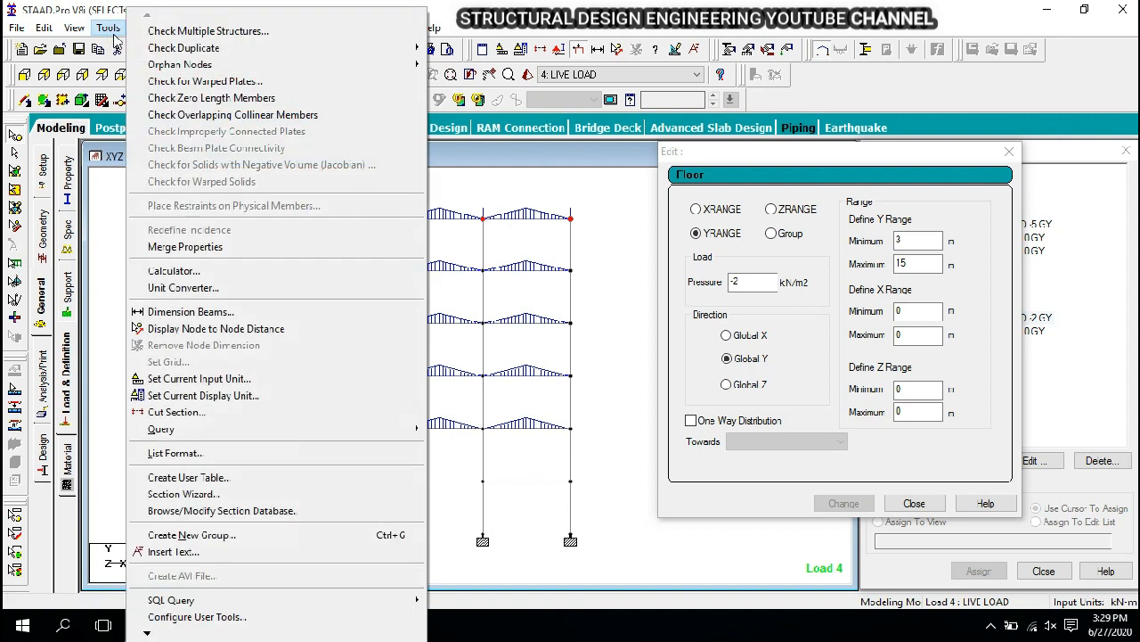
{"action": "left_click", "coordinate": [204, 535]}
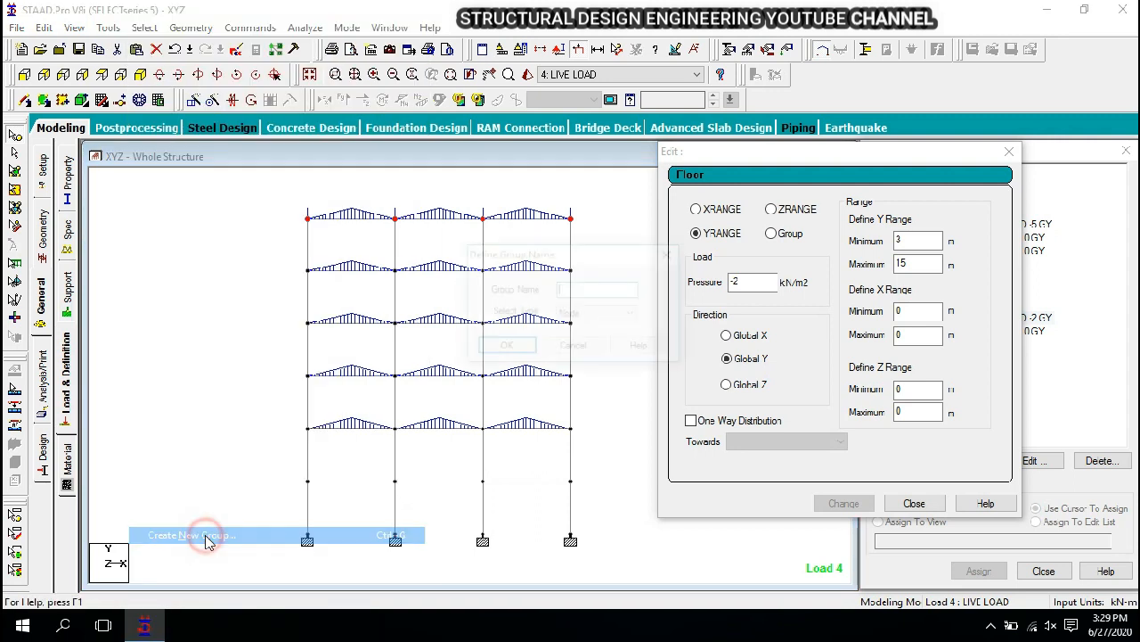
{"action": "left_click", "coordinate": [671, 254]}
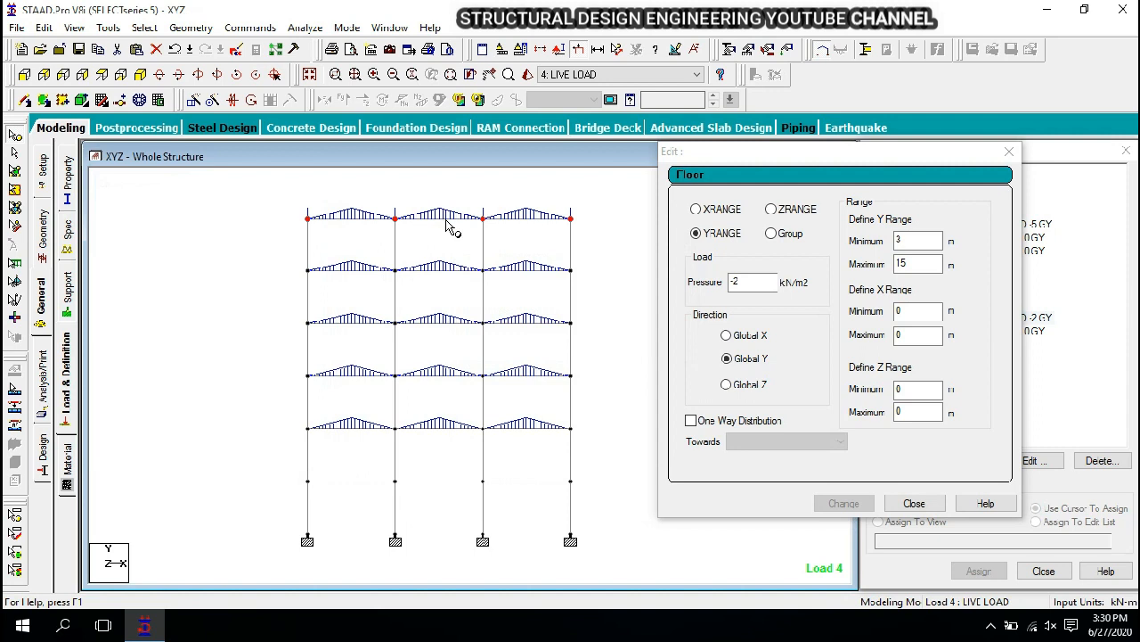
- Close the floor load editor, review the -2 kN/m2 live load on the structure in isometric view, and clear the node selection
{"action": "left_click", "coordinate": [140, 77]}
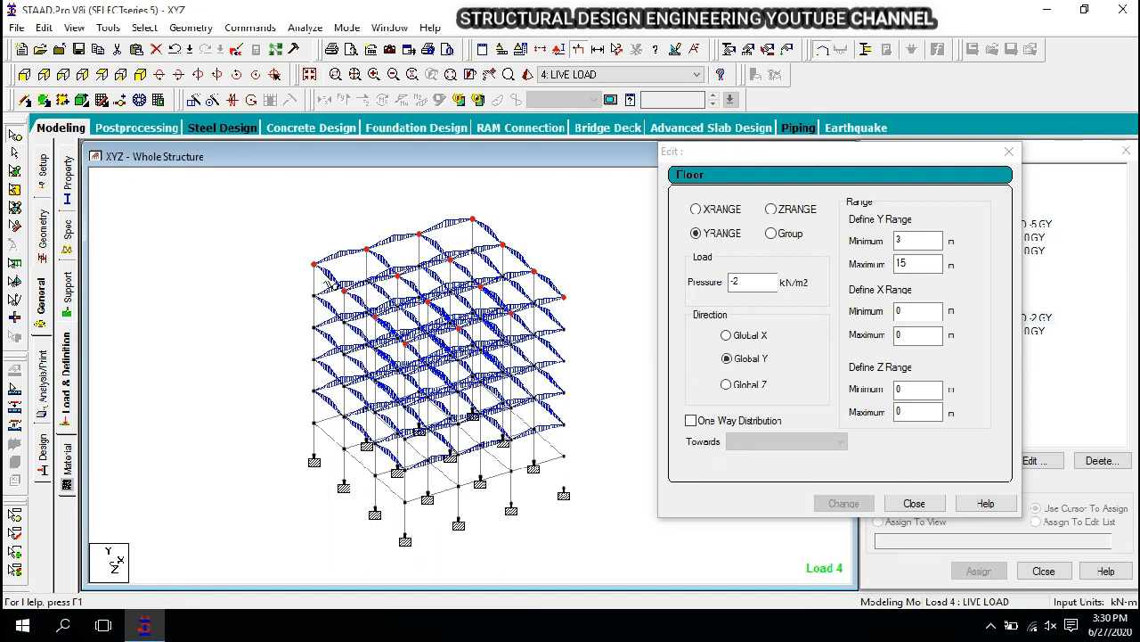
{"action": "left_click", "coordinate": [1008, 152]}
{"action": "left_click", "coordinate": [1017, 227]}
{"action": "left_click", "coordinate": [999, 319]}
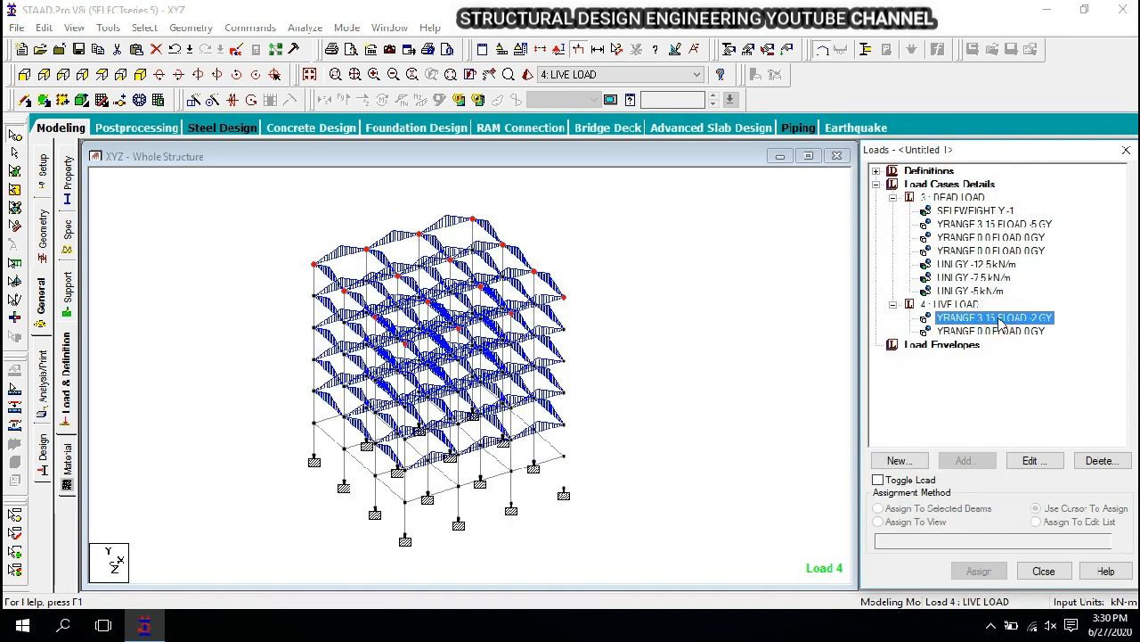
{"action": "left_click", "coordinate": [601, 270]}
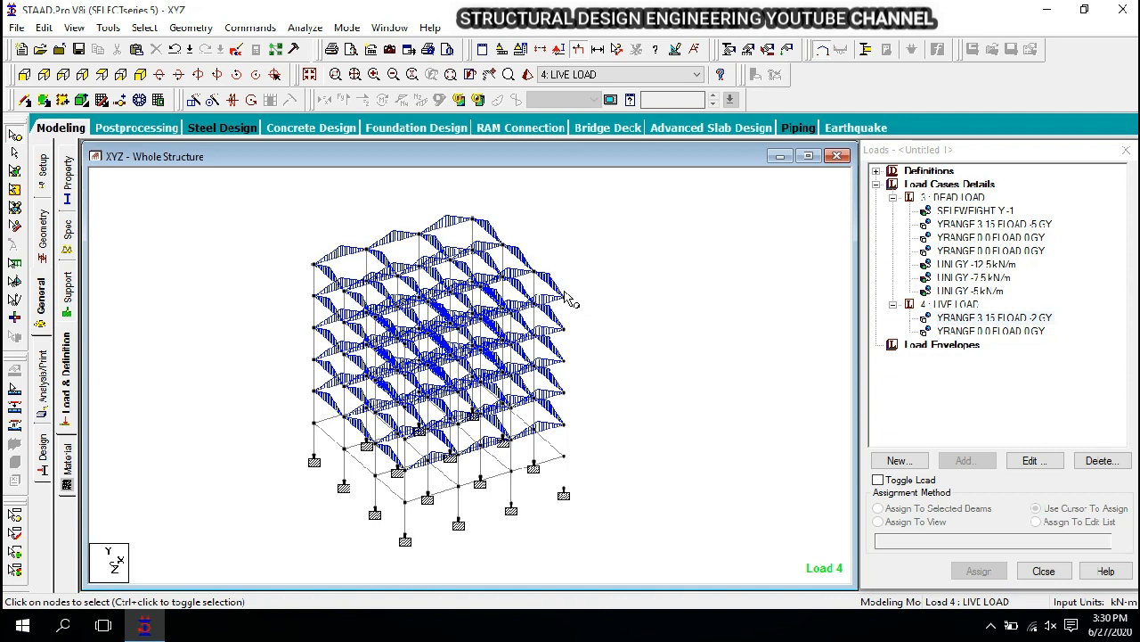
- Select all beams parallel to Y and display only these columns in the active window
{"action": "left_click", "coordinate": [144, 28]}
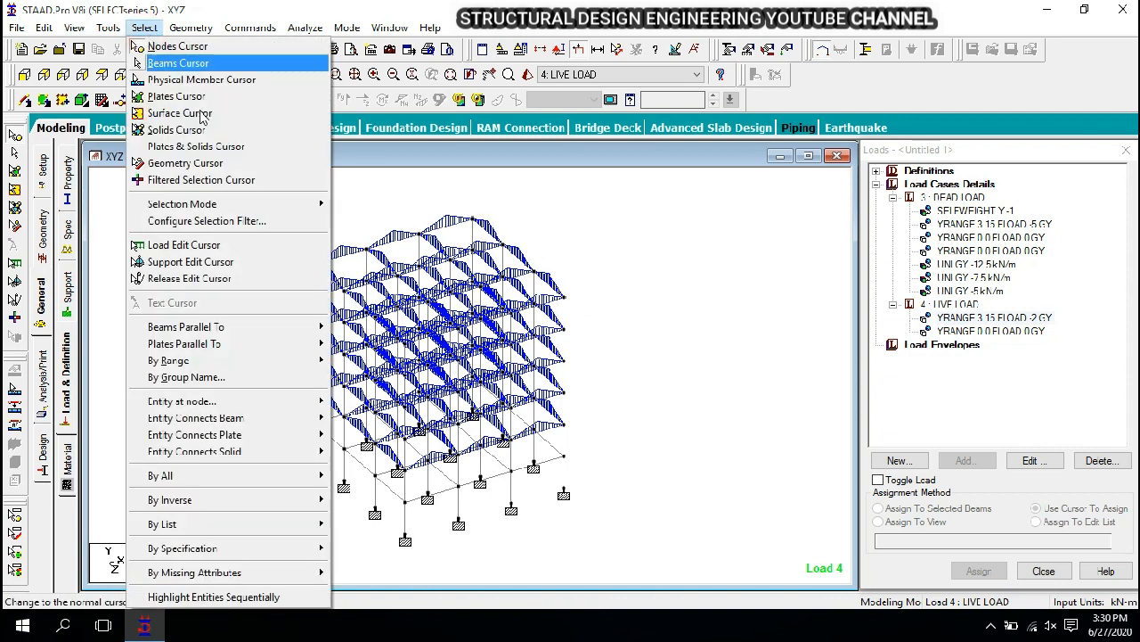
{"action": "mouse_move", "coordinate": [239, 327]}
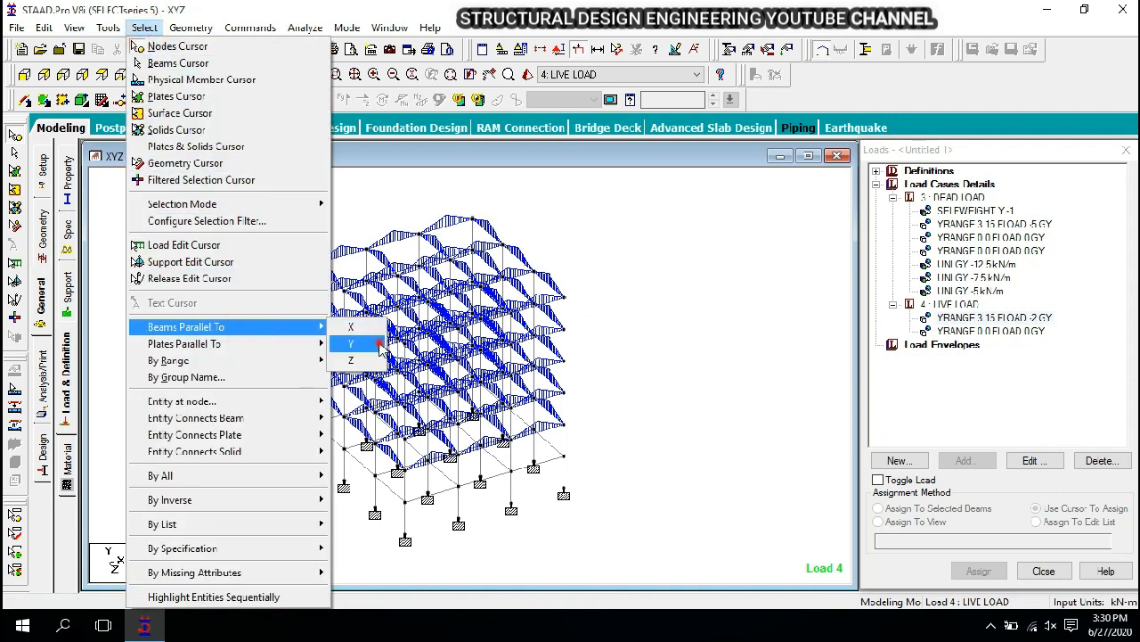
{"action": "left_click", "coordinate": [350, 343]}
{"action": "right_click", "coordinate": [626, 278]}
{"action": "left_click", "coordinate": [659, 433]}
{"action": "left_click", "coordinate": [693, 295]}
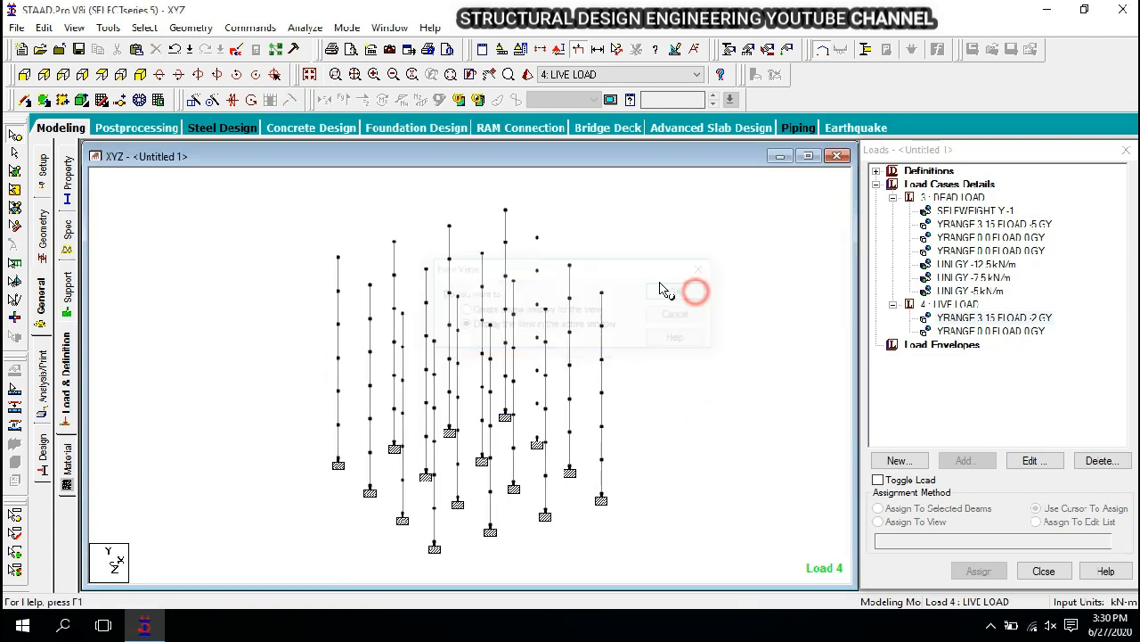
- Select every column node above the supports in front view and show the selection in isometric view
{"action": "left_click", "coordinate": [24, 74]}
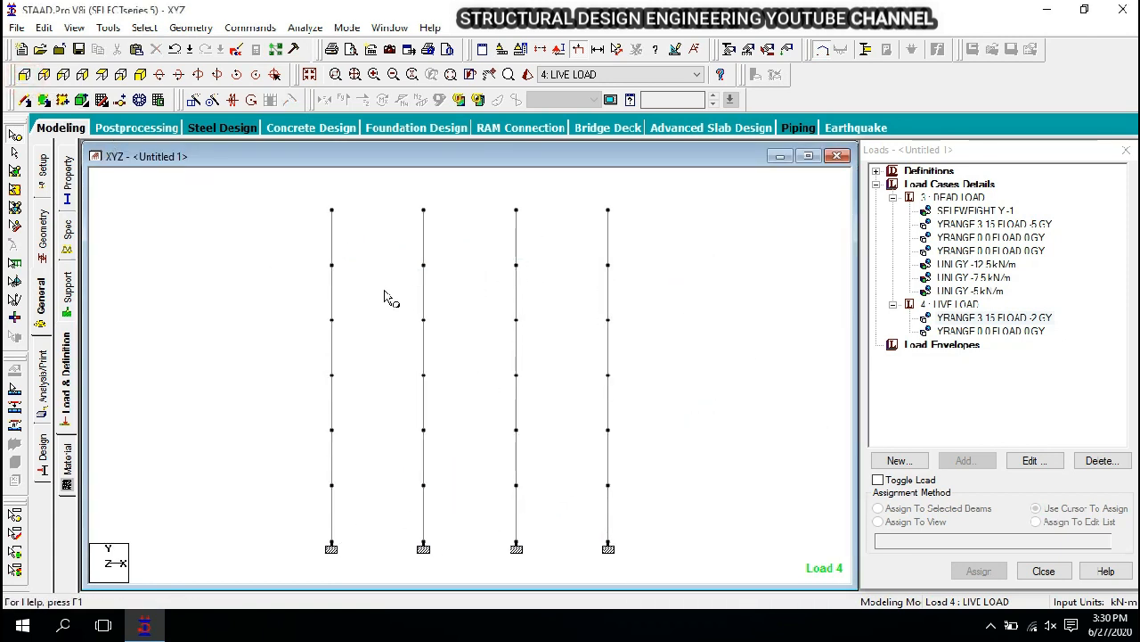
{"action": "left_click_drag", "start_coordinate": [299, 197], "coordinate": [622, 486]}
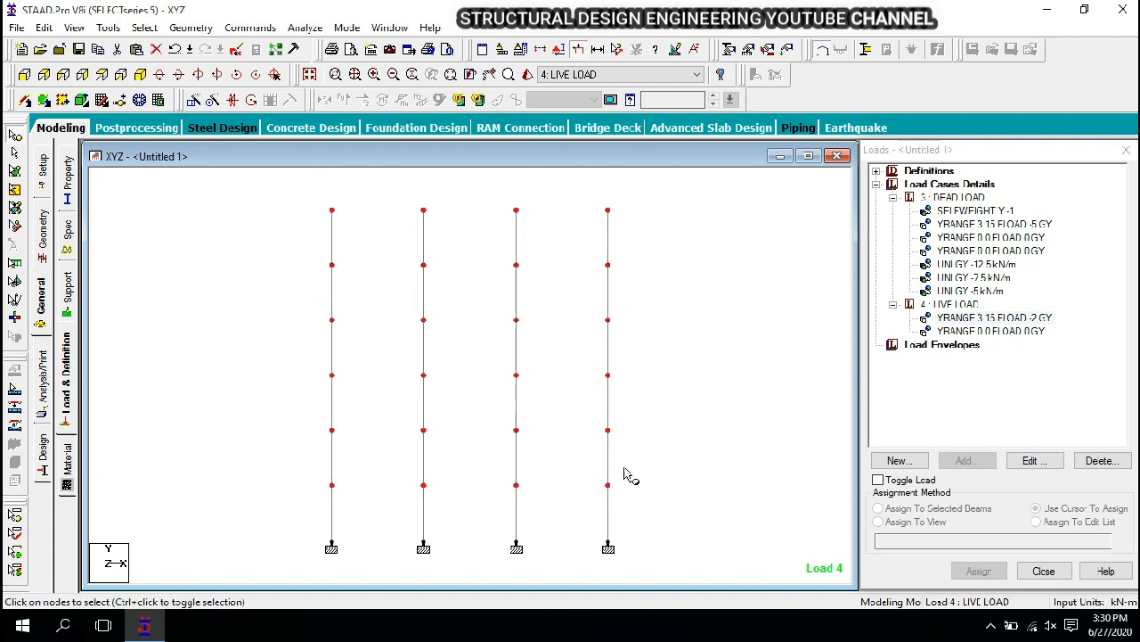
{"action": "left_click", "coordinate": [143, 75]}
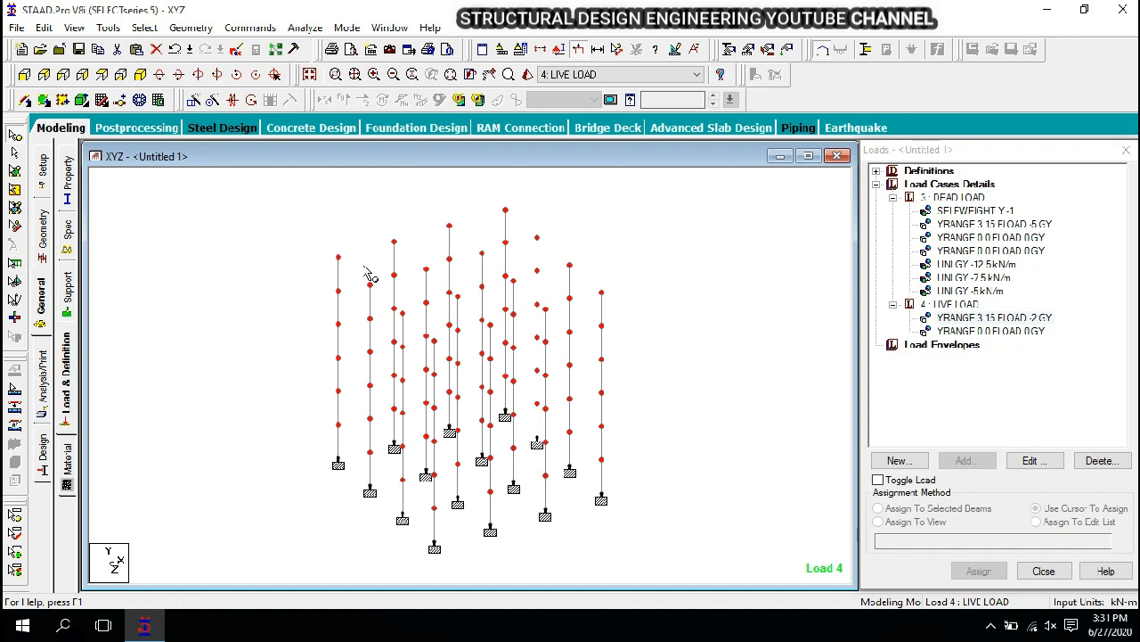
- Create a pinned support, assign it to the selected column nodes, and check the result in front and isometric views
{"action": "left_click", "coordinate": [68, 295]}
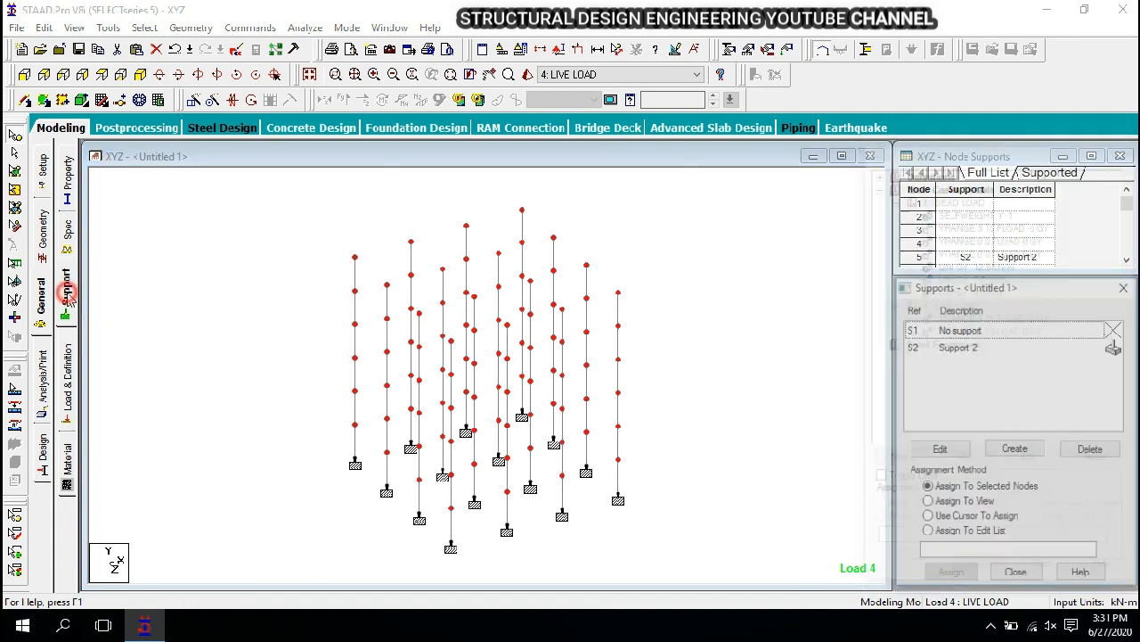
{"action": "left_click", "coordinate": [1015, 449]}
{"action": "left_click", "coordinate": [876, 247]}
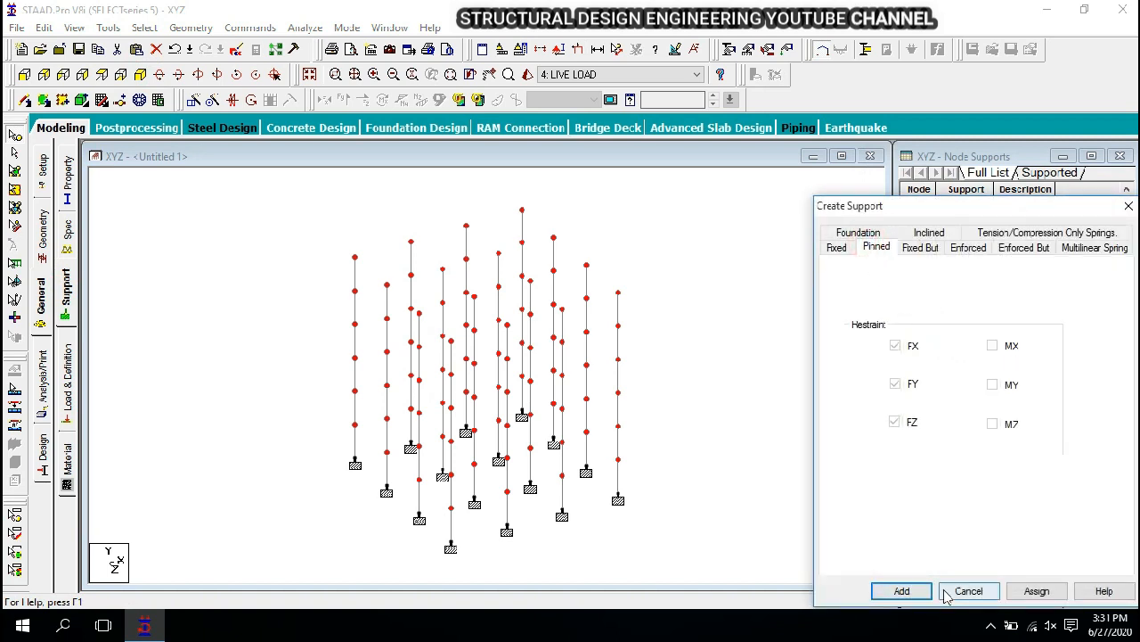
{"action": "left_click", "coordinate": [1034, 591]}
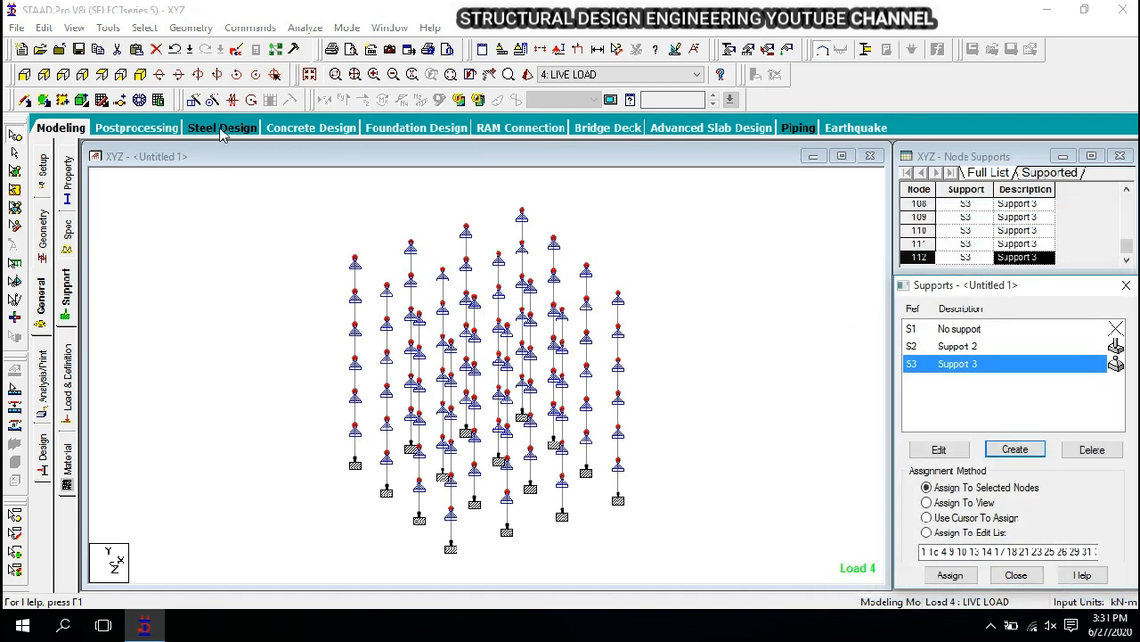
{"action": "left_click", "coordinate": [24, 74]}
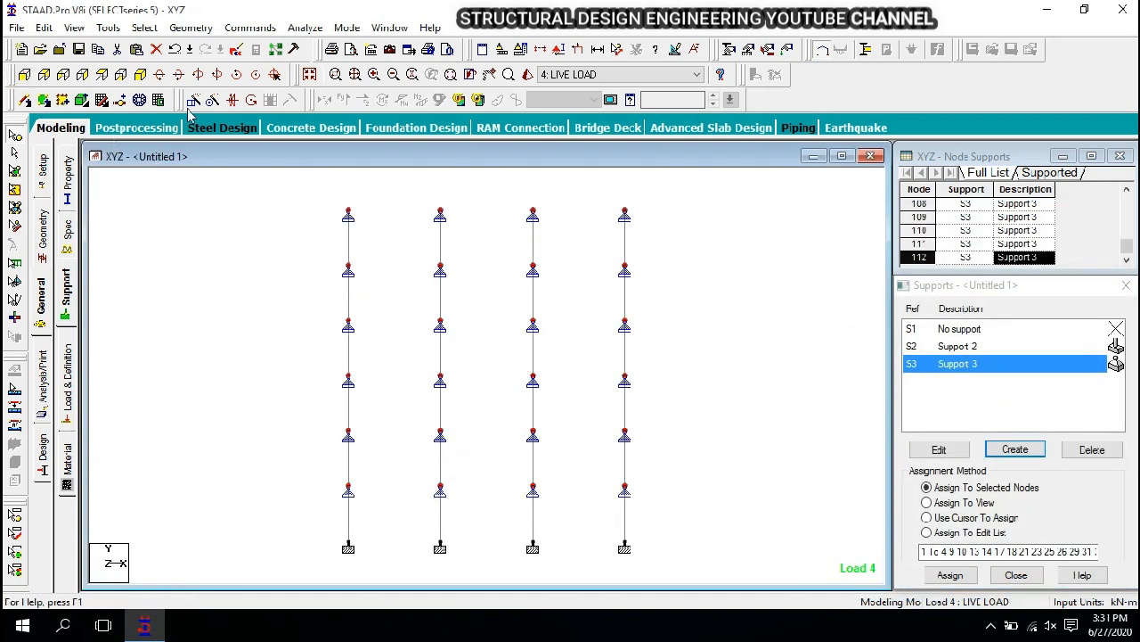
{"action": "left_click", "coordinate": [140, 74]}
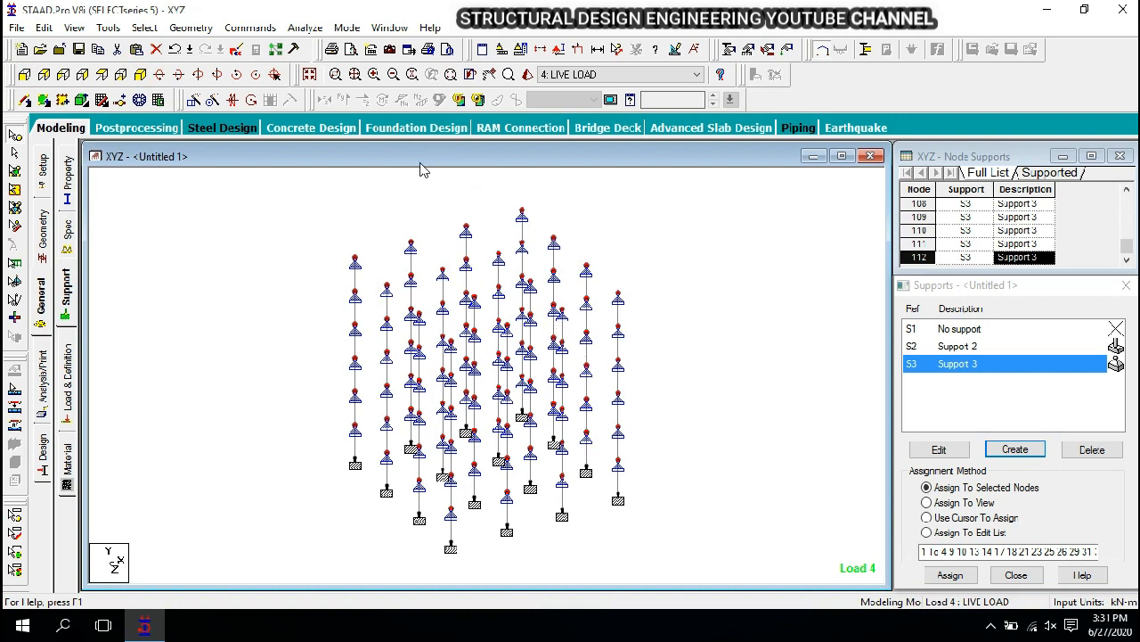
- Save the modified structure, open its input command file, and review the joint coordinates and member incidences
{"action": "left_click", "coordinate": [239, 54]}
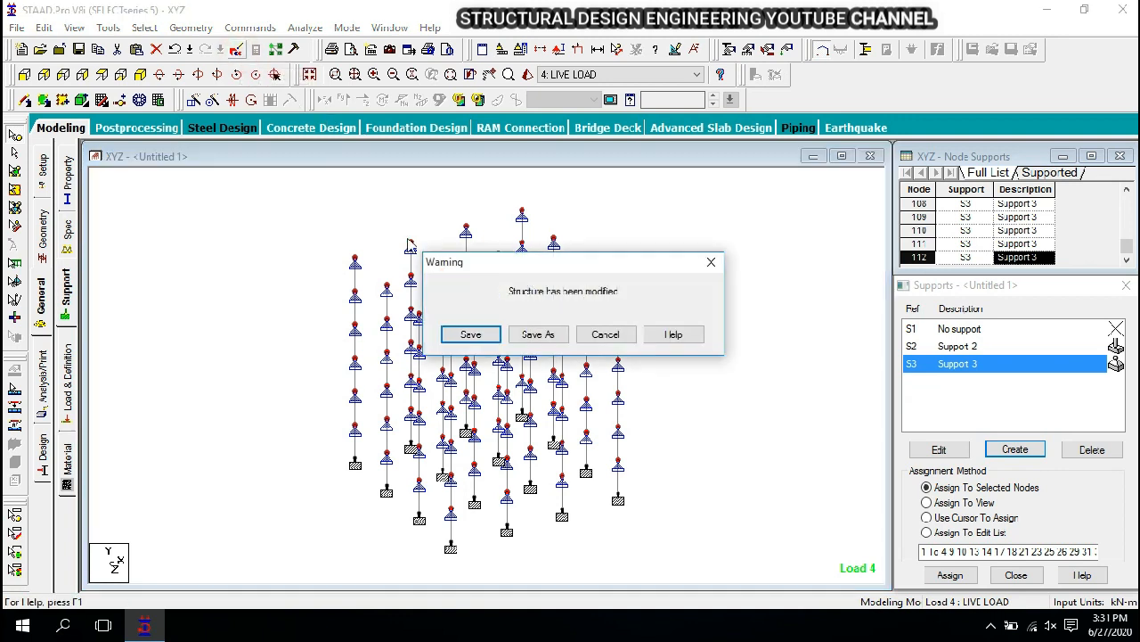
{"action": "left_click", "coordinate": [471, 332]}
{"action": "scroll", "coordinate": [499, 334], "scroll_direction": "down", "scroll_amount": 10}
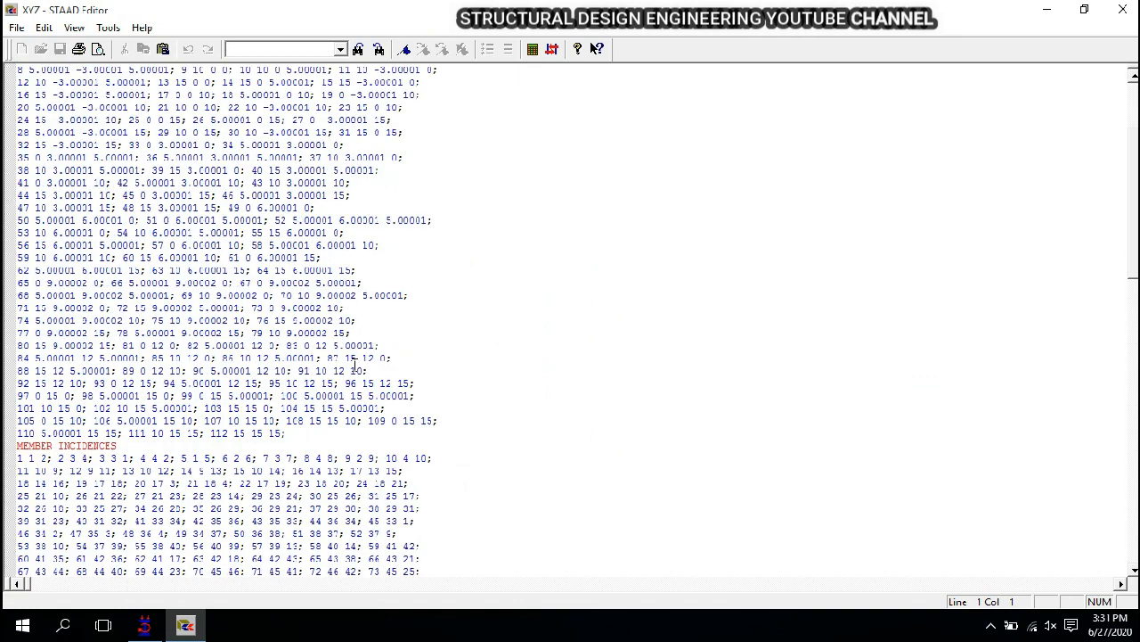
{"action": "scroll", "coordinate": [354, 389], "scroll_direction": "up", "scroll_amount": 15}
{"action": "left_click_drag", "start_coordinate": [57, 182], "coordinate": [248, 458]}
{"action": "scroll", "coordinate": [247, 457], "scroll_direction": "down", "scroll_amount": 8}
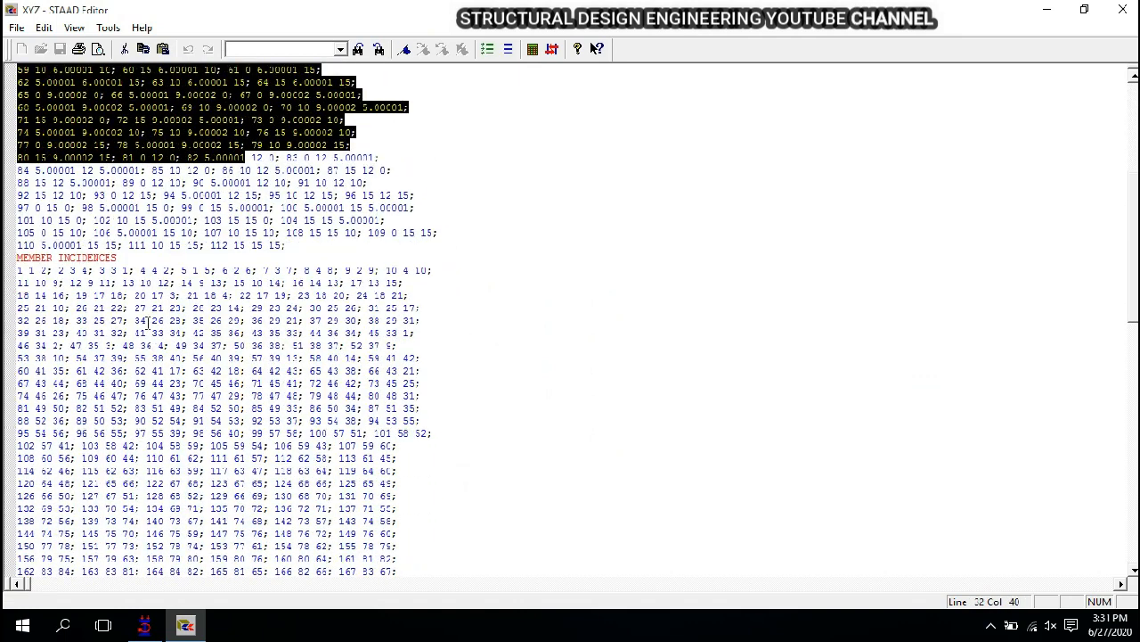
{"action": "left_click", "coordinate": [116, 282]}
{"action": "left_click_drag", "start_coordinate": [116, 283], "coordinate": [354, 559]}
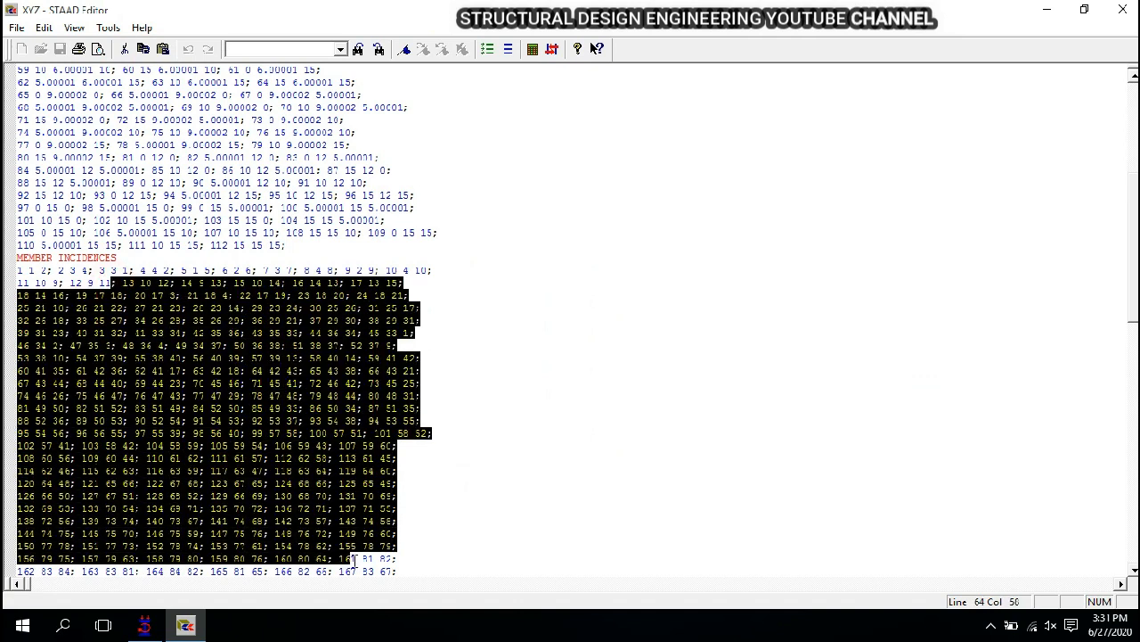
{"action": "scroll", "coordinate": [287, 409], "scroll_direction": "down", "scroll_amount": 12}
{"action": "scroll", "coordinate": [198, 387], "scroll_direction": "down", "scroll_amount": 1}
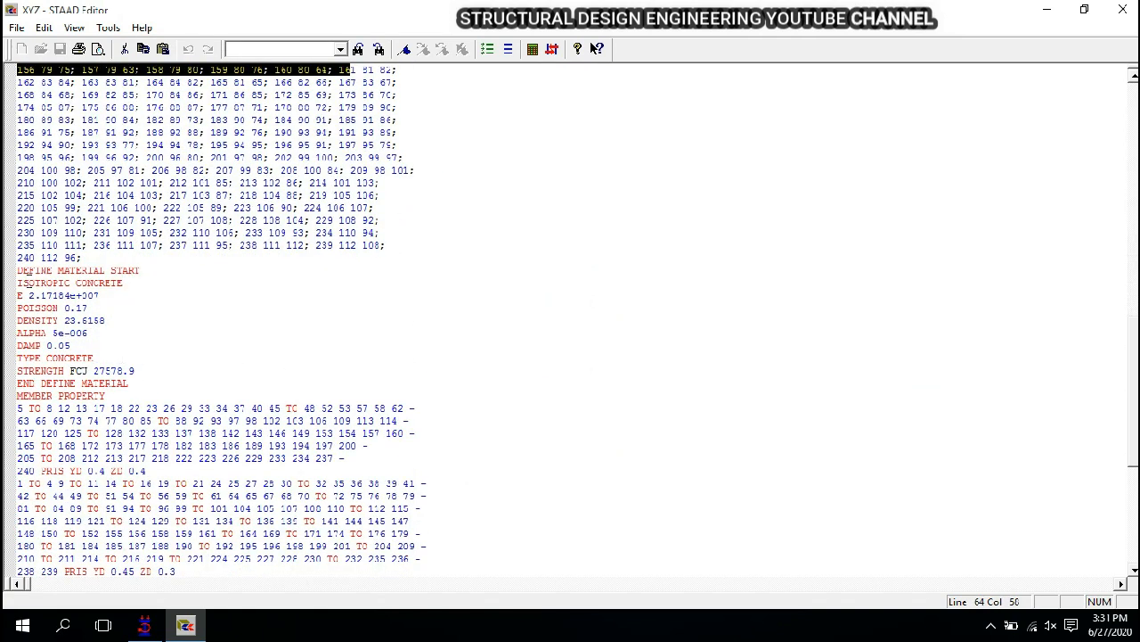
- Set the DENSITY of the isotropic concrete to 25 in the material definition of the command file
{"action": "left_click", "coordinate": [24, 270]}
{"action": "left_click_drag", "start_coordinate": [24, 270], "coordinate": [126, 354]}
{"action": "left_click", "coordinate": [126, 354]}
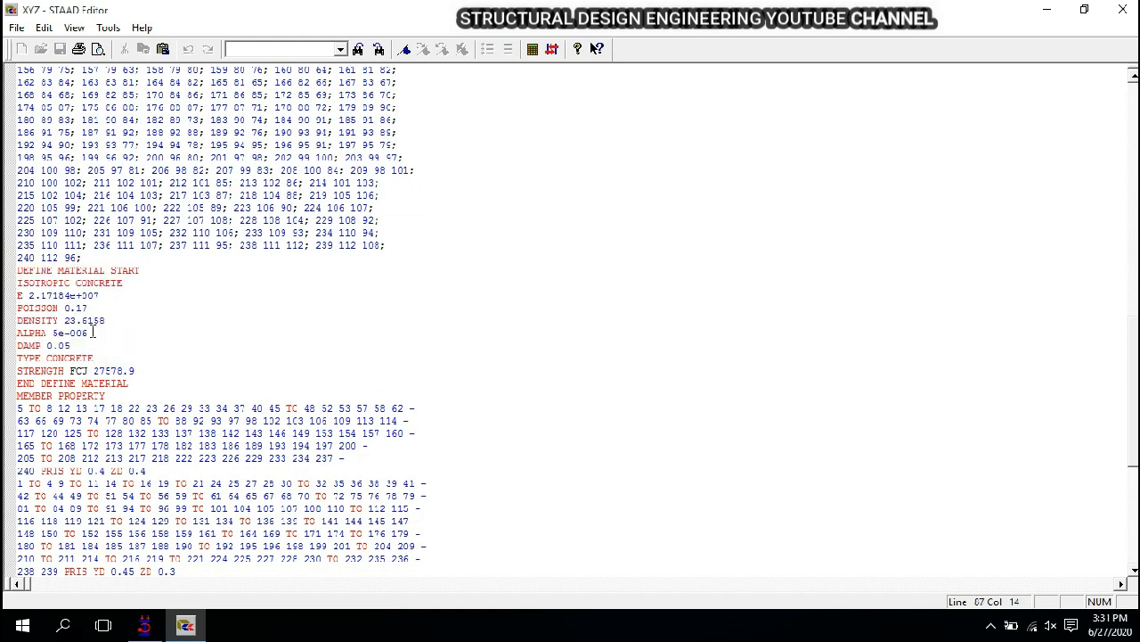
{"action": "left_click_drag", "start_coordinate": [64, 319], "coordinate": [109, 320]}
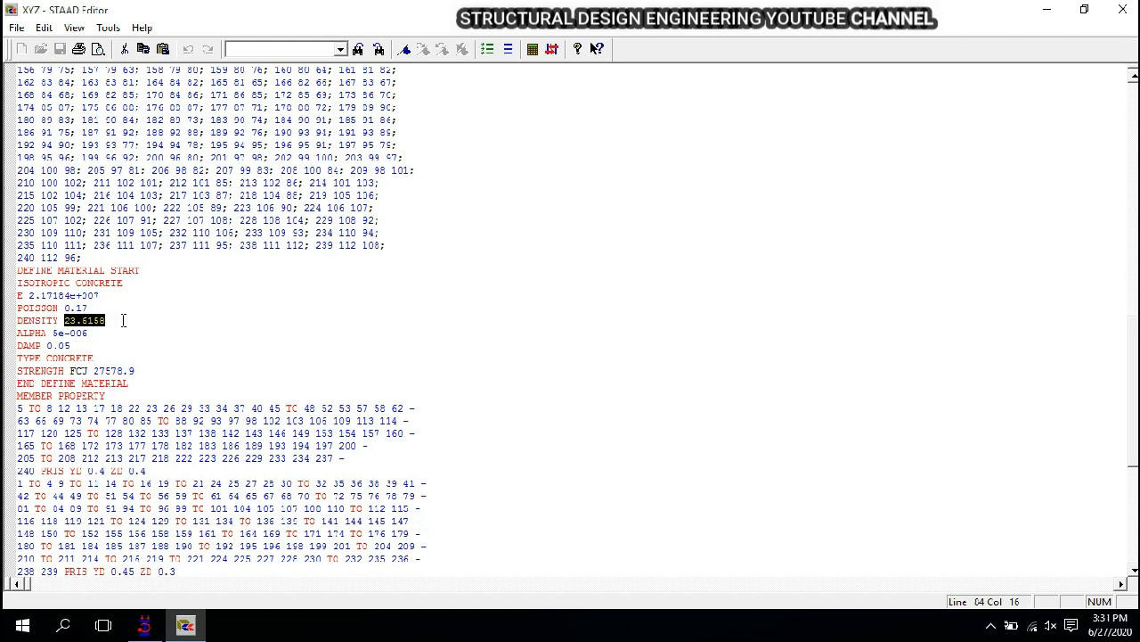
{"action": "key", "text": "BackSpace"}
{"action": "type", "text": "25"}
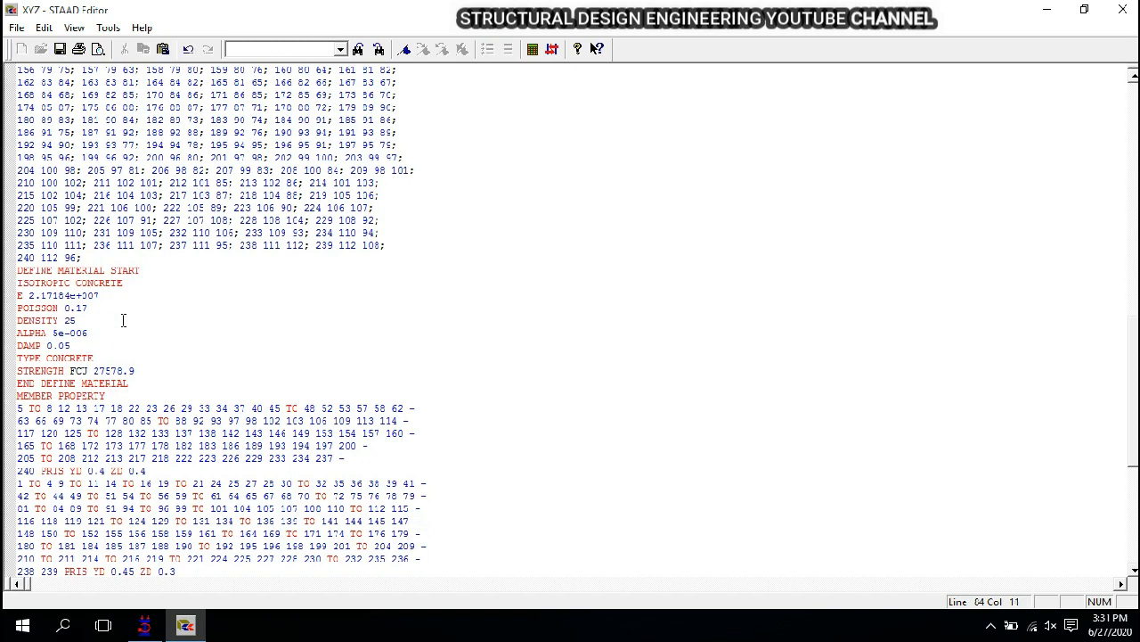
- Examine the material constants, member properties, supports, dead and live load commands and the closing FINISH line
{"action": "left_click", "coordinate": [24, 293]}
{"action": "left_click_drag", "start_coordinate": [25, 291], "coordinate": [122, 371]}
{"action": "left_click", "coordinate": [63, 309]}
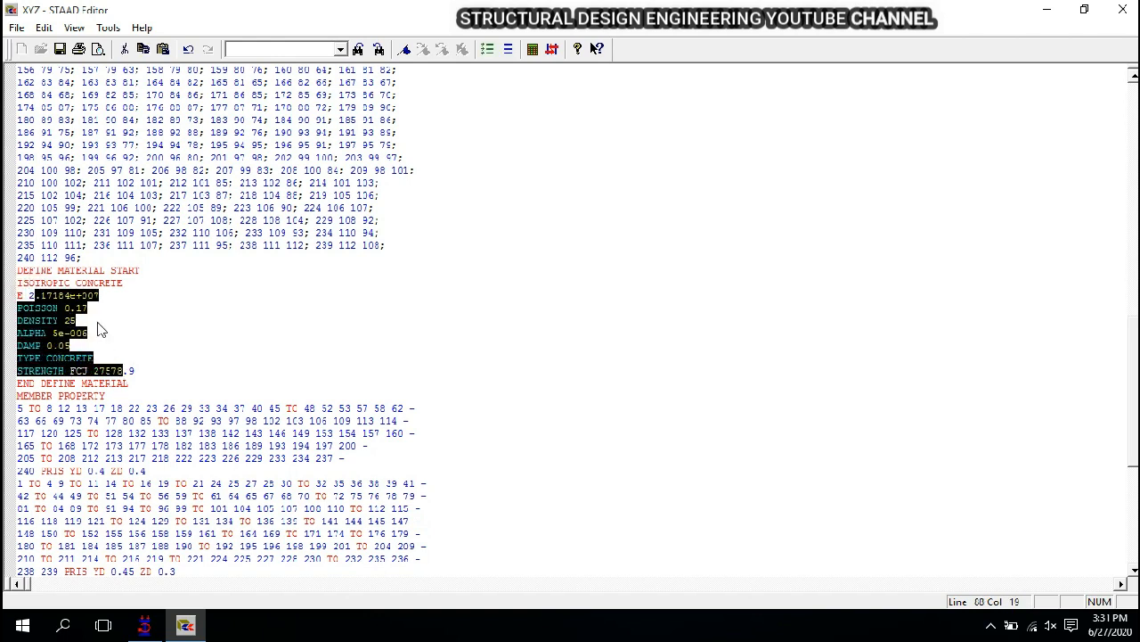
{"action": "scroll", "coordinate": [107, 312], "scroll_direction": "down", "scroll_amount": 6}
{"action": "left_click", "coordinate": [37, 174]}
{"action": "double_click", "coordinate": [36, 169]}
{"action": "left_click", "coordinate": [85, 182]}
{"action": "left_click_drag", "start_coordinate": [84, 182], "coordinate": [205, 320]}
{"action": "scroll", "coordinate": [209, 321], "scroll_direction": "down", "scroll_amount": 4}
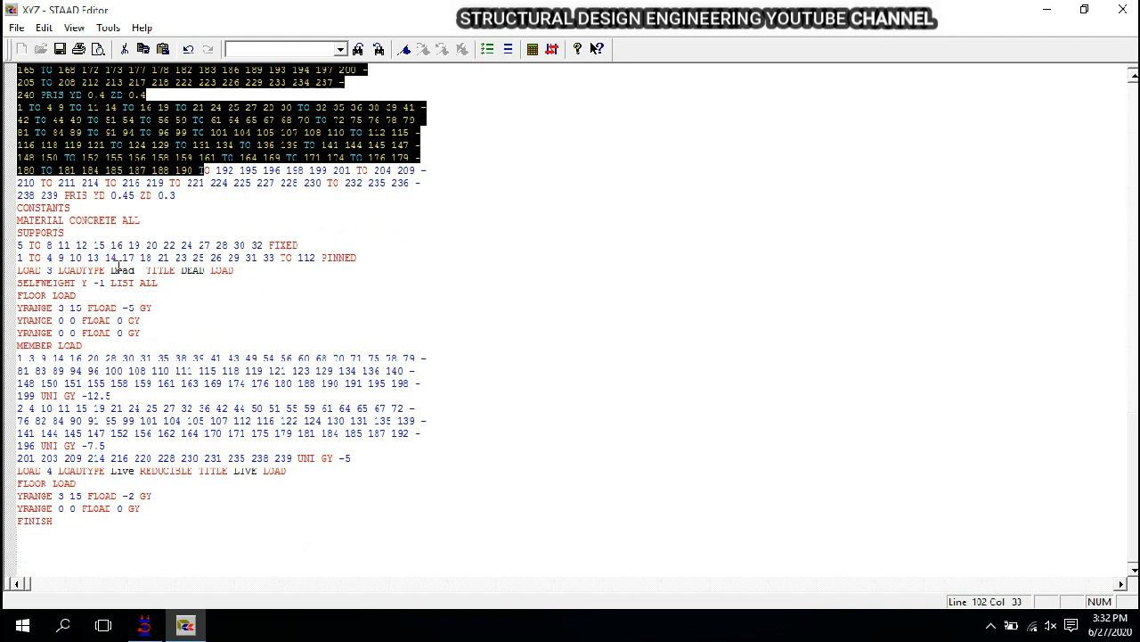
{"action": "left_click", "coordinate": [50, 271]}
{"action": "double_click", "coordinate": [50, 271]}
{"action": "left_click_drag", "start_coordinate": [51, 271], "coordinate": [116, 398]}
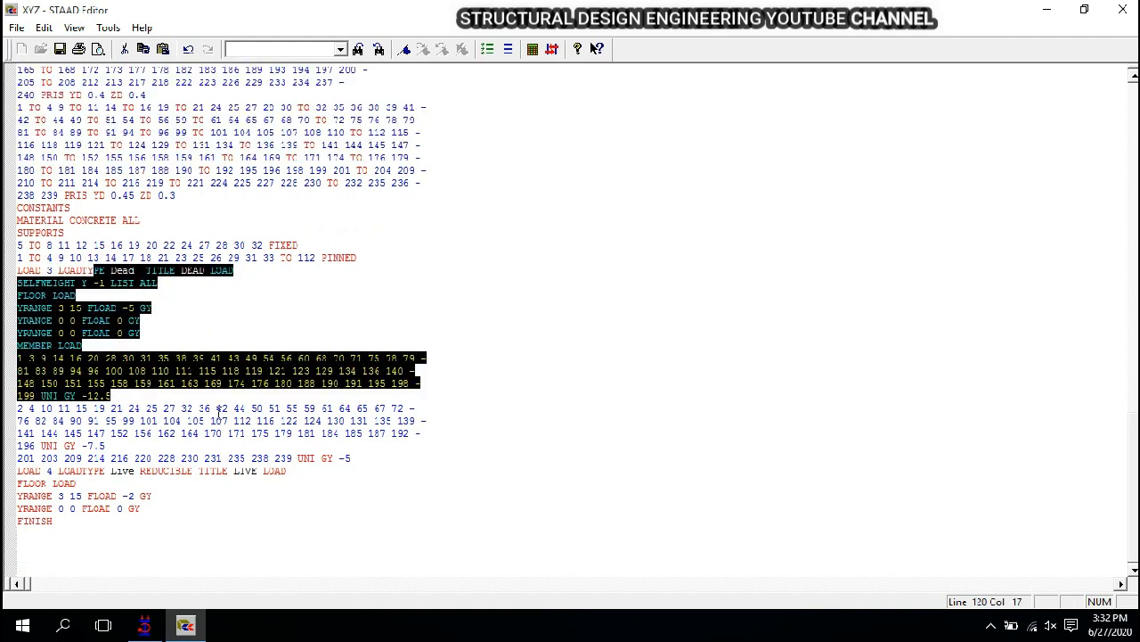
{"action": "left_click", "coordinate": [217, 409]}
{"action": "left_click_drag", "start_coordinate": [41, 471], "coordinate": [152, 508]}
{"action": "left_click_drag", "start_coordinate": [66, 521], "coordinate": [23, 521]}
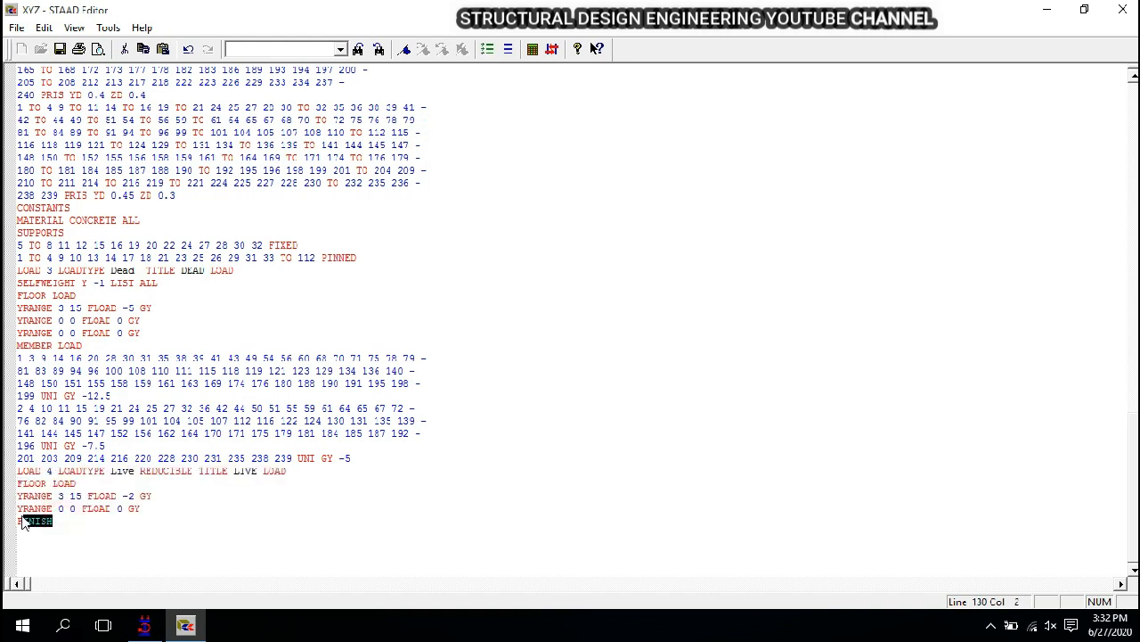
{"action": "left_click", "coordinate": [177, 384]}
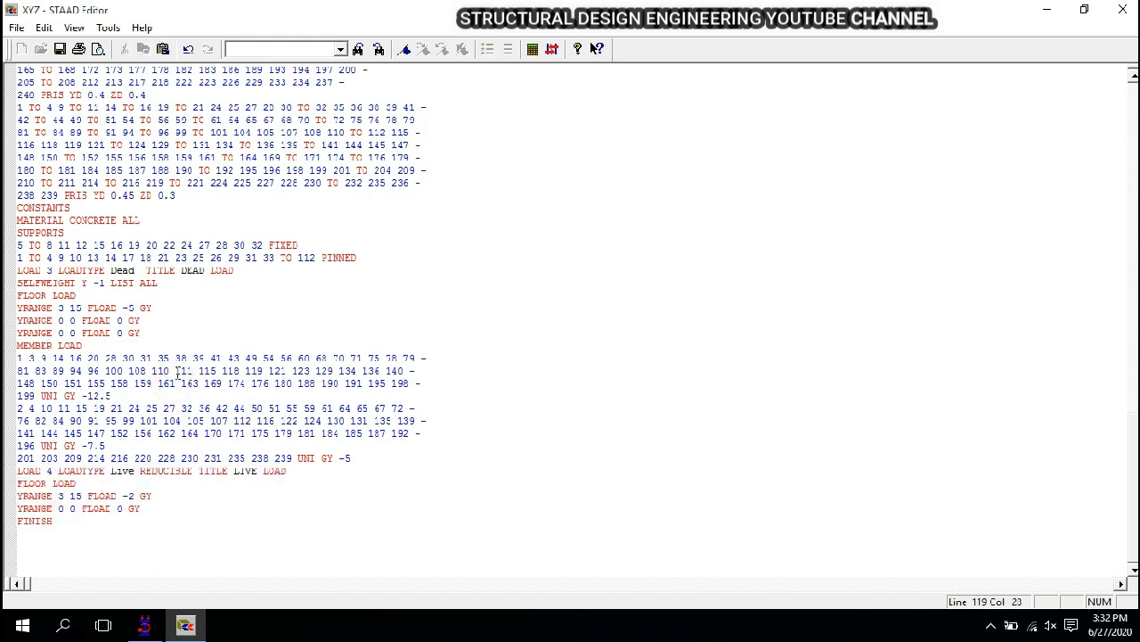
- Save the command file and open the DEFINE 1893 LOAD document in Word from the Staad Pro Webinar folder
{"action": "left_click", "coordinate": [60, 49]}
{"action": "left_click", "coordinate": [1049, 9]}
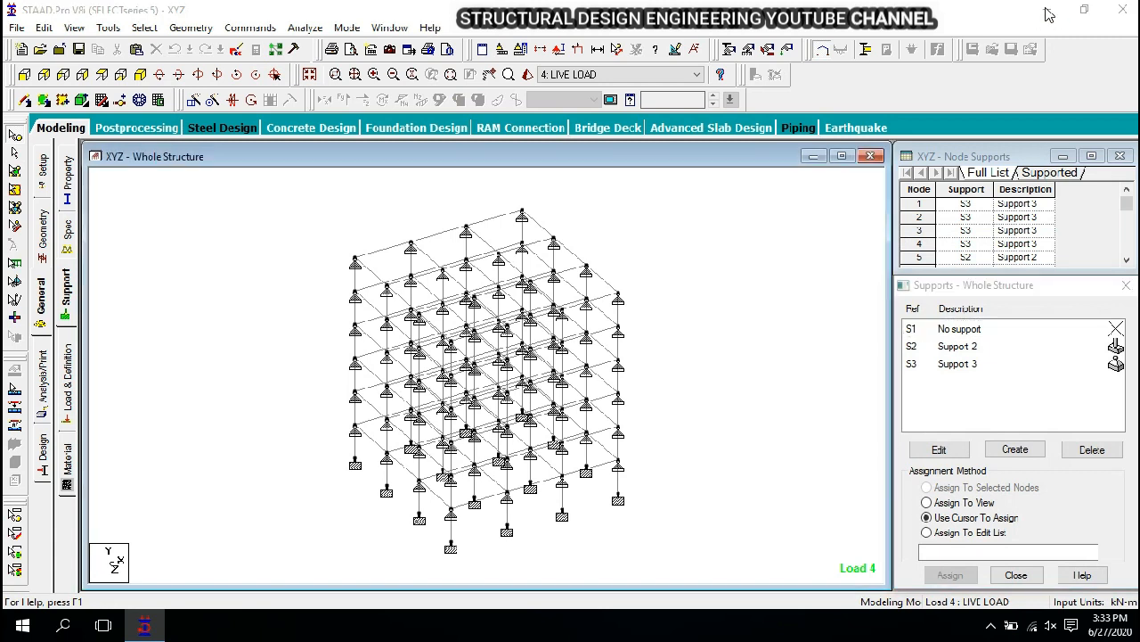
{"action": "left_click", "coordinate": [1048, 14]}
{"action": "double_click", "coordinate": [98, 570]}
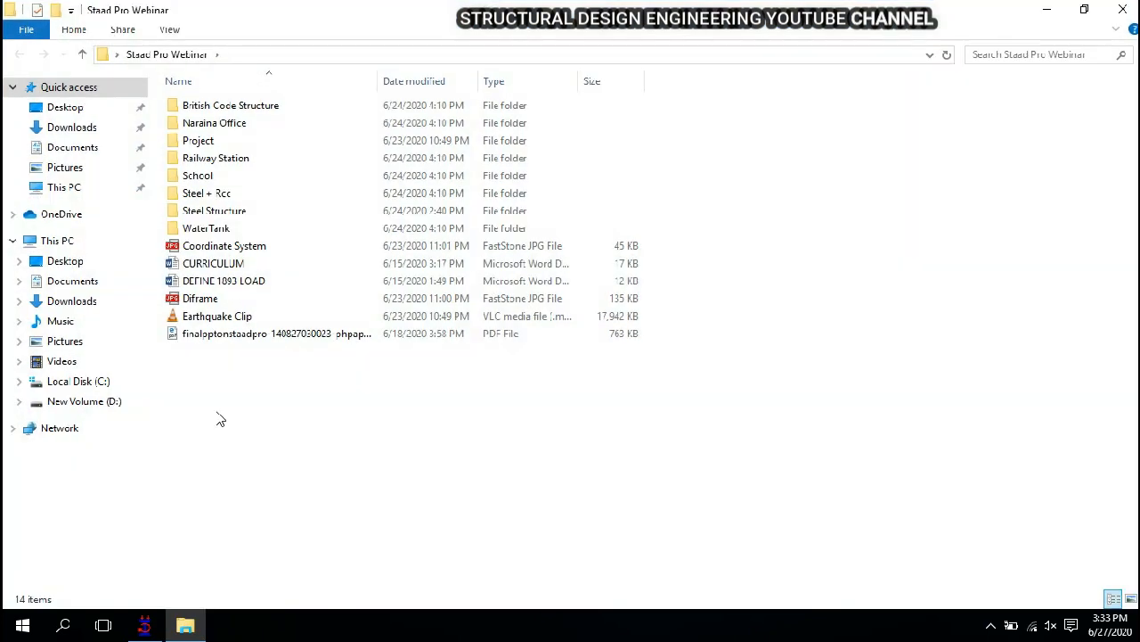
{"action": "double_click", "coordinate": [236, 281]}
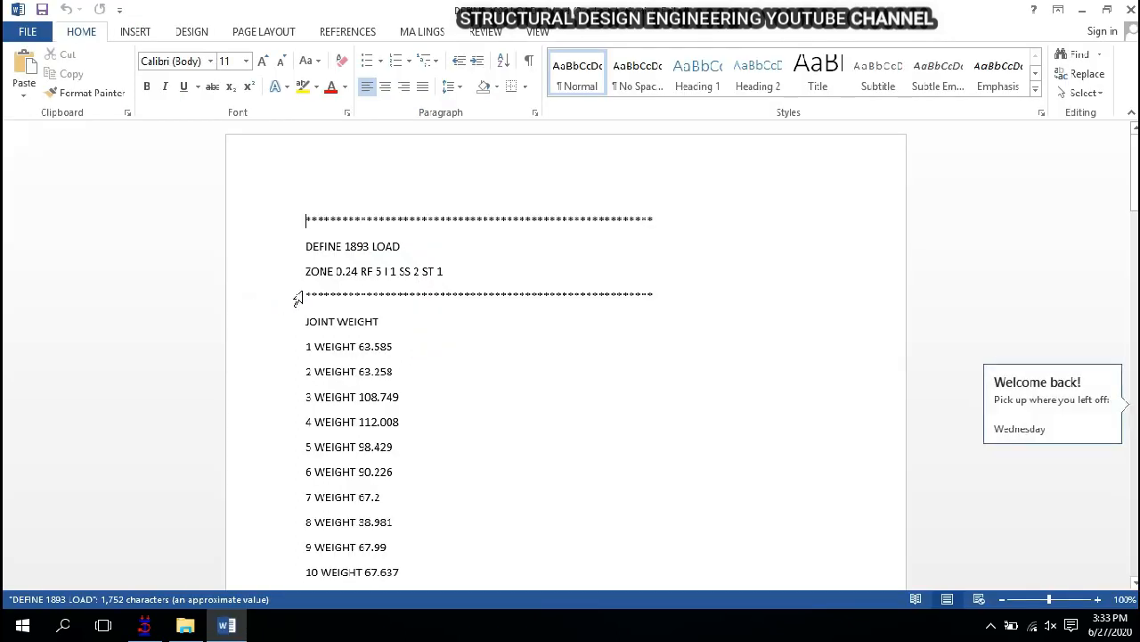
- Copy the text from the document's start through the 1893 LOAD Z 1 line, and minimize the document and folder windows
{"action": "left_click", "coordinate": [762, 124]}
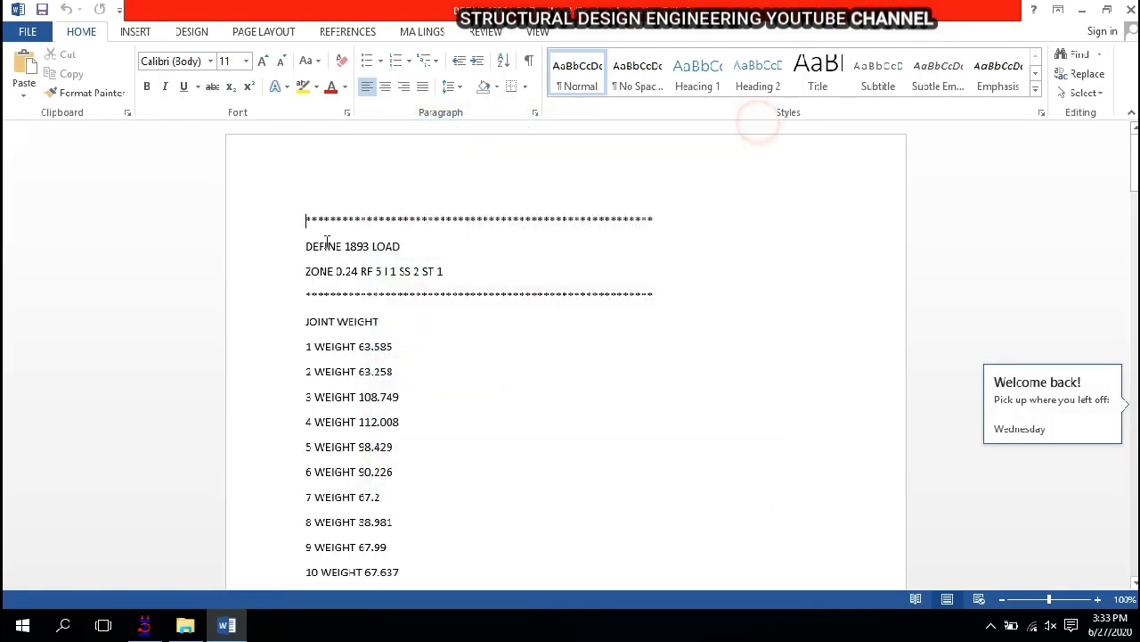
{"action": "left_click_drag", "start_coordinate": [306, 220], "coordinate": [802, 311]}
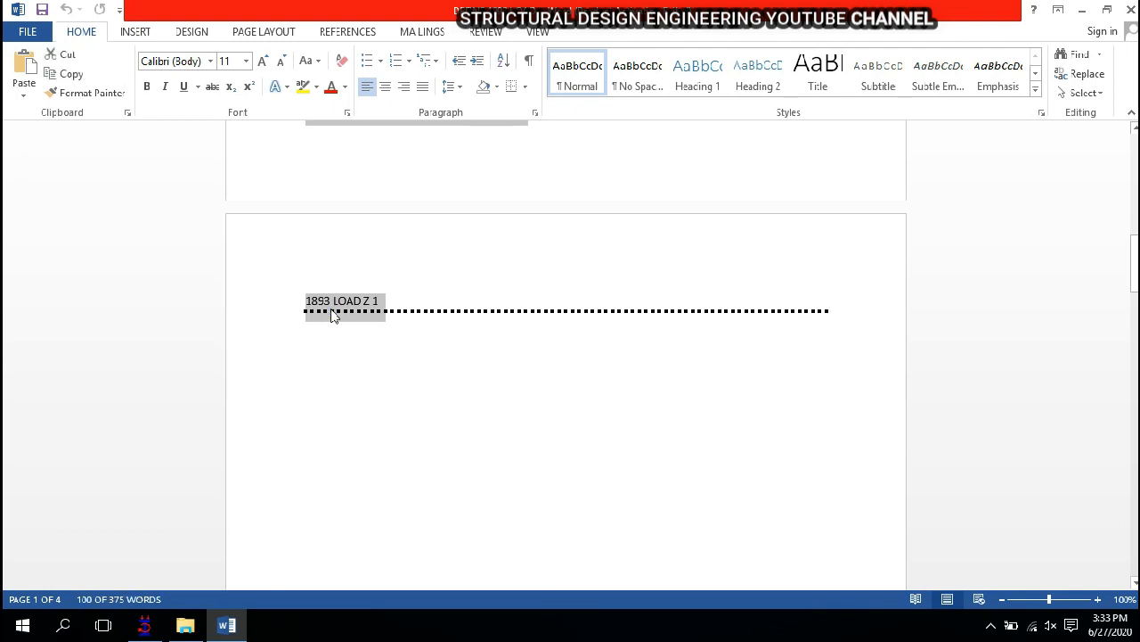
{"action": "right_click", "coordinate": [374, 357]}
{"action": "left_click", "coordinate": [381, 341]}
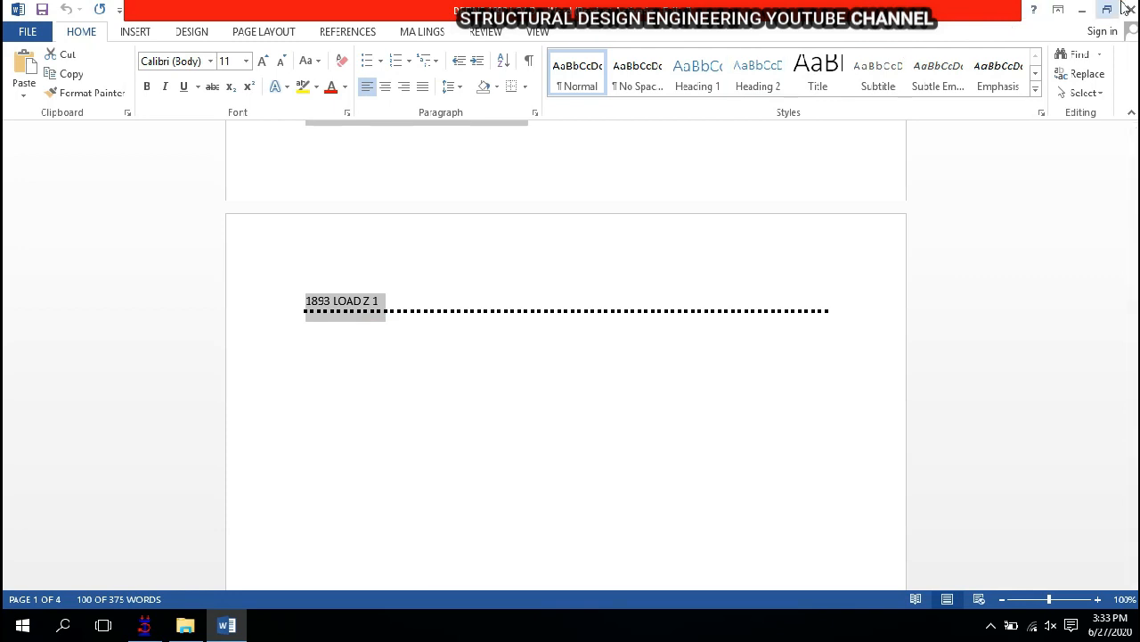
{"action": "scroll", "coordinate": [507, 295], "scroll_direction": "down", "scroll_amount": 5}
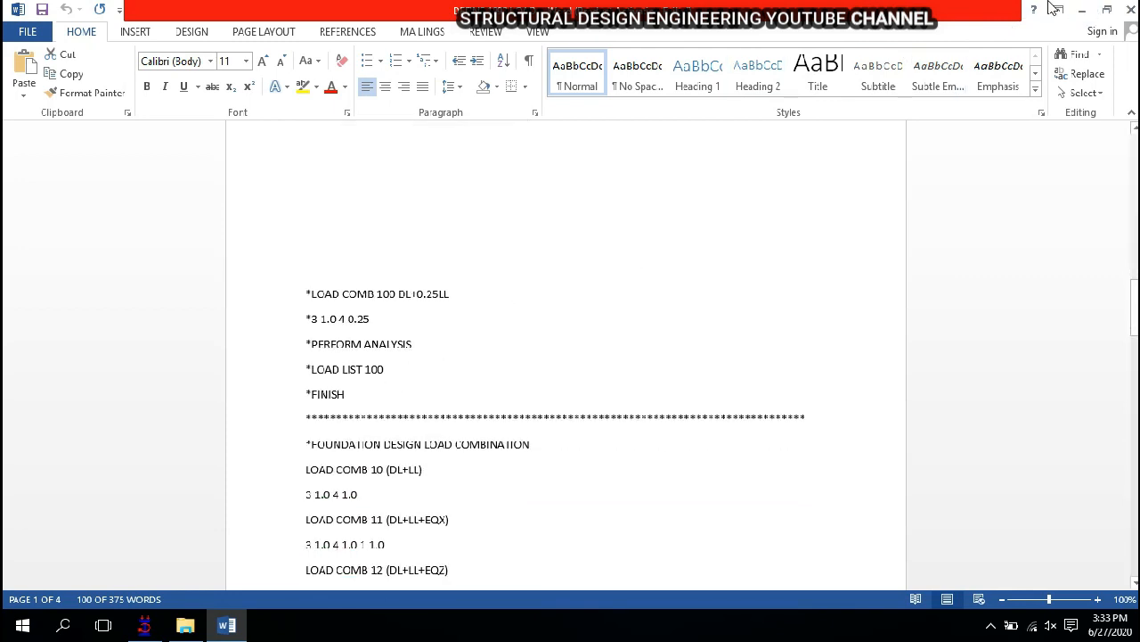
{"action": "left_click", "coordinate": [1080, 9]}
{"action": "left_click", "coordinate": [1047, 10]}
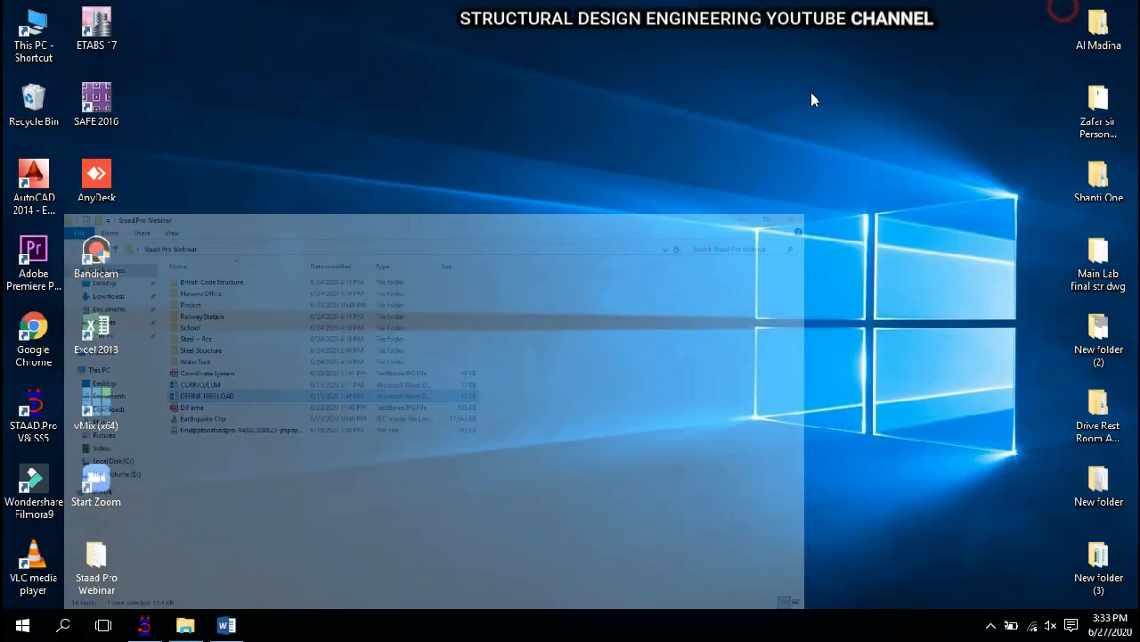
- Switch back to STAAD.Pro and reopen the XYZ command file at the supports and load commands
{"action": "mouse_move", "coordinate": [226, 627]}
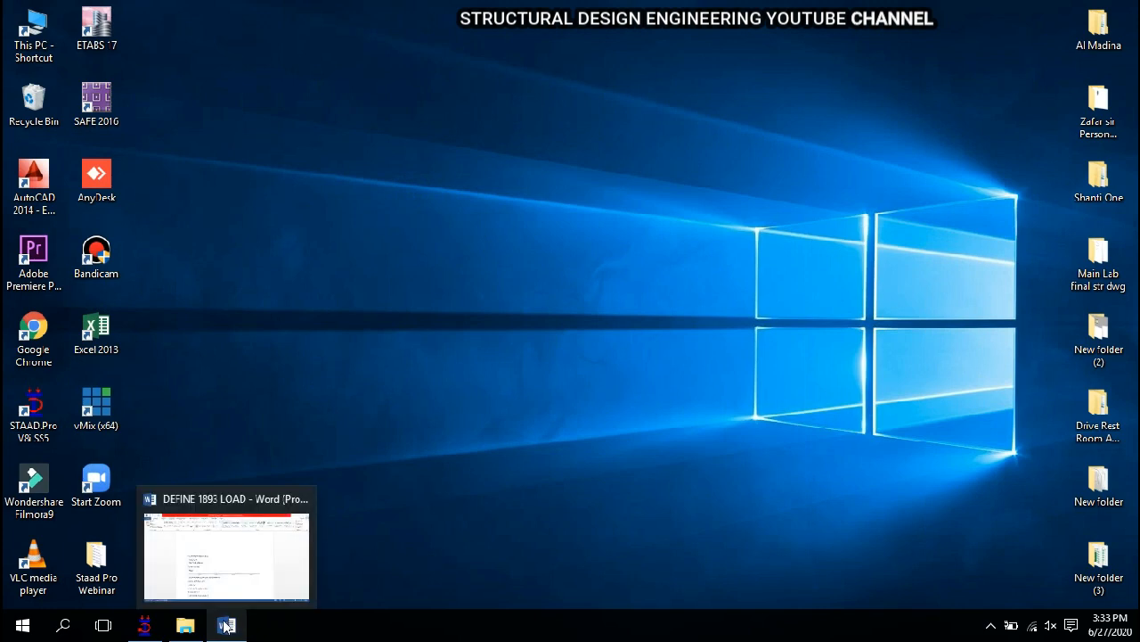
{"action": "left_click", "coordinate": [144, 625]}
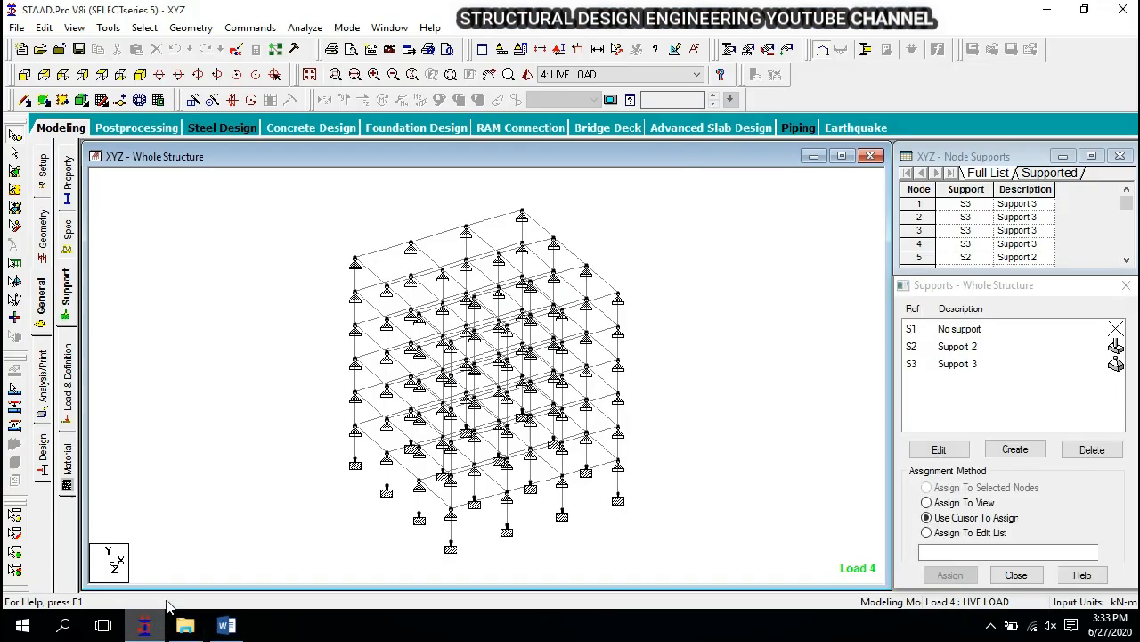
{"action": "left_click", "coordinate": [236, 50]}
{"action": "scroll", "coordinate": [309, 292], "scroll_direction": "down", "scroll_amount": 20}
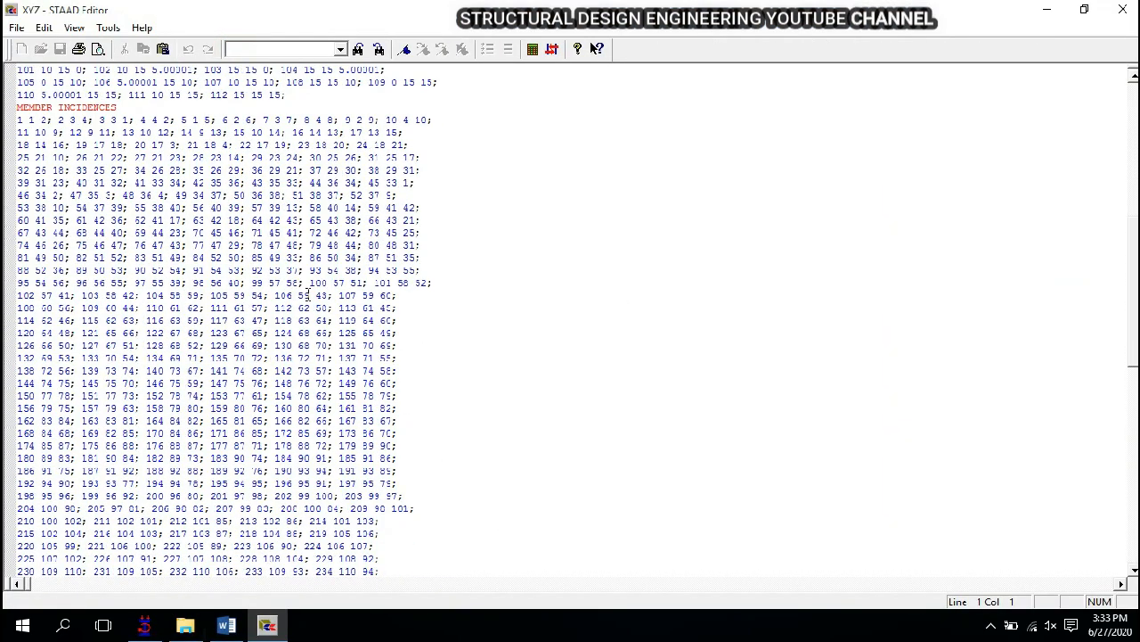
{"action": "scroll", "coordinate": [308, 292], "scroll_direction": "down", "scroll_amount": 4}
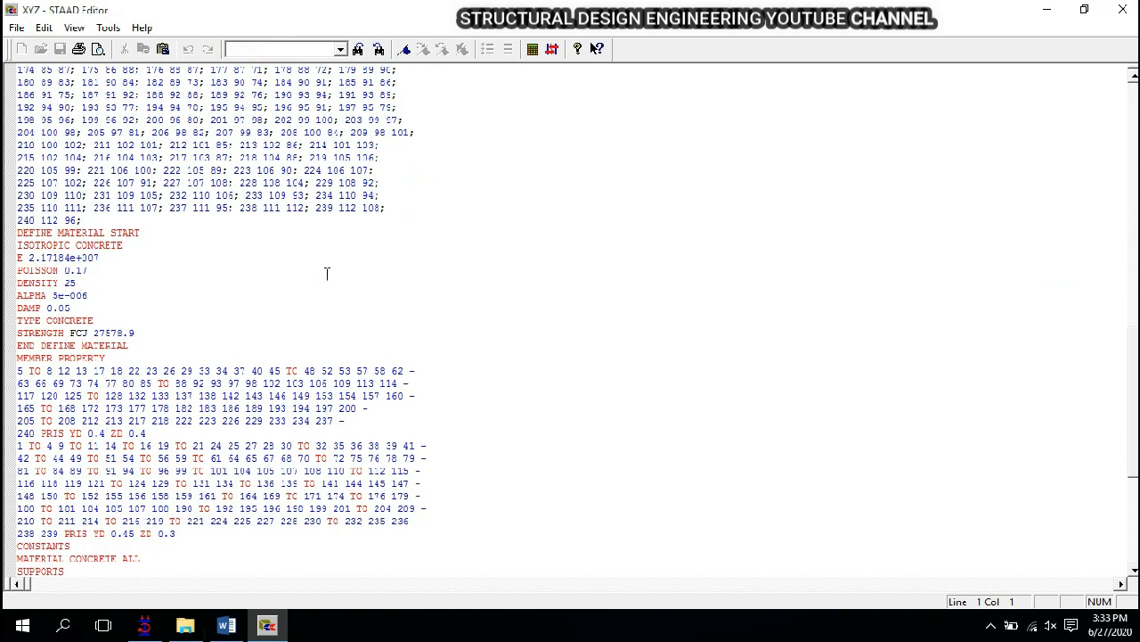
{"action": "scroll", "coordinate": [327, 278], "scroll_direction": "down", "scroll_amount": 7}
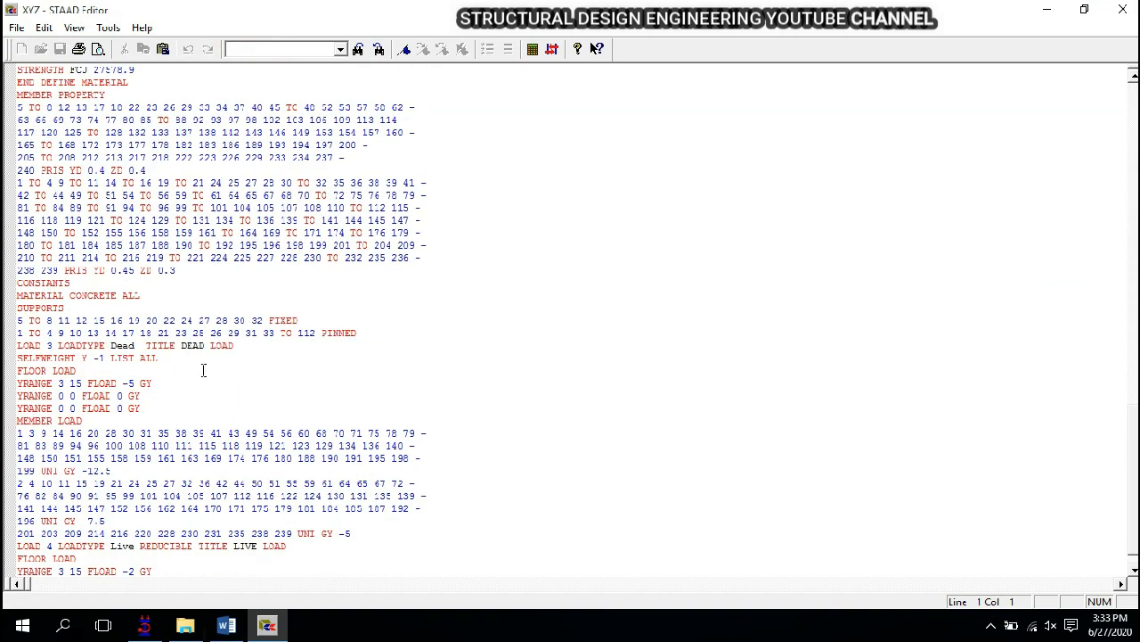
- Paste the copied 1893 definition, joint weights and seismic load cases on a new line below the PINNED supports, and select the pasted commands
{"action": "left_click", "coordinate": [257, 335]}
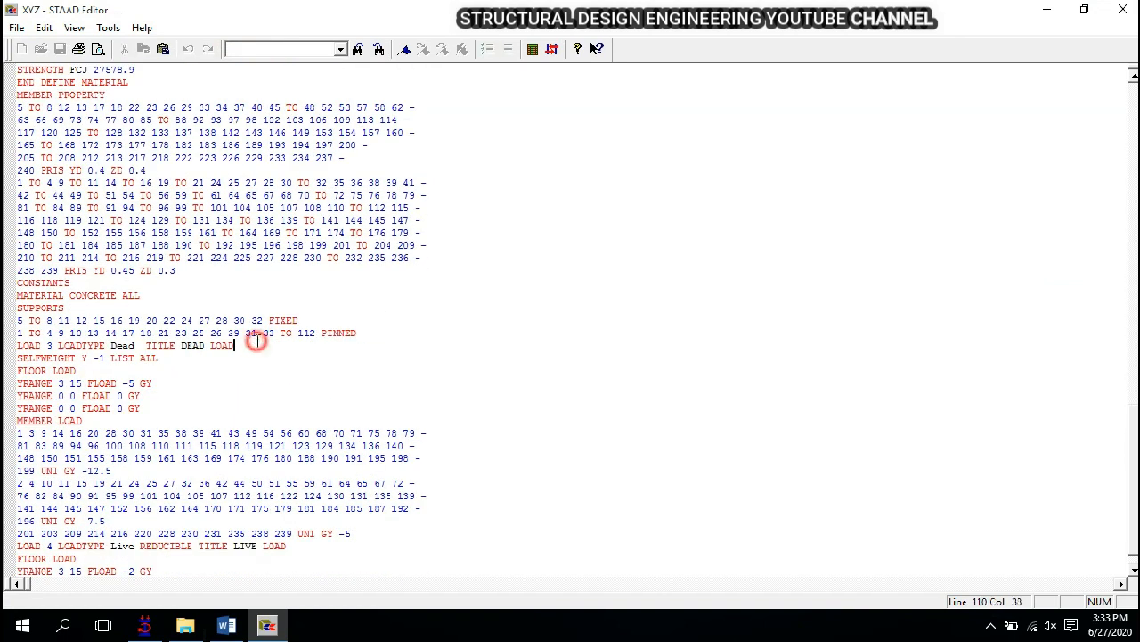
{"action": "left_click_drag", "start_coordinate": [374, 329], "coordinate": [283, 334]}
{"action": "left_click", "coordinate": [364, 332]}
{"action": "left_click", "coordinate": [363, 332]}
{"action": "key", "text": "Return"}
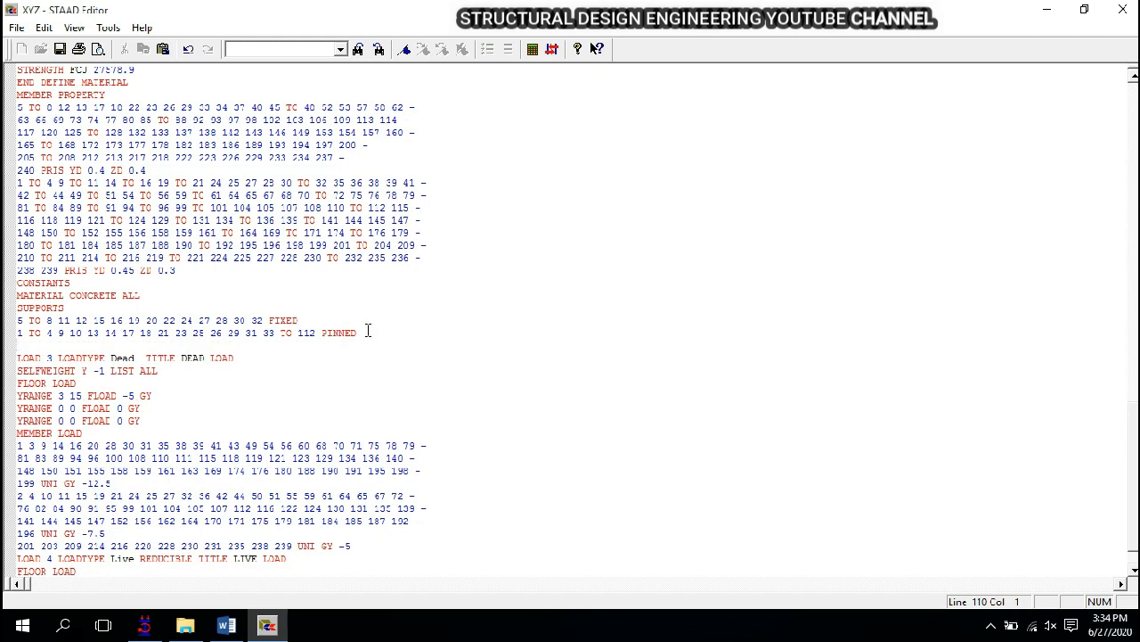
{"action": "key", "text": "ctrl+v"}
{"action": "scroll", "coordinate": [293, 313], "scroll_direction": "down", "scroll_amount": 3}
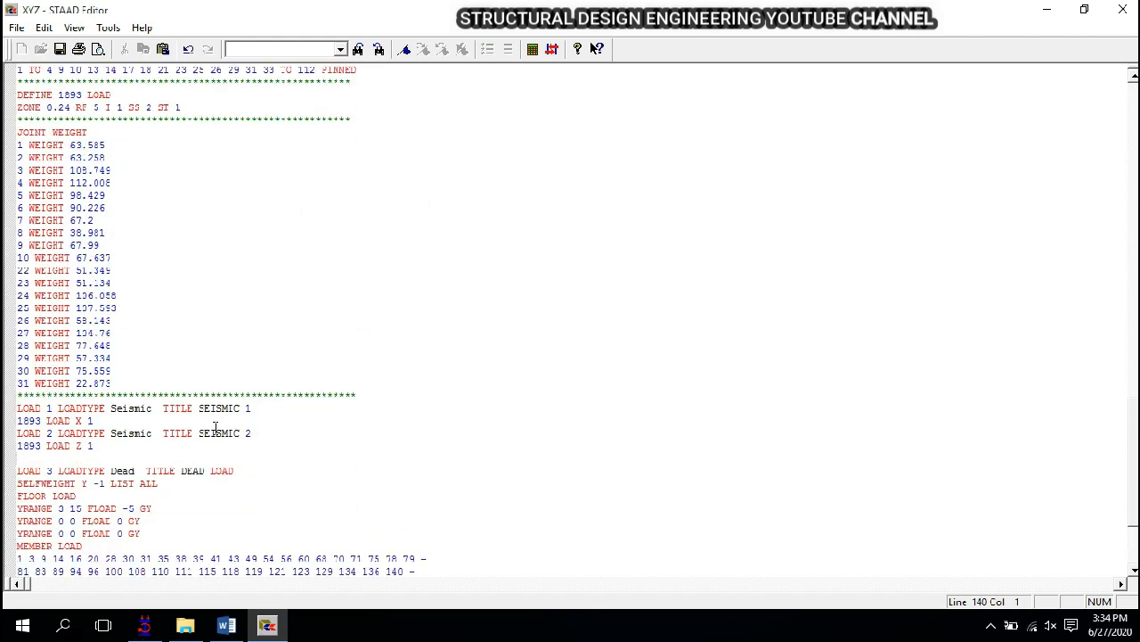
{"action": "left_click_drag", "start_coordinate": [18, 456], "coordinate": [5, 96]}
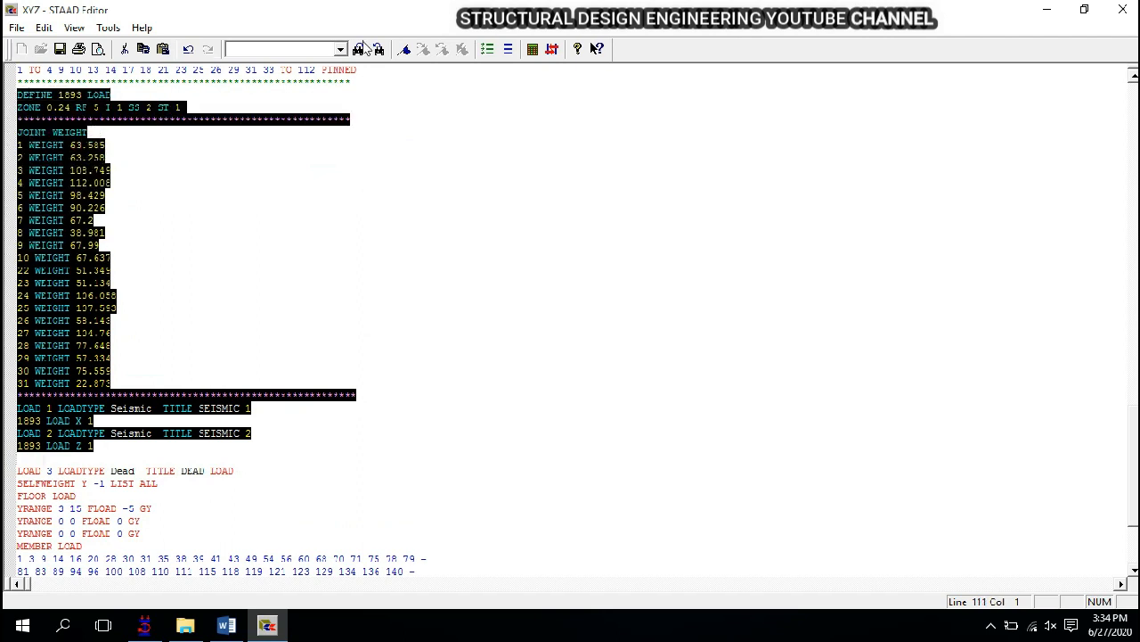
- Comment out the pasted 1893 definition, joint weights and seismic load cases, and close the block with a line of asterisks above LOAD 3
{"action": "left_click", "coordinate": [488, 54]}
{"action": "left_click", "coordinate": [395, 144]}
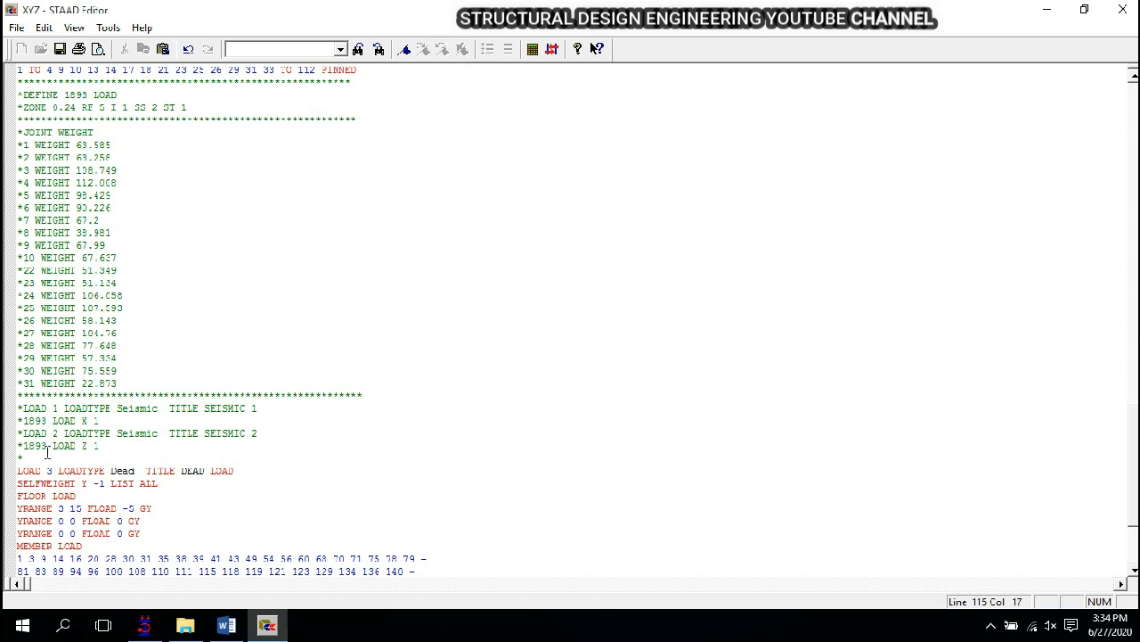
{"action": "left_click_drag", "start_coordinate": [28, 457], "coordinate": [10, 456]}
{"action": "key", "text": "Delete"}
{"action": "type", "text": "**"}
{"action": "type", "text": "***************************888888"}
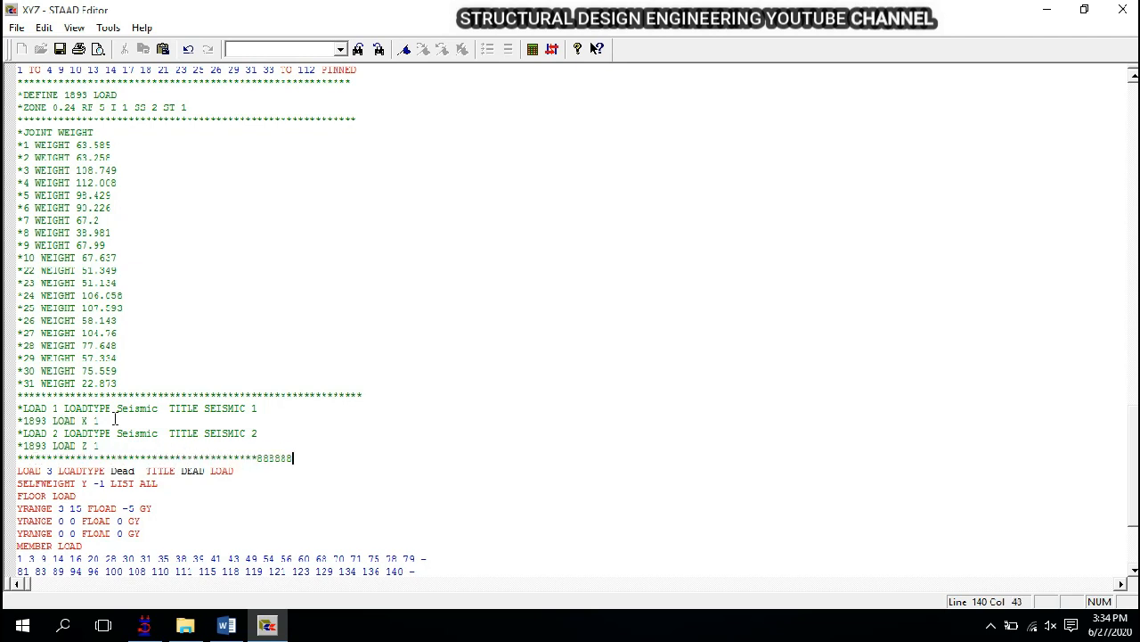
{"action": "key", "text": "BackSpace"}
{"action": "key", "text": "BackSpace"}
{"action": "key", "text": "BackSpace"}
{"action": "key", "text": "BackSpace"}
{"action": "key", "text": "BackSpace"}
{"action": "key", "text": "BackSpace"}
- Review the commented seismic block as a whole and the DEFINE 1893 LOAD line at its start
{"action": "scroll", "coordinate": [210, 370], "scroll_direction": "up", "scroll_amount": 4}
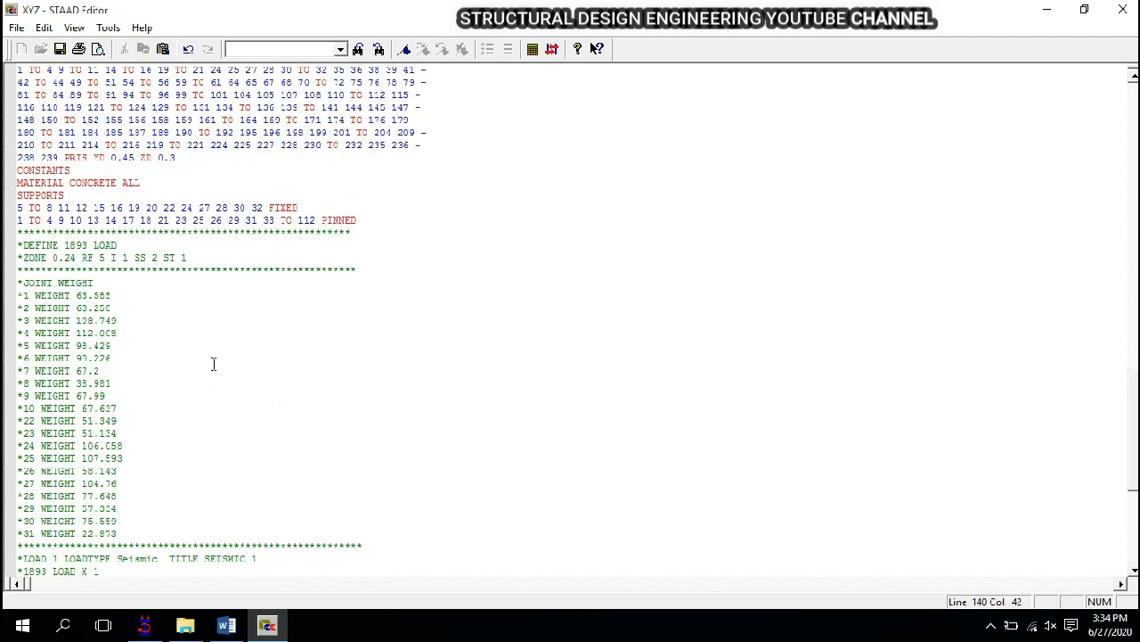
{"action": "left_click_drag", "start_coordinate": [22, 234], "coordinate": [288, 428]}
{"action": "scroll", "coordinate": [290, 433], "scroll_direction": "up", "scroll_amount": 2}
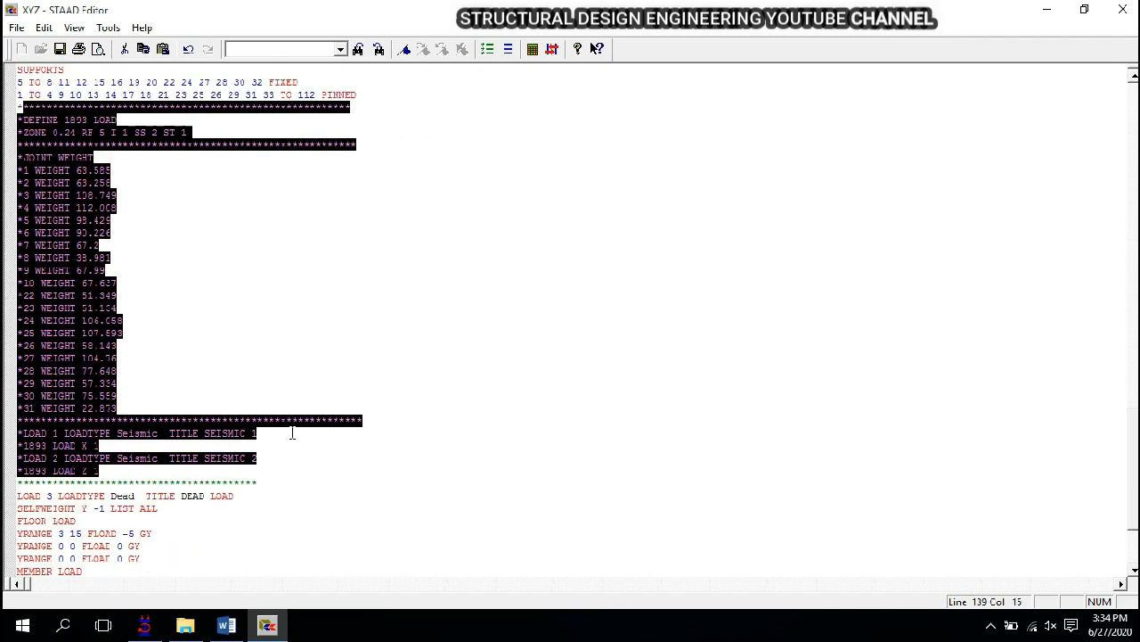
{"action": "left_click", "coordinate": [228, 385]}
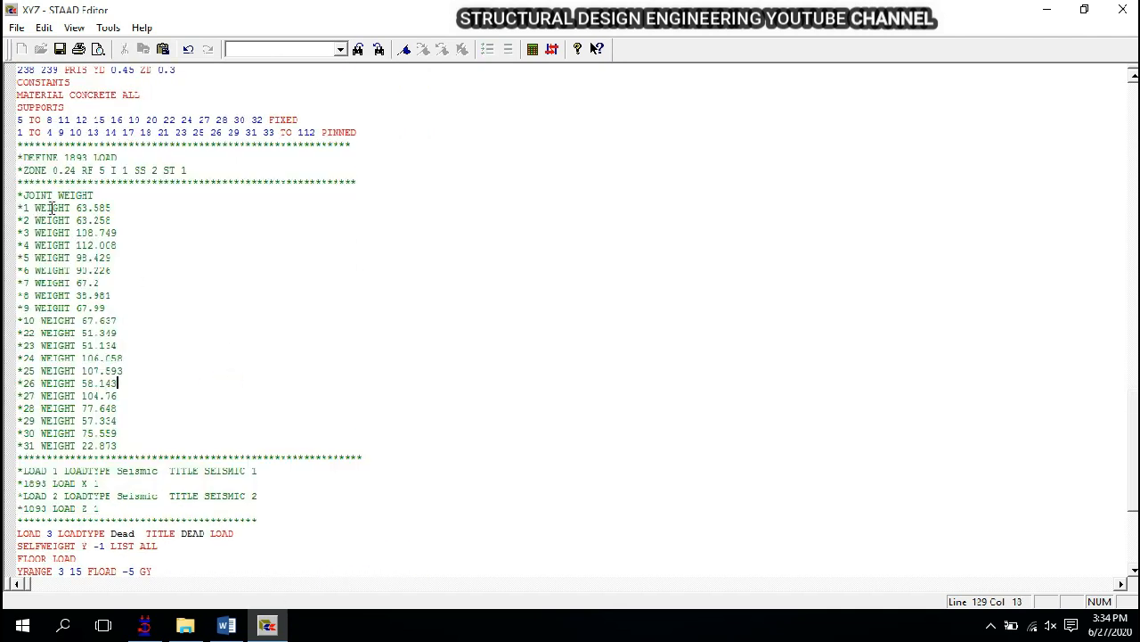
{"action": "left_click_drag", "start_coordinate": [24, 158], "coordinate": [114, 164]}
{"action": "left_click", "coordinate": [114, 163]}
{"action": "left_click", "coordinate": [64, 159]}
{"action": "left_click_drag", "start_coordinate": [67, 159], "coordinate": [88, 161]}
{"action": "left_click", "coordinate": [87, 161]}
- Examine the zone factor and the RF, I, SS and ST parameters in the ZONE line, undoing any accidental text move
{"action": "left_click_drag", "start_coordinate": [28, 170], "coordinate": [67, 170]}
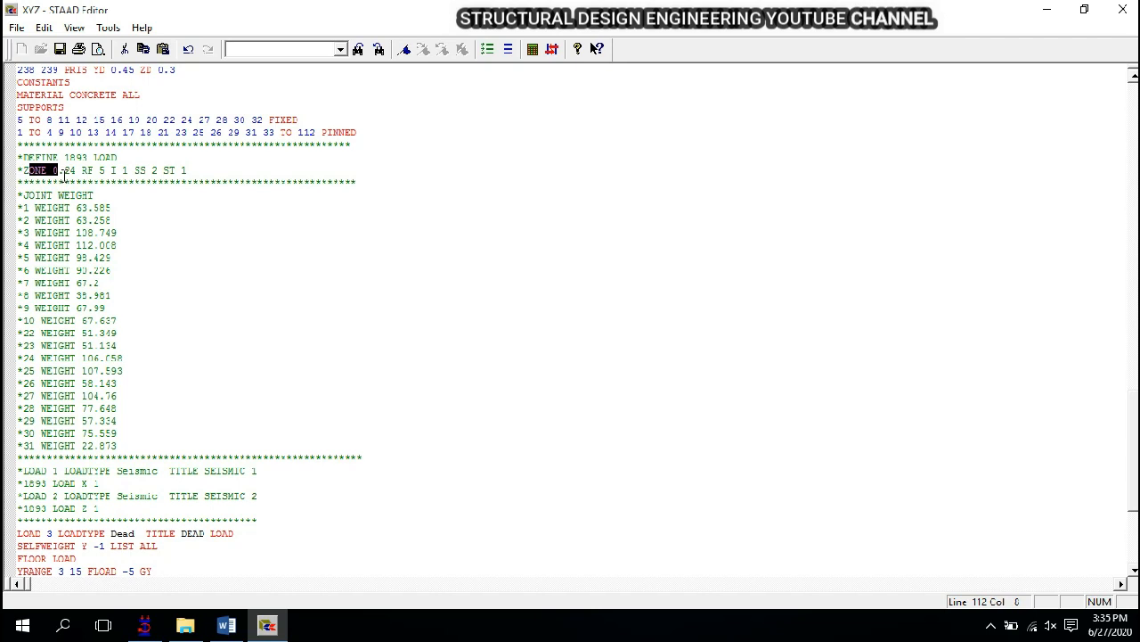
{"action": "left_click", "coordinate": [64, 174]}
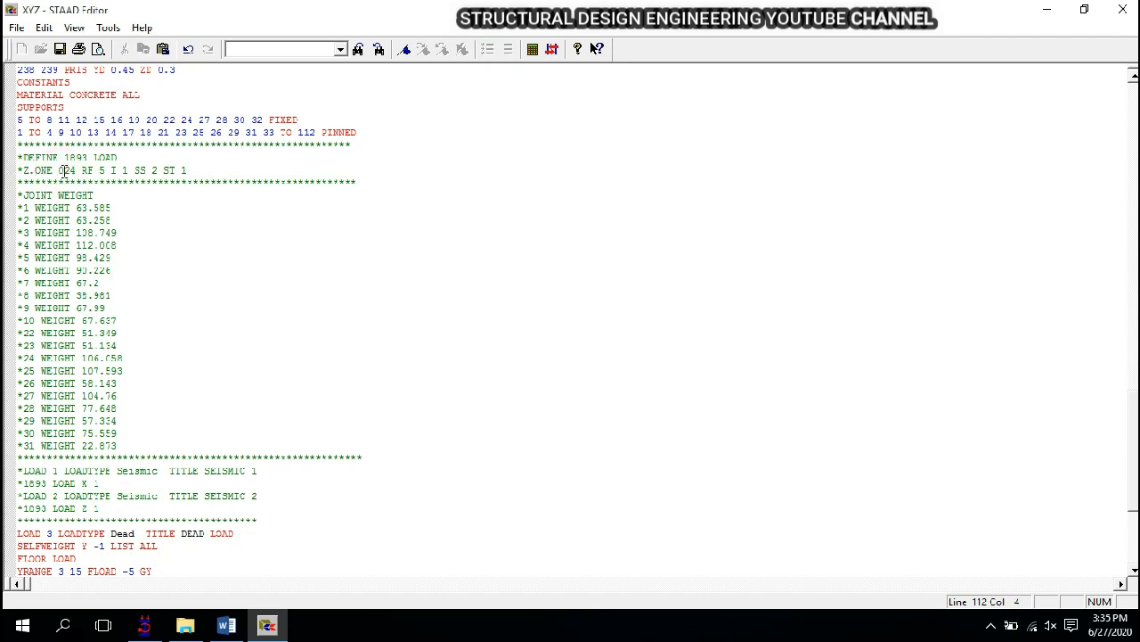
{"action": "key", "text": "ctrl+z"}
{"action": "left_click_drag", "start_coordinate": [56, 169], "coordinate": [77, 172]}
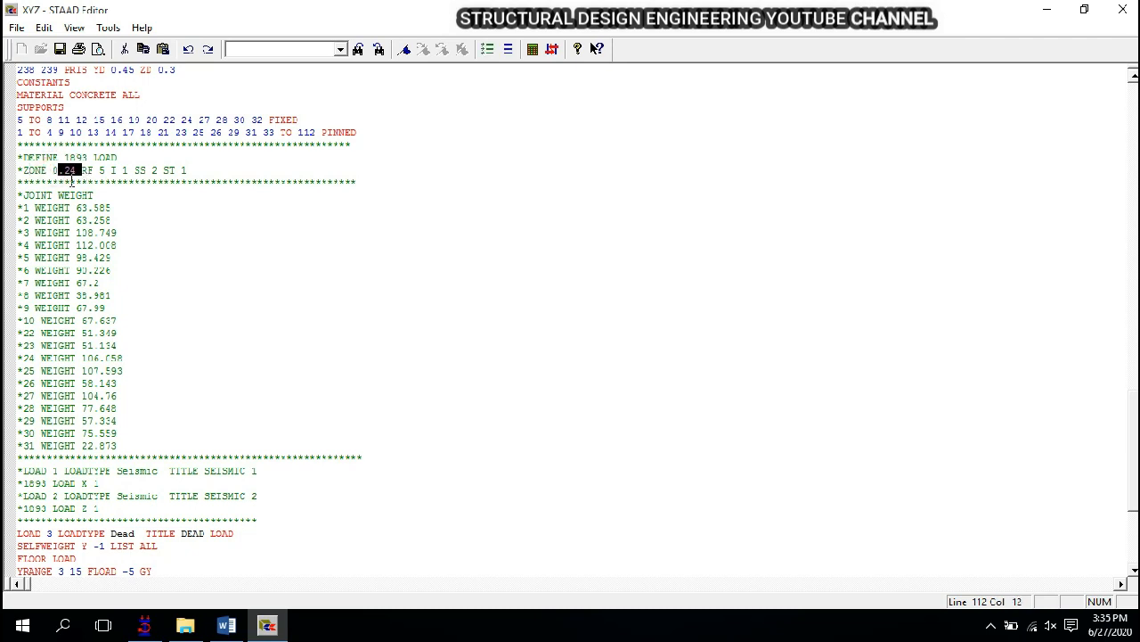
{"action": "left_click", "coordinate": [60, 171]}
{"action": "left_click_drag", "start_coordinate": [61, 171], "coordinate": [104, 172]}
{"action": "left_click", "coordinate": [81, 173]}
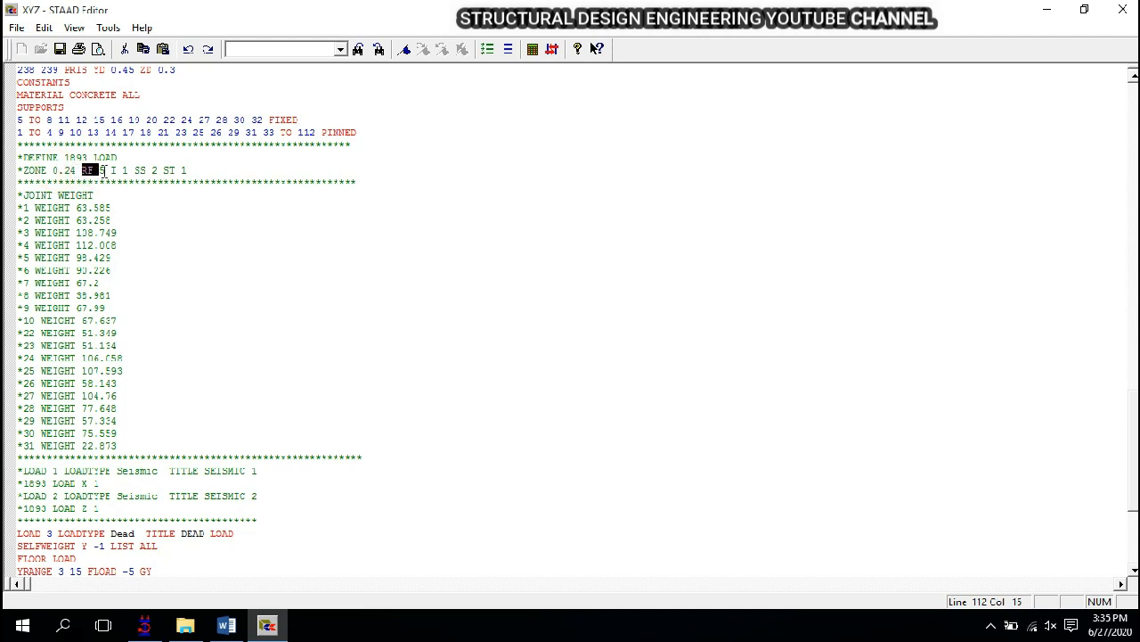
{"action": "left_click", "coordinate": [104, 171]}
{"action": "double_click", "coordinate": [113, 170]}
{"action": "left_click_drag", "start_coordinate": [134, 171], "coordinate": [190, 170]}
{"action": "left_click", "coordinate": [200, 170]}
- Examine the JOINT WEIGHT heading and the list of joint weights for joints 1 through 31
{"action": "left_click_drag", "start_coordinate": [18, 181], "coordinate": [100, 194]}
{"action": "left_click", "coordinate": [98, 194]}
{"action": "left_click", "coordinate": [93, 194]}
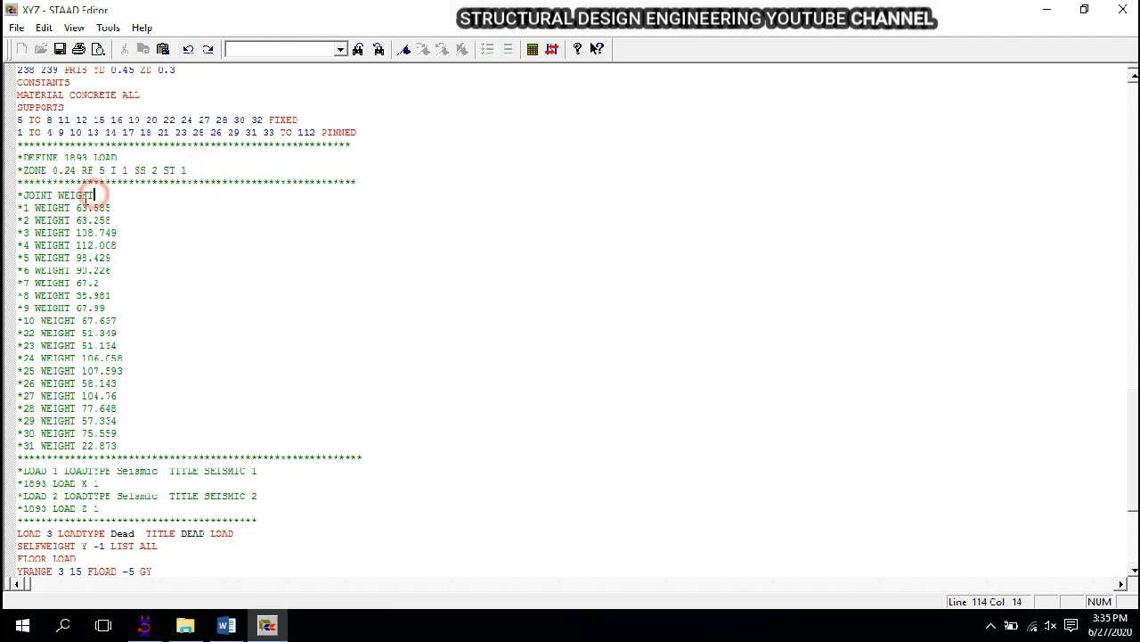
{"action": "left_click_drag", "start_coordinate": [23, 206], "coordinate": [129, 445]}
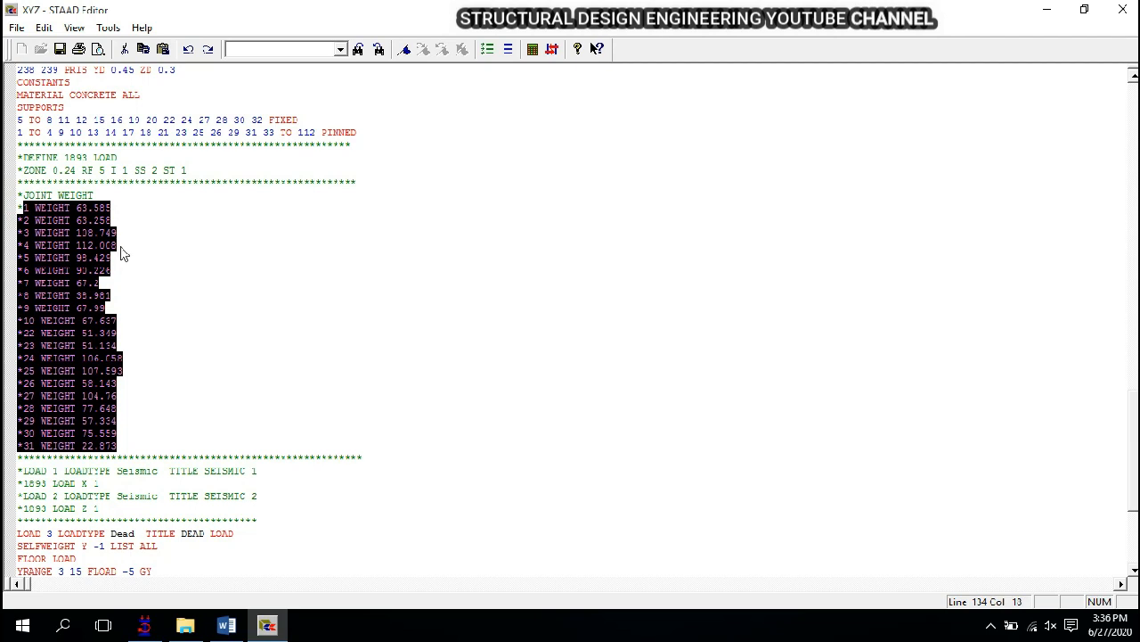
{"action": "scroll", "coordinate": [100, 357], "scroll_direction": "down", "scroll_amount": 4}
- Examine the seismic load cases 1 and 2 with their X and Z direction lines and the numbering that continues at LOAD 3
{"action": "left_click", "coordinate": [35, 339]}
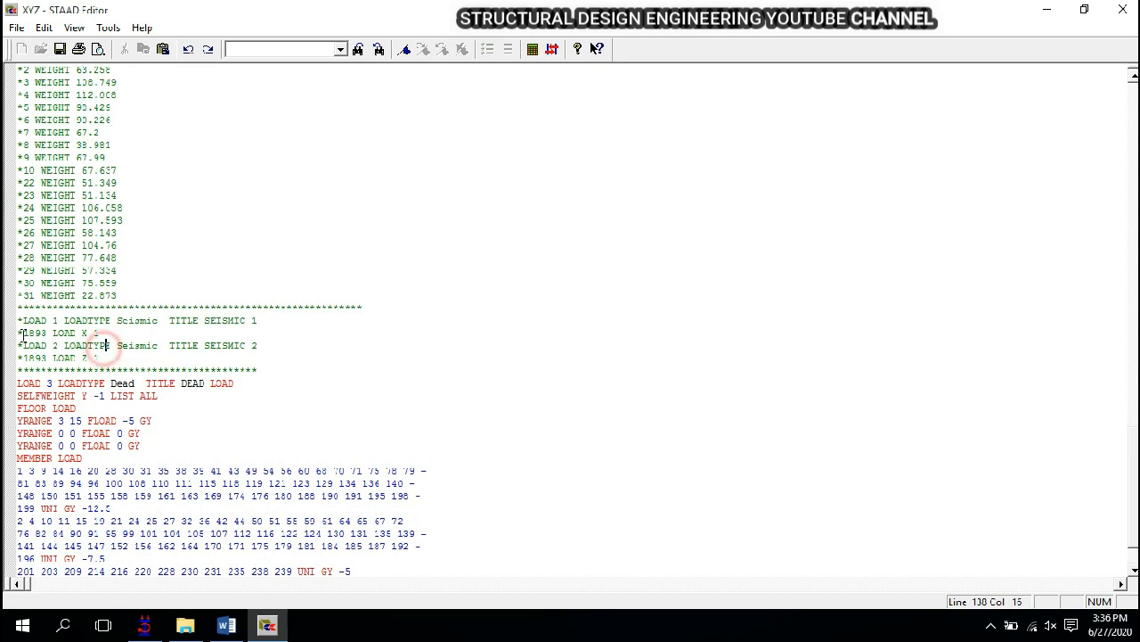
{"action": "left_click_drag", "start_coordinate": [18, 320], "coordinate": [168, 324]}
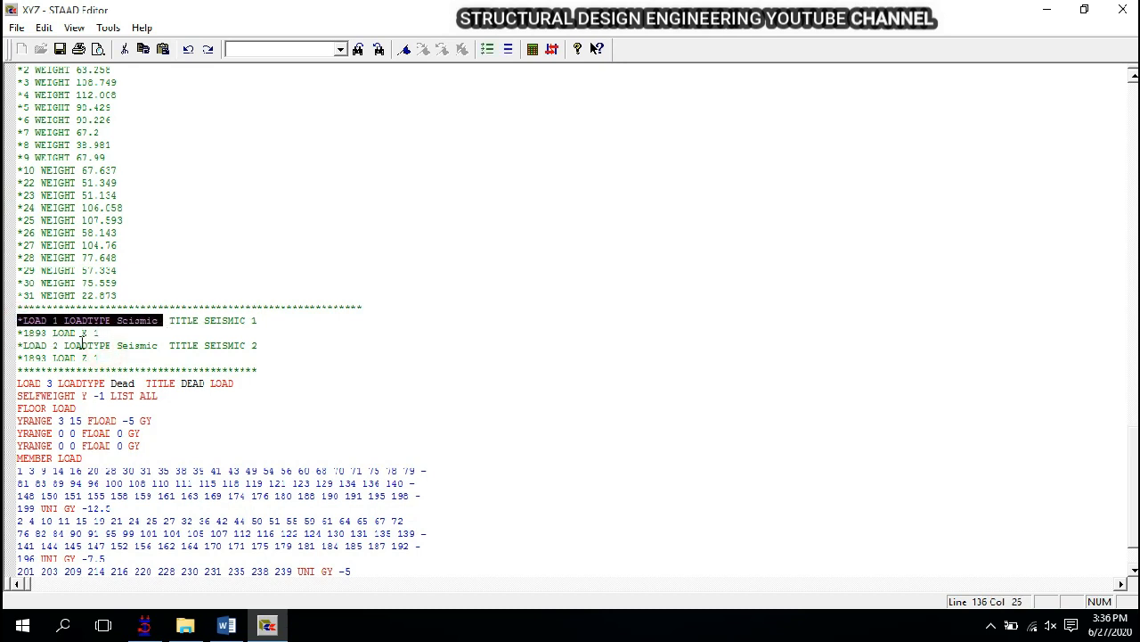
{"action": "left_click_drag", "start_coordinate": [19, 334], "coordinate": [103, 339]}
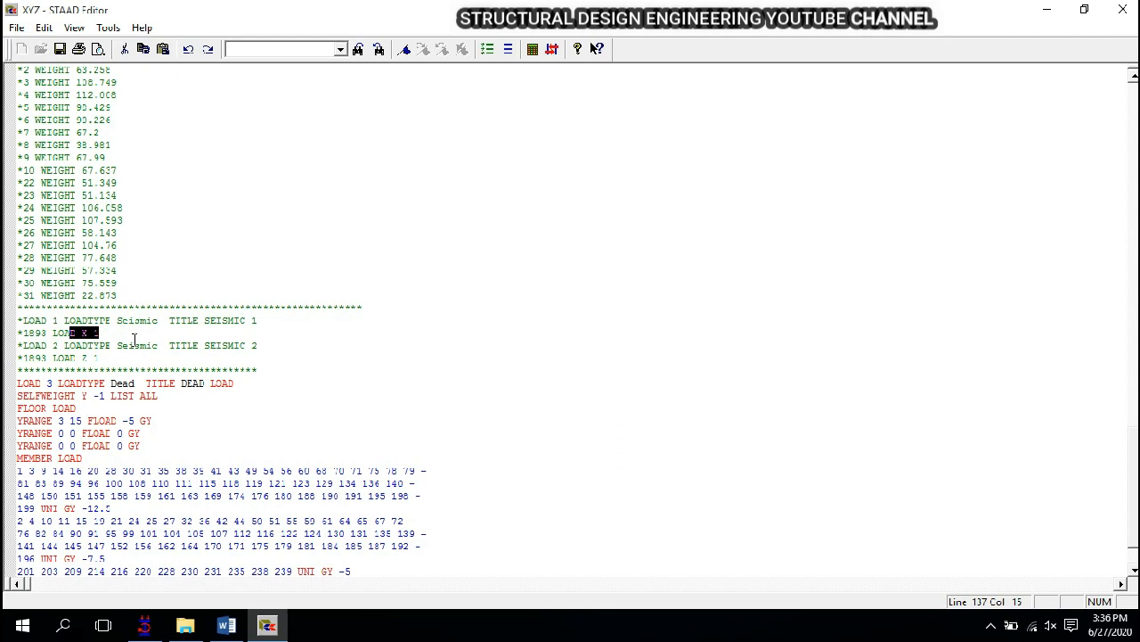
{"action": "left_click", "coordinate": [100, 320]}
{"action": "left_click_drag", "start_coordinate": [82, 357], "coordinate": [106, 369]}
{"action": "left_click_drag", "start_coordinate": [46, 346], "coordinate": [103, 358]}
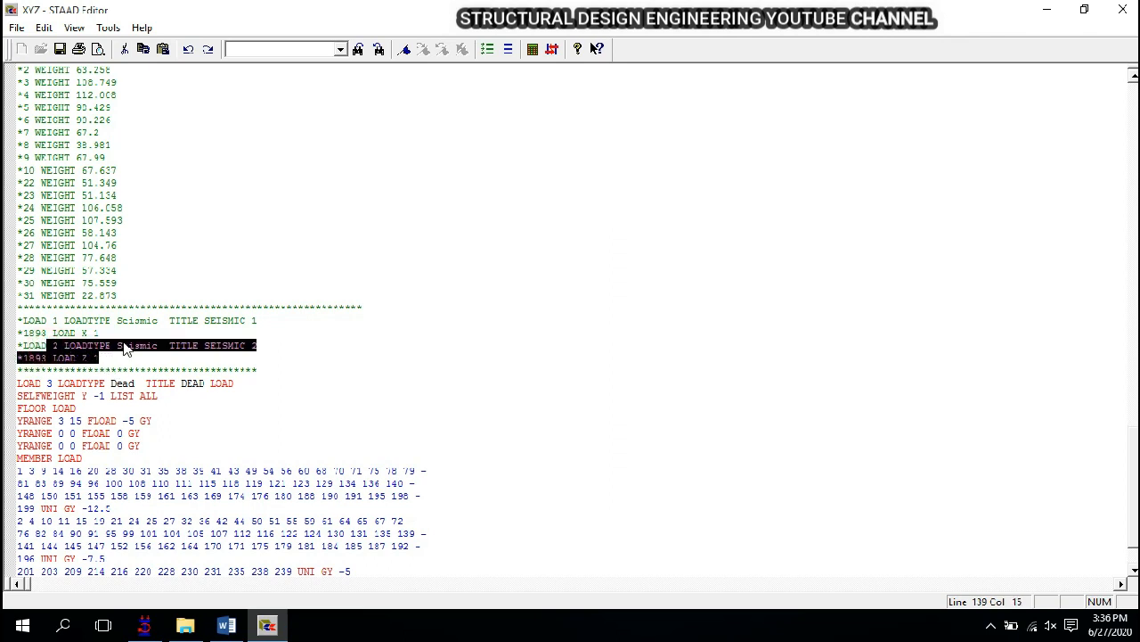
{"action": "left_click", "coordinate": [54, 386]}
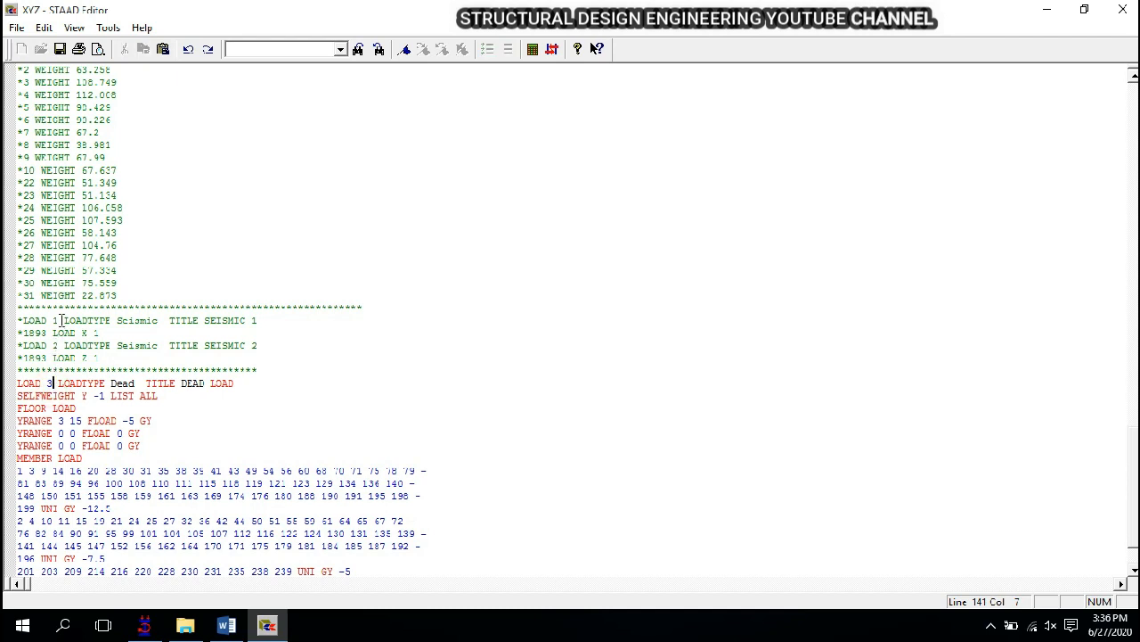
{"action": "left_click_drag", "start_coordinate": [47, 320], "coordinate": [47, 310]}
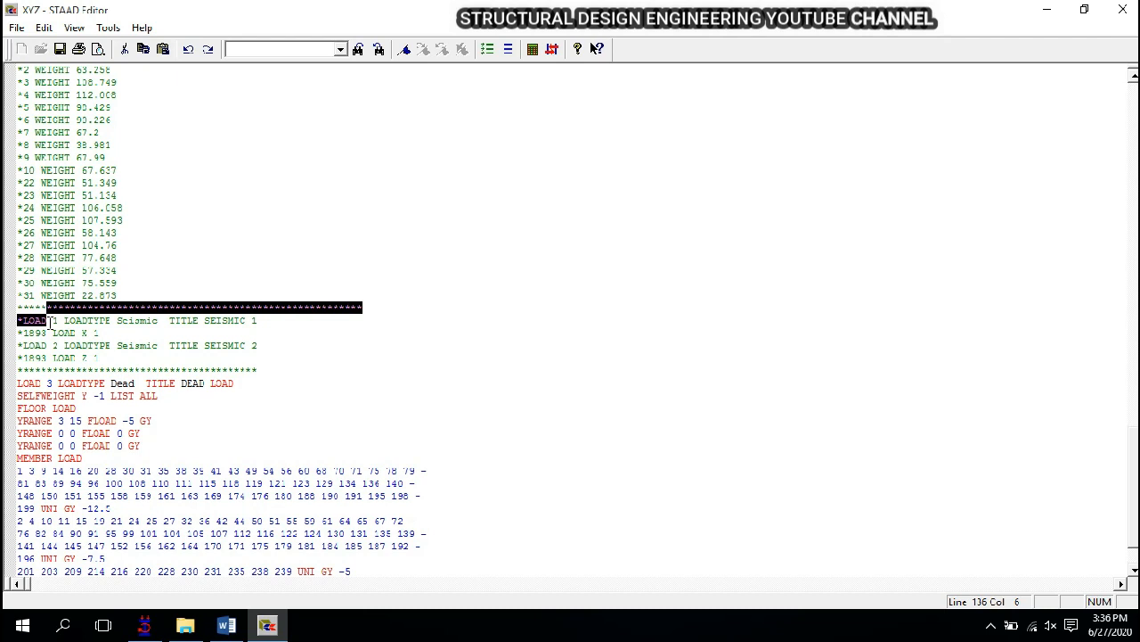
{"action": "left_click", "coordinate": [49, 321]}
{"action": "left_click_drag", "start_coordinate": [49, 322], "coordinate": [104, 335]}
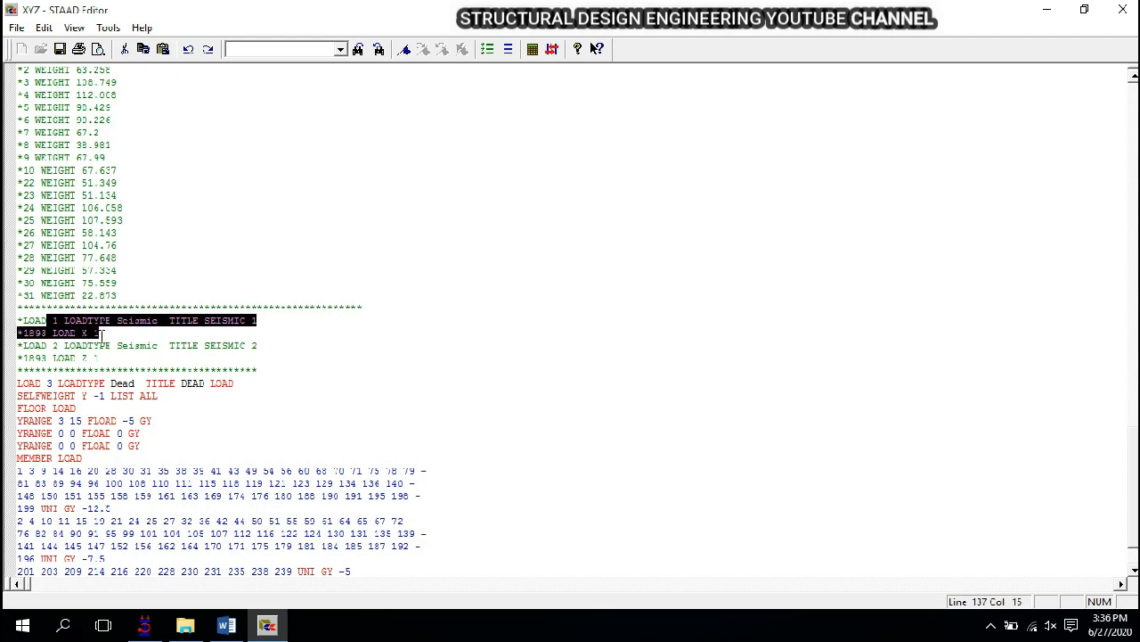
{"action": "left_click_drag", "start_coordinate": [35, 346], "coordinate": [106, 357]}
{"action": "left_click", "coordinate": [73, 359]}
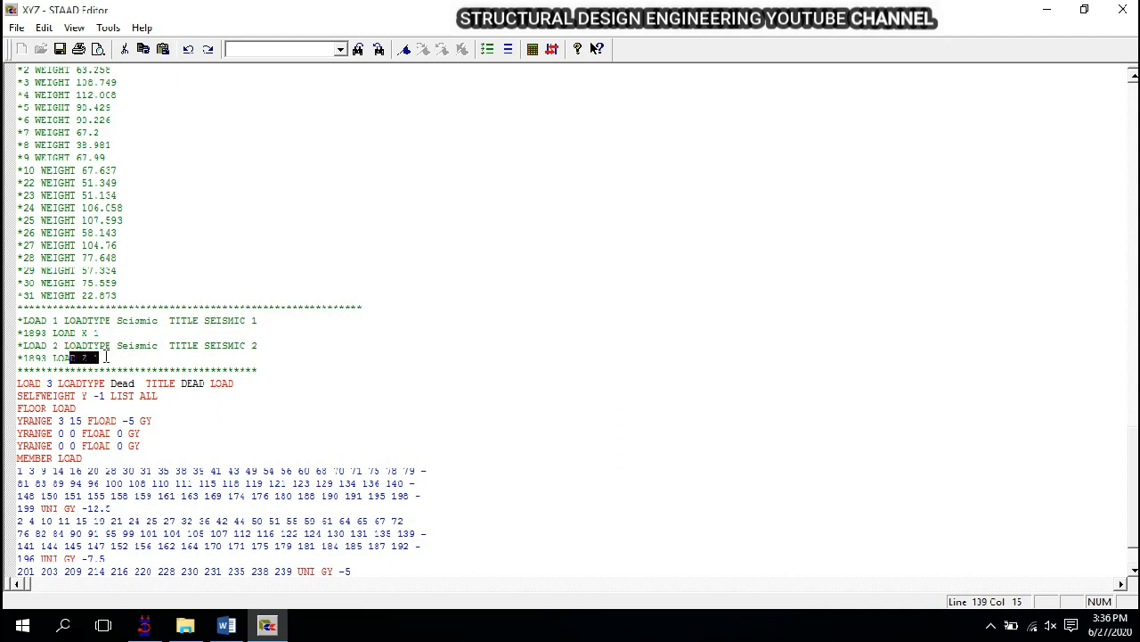
- Look through the dead load and live load commands down to the FINISH line
{"action": "left_click_drag", "start_coordinate": [30, 384], "coordinate": [125, 360]}
{"action": "scroll", "coordinate": [121, 384], "scroll_direction": "down", "scroll_amount": 6}
{"action": "scroll", "coordinate": [116, 342], "scroll_direction": "up", "scroll_amount": 4}
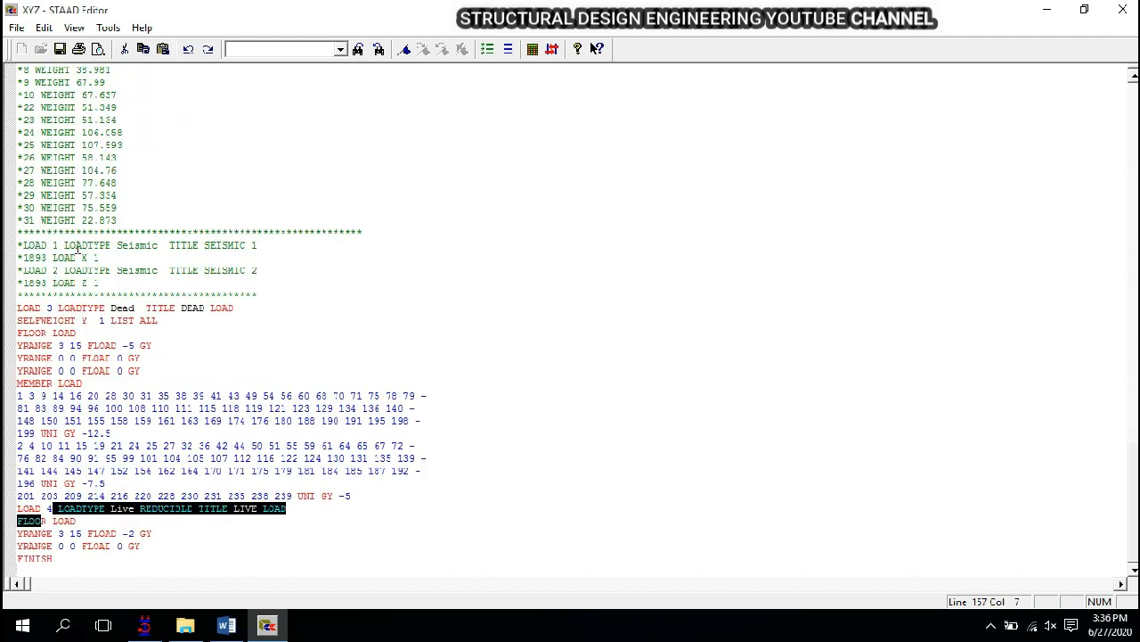
{"action": "left_click", "coordinate": [59, 490]}
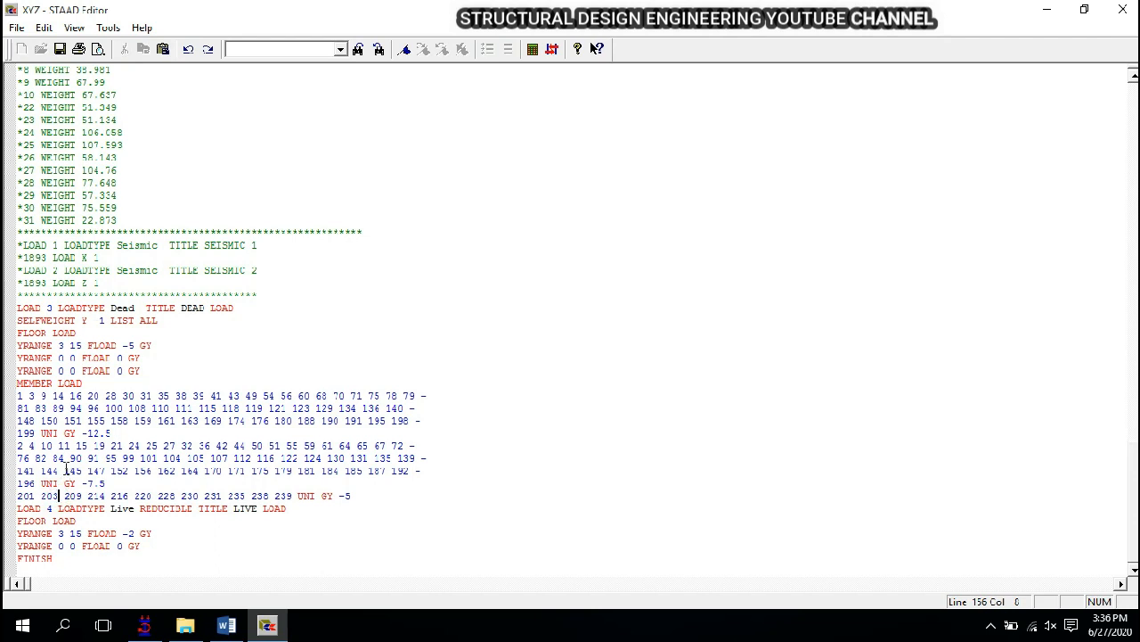
{"action": "scroll", "coordinate": [49, 450], "scroll_direction": "down", "scroll_amount": 3}
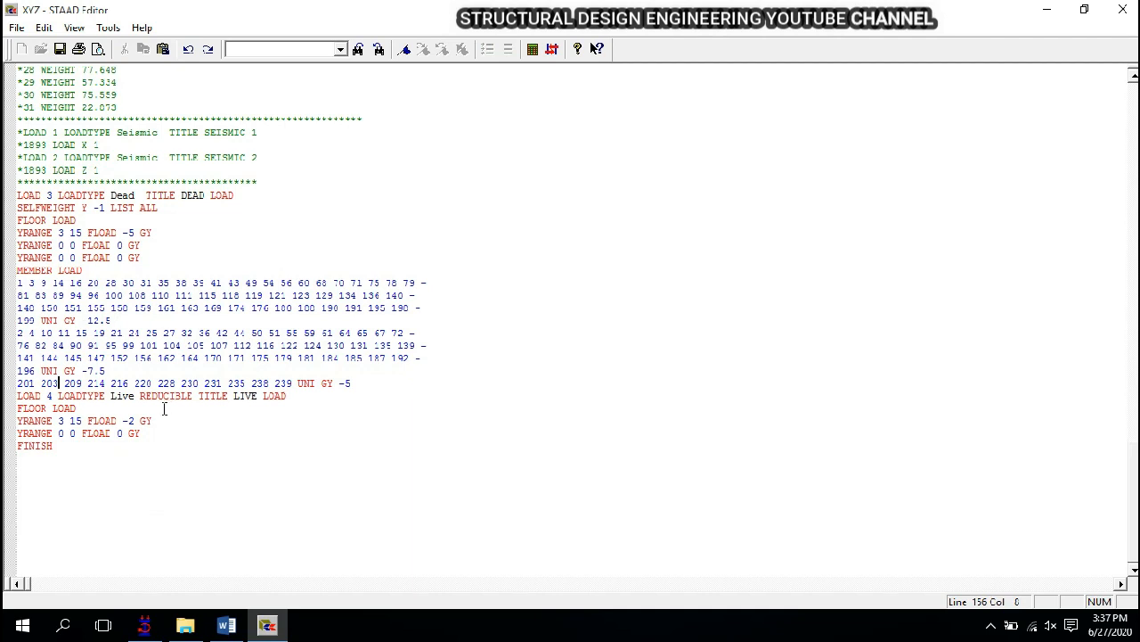
- Switch to Word, copy the load combination text from *LOAD COMB 100 through LOAD LIST 19 TO 31, and minimize the document
{"action": "left_click", "coordinate": [227, 625]}
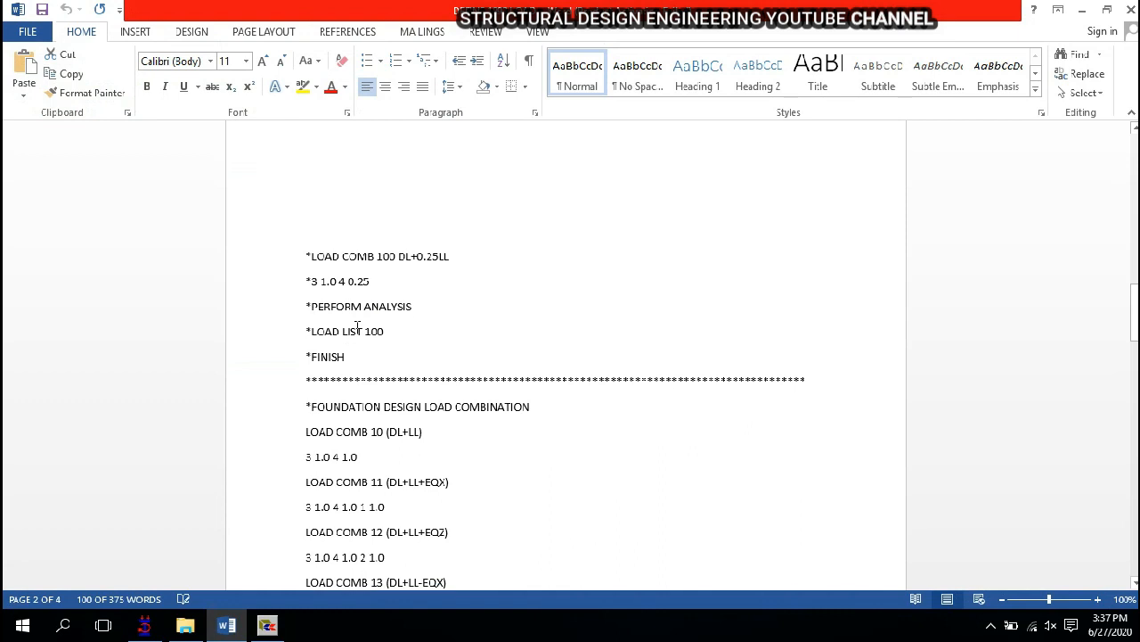
{"action": "left_click_drag", "start_coordinate": [303, 212], "coordinate": [408, 415]}
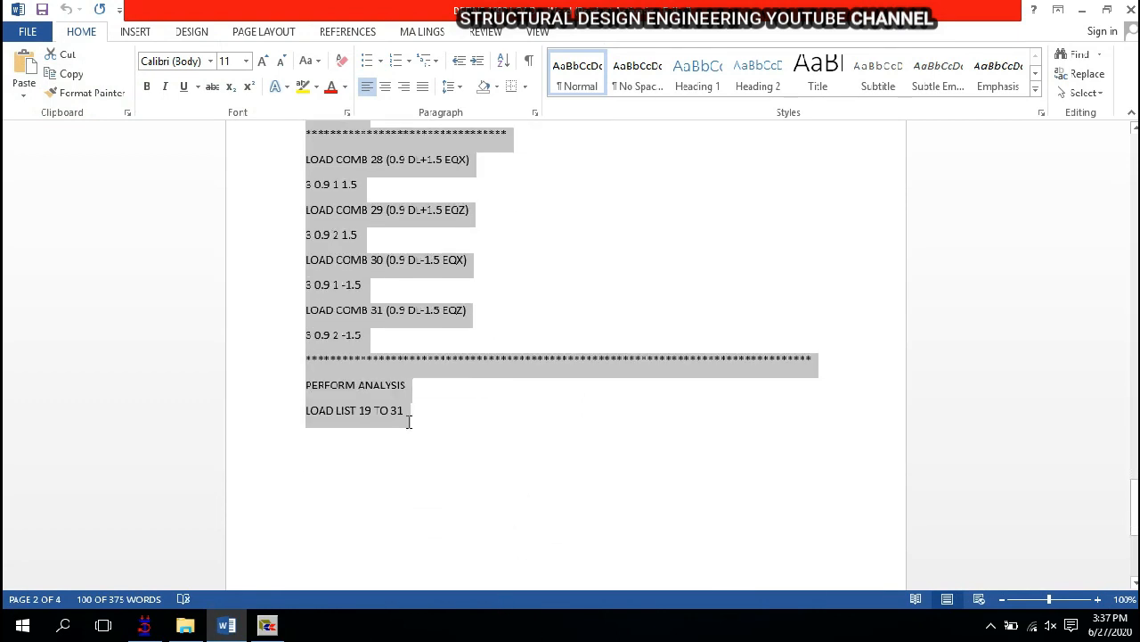
{"action": "right_click", "coordinate": [337, 254]}
{"action": "left_click", "coordinate": [366, 277]}
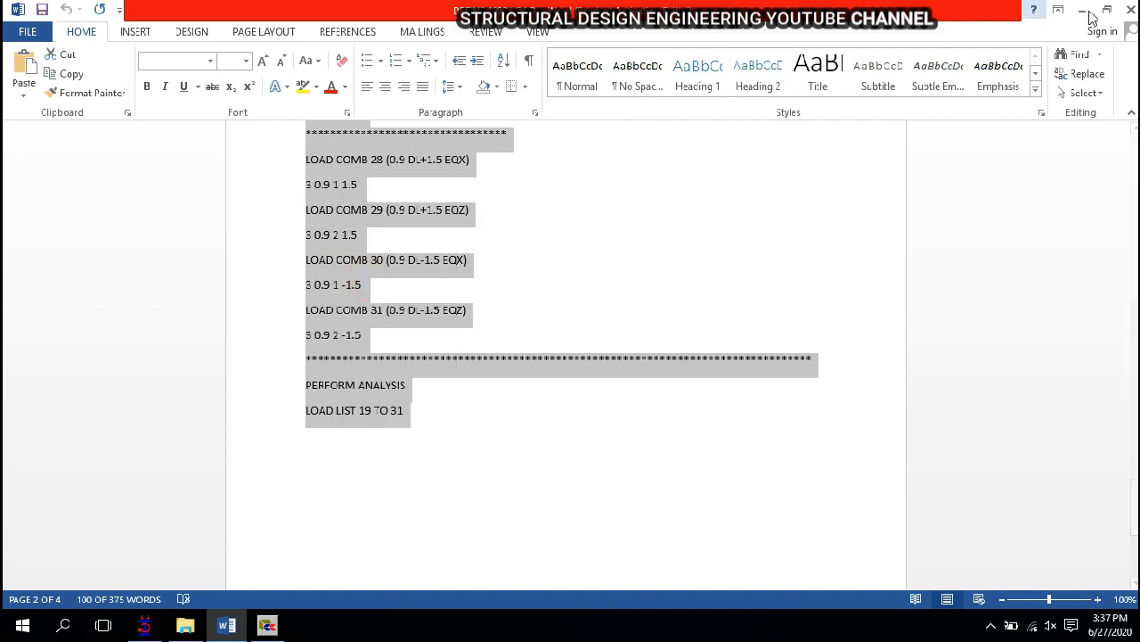
{"action": "left_click", "coordinate": [1083, 10]}
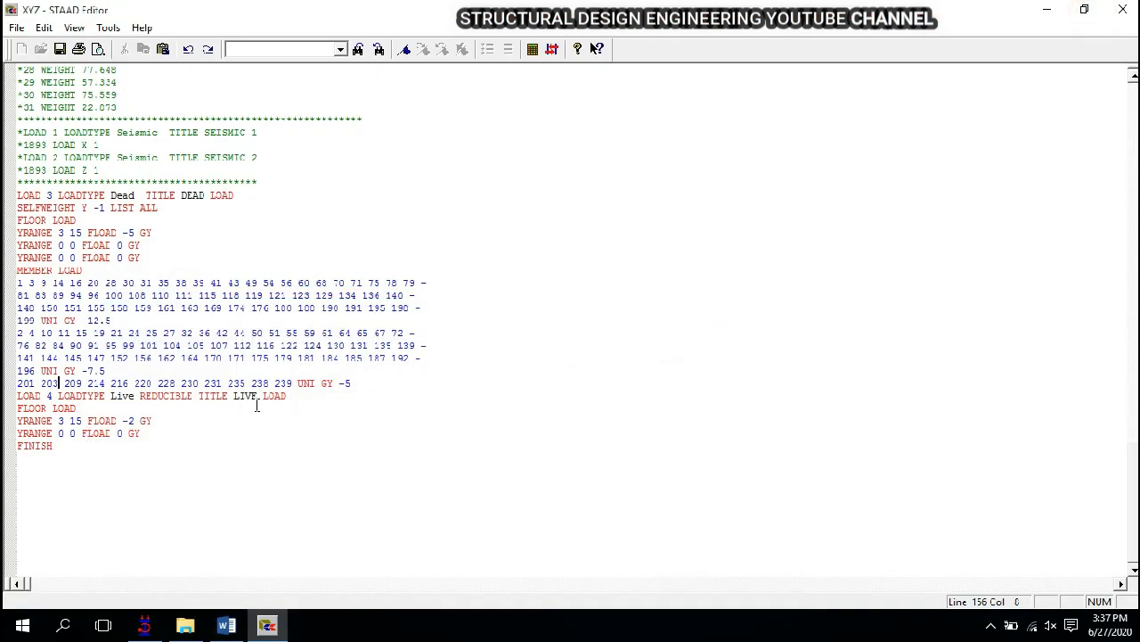
- Paste the load combinations on a new line below the last live floor load, and comment out everything from the foundation design separator through LOAD LIST 19 TO 31
{"action": "left_click", "coordinate": [162, 433]}
{"action": "key", "text": "Return"}
{"action": "key", "text": "ctrl+v"}
{"action": "scroll", "coordinate": [156, 463], "scroll_direction": "down", "scroll_amount": 3}
{"action": "left_click_drag", "start_coordinate": [143, 443], "coordinate": [7, 372]}
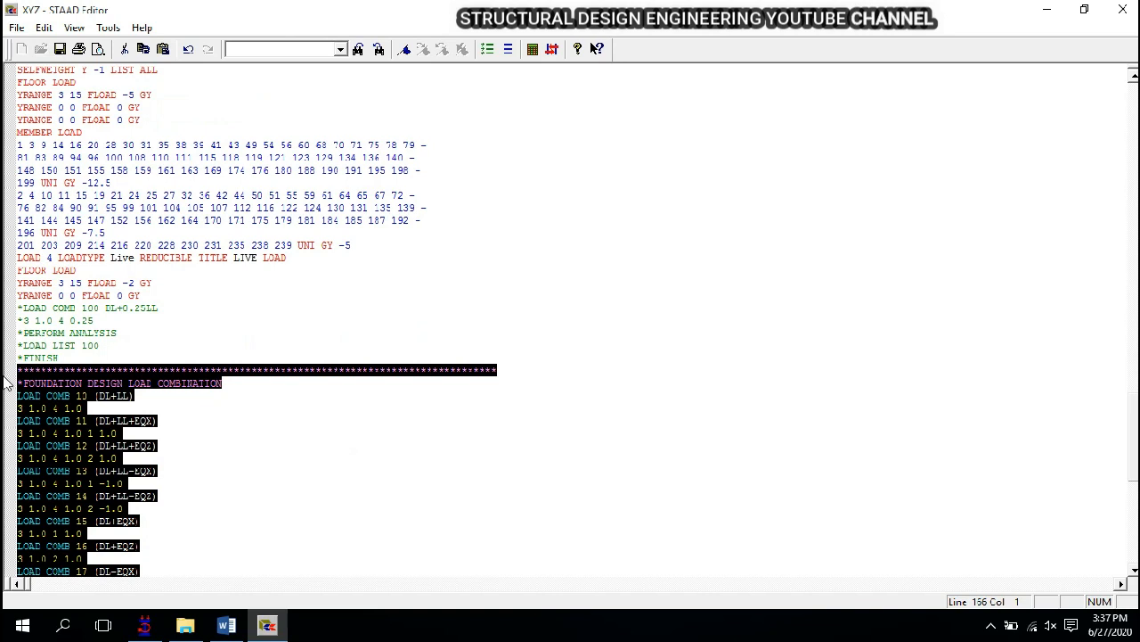
{"action": "left_click", "coordinate": [487, 48]}
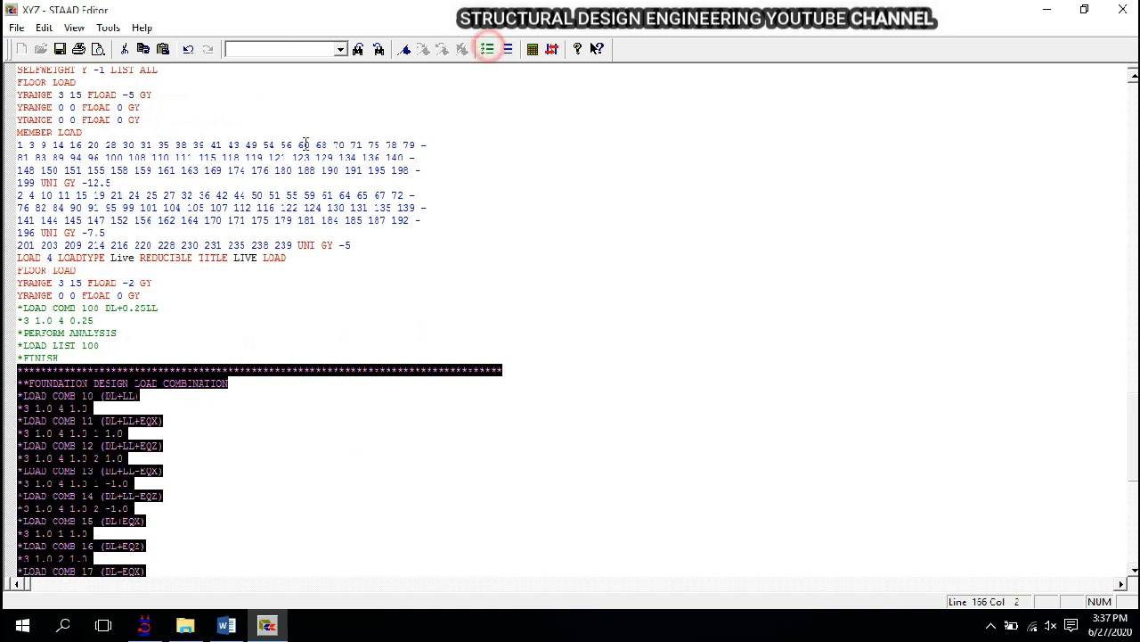
- Check the commented seismic block and the commented load combinations from LOAD COMB 100 through LOAD LIST 19 TO 31
{"action": "scroll", "coordinate": [364, 115], "scroll_direction": "up", "scroll_amount": 10}
{"action": "left_click", "coordinate": [148, 169]}
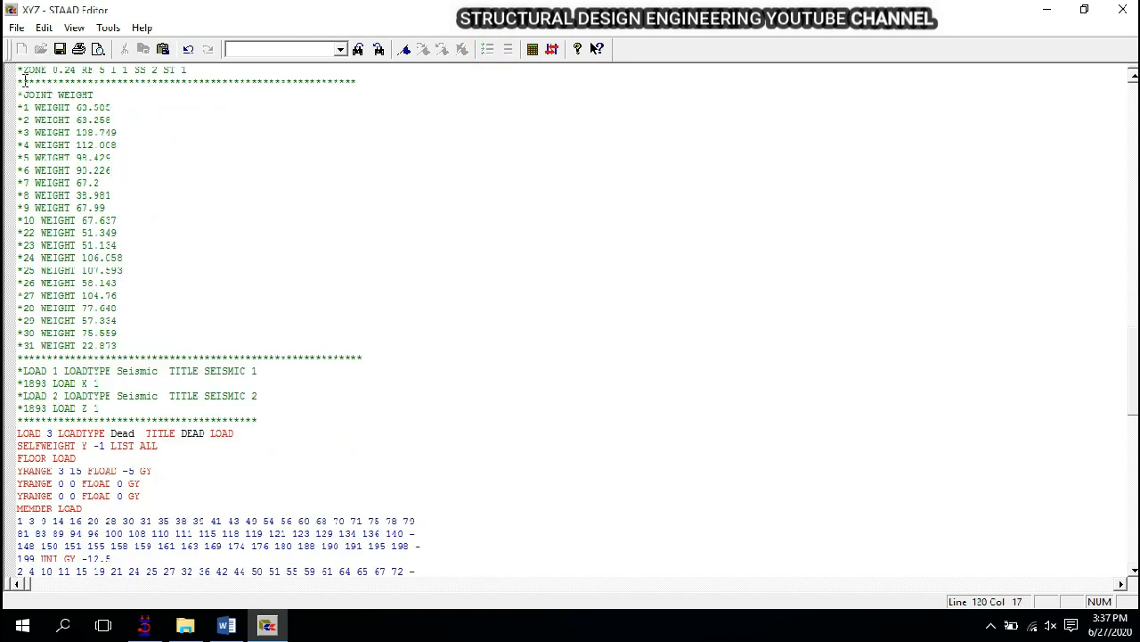
{"action": "scroll", "coordinate": [38, 89], "scroll_direction": "up", "scroll_amount": 3}
{"action": "left_click_drag", "start_coordinate": [18, 169], "coordinate": [203, 516]}
{"action": "scroll", "coordinate": [210, 443], "scroll_direction": "down", "scroll_amount": 13}
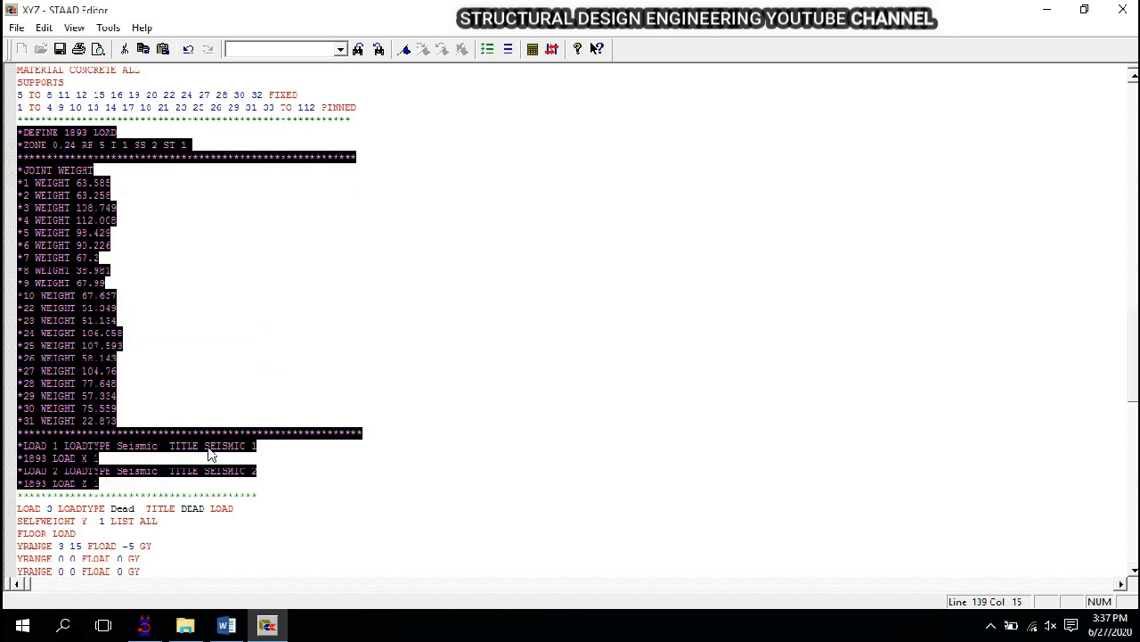
{"action": "scroll", "coordinate": [131, 370], "scroll_direction": "down", "scroll_amount": 2}
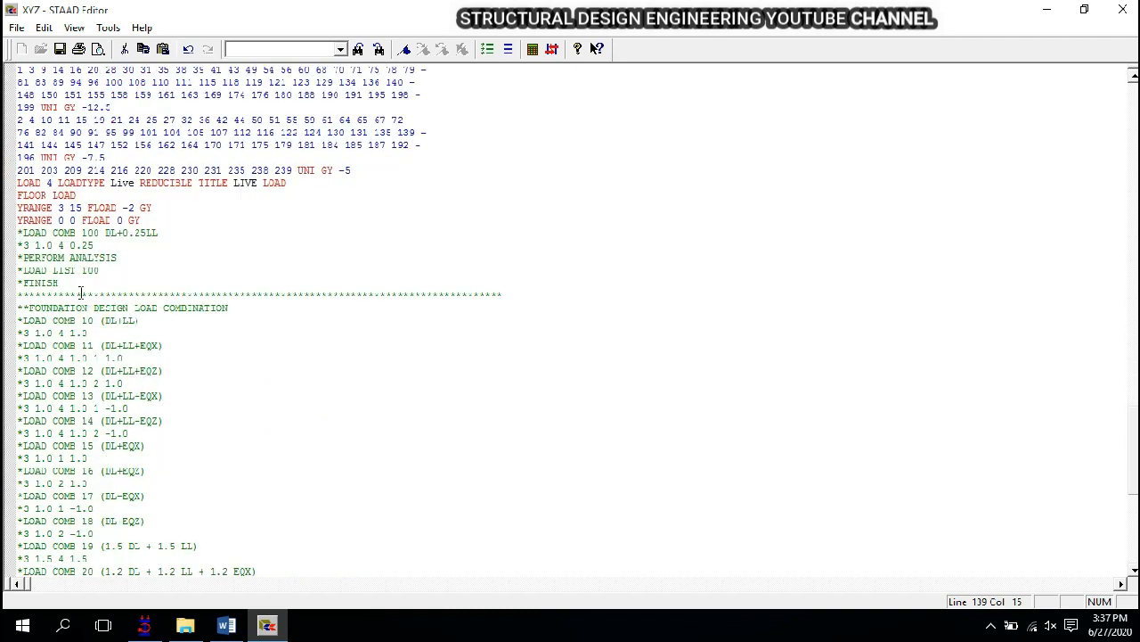
{"action": "left_click_drag", "start_coordinate": [16, 232], "coordinate": [227, 621]}
{"action": "left_click_drag", "start_coordinate": [230, 595], "coordinate": [238, 556]}
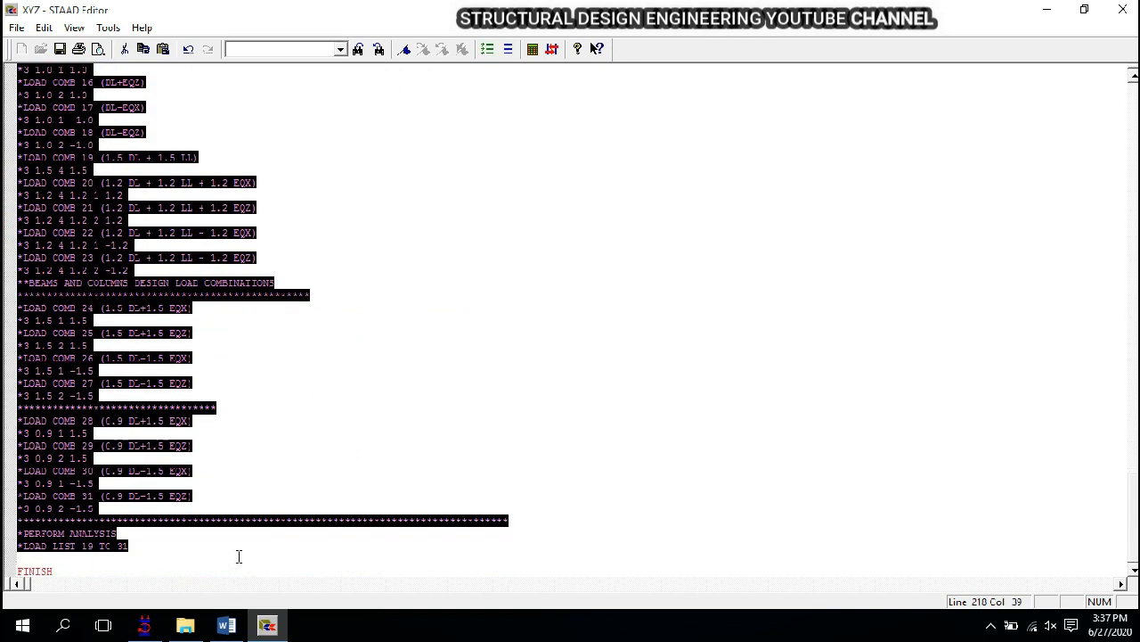
- Remove the blank line between LOAD LIST 19 TO 31 and FINISH
{"action": "left_click", "coordinate": [82, 552]}
{"action": "left_click", "coordinate": [24, 557]}
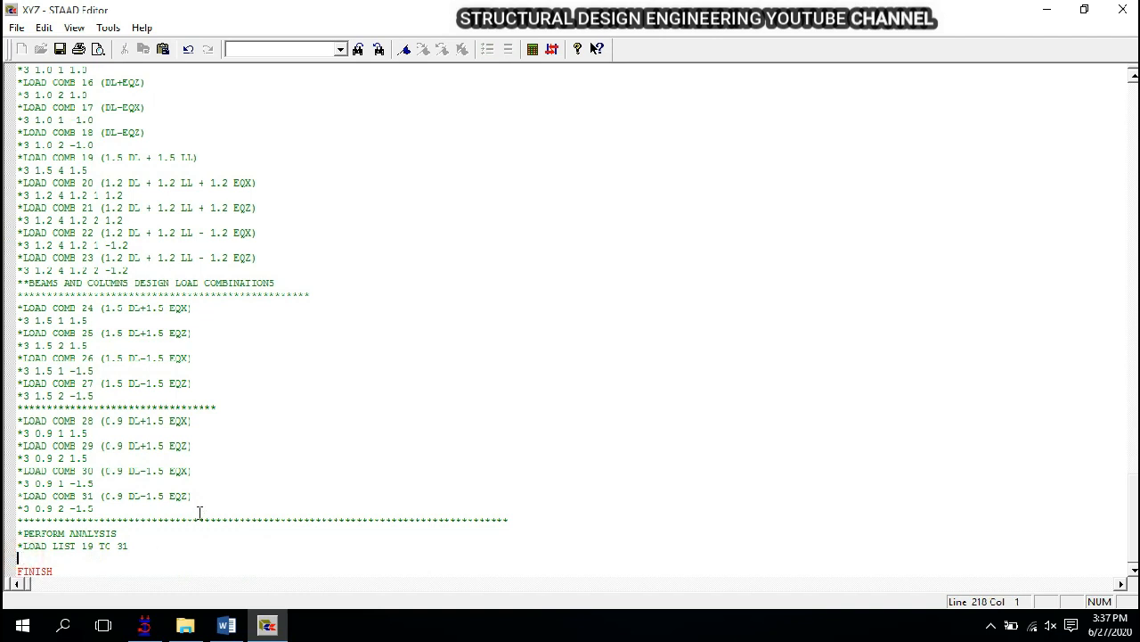
{"action": "key", "text": "BackSpace"}
- Insert a separator line of asterisks between the last live floor load, YRANGE 0 0 FLOAD 0 GY, and *LOAD COMB 100
{"action": "scroll", "coordinate": [297, 505], "scroll_direction": "up", "scroll_amount": 11}
{"action": "scroll", "coordinate": [76, 358], "scroll_direction": "up", "scroll_amount": 2}
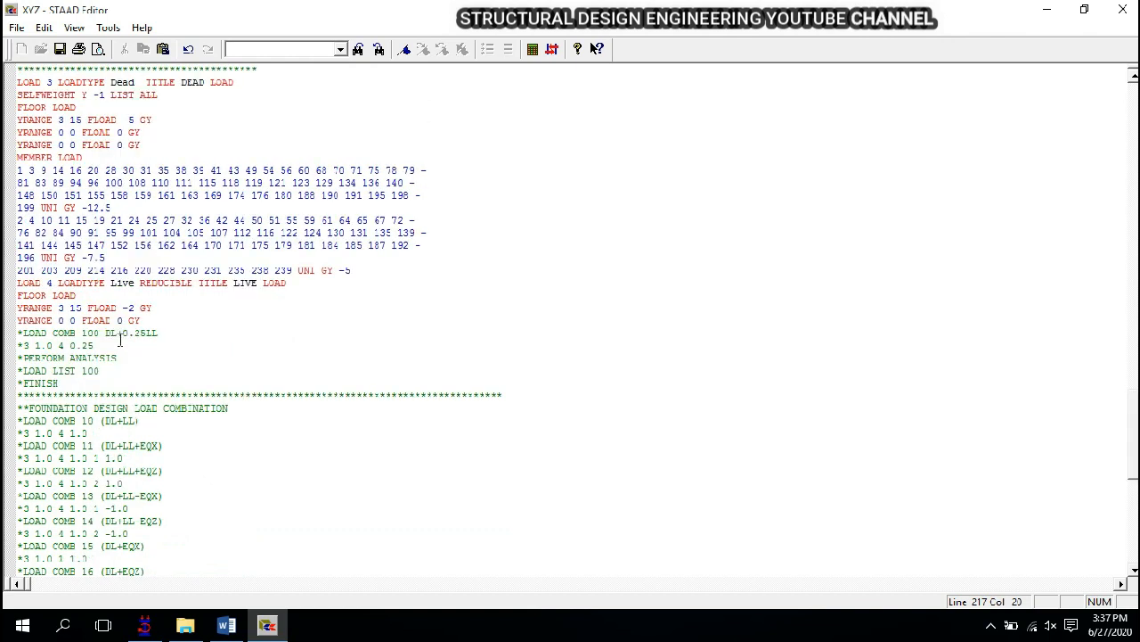
{"action": "left_click", "coordinate": [150, 321]}
{"action": "key", "text": "Return"}
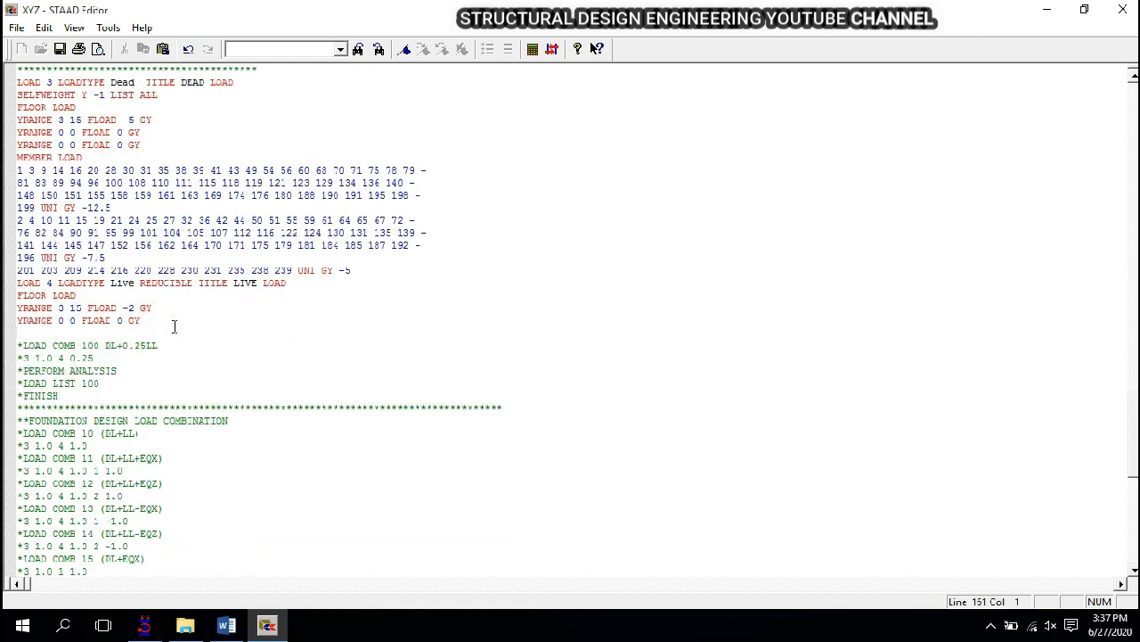
{"action": "type", "text": "**************************************************************"}
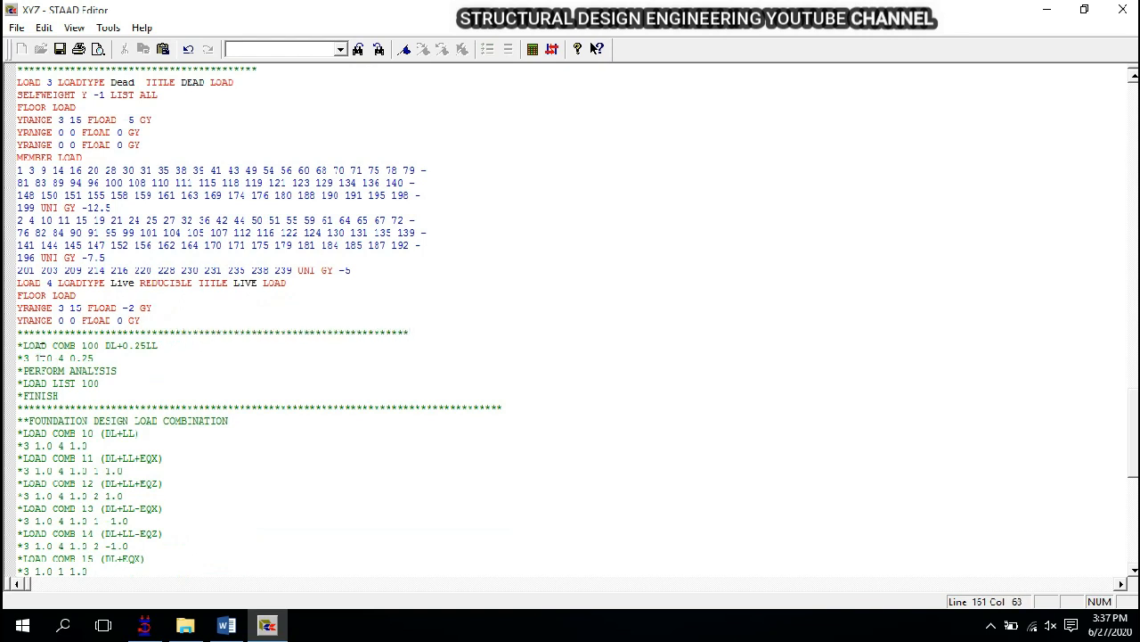
- Examine the LOAD COMB 100 block: its DL+0.25LL title, the factors for load cases 3 and 4, PERFORM ANALYSIS and LOAD LIST 100
{"action": "left_click_drag", "start_coordinate": [81, 346], "coordinate": [94, 345]}
{"action": "left_click", "coordinate": [129, 353]}
{"action": "left_click_drag", "start_coordinate": [125, 346], "coordinate": [167, 350]}
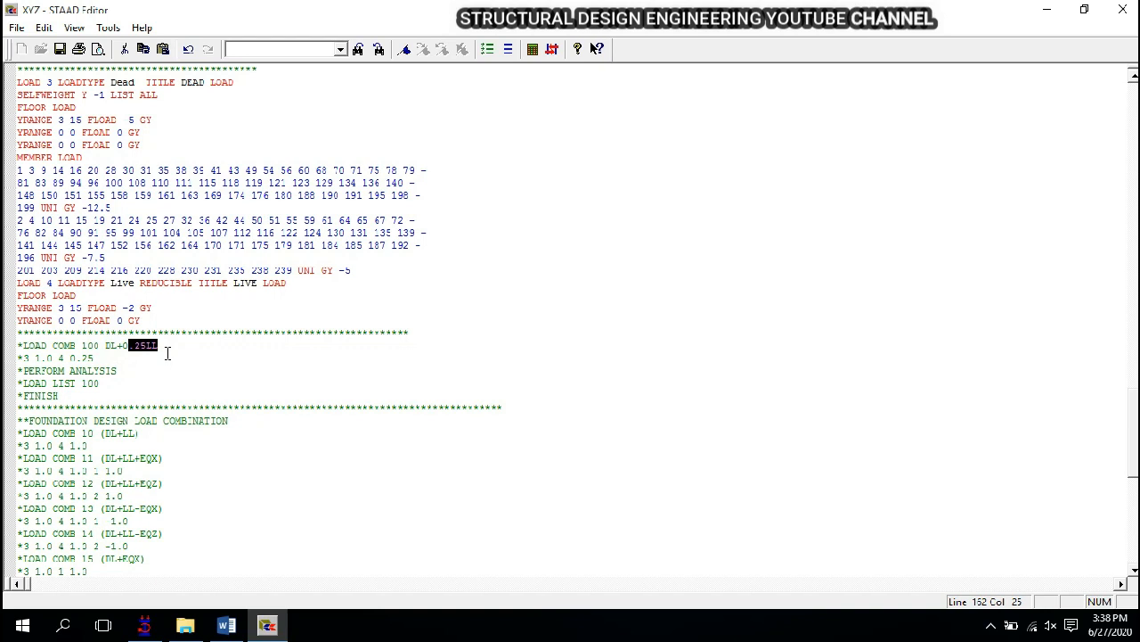
{"action": "left_click", "coordinate": [167, 354]}
{"action": "left_click_drag", "start_coordinate": [128, 346], "coordinate": [151, 351]}
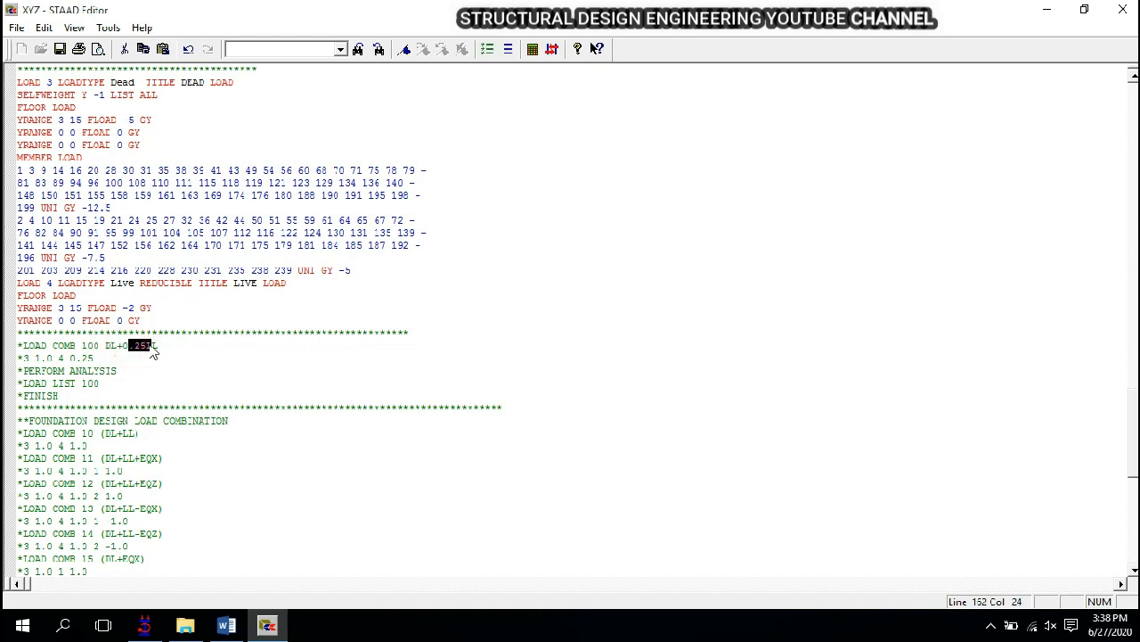
{"action": "double_click", "coordinate": [27, 358]}
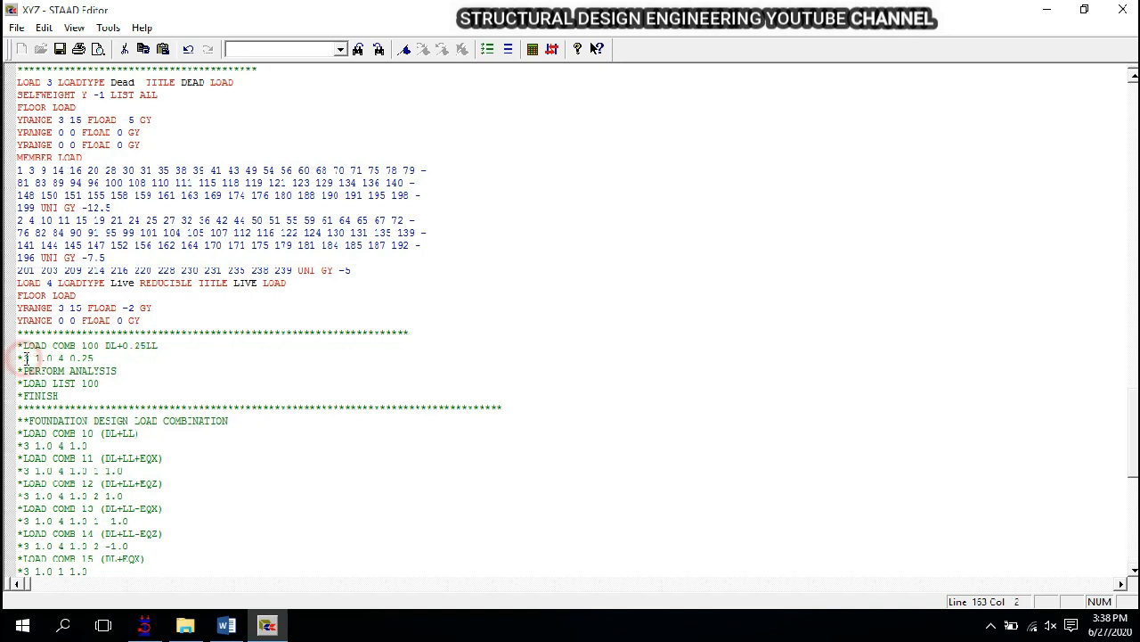
{"action": "left_click", "coordinate": [34, 357]}
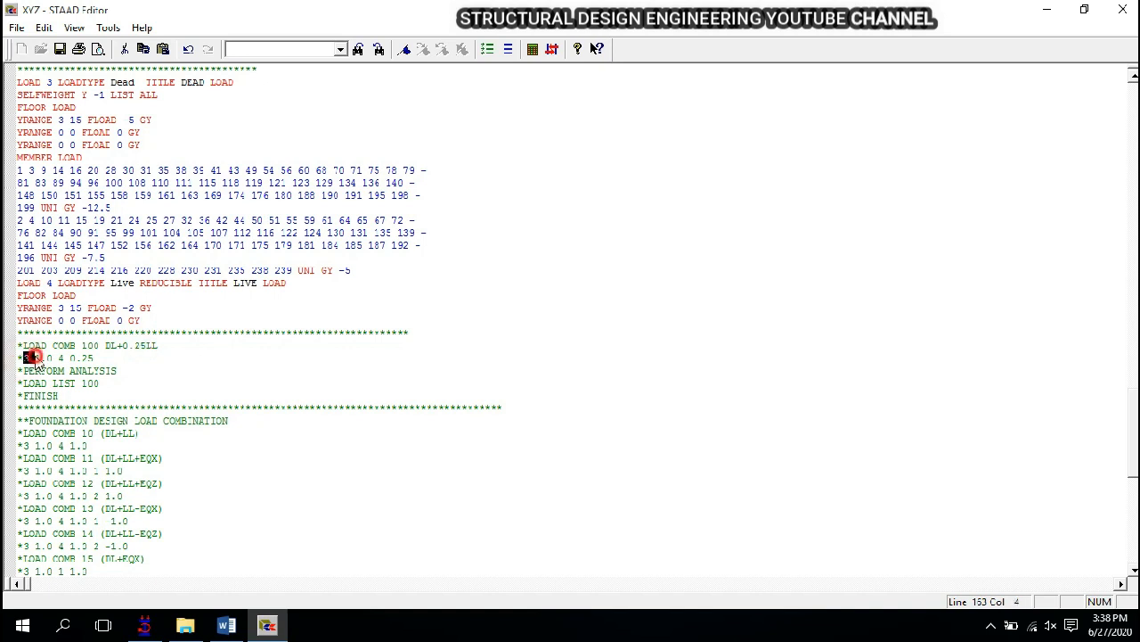
{"action": "left_click_drag", "start_coordinate": [34, 357], "coordinate": [41, 357]}
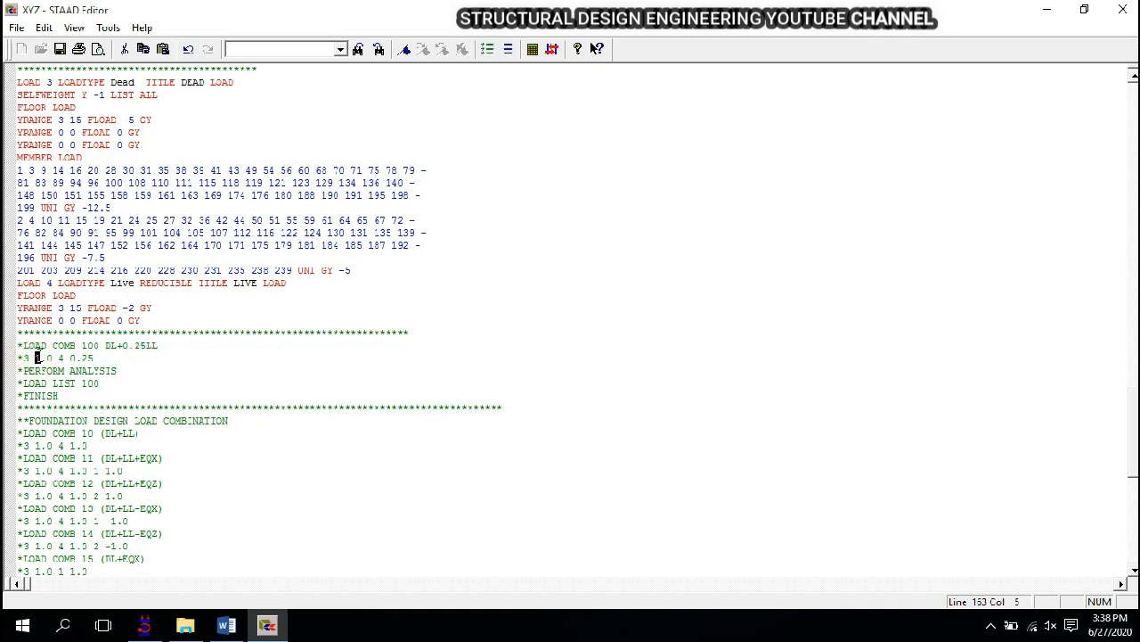
{"action": "left_click", "coordinate": [74, 357]}
{"action": "mouse_move", "coordinate": [74, 357]}
{"action": "left_mouse_down"}
{"action": "mouse_move", "coordinate": [98, 361]}
{"action": "mouse_move", "coordinate": [58, 357]}
{"action": "mouse_move", "coordinate": [95, 360]}
{"action": "left_mouse_up"}
{"action": "left_click_drag", "start_coordinate": [11, 371], "coordinate": [132, 368]}
{"action": "left_click", "coordinate": [56, 381]}
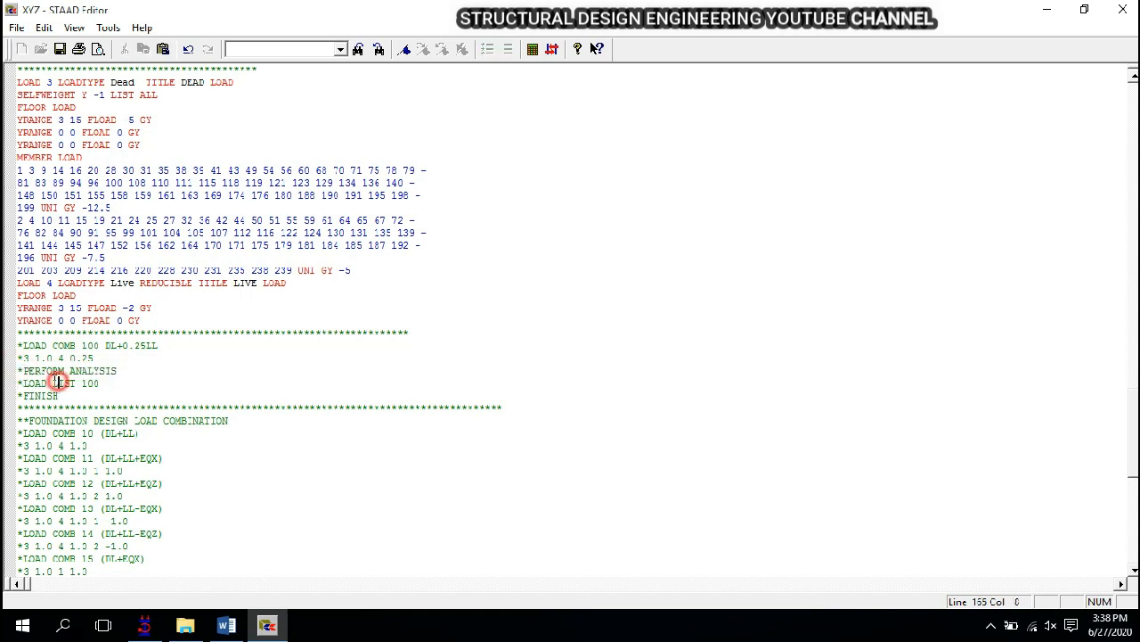
- Uncomment the lines from LOAD COMB 100 through the FINISH below LOAD LIST 100
{"action": "left_click_drag", "start_coordinate": [22, 383], "coordinate": [27, 337]}
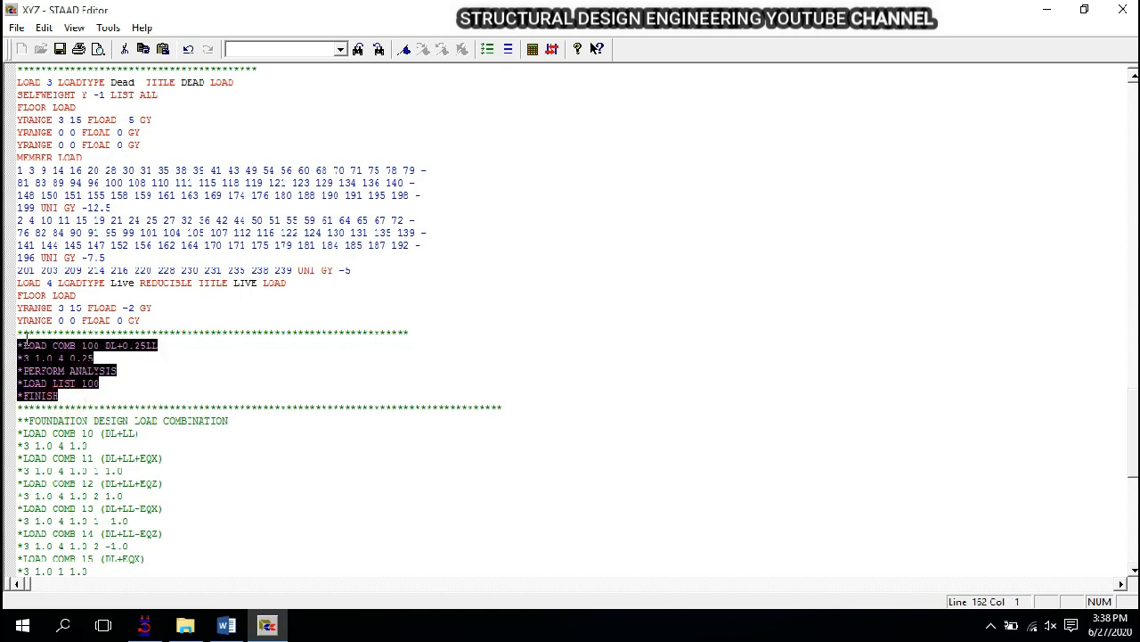
{"action": "left_click", "coordinate": [508, 50]}
{"action": "left_click", "coordinate": [415, 182]}
- Review the active LOAD COMB 100 block against the commented seismic loads and the commented foundation, beam and column design combinations
{"action": "scroll", "coordinate": [107, 371], "scroll_direction": "up", "scroll_amount": 10}
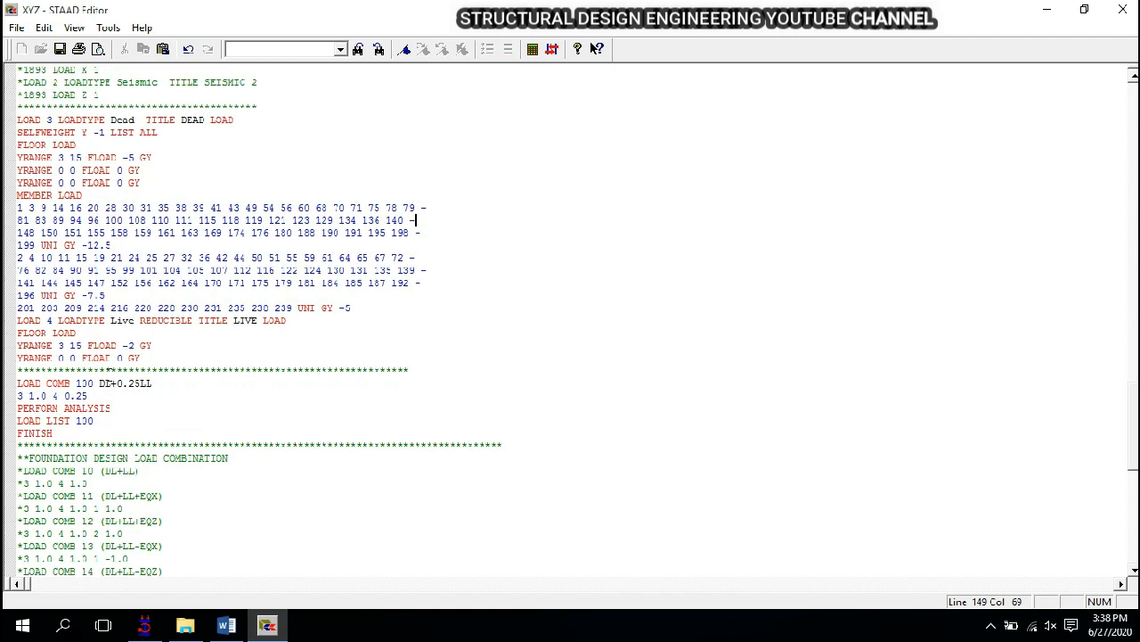
{"action": "scroll", "coordinate": [102, 343], "scroll_direction": "down", "scroll_amount": 10}
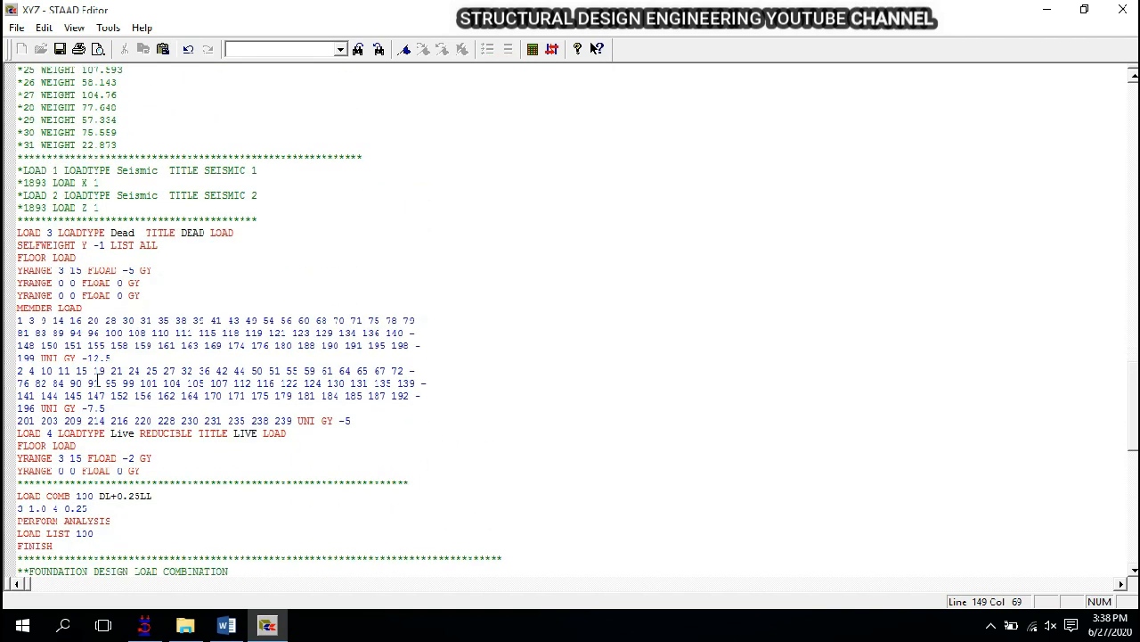
{"action": "left_click_drag", "start_coordinate": [18, 344], "coordinate": [84, 394]}
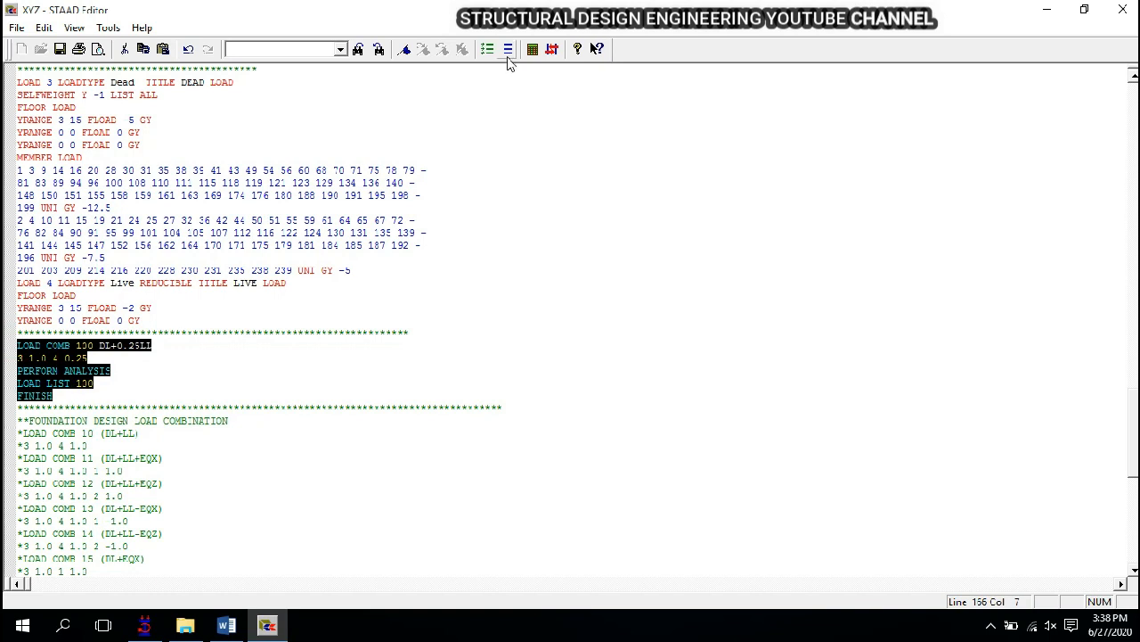
{"action": "left_click", "coordinate": [81, 359]}
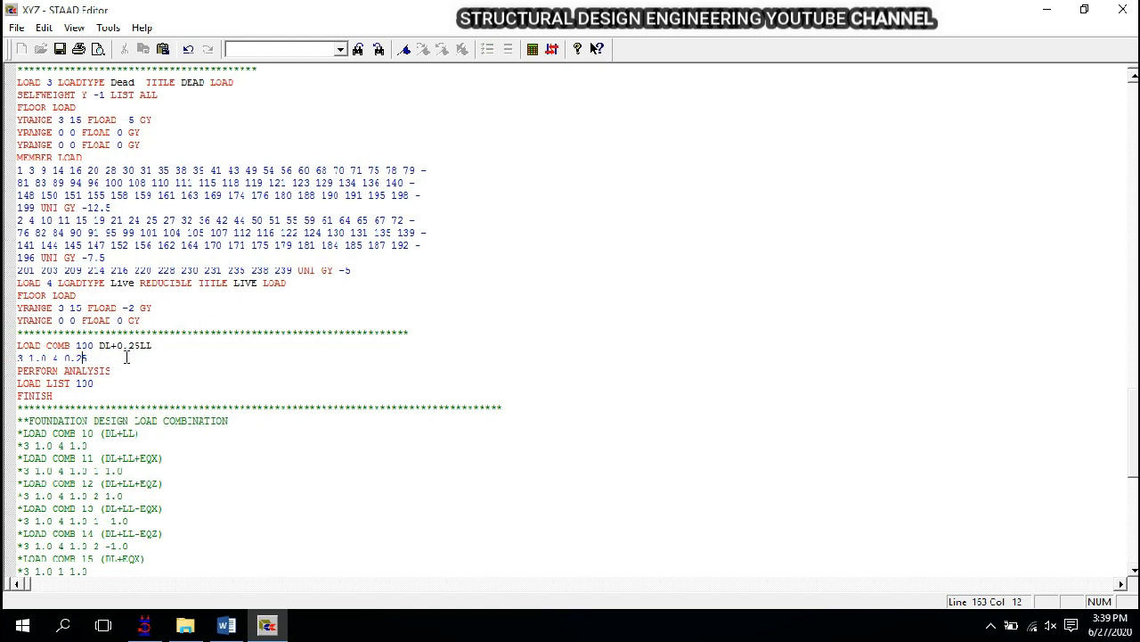
{"action": "left_click", "coordinate": [140, 345]}
{"action": "left_click_drag", "start_coordinate": [140, 345], "coordinate": [125, 346]}
{"action": "scroll", "coordinate": [127, 374], "scroll_direction": "down", "scroll_amount": 1}
{"action": "scroll", "coordinate": [127, 376], "scroll_direction": "down", "scroll_amount": 3}
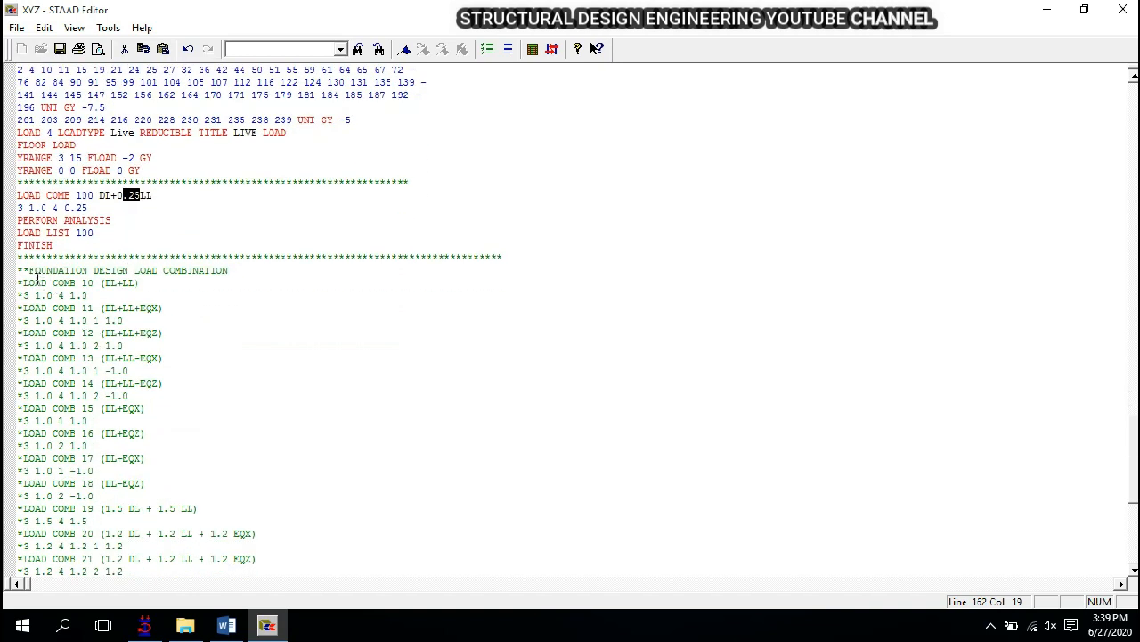
{"action": "scroll", "coordinate": [130, 270], "scroll_direction": "down", "scroll_amount": 3}
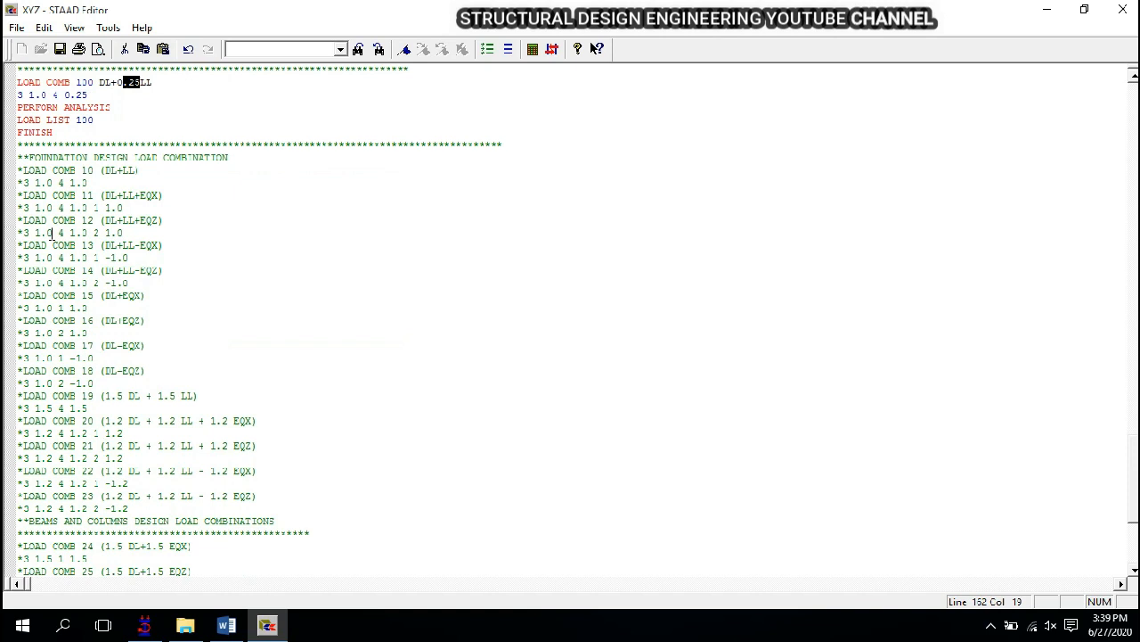
{"action": "scroll", "coordinate": [114, 417], "scroll_direction": "down", "scroll_amount": 3}
{"action": "scroll", "coordinate": [114, 417], "scroll_direction": "down", "scroll_amount": 3}
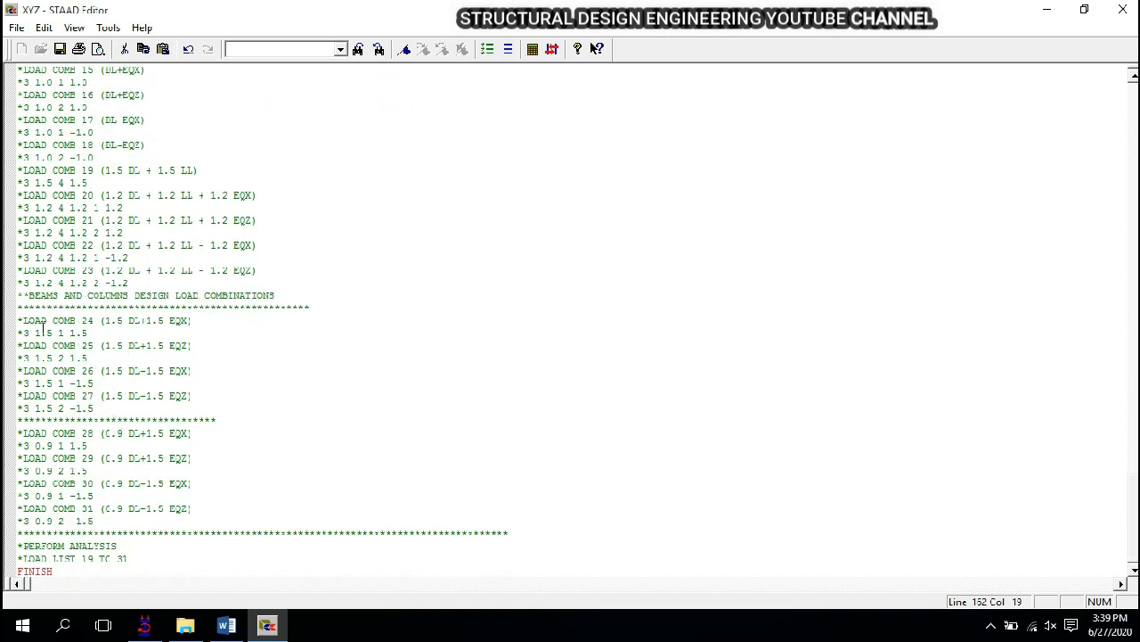
{"action": "scroll", "coordinate": [116, 361], "scroll_direction": "down", "scroll_amount": 4}
{"action": "left_click_drag", "start_coordinate": [120, 370], "coordinate": [21, 184]}
{"action": "left_click", "coordinate": [123, 316]}
{"action": "scroll", "coordinate": [116, 358], "scroll_direction": "up", "scroll_amount": 8}
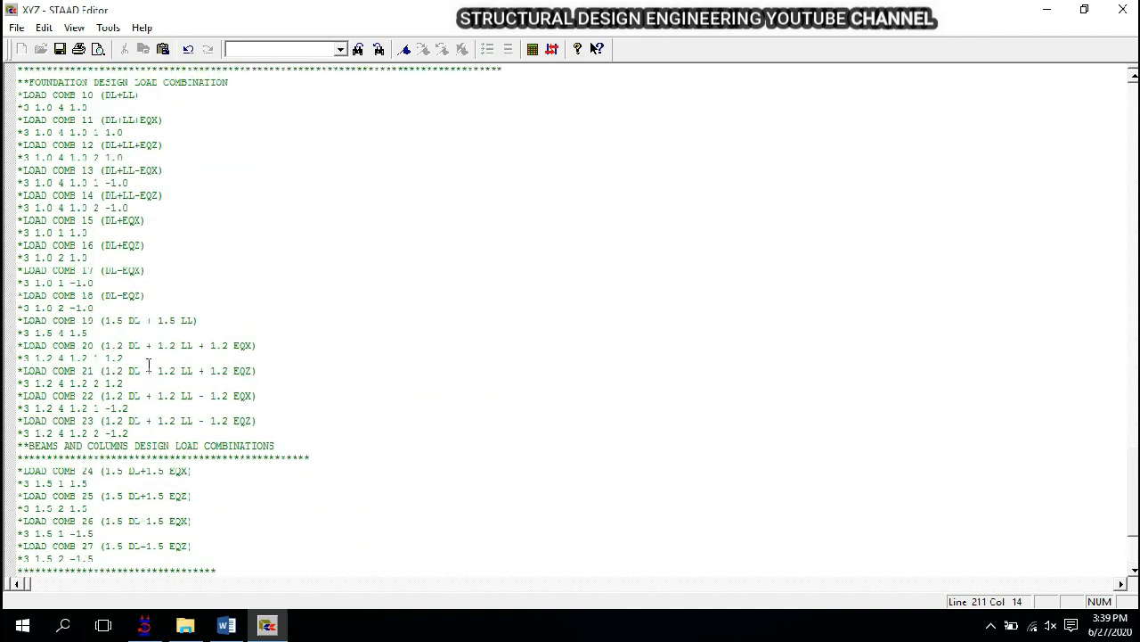
- Review the commented foundation design load combinations and the beam and column design combinations that follow them in the input file
{"action": "scroll", "coordinate": [147, 364], "scroll_direction": "up", "scroll_amount": 1}
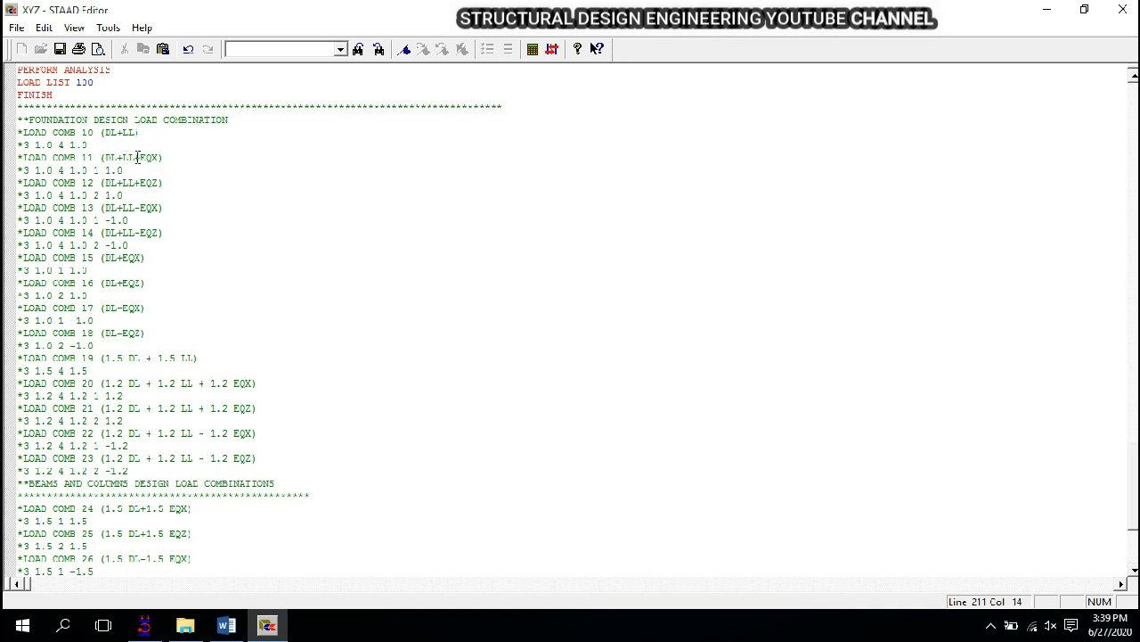
{"action": "left_click_drag", "start_coordinate": [134, 158], "coordinate": [158, 157]}
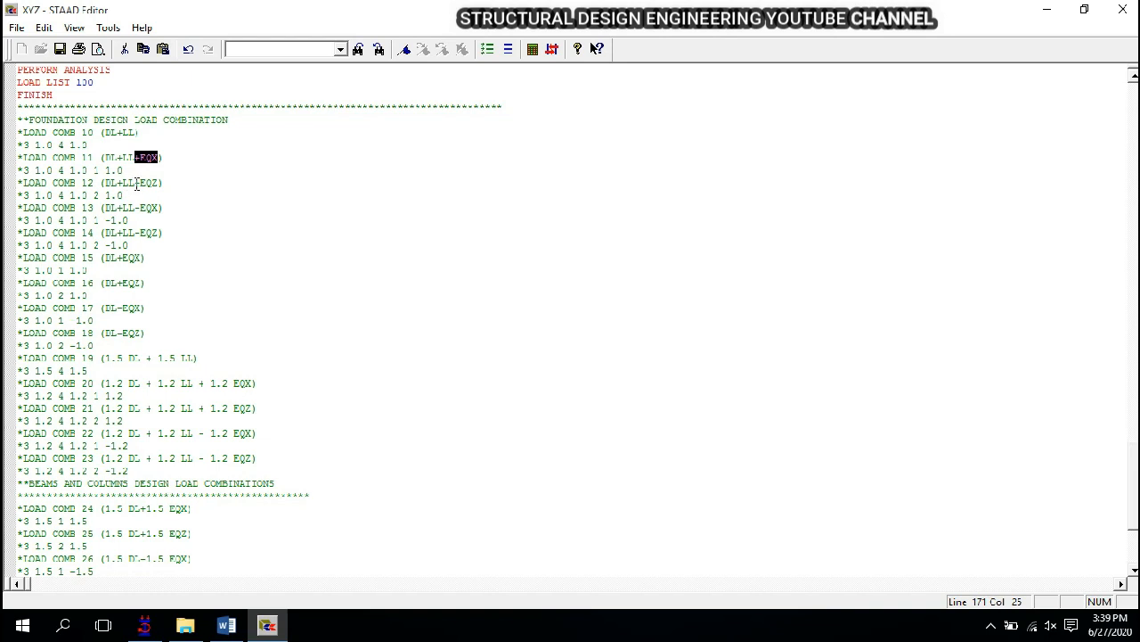
{"action": "left_click_drag", "start_coordinate": [149, 182], "coordinate": [158, 183]}
{"action": "left_click_drag", "start_coordinate": [148, 208], "coordinate": [160, 233]}
{"action": "scroll", "coordinate": [57, 264], "scroll_direction": "down", "scroll_amount": 1}
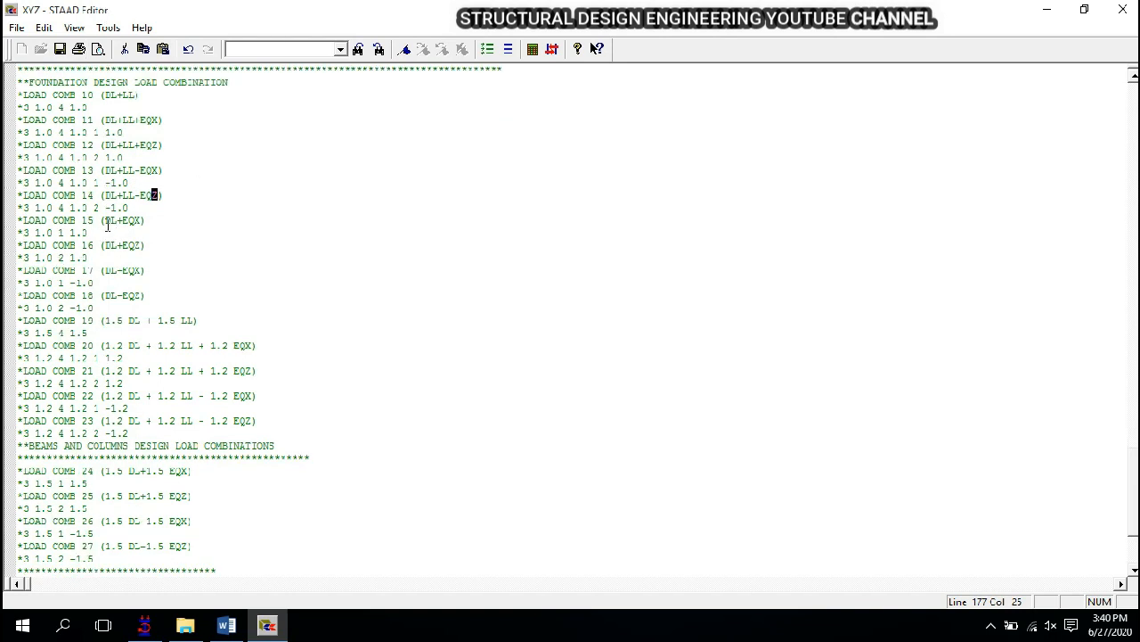
{"action": "left_click_drag", "start_coordinate": [105, 223], "coordinate": [133, 270]}
{"action": "scroll", "coordinate": [134, 270], "scroll_direction": "down", "scroll_amount": 3}
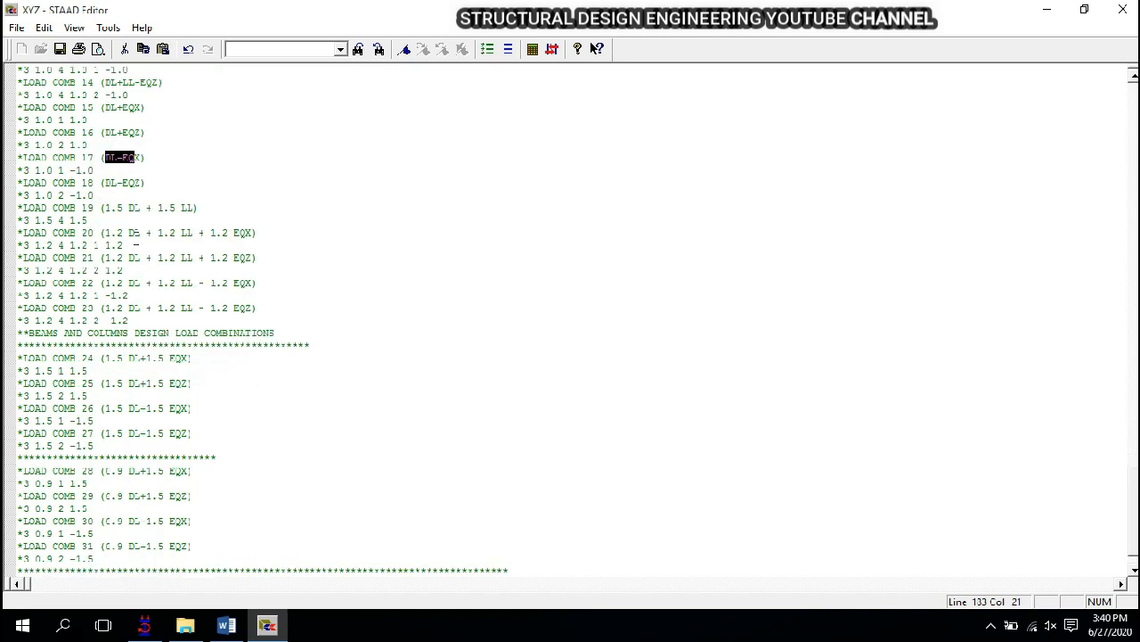
{"action": "left_click_drag", "start_coordinate": [26, 209], "coordinate": [161, 269]}
{"action": "left_click", "coordinate": [161, 269]}
{"action": "scroll", "coordinate": [162, 312], "scroll_direction": "down", "scroll_amount": 2}
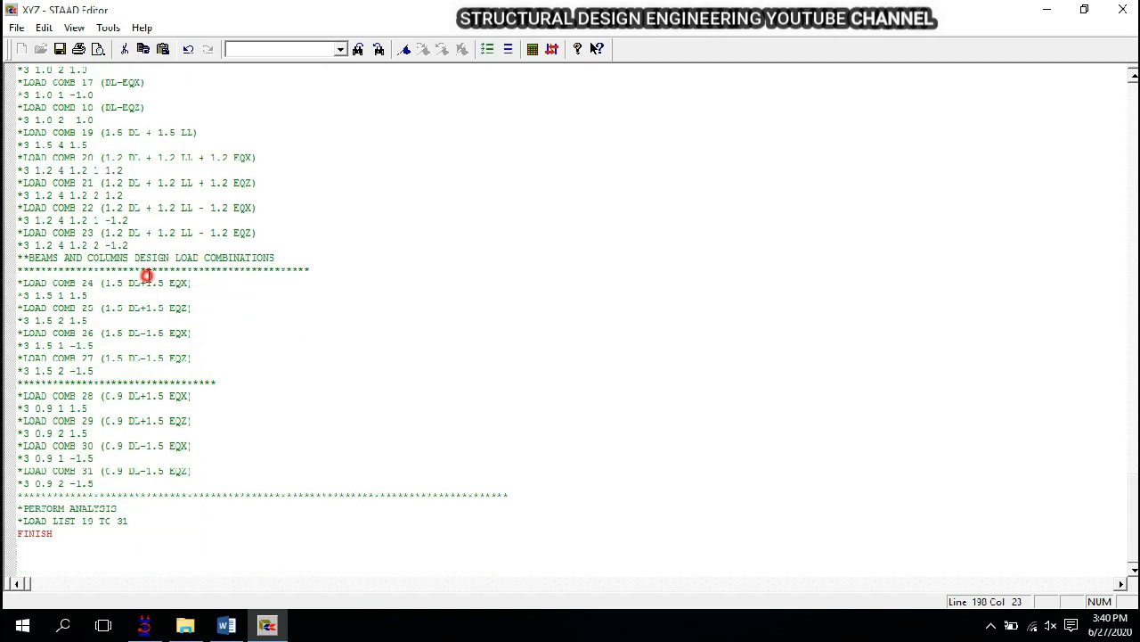
{"action": "left_click_drag", "start_coordinate": [147, 270], "coordinate": [163, 282]}
- Compare the foundation design combinations 10 to 18 with combinations 19 to 31 used for beam and column design
{"action": "scroll", "coordinate": [165, 308], "scroll_direction": "up", "scroll_amount": 7}
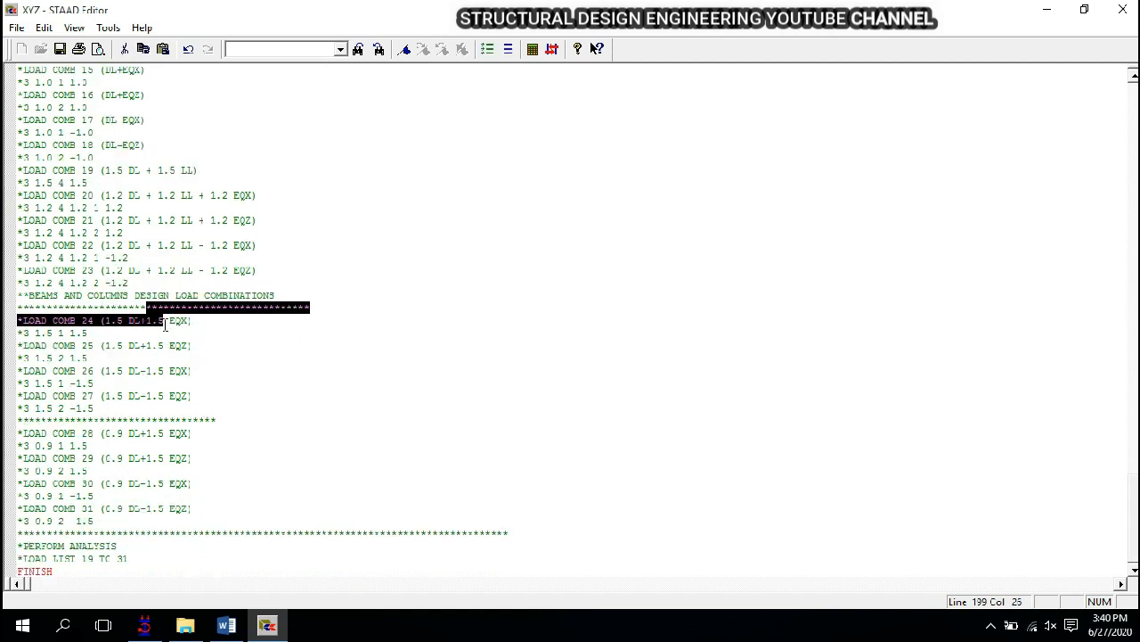
{"action": "left_click_drag", "start_coordinate": [123, 182], "coordinate": [147, 370]}
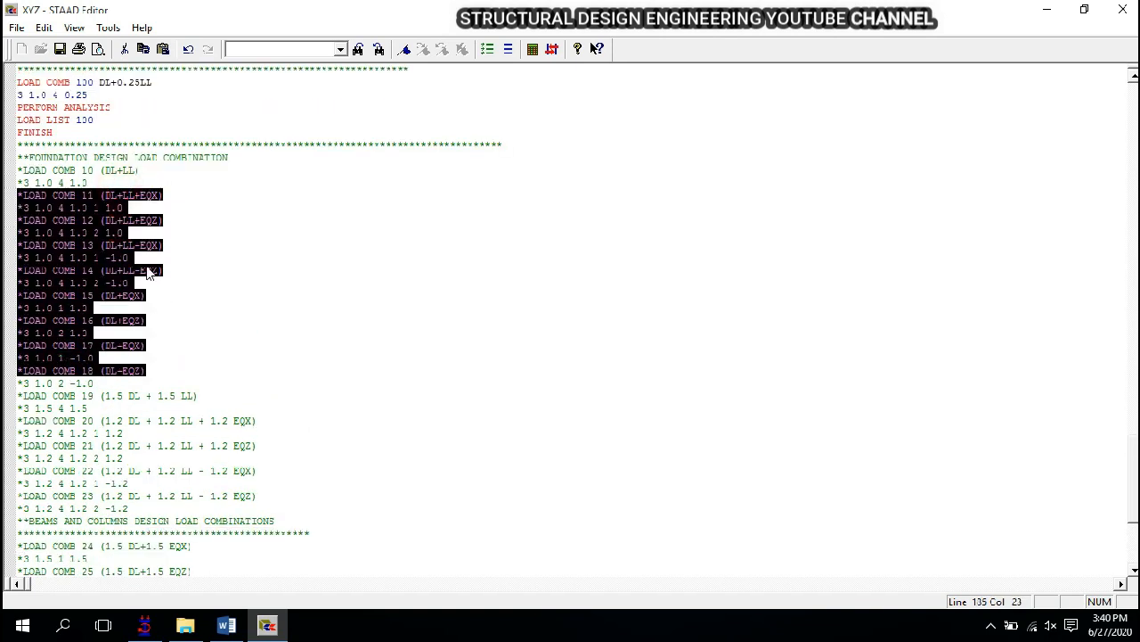
{"action": "left_click", "coordinate": [152, 228]}
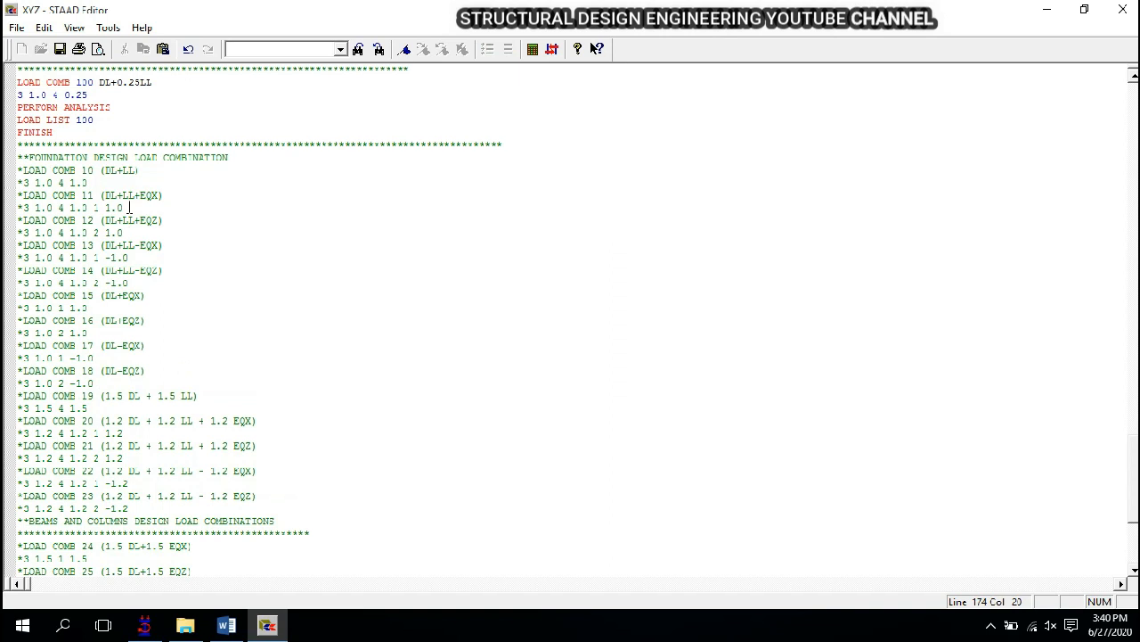
{"action": "scroll", "coordinate": [129, 388], "scroll_direction": "down", "scroll_amount": 4}
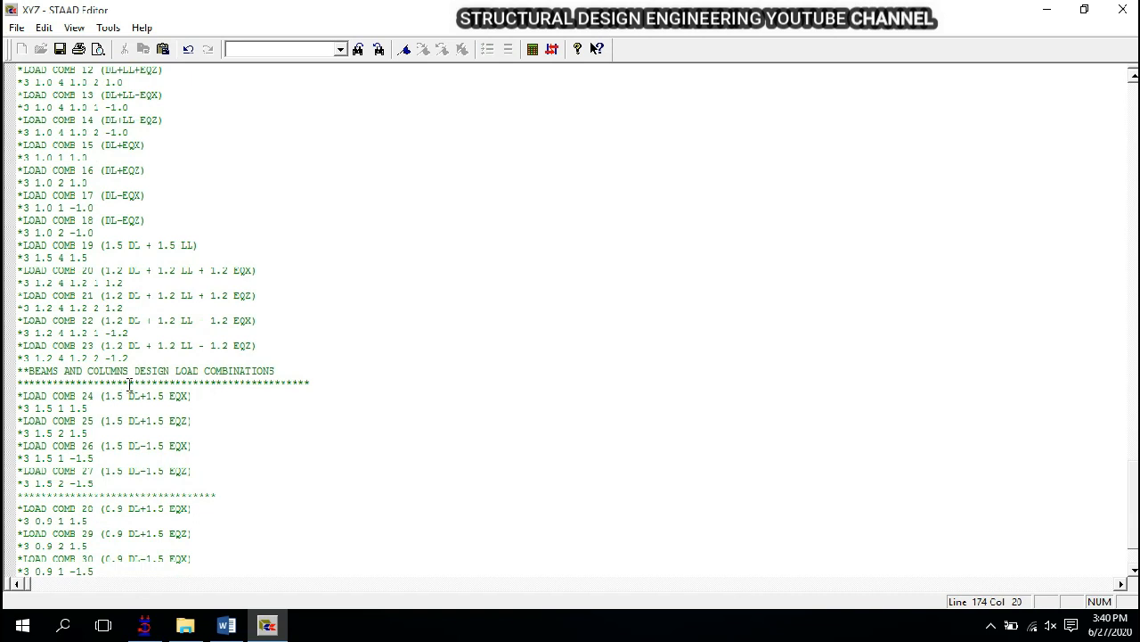
{"action": "scroll", "coordinate": [129, 382], "scroll_direction": "up", "scroll_amount": 3}
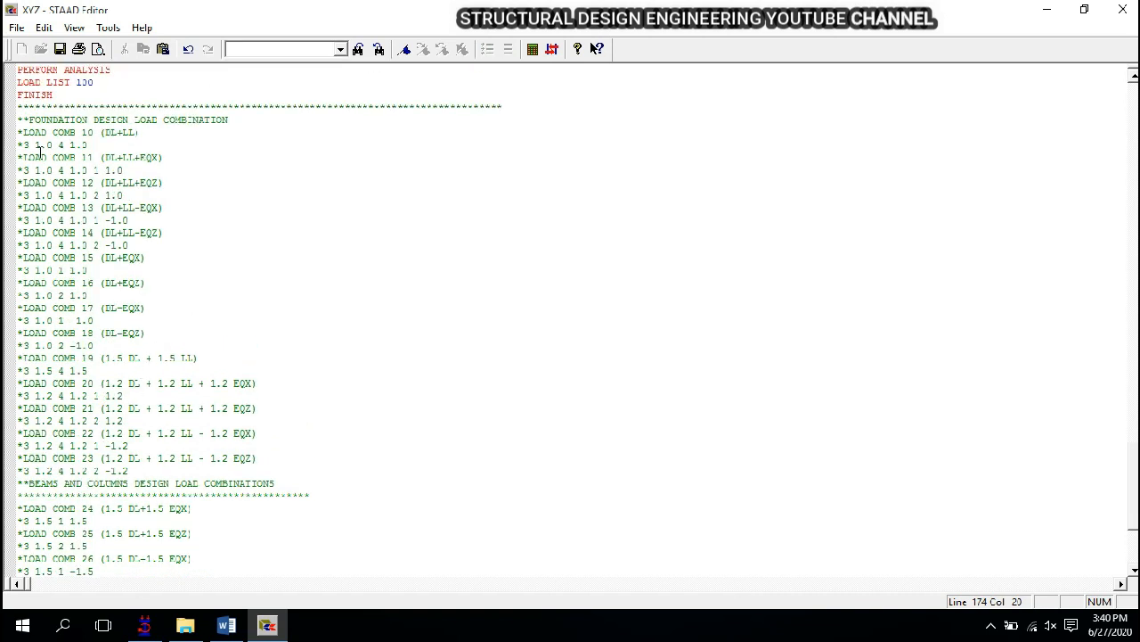
{"action": "left_click_drag", "start_coordinate": [18, 143], "coordinate": [227, 331]}
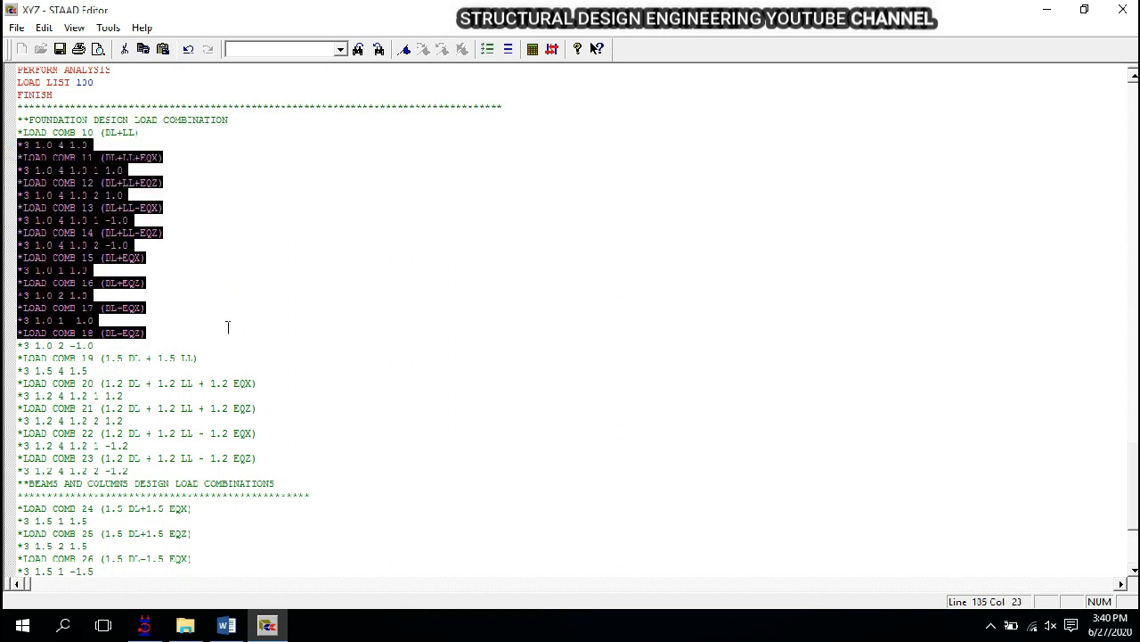
{"action": "left_click", "coordinate": [210, 182]}
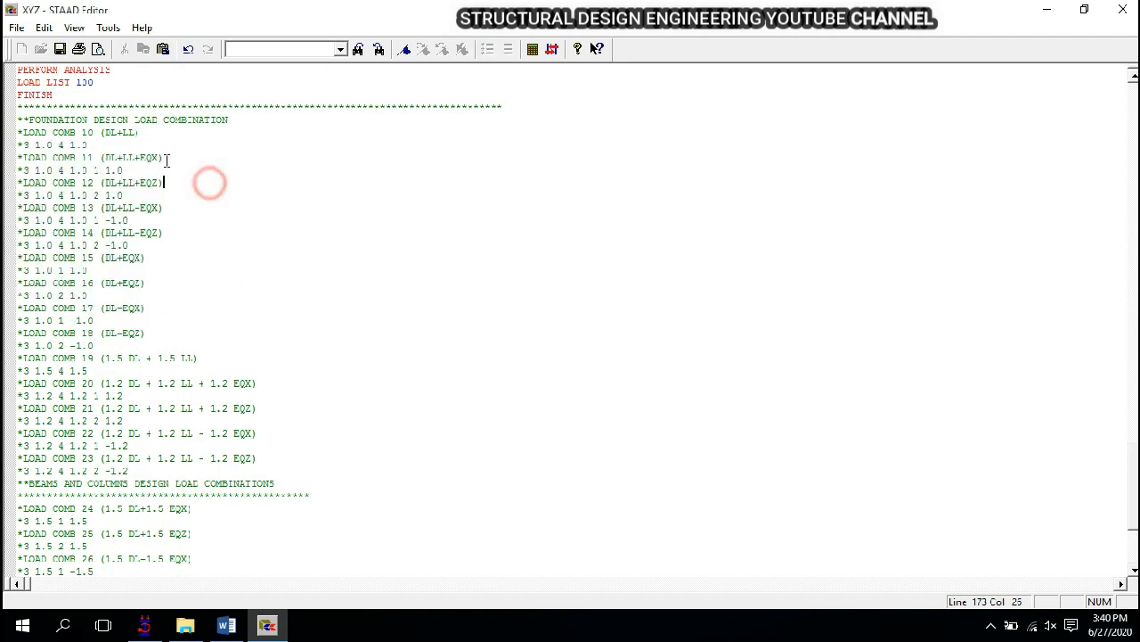
{"action": "left_click_drag", "start_coordinate": [28, 119], "coordinate": [155, 332]}
{"action": "scroll", "coordinate": [156, 332], "scroll_direction": "down", "scroll_amount": 1}
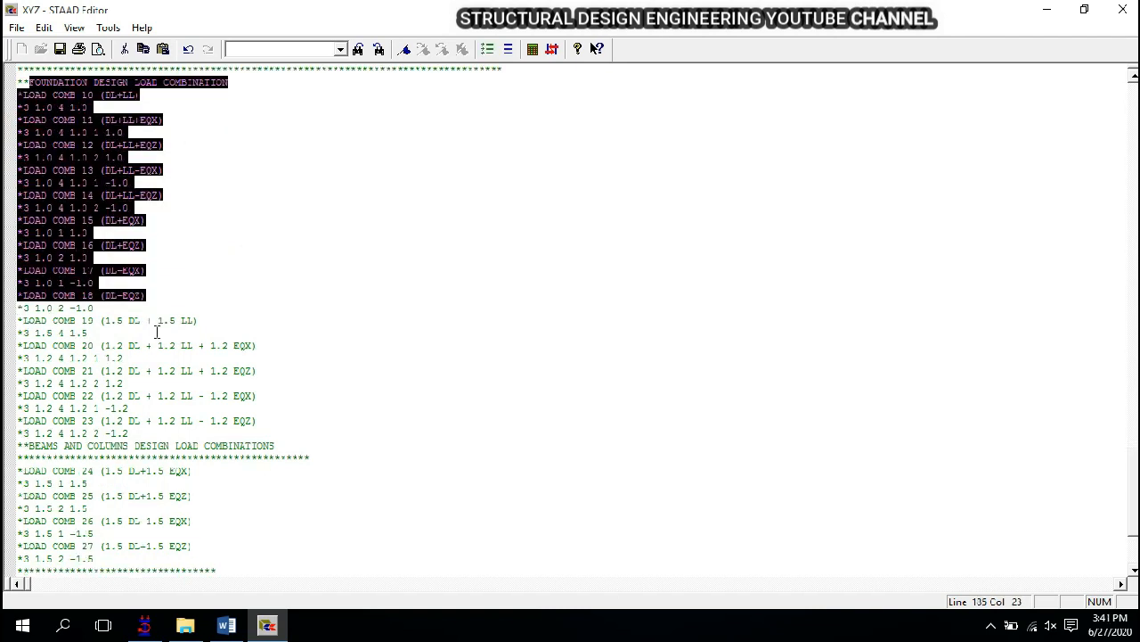
{"action": "scroll", "coordinate": [156, 332], "scroll_direction": "down", "scroll_amount": 4}
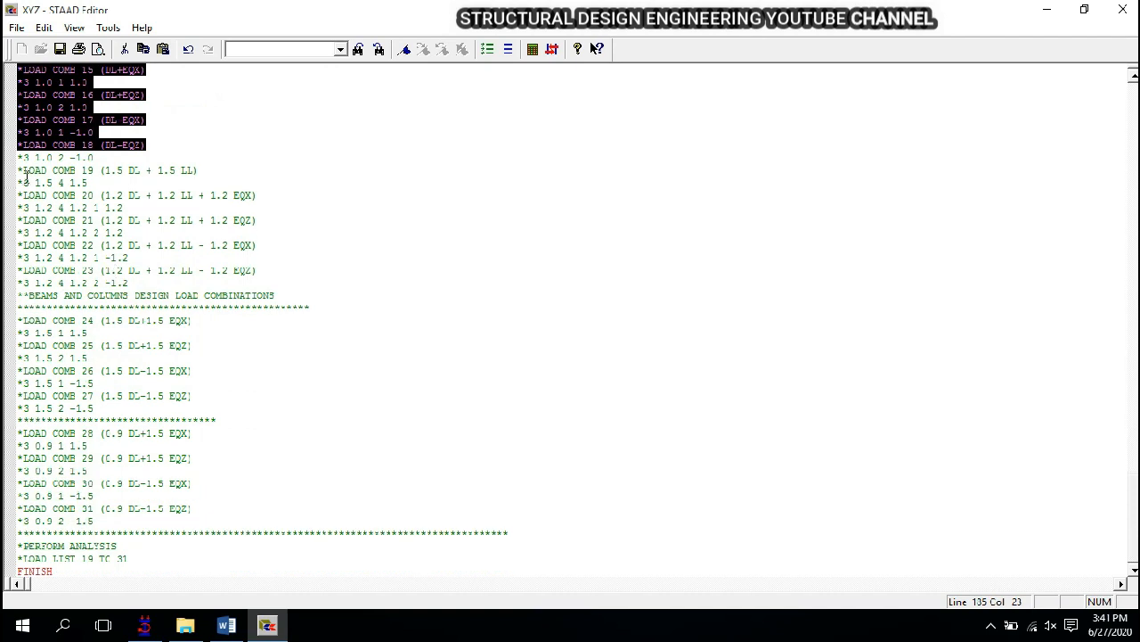
{"action": "left_click_drag", "start_coordinate": [21, 171], "coordinate": [217, 453]}
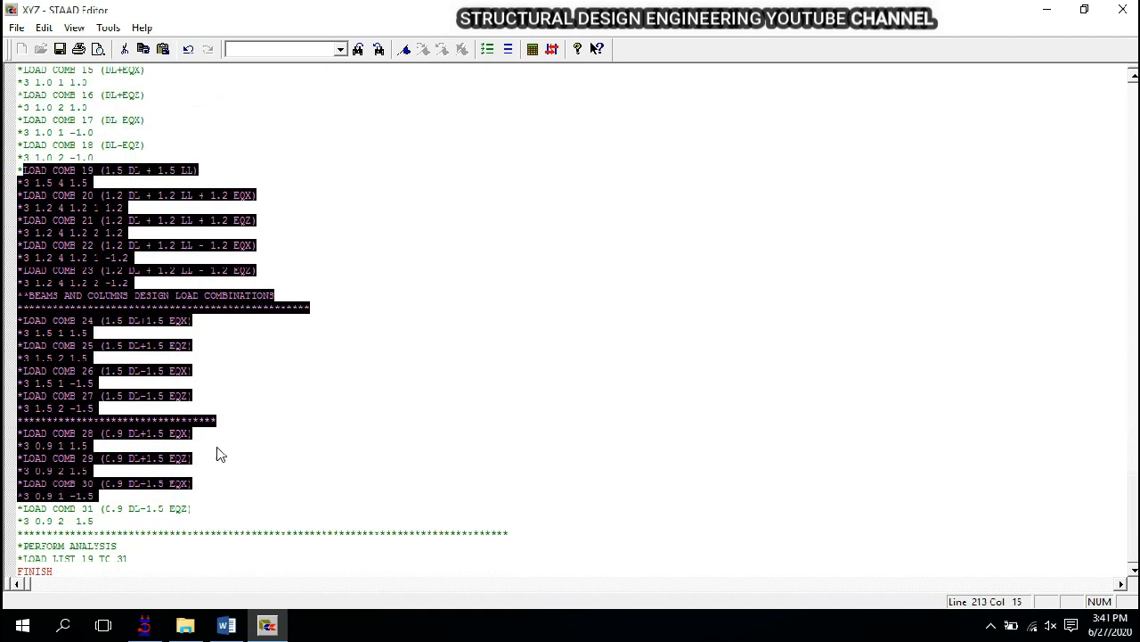
{"action": "left_click", "coordinate": [223, 444]}
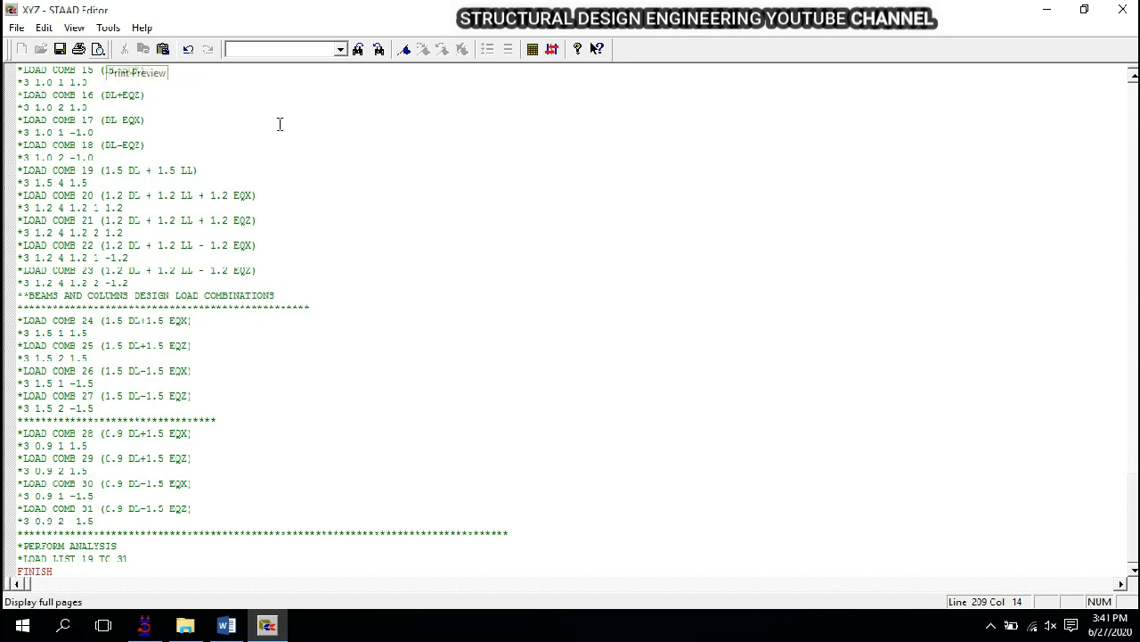
- Examine the active LOAD COMB 100 DL+0.25LL block with its analysis and load list commands
{"action": "scroll", "coordinate": [126, 331], "scroll_direction": "up", "scroll_amount": 2}
{"action": "scroll", "coordinate": [100, 414], "scroll_direction": "up", "scroll_amount": 10}
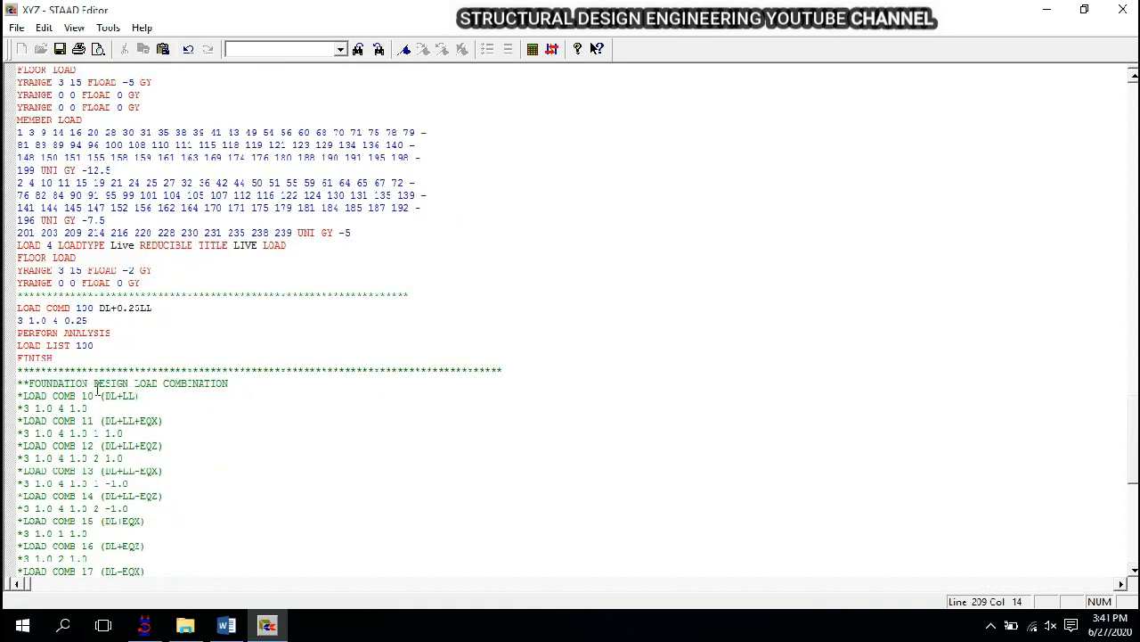
{"action": "left_click_drag", "start_coordinate": [86, 362], "coordinate": [17, 308]}
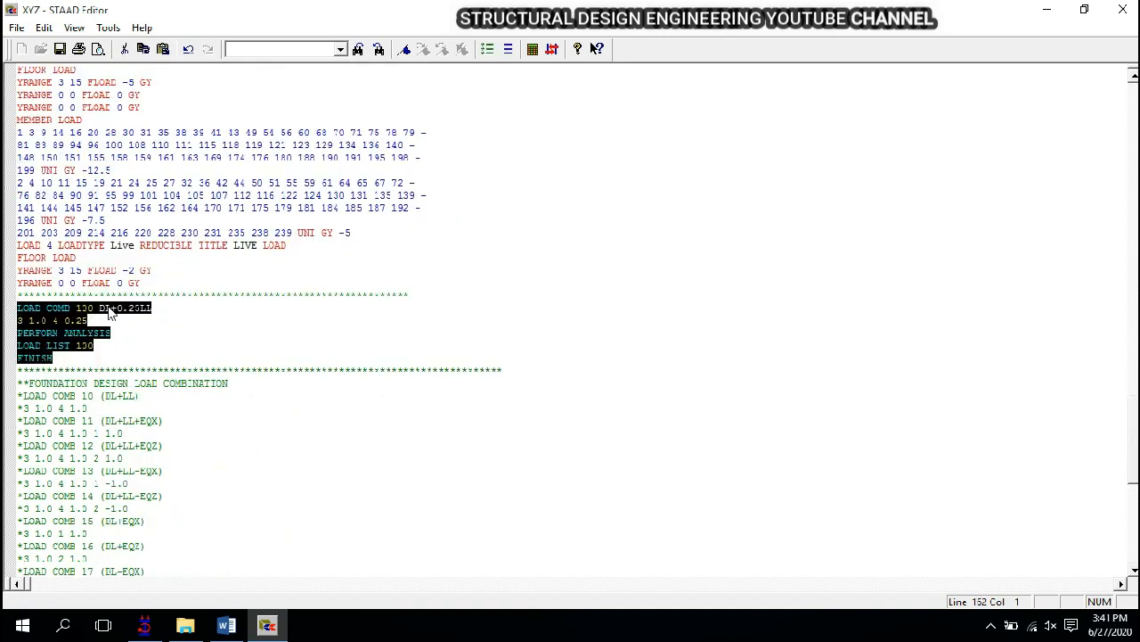
{"action": "left_click", "coordinate": [157, 337]}
{"action": "scroll", "coordinate": [148, 332], "scroll_direction": "down", "scroll_amount": 3}
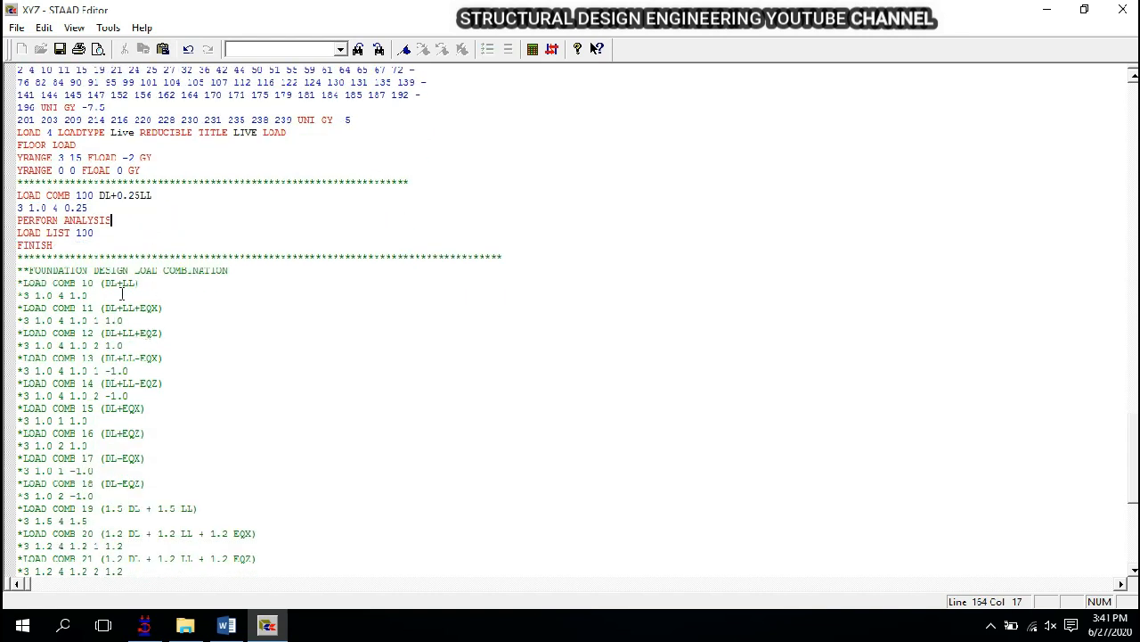
- Save the input file, leave the editor and run the structural analysis, staying in modeling mode
{"action": "left_click", "coordinate": [60, 48]}
{"action": "left_click", "coordinate": [1123, 9]}
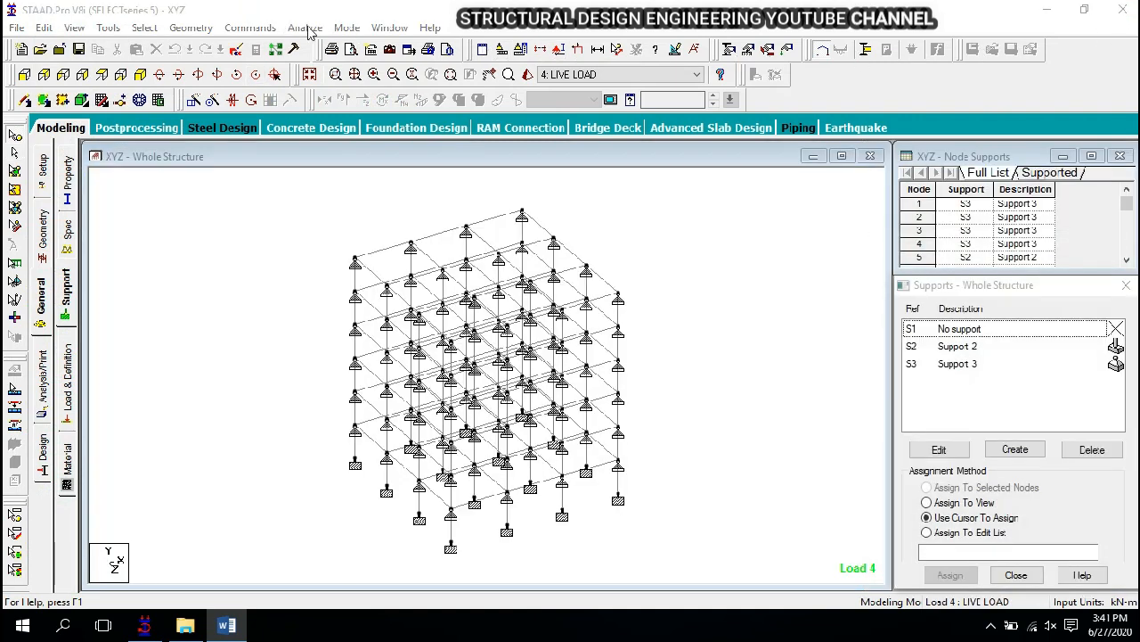
{"action": "left_click", "coordinate": [306, 27]}
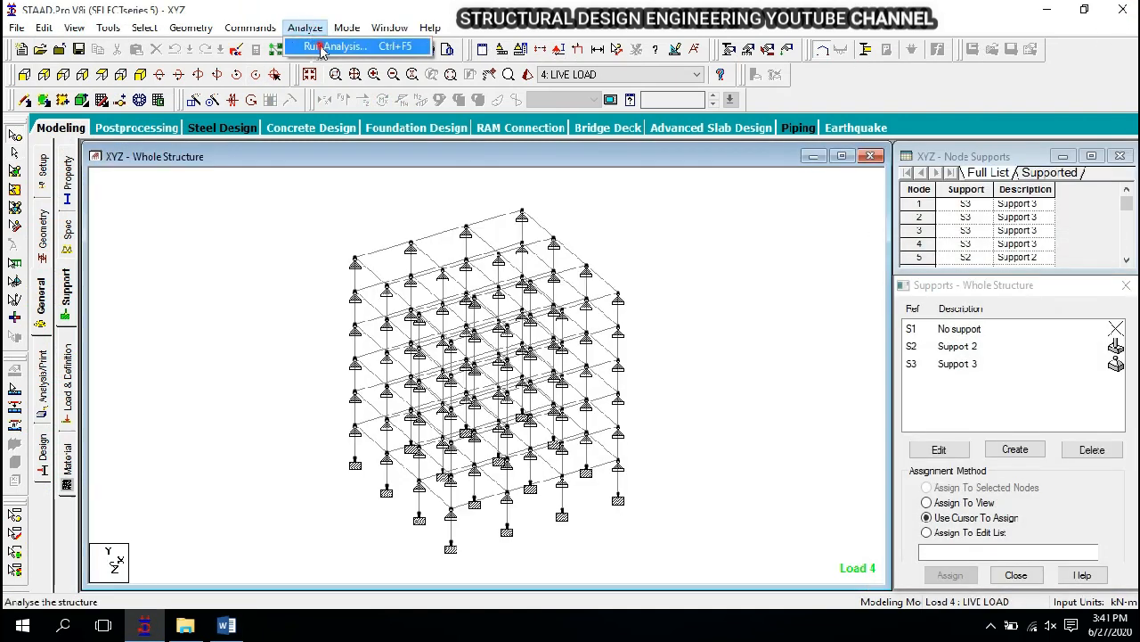
{"action": "left_click", "coordinate": [321, 46]}
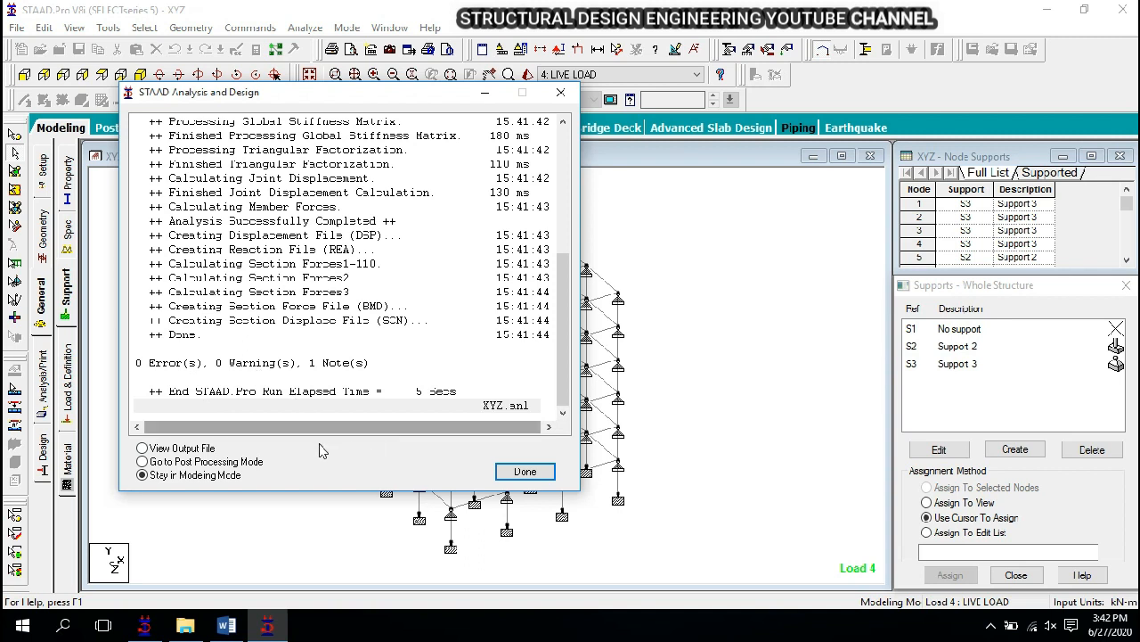
{"action": "left_click", "coordinate": [560, 91]}
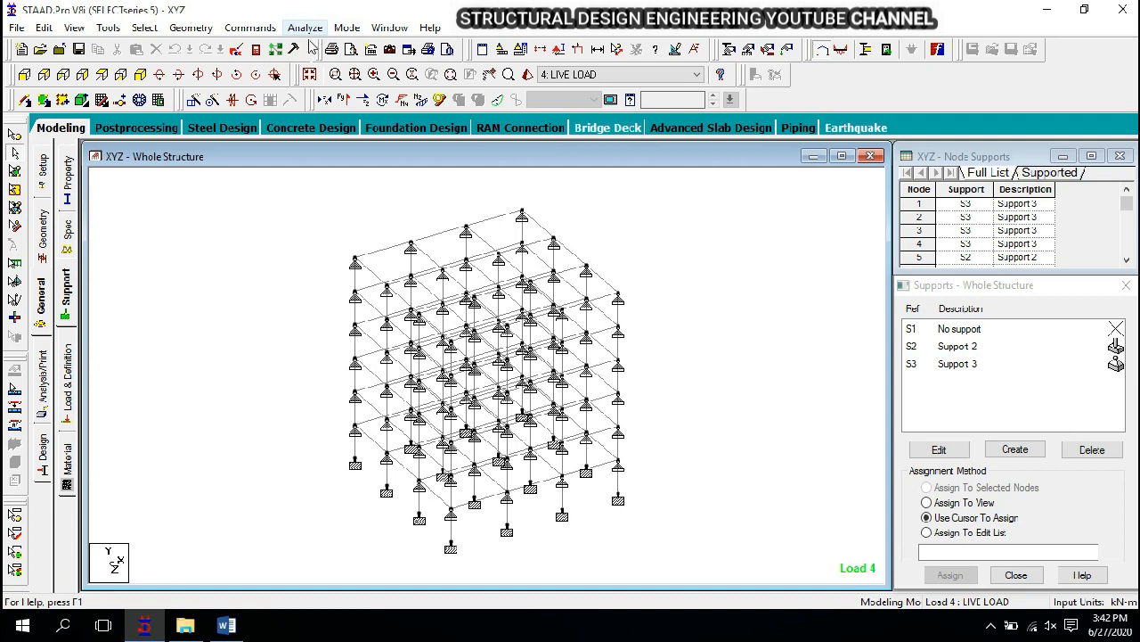
- Set up the postprocessing results with load cases 3 DEAD LOAD, 4 LIVE LOAD and 100 DL+0.25LL
{"action": "left_click", "coordinate": [134, 129]}
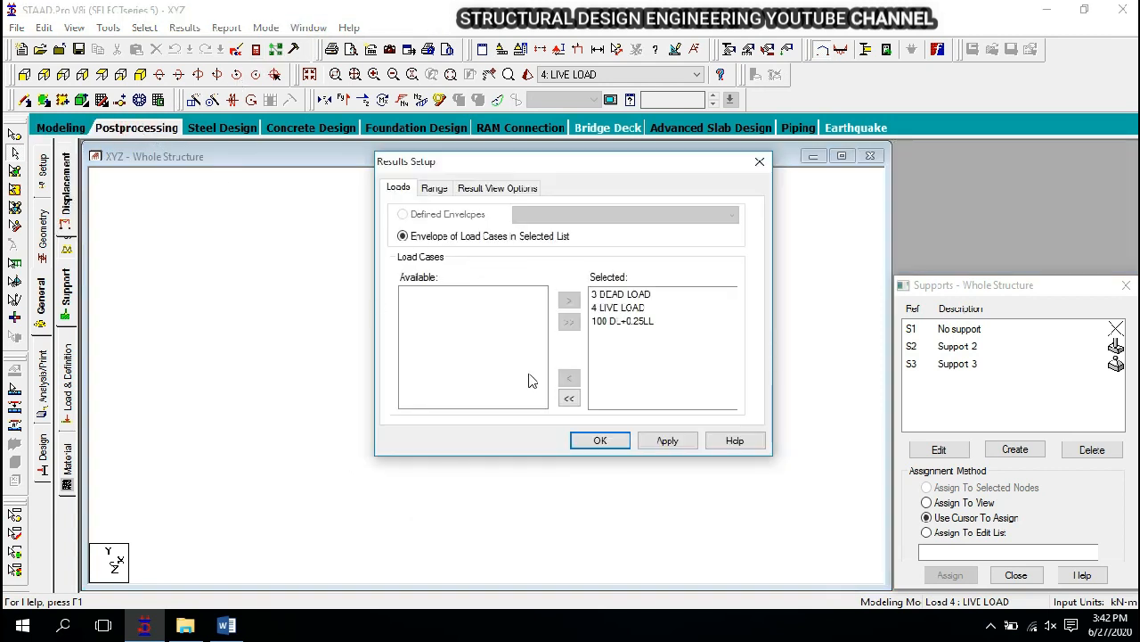
{"action": "left_click", "coordinate": [600, 441]}
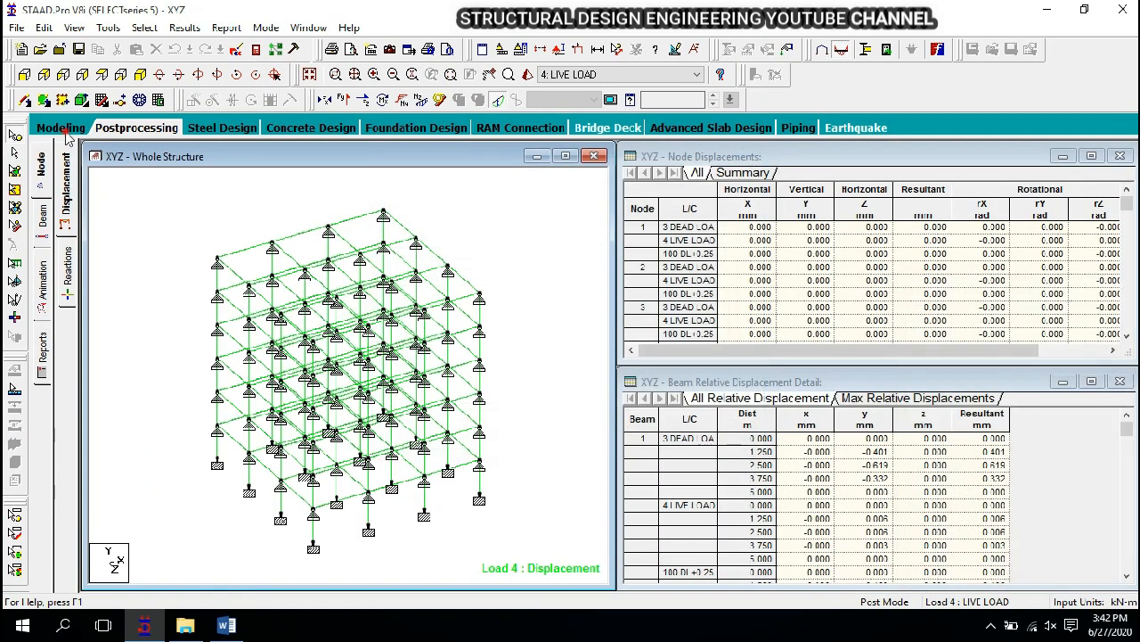
- Return to the model's support definitions and select all nodes assigned to Support 3
{"action": "left_click", "coordinate": [61, 130]}
{"action": "left_click", "coordinate": [43, 299]}
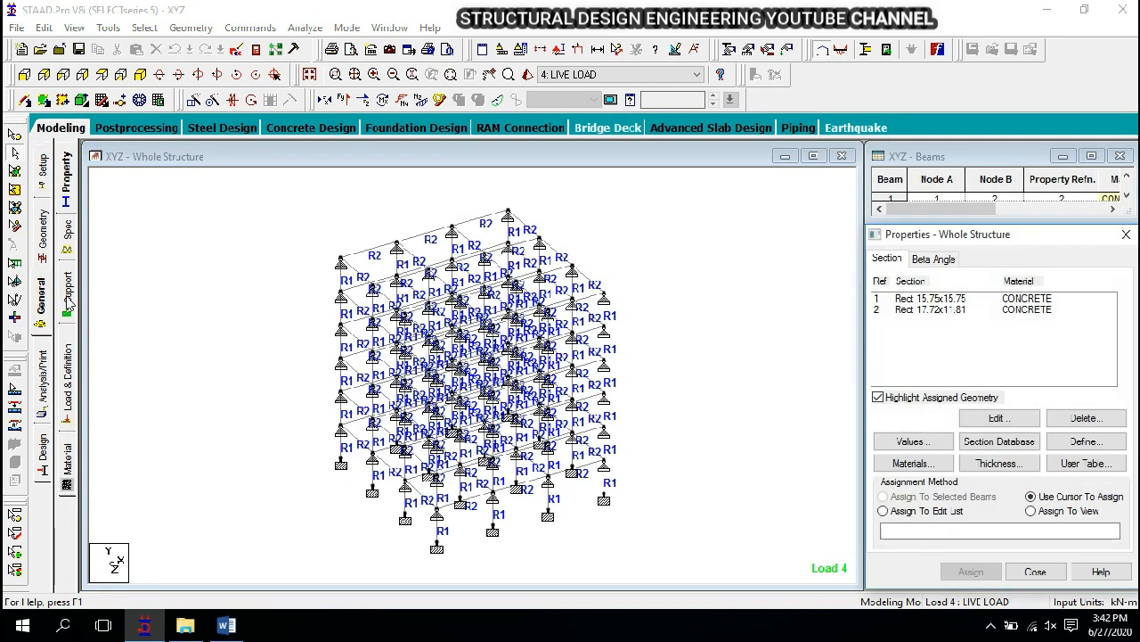
{"action": "left_click", "coordinate": [66, 299]}
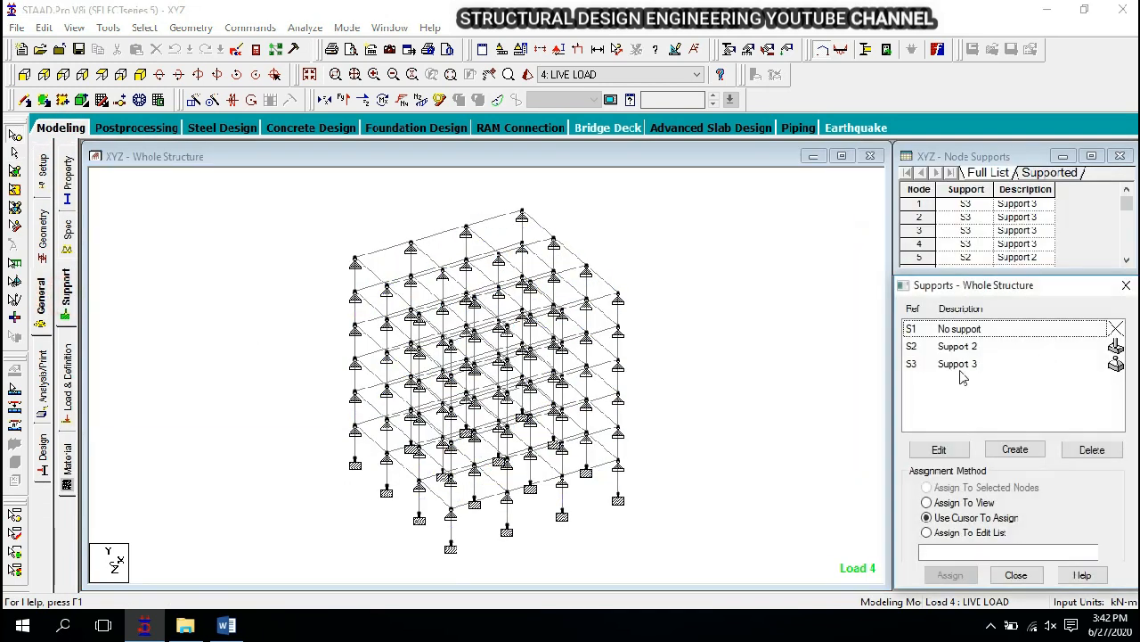
{"action": "left_click", "coordinate": [969, 367]}
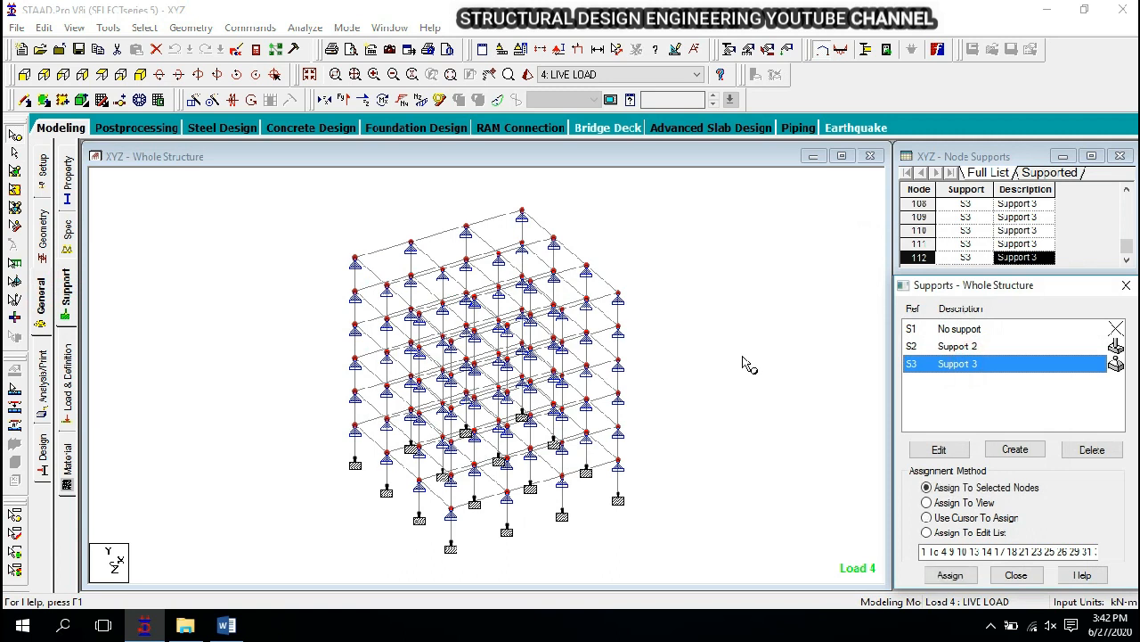
{"action": "scroll", "coordinate": [525, 210], "scroll_direction": "up", "scroll_amount": 3}
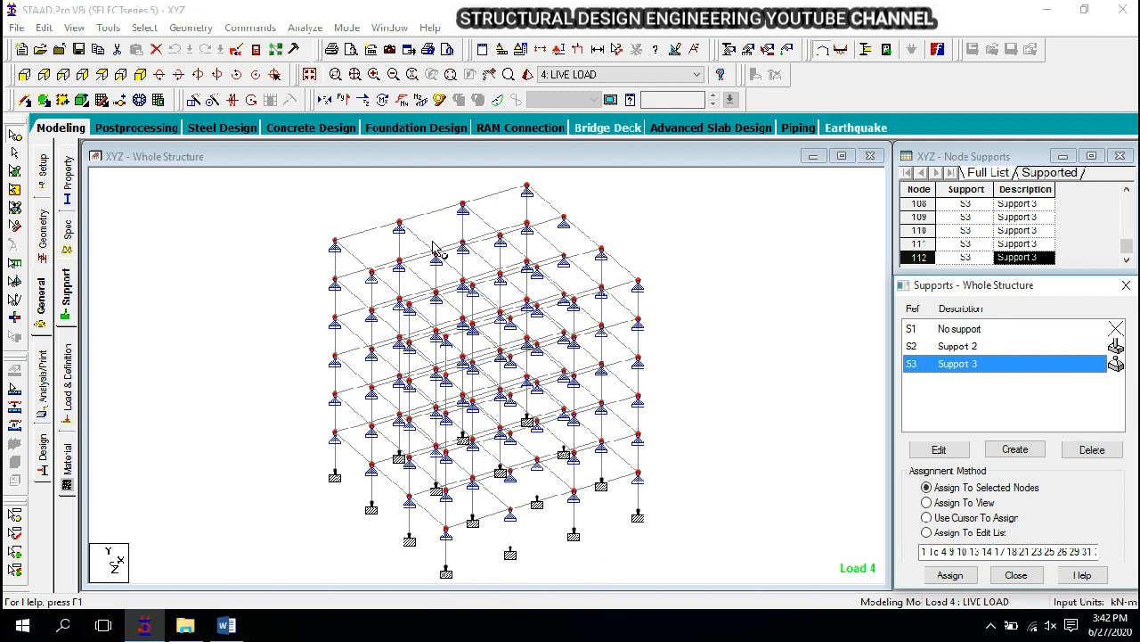
- Generate a postprocessing support reaction report containing only load case 100 DL+0.25LL
{"action": "left_click", "coordinate": [149, 129]}
{"action": "left_click", "coordinate": [219, 28]}
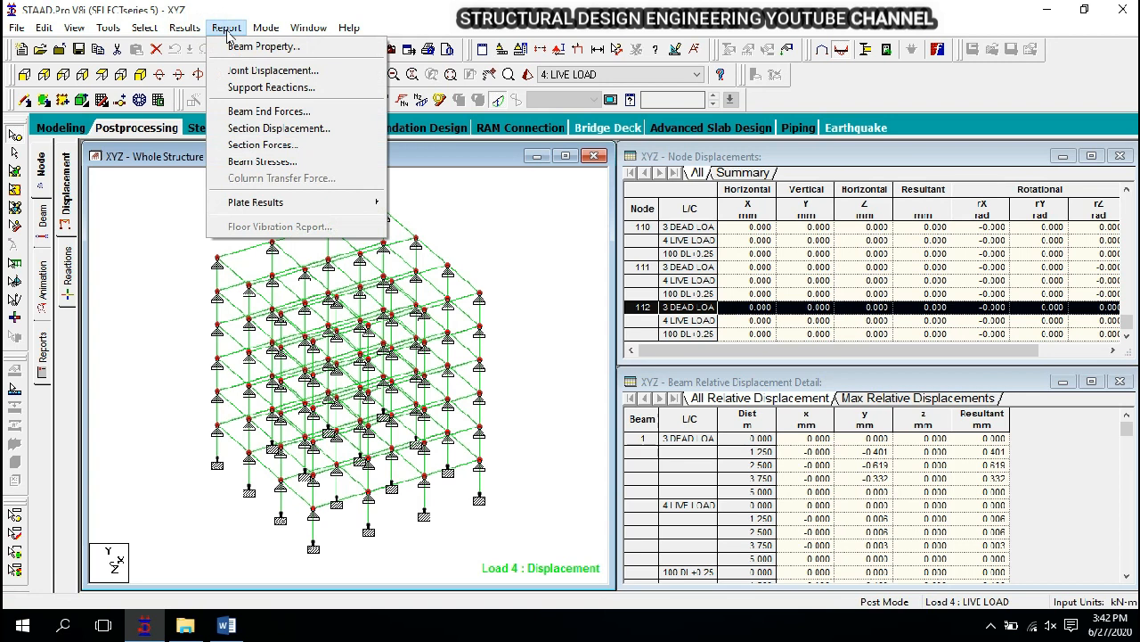
{"action": "left_click", "coordinate": [269, 87]}
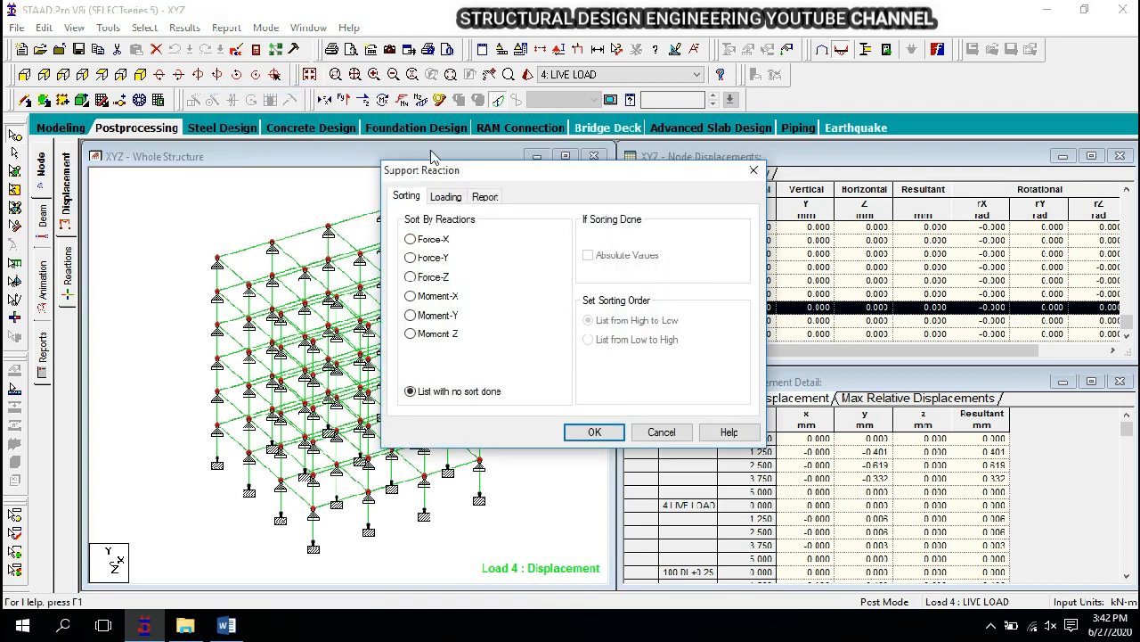
{"action": "left_click", "coordinate": [447, 196]}
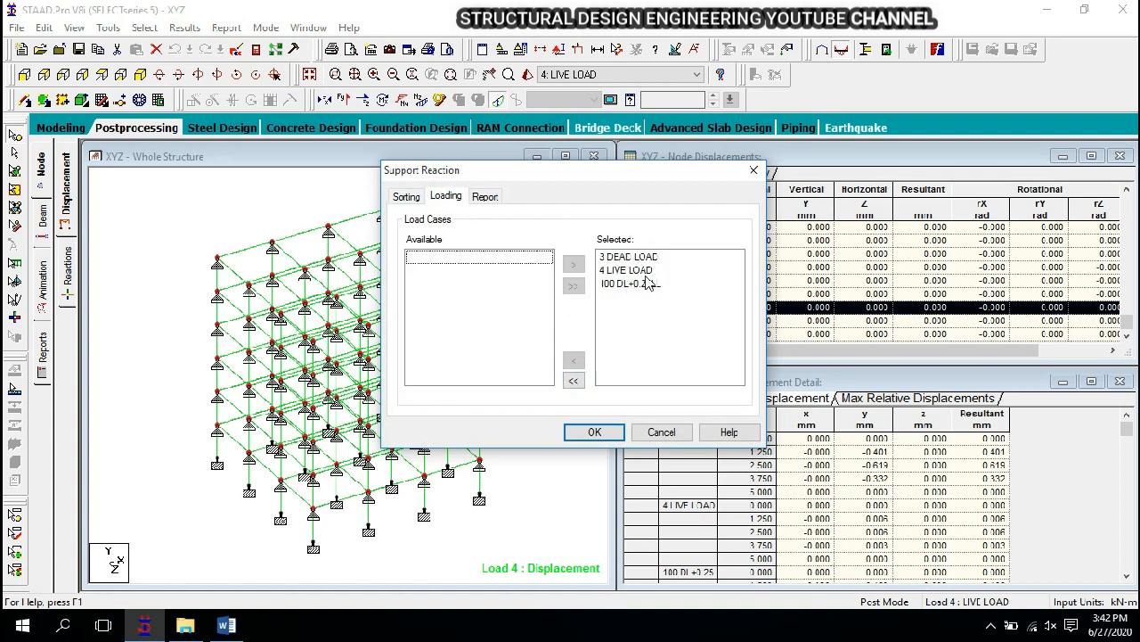
{"action": "left_click", "coordinate": [574, 381]}
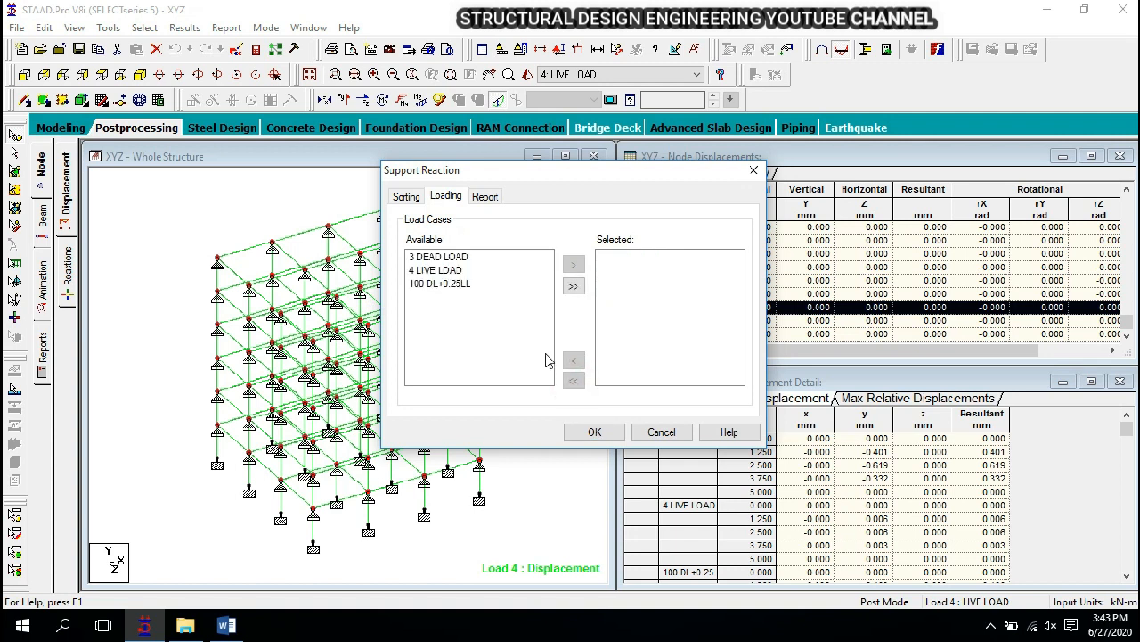
{"action": "left_click", "coordinate": [456, 291]}
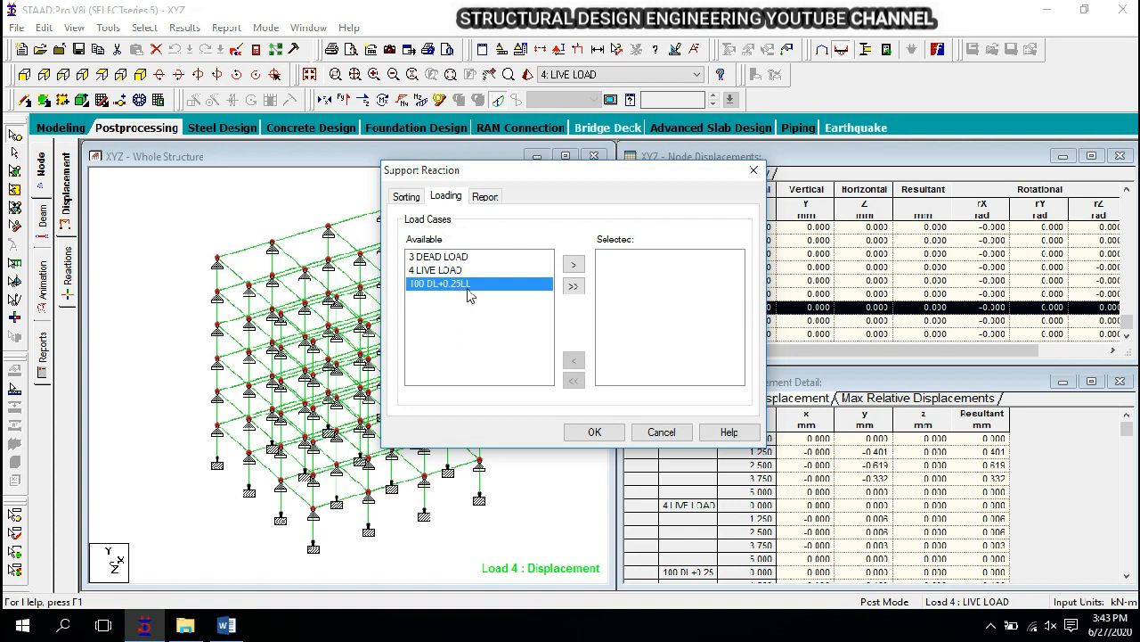
{"action": "left_click", "coordinate": [575, 265]}
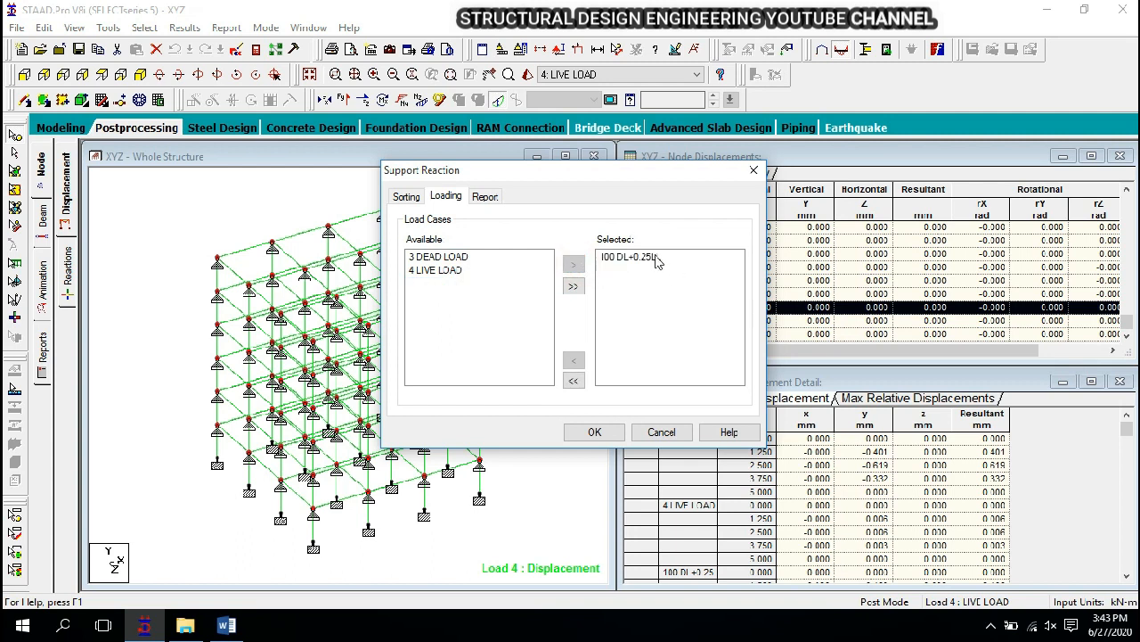
{"action": "left_click", "coordinate": [652, 257]}
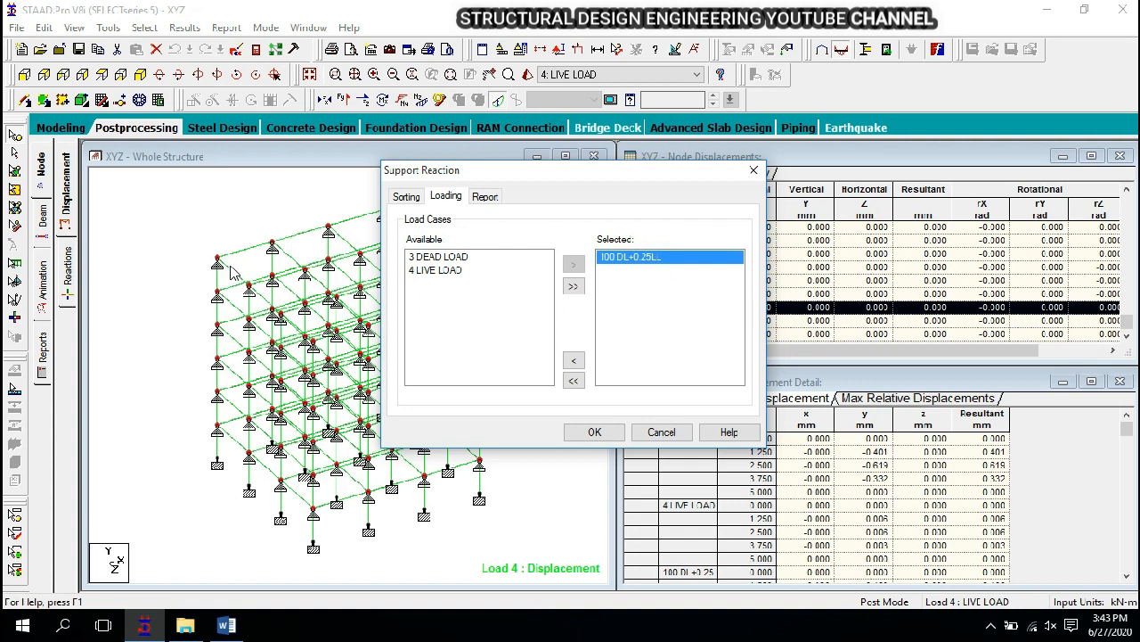
{"action": "left_click", "coordinate": [601, 434]}
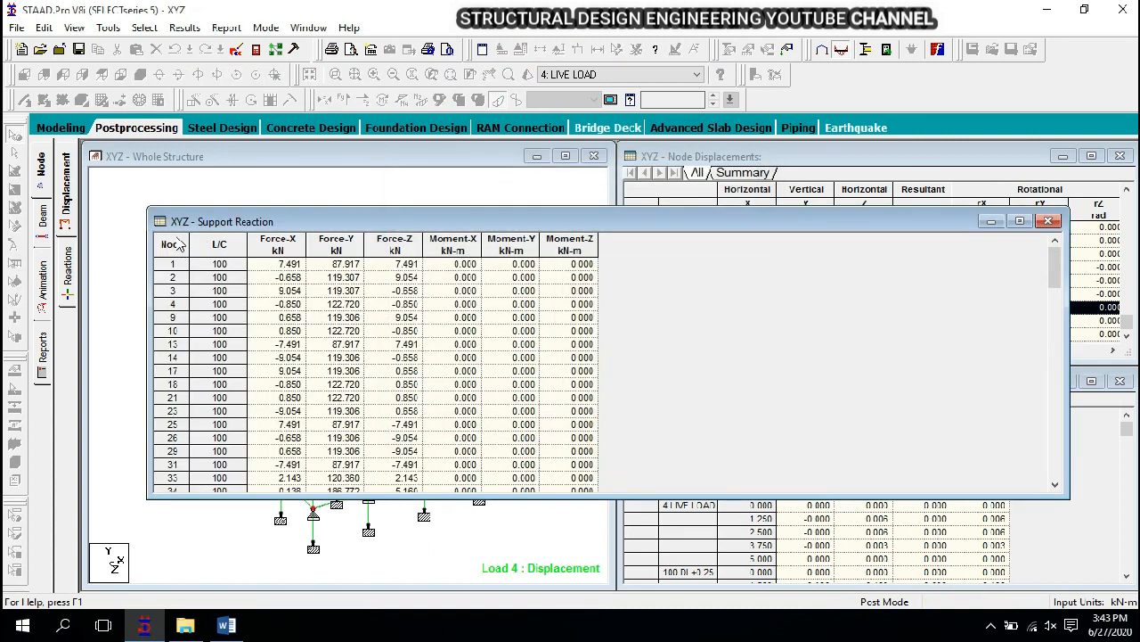
- Copy the entire support reaction table, including its column headers
{"action": "left_click", "coordinate": [173, 246]}
{"action": "right_click", "coordinate": [173, 246]}
{"action": "left_click", "coordinate": [196, 213]}
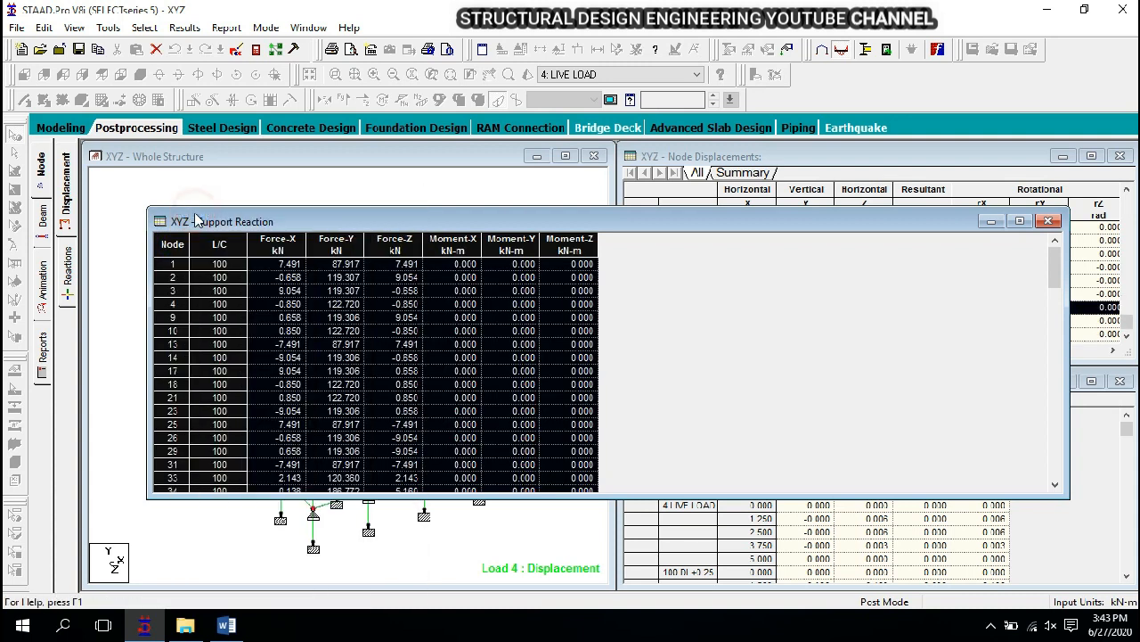
- Switch to Excel 2013, dismiss the activation notice and paste the reaction table into a blank workbook at A1
{"action": "left_click", "coordinate": [22, 625]}
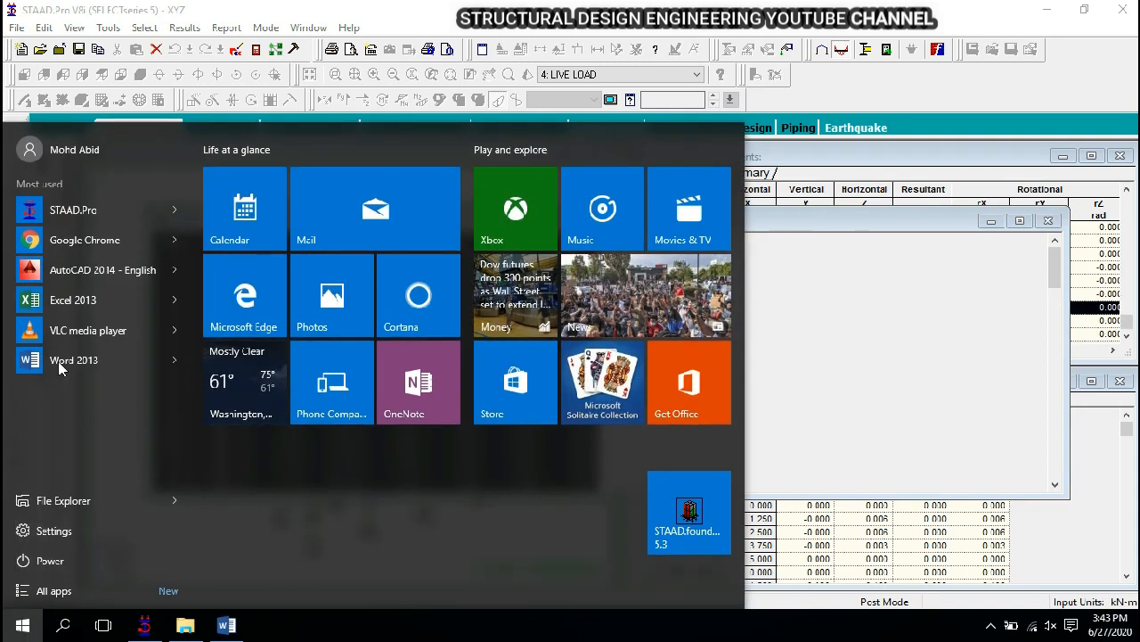
{"action": "left_click", "coordinate": [85, 299]}
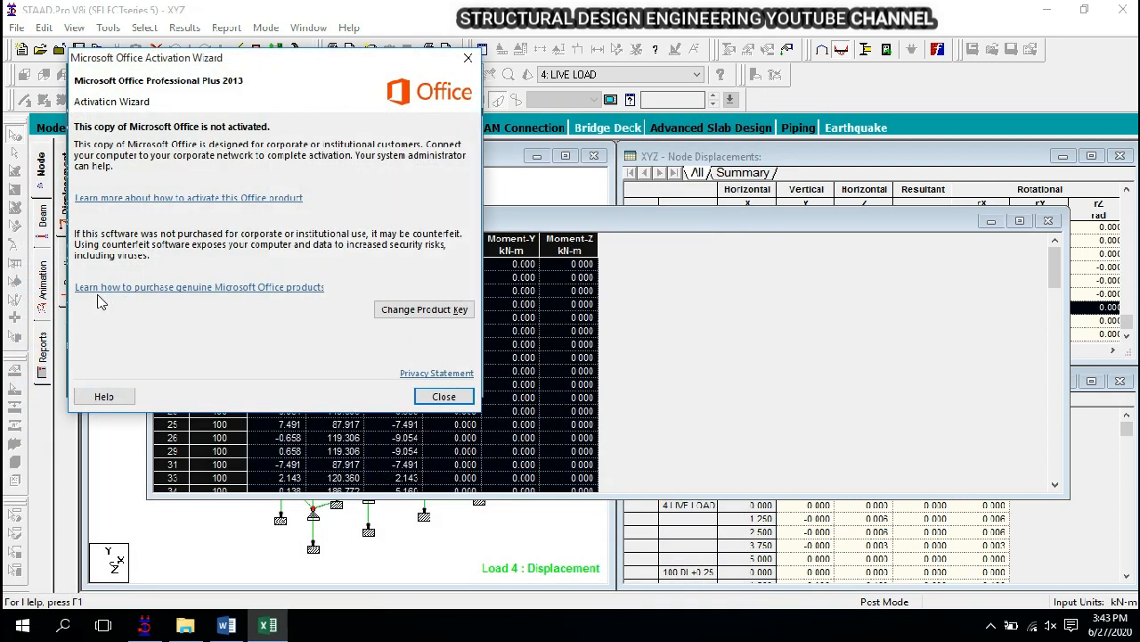
{"action": "left_click", "coordinate": [468, 57]}
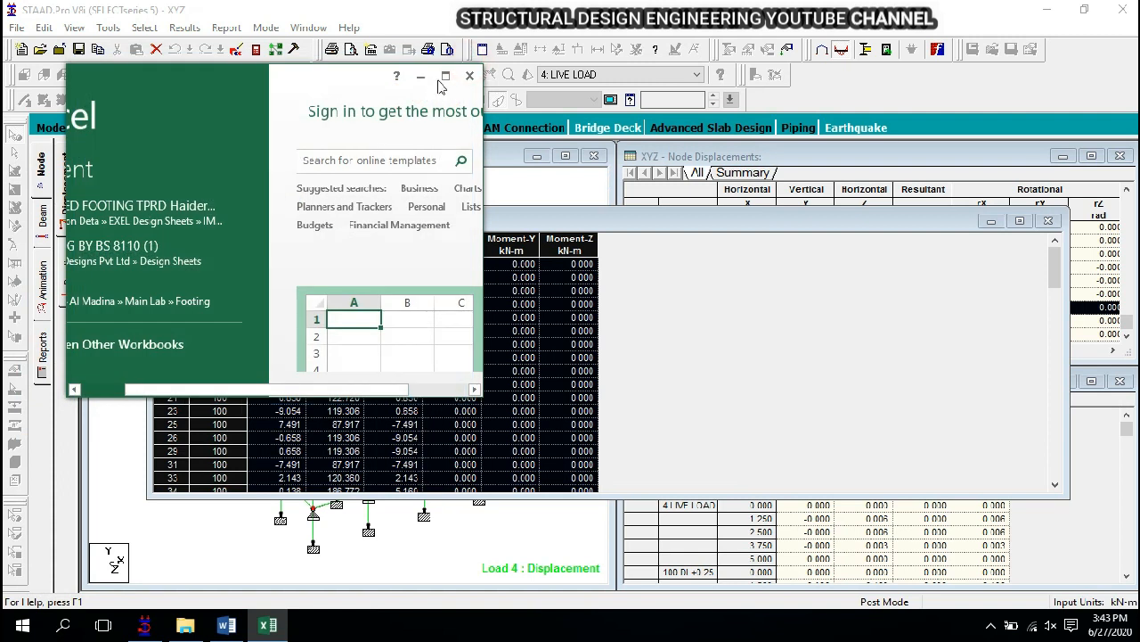
{"action": "left_click", "coordinate": [446, 76]}
{"action": "left_click", "coordinate": [423, 221]}
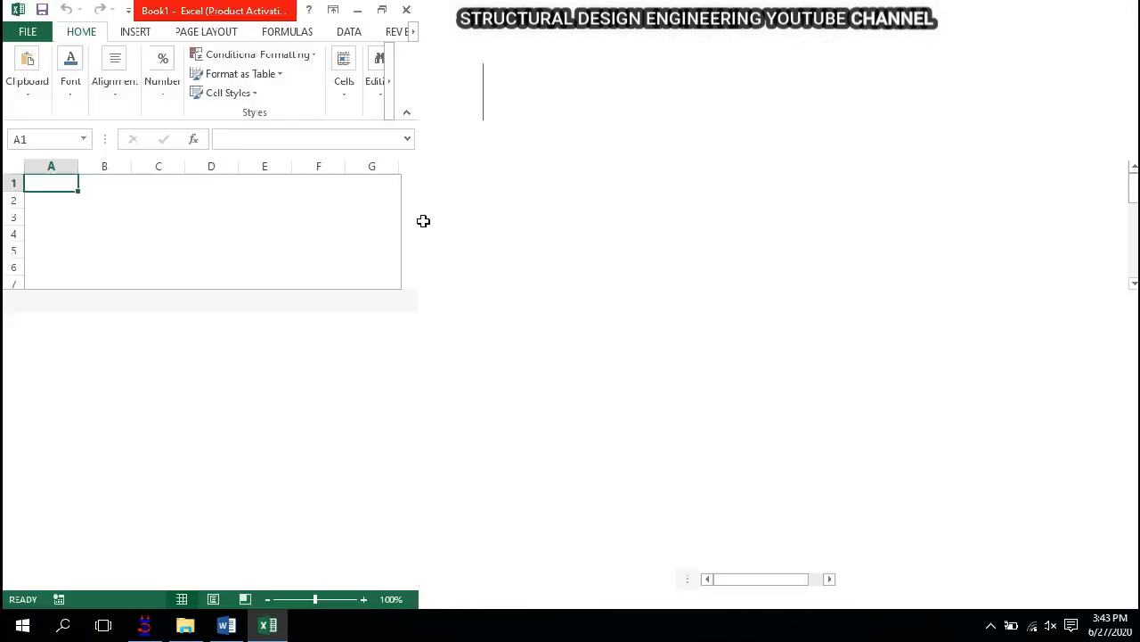
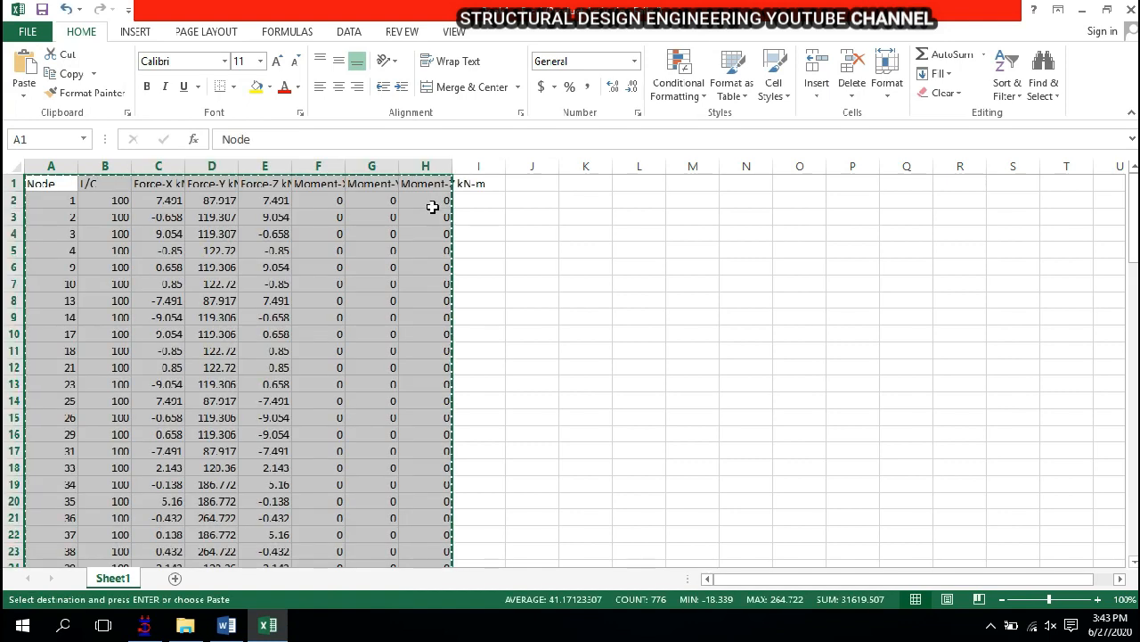
{"action": "left_click", "coordinate": [535, 250]}
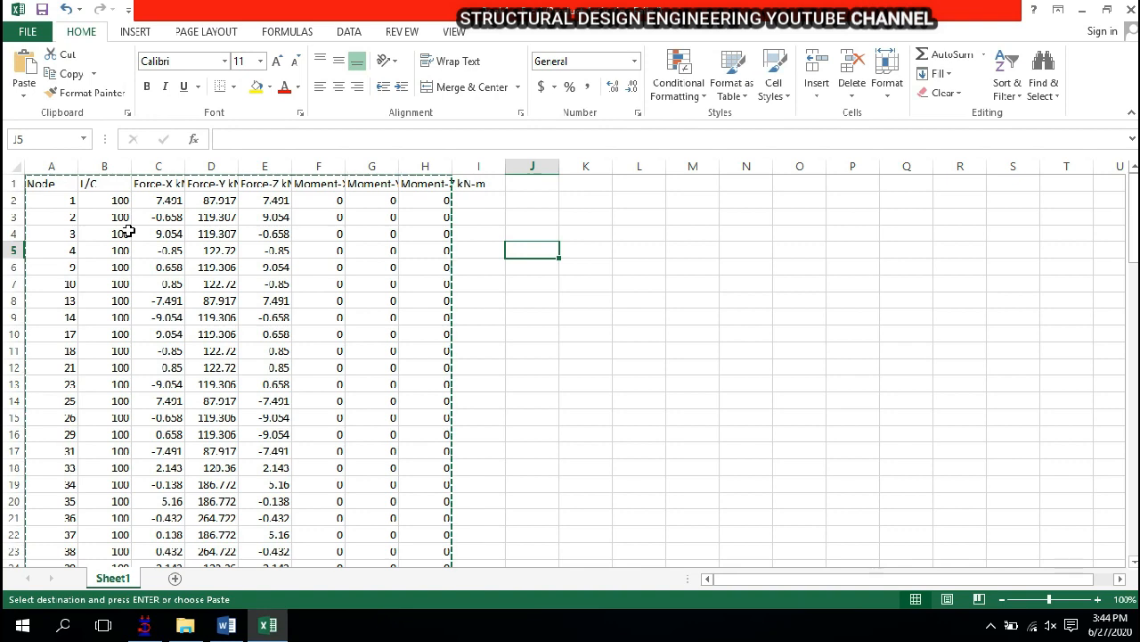
- Replace the load case numbers in the L/C column with WEIGHT for every node row, and check the fill to the end
{"action": "left_click_drag", "start_coordinate": [49, 183], "coordinate": [74, 519]}
{"action": "left_click_drag", "start_coordinate": [114, 201], "coordinate": [117, 370]}
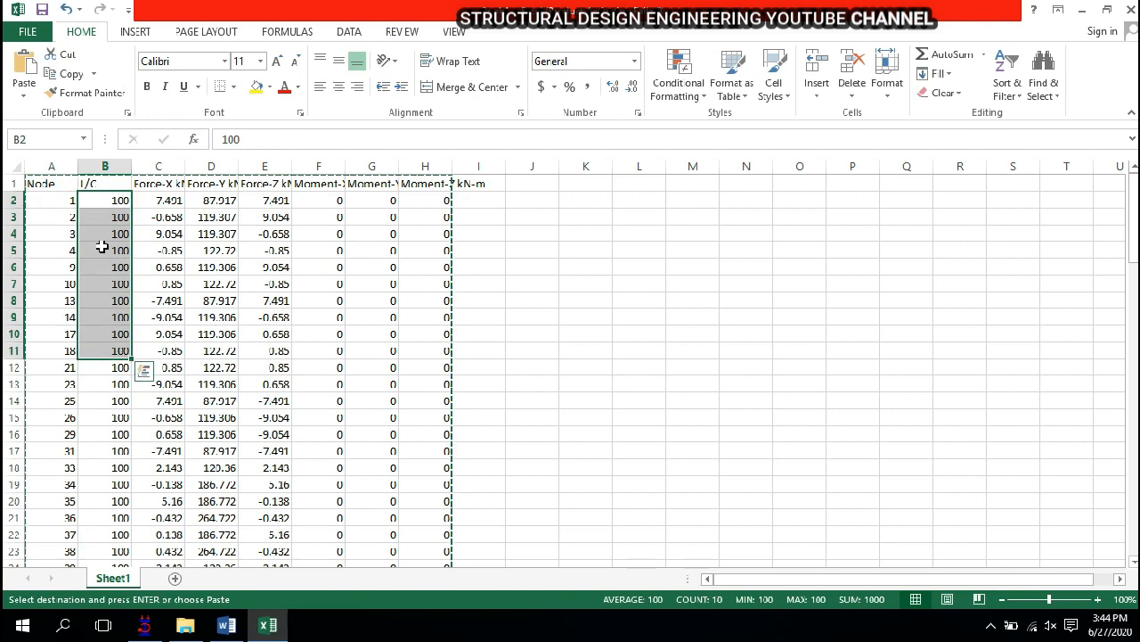
{"action": "left_click", "coordinate": [109, 201]}
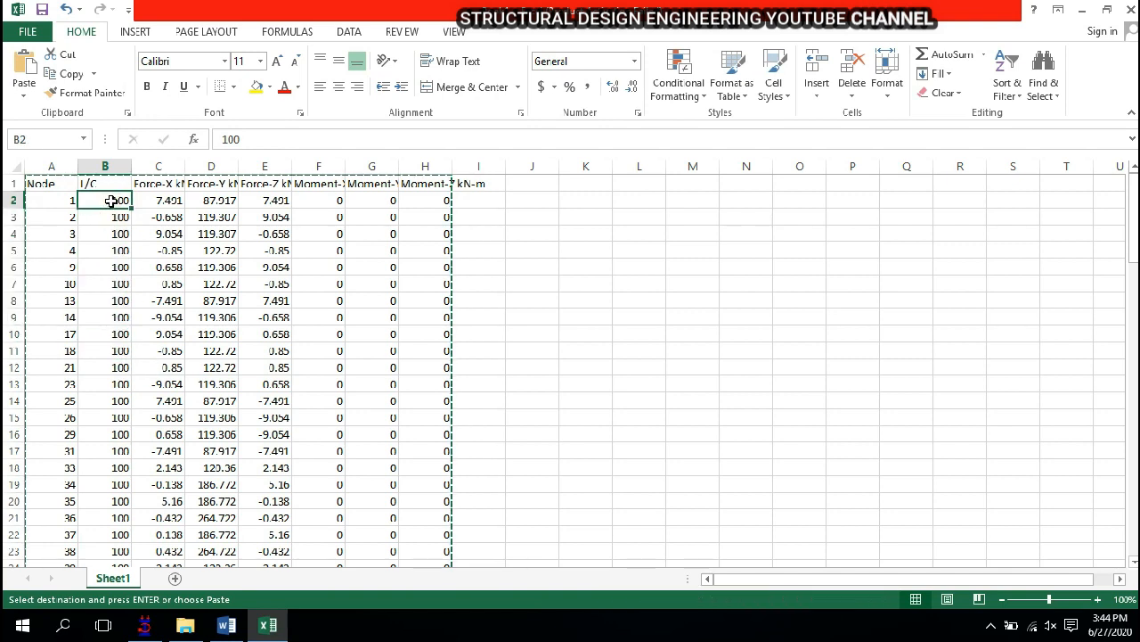
{"action": "type", "text": "WE"}
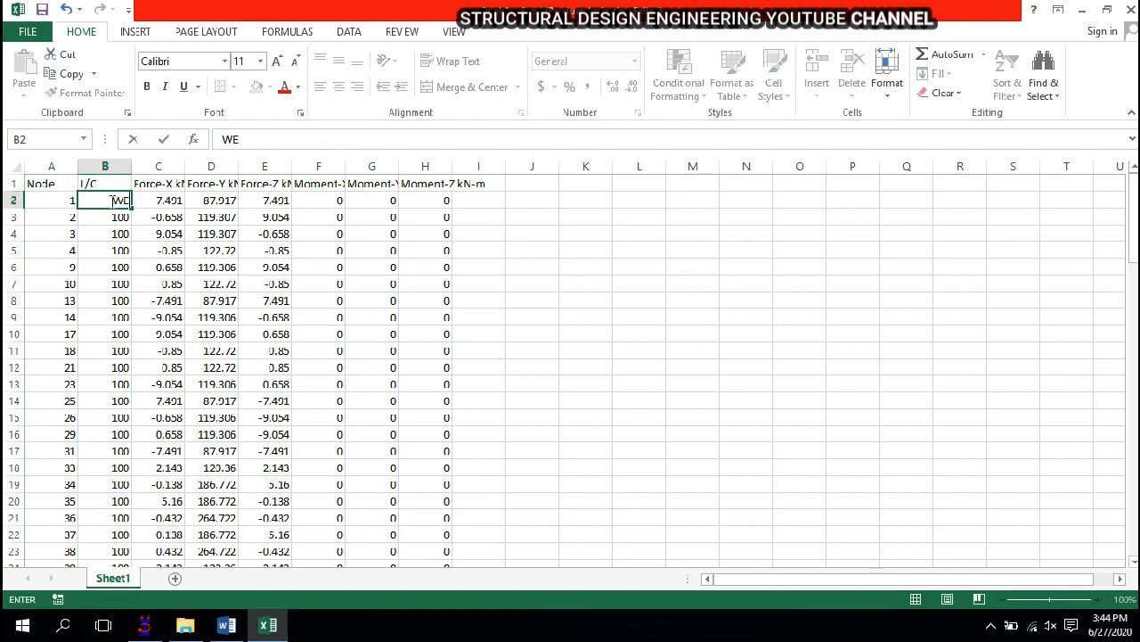
{"action": "type", "text": "IGHT"}
{"action": "key", "text": "Return"}
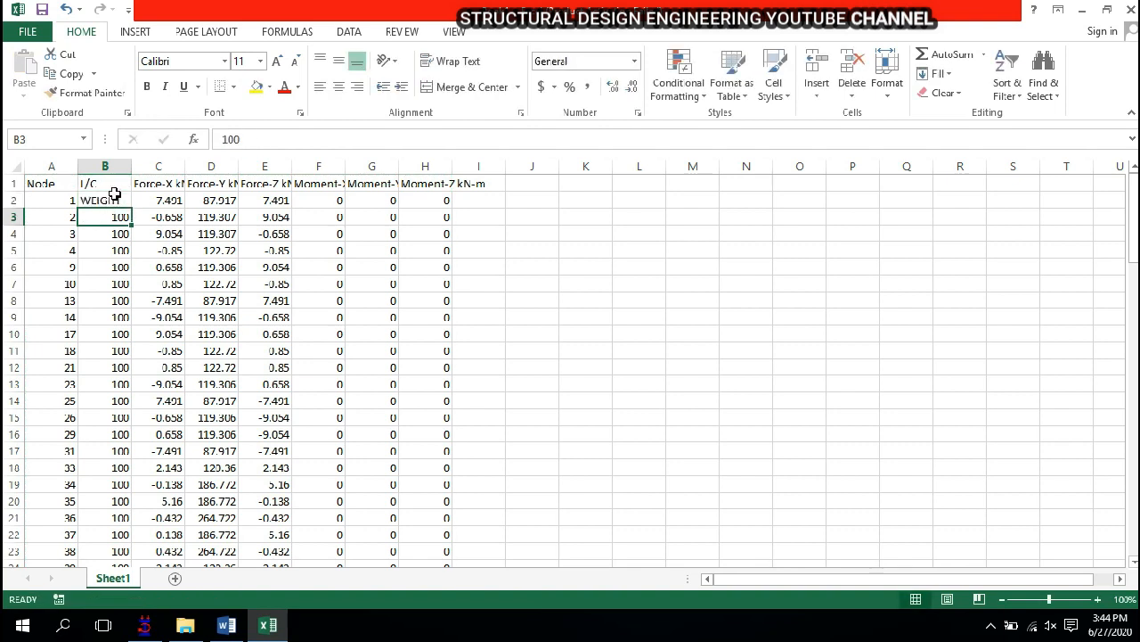
{"action": "left_click", "coordinate": [125, 200]}
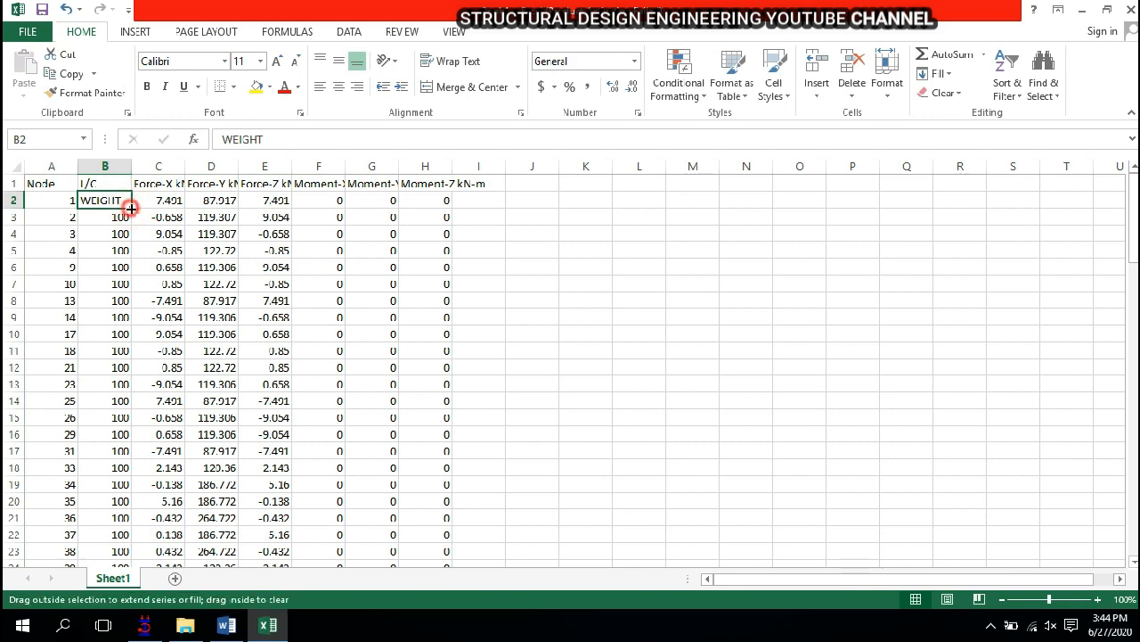
{"action": "double_click", "coordinate": [131, 207]}
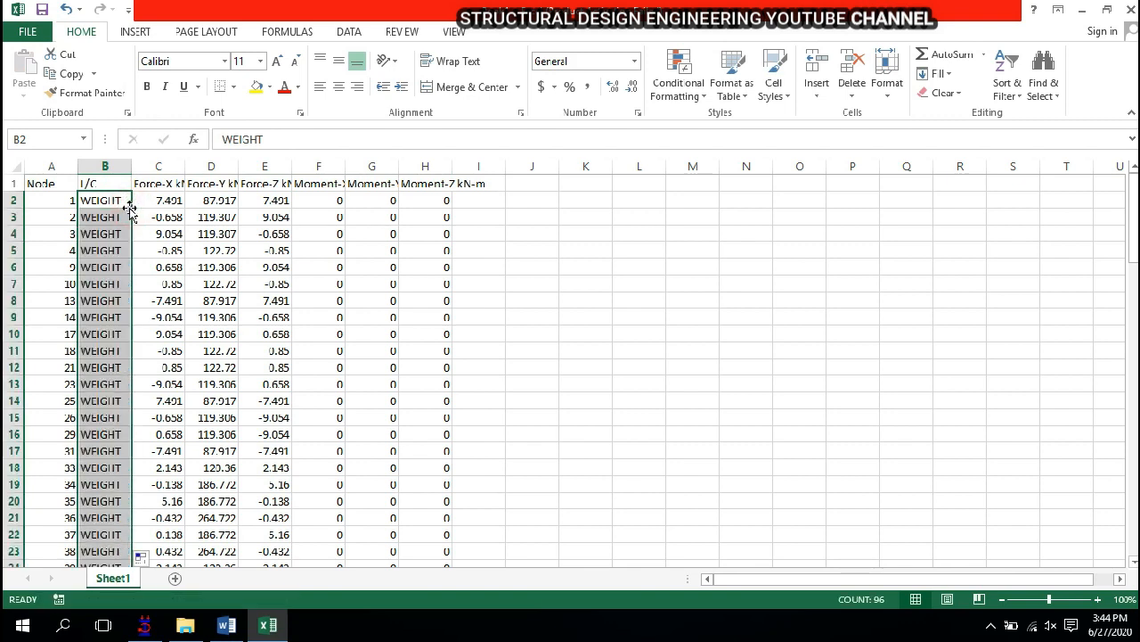
{"action": "scroll", "coordinate": [125, 320], "scroll_direction": "down", "scroll_amount": 18}
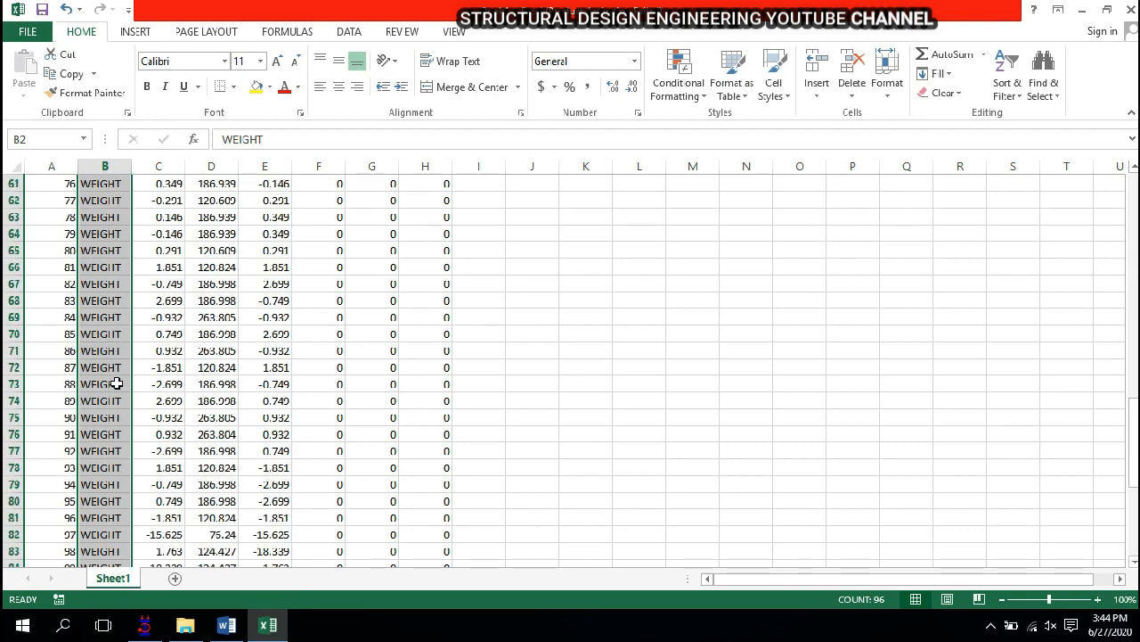
{"action": "scroll", "coordinate": [114, 376], "scroll_direction": "down", "scroll_amount": 10}
{"action": "scroll", "coordinate": [125, 402], "scroll_direction": "up", "scroll_amount": 12}
{"action": "scroll", "coordinate": [124, 403], "scroll_direction": "up", "scroll_amount": 16}
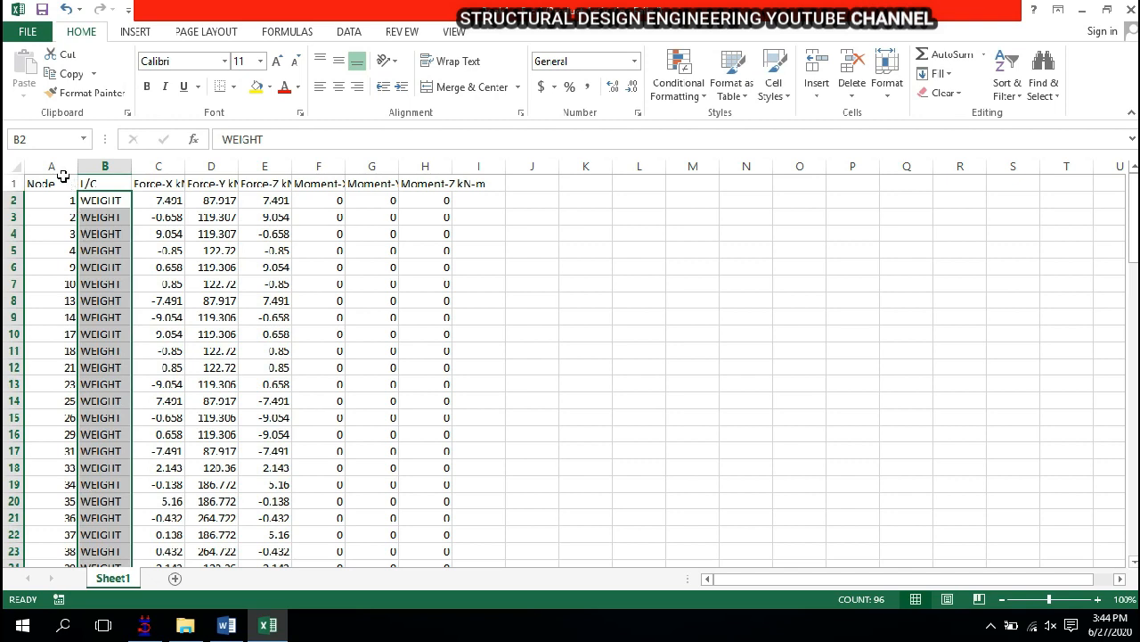
- Delete the Force-X column so the Force-Y values sit directly beside the WEIGHT column
{"action": "left_click", "coordinate": [64, 183]}
{"action": "key", "text": "ctrl+shift+Down"}
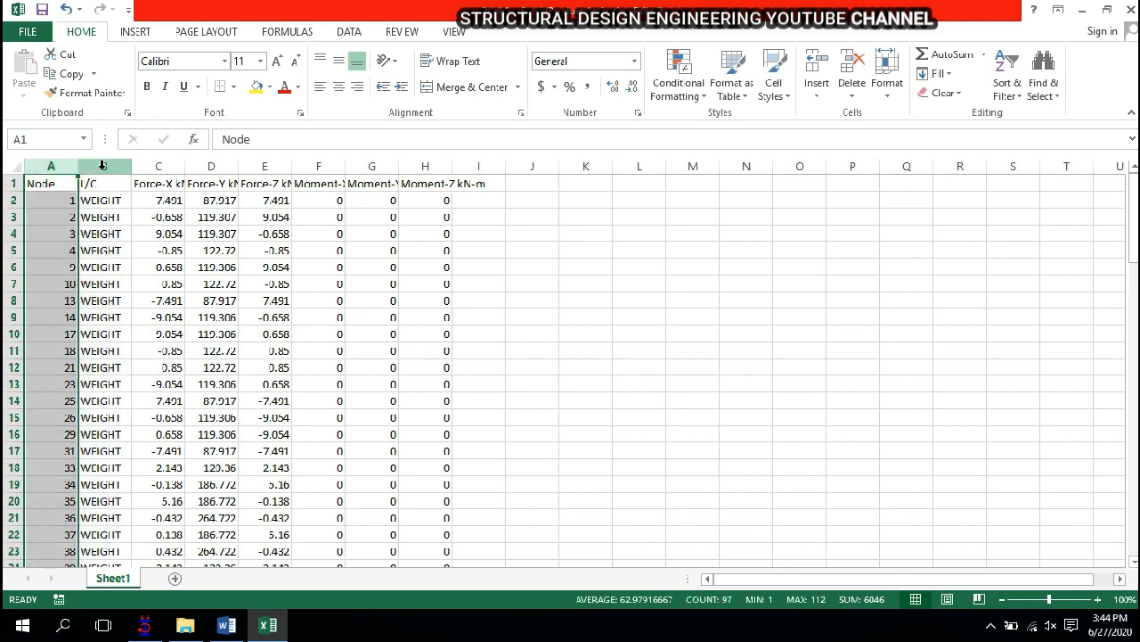
{"action": "left_click", "coordinate": [101, 164]}
{"action": "left_click", "coordinate": [102, 217]}
{"action": "left_click", "coordinate": [145, 166]}
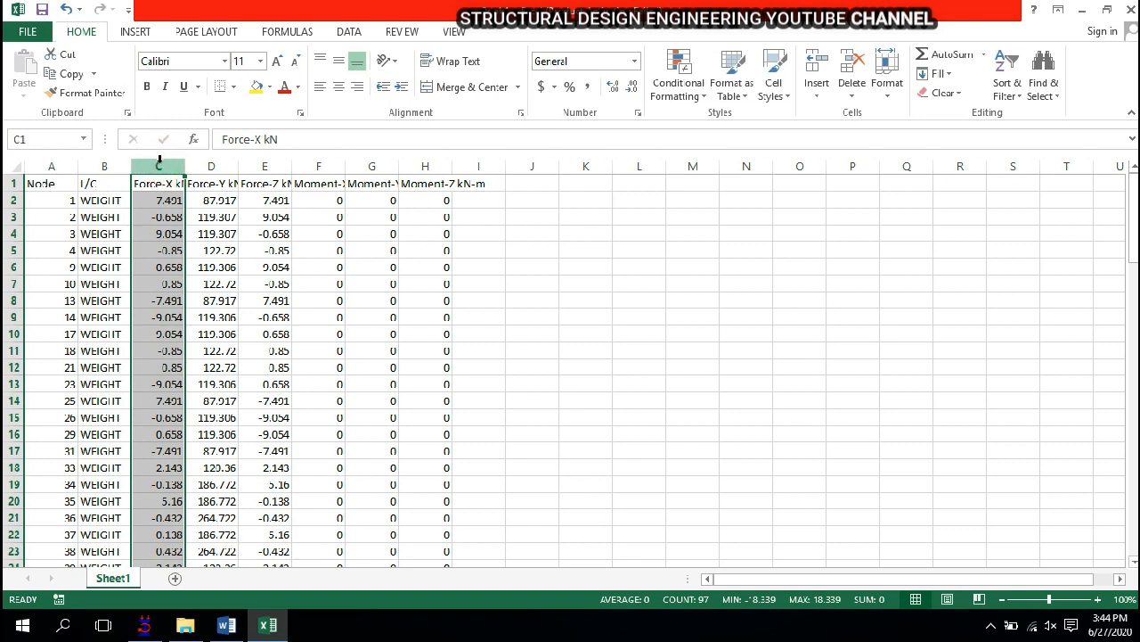
{"action": "right_click", "coordinate": [148, 225]}
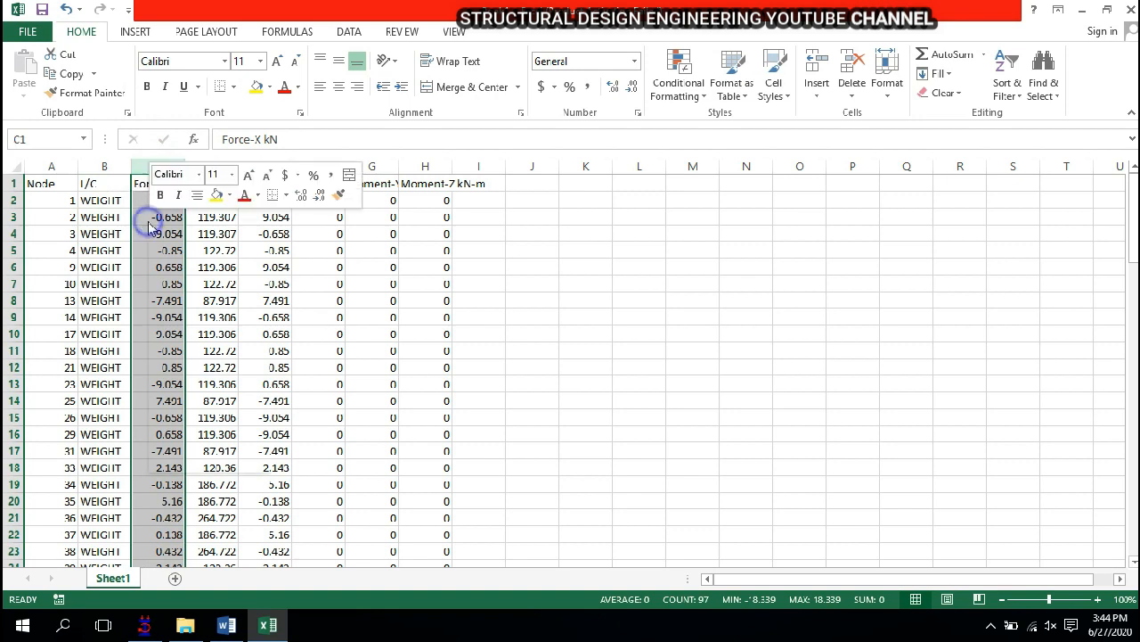
{"action": "left_click", "coordinate": [168, 358]}
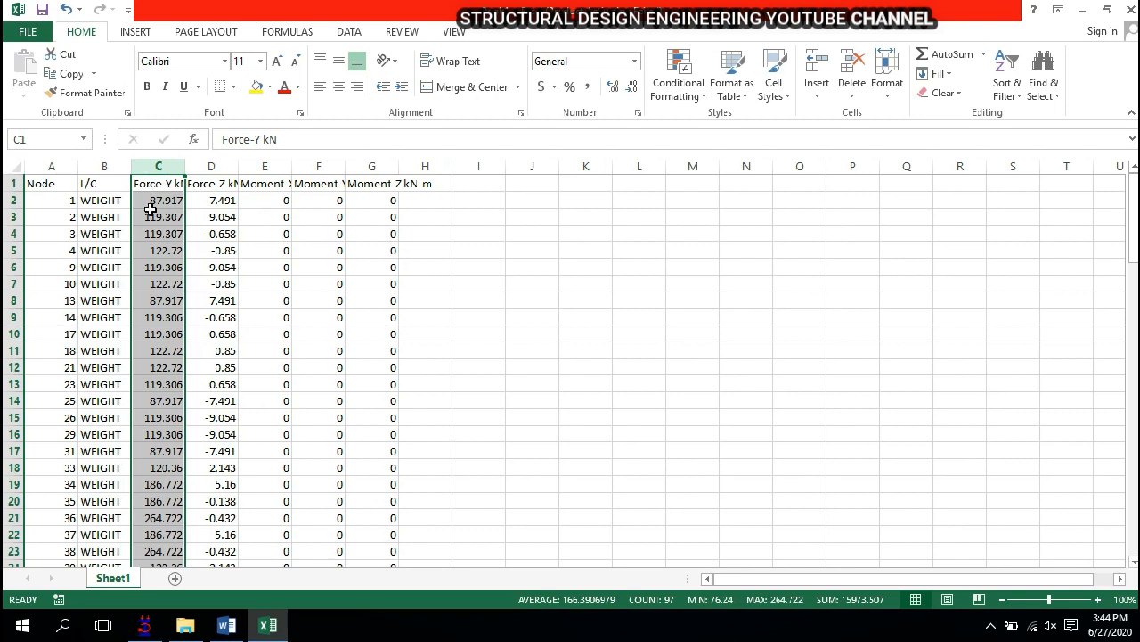
- Copy the node number, WEIGHT and Force-Y data in A2:C97 without the header row
{"action": "left_click_drag", "start_coordinate": [53, 198], "coordinate": [180, 536]}
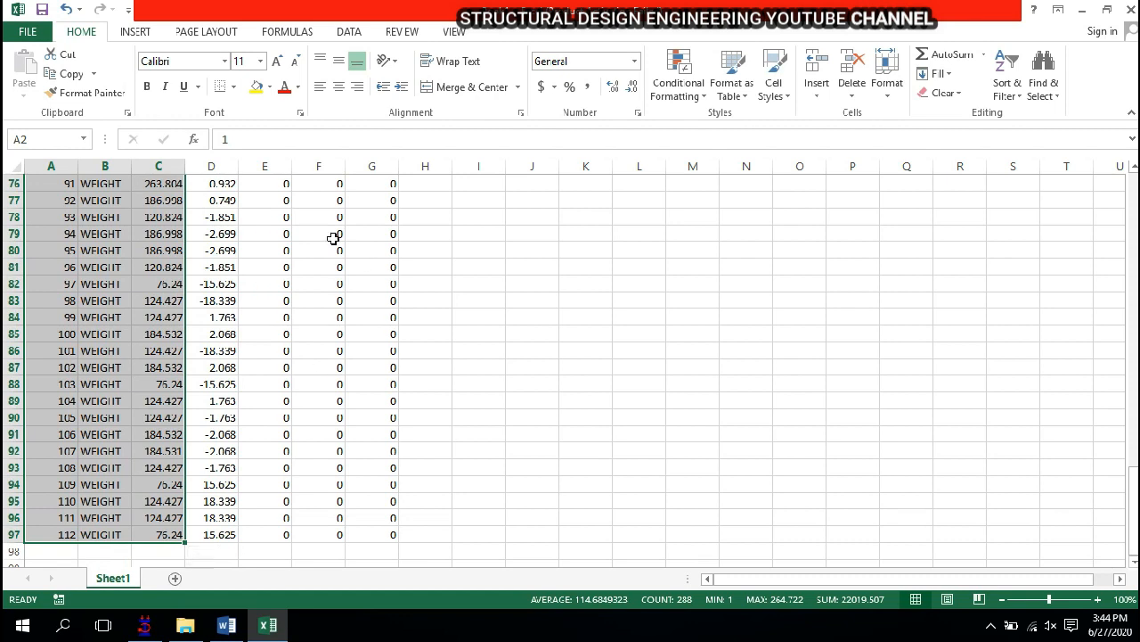
{"action": "right_click", "coordinate": [107, 250]}
{"action": "left_click", "coordinate": [132, 282]}
{"action": "scroll", "coordinate": [129, 277], "scroll_direction": "up", "scroll_amount": 20}
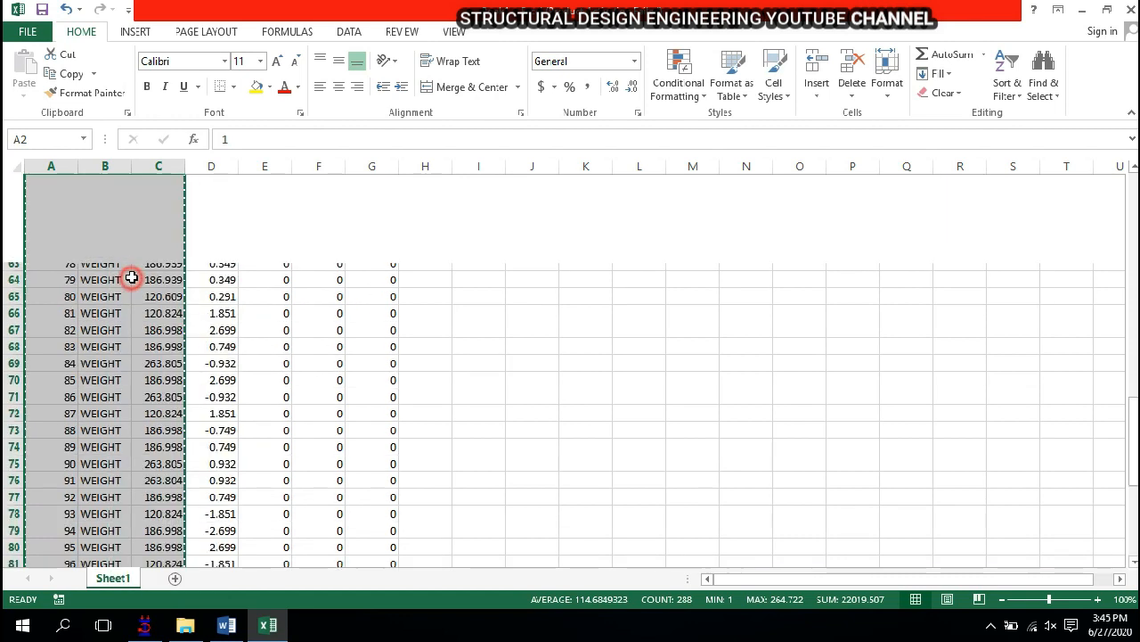
- Switch back to STAAD.Pro, close the support reaction table and clear the node selection
{"action": "left_click", "coordinate": [1081, 10]}
{"action": "left_click", "coordinate": [1048, 222]}
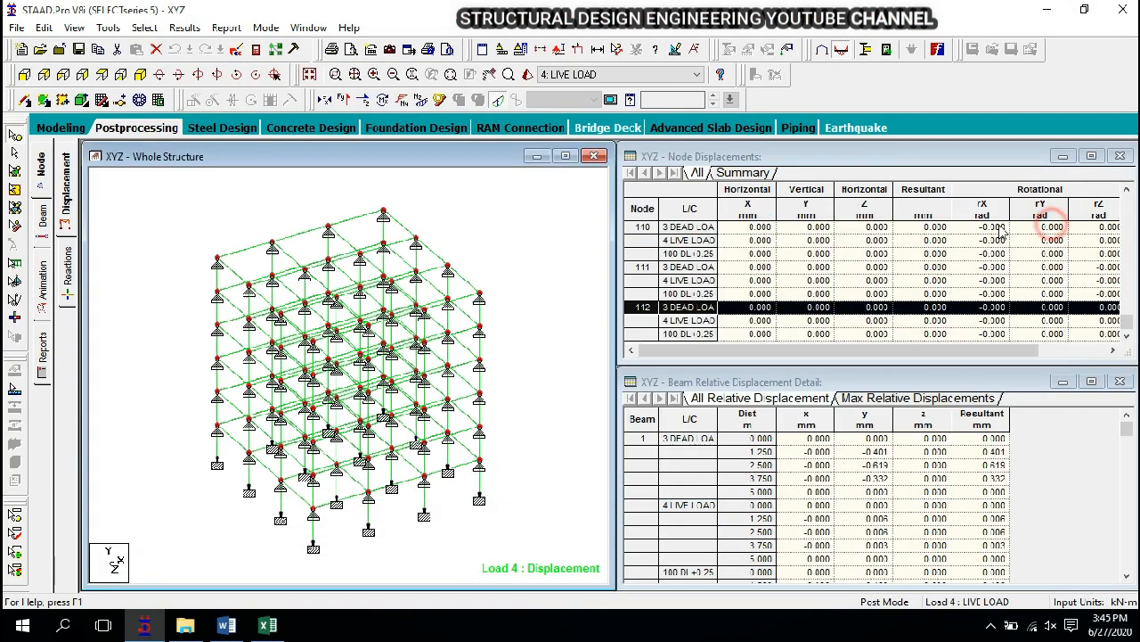
{"action": "left_click", "coordinate": [234, 194]}
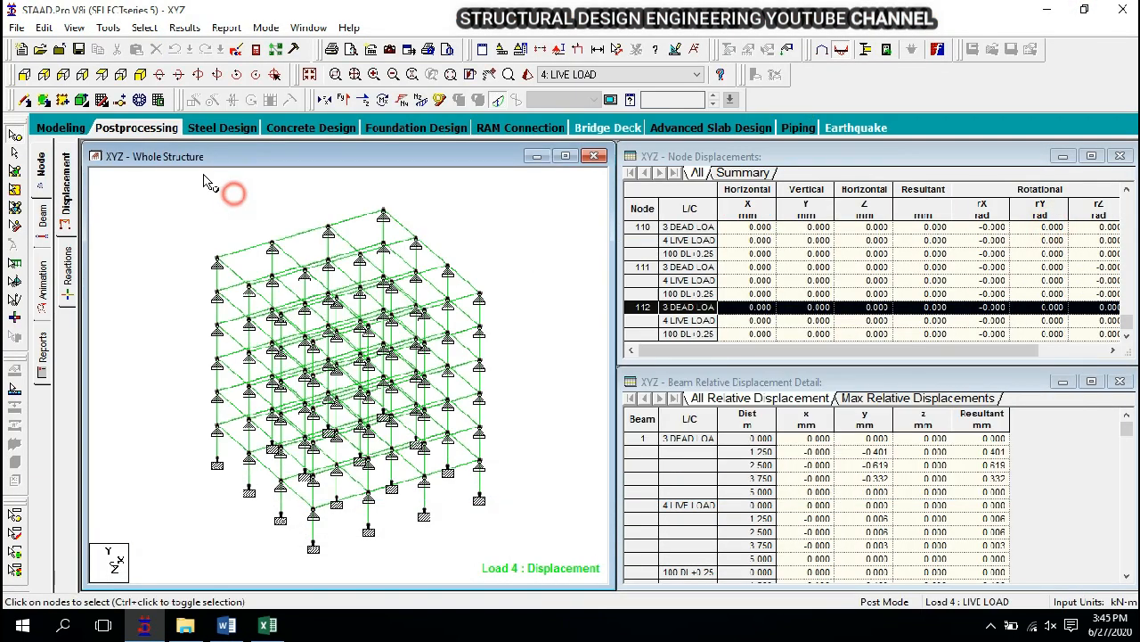
- Return to modeling, open the input file in STAAD Editor and comment out the PINNED joint line under SUPPORTS
{"action": "left_click", "coordinate": [62, 128]}
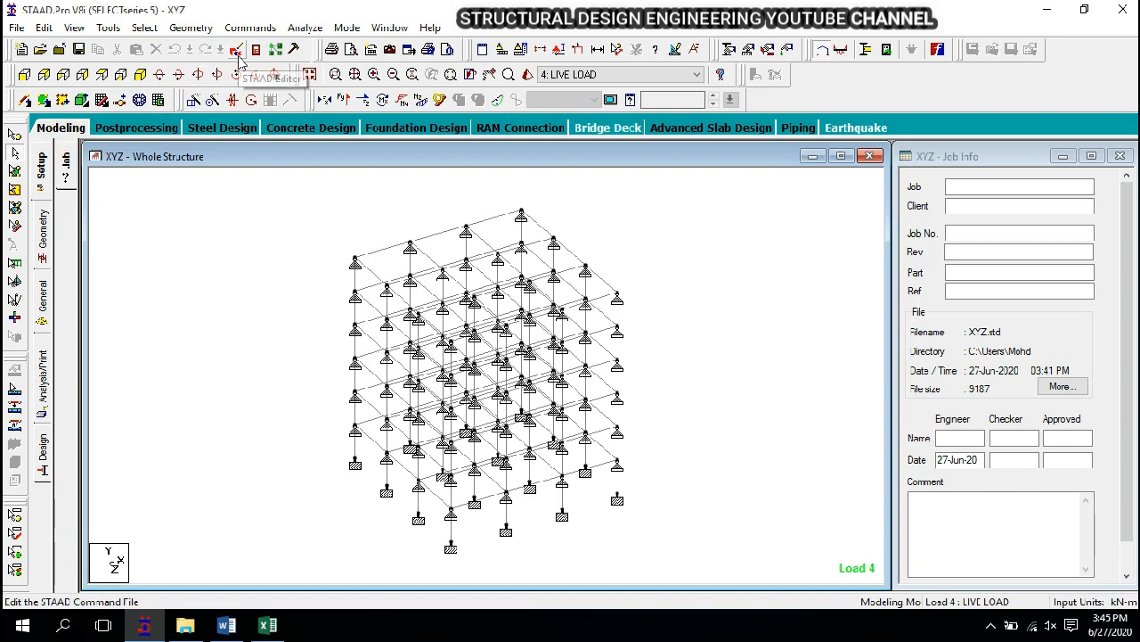
{"action": "left_click", "coordinate": [237, 52]}
{"action": "scroll", "coordinate": [278, 349], "scroll_direction": "down", "scroll_amount": 20}
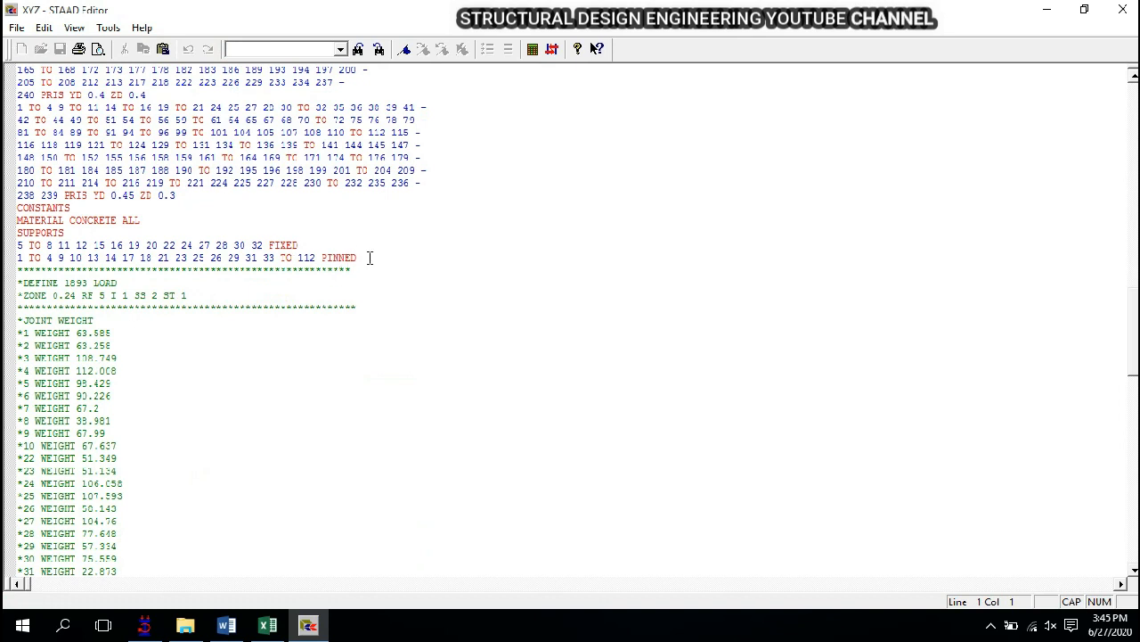
{"action": "left_click_drag", "start_coordinate": [369, 257], "coordinate": [105, 256]}
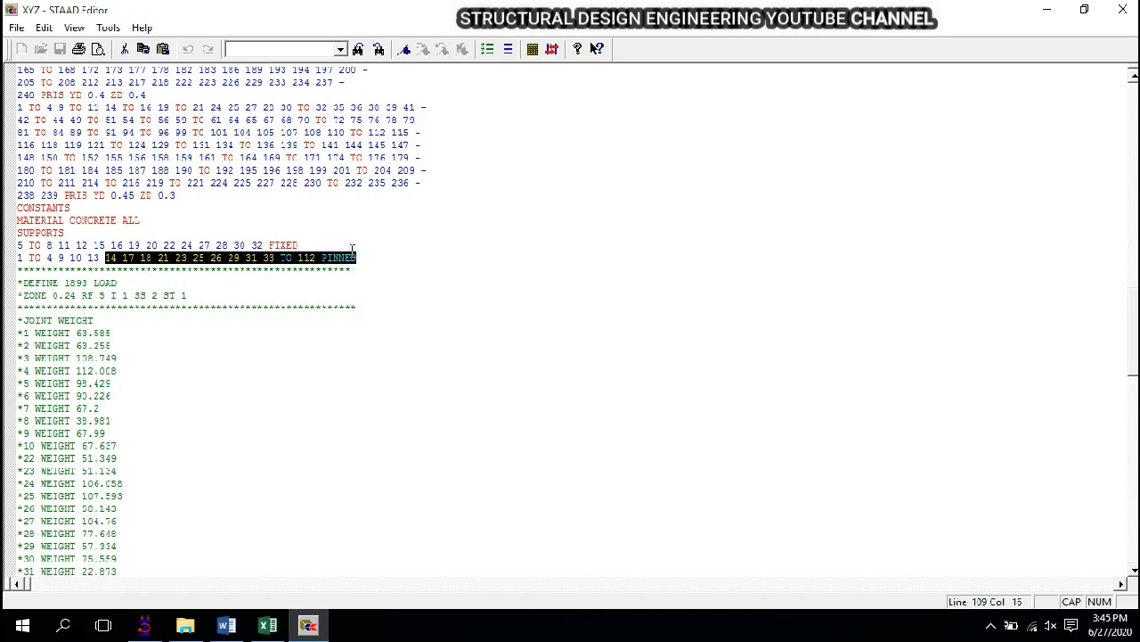
{"action": "left_click", "coordinate": [486, 49]}
{"action": "left_click", "coordinate": [392, 221]}
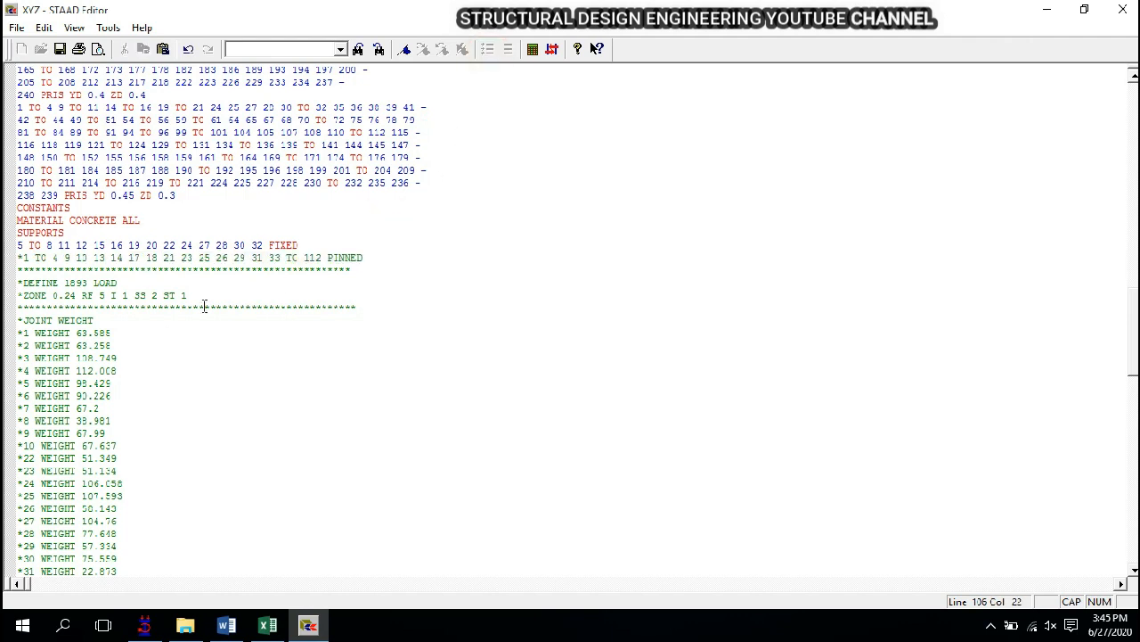
- Uncomment the seismic block from DEFINE 1893 LOAD through the 1893 LOAD Z 1 line
{"action": "scroll", "coordinate": [204, 305], "scroll_direction": "down", "scroll_amount": 4}
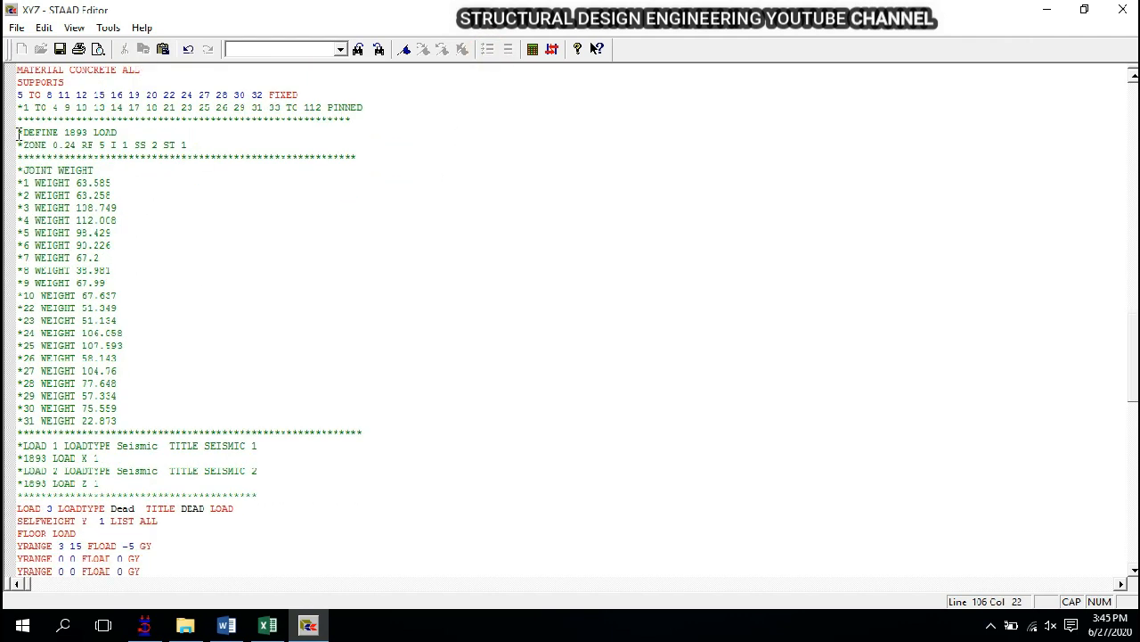
{"action": "left_click_drag", "start_coordinate": [17, 133], "coordinate": [218, 485]}
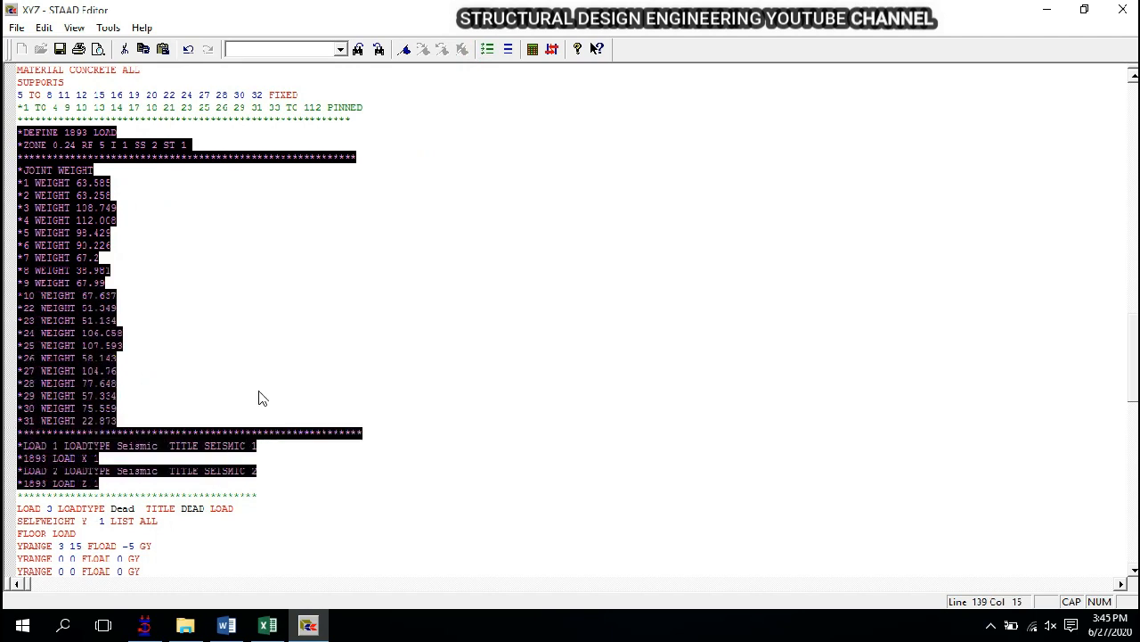
{"action": "left_click", "coordinate": [507, 50]}
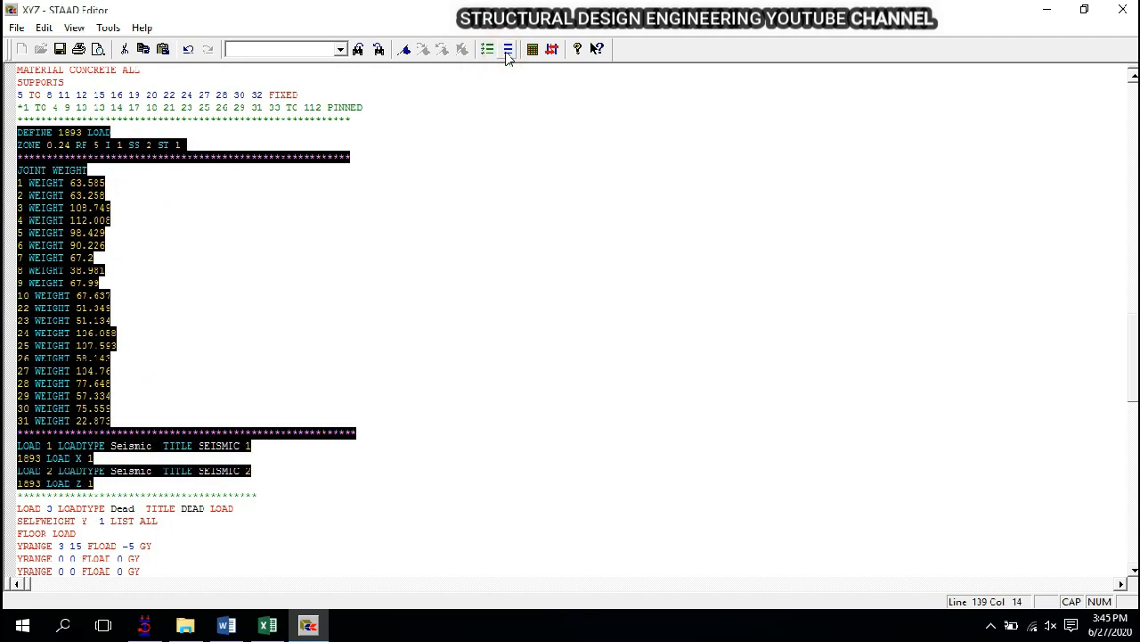
{"action": "left_click", "coordinate": [407, 170]}
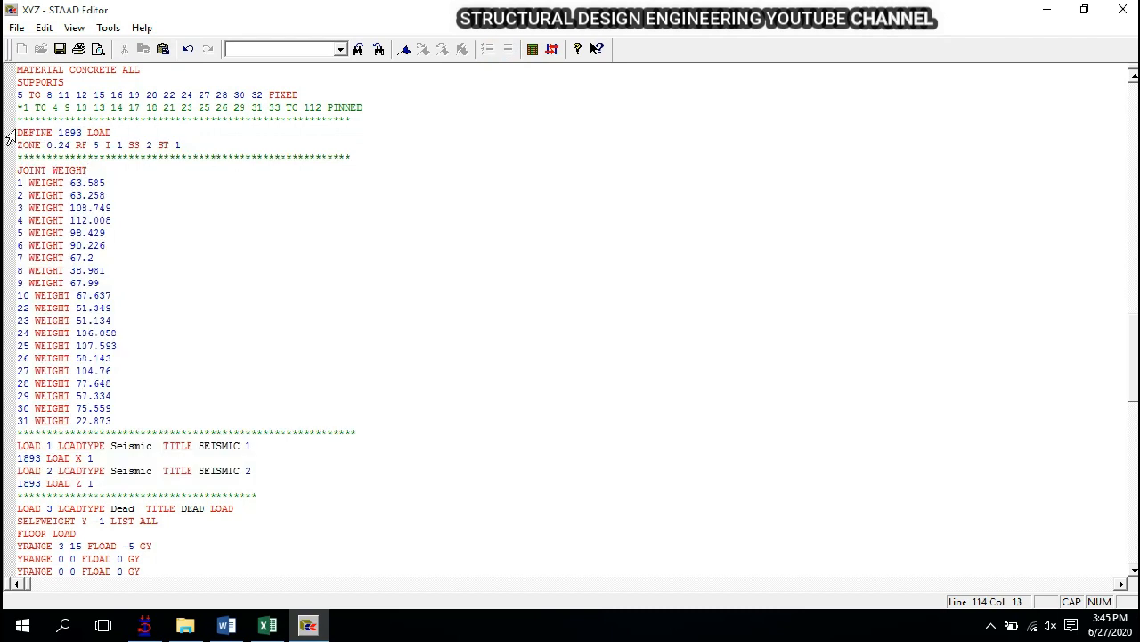
- Replace the existing entries under JOINT WEIGHT with the copied node weights and remove the blank line after them
{"action": "left_click_drag", "start_coordinate": [17, 130], "coordinate": [191, 157]}
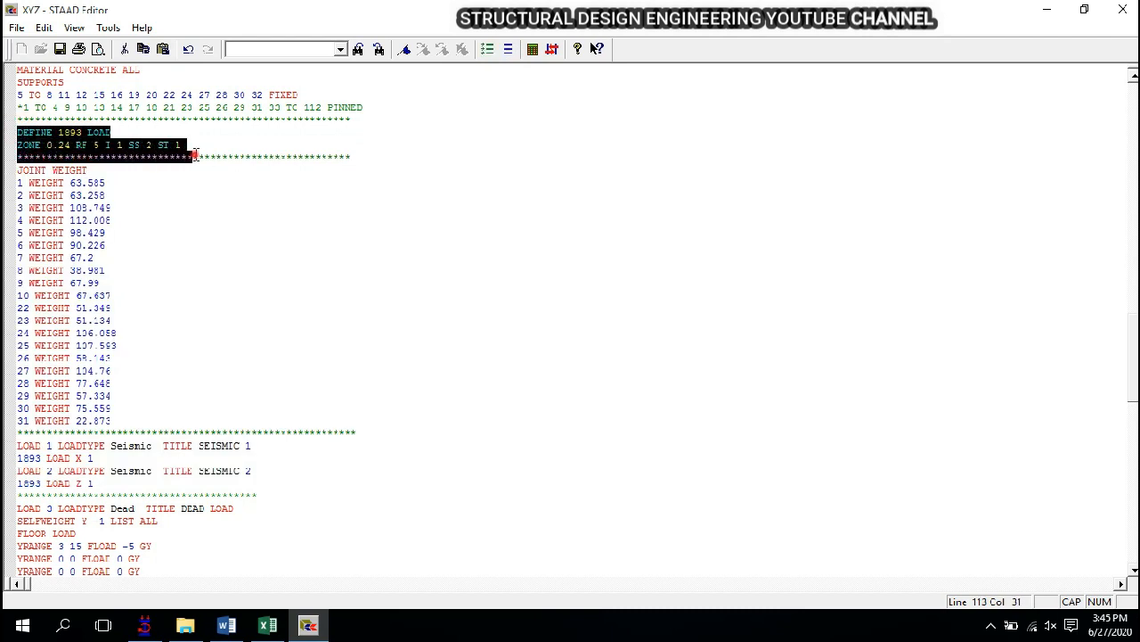
{"action": "left_click", "coordinate": [191, 157]}
{"action": "left_click_drag", "start_coordinate": [18, 183], "coordinate": [140, 419]}
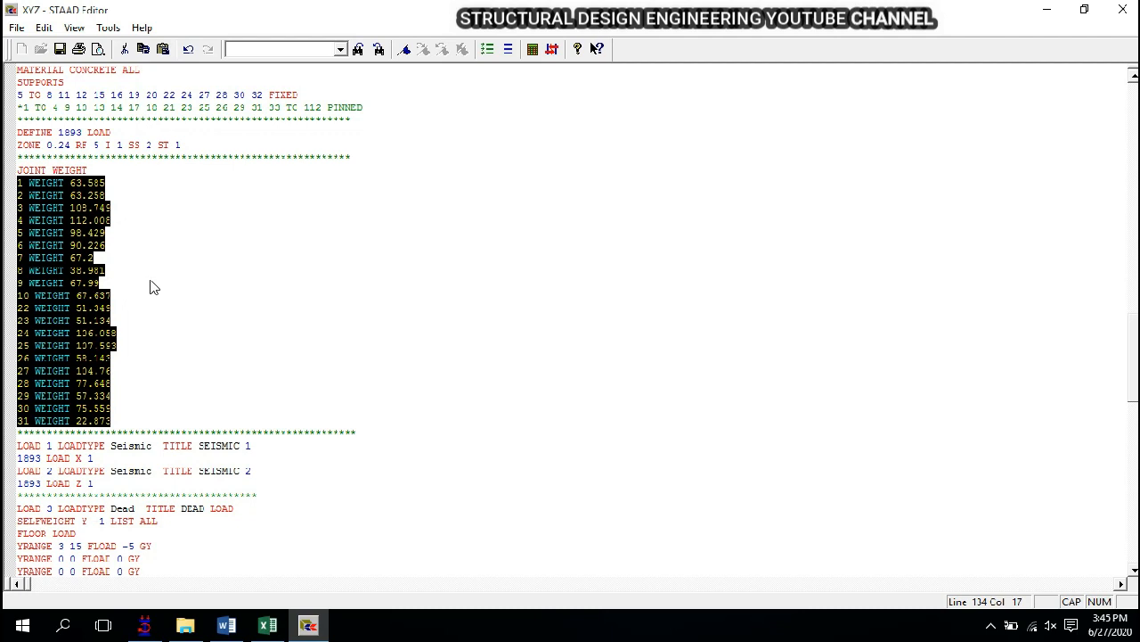
{"action": "key", "text": "ctrl+v"}
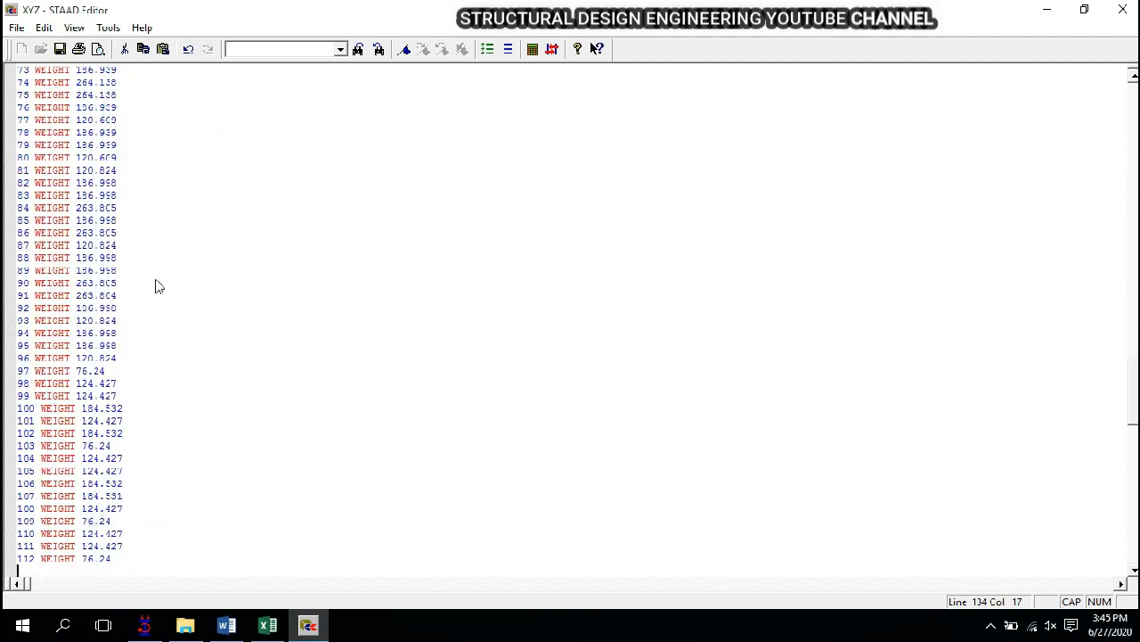
{"action": "scroll", "coordinate": [265, 390], "scroll_direction": "down", "scroll_amount": 3}
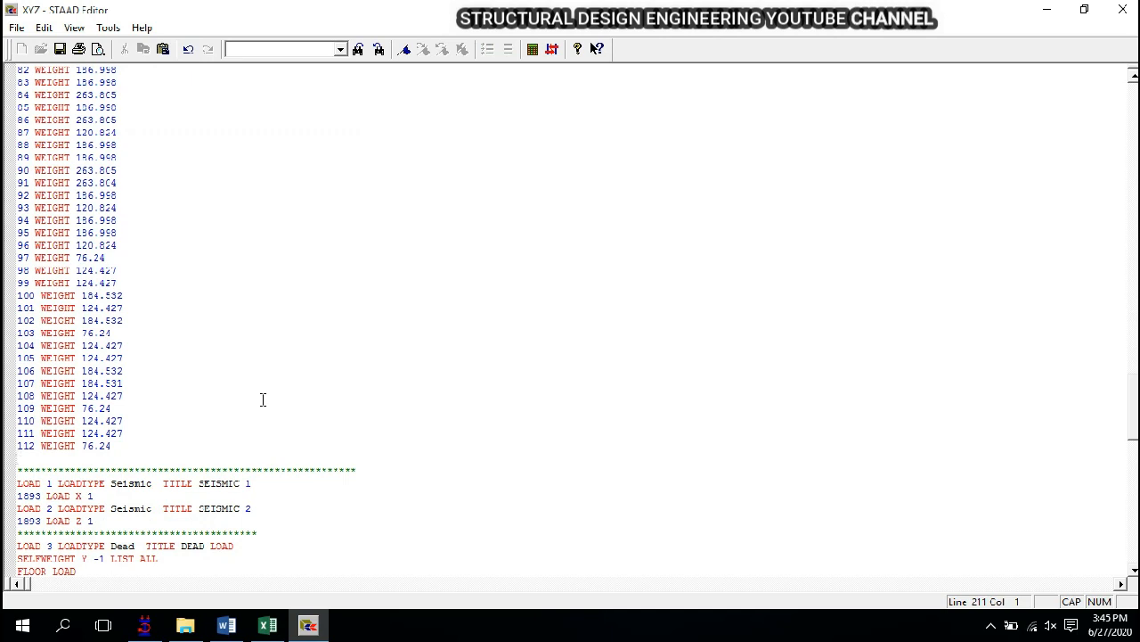
{"action": "key", "text": "BackSpace"}
- Review the pasted joint weights and the seismic, dead and live load case definitions below them
{"action": "scroll", "coordinate": [263, 399], "scroll_direction": "up", "scroll_amount": 20}
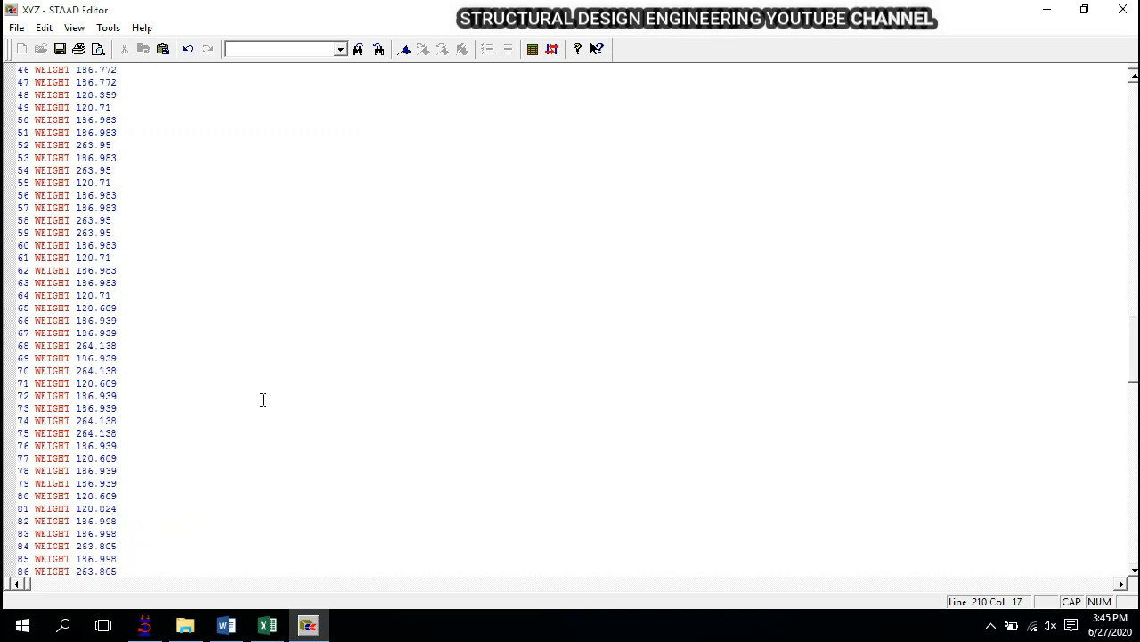
{"action": "scroll", "coordinate": [45, 324], "scroll_direction": "down", "scroll_amount": 20}
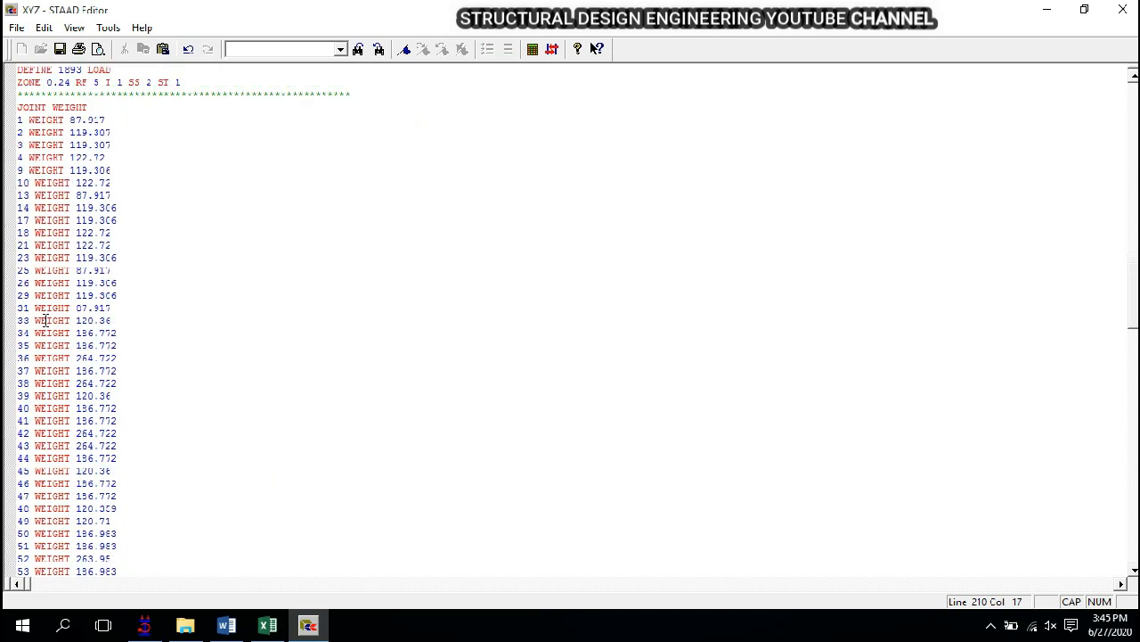
{"action": "scroll", "coordinate": [48, 317], "scroll_direction": "down", "scroll_amount": 3}
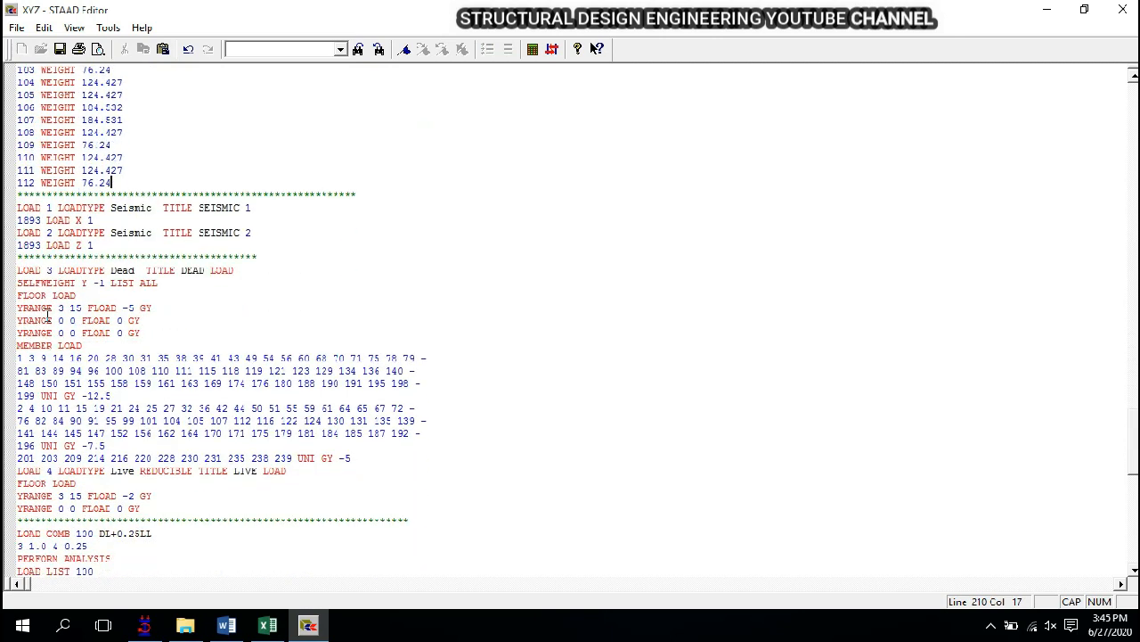
{"action": "left_click_drag", "start_coordinate": [35, 196], "coordinate": [98, 223]}
{"action": "left_click", "coordinate": [36, 232]}
{"action": "left_click", "coordinate": [35, 230]}
{"action": "left_click", "coordinate": [9, 230]}
{"action": "left_click", "coordinate": [95, 235]}
{"action": "left_click_drag", "start_coordinate": [27, 268], "coordinate": [90, 270]}
{"action": "left_click", "coordinate": [132, 280]}
{"action": "left_click_drag", "start_coordinate": [19, 284], "coordinate": [82, 321]}
{"action": "left_click_drag", "start_coordinate": [43, 358], "coordinate": [89, 382]}
{"action": "scroll", "coordinate": [104, 370], "scroll_direction": "down", "scroll_amount": 6}
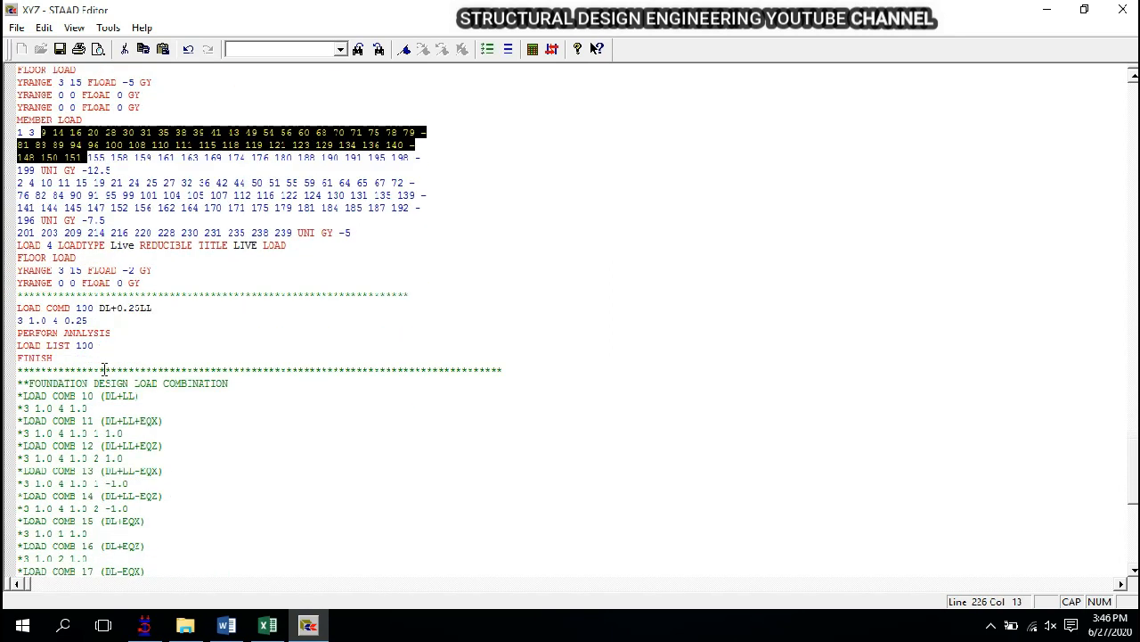
{"action": "left_click_drag", "start_coordinate": [105, 247], "coordinate": [142, 283]}
{"action": "scroll", "coordinate": [147, 283], "scroll_direction": "down", "scroll_amount": 3}
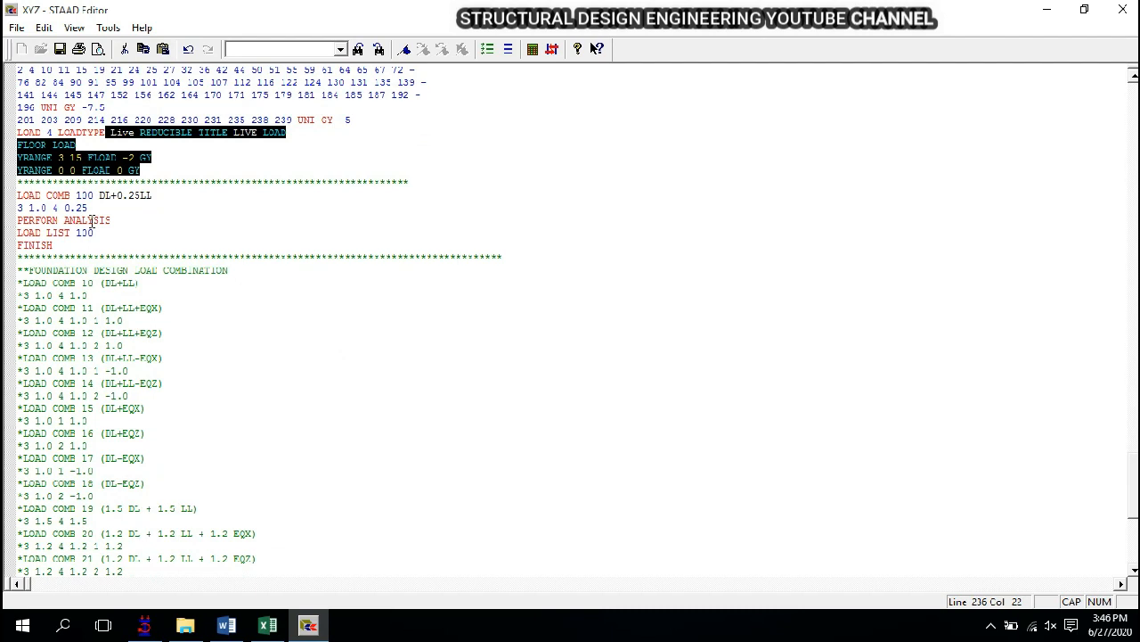
- Comment out the LOAD COMB 100 (DL+0.25LL) block, including its PERFORM ANALYSIS, LOAD LIST 100 and FINISH lines
{"action": "left_click_drag", "start_coordinate": [62, 248], "coordinate": [9, 189]}
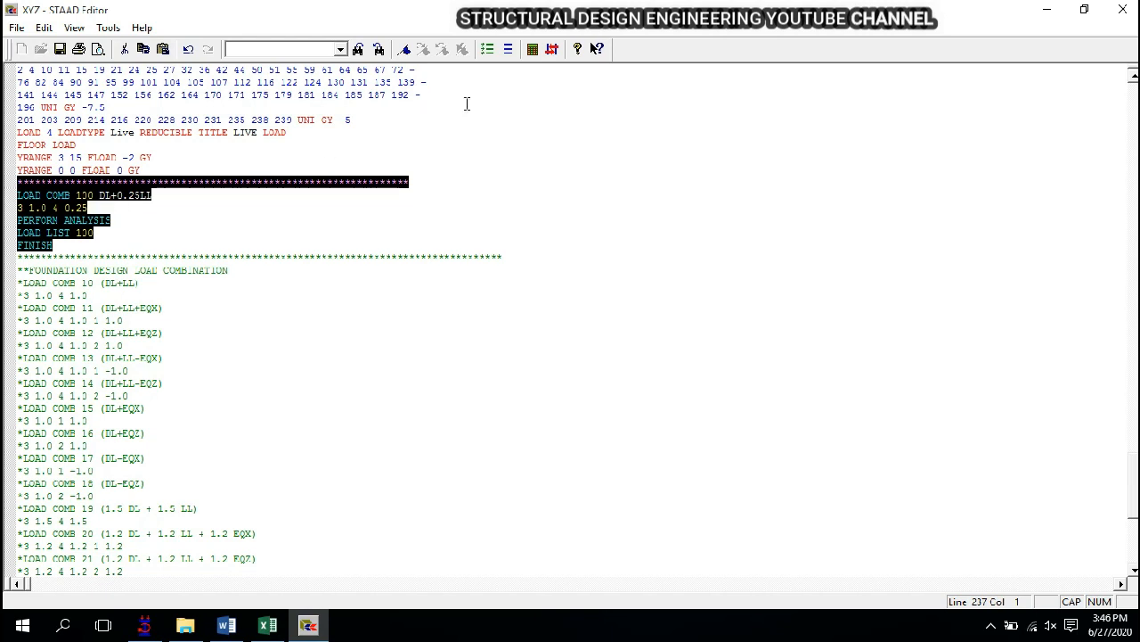
{"action": "left_click", "coordinate": [487, 48]}
{"action": "scroll", "coordinate": [290, 233], "scroll_direction": "down", "scroll_amount": 3}
{"action": "left_click", "coordinate": [290, 234]}
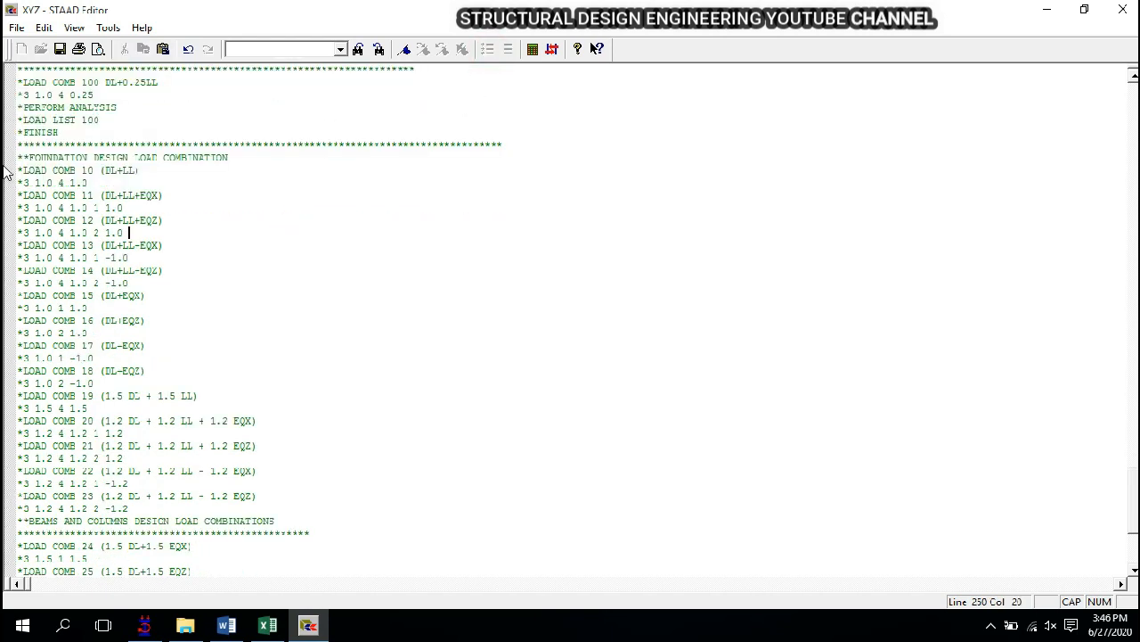
- Uncomment the foundation and beam/column design load combinations 10 to 31
{"action": "left_click_drag", "start_coordinate": [16, 157], "coordinate": [239, 625]}
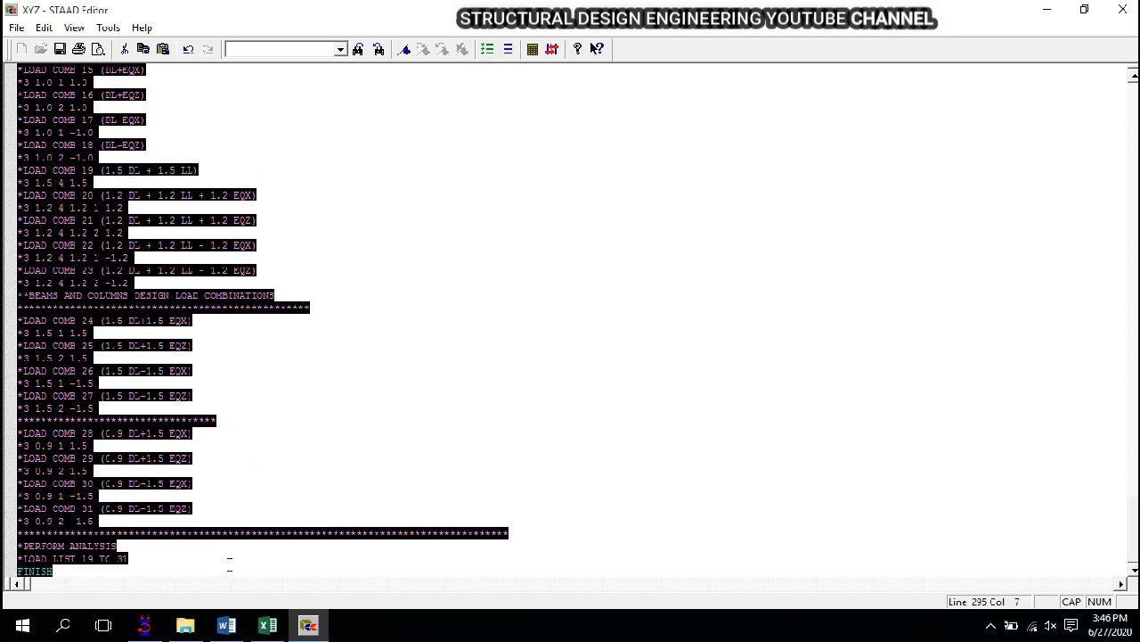
{"action": "left_click_drag", "start_coordinate": [237, 569], "coordinate": [166, 521]}
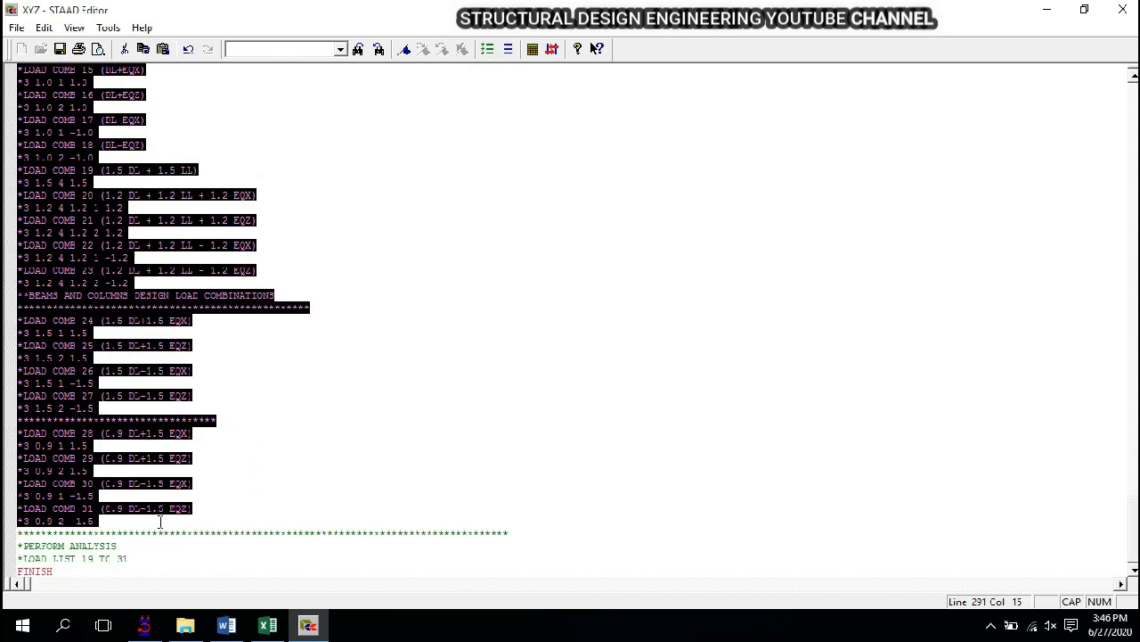
{"action": "left_click", "coordinate": [507, 49]}
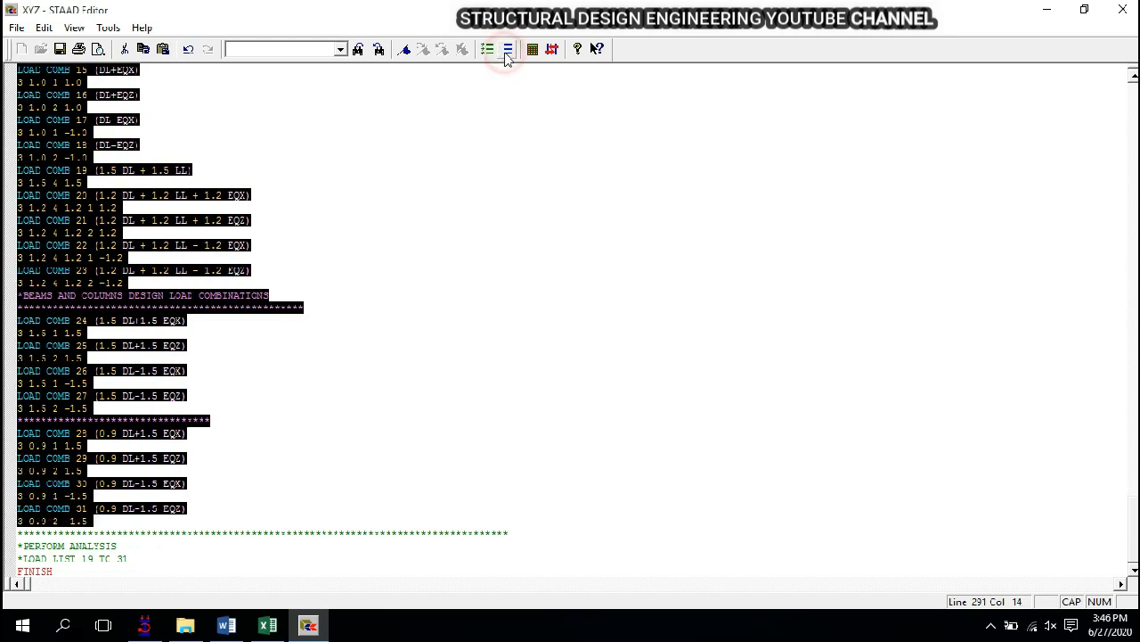
{"action": "left_click", "coordinate": [415, 170]}
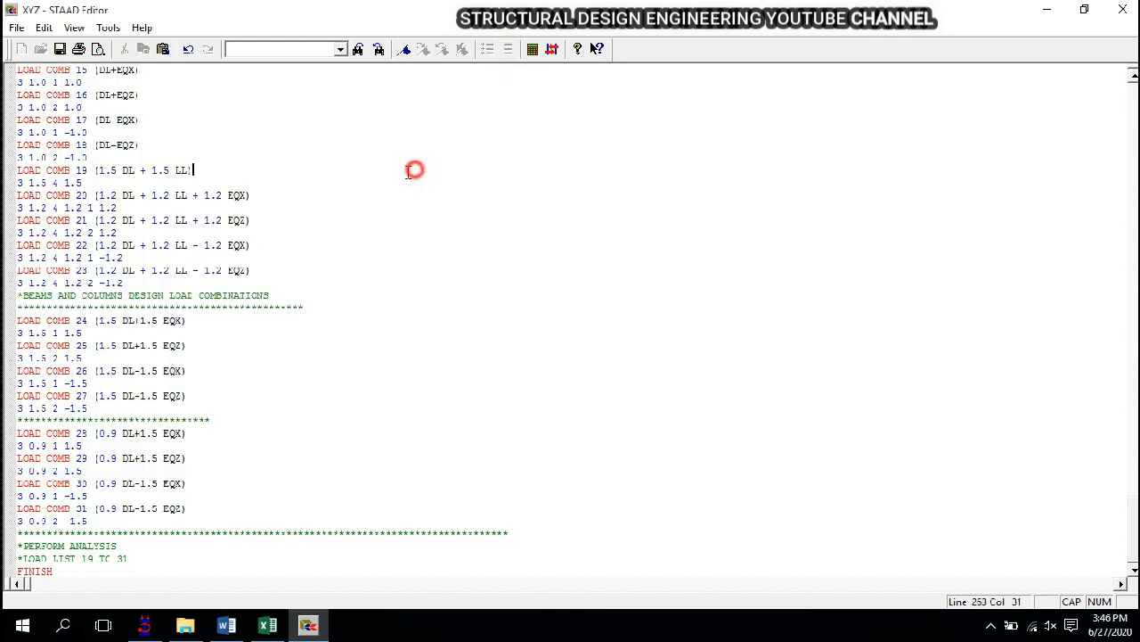
- Check the activated load combinations and uncomment the PERFORM ANALYSIS line that follows combination 31
{"action": "scroll", "coordinate": [167, 228], "scroll_direction": "up", "scroll_amount": 5}
{"action": "scroll", "coordinate": [165, 232], "scroll_direction": "up", "scroll_amount": 1}
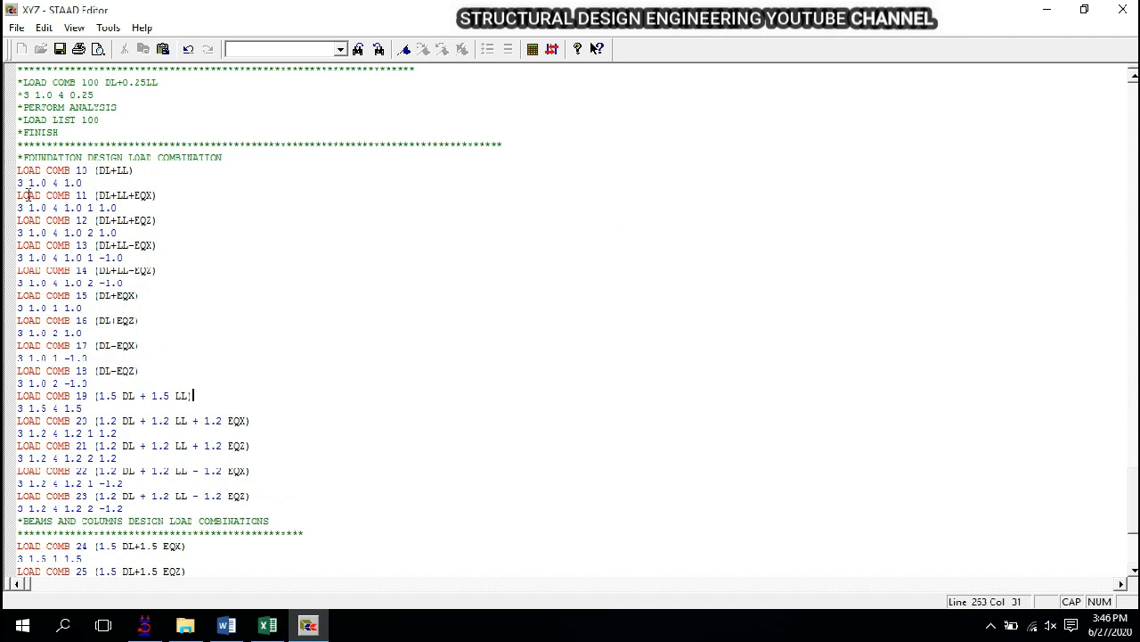
{"action": "scroll", "coordinate": [77, 344], "scroll_direction": "down", "scroll_amount": 2}
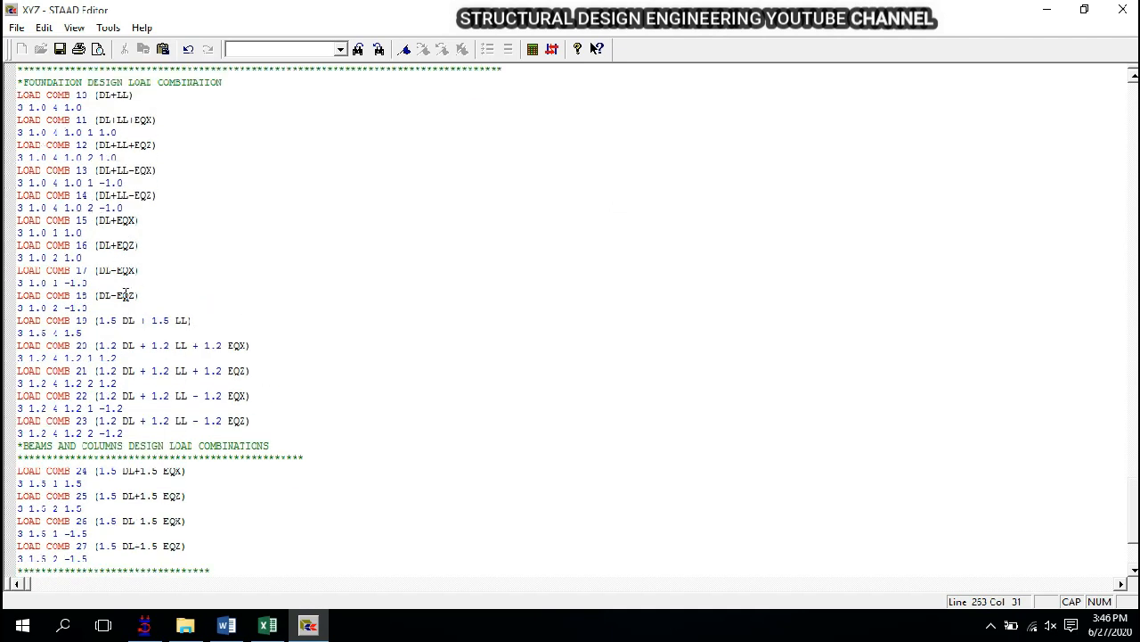
{"action": "scroll", "coordinate": [125, 295], "scroll_direction": "down", "scroll_amount": 4}
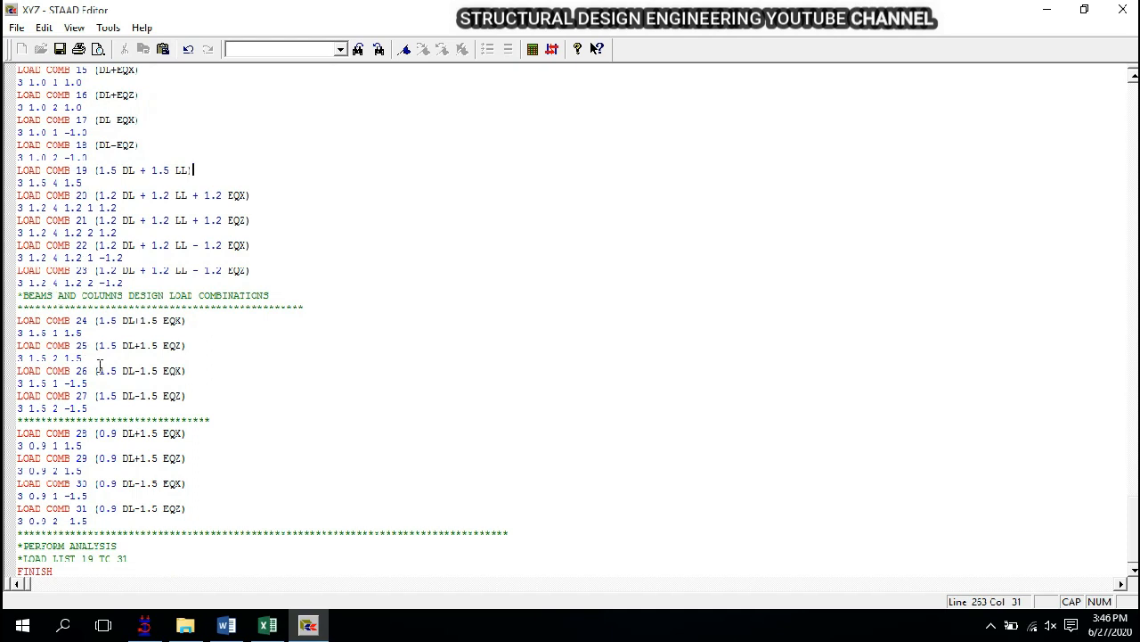
{"action": "scroll", "coordinate": [116, 283], "scroll_direction": "down", "scroll_amount": 3}
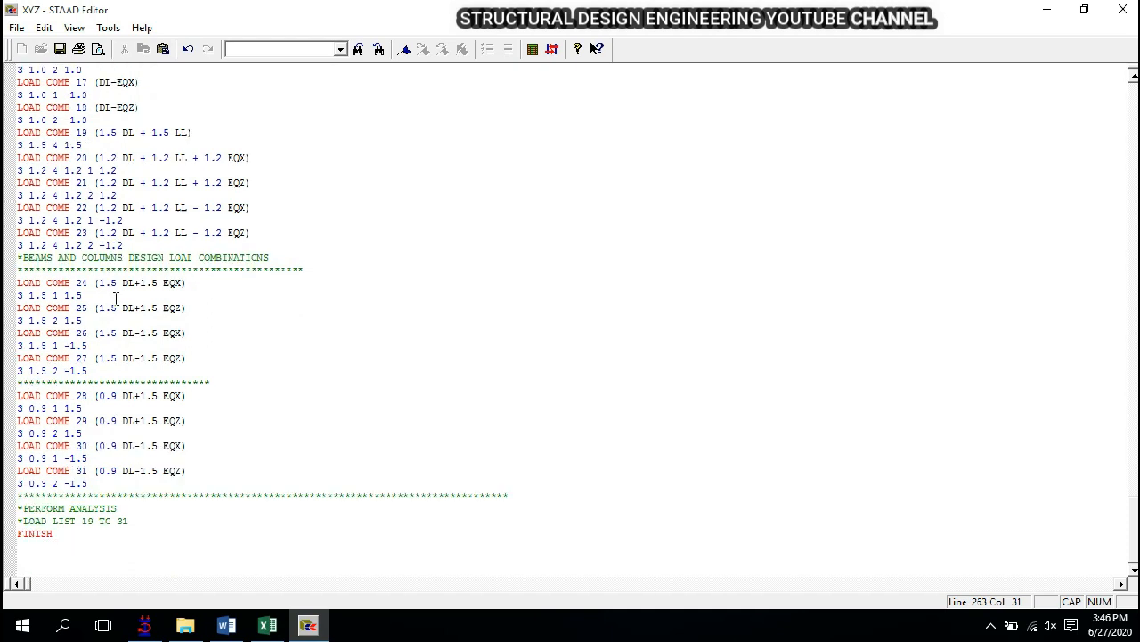
{"action": "left_click_drag", "start_coordinate": [20, 426], "coordinate": [122, 429]}
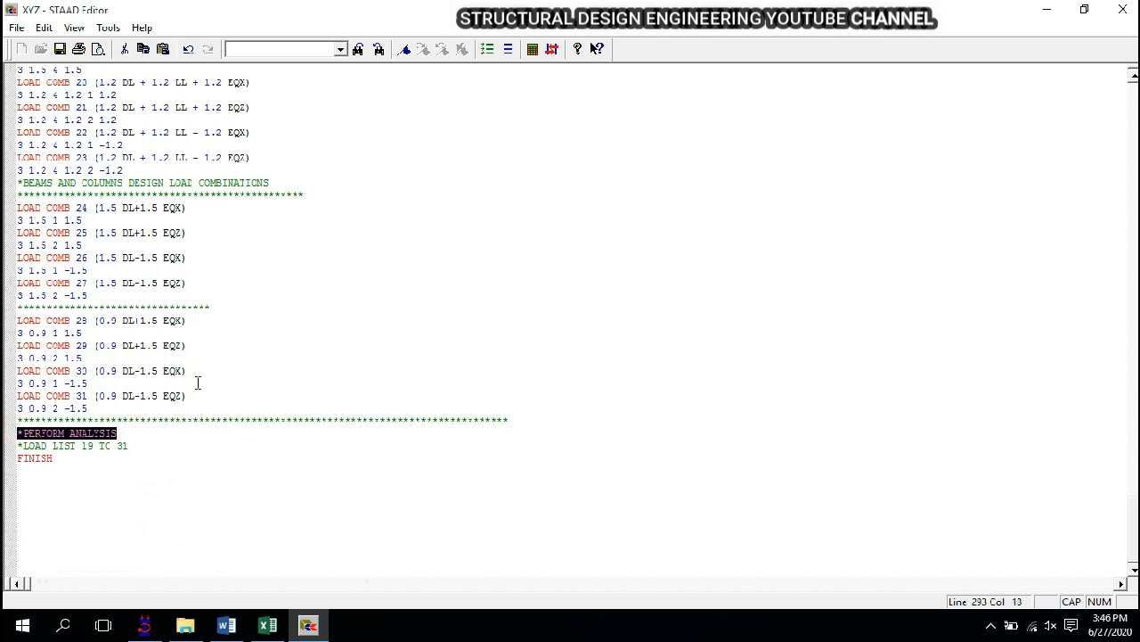
{"action": "left_click", "coordinate": [508, 50]}
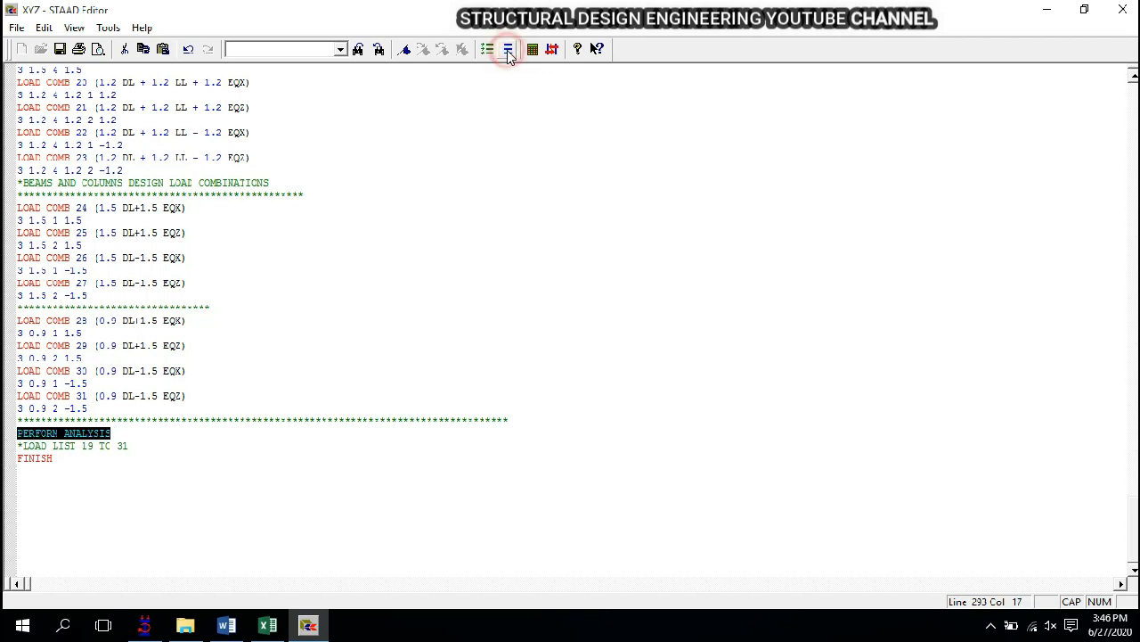
{"action": "left_click", "coordinate": [169, 428]}
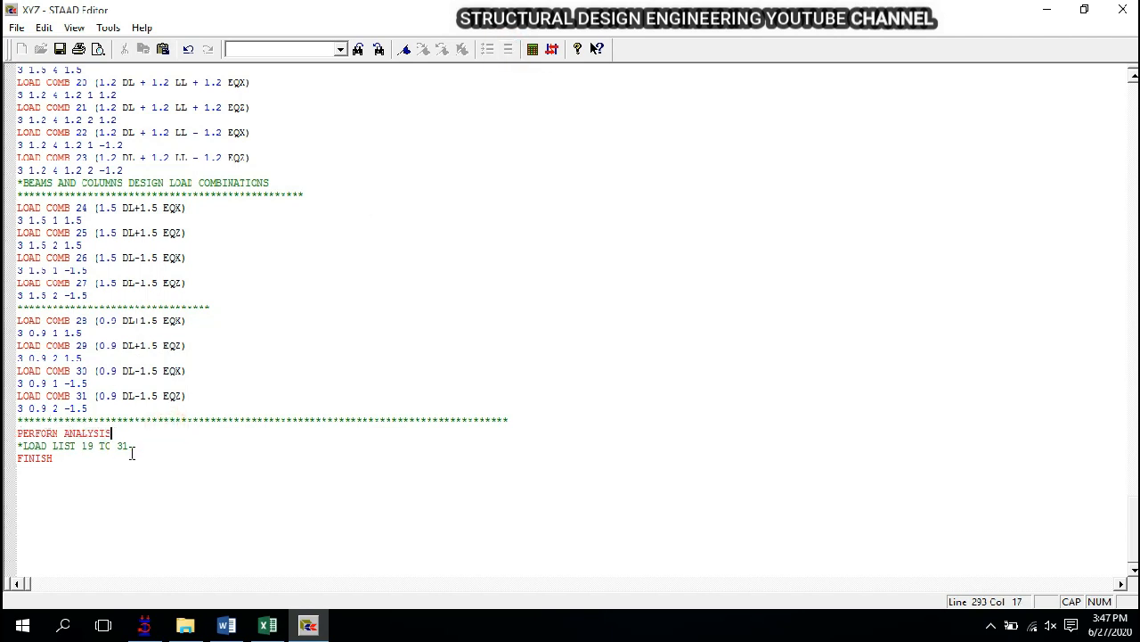
- Compare the commented LOAD LIST 19 TO 31 range with the design load combinations defined above it
{"action": "left_click_drag", "start_coordinate": [135, 444], "coordinate": [7, 445]}
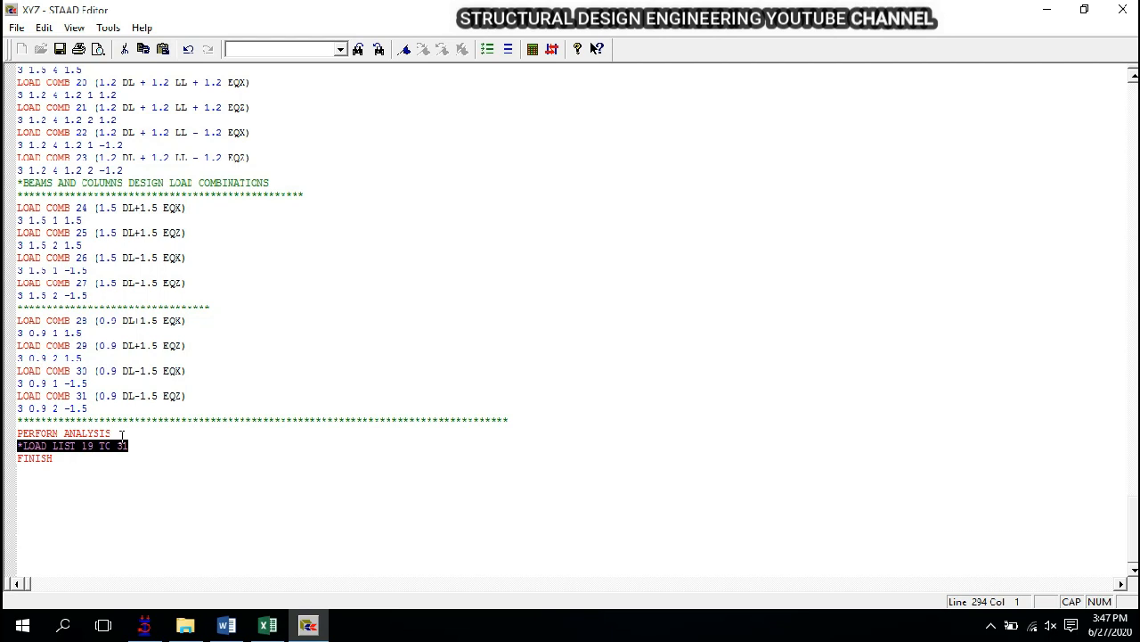
{"action": "scroll", "coordinate": [196, 327], "scroll_direction": "up", "scroll_amount": 4}
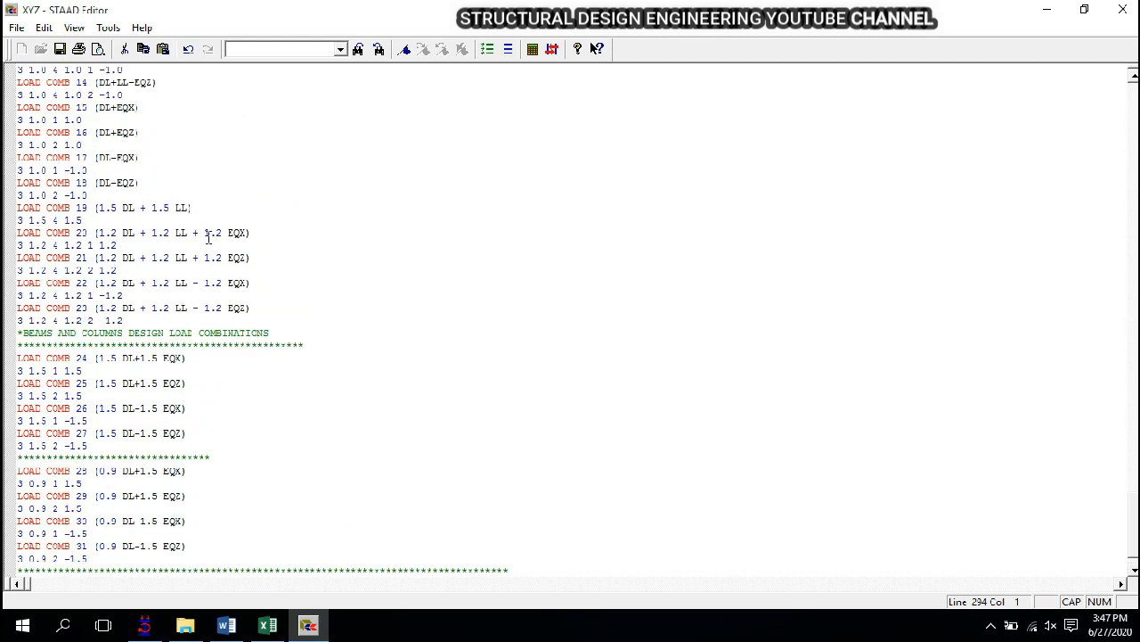
{"action": "left_click_drag", "start_coordinate": [94, 207], "coordinate": [177, 219]}
{"action": "left_click", "coordinate": [112, 208]}
{"action": "left_click", "coordinate": [112, 232]}
{"action": "left_click", "coordinate": [114, 245]}
{"action": "double_click", "coordinate": [81, 208]}
{"action": "scroll", "coordinate": [99, 223], "scroll_direction": "down", "scroll_amount": 2}
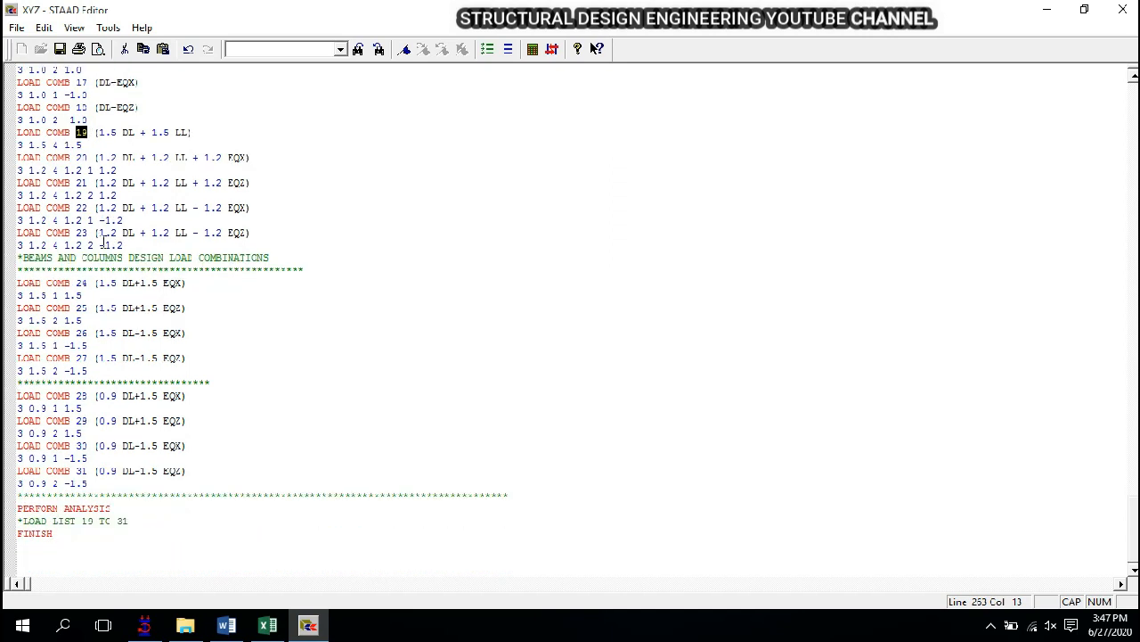
{"action": "double_click", "coordinate": [81, 471]}
{"action": "left_click", "coordinate": [66, 471]}
{"action": "left_click_drag", "start_coordinate": [104, 483], "coordinate": [17, 133]}
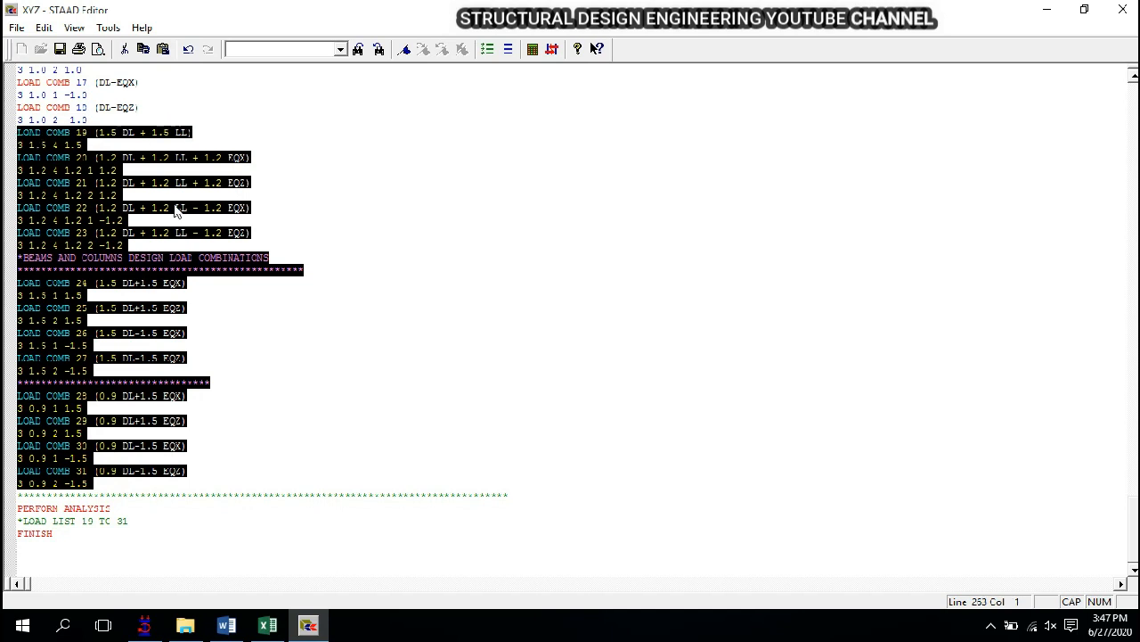
{"action": "scroll", "coordinate": [184, 219], "scroll_direction": "up", "scroll_amount": 8}
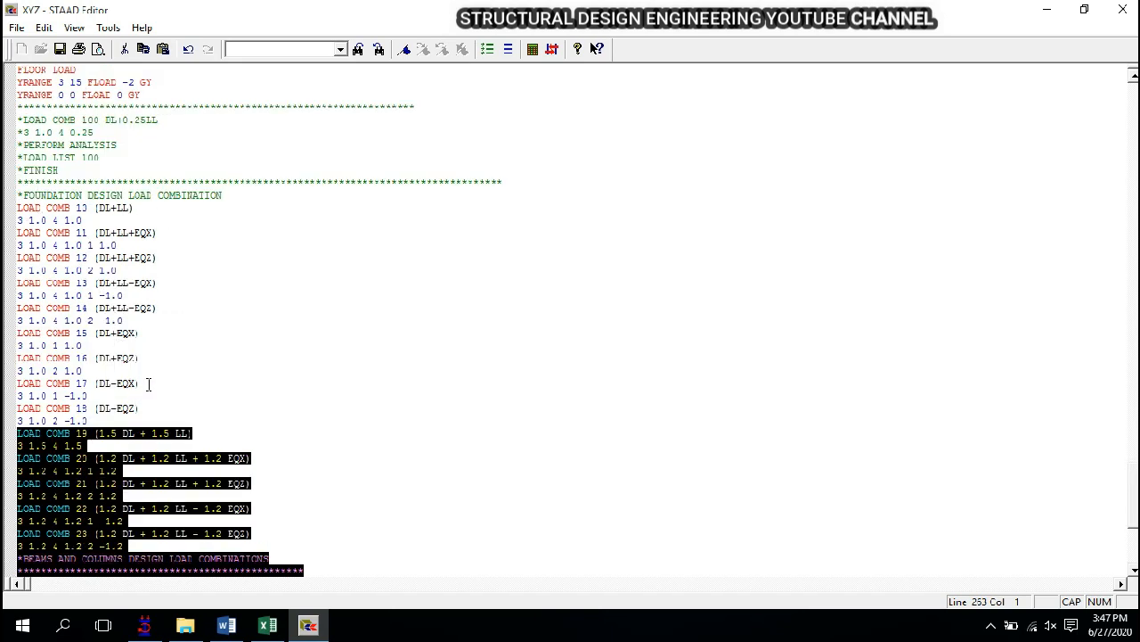
{"action": "scroll", "coordinate": [147, 385], "scroll_direction": "down", "scroll_amount": 6}
{"action": "scroll", "coordinate": [150, 389], "scroll_direction": "down", "scroll_amount": 5}
- Uncomment the LOAD LIST 19 TO 31 line before the final FINISH
{"action": "left_click", "coordinate": [116, 407]}
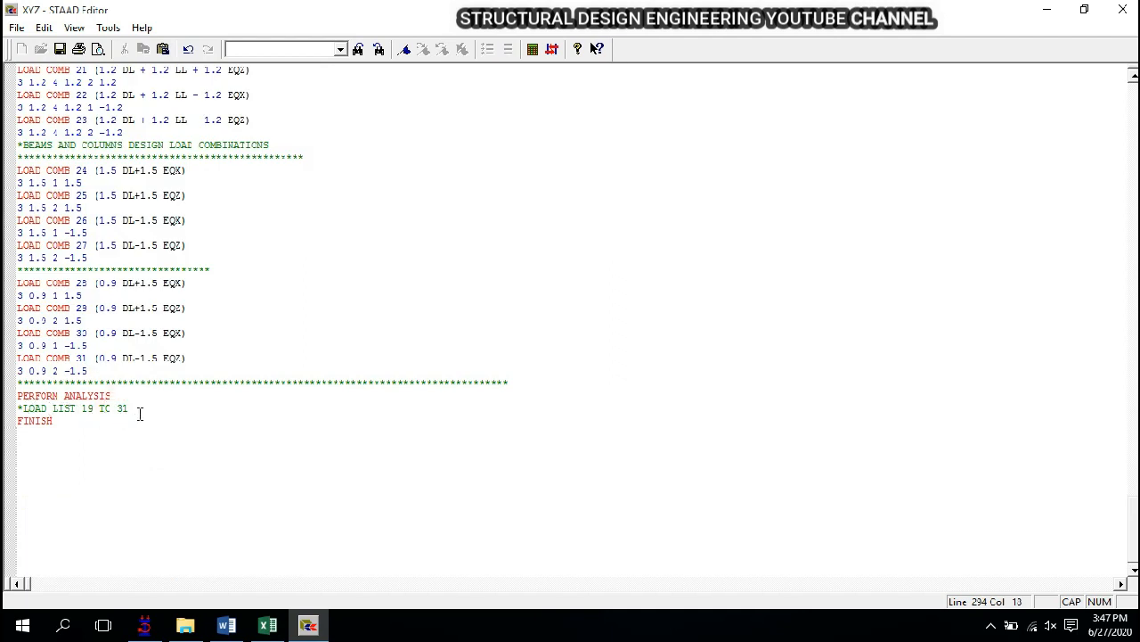
{"action": "double_click", "coordinate": [124, 408]}
{"action": "left_click_drag", "start_coordinate": [124, 407], "coordinate": [65, 408]}
{"action": "left_click", "coordinate": [507, 48]}
{"action": "left_click", "coordinate": [372, 273]}
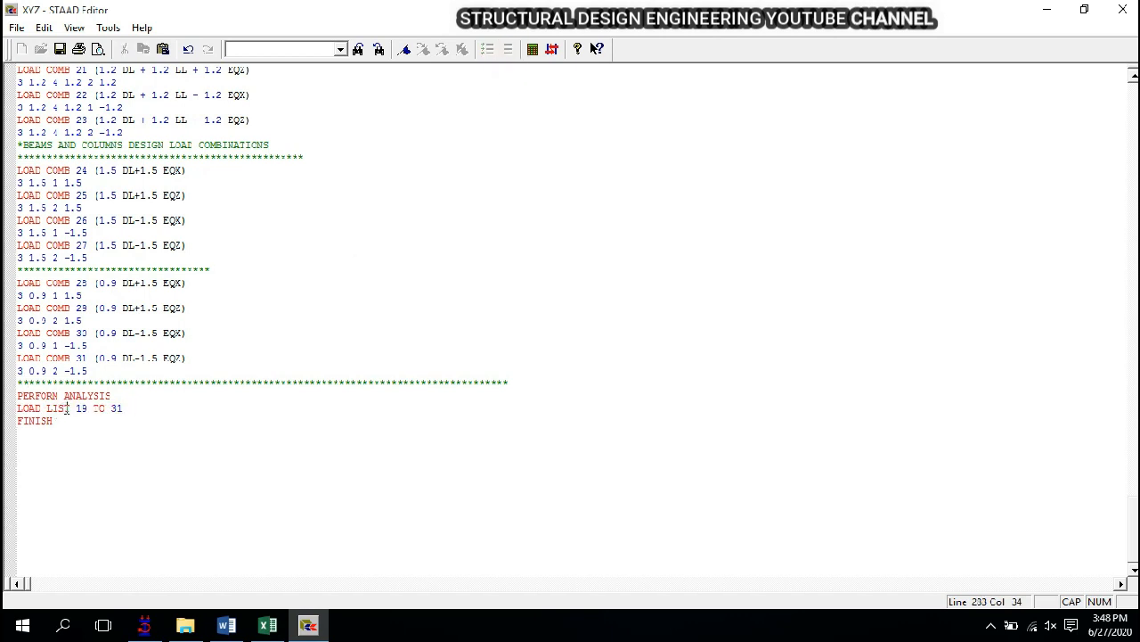
- Save the edited input file and close the editor to return to the model
{"action": "left_click", "coordinate": [59, 49]}
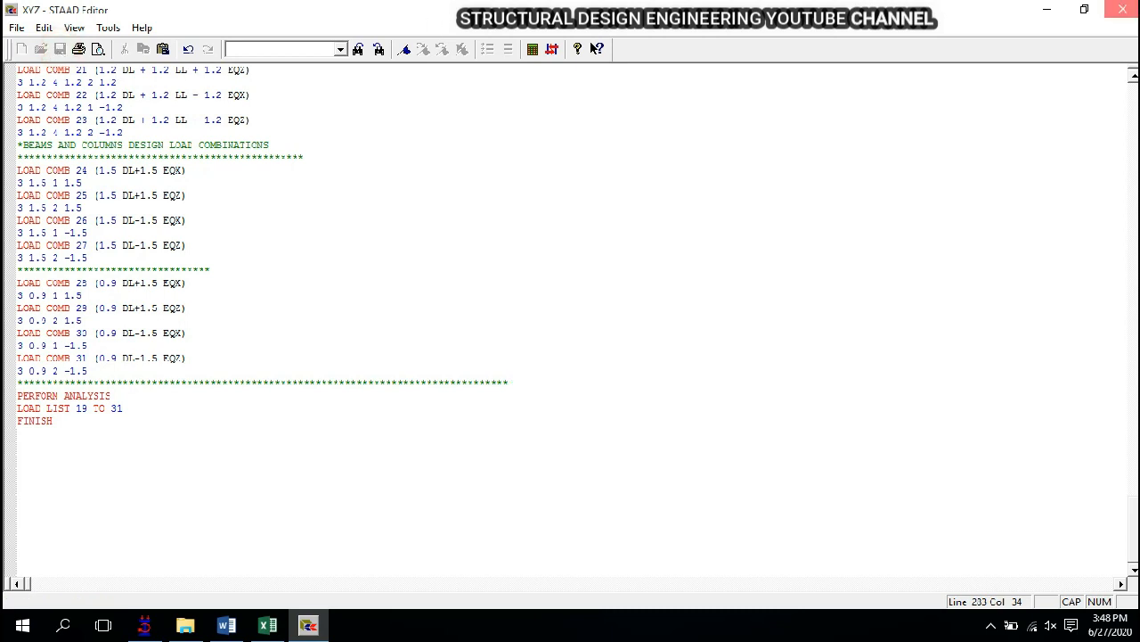
{"action": "left_click", "coordinate": [1122, 9]}
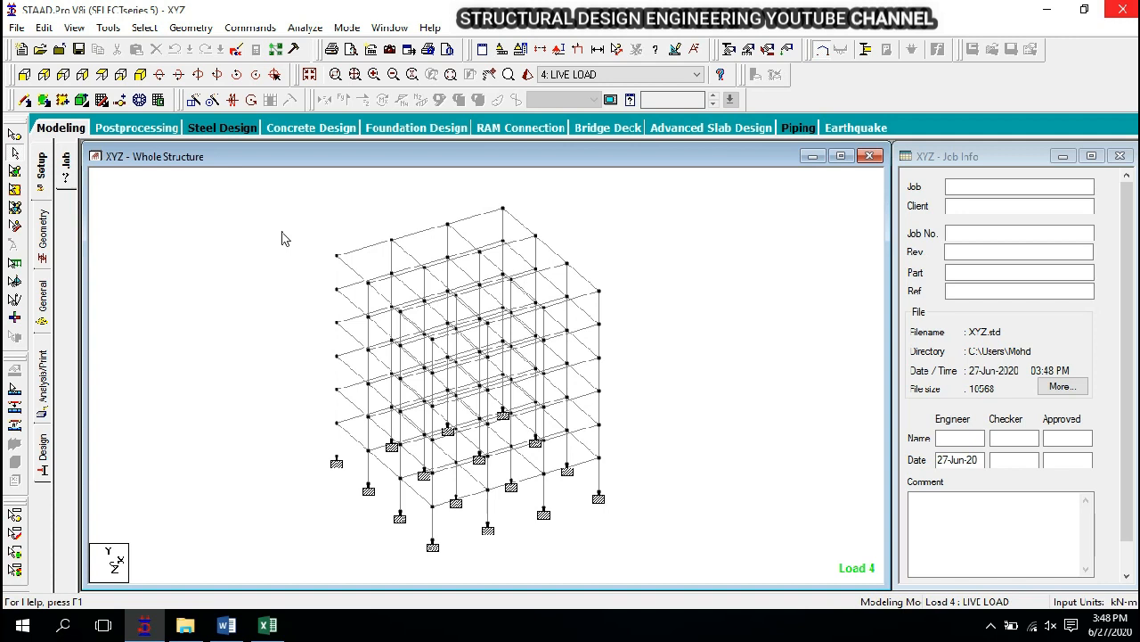
- Run the structural analysis and open the resulting output file in the viewer
{"action": "left_click", "coordinate": [306, 28]}
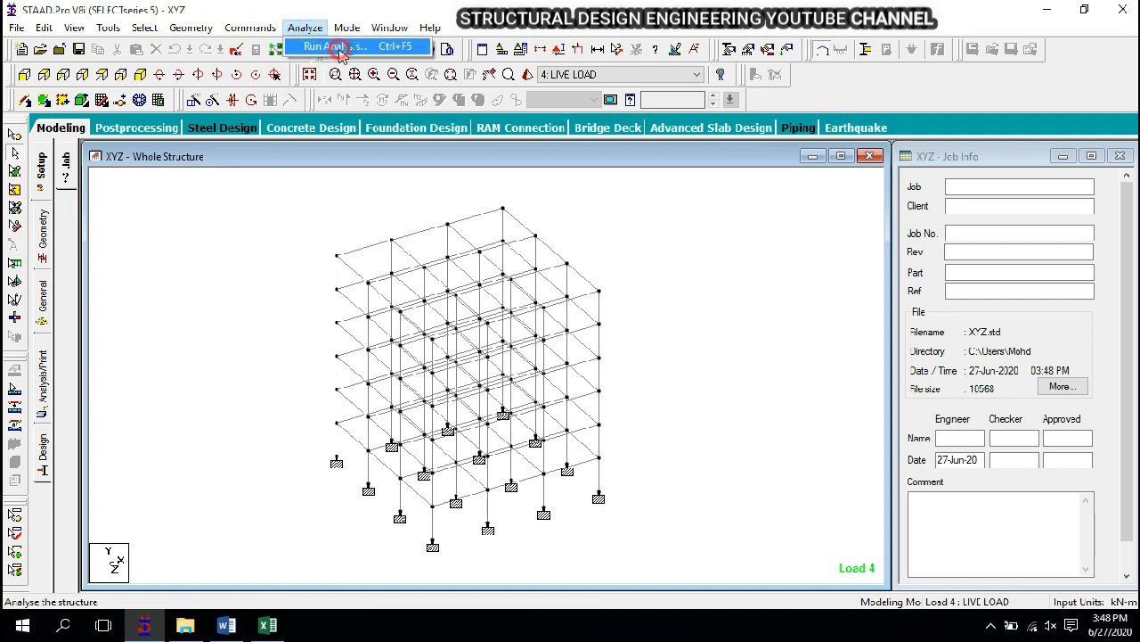
{"action": "left_click", "coordinate": [323, 48]}
{"action": "left_click_drag", "start_coordinate": [534, 107], "coordinate": [904, 125]}
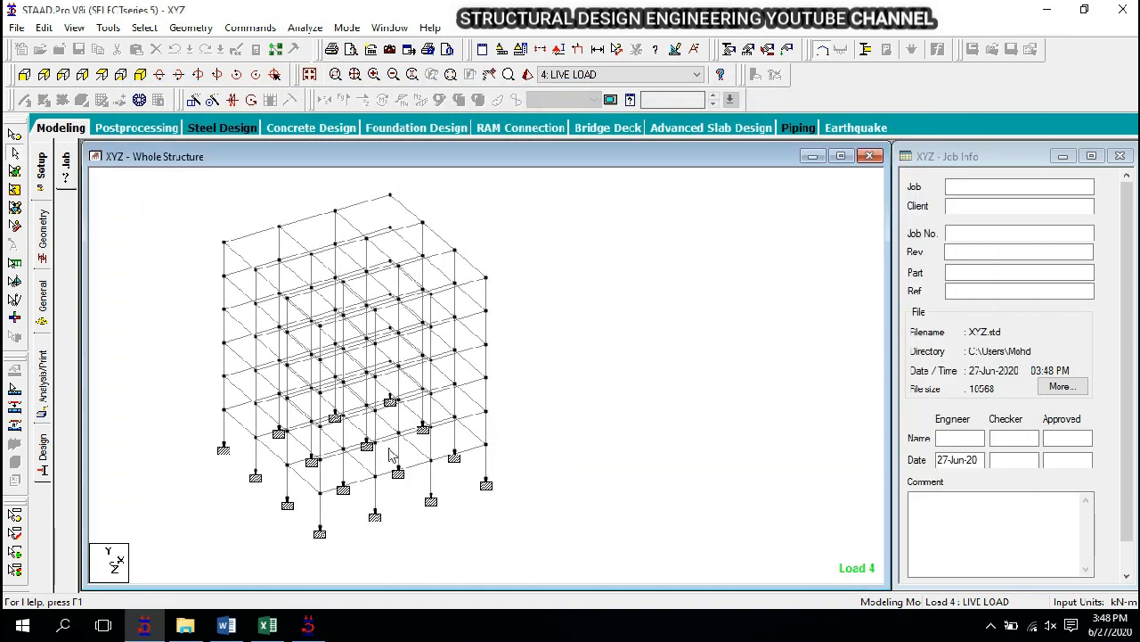
{"action": "left_click", "coordinate": [312, 623]}
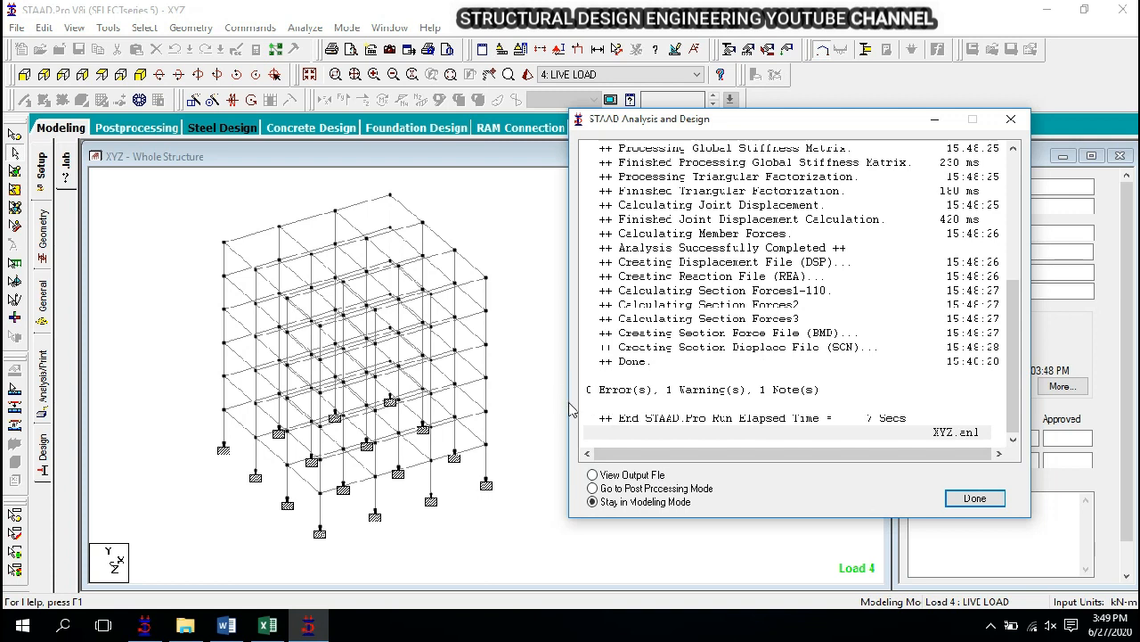
{"action": "left_click", "coordinate": [615, 474]}
{"action": "left_click", "coordinate": [980, 501]}
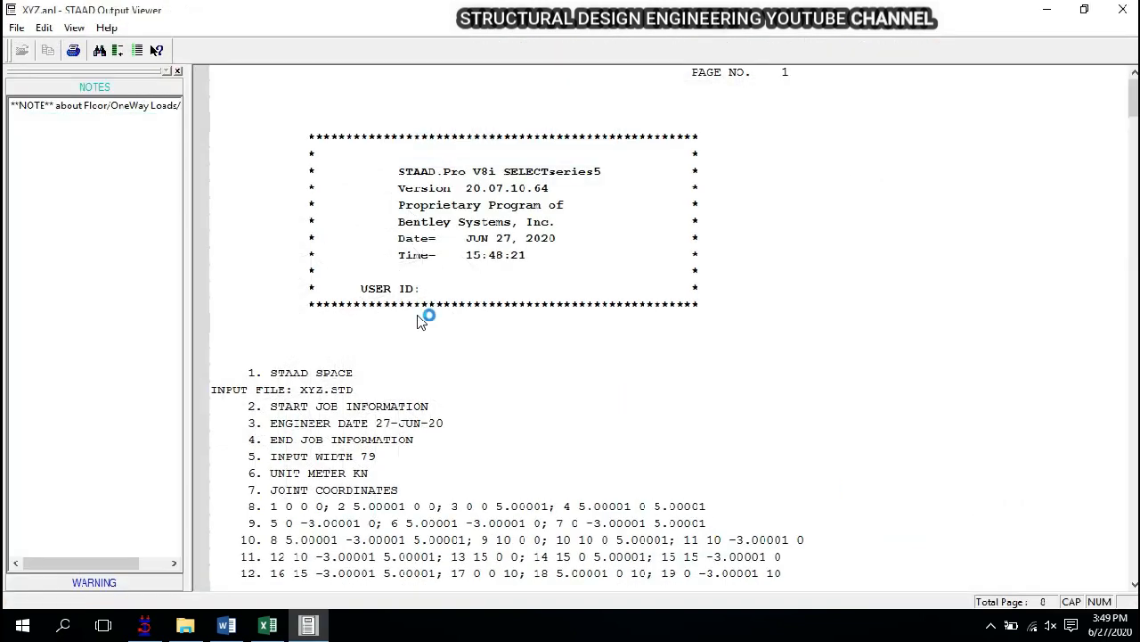
- Review the floor/one-way load note and the load commands around it in the analysis output, then close the output
{"action": "left_click", "coordinate": [132, 106]}
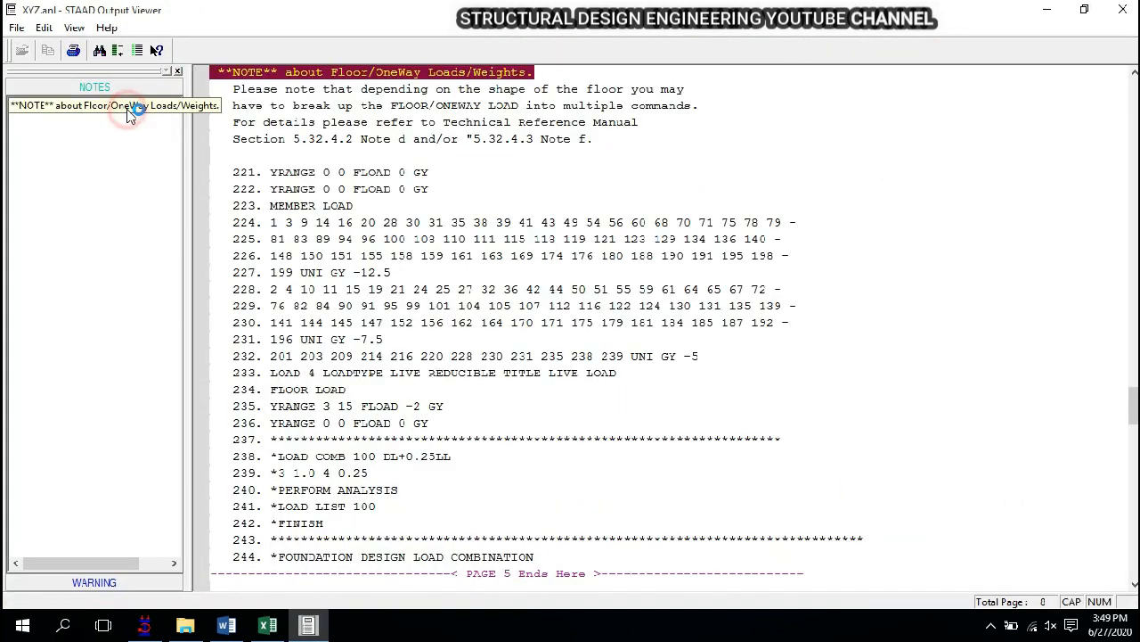
{"action": "scroll", "coordinate": [411, 153], "scroll_direction": "up", "scroll_amount": 3}
{"action": "left_click", "coordinate": [437, 174]}
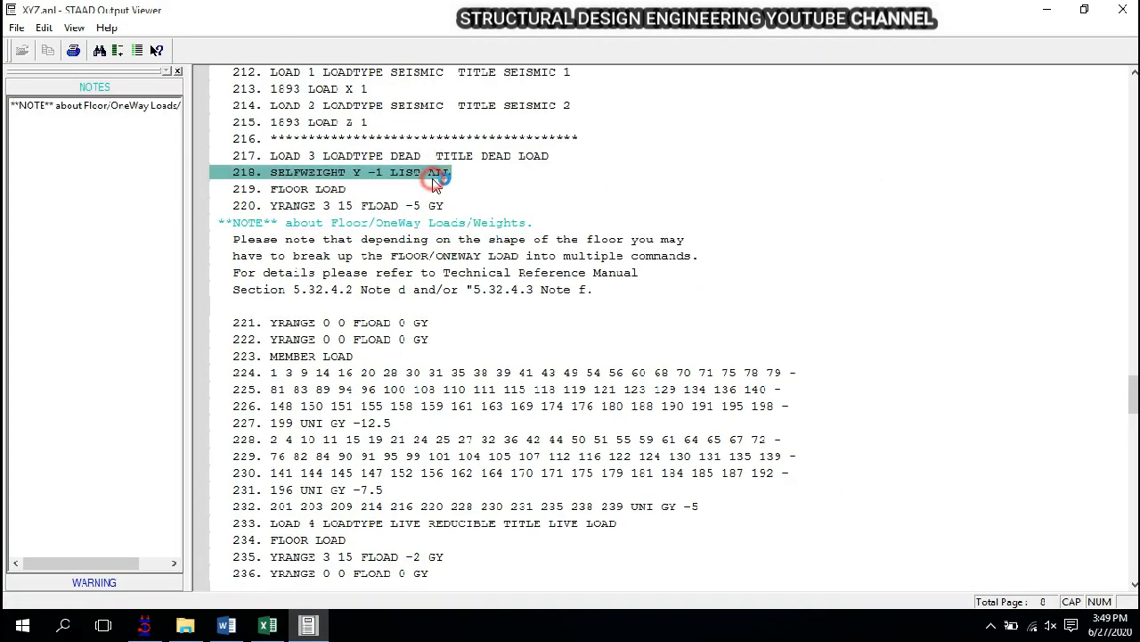
{"action": "left_click", "coordinate": [415, 223]}
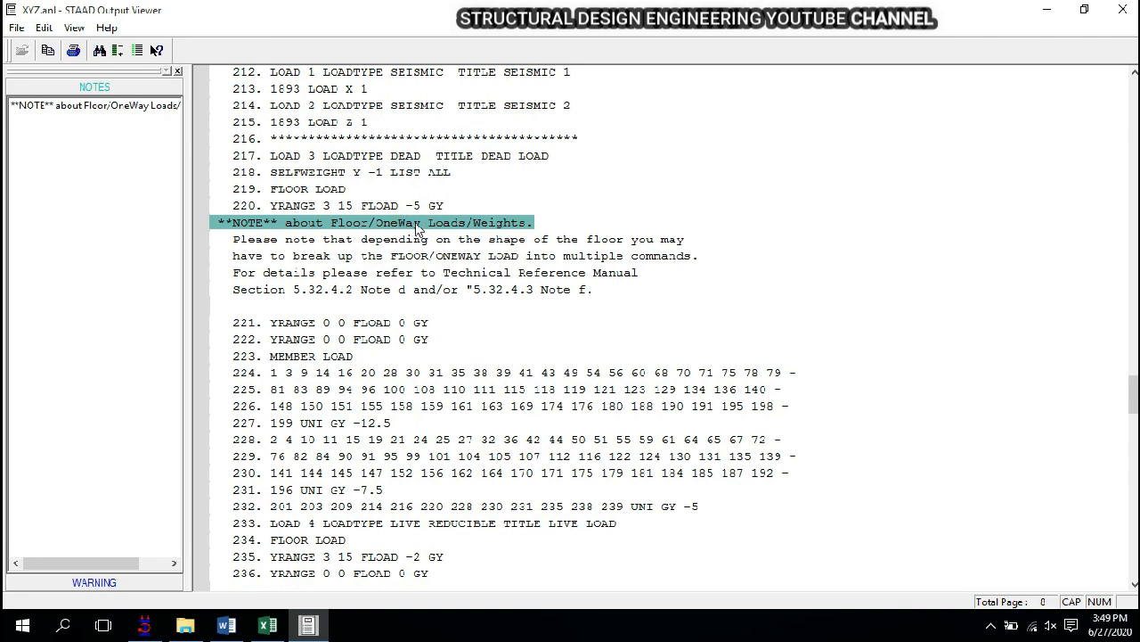
{"action": "scroll", "coordinate": [415, 227], "scroll_direction": "down", "scroll_amount": 3}
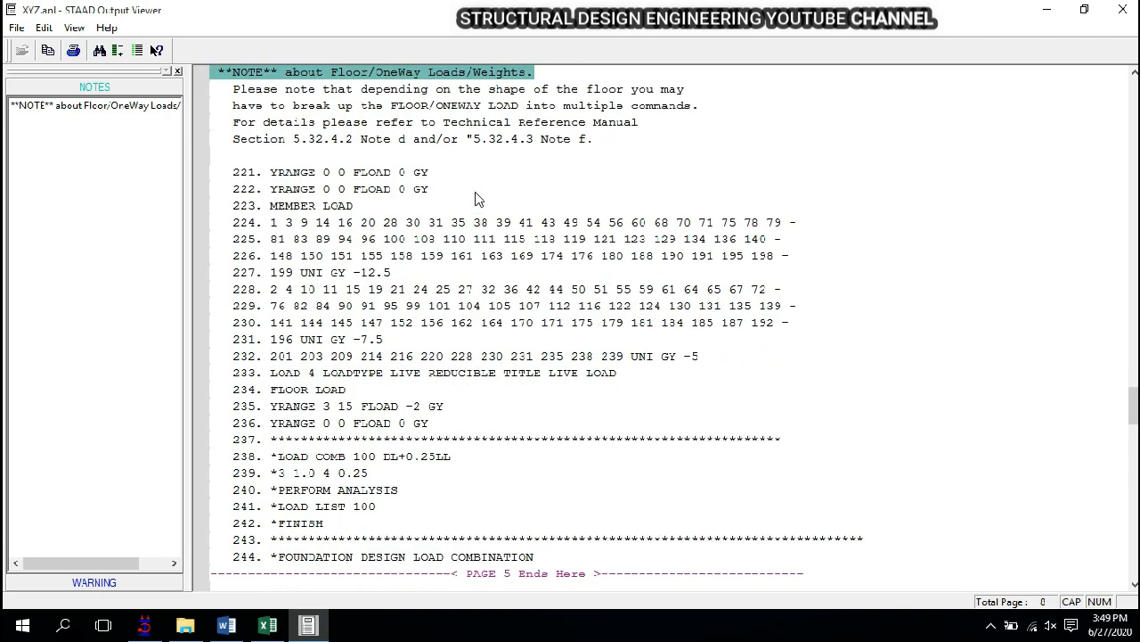
{"action": "scroll", "coordinate": [475, 199], "scroll_direction": "down", "scroll_amount": 1}
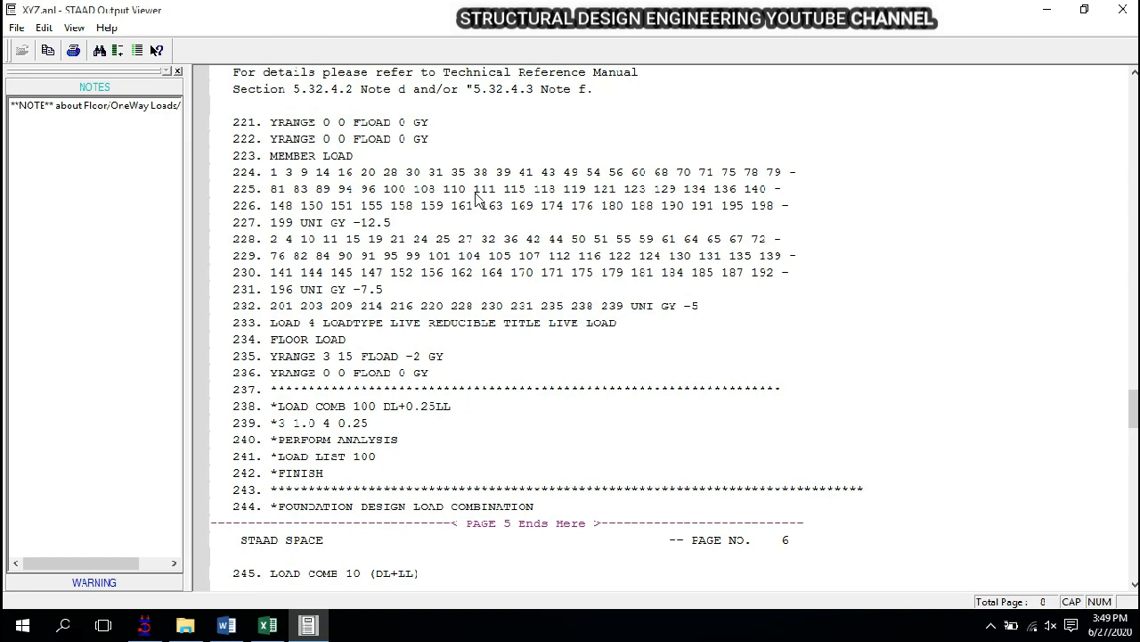
{"action": "left_click", "coordinate": [1121, 9]}
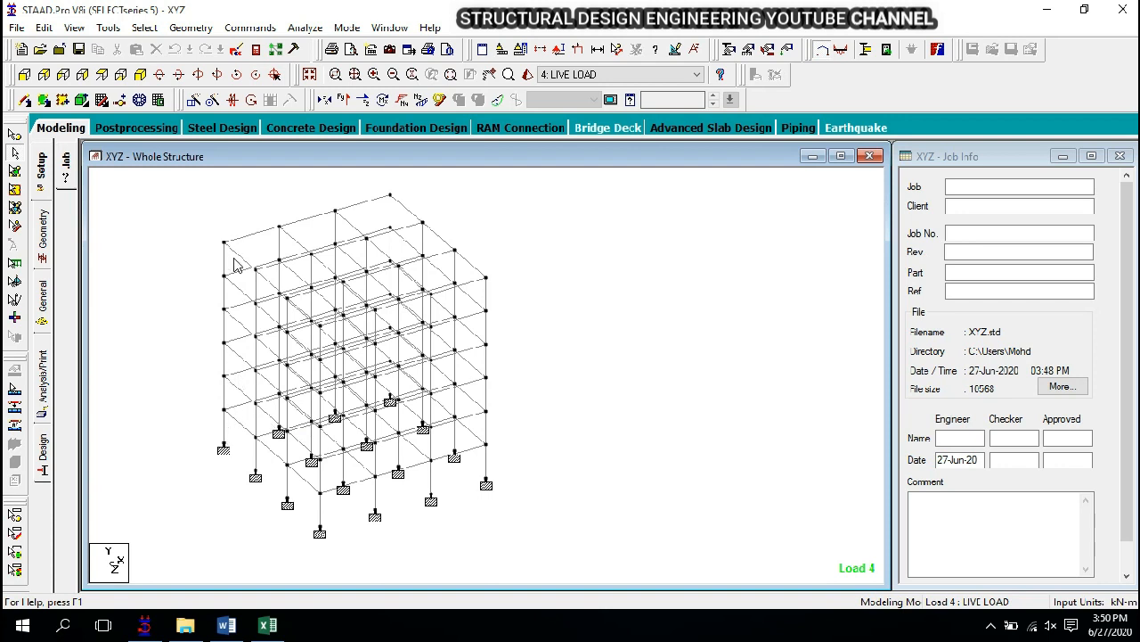
- Inspect the lowest-storey corner column, beam 5, for its geometry, section properties, loading, shear and bending, and deflection
{"action": "left_click", "coordinate": [223, 430]}
{"action": "double_click", "coordinate": [223, 430]}
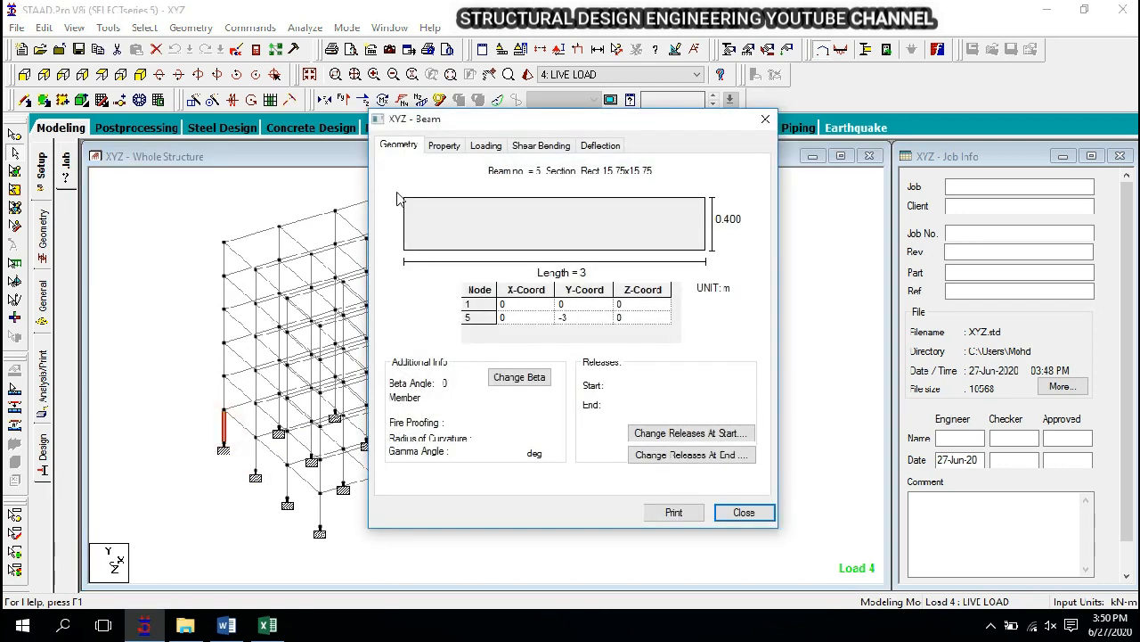
{"action": "left_click_drag", "start_coordinate": [534, 118], "coordinate": [774, 108]}
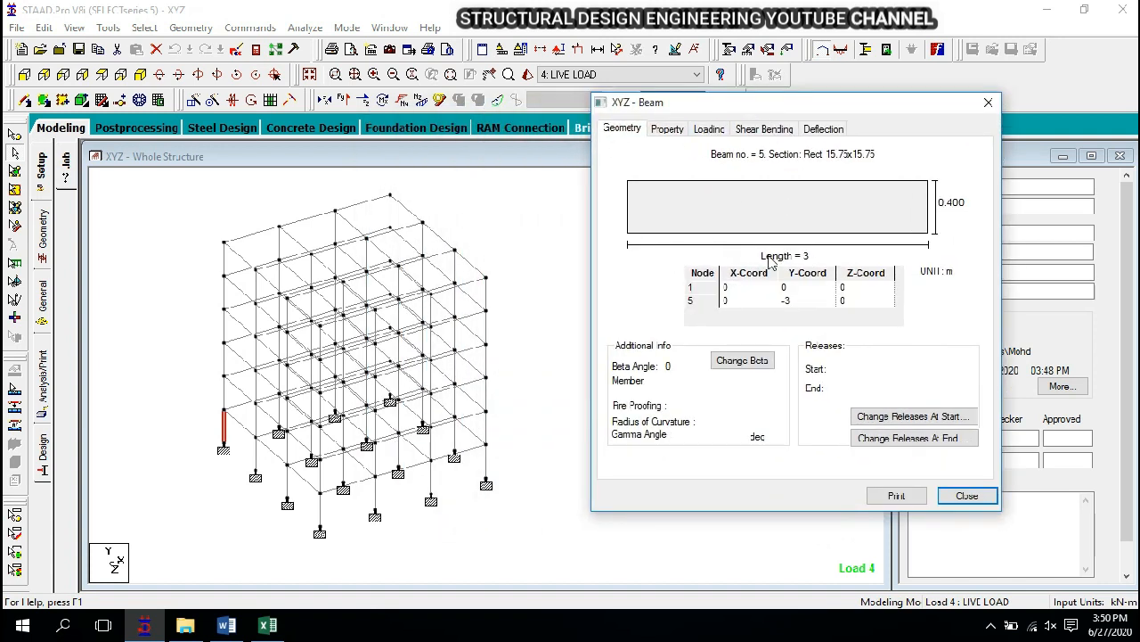
{"action": "left_click", "coordinate": [668, 130]}
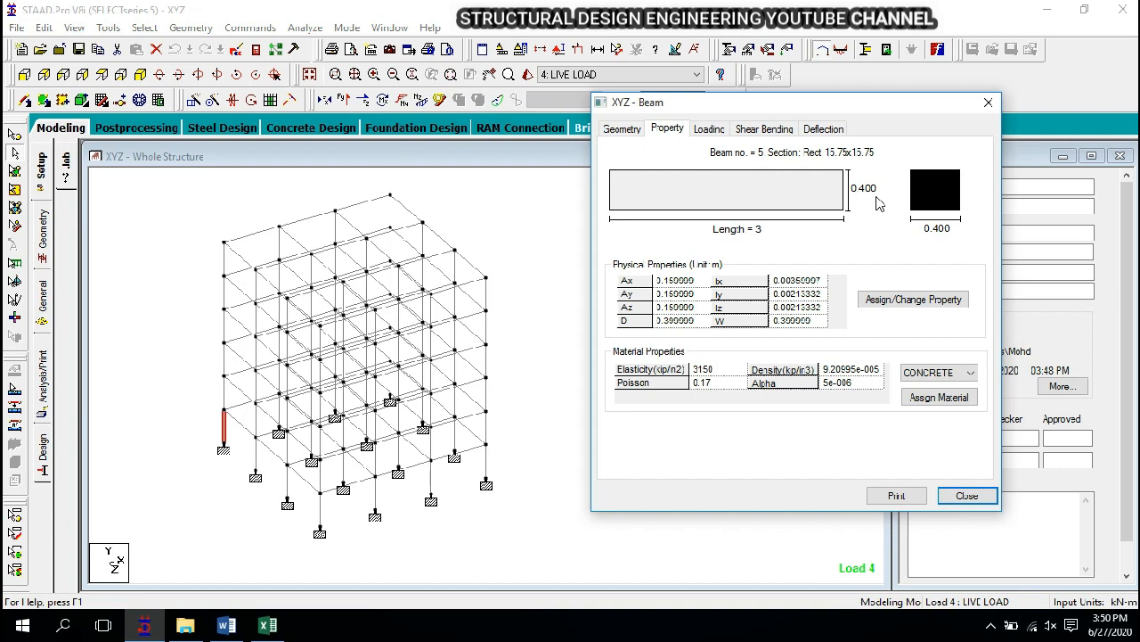
{"action": "left_click", "coordinate": [719, 131]}
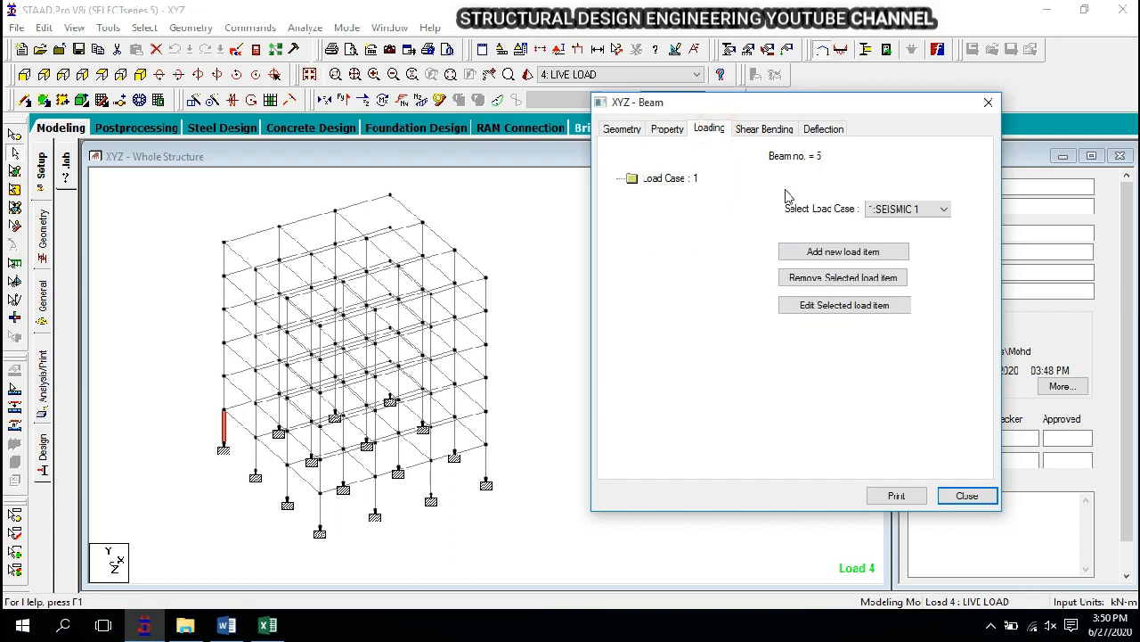
{"action": "left_click", "coordinate": [887, 212]}
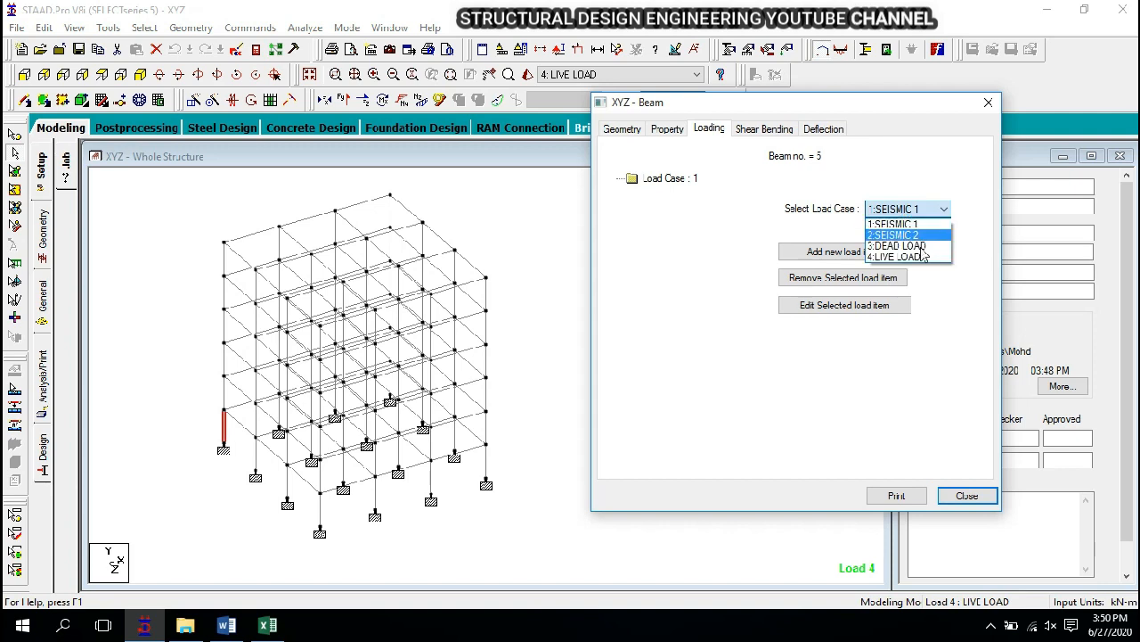
{"action": "left_click", "coordinate": [775, 132]}
{"action": "left_click", "coordinate": [777, 134]}
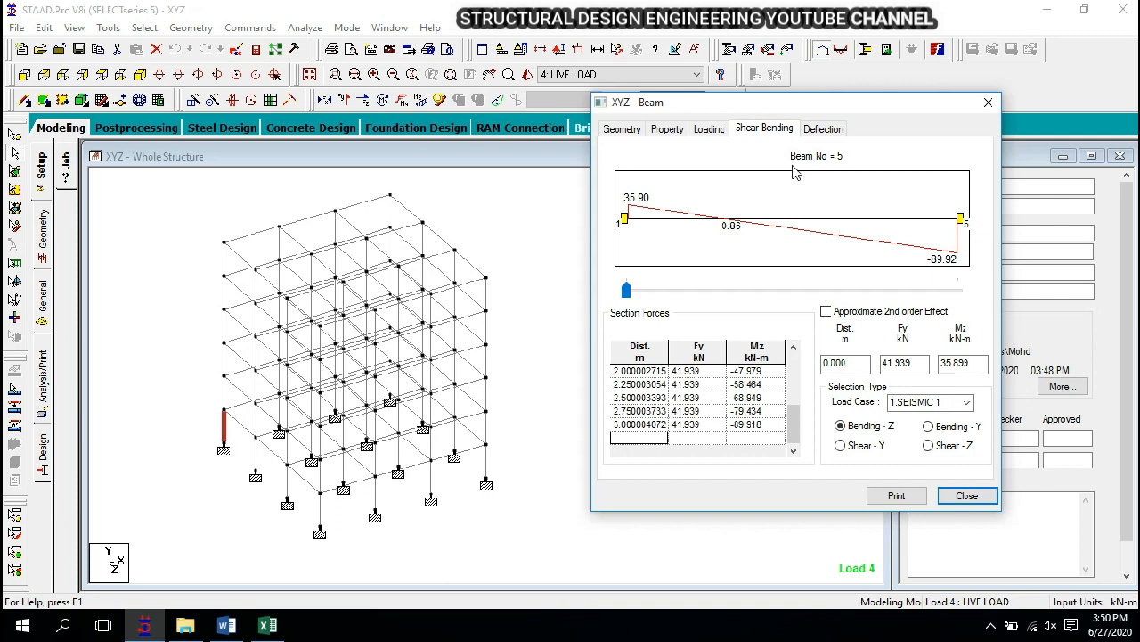
{"action": "left_click", "coordinate": [818, 136]}
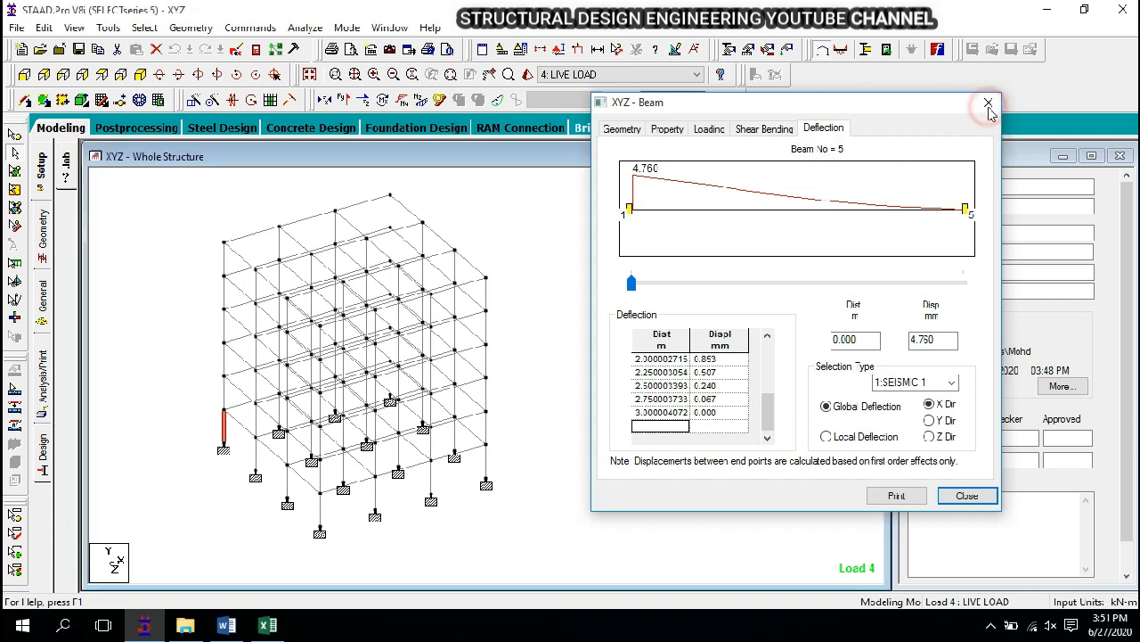
{"action": "left_click", "coordinate": [989, 106]}
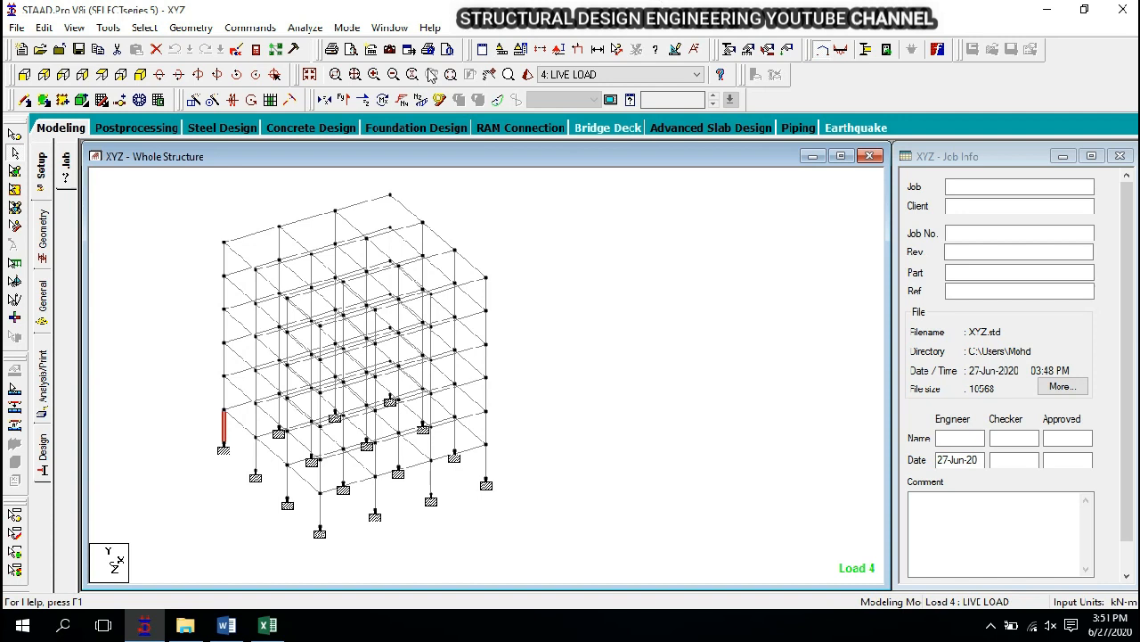
- Check the geometry details of the roof-level corner beam, beam 201, and close them
{"action": "left_click", "coordinate": [259, 234]}
{"action": "double_click", "coordinate": [259, 235]}
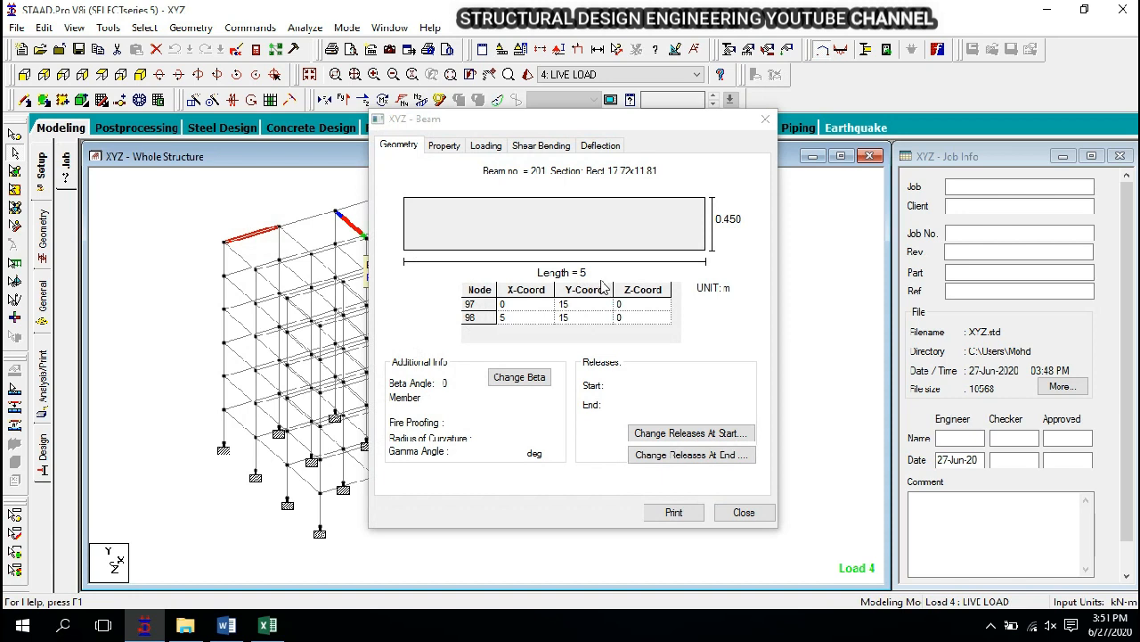
{"action": "left_click", "coordinate": [766, 119]}
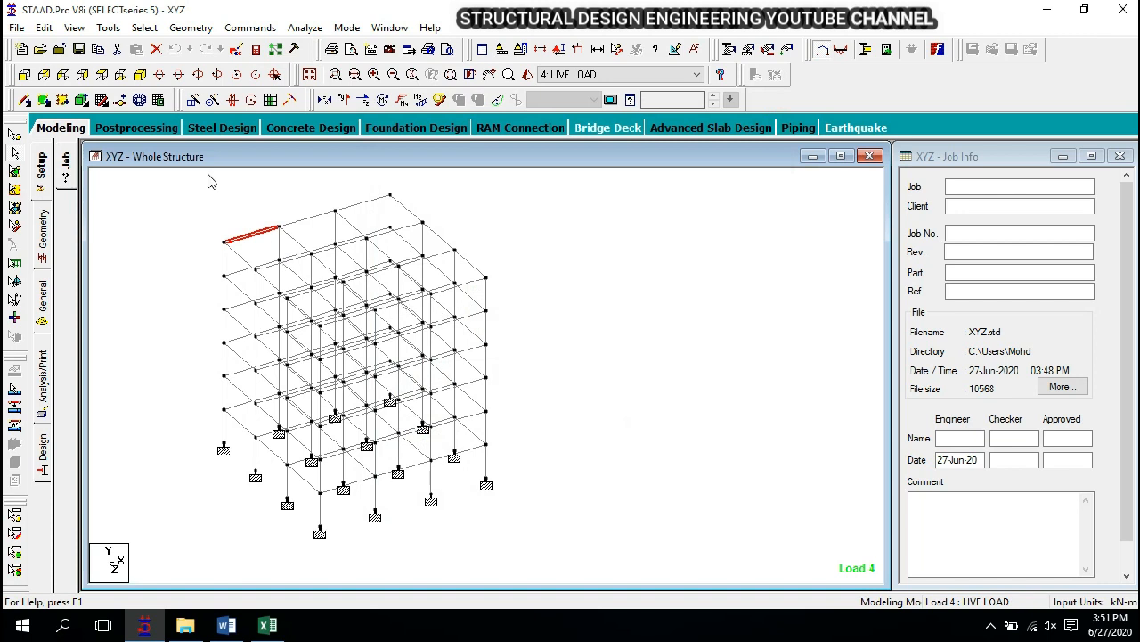
- Isolate the top storey's beams and columns from the front elevation in a new view and show it isometrically
{"action": "left_click", "coordinate": [24, 74]}
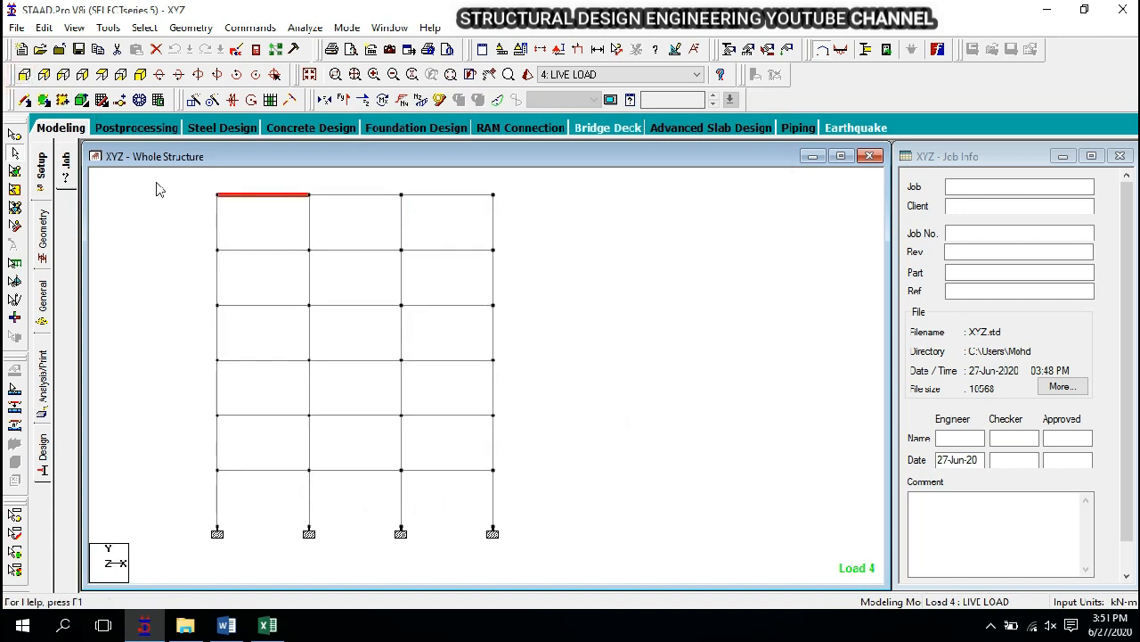
{"action": "left_click_drag", "start_coordinate": [190, 190], "coordinate": [515, 280]}
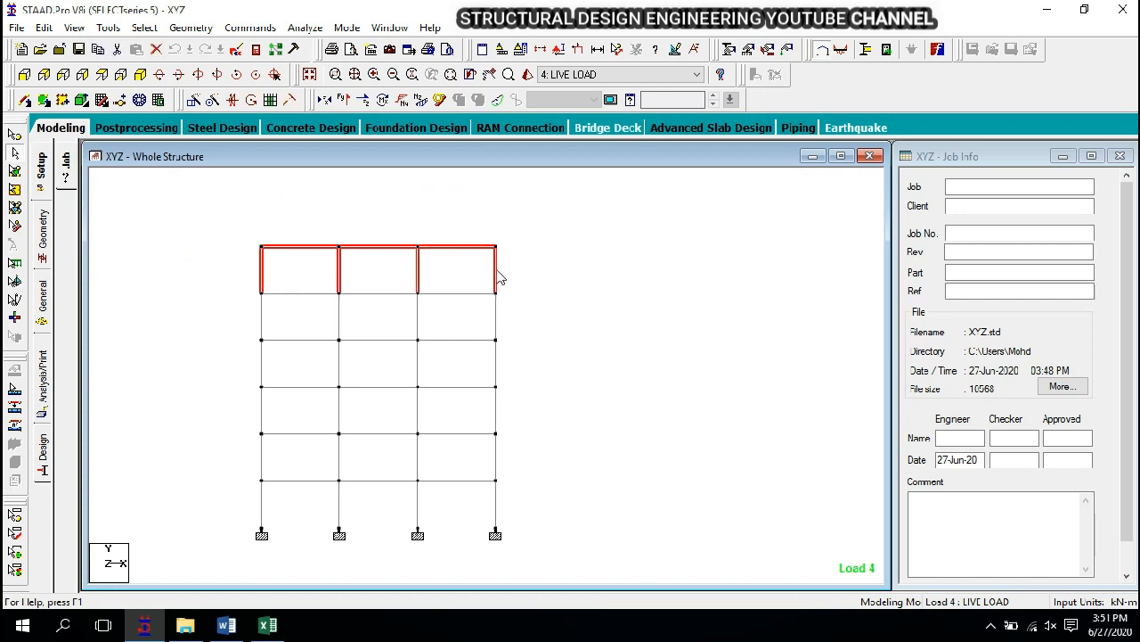
{"action": "right_click", "coordinate": [559, 252]}
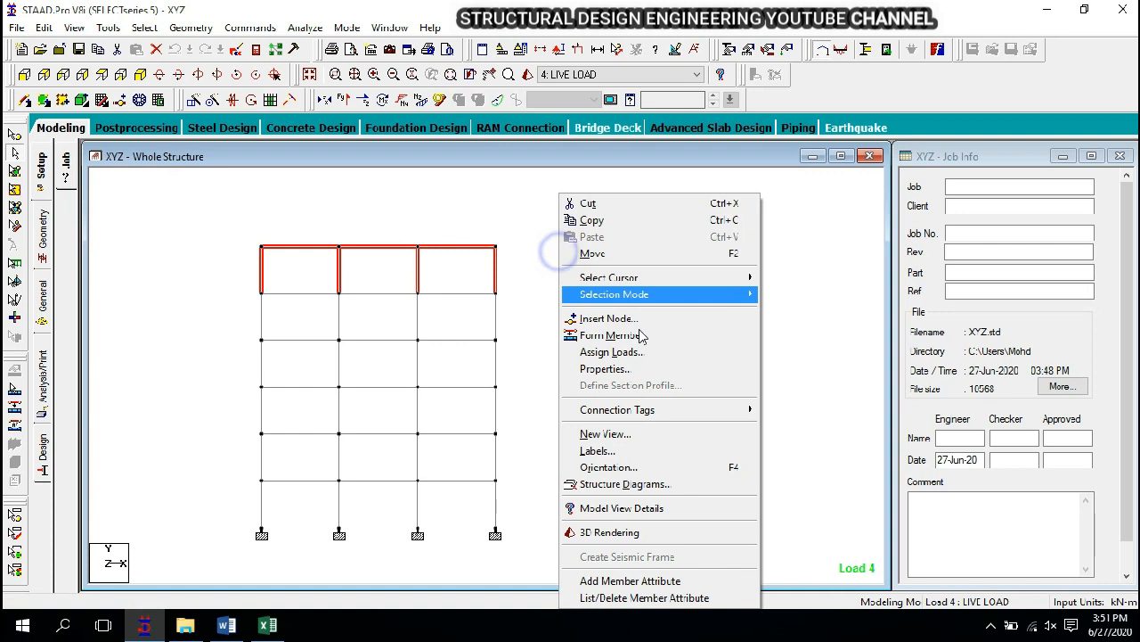
{"action": "left_click", "coordinate": [670, 434]}
{"action": "left_click", "coordinate": [681, 291]}
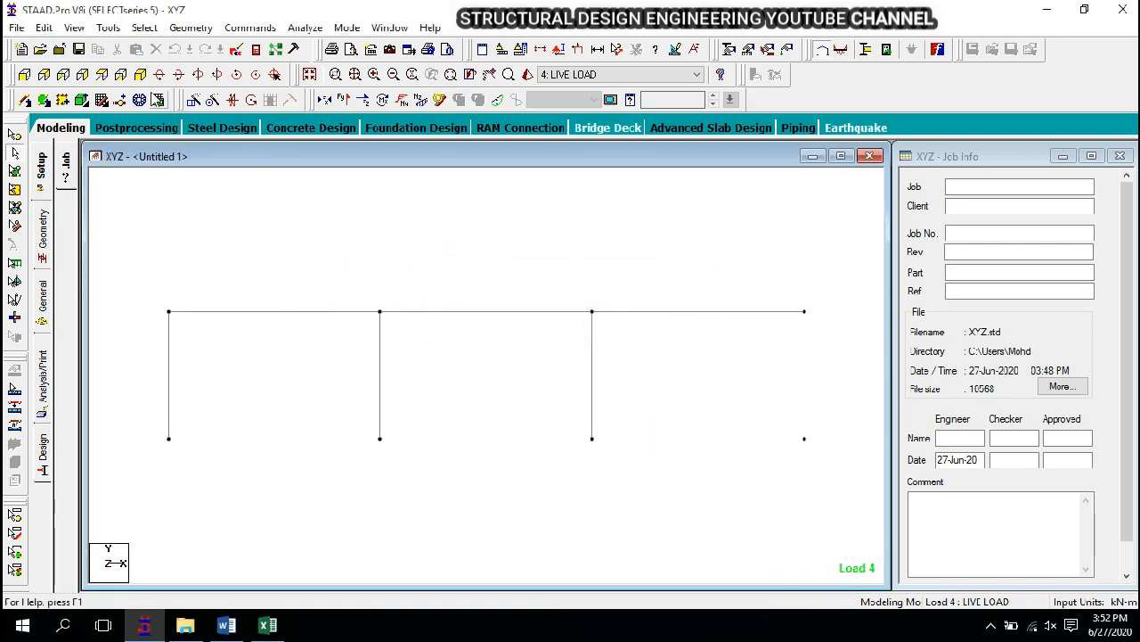
{"action": "left_click", "coordinate": [139, 74]}
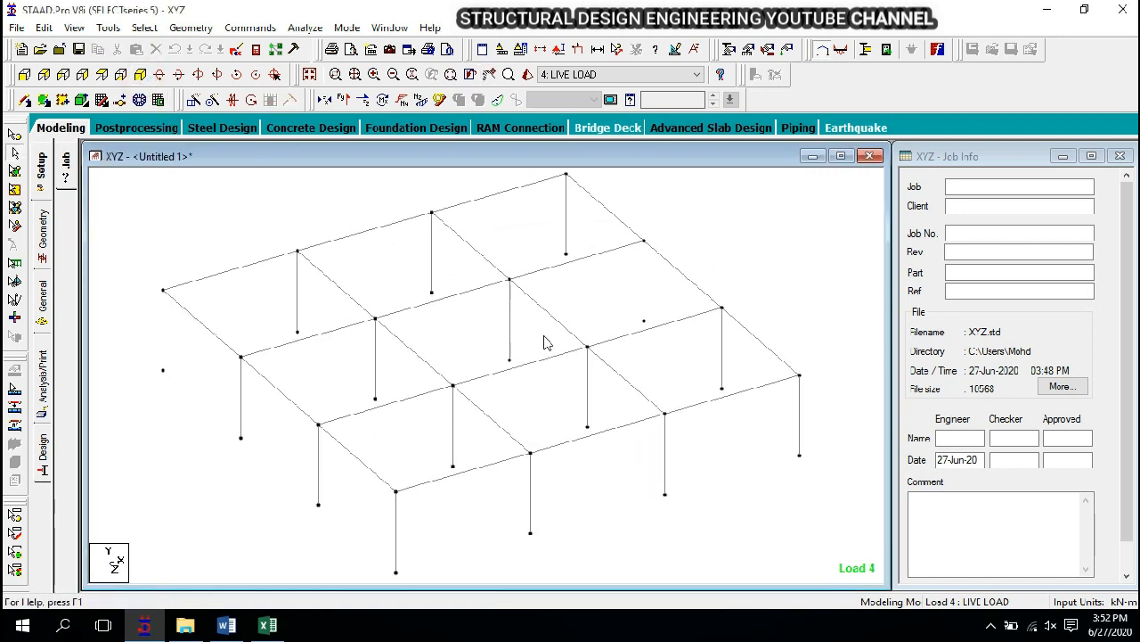
- Open the postprocessing results for all load cases and annotate all beams with their maximum resultant displacement
{"action": "left_click", "coordinate": [145, 130]}
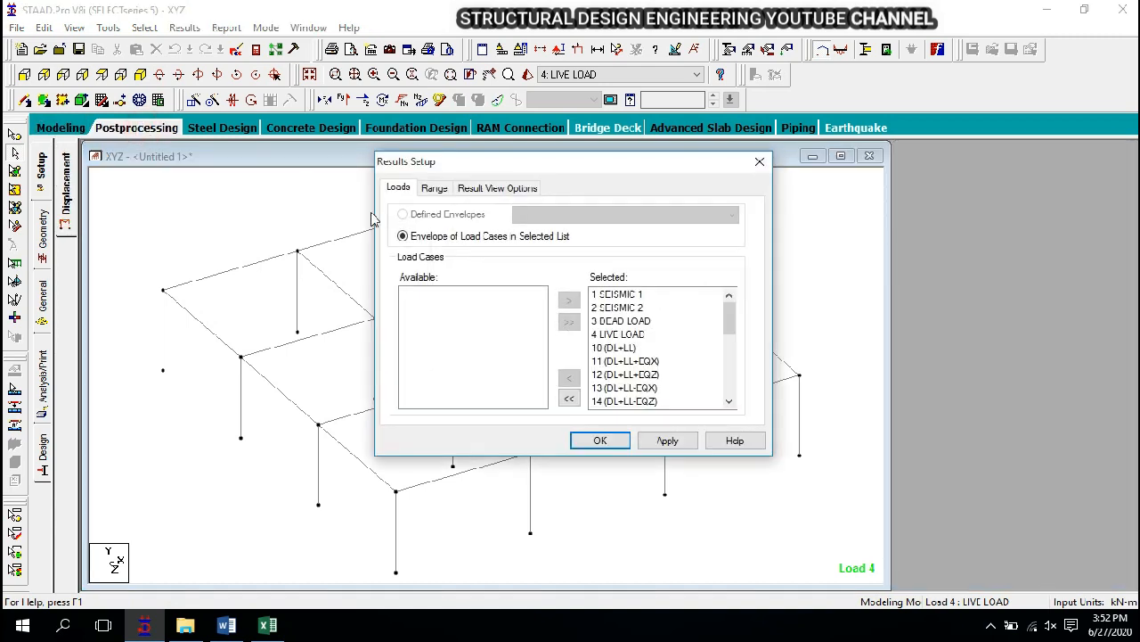
{"action": "left_click", "coordinate": [595, 440]}
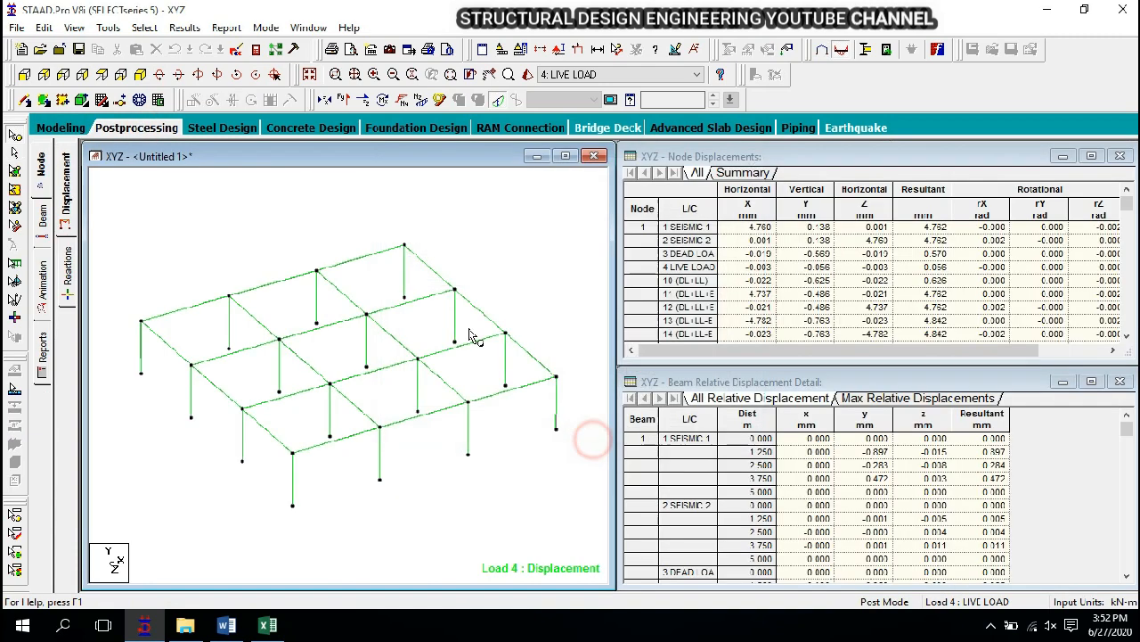
{"action": "left_click", "coordinate": [180, 31]}
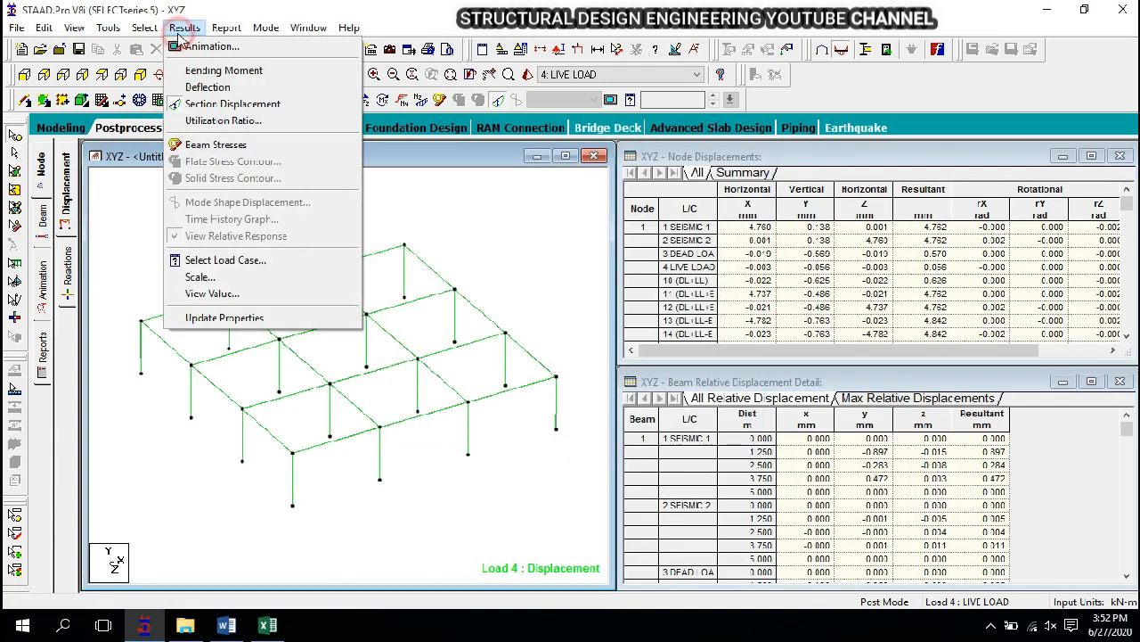
{"action": "left_click", "coordinate": [244, 299]}
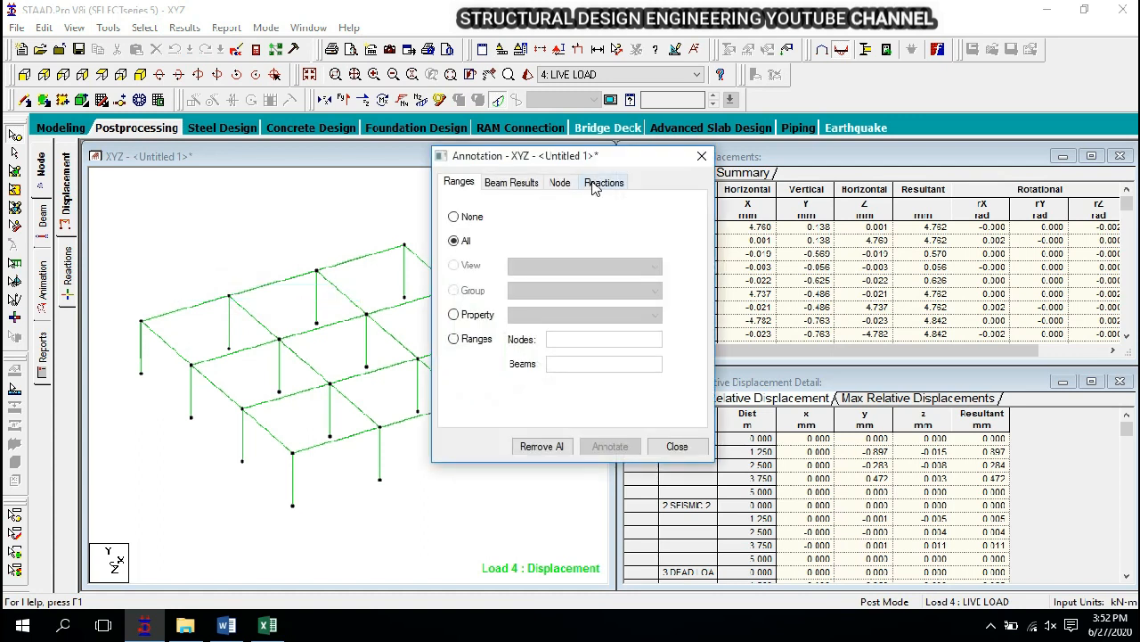
{"action": "left_click", "coordinate": [508, 184]}
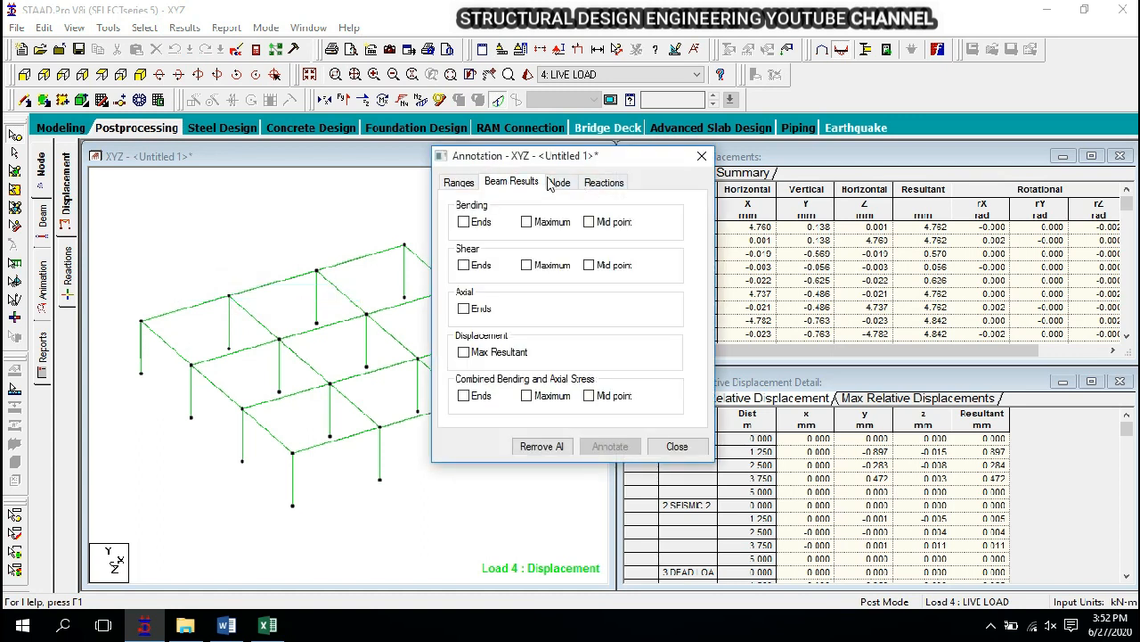
{"action": "left_click", "coordinate": [590, 181]}
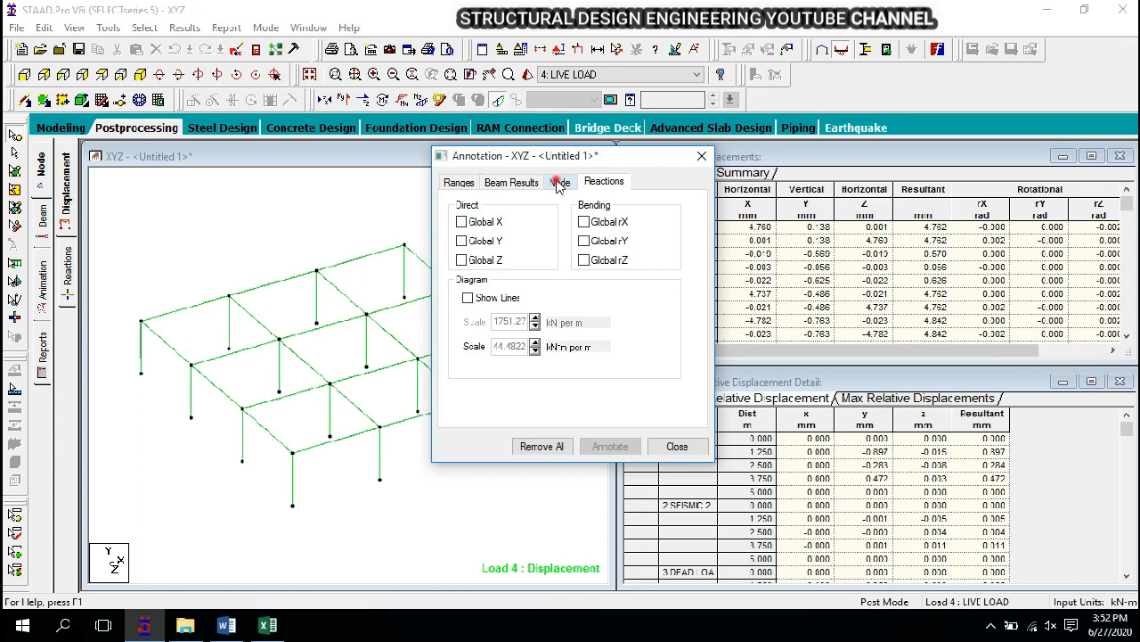
{"action": "left_click", "coordinate": [558, 183]}
{"action": "left_click", "coordinate": [519, 182]}
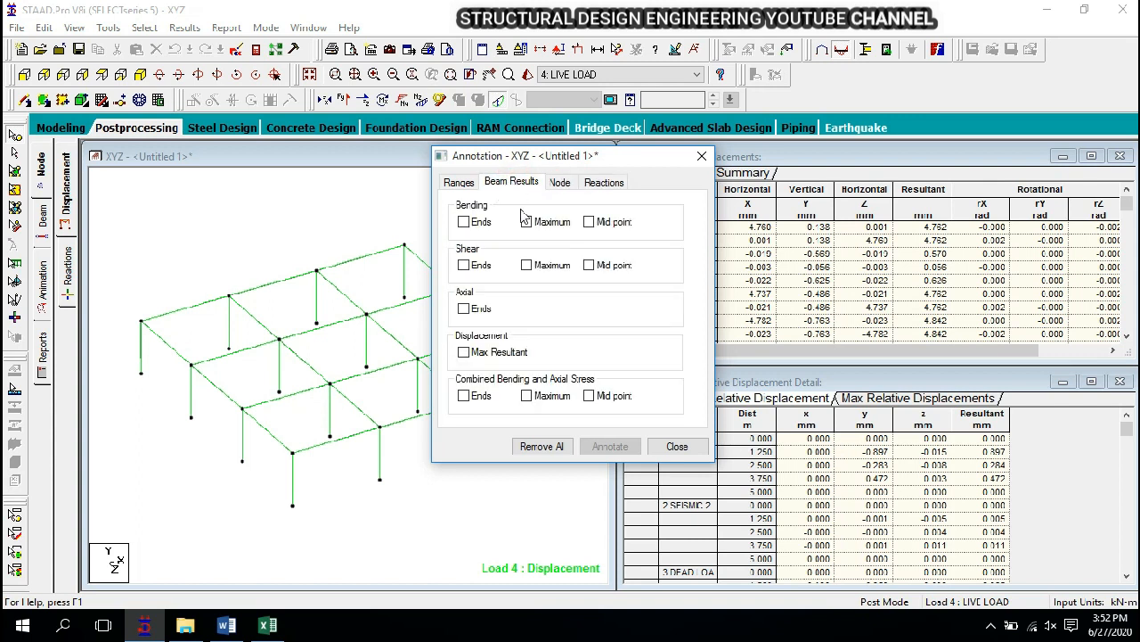
{"action": "left_click", "coordinate": [489, 354]}
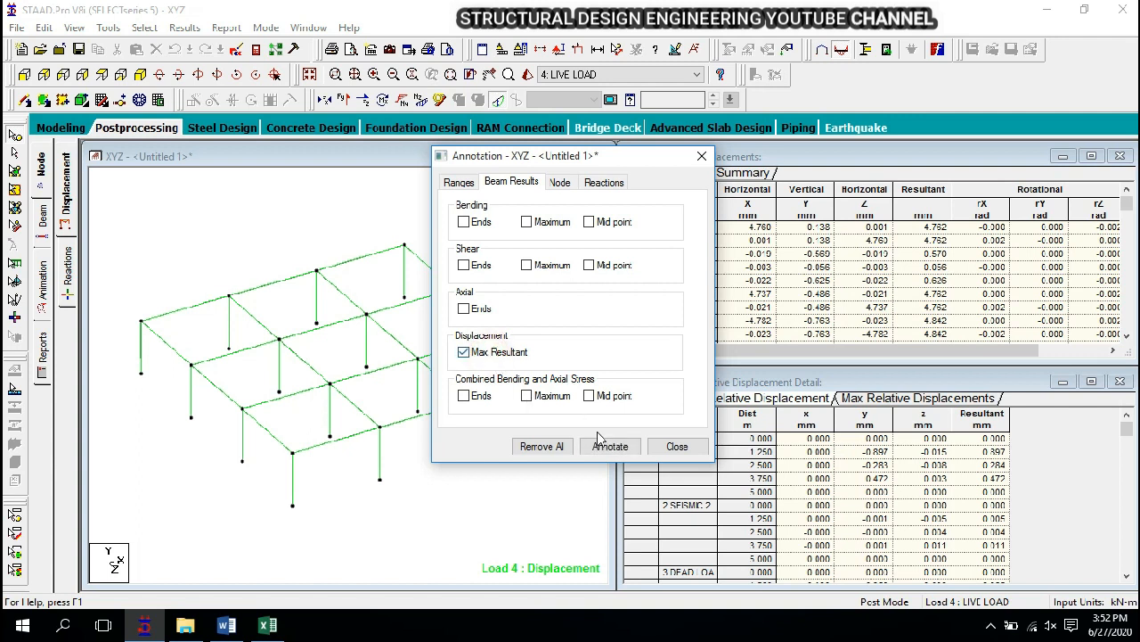
{"action": "left_click", "coordinate": [611, 445]}
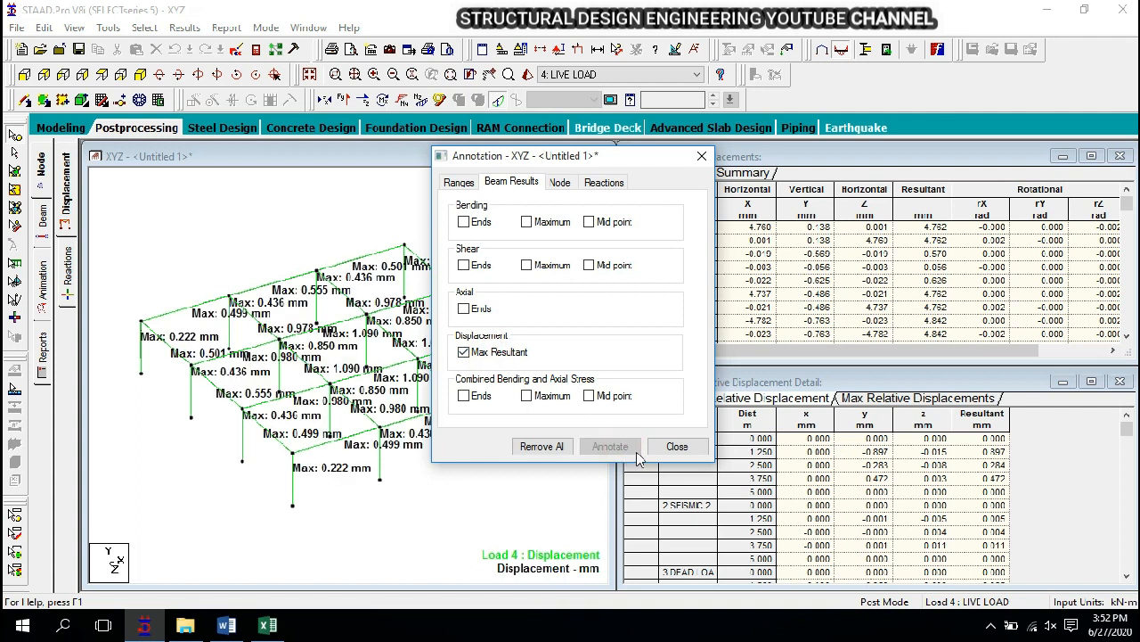
{"action": "left_click", "coordinate": [677, 446]}
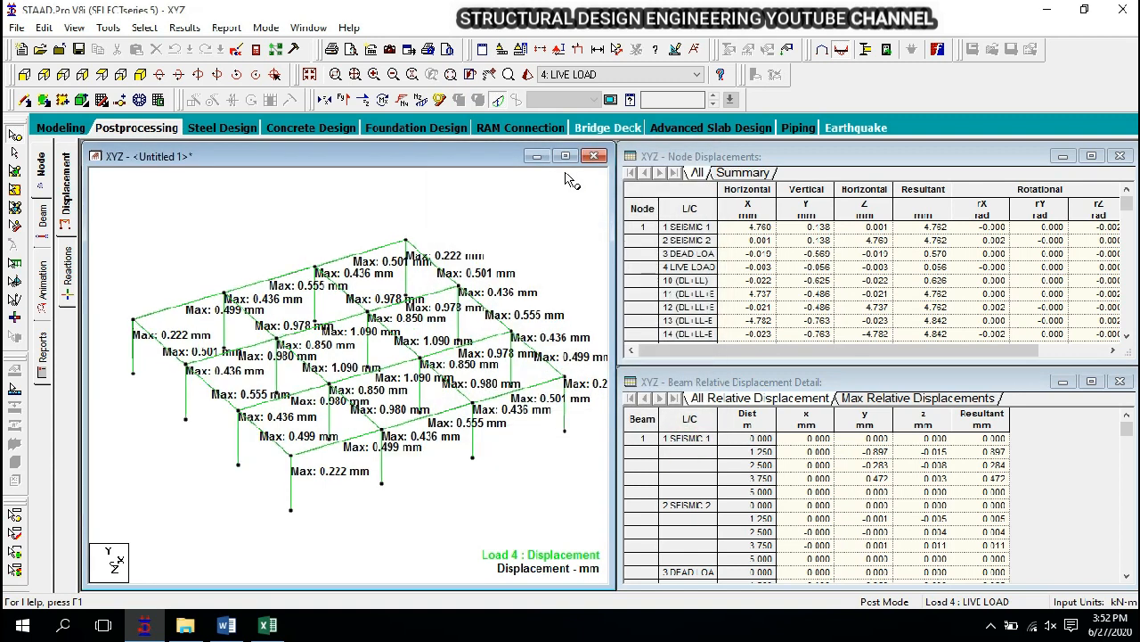
- Enlarge the isolated top storey view and examine the maximum resultant displacements of its beams under LIVE LOAD
{"action": "left_click", "coordinate": [565, 156]}
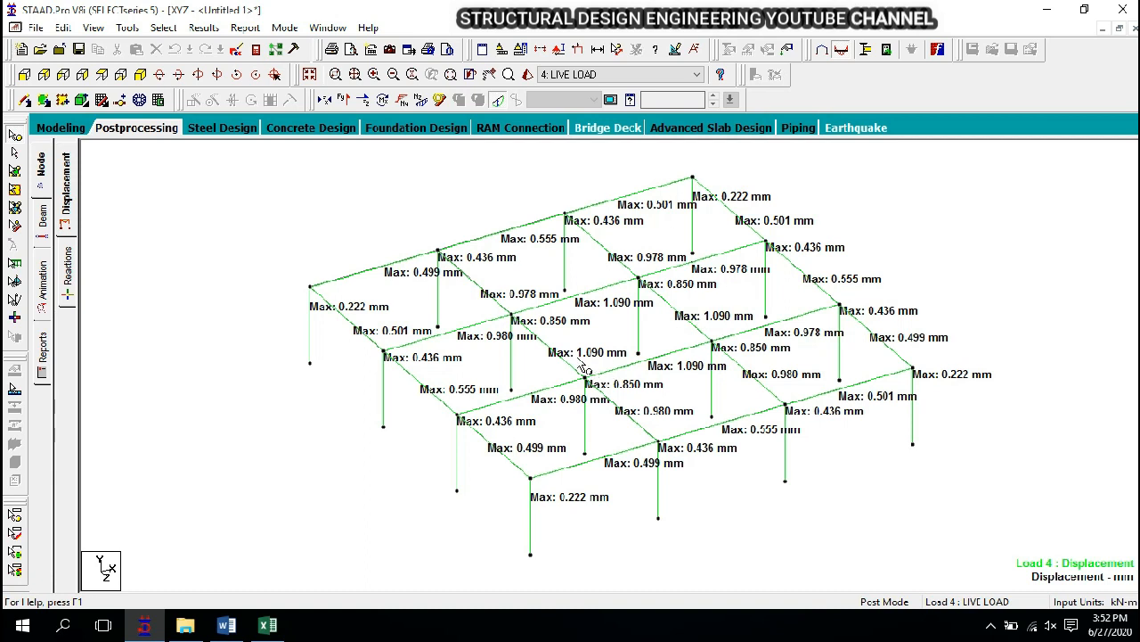
{"action": "scroll", "coordinate": [588, 357], "scroll_direction": "down", "scroll_amount": 3}
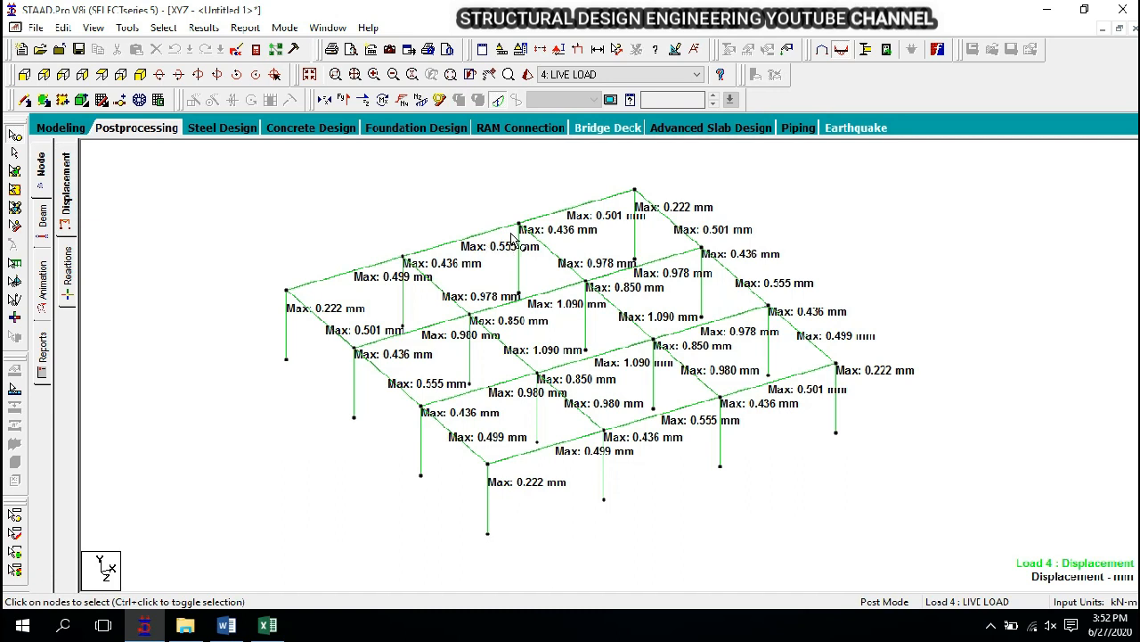
{"action": "middle_click_drag", "start_coordinate": [496, 260], "coordinate": [458, 276]}
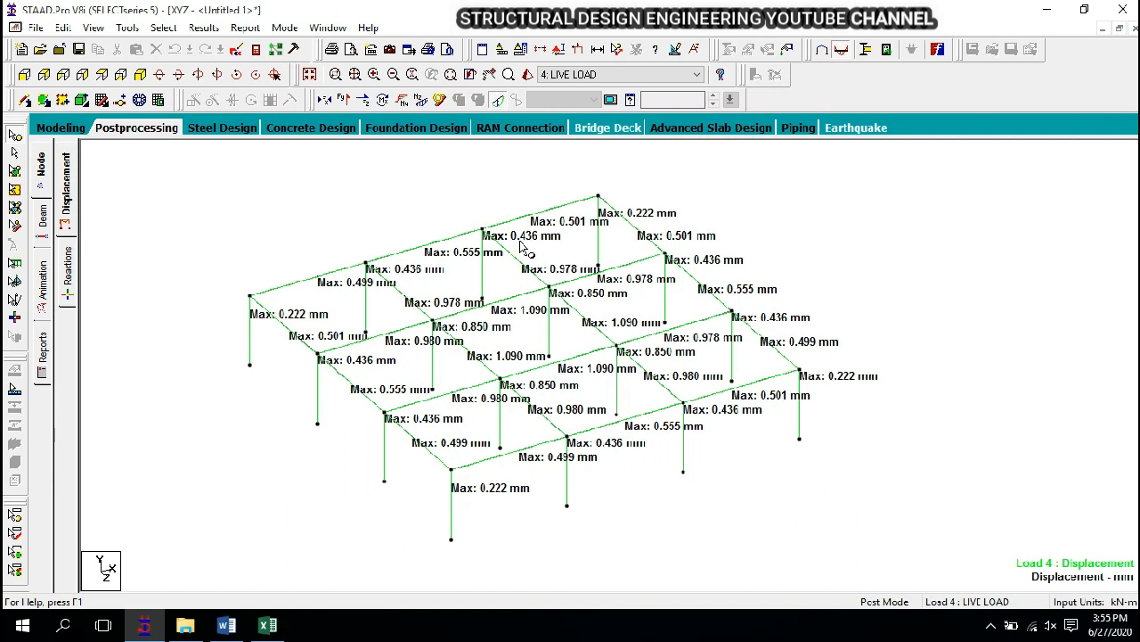
- From the whole structure's front elevation, isolate the fourth storey's beams and columns in a new view and show it isometrically
{"action": "left_click", "coordinate": [309, 74]}
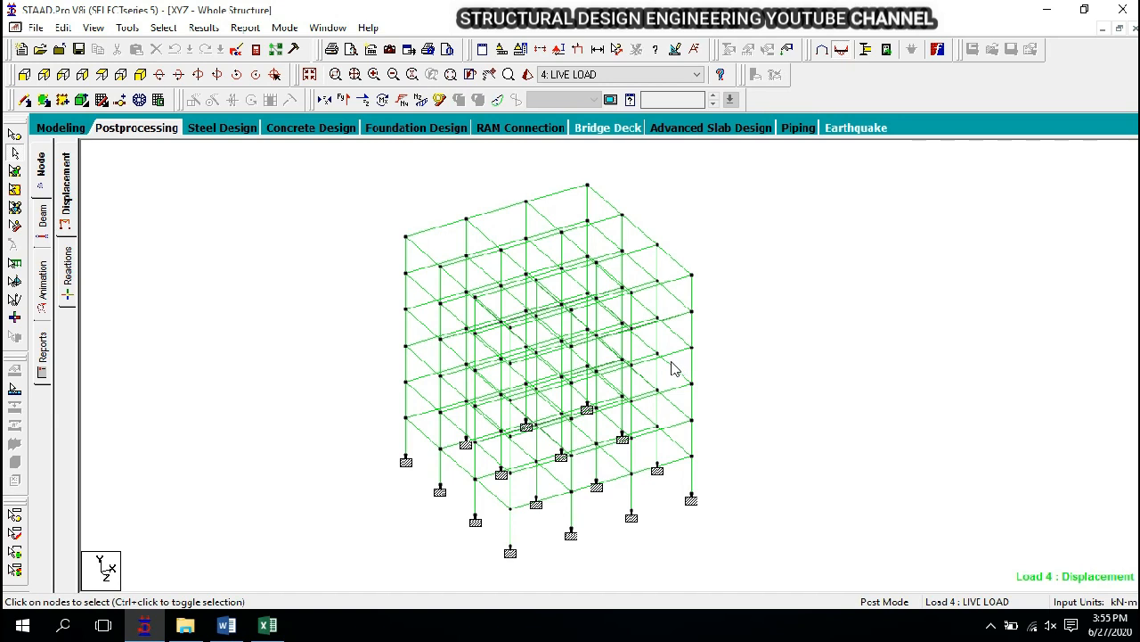
{"action": "middle_click_drag", "start_coordinate": [671, 361], "coordinate": [625, 379]}
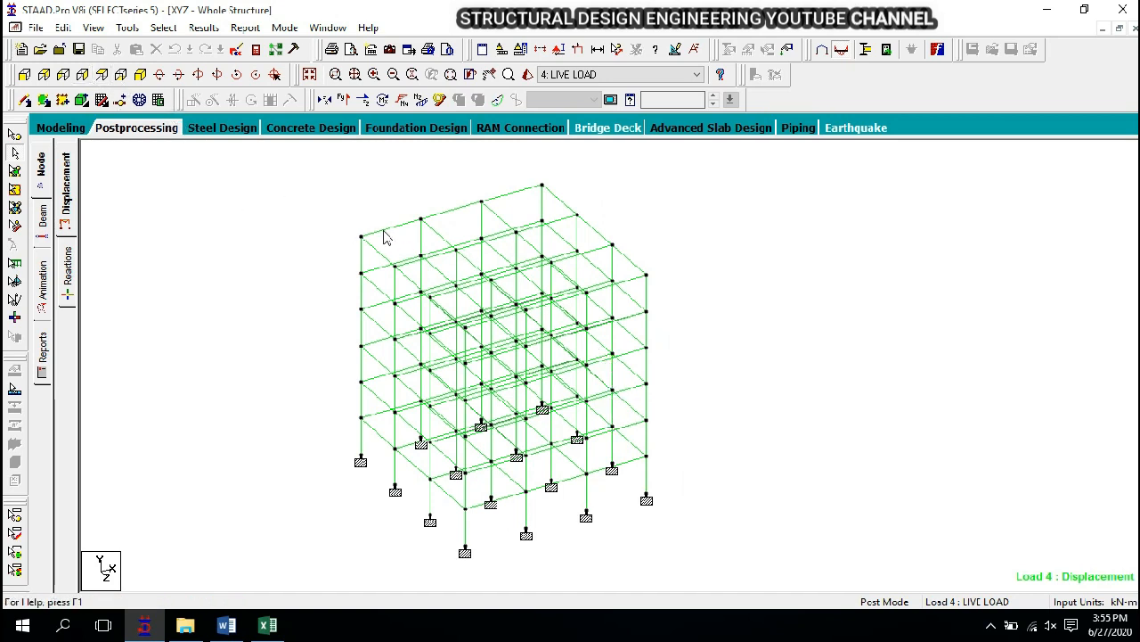
{"action": "left_click", "coordinate": [24, 74]}
{"action": "left_click_drag", "start_coordinate": [332, 298], "coordinate": [674, 359]}
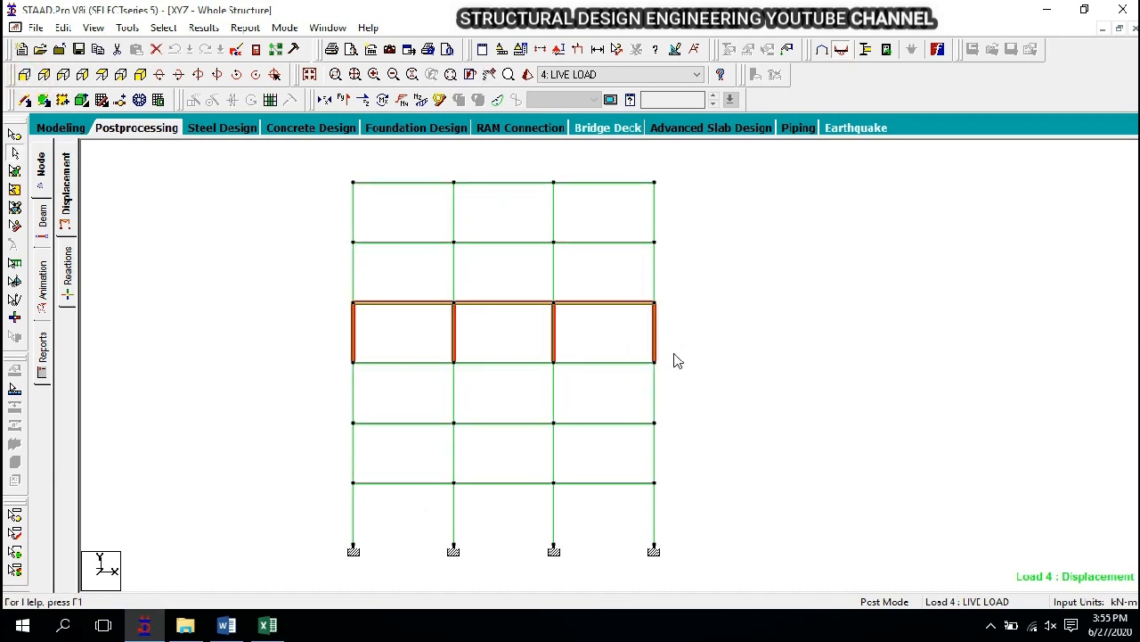
{"action": "right_click", "coordinate": [738, 193]}
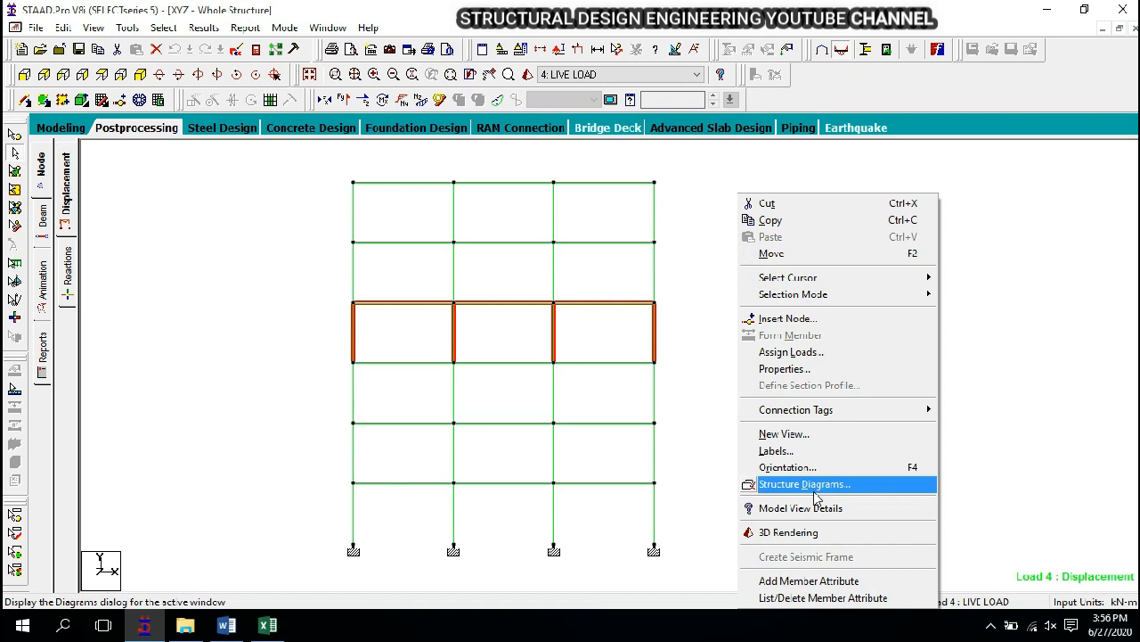
{"action": "left_click", "coordinate": [802, 434]}
{"action": "left_click", "coordinate": [675, 297]}
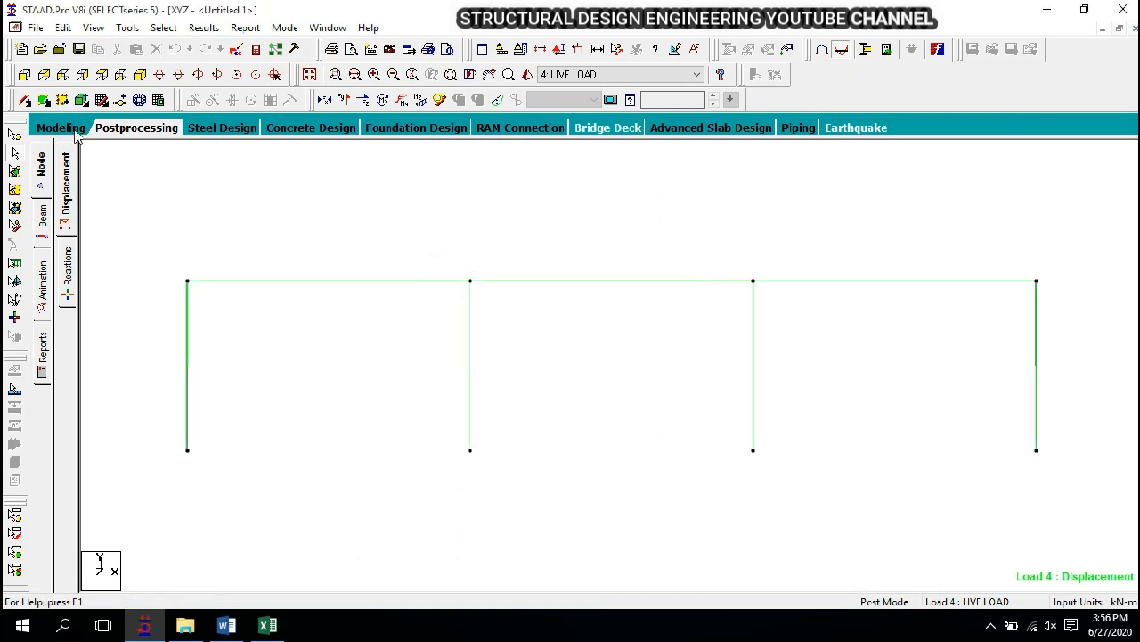
{"action": "left_click", "coordinate": [140, 74]}
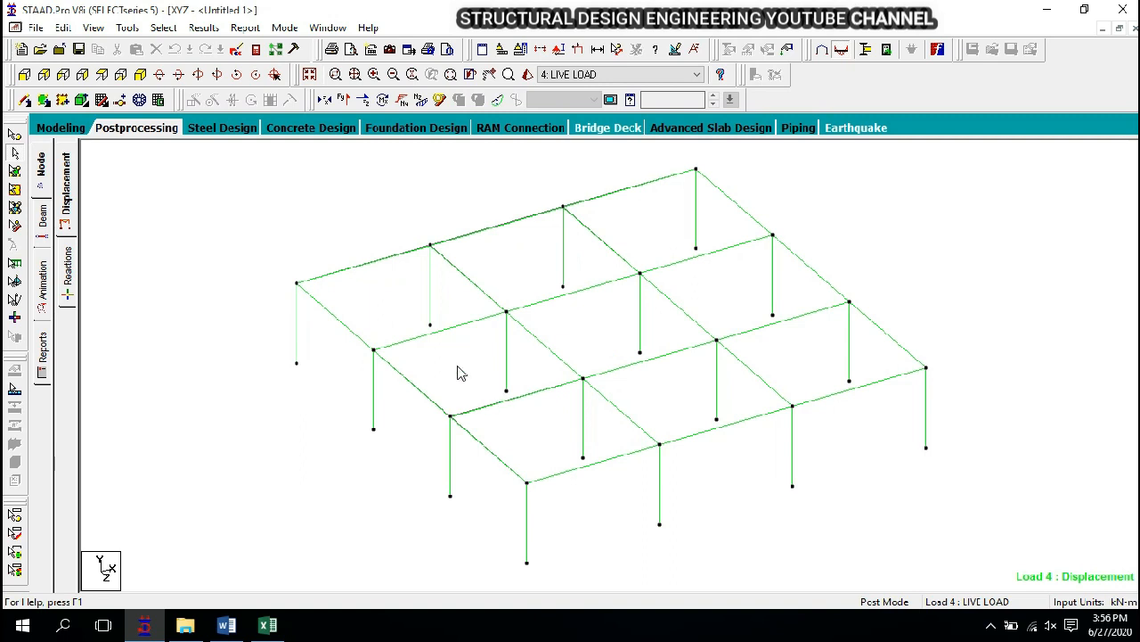
- Annotate the isolated storey's beam results with maximum bending and maximum shear values
{"action": "left_click", "coordinate": [154, 129]}
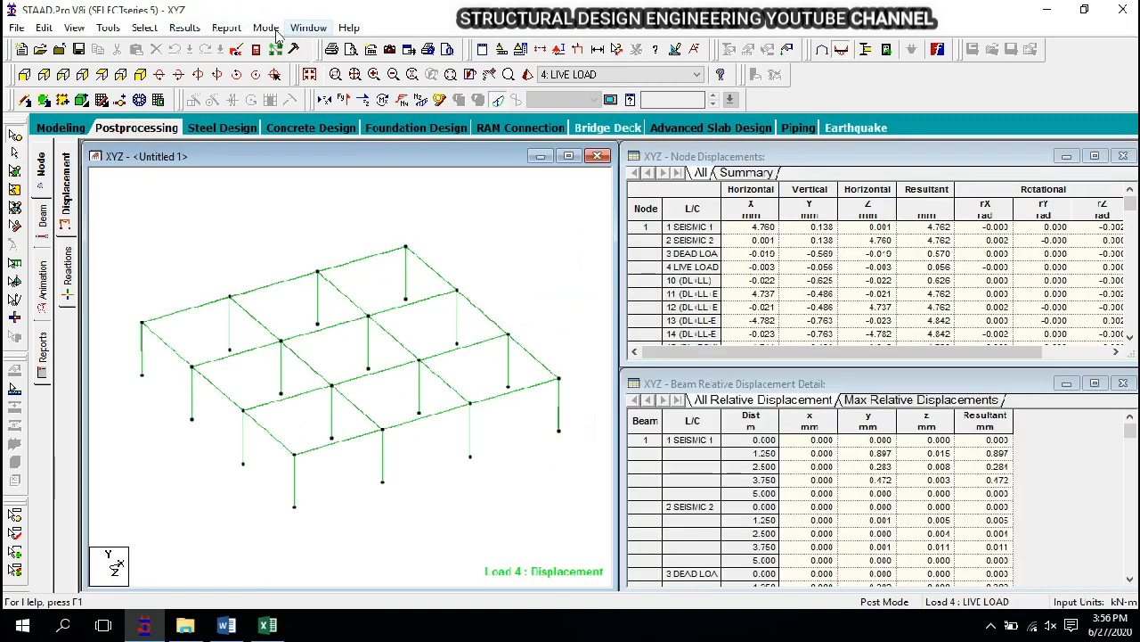
{"action": "left_click", "coordinate": [189, 28]}
{"action": "left_click", "coordinate": [254, 294]}
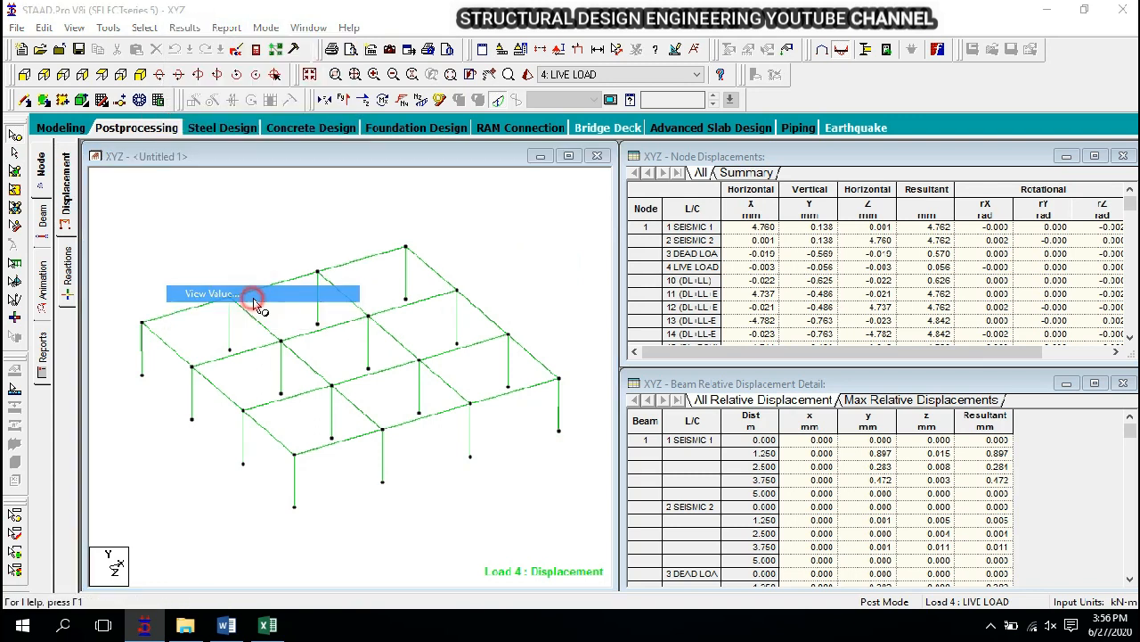
{"action": "left_click", "coordinate": [515, 183]}
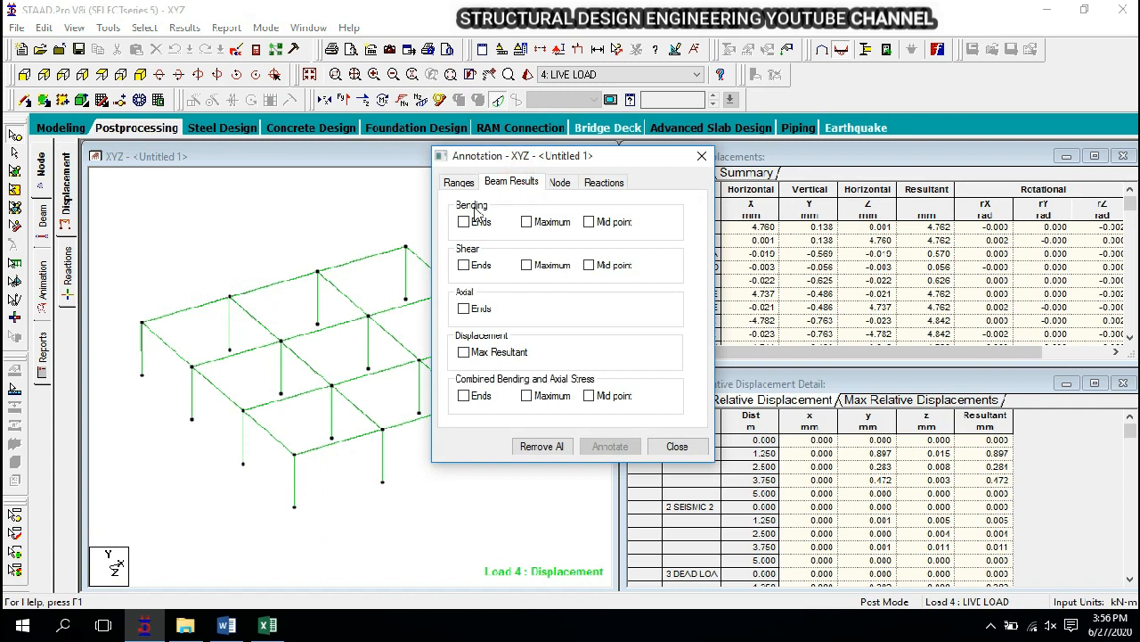
{"action": "left_click", "coordinate": [534, 223]}
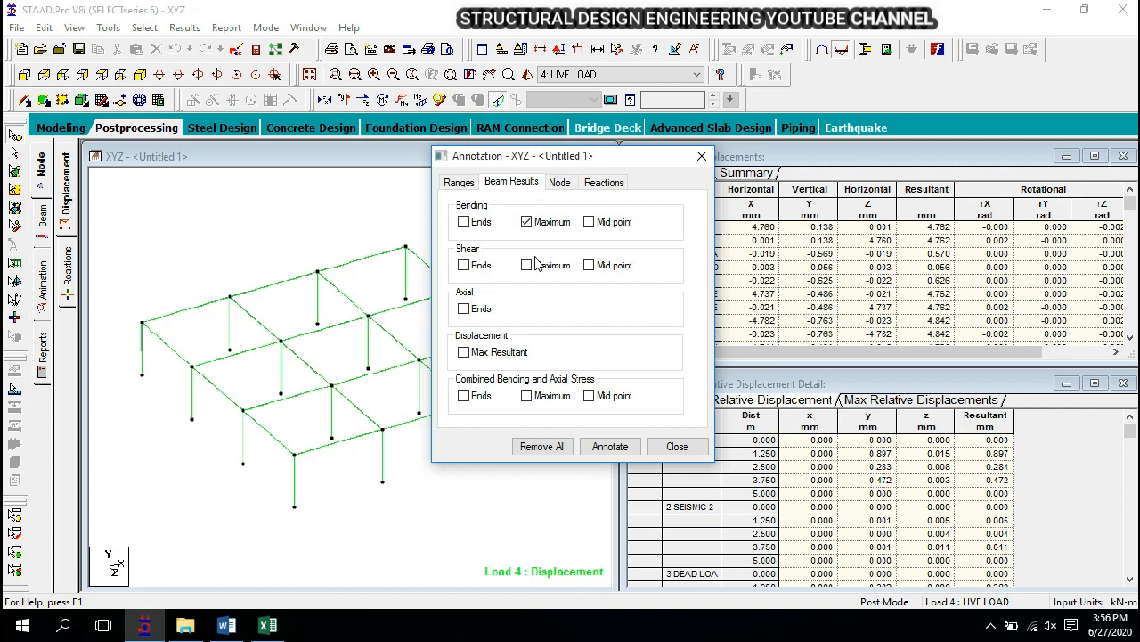
{"action": "left_click", "coordinate": [527, 265]}
{"action": "left_click", "coordinate": [610, 453]}
{"action": "left_click", "coordinate": [735, 349]}
{"action": "left_click", "coordinate": [727, 351]}
{"action": "left_click", "coordinate": [677, 446]}
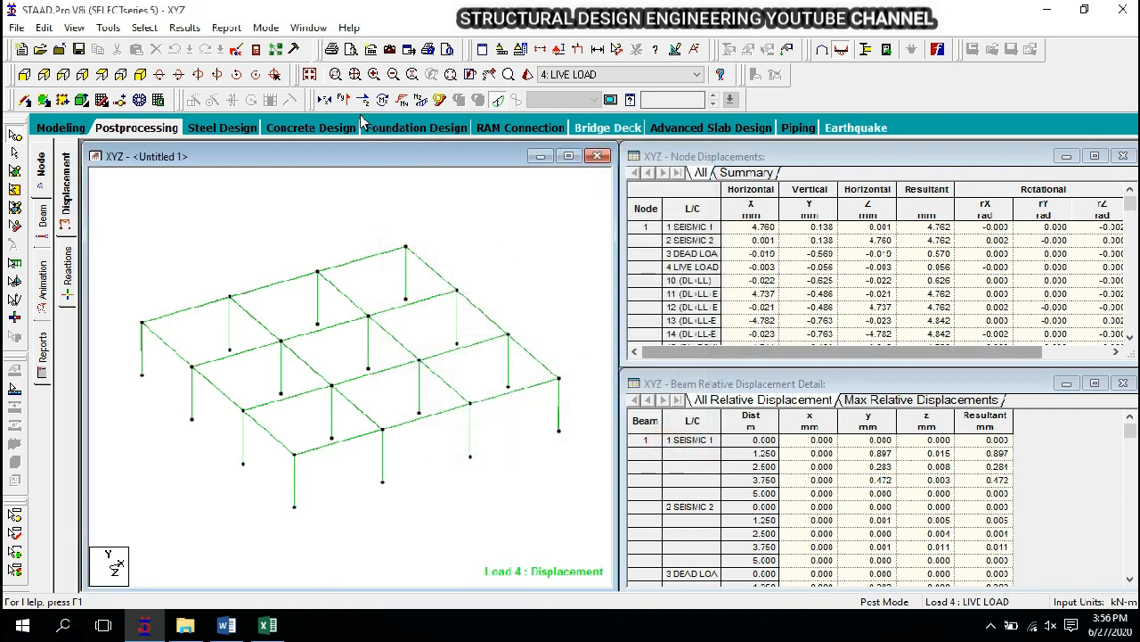
- Display the Shear Y diagram on the isolated storey and enlarge its diagram scale
{"action": "left_click", "coordinate": [350, 104]}
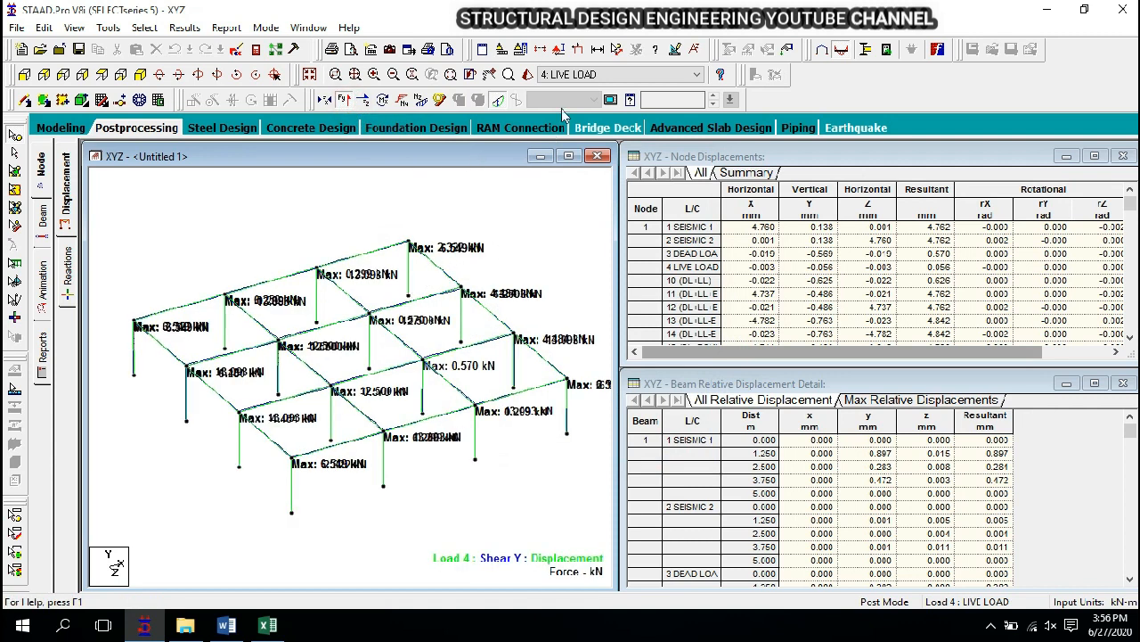
{"action": "left_click", "coordinate": [579, 49]}
{"action": "left_click", "coordinate": [657, 350]}
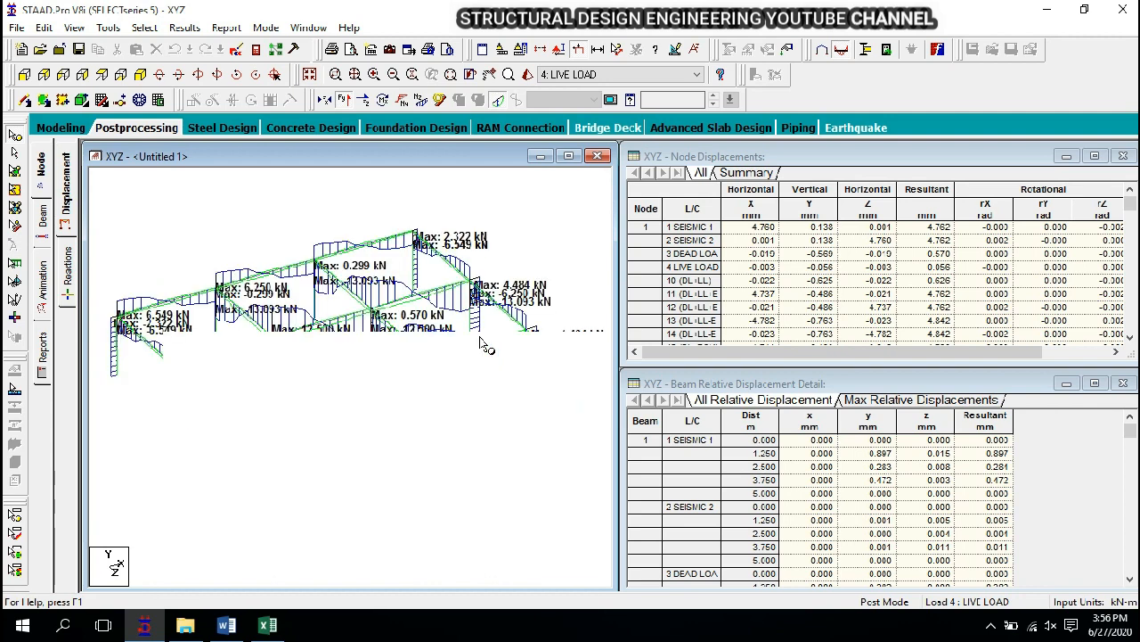
- Examine the LIVE LOAD Shear Y diagrams and maximum values across all beams and columns of the isolated storey in an enlarged view
{"action": "left_click", "coordinate": [569, 156]}
{"action": "scroll", "coordinate": [574, 265], "scroll_direction": "up", "scroll_amount": 3}
{"action": "middle_click_drag", "start_coordinate": [574, 265], "coordinate": [606, 356]}
{"action": "scroll", "coordinate": [570, 303], "scroll_direction": "up", "scroll_amount": 4}
{"action": "middle_click_drag", "start_coordinate": [570, 303], "coordinate": [620, 339]}
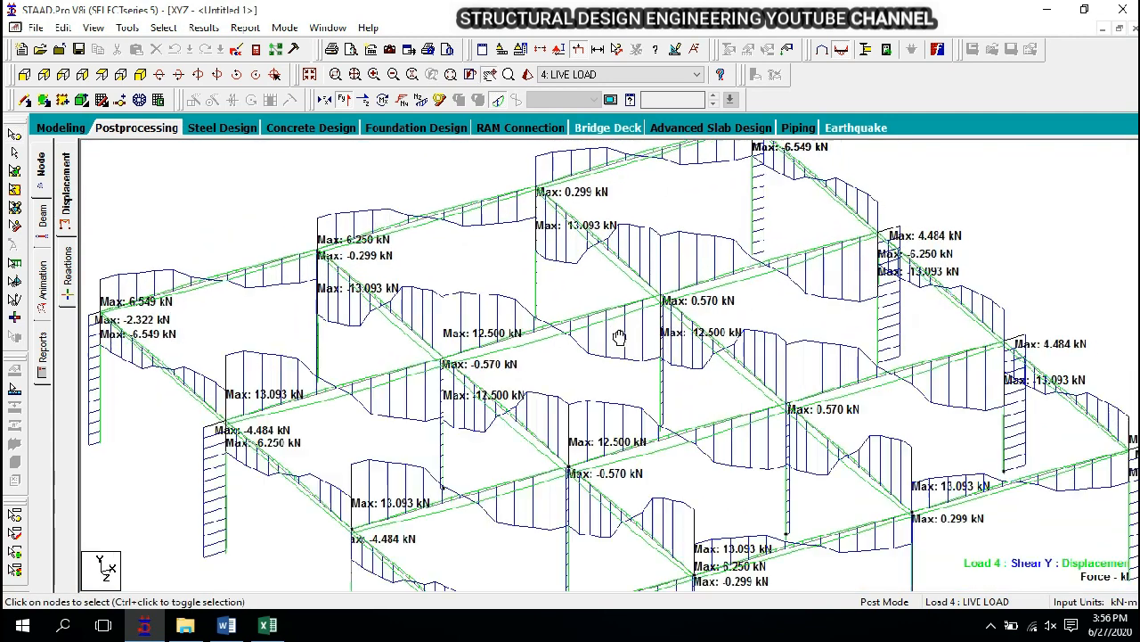
{"action": "middle_click_drag", "start_coordinate": [172, 301], "coordinate": [261, 263]}
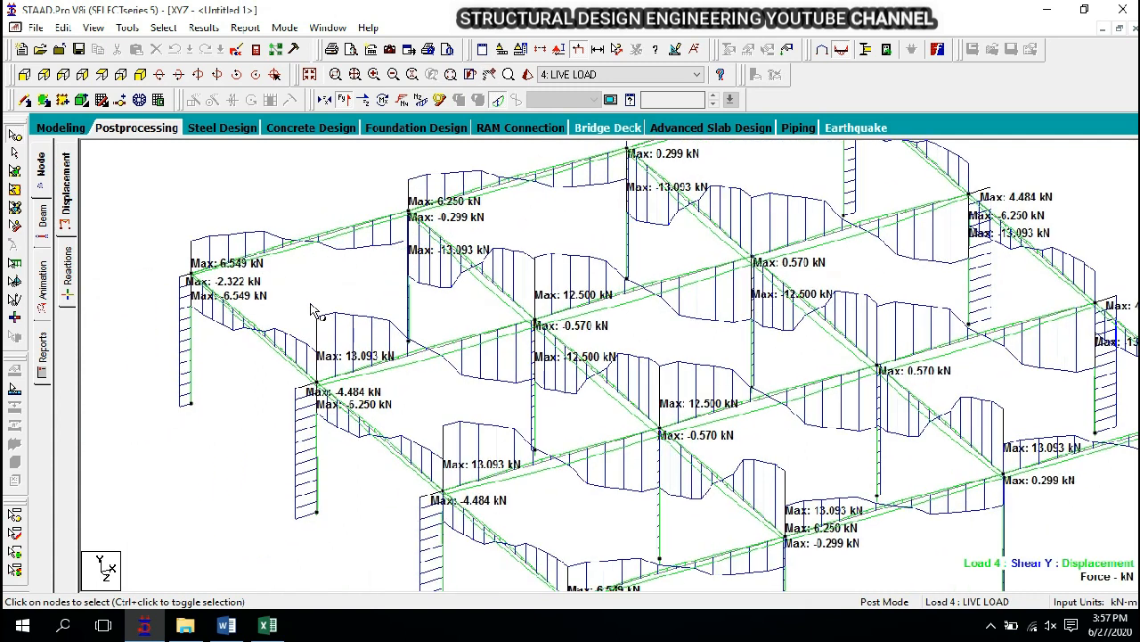
{"action": "middle_click_drag", "start_coordinate": [314, 310], "coordinate": [297, 224]}
{"action": "middle_click_drag", "start_coordinate": [287, 378], "coordinate": [363, 407]}
{"action": "scroll", "coordinate": [486, 477], "scroll_direction": "down", "scroll_amount": 1}
{"action": "middle_click_drag", "start_coordinate": [485, 476], "coordinate": [435, 415]}
{"action": "middle_click_drag", "start_coordinate": [702, 402], "coordinate": [670, 544]}
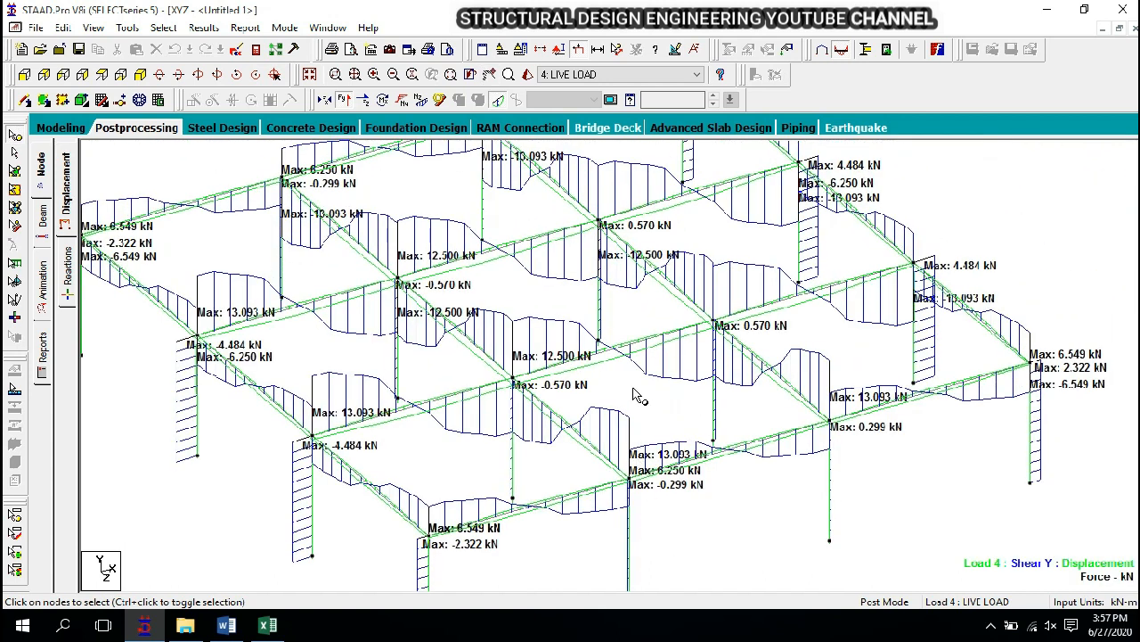
{"action": "middle_click_drag", "start_coordinate": [636, 396], "coordinate": [622, 401]}
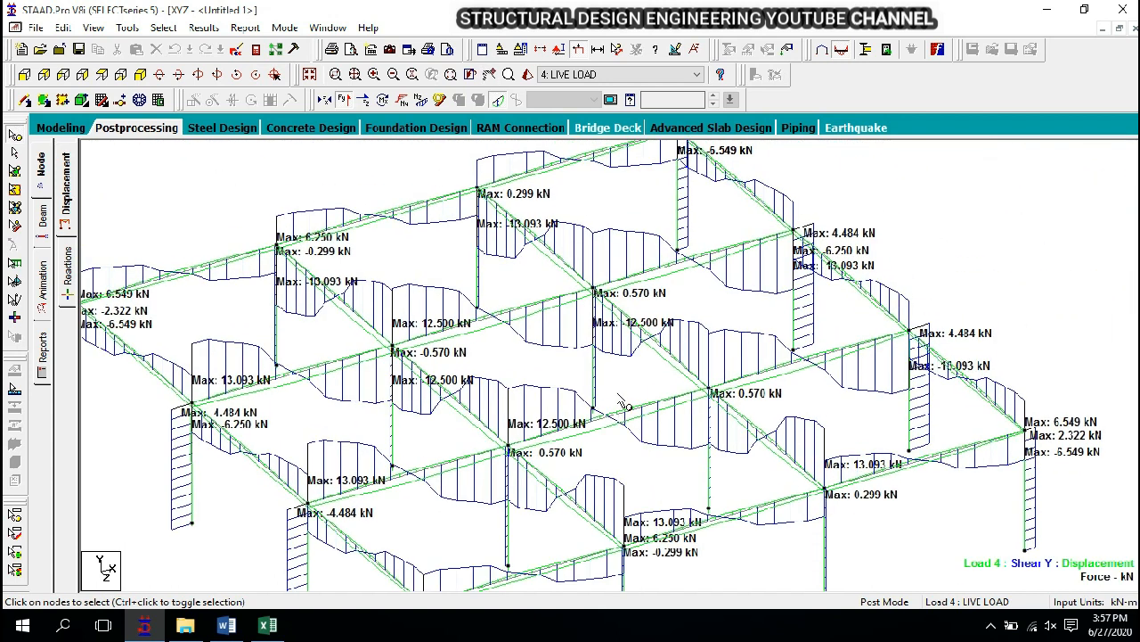
- Isolate the rear interior X-direction frame line from the plan in a new view and show it from the front
{"action": "left_click", "coordinate": [101, 74]}
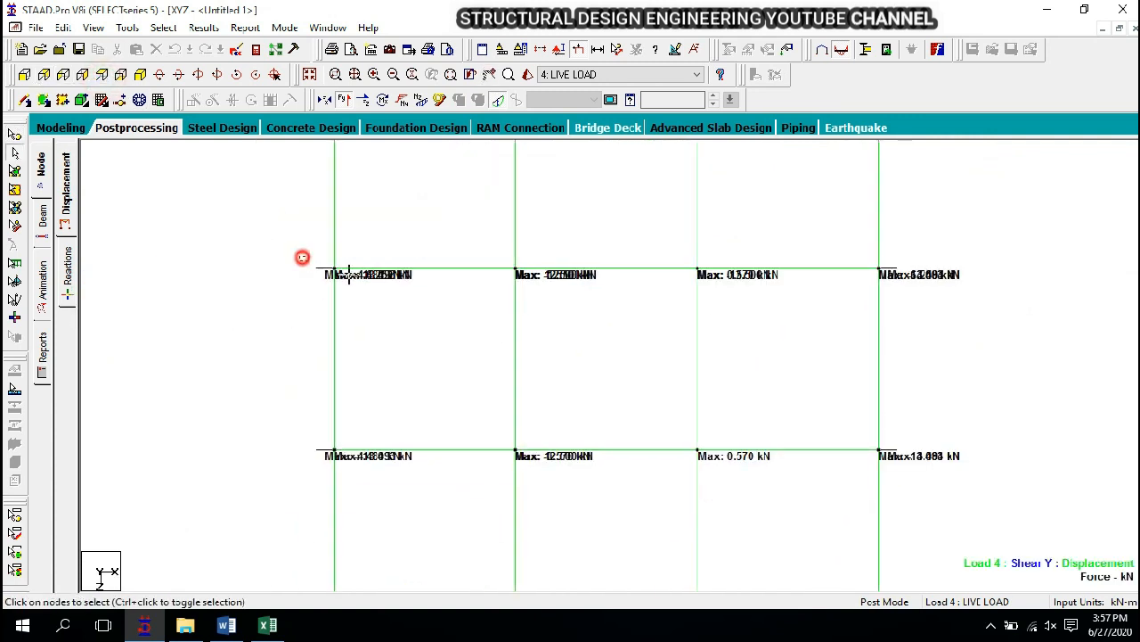
{"action": "right_click", "coordinate": [975, 279]}
{"action": "left_click", "coordinate": [971, 436]}
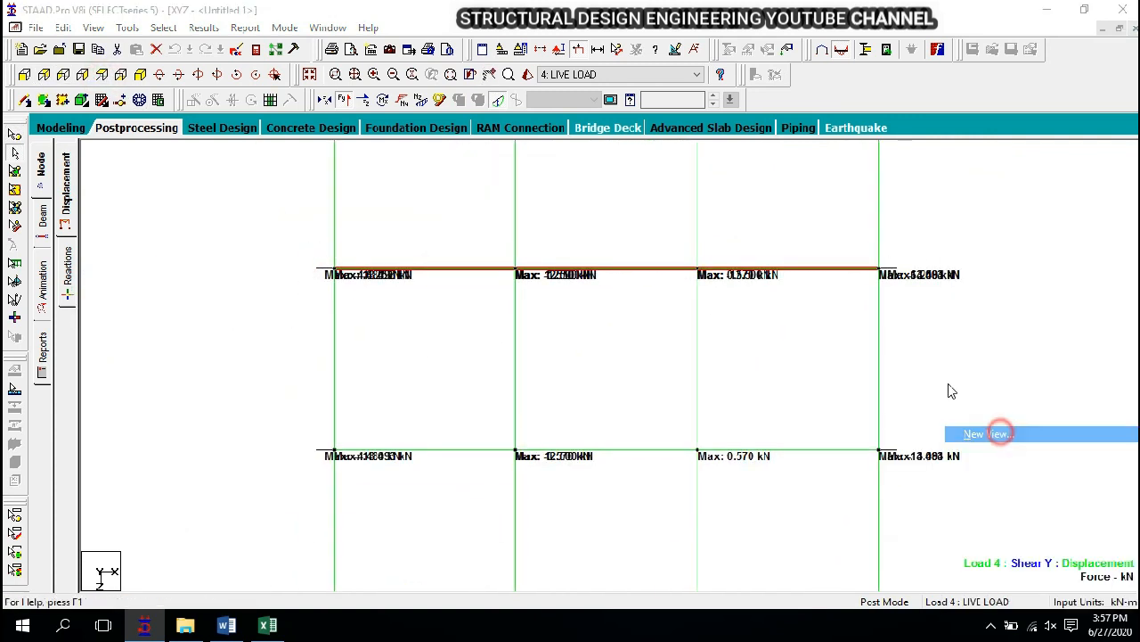
{"action": "left_click", "coordinate": [691, 297]}
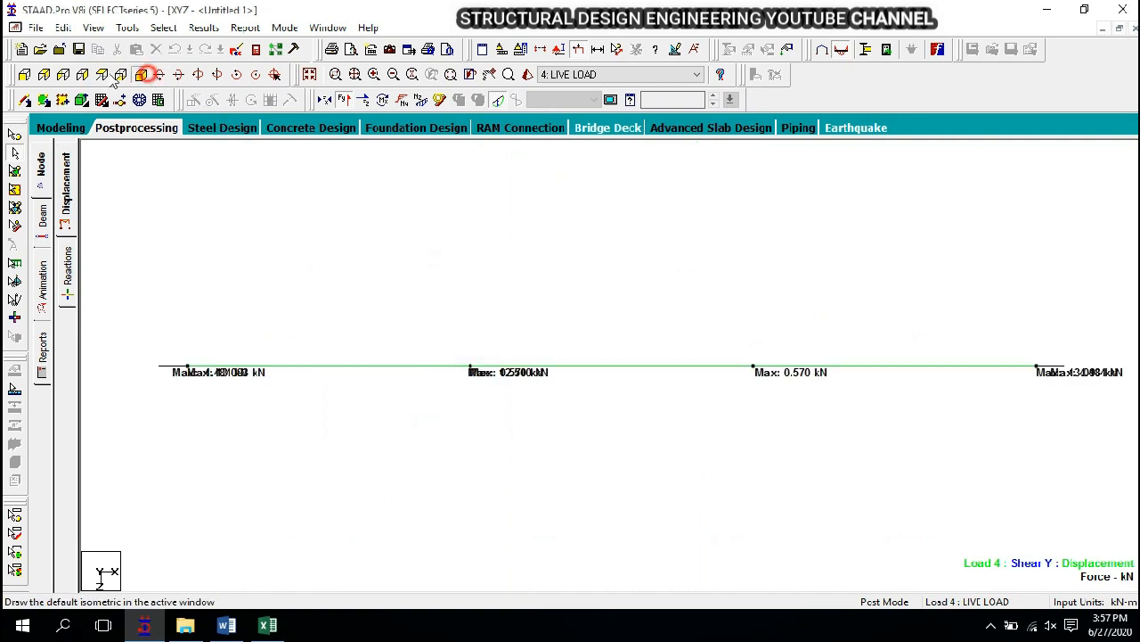
{"action": "left_click", "coordinate": [140, 74]}
{"action": "left_click", "coordinate": [24, 74]}
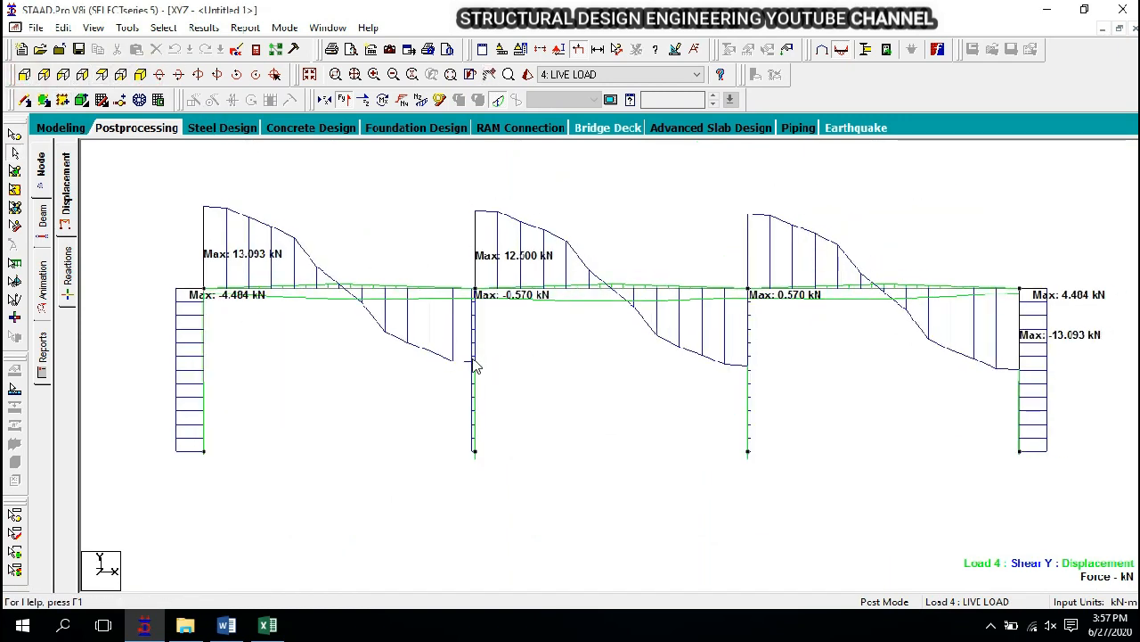
- Examine the isolated frame's LIVE LOAD shear in front and isometric views, selecting its second column from the negative X end
{"action": "left_click", "coordinate": [203, 307]}
{"action": "left_click", "coordinate": [474, 345]}
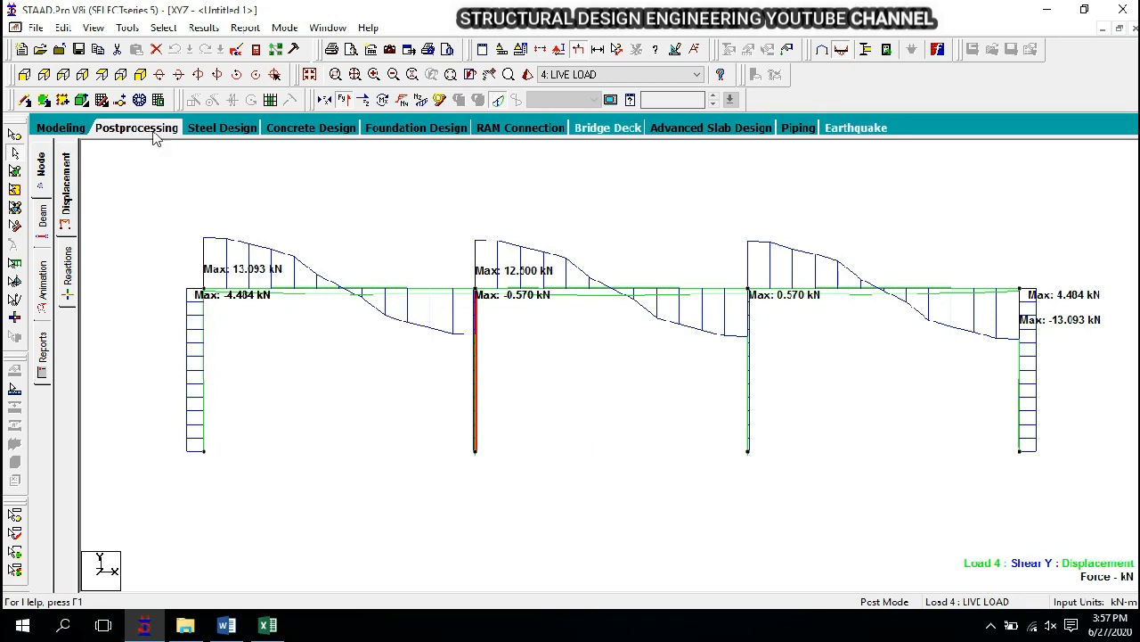
{"action": "left_click", "coordinate": [140, 74]}
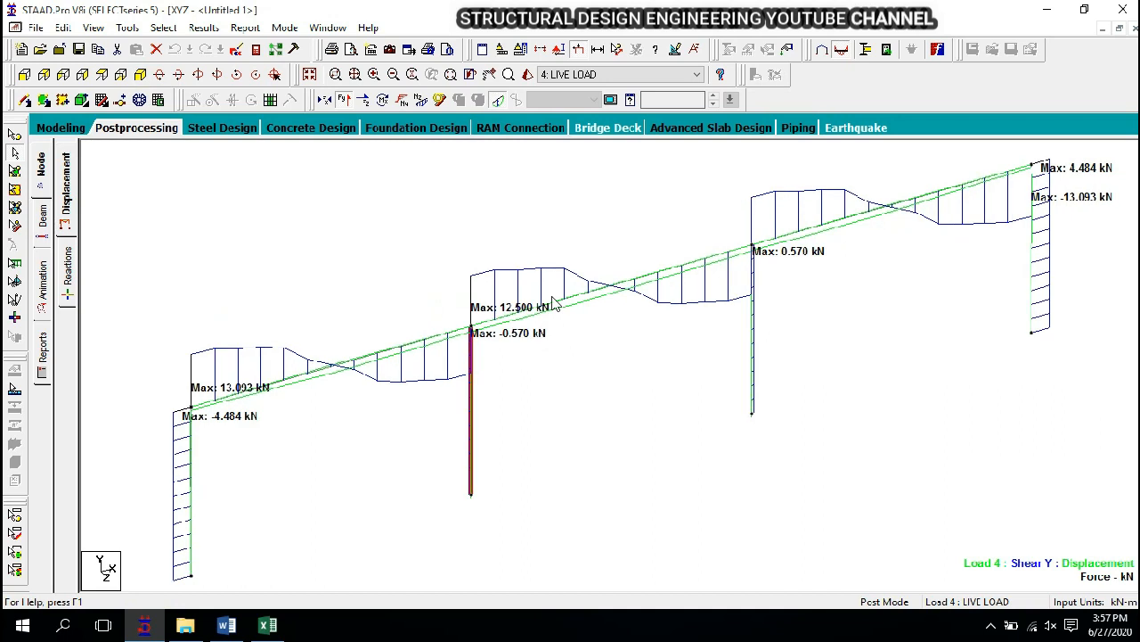
{"action": "middle_click_drag", "start_coordinate": [817, 265], "coordinate": [819, 269]}
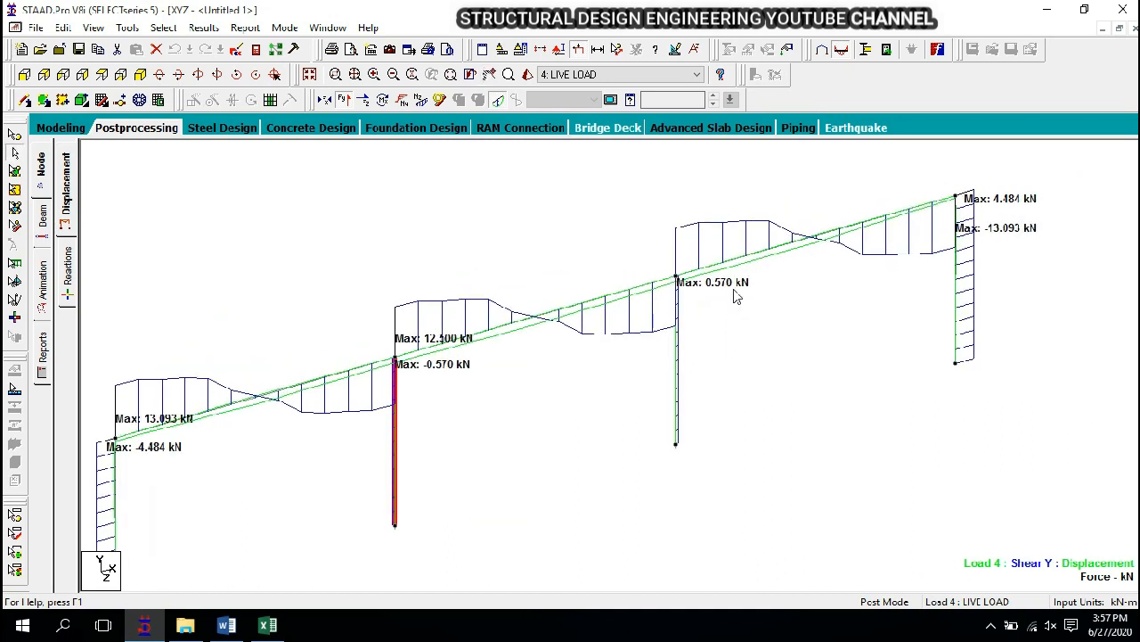
{"action": "scroll", "coordinate": [413, 440], "scroll_direction": "down", "scroll_amount": 1}
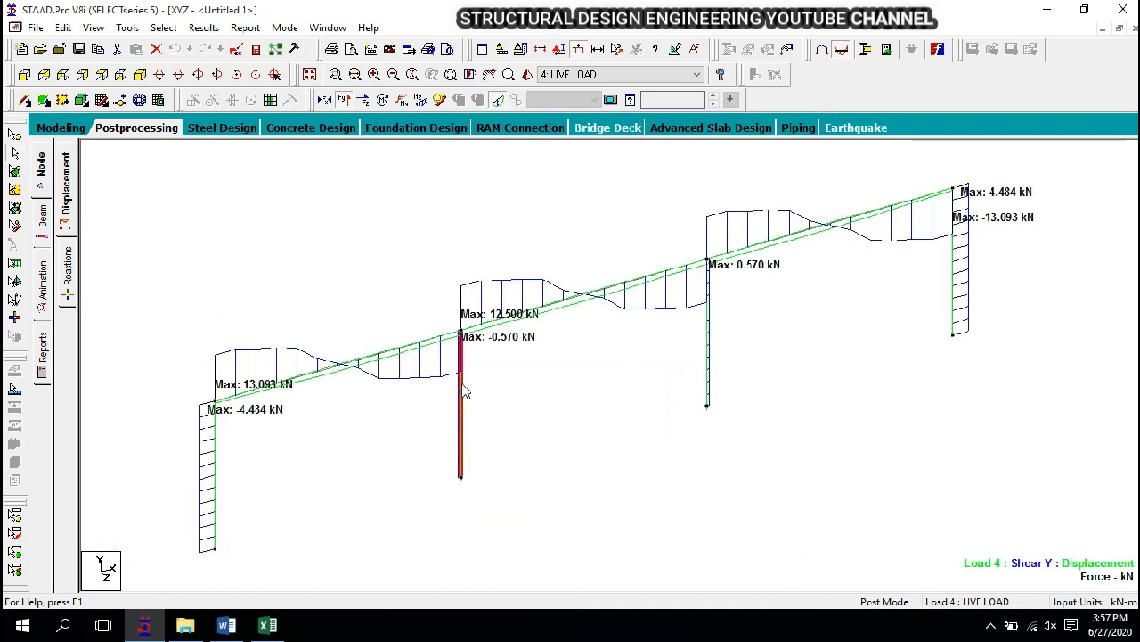
{"action": "left_click", "coordinate": [462, 357]}
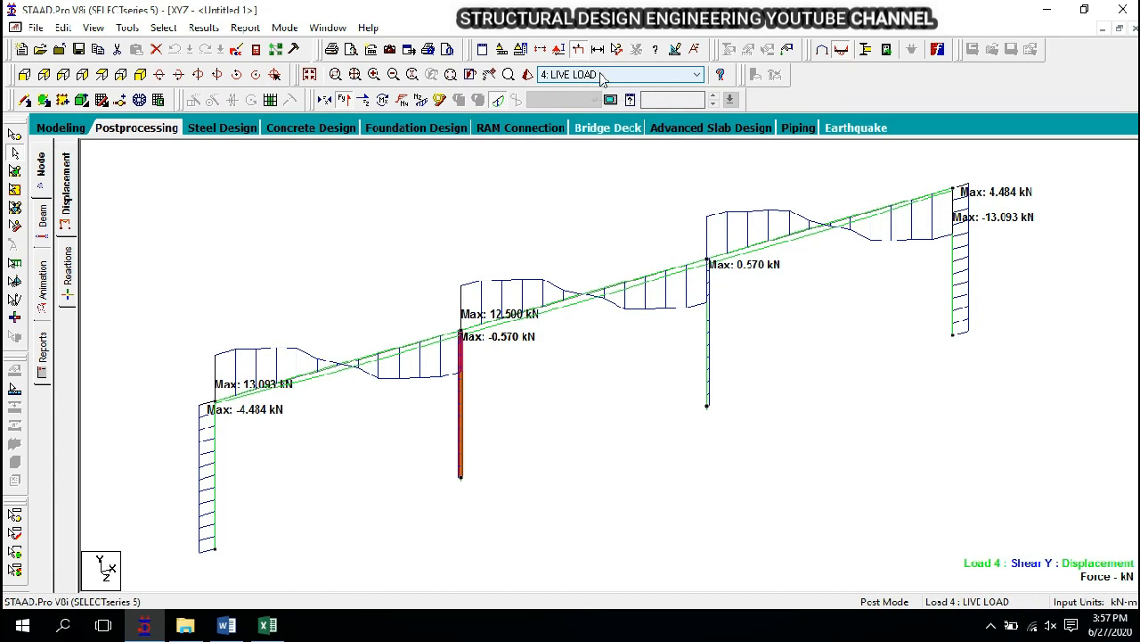
- Switch the load case to Envelope and examine the Shear Y envelope along the isolated frame's beams and columns
{"action": "left_click", "coordinate": [601, 76]}
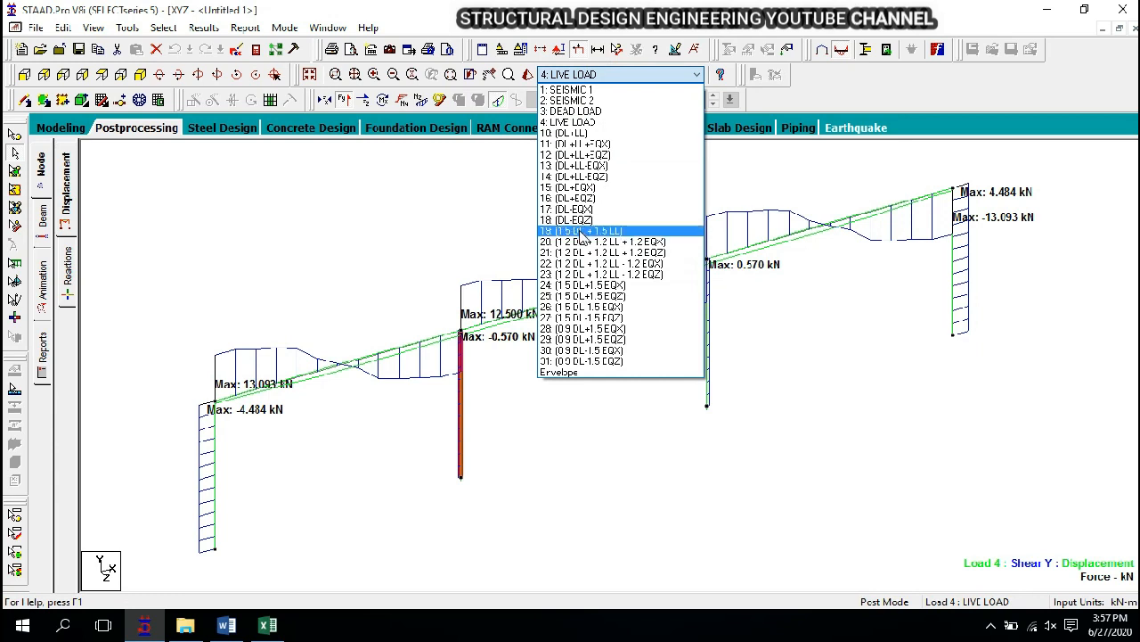
{"action": "left_click", "coordinate": [559, 372]}
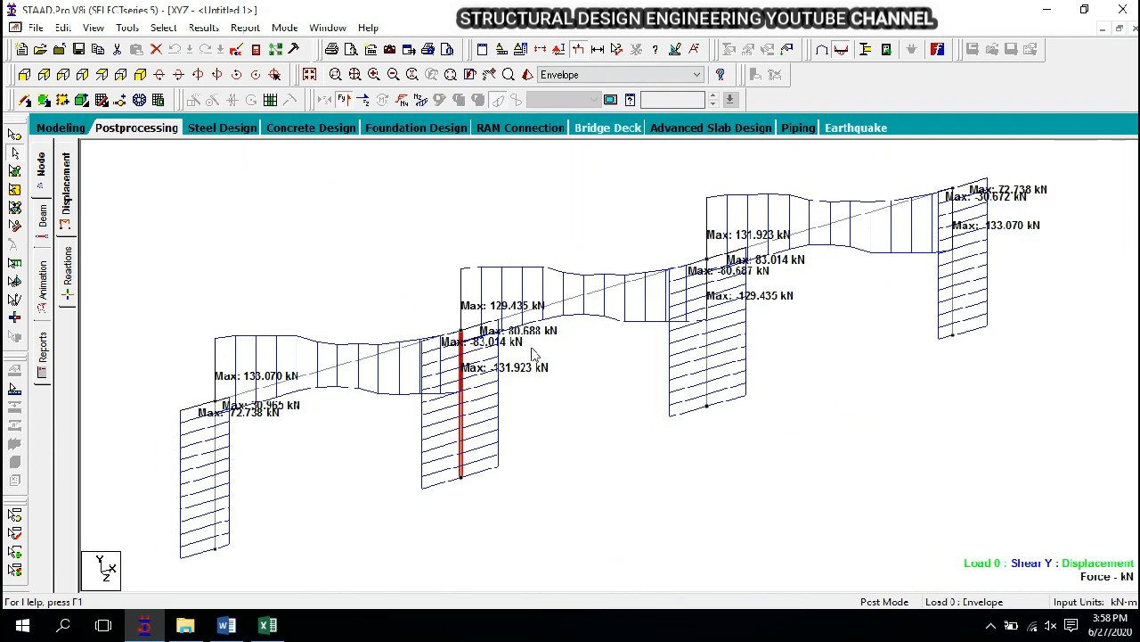
{"action": "scroll", "coordinate": [541, 368], "scroll_direction": "up", "scroll_amount": 2}
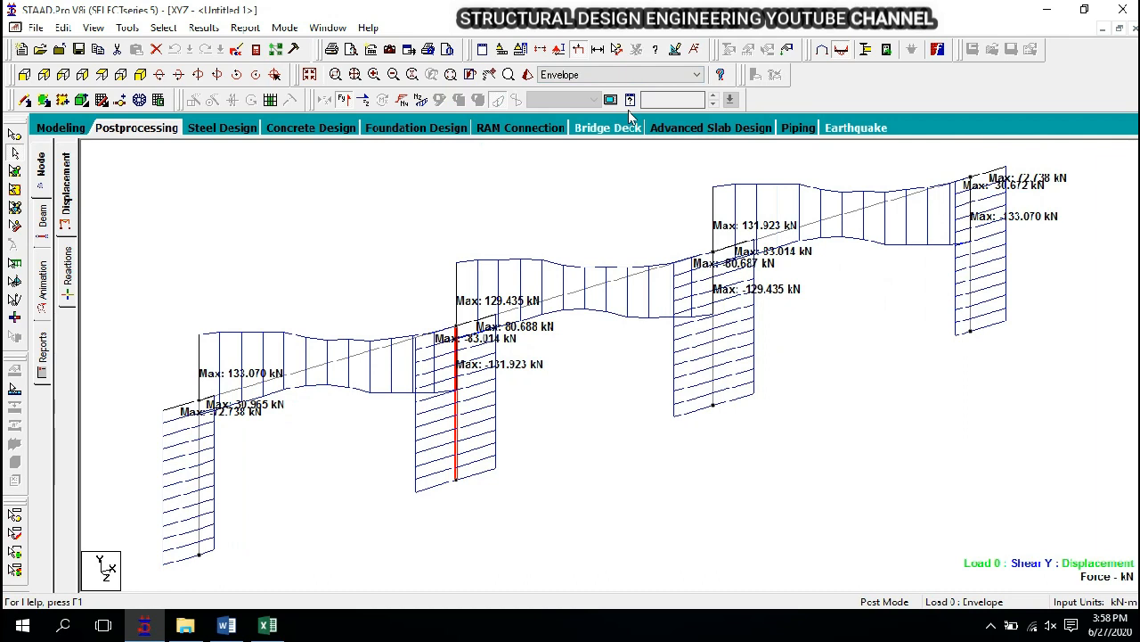
{"action": "left_click", "coordinate": [301, 374]}
{"action": "left_click", "coordinate": [284, 330]}
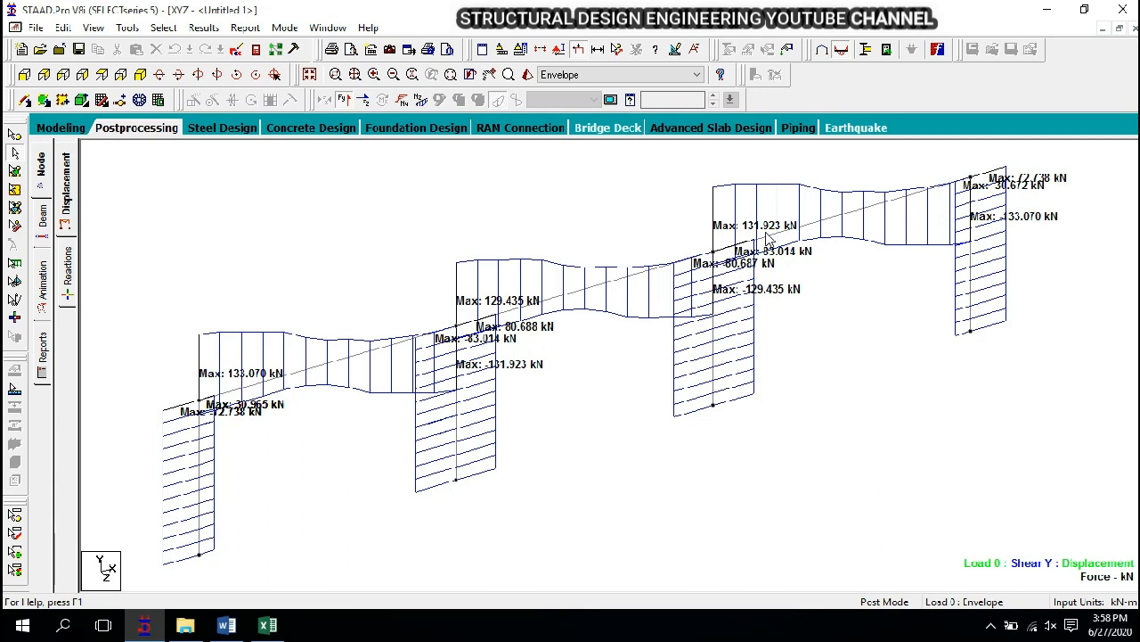
{"action": "scroll", "coordinate": [1024, 197], "scroll_direction": "up", "scroll_amount": 2}
{"action": "middle_click_drag", "start_coordinate": [1130, 182], "coordinate": [1038, 217]}
{"action": "scroll", "coordinate": [704, 343], "scroll_direction": "down", "scroll_amount": 2}
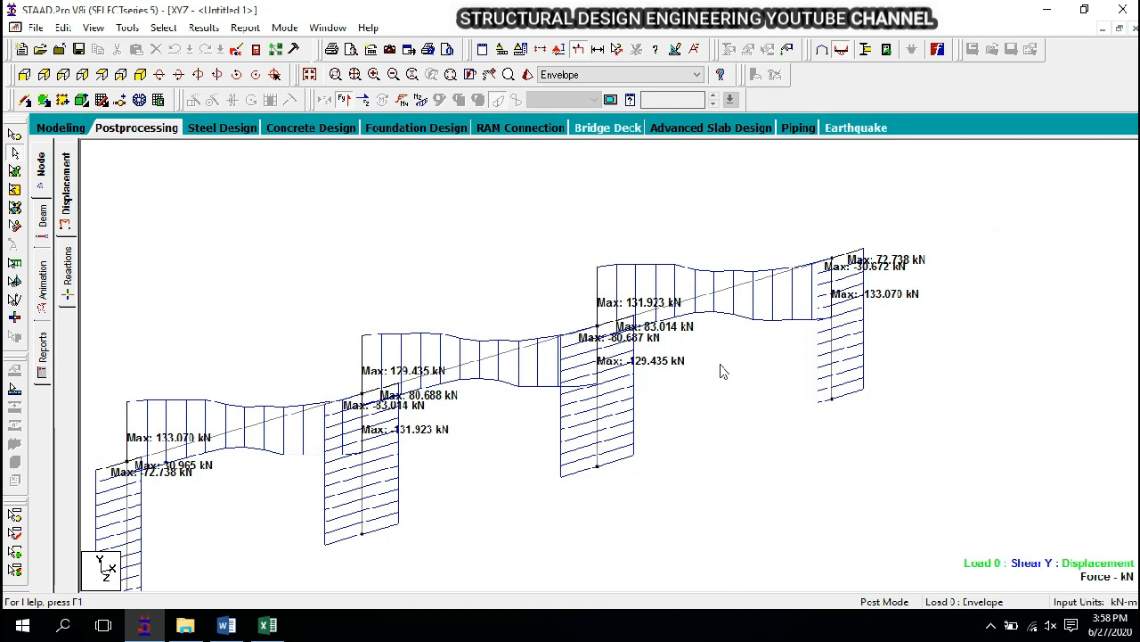
- Replace the Shear Y diagrams on the isolated frame with the Bending Z envelope, checking the beam result annotation options on the way
{"action": "left_click", "coordinate": [344, 99]}
{"action": "left_click", "coordinate": [206, 28]}
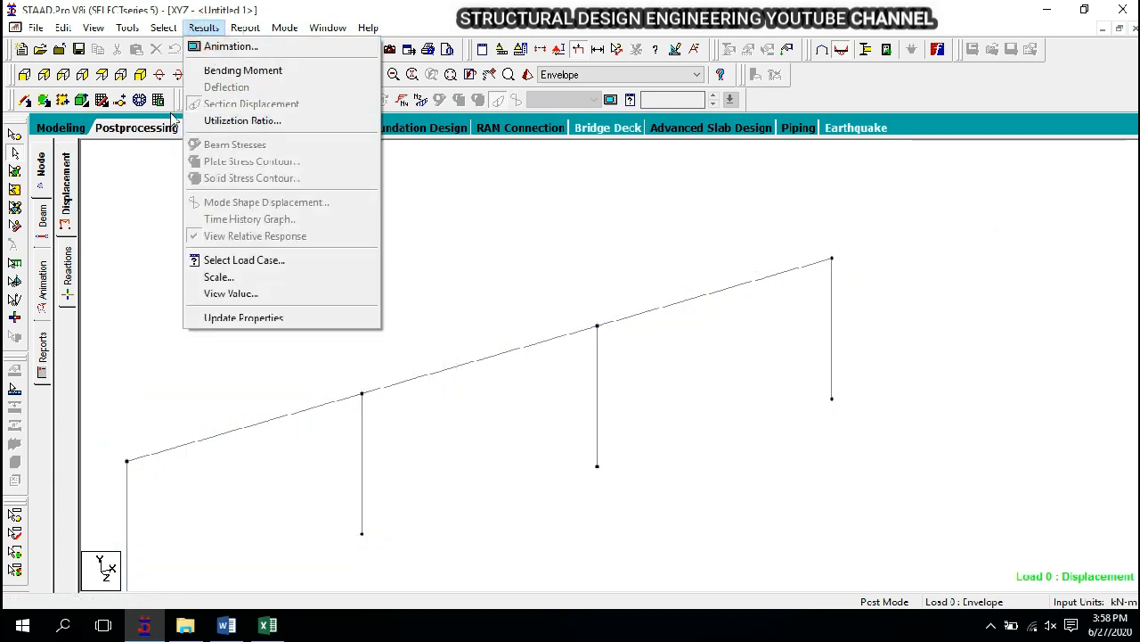
{"action": "left_click", "coordinate": [260, 293]}
{"action": "left_click", "coordinate": [513, 181]}
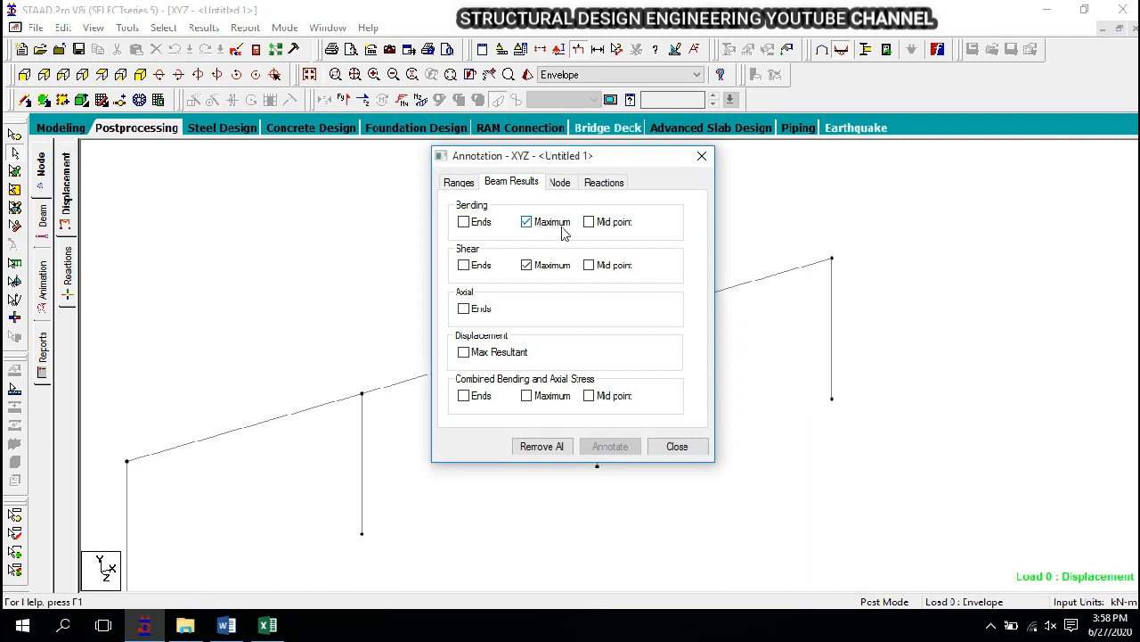
{"action": "left_click", "coordinate": [701, 155]}
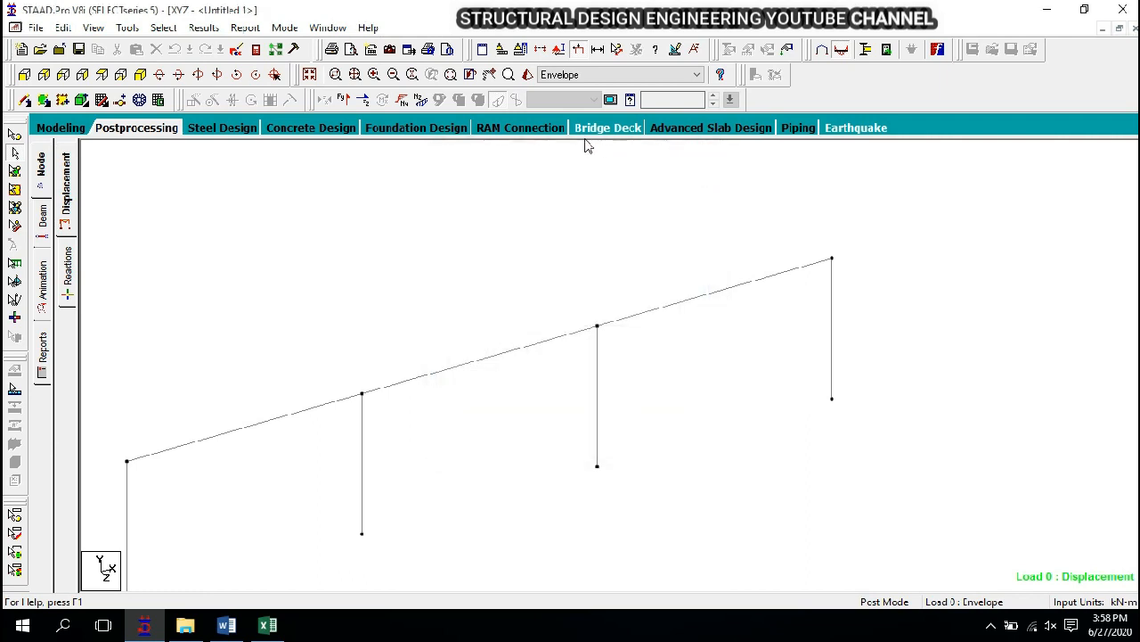
{"action": "left_click", "coordinate": [419, 100]}
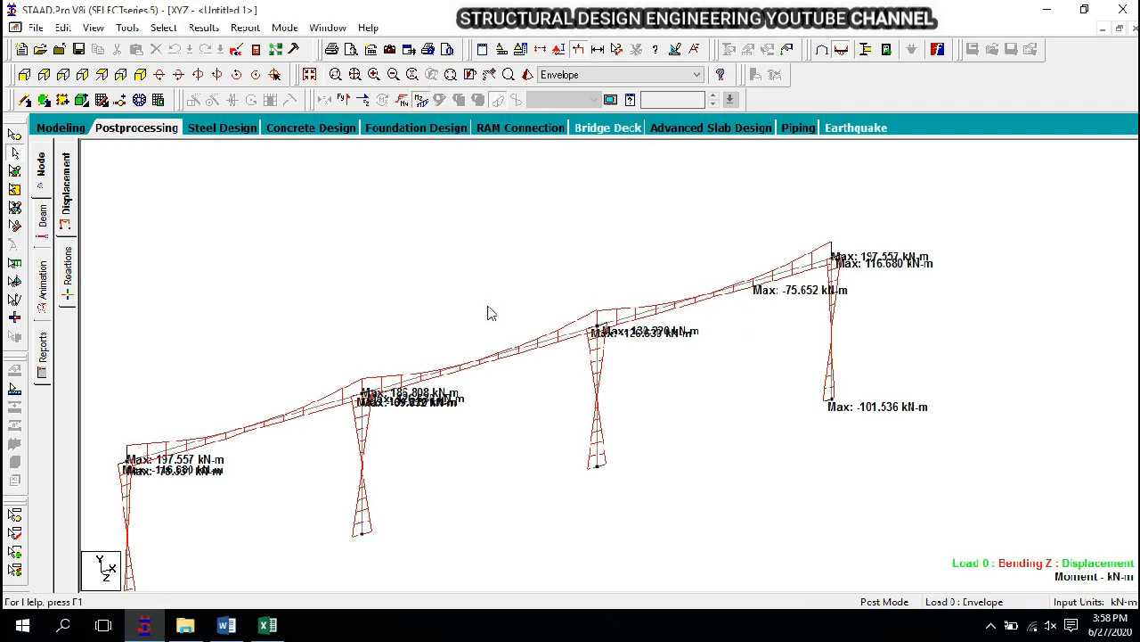
{"action": "middle_click_drag", "start_coordinate": [495, 300], "coordinate": [568, 276]}
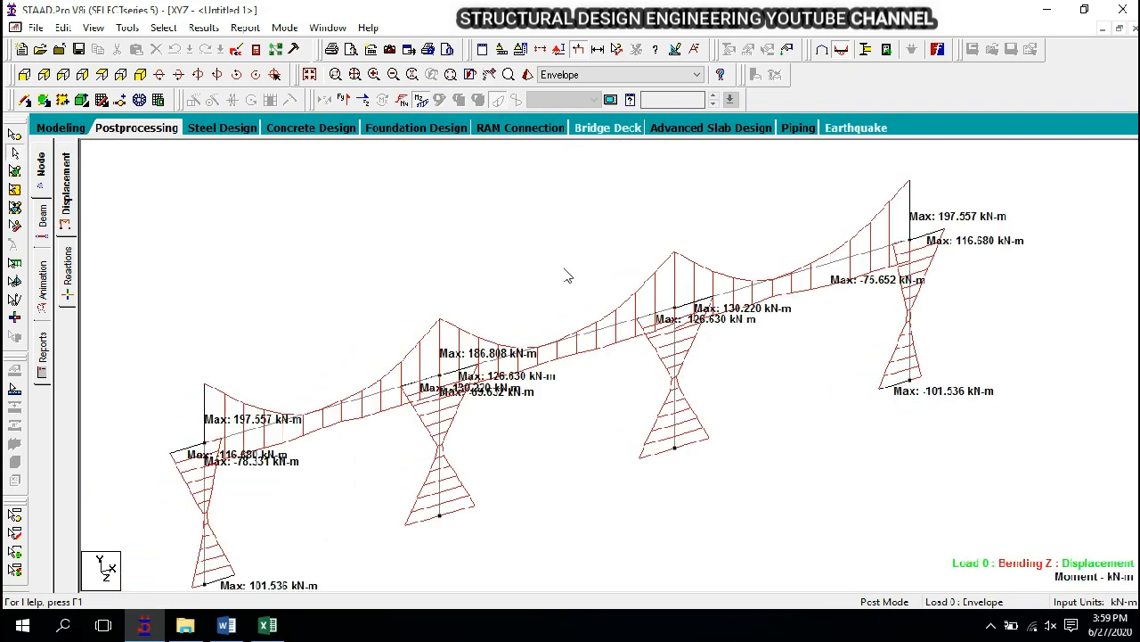
- Keep Envelope as the load case and examine the Bending Z diagrams and maximum moments along the isolated frame's beams and columns
{"action": "left_click", "coordinate": [575, 76]}
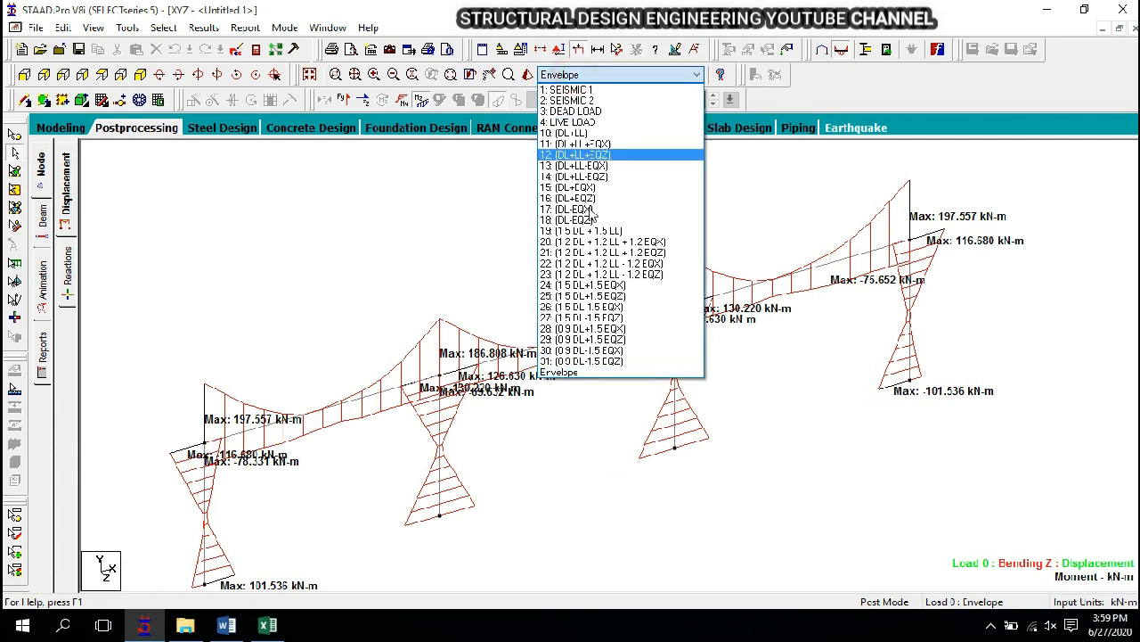
{"action": "left_click", "coordinate": [624, 373]}
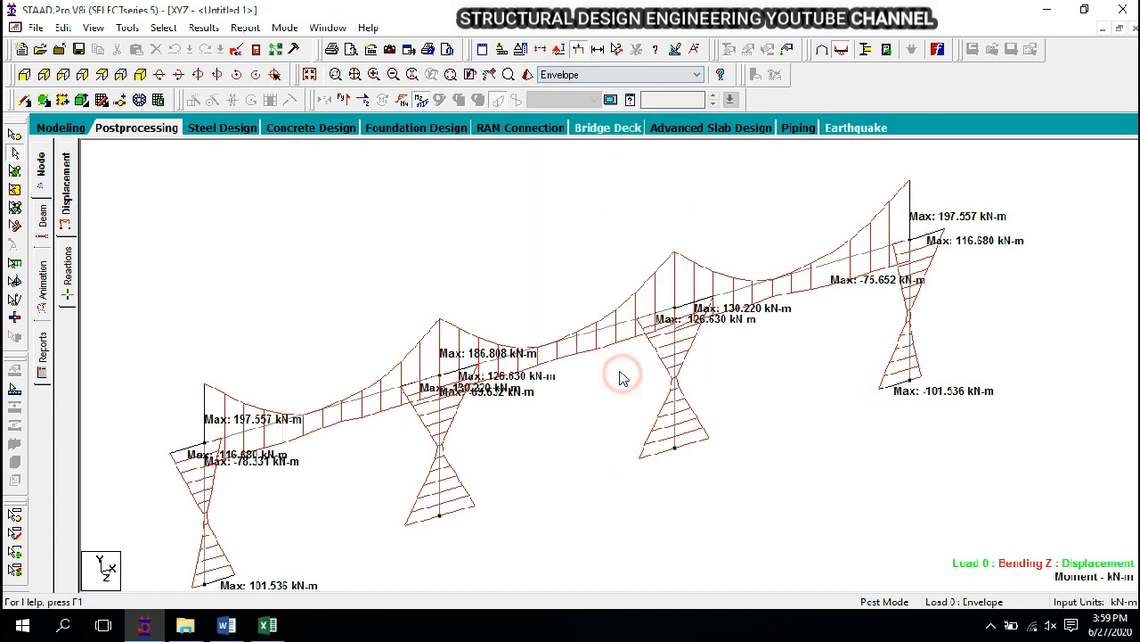
{"action": "scroll", "coordinate": [256, 477], "scroll_direction": "up", "scroll_amount": 1}
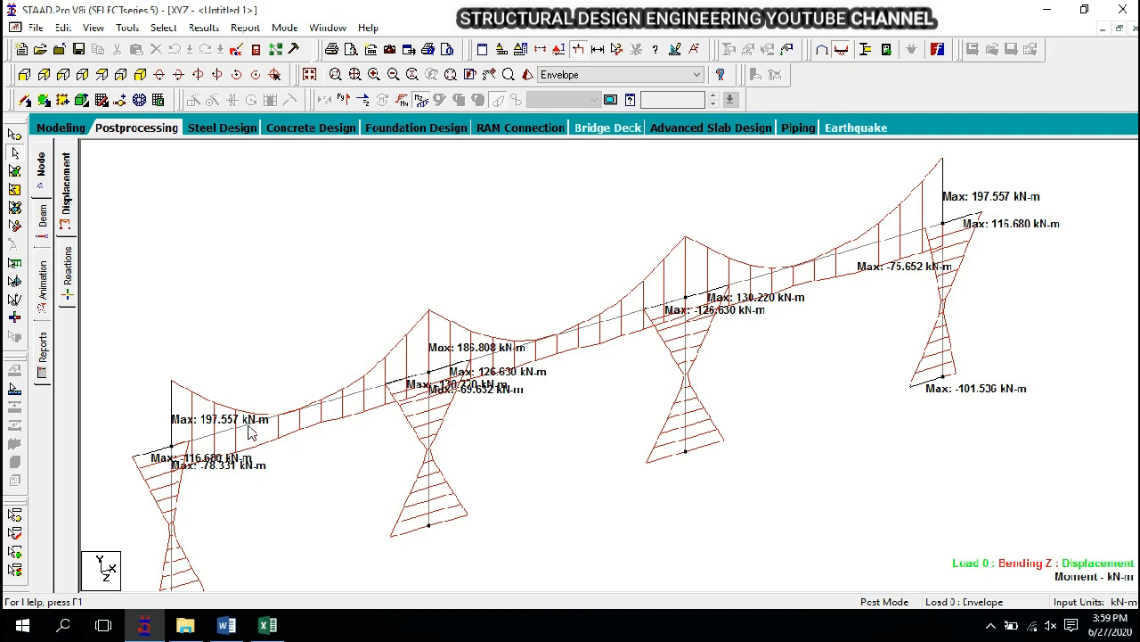
{"action": "middle_click_drag", "start_coordinate": [251, 434], "coordinate": [257, 404]}
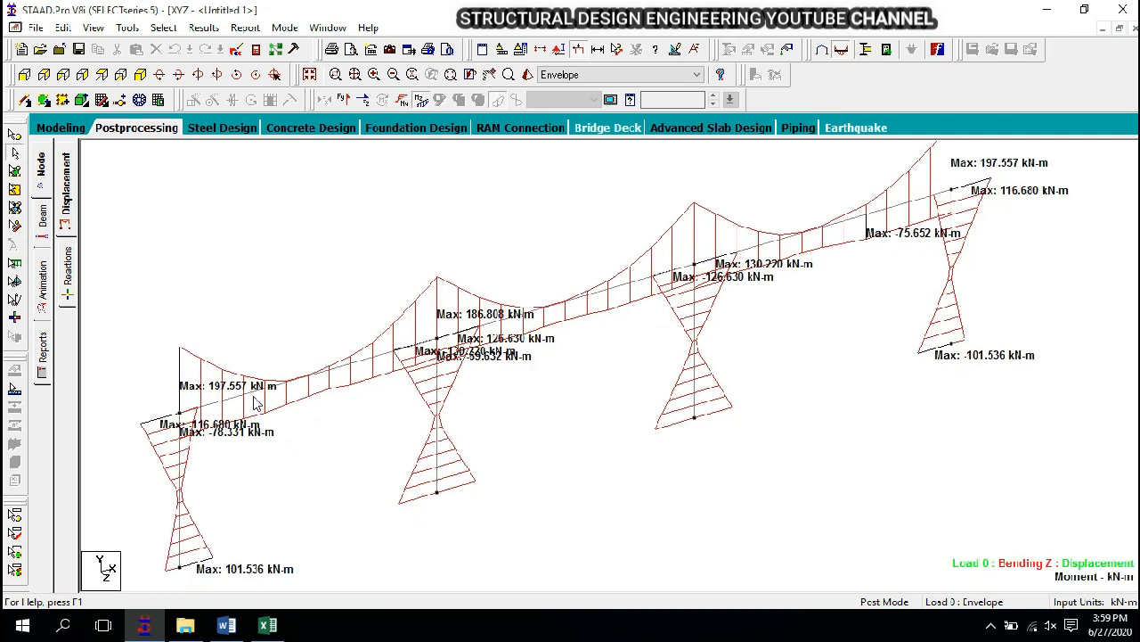
{"action": "mouse_move", "coordinate": [256, 404]}
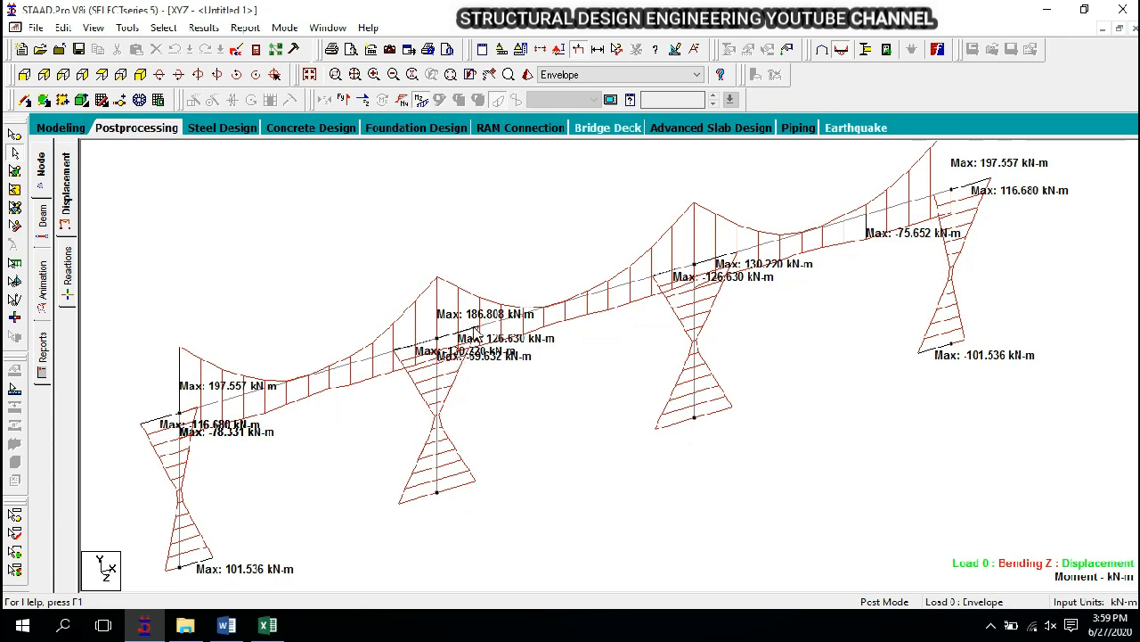
{"action": "mouse_move", "coordinate": [505, 332]}
{"action": "middle_click_drag", "start_coordinate": [798, 301], "coordinate": [634, 374]}
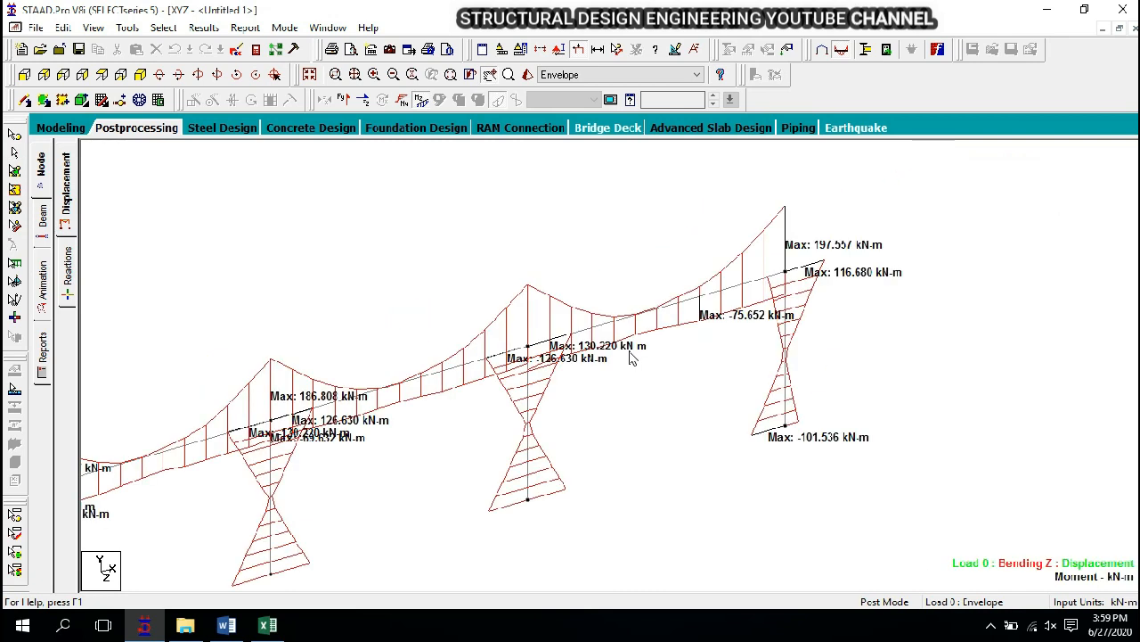
{"action": "middle_click_drag", "start_coordinate": [388, 480], "coordinate": [935, 321]}
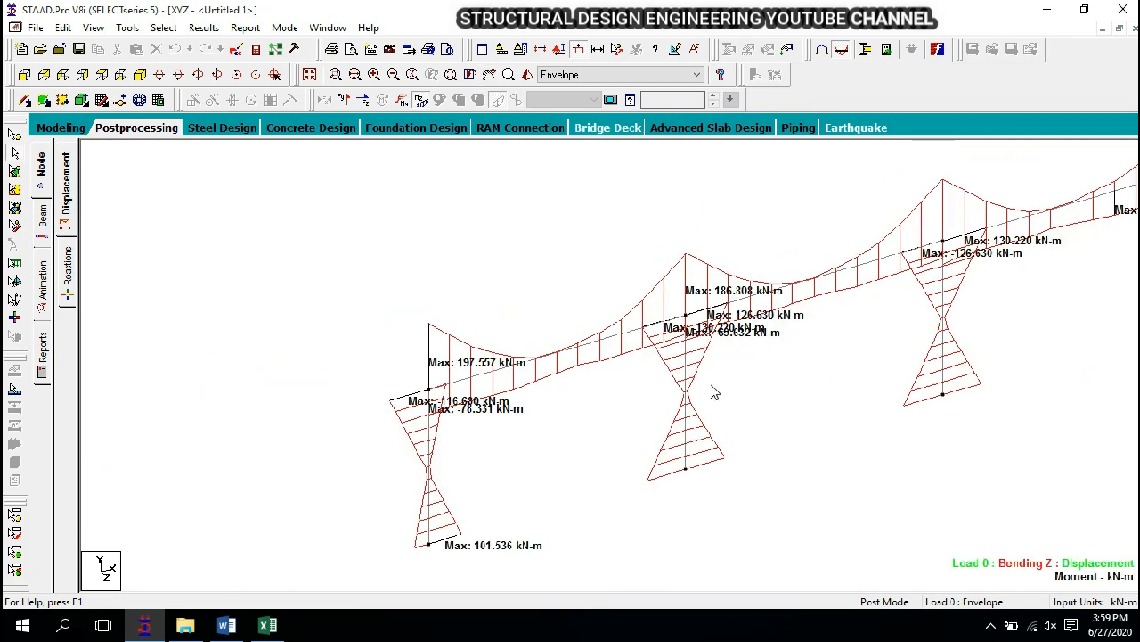
{"action": "middle_click_drag", "start_coordinate": [1007, 356], "coordinate": [663, 428]}
{"action": "scroll", "coordinate": [809, 289], "scroll_direction": "up", "scroll_amount": 1}
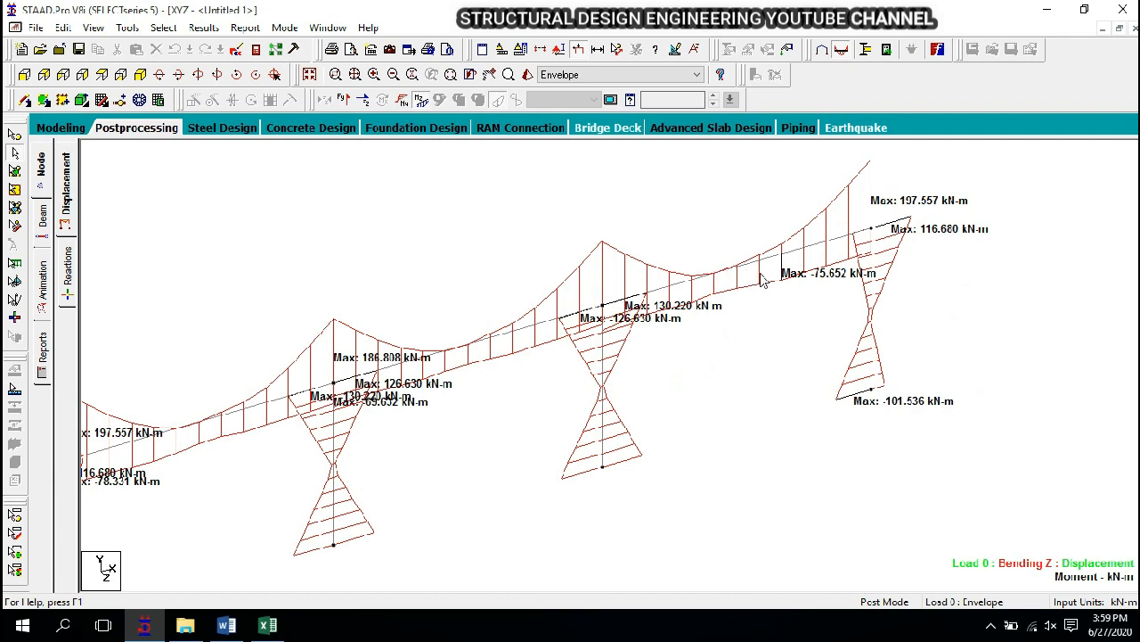
{"action": "middle_click_drag", "start_coordinate": [622, 431], "coordinate": [766, 336]}
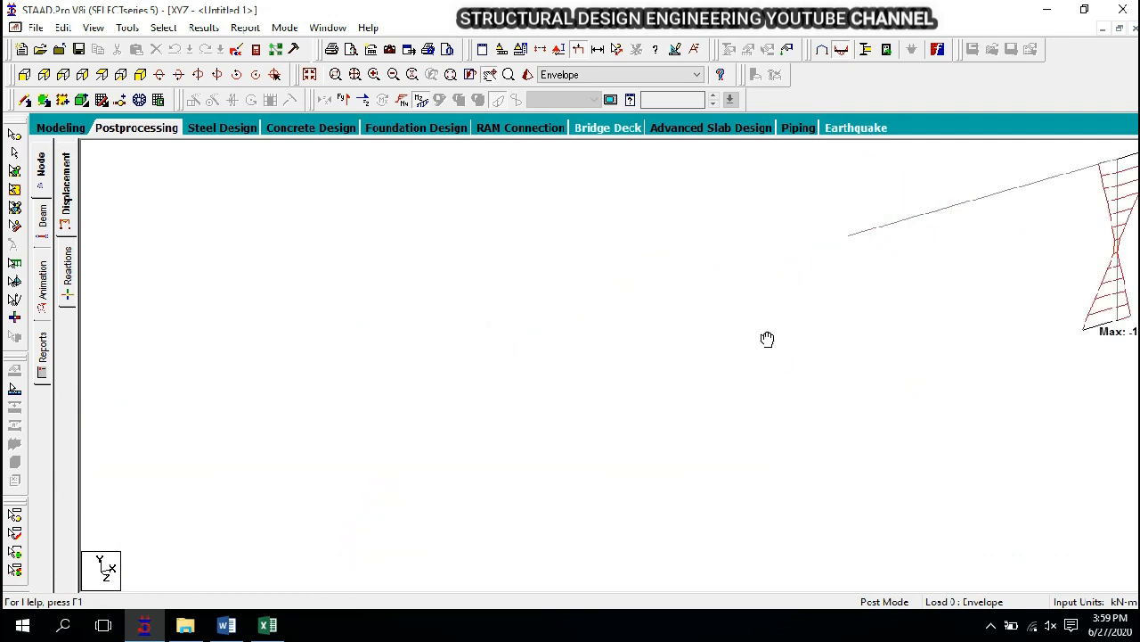
{"action": "middle_click_drag", "start_coordinate": [571, 354], "coordinate": [522, 331]}
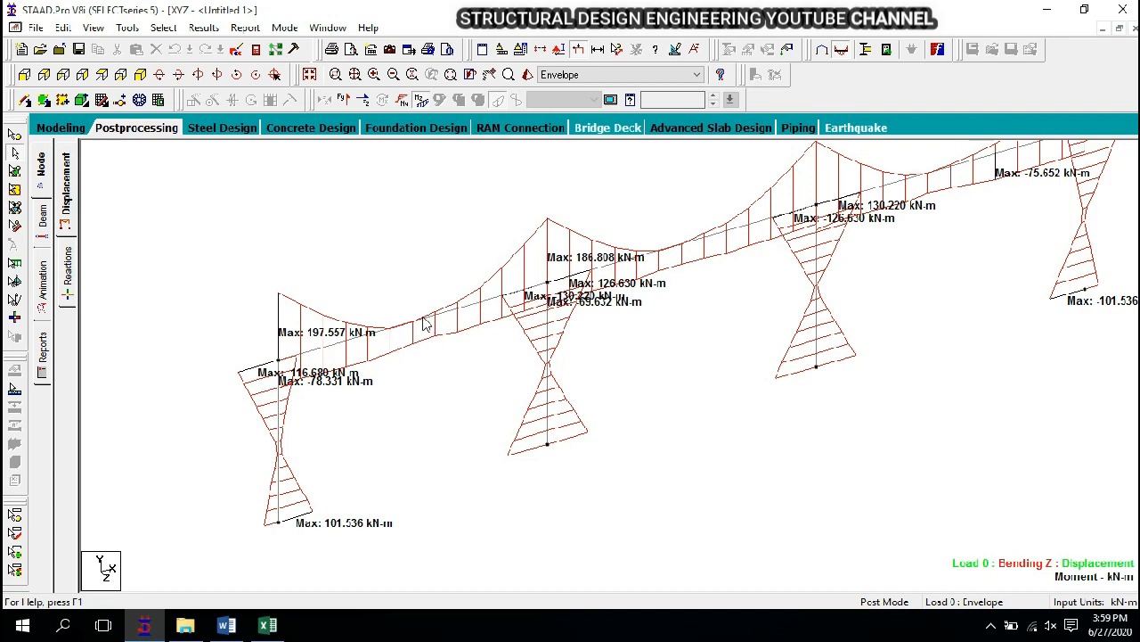
- Compare the isolated frame's Bending Z envelope in front and isometric views
{"action": "middle_click_drag", "start_coordinate": [600, 325], "coordinate": [716, 313]}
{"action": "scroll", "coordinate": [712, 295], "scroll_direction": "down", "scroll_amount": 1}
{"action": "left_click", "coordinate": [25, 75]}
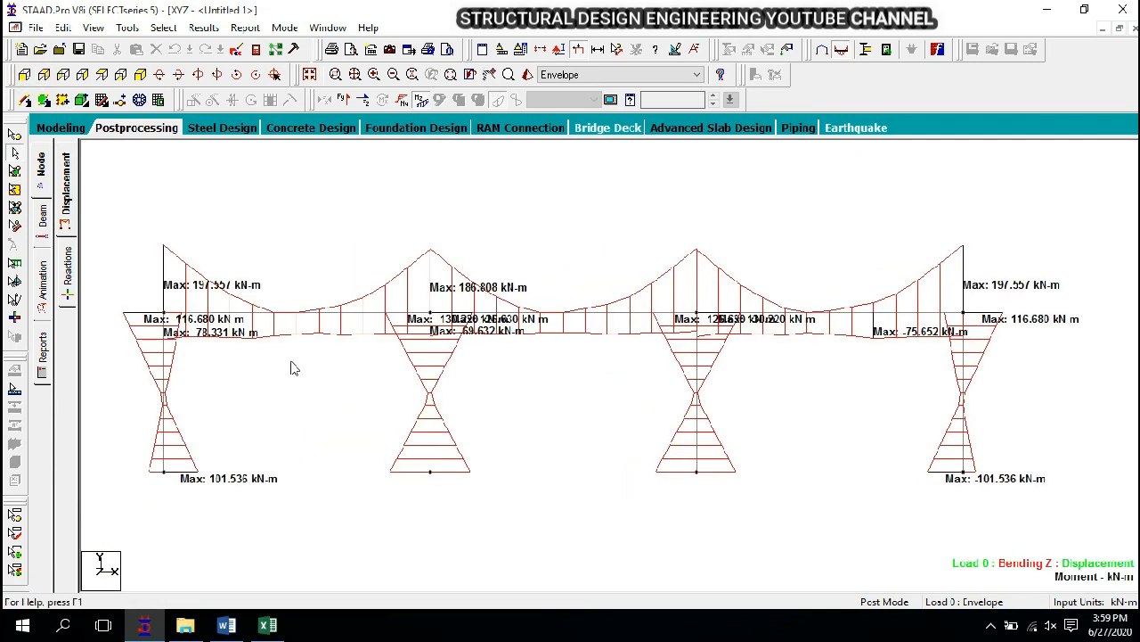
{"action": "left_click", "coordinate": [139, 77]}
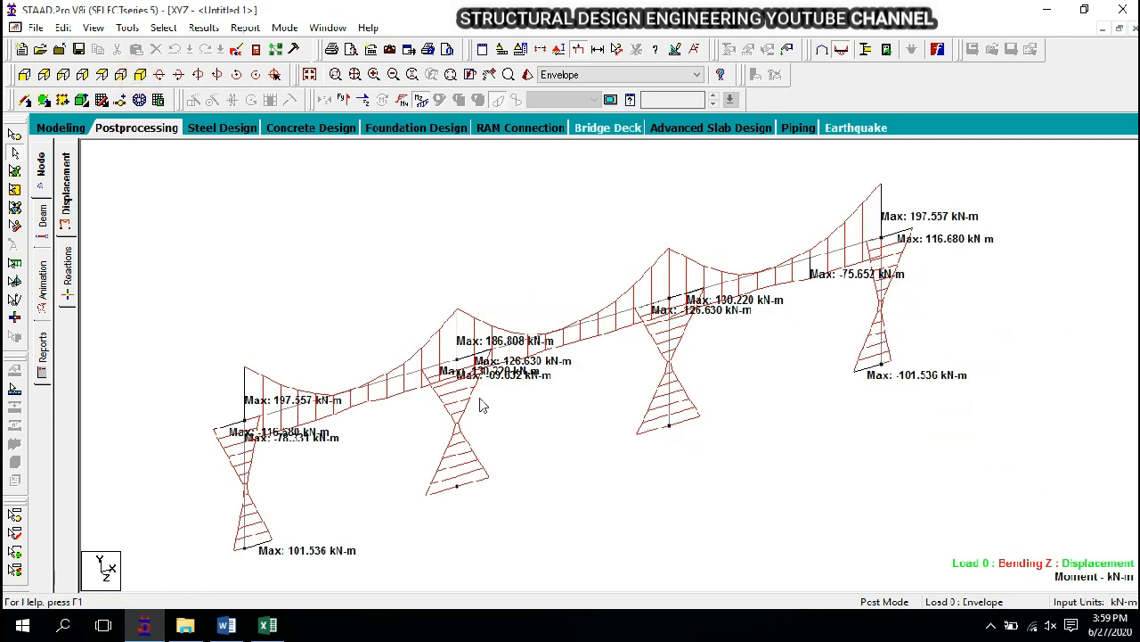
{"action": "scroll", "coordinate": [543, 461], "scroll_direction": "down", "scroll_amount": 2}
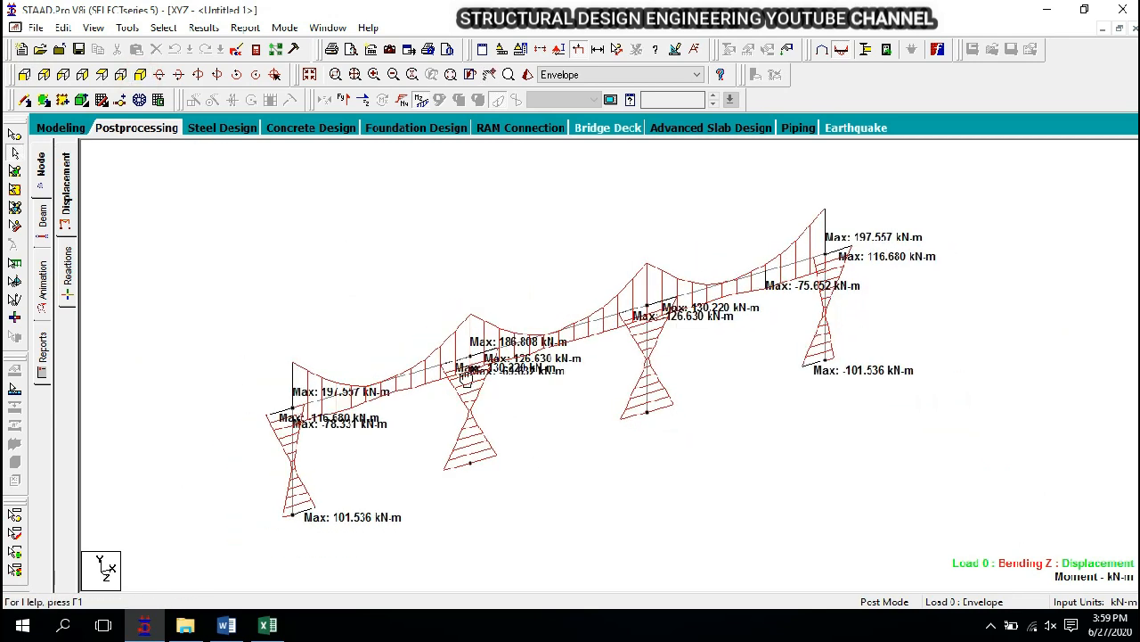
{"action": "scroll", "coordinate": [466, 380], "scroll_direction": "up", "scroll_amount": 1}
- Bring back the whole structure and examine its Bending Z envelope in front, back, plan and isometric views
{"action": "left_click", "coordinate": [309, 75]}
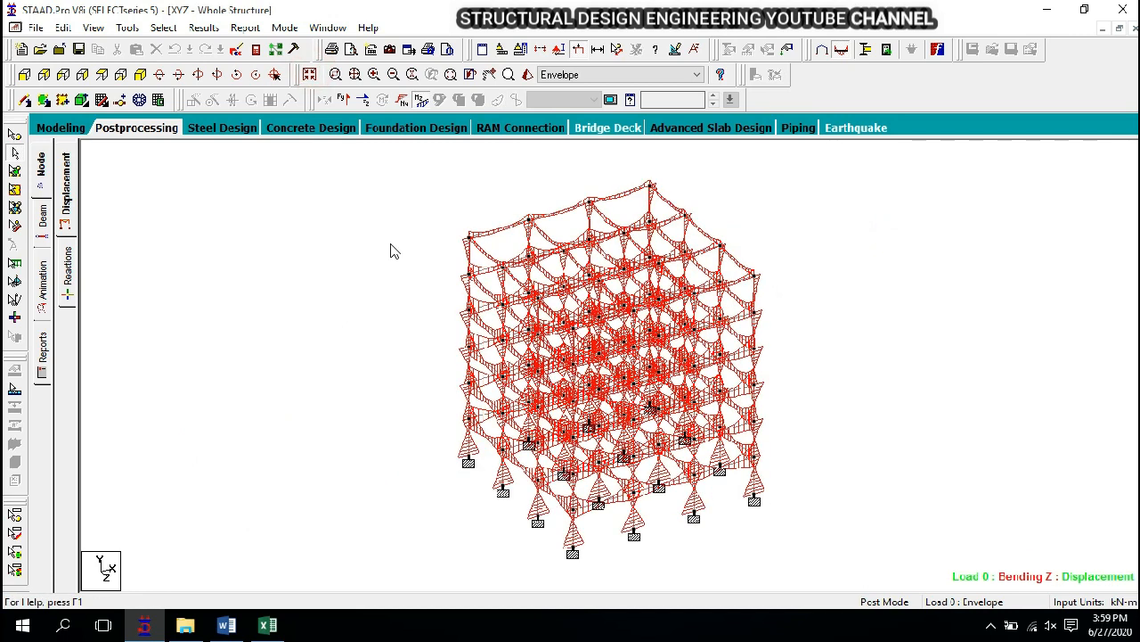
{"action": "middle_click_drag", "start_coordinate": [438, 356], "coordinate": [659, 338]}
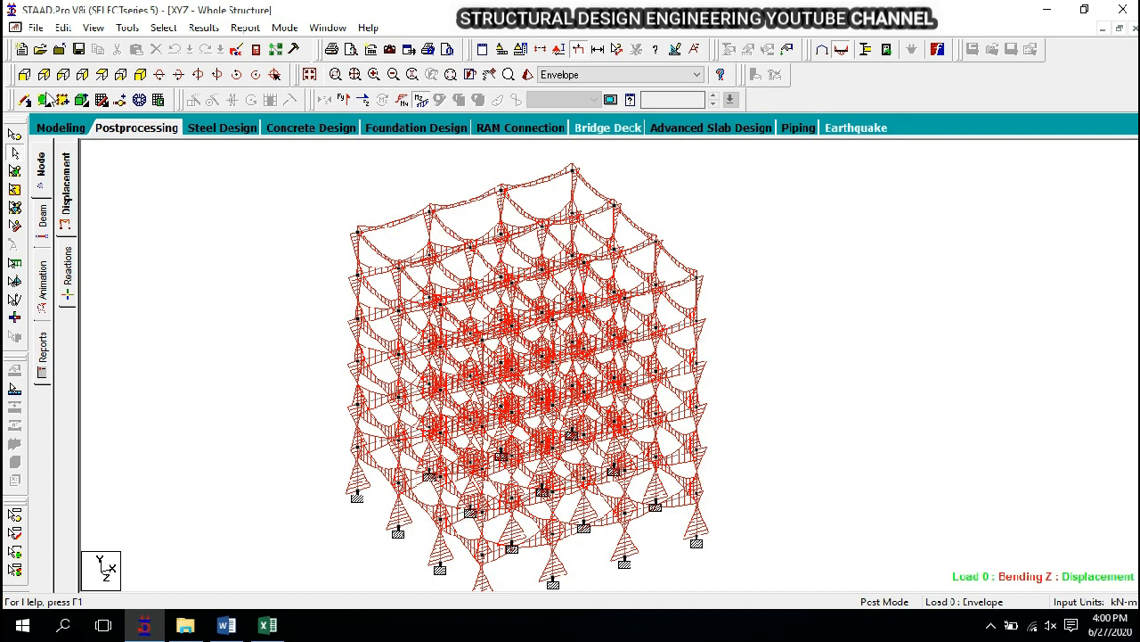
{"action": "left_click", "coordinate": [25, 74]}
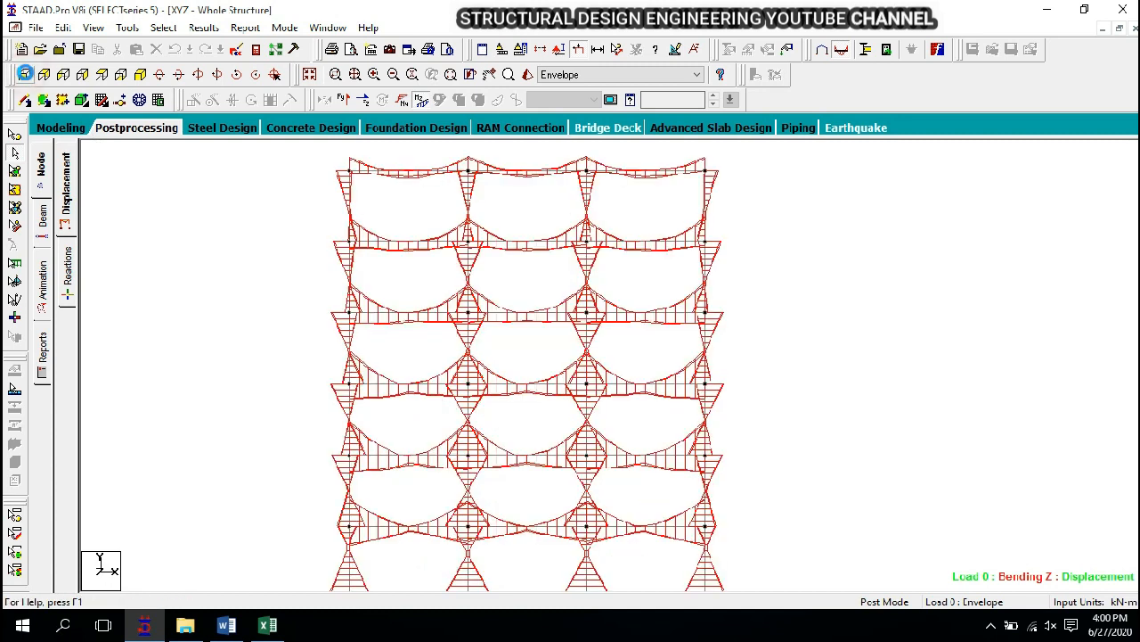
{"action": "left_click", "coordinate": [43, 76]}
{"action": "left_click", "coordinate": [100, 77]}
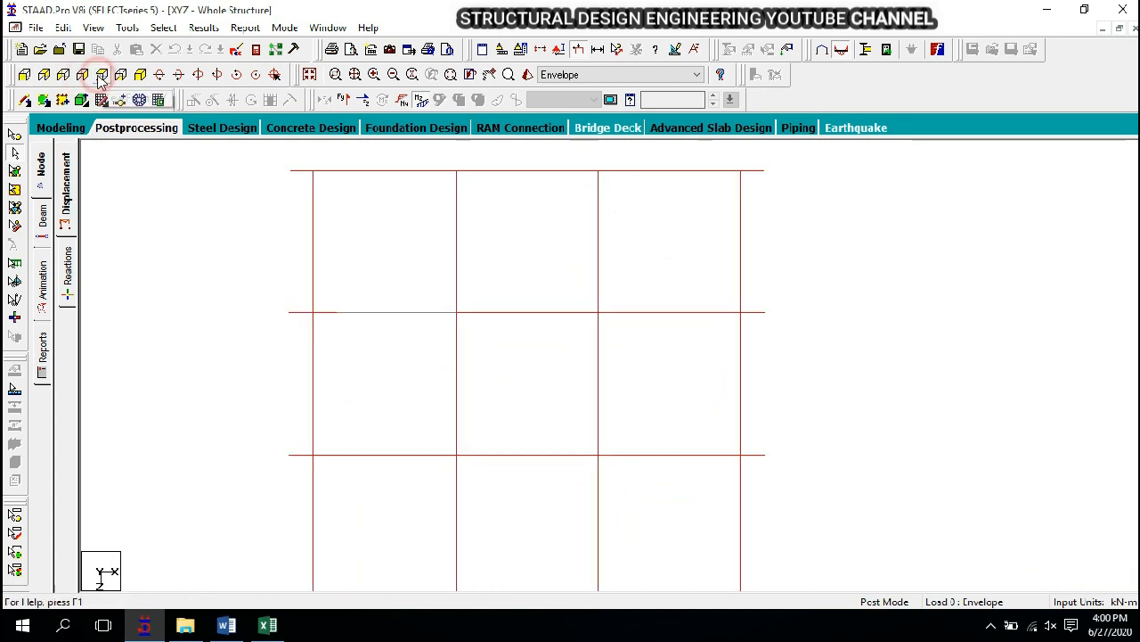
{"action": "left_click", "coordinate": [45, 75]}
{"action": "left_click", "coordinate": [49, 77]}
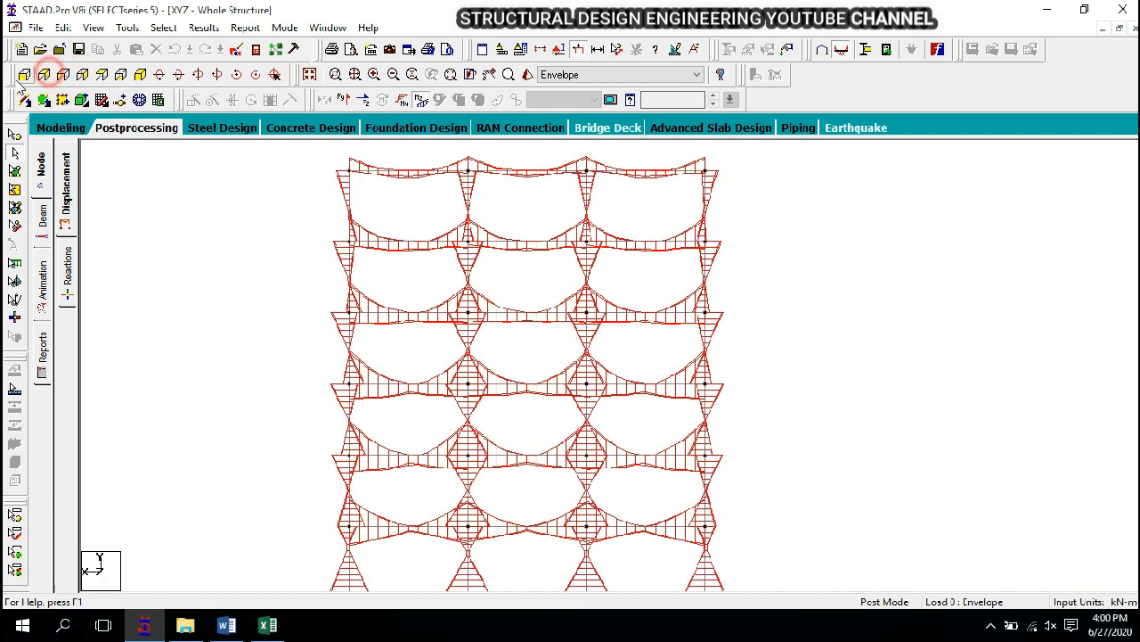
{"action": "left_click", "coordinate": [140, 75]}
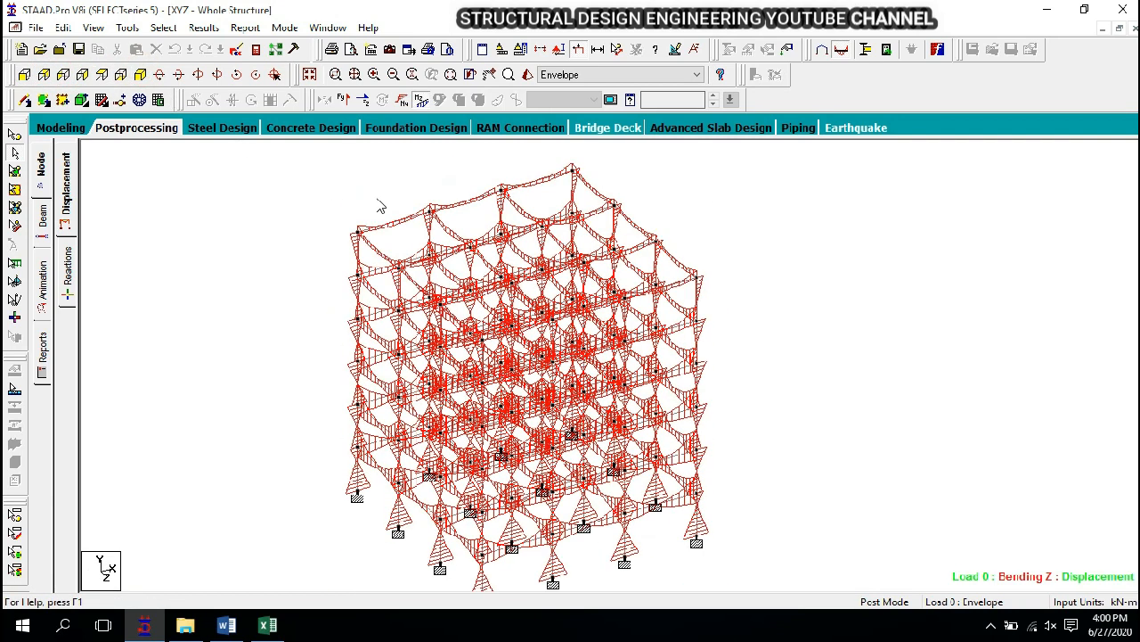
- Switch the whole structure's diagrams from Bending Z to the Shear Y envelope and examine them
{"action": "left_click", "coordinate": [420, 99]}
{"action": "left_click", "coordinate": [344, 100]}
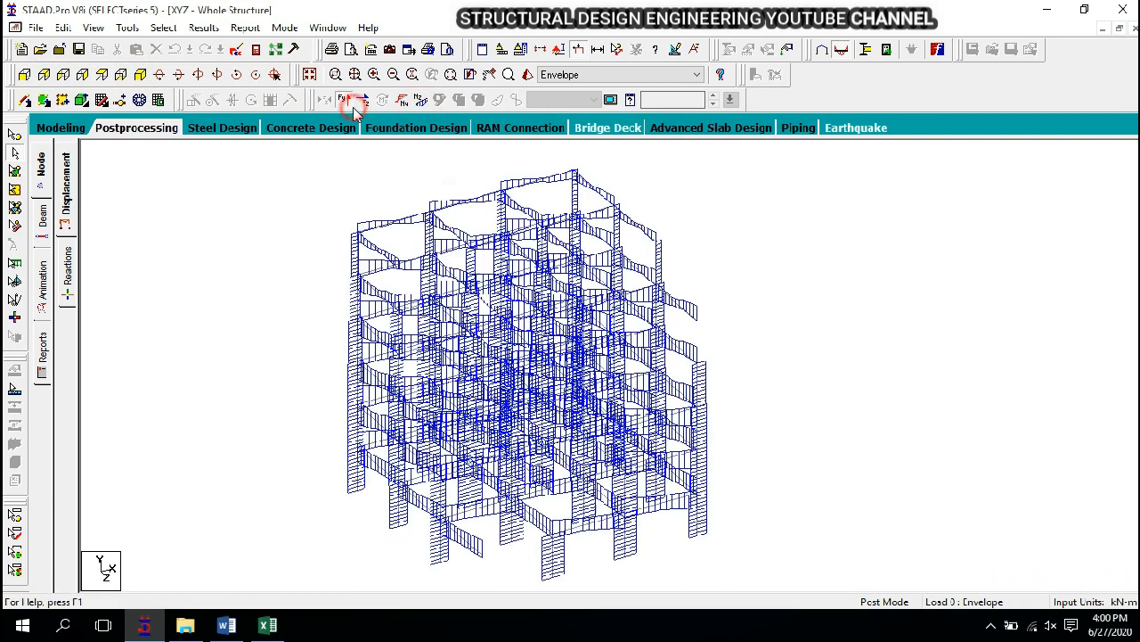
{"action": "scroll", "coordinate": [485, 302], "scroll_direction": "down", "scroll_amount": 1}
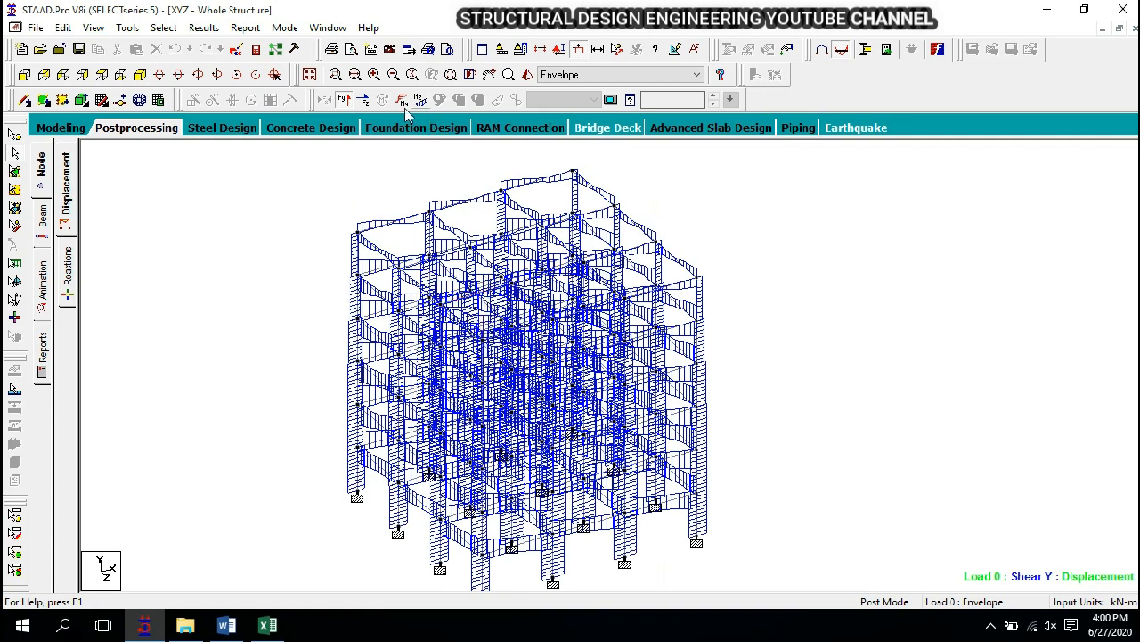
- Clear the force diagrams from the whole structure and look through the available load cases and combinations, keeping Envelope
{"action": "left_click", "coordinate": [345, 100]}
{"action": "left_click", "coordinate": [422, 100]}
{"action": "left_click", "coordinate": [422, 100]}
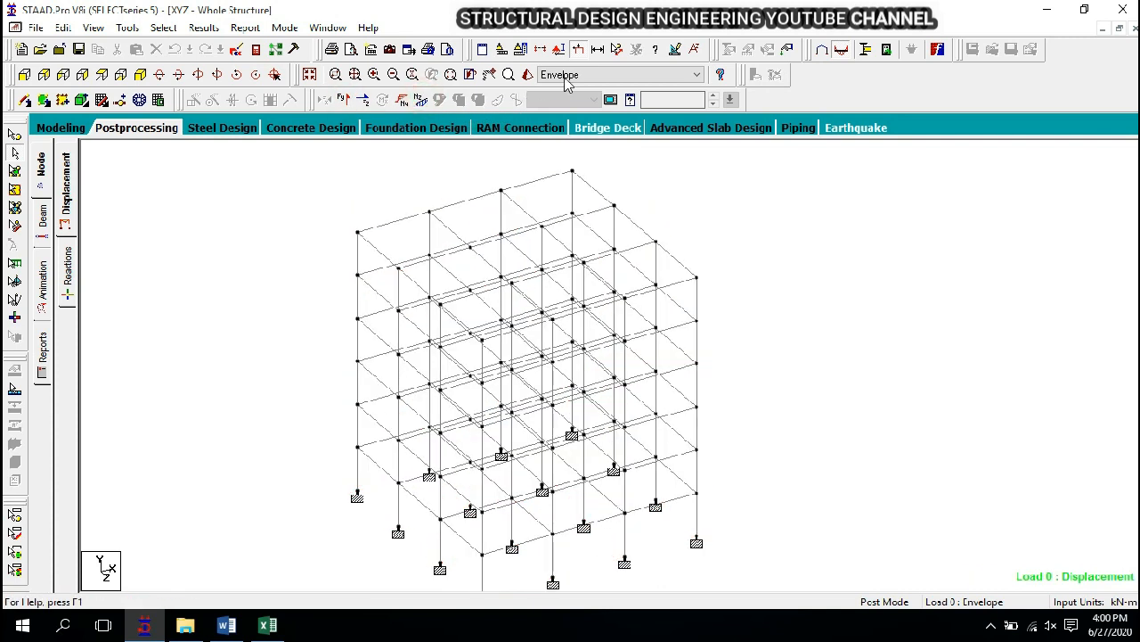
{"action": "left_click", "coordinate": [571, 74]}
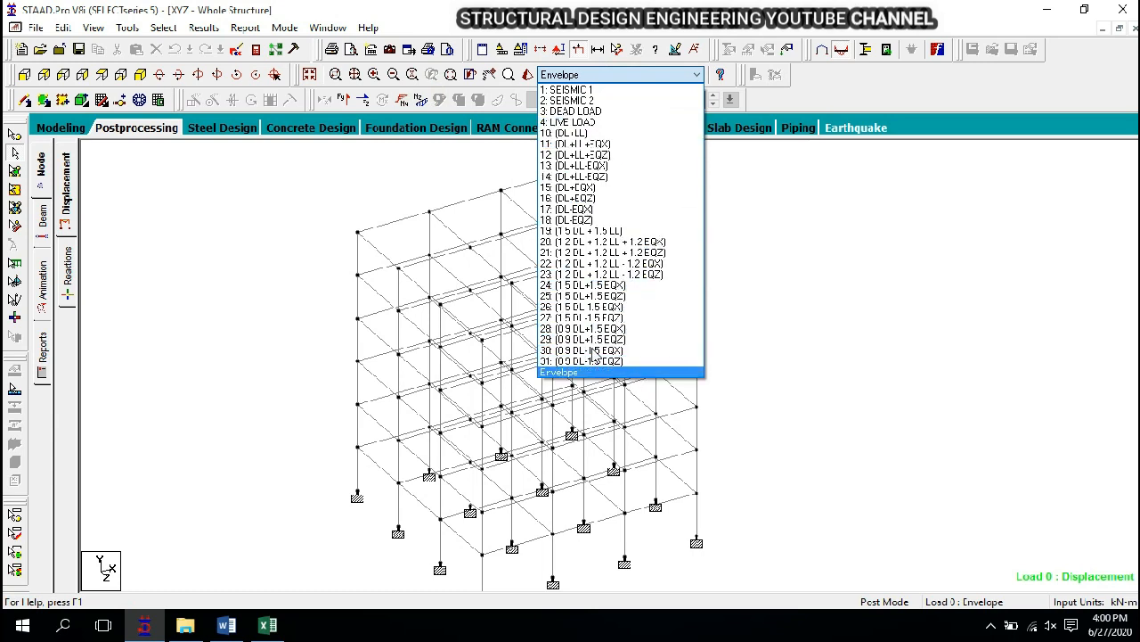
{"action": "left_click", "coordinate": [273, 242]}
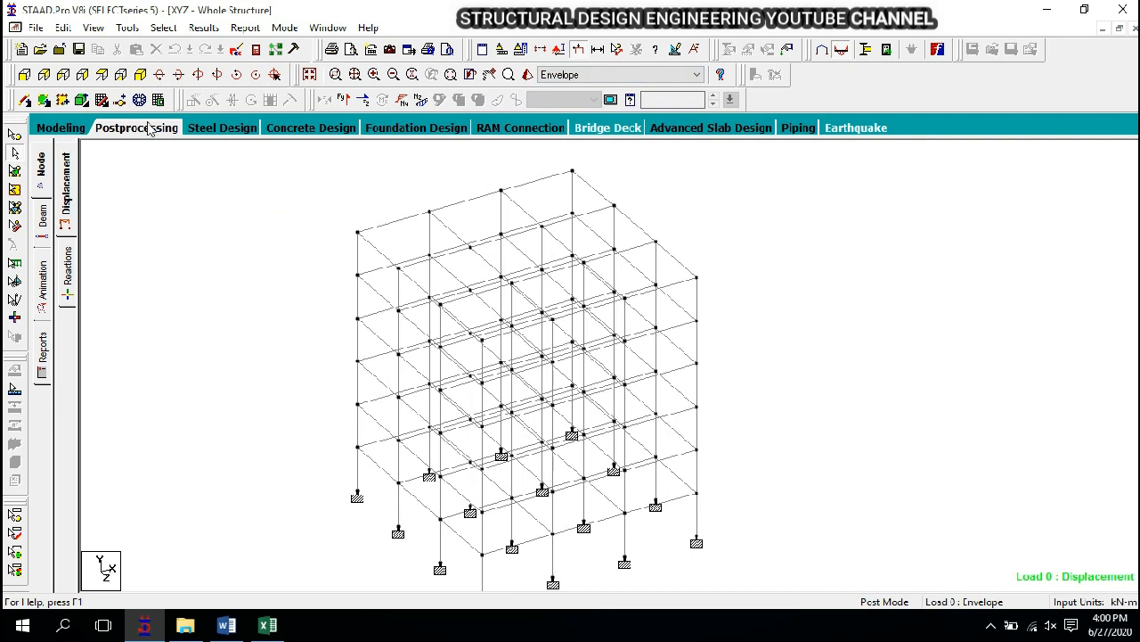
- Return to modelling, set the concrete design code to IS456 and open the design parameter definitions
{"action": "left_click", "coordinate": [69, 128]}
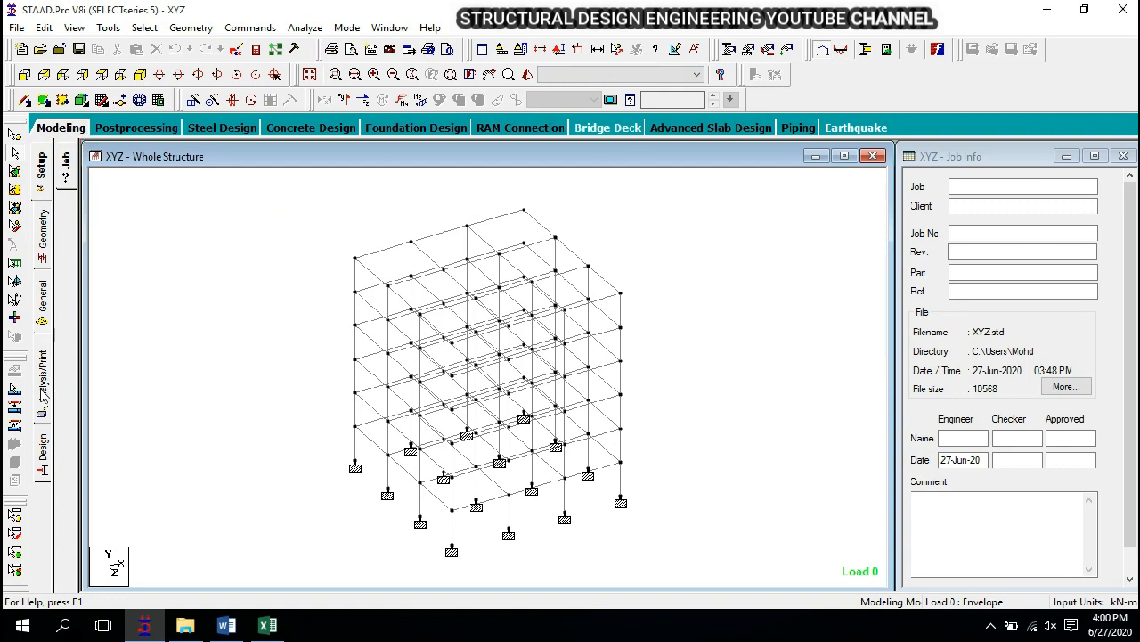
{"action": "left_click", "coordinate": [46, 472]}
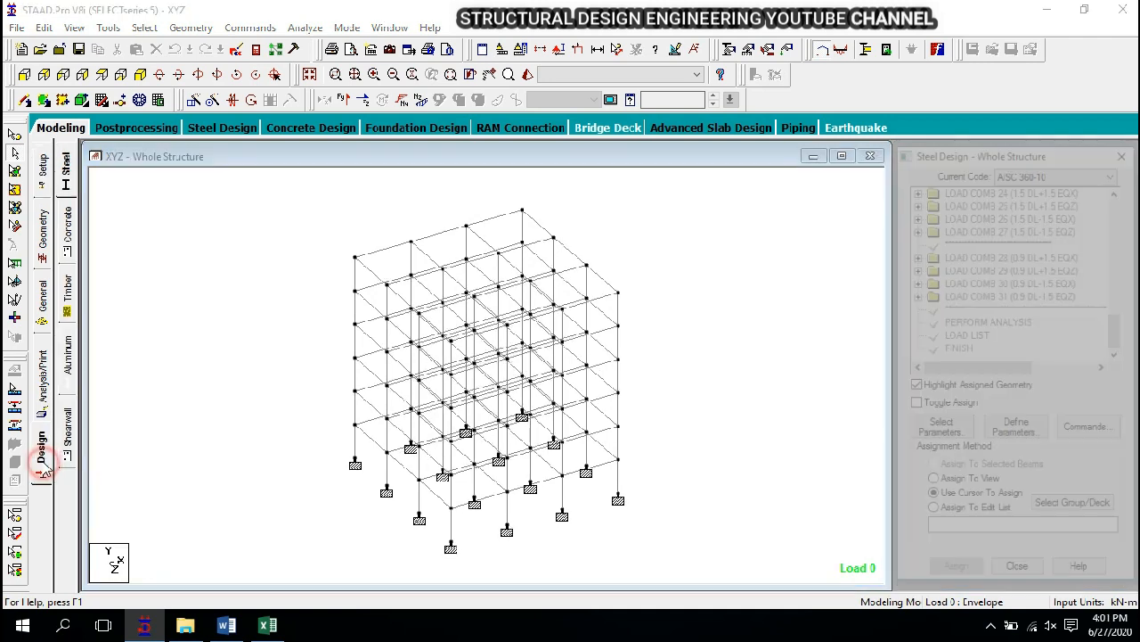
{"action": "left_click", "coordinate": [69, 233]}
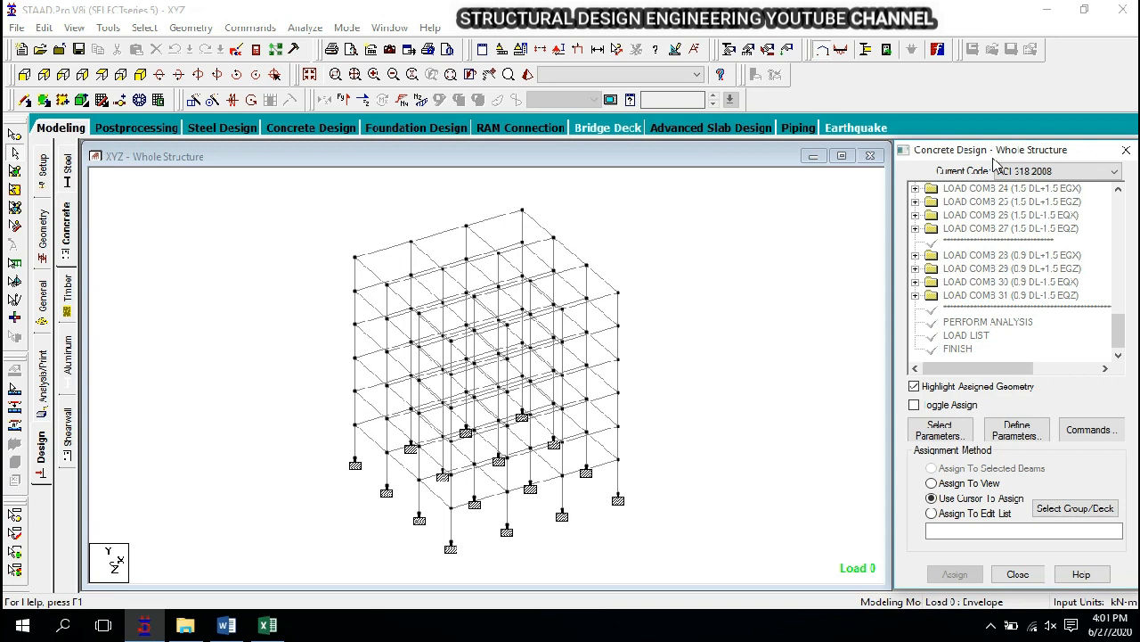
{"action": "left_click", "coordinate": [1041, 172]}
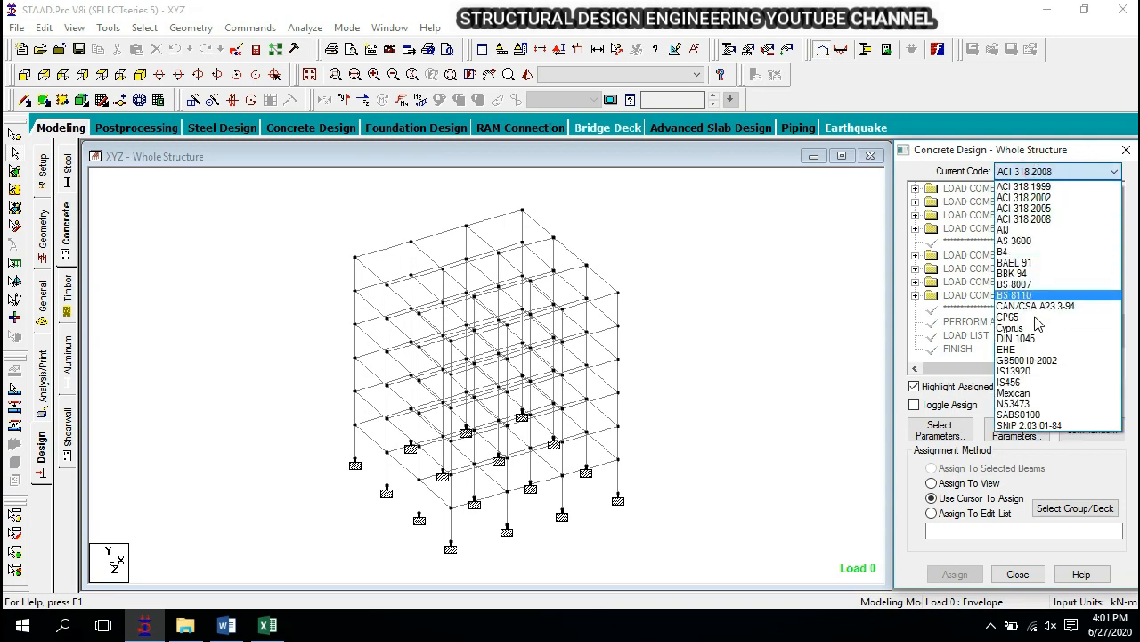
{"action": "left_click", "coordinate": [1038, 383]}
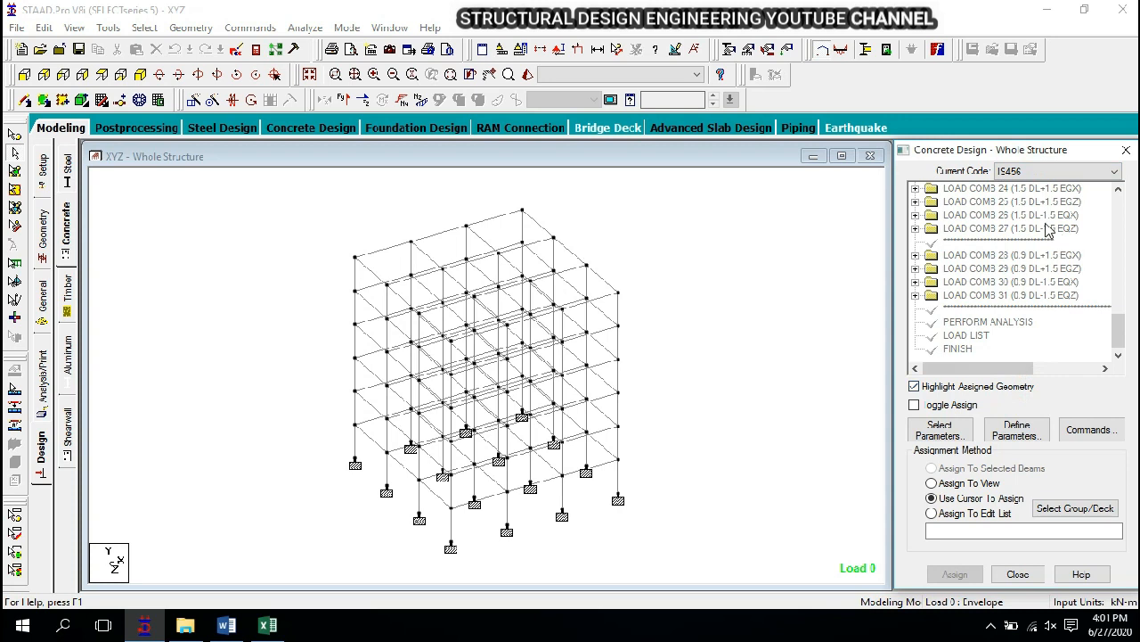
{"action": "left_click", "coordinate": [1019, 435]}
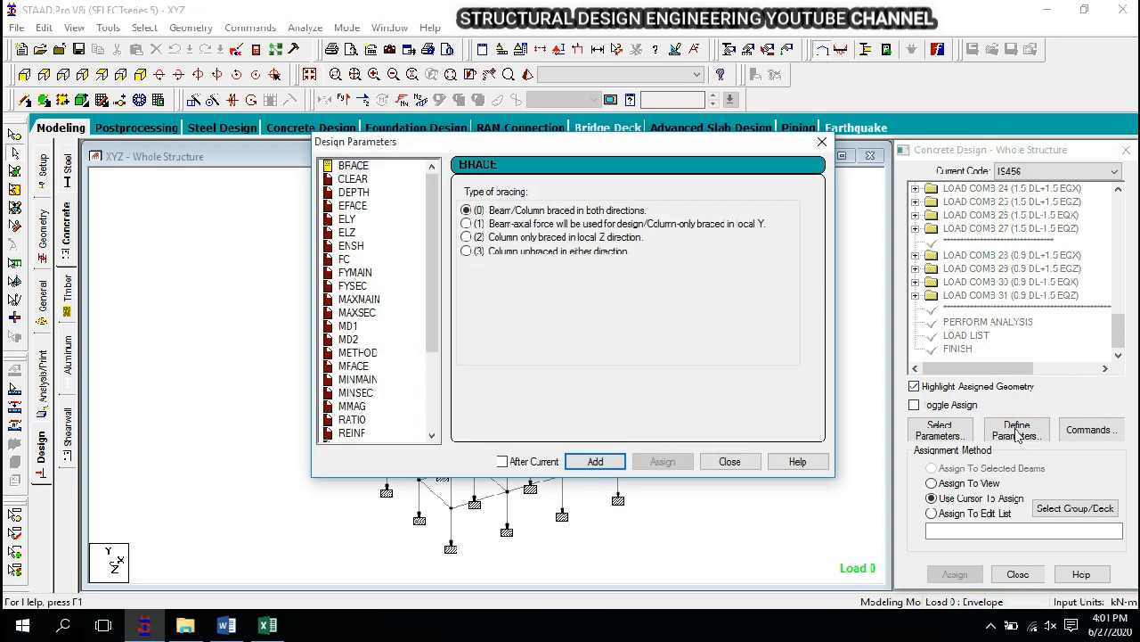
- Add two CLEAR cover parameters, one of 0.025 m and one of 0.040 m
{"action": "left_click", "coordinate": [356, 179]}
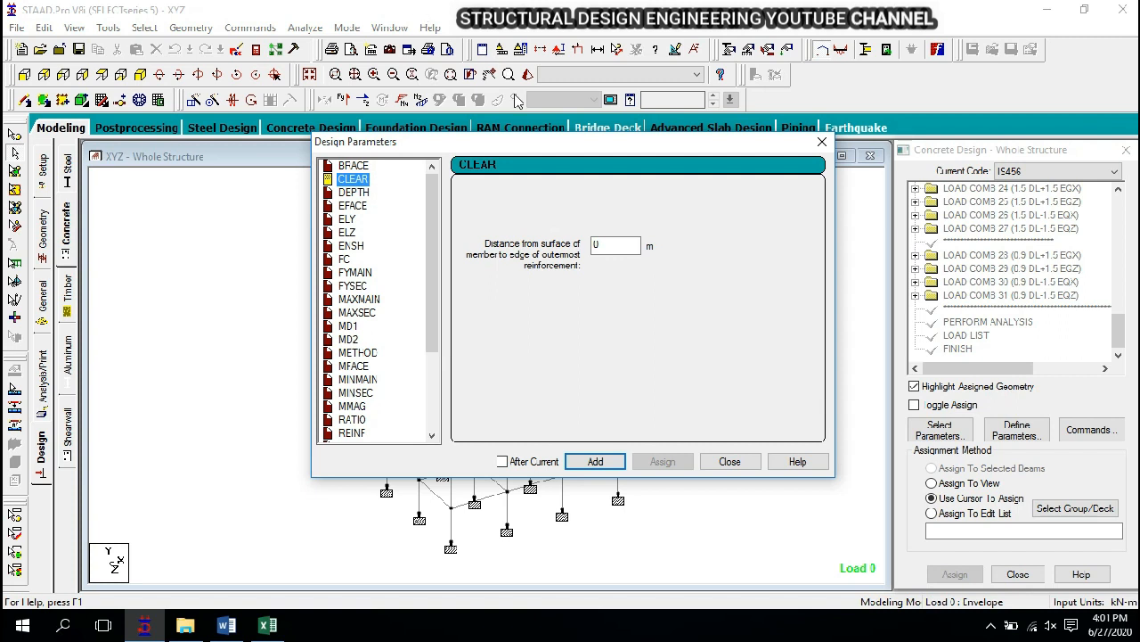
{"action": "left_click", "coordinate": [621, 247]}
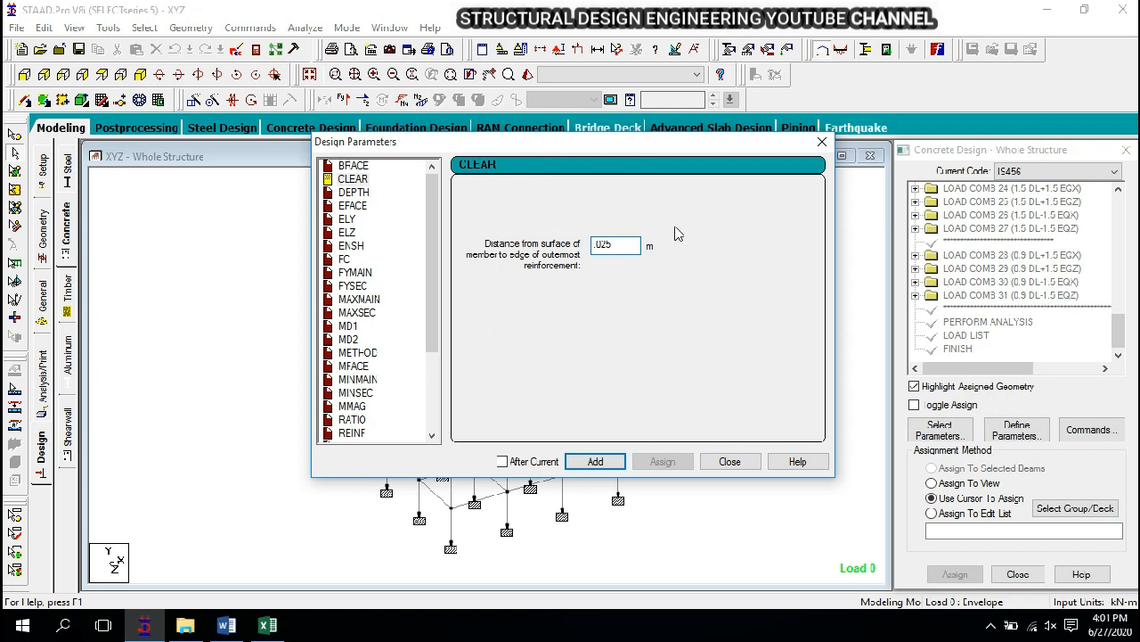
{"action": "left_click", "coordinate": [595, 462]}
{"action": "left_click", "coordinate": [601, 247]}
{"action": "left_click_drag", "start_coordinate": [601, 248], "coordinate": [620, 242]}
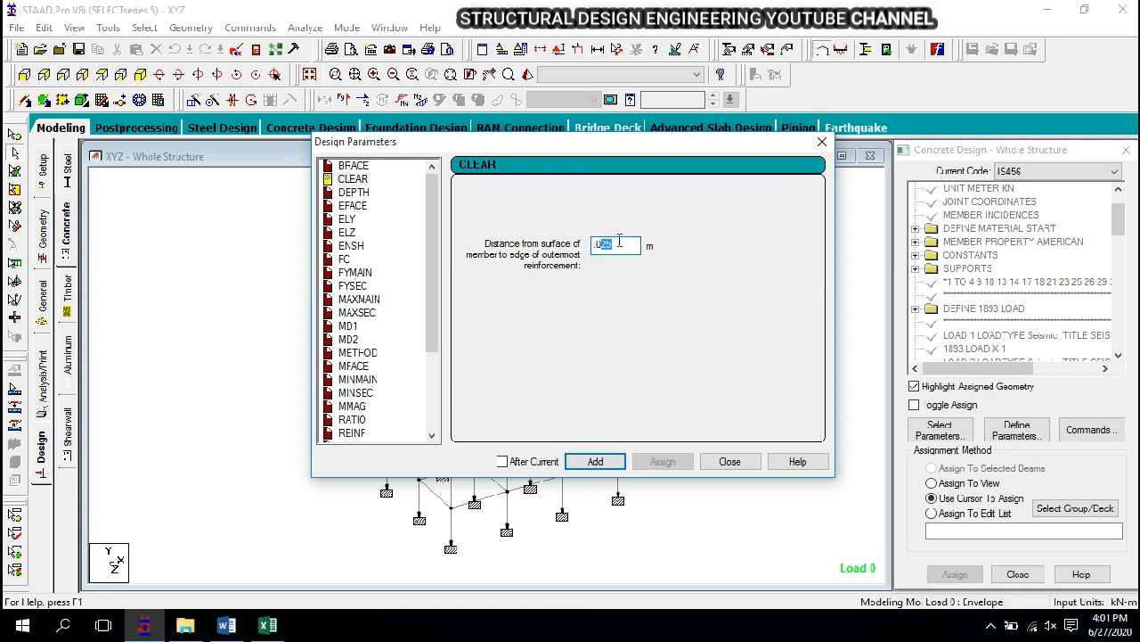
{"action": "type", "text": "40"}
{"action": "left_click", "coordinate": [608, 461]}
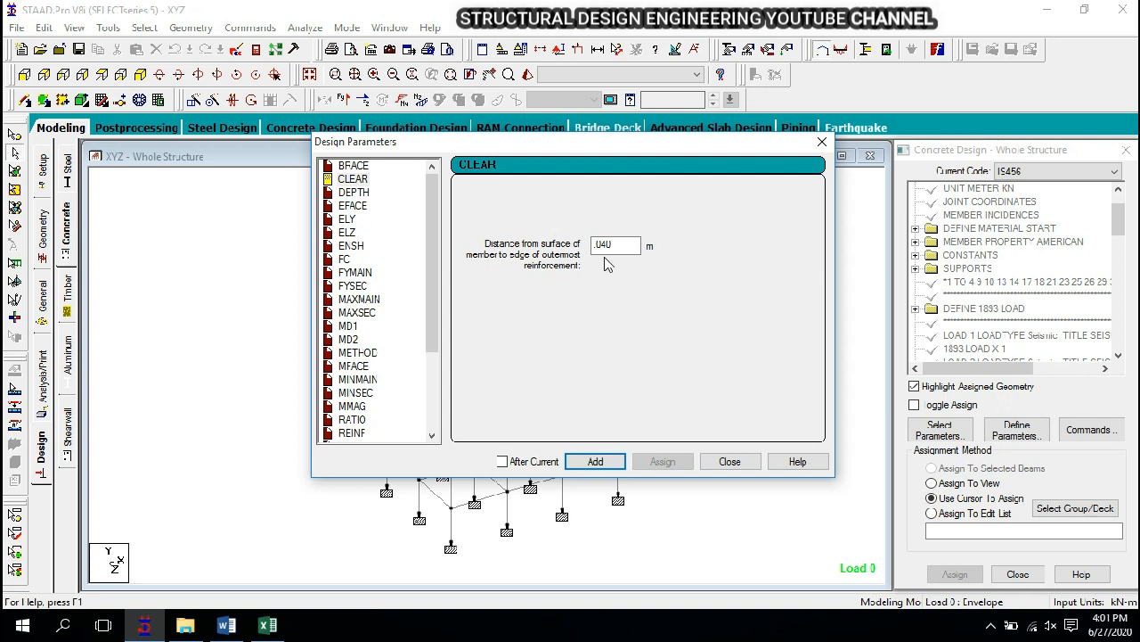
- Add the FC parameter with a concrete compressive strength of 25000 kN/m2
{"action": "left_click", "coordinate": [346, 261]}
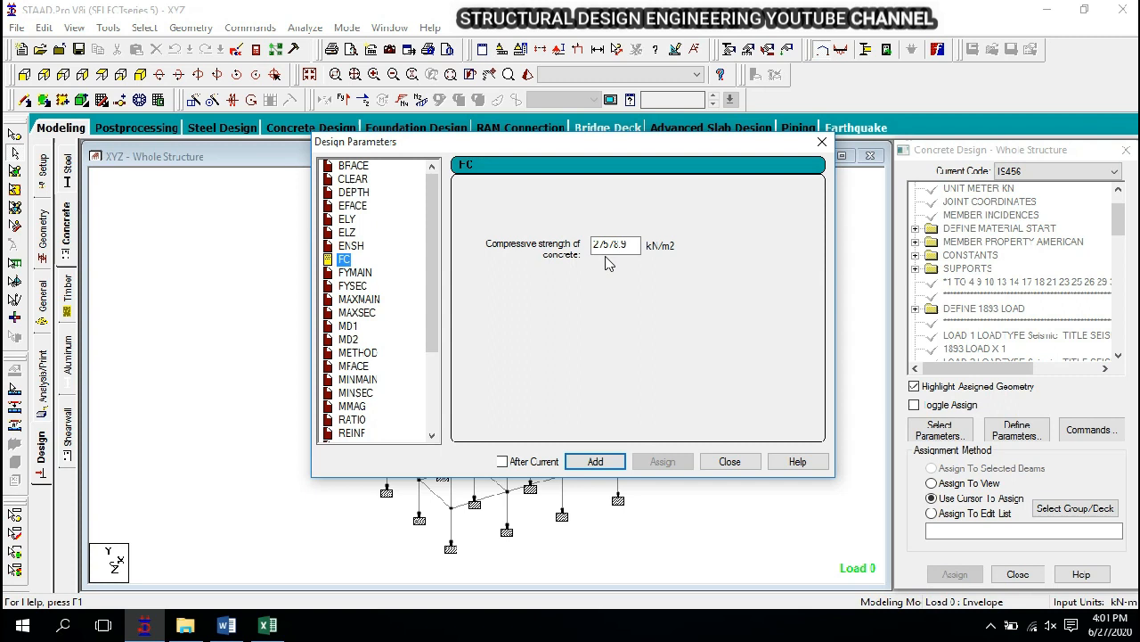
{"action": "left_click_drag", "start_coordinate": [637, 241], "coordinate": [551, 246]}
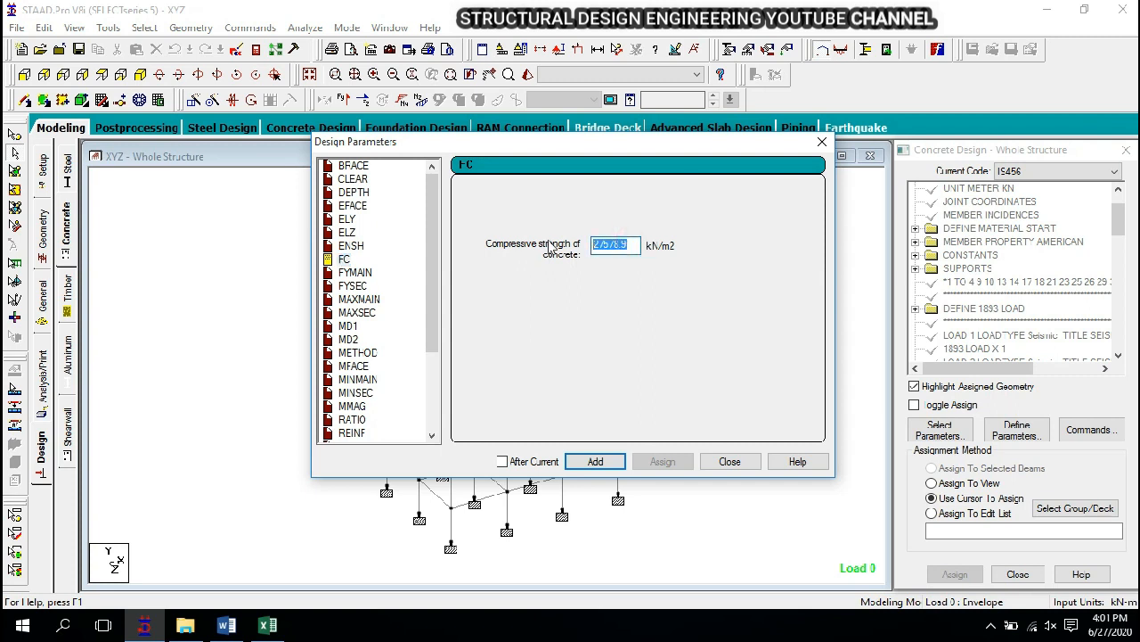
{"action": "type", "text": "25000"}
{"action": "left_click", "coordinate": [612, 460]}
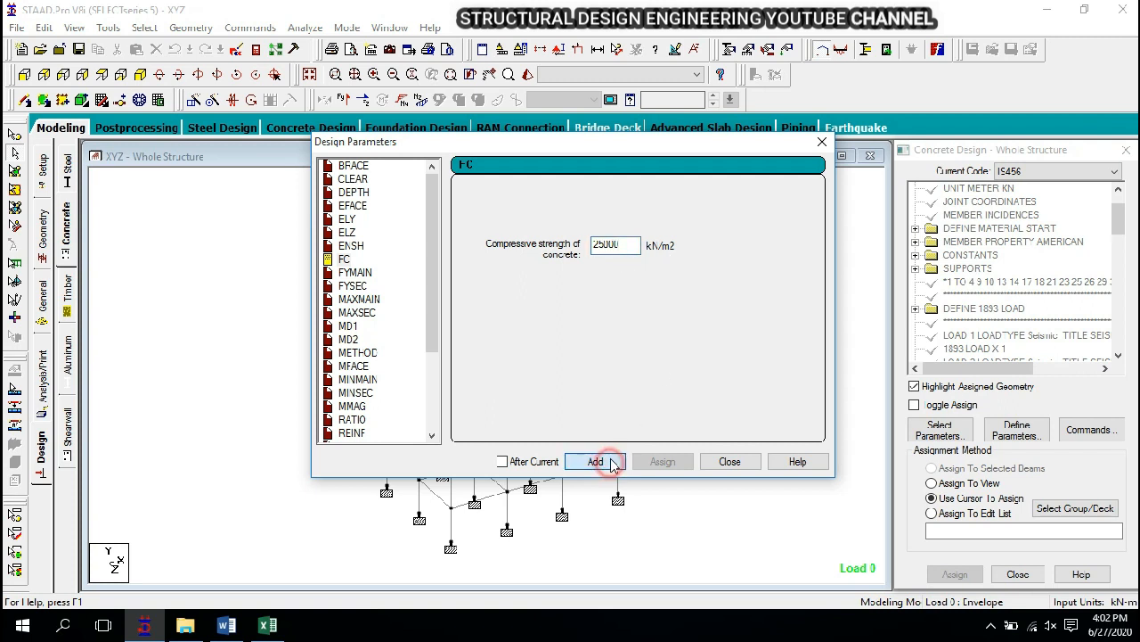
- Add the steel yield strengths: FYMAIN of 500000 kN/m2 for main reinforcement and FYSEC of 415000 kN/m2 for shear reinforcement
{"action": "left_click", "coordinate": [357, 272]}
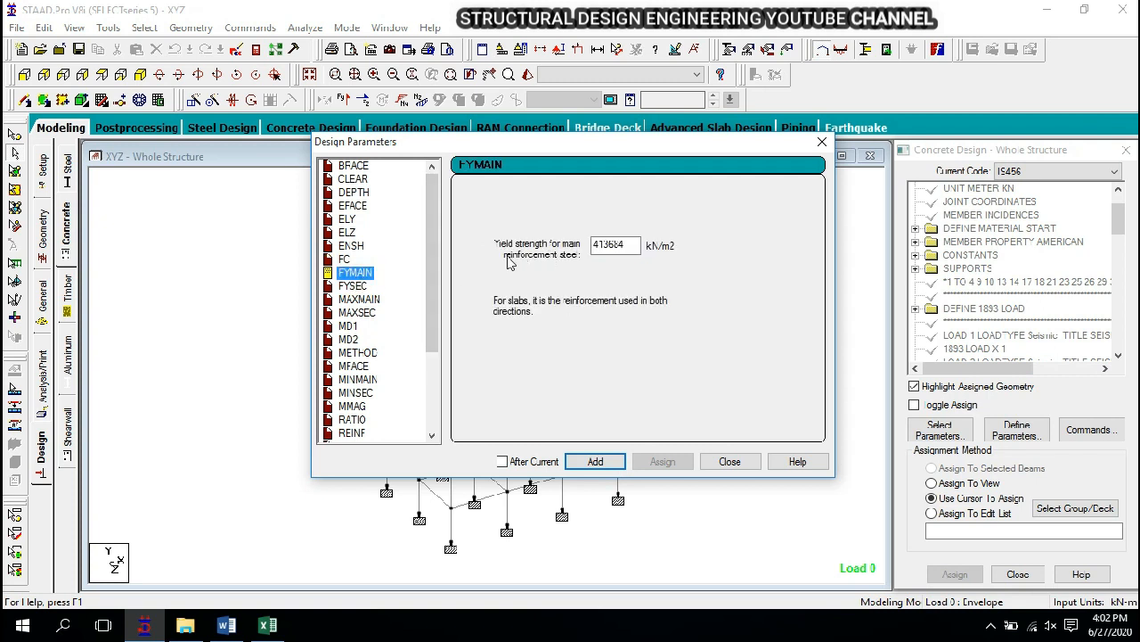
{"action": "double_click", "coordinate": [613, 246]}
{"action": "type", "text": "5"}
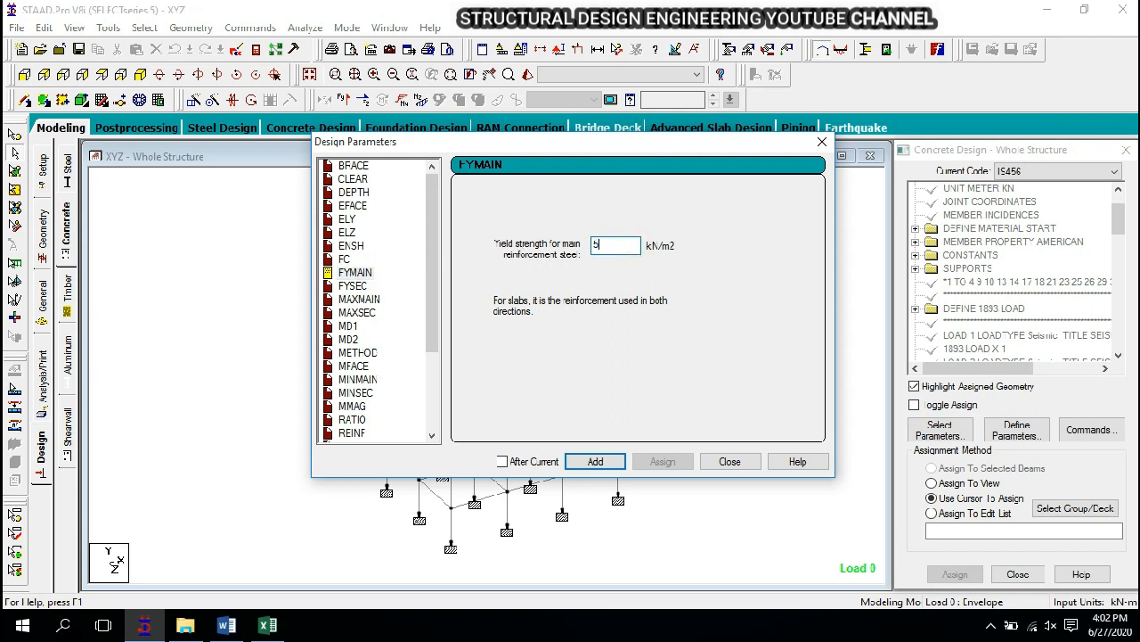
{"action": "type", "text": "00000"}
{"action": "left_click", "coordinate": [588, 465]}
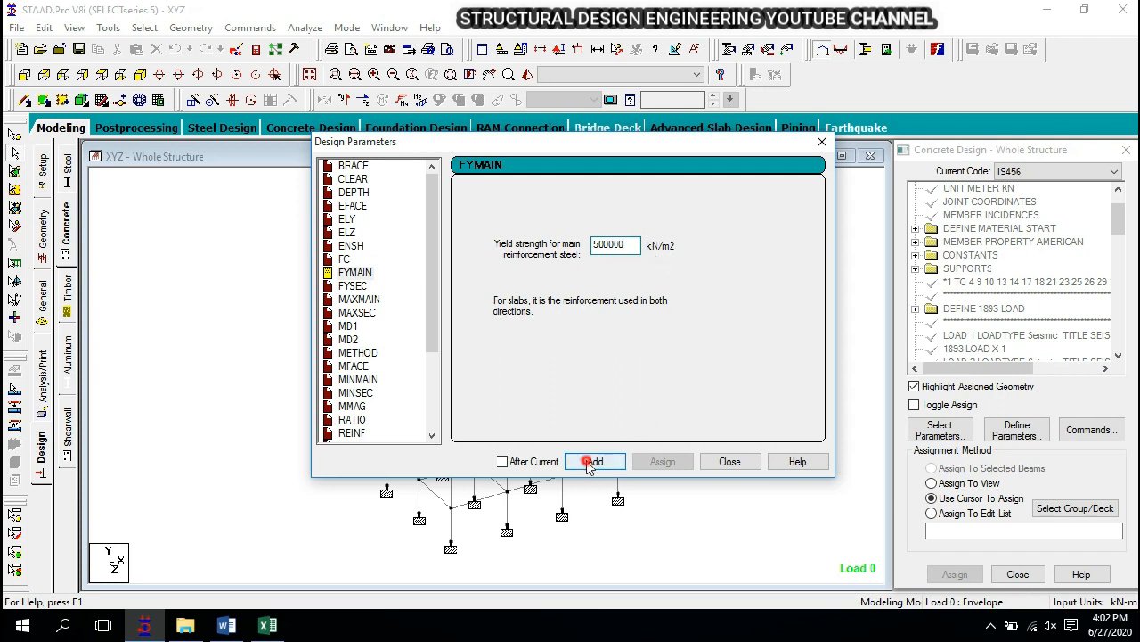
{"action": "left_click", "coordinate": [361, 285]}
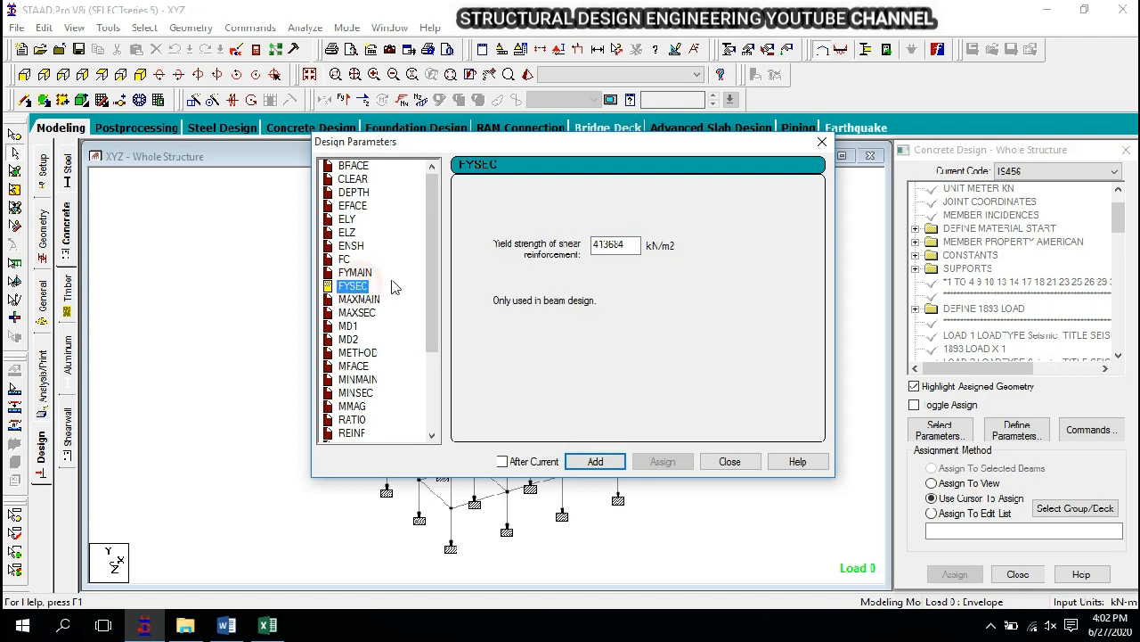
{"action": "double_click", "coordinate": [628, 244]}
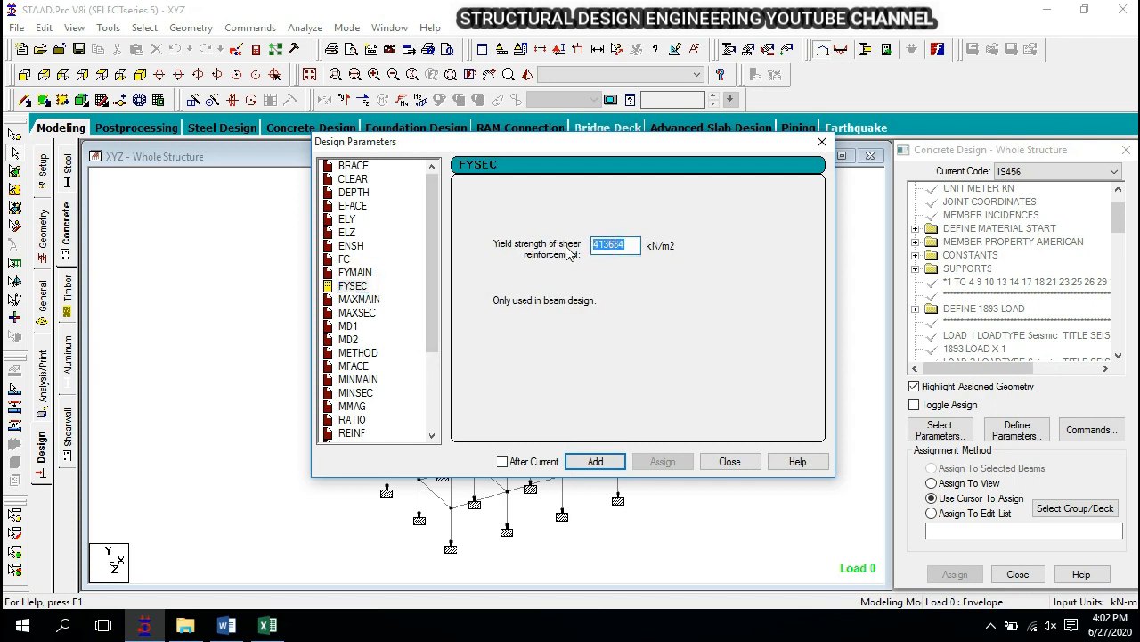
{"action": "type", "text": "415000"}
{"action": "left_click", "coordinate": [598, 459]}
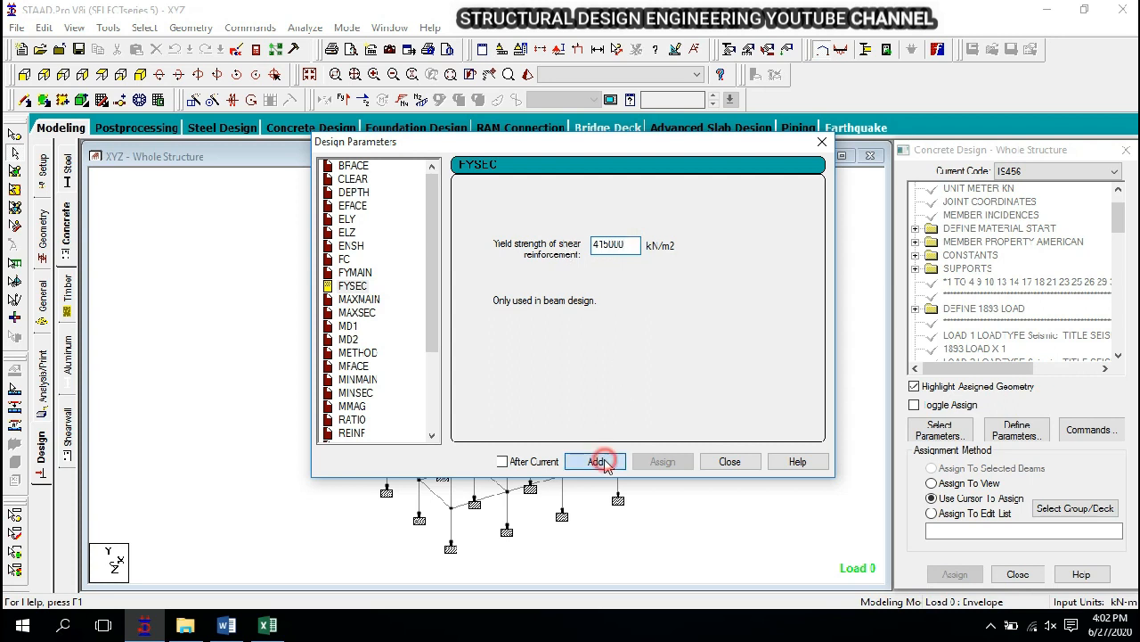
- Add two RATIO parameters limiting the maximum longitudinal reinforcement, one at 1.5 percent and one at 5 percent
{"action": "left_click_drag", "start_coordinate": [429, 279], "coordinate": [444, 349]}
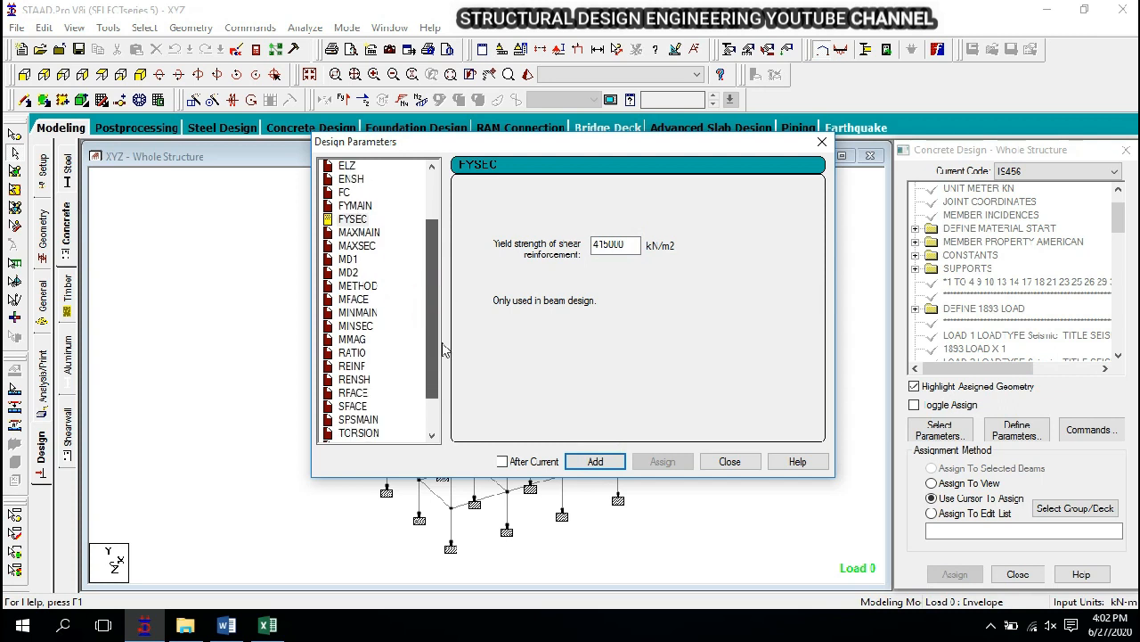
{"action": "left_click", "coordinate": [352, 354]}
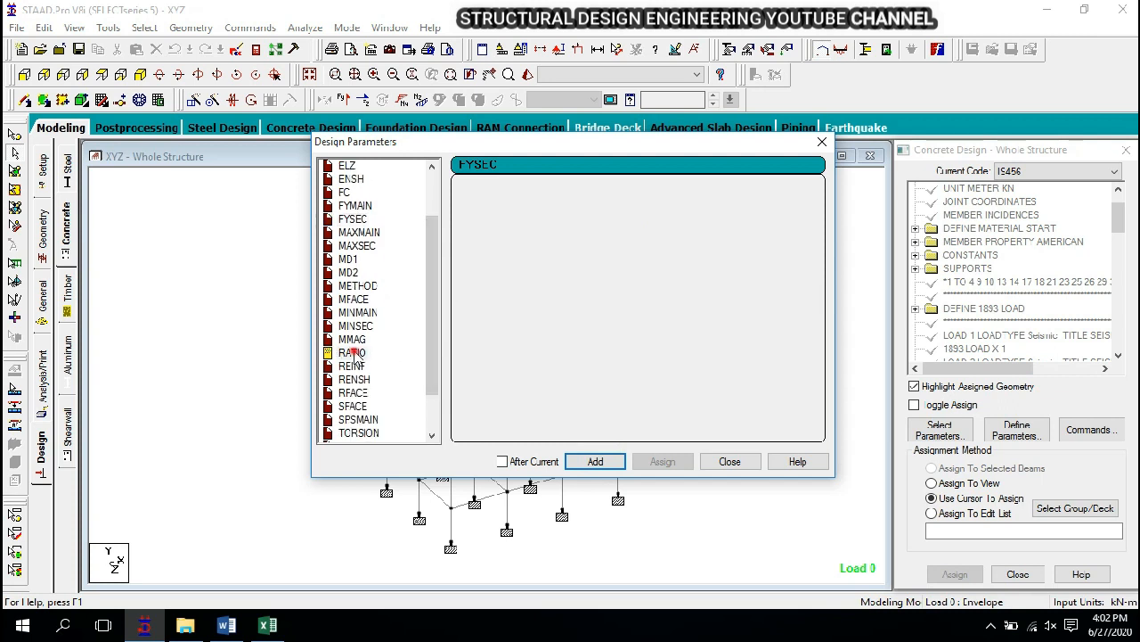
{"action": "double_click", "coordinate": [603, 244]}
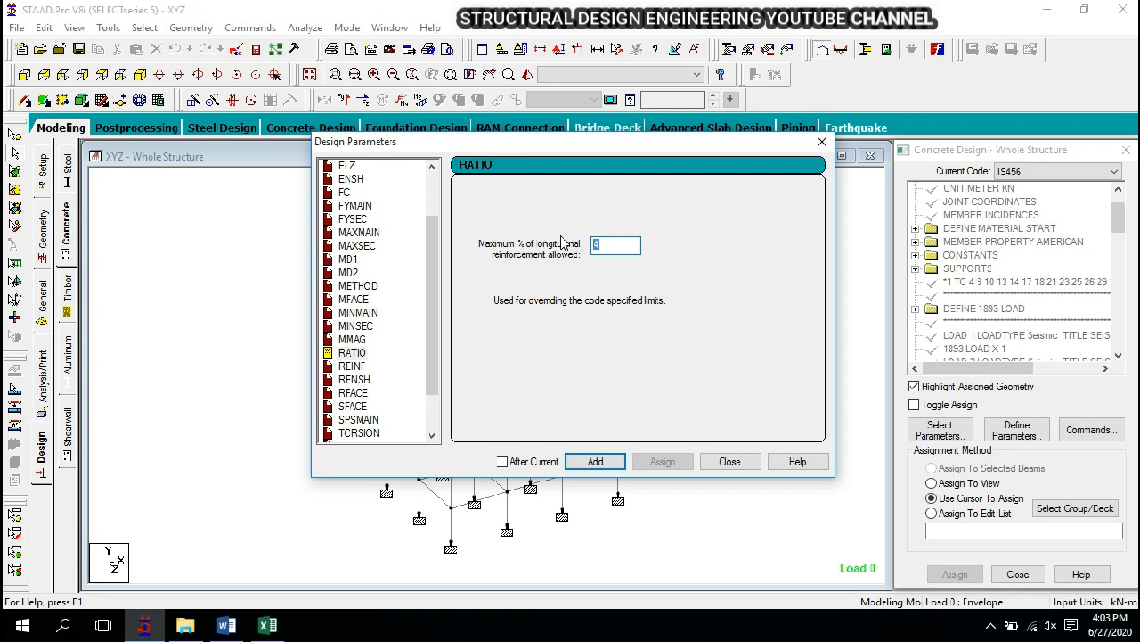
{"action": "type", "text": "5"}
{"action": "double_click", "coordinate": [611, 246]}
{"action": "type", "text": "1.5"}
{"action": "double_click", "coordinate": [623, 247]}
{"action": "left_click", "coordinate": [607, 462]}
{"action": "double_click", "coordinate": [618, 245]}
{"action": "type", "text": "4"}
{"action": "left_click", "coordinate": [593, 461]}
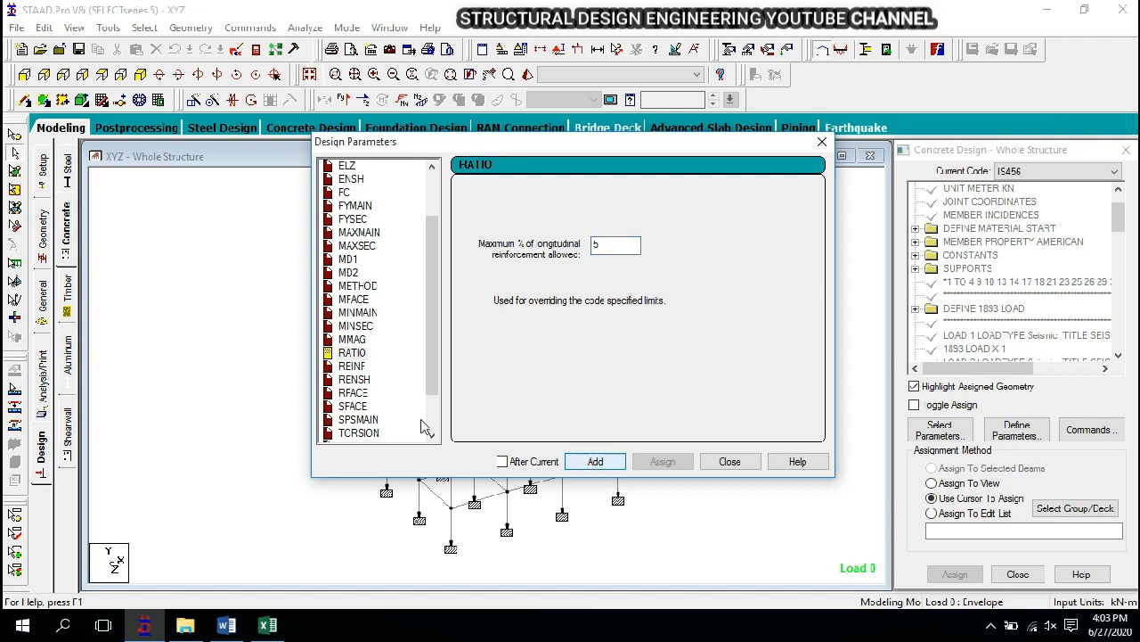
- Look through the rest of the design parameter list and close the parameter definitions
{"action": "scroll", "coordinate": [367, 418], "scroll_direction": "down", "scroll_amount": 1}
{"action": "scroll", "coordinate": [368, 417], "scroll_direction": "up", "scroll_amount": 2}
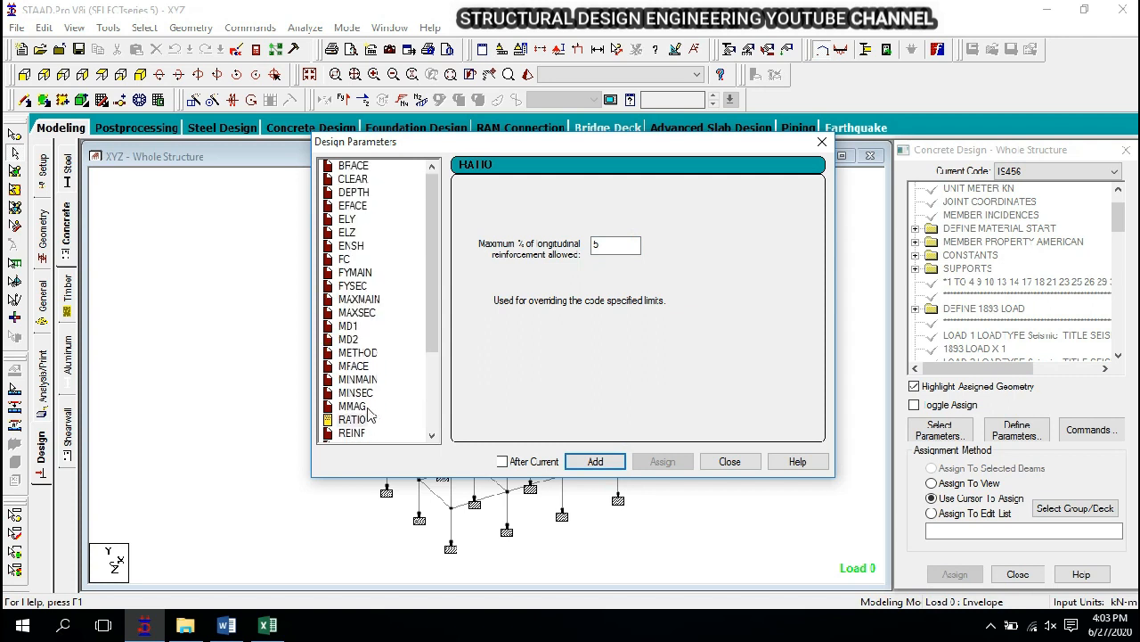
{"action": "scroll", "coordinate": [359, 224], "scroll_direction": "down", "scroll_amount": 3}
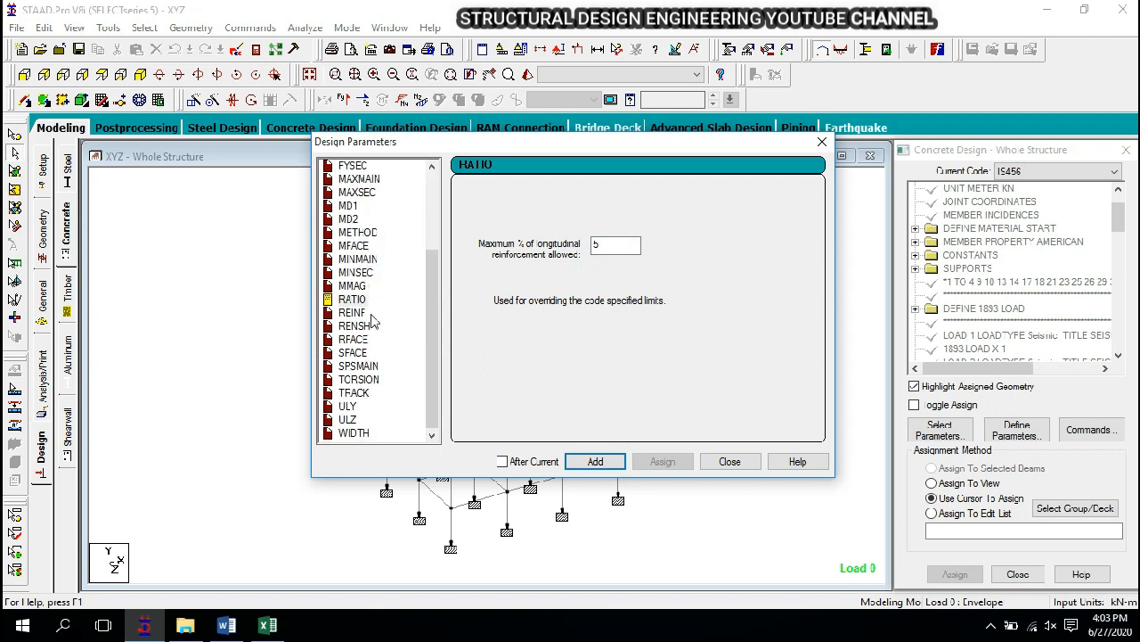
{"action": "scroll", "coordinate": [372, 375], "scroll_direction": "up", "scroll_amount": 1}
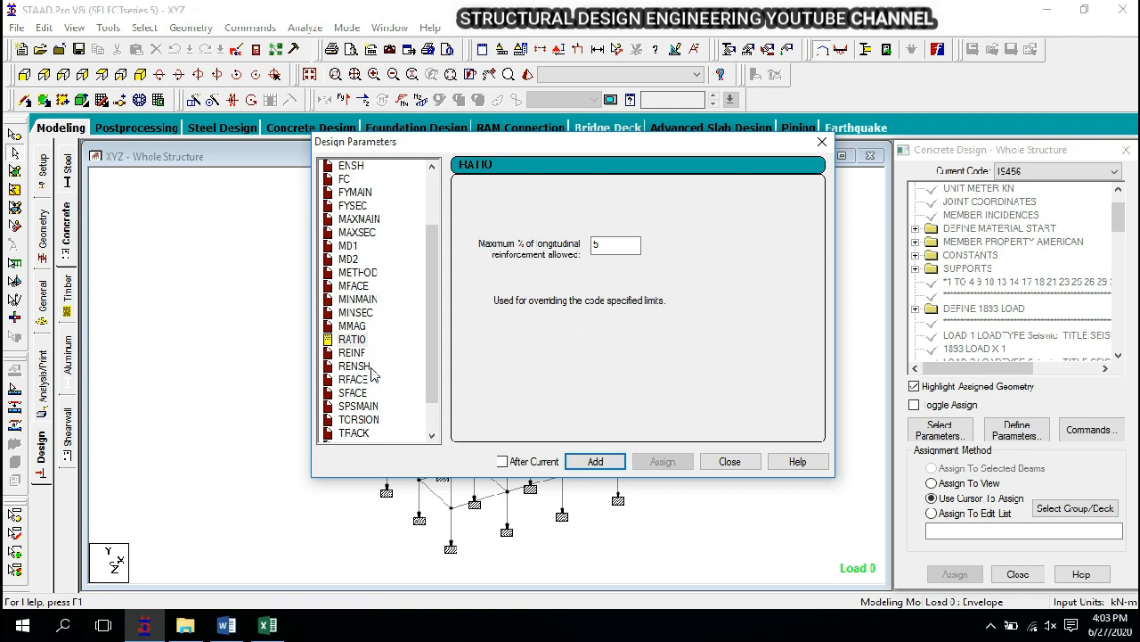
{"action": "scroll", "coordinate": [373, 375], "scroll_direction": "up", "scroll_amount": 2}
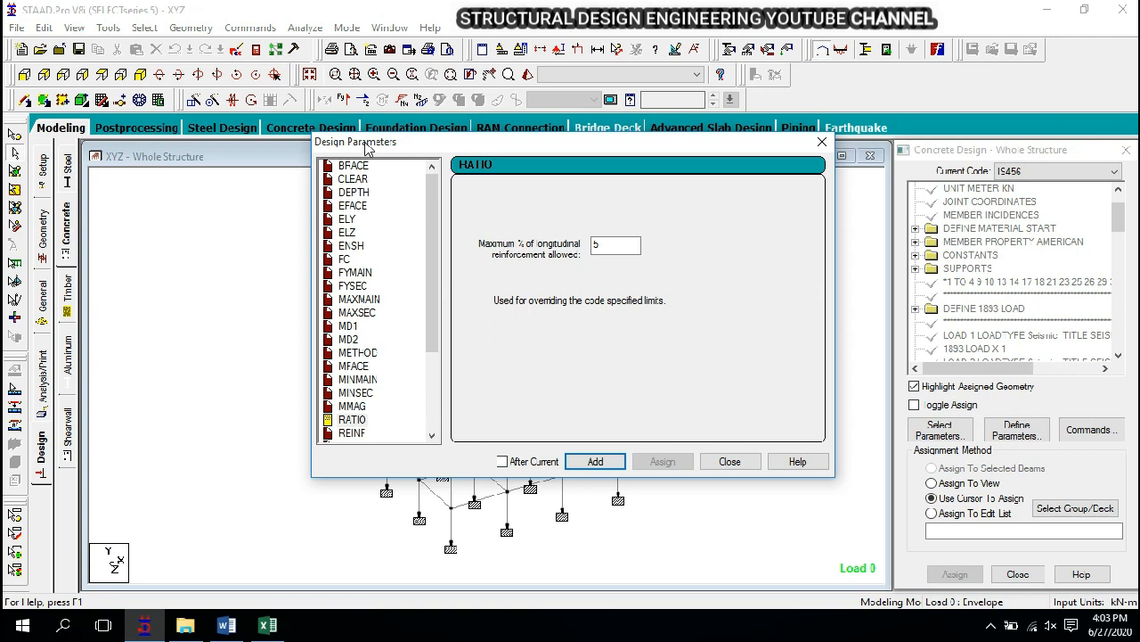
{"action": "left_click", "coordinate": [746, 461]}
- Add the DESIGN BEAM and DESIGN COLUMN commands to the concrete design and close the command definitions
{"action": "left_click", "coordinate": [1089, 431]}
{"action": "left_click_drag", "start_coordinate": [1032, 220], "coordinate": [842, 216]}
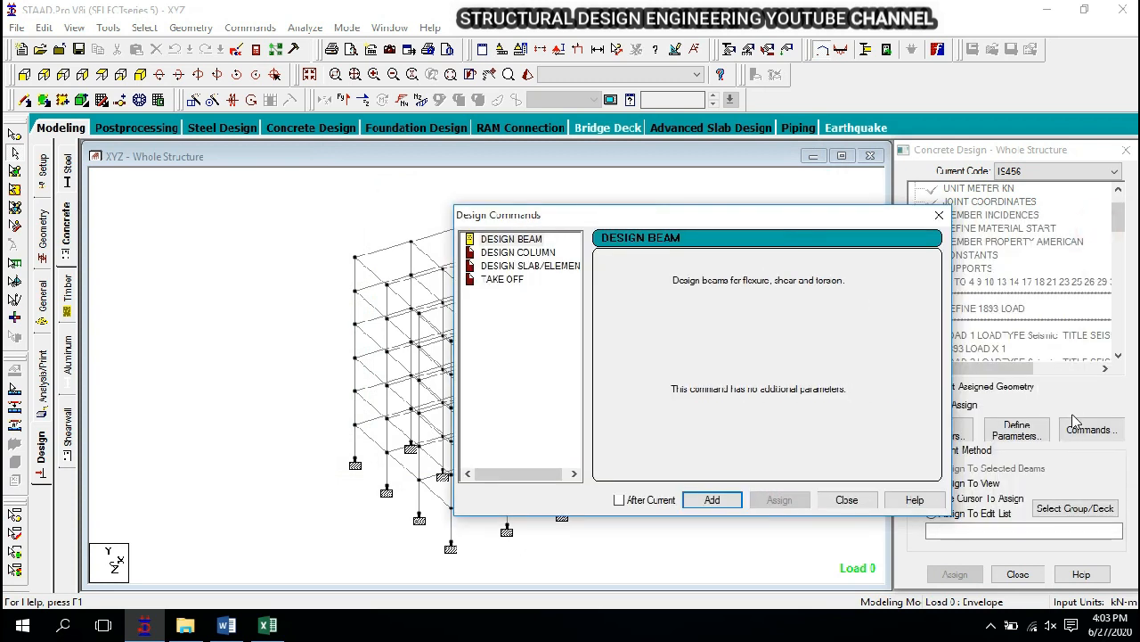
{"action": "left_click", "coordinate": [490, 238]}
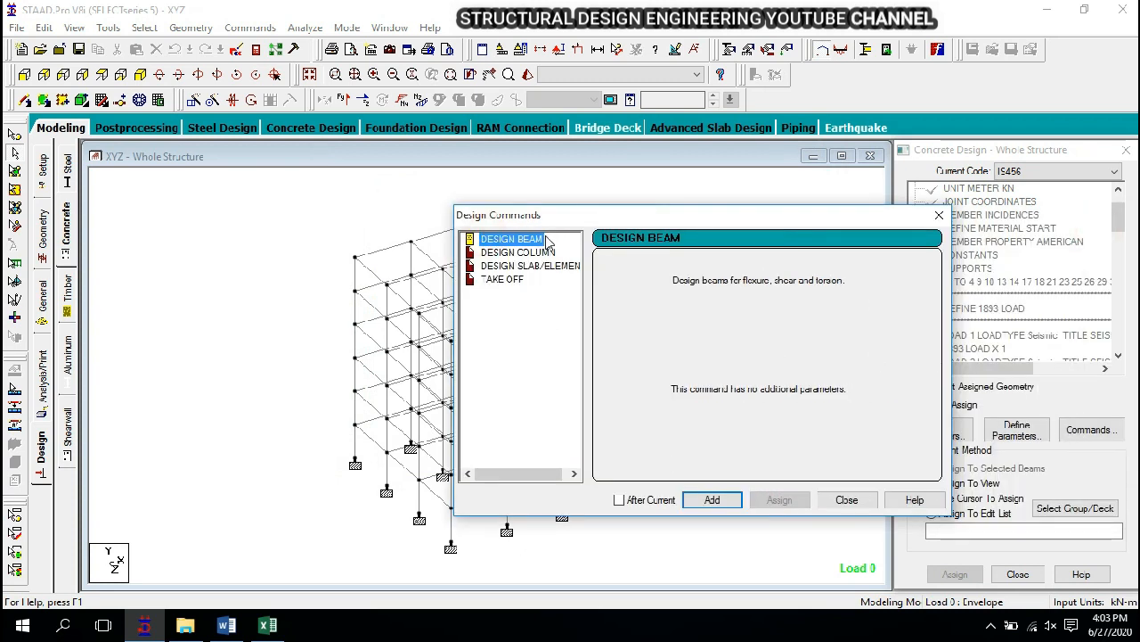
{"action": "left_click", "coordinate": [712, 500]}
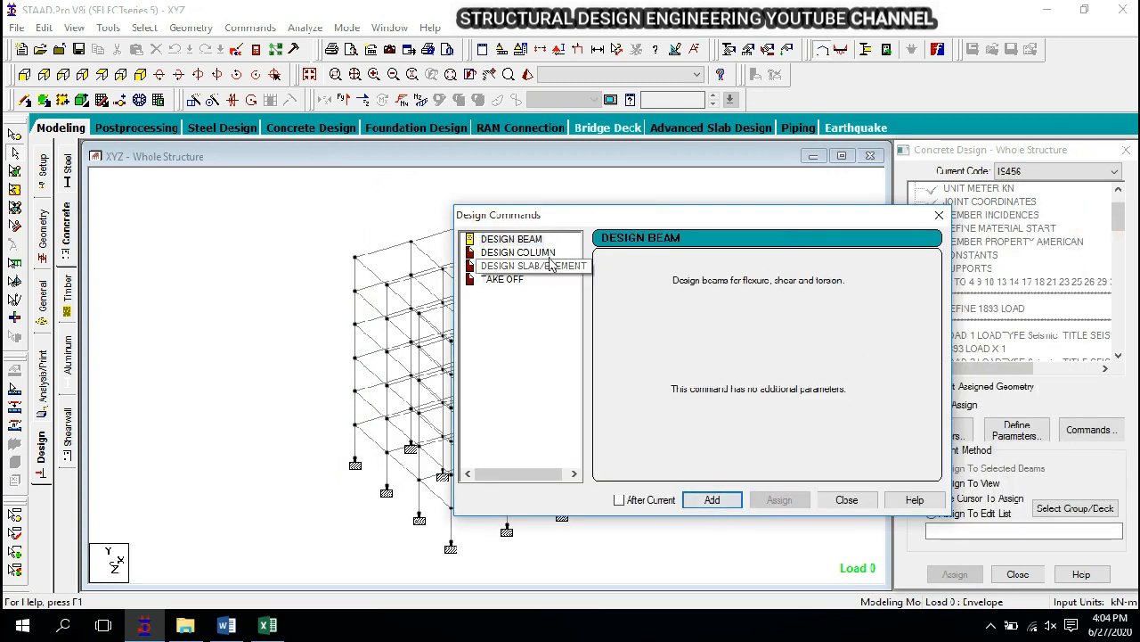
{"action": "left_click", "coordinate": [545, 253]}
{"action": "left_click", "coordinate": [724, 495]}
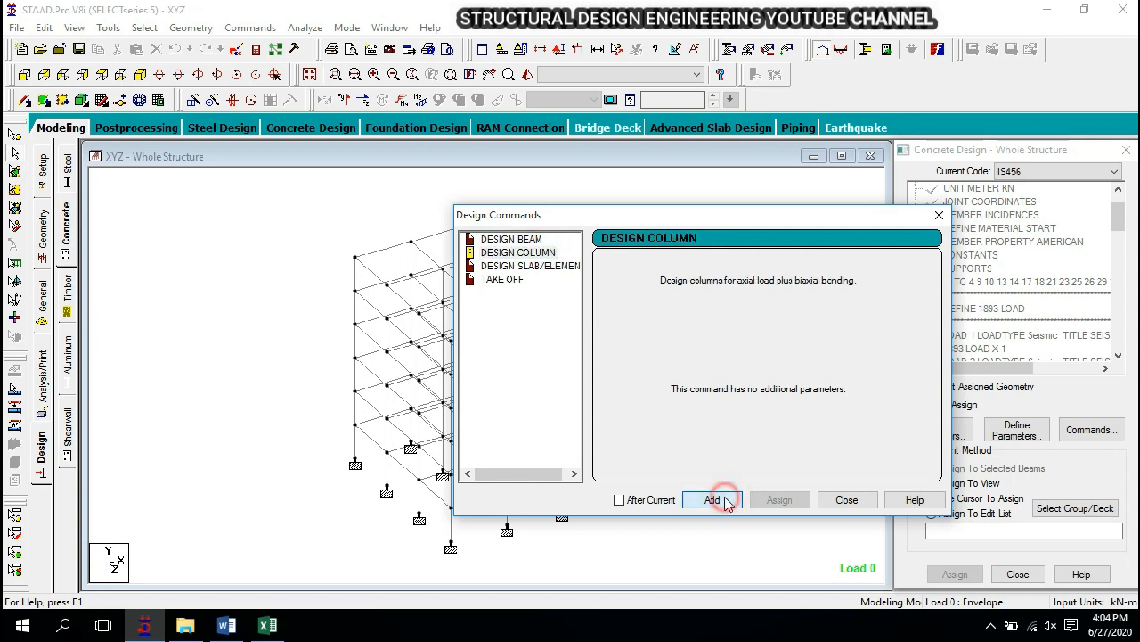
{"action": "left_click", "coordinate": [526, 239]}
{"action": "left_click", "coordinate": [531, 252]}
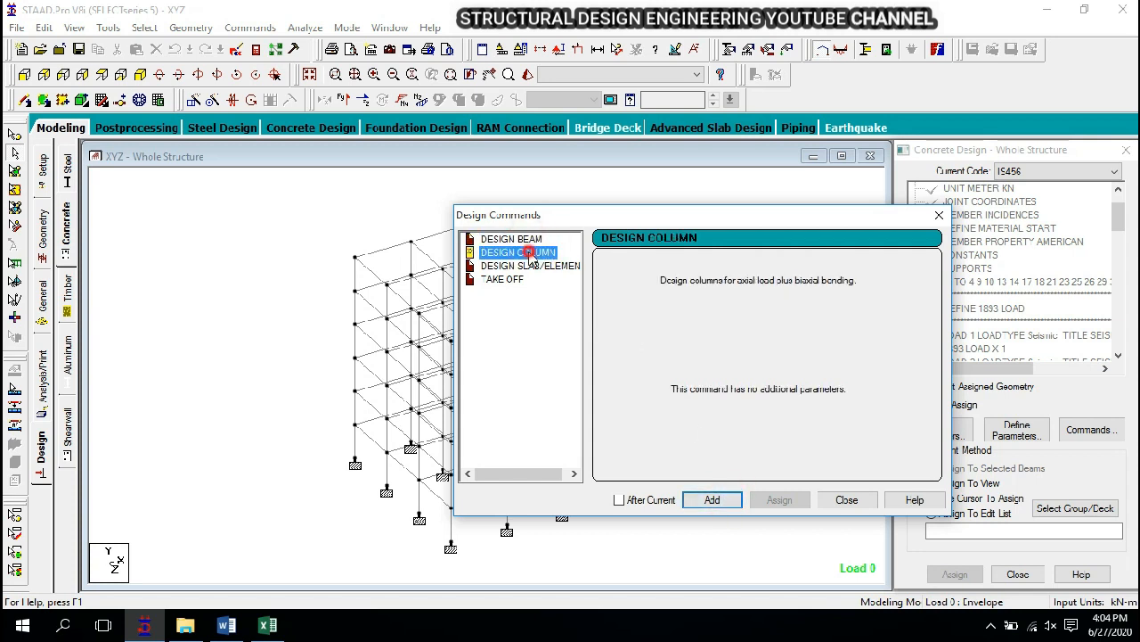
{"action": "left_click", "coordinate": [939, 214]}
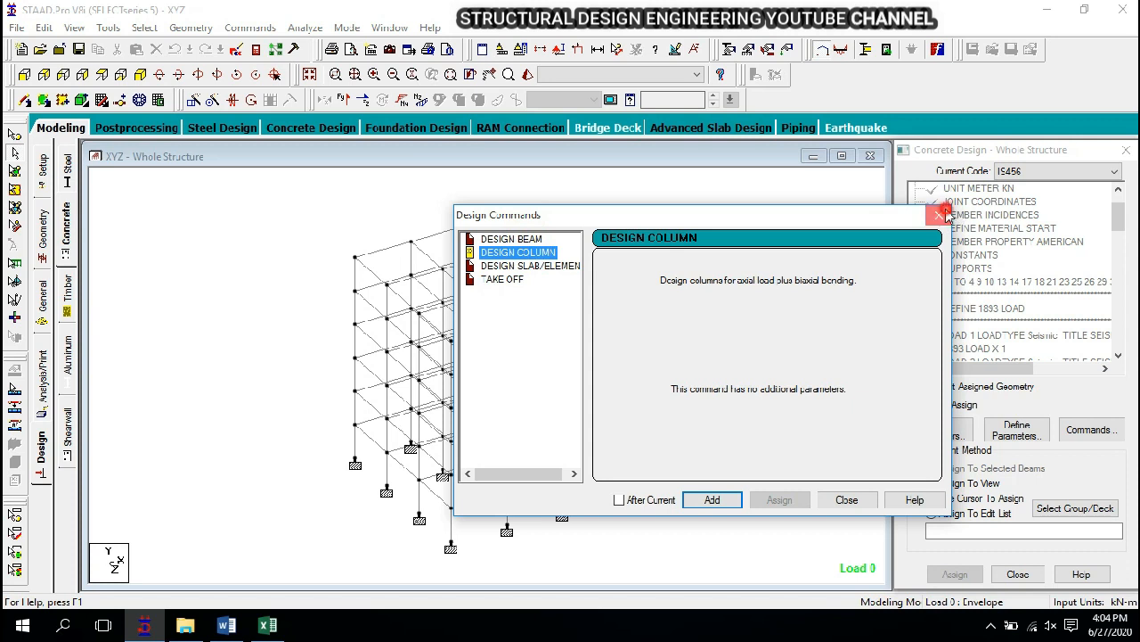
- Review the entries listed under the concrete design block and examine the frame in elevation and isometric views
{"action": "left_click_drag", "start_coordinate": [1120, 212], "coordinate": [1128, 337]}
{"action": "left_click", "coordinate": [984, 203]}
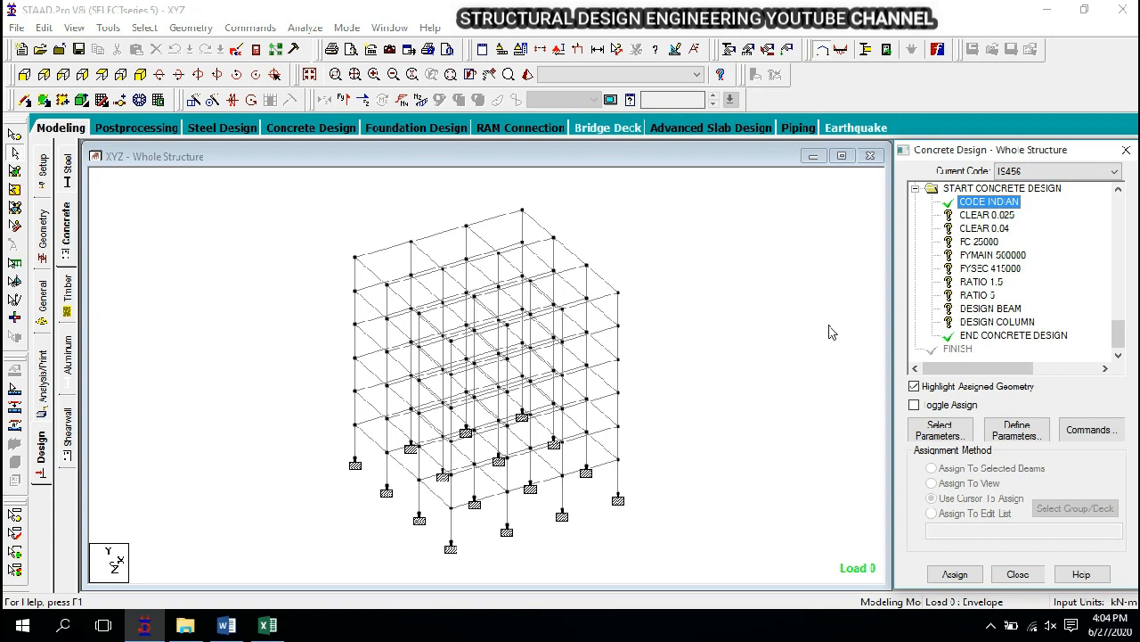
{"action": "left_click", "coordinate": [24, 74]}
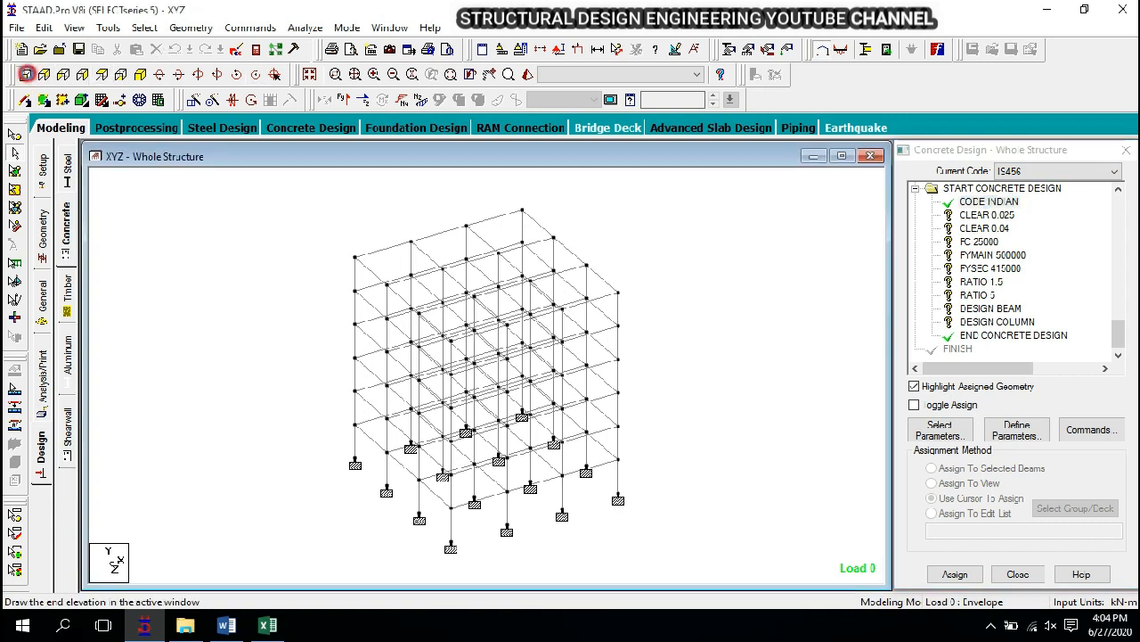
{"action": "left_click", "coordinate": [140, 74]}
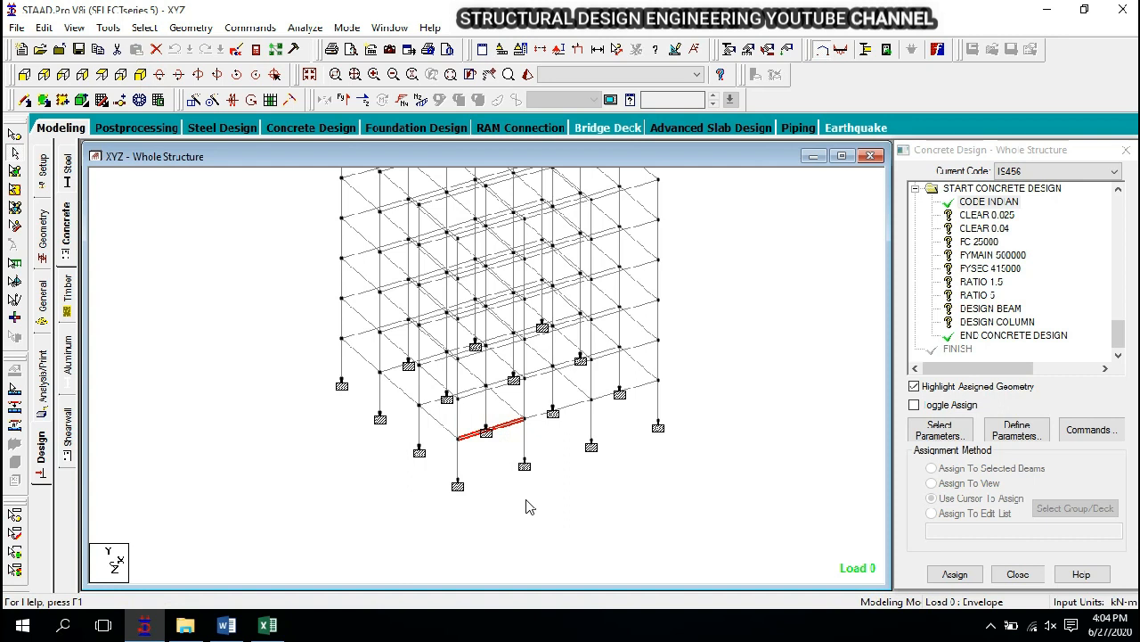
{"action": "middle_click_drag", "start_coordinate": [637, 136], "coordinate": [645, 190]}
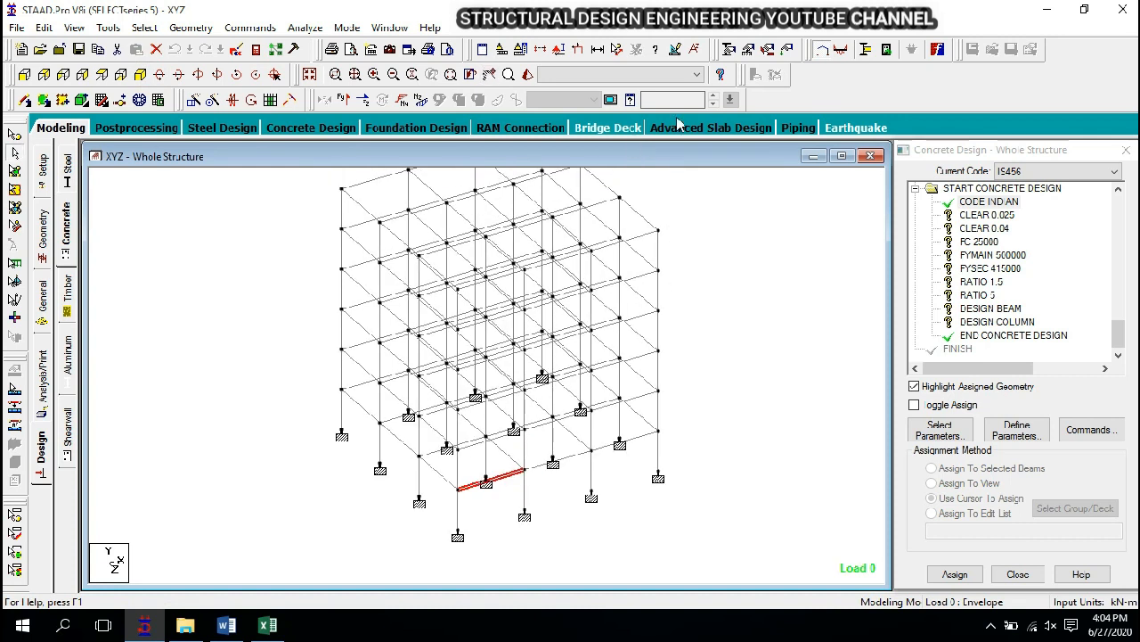
- Measure the top two storey heights node to node along a corner column and clear the displayed dimensions
{"action": "left_click", "coordinate": [617, 49]}
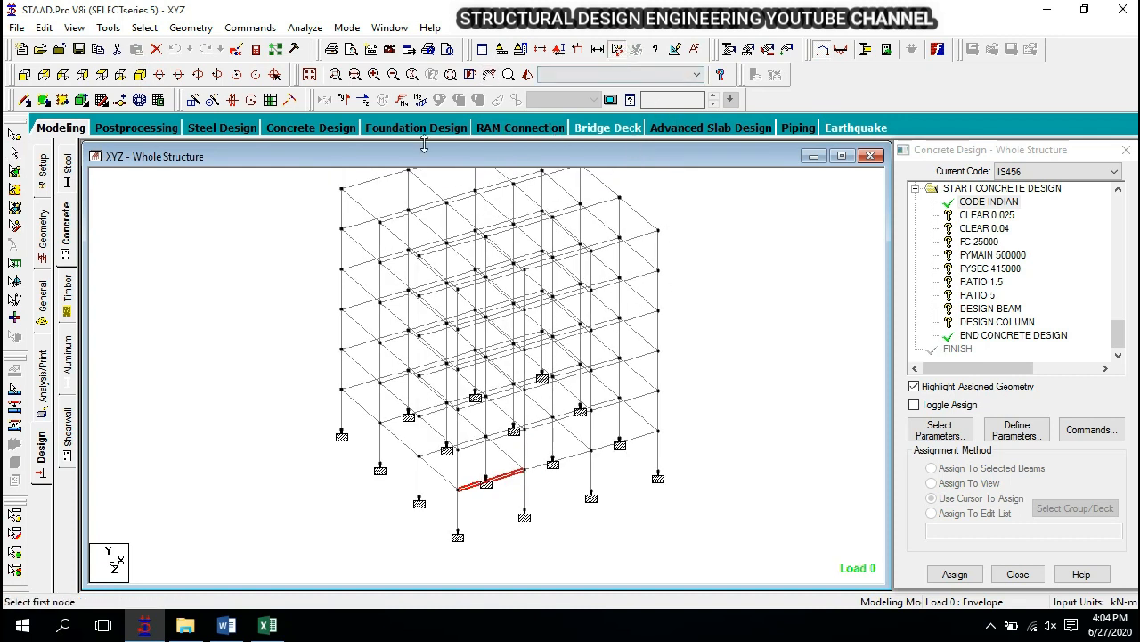
{"action": "left_click", "coordinate": [345, 188]}
{"action": "left_click", "coordinate": [341, 228]}
{"action": "left_click", "coordinate": [341, 228]}
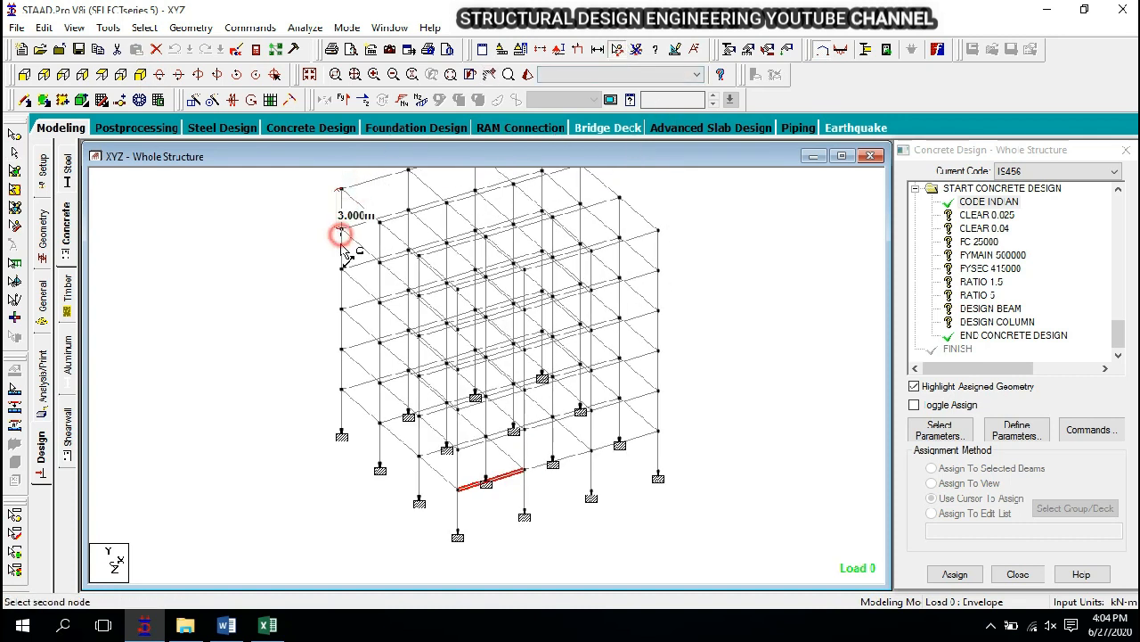
{"action": "left_click", "coordinate": [341, 268]}
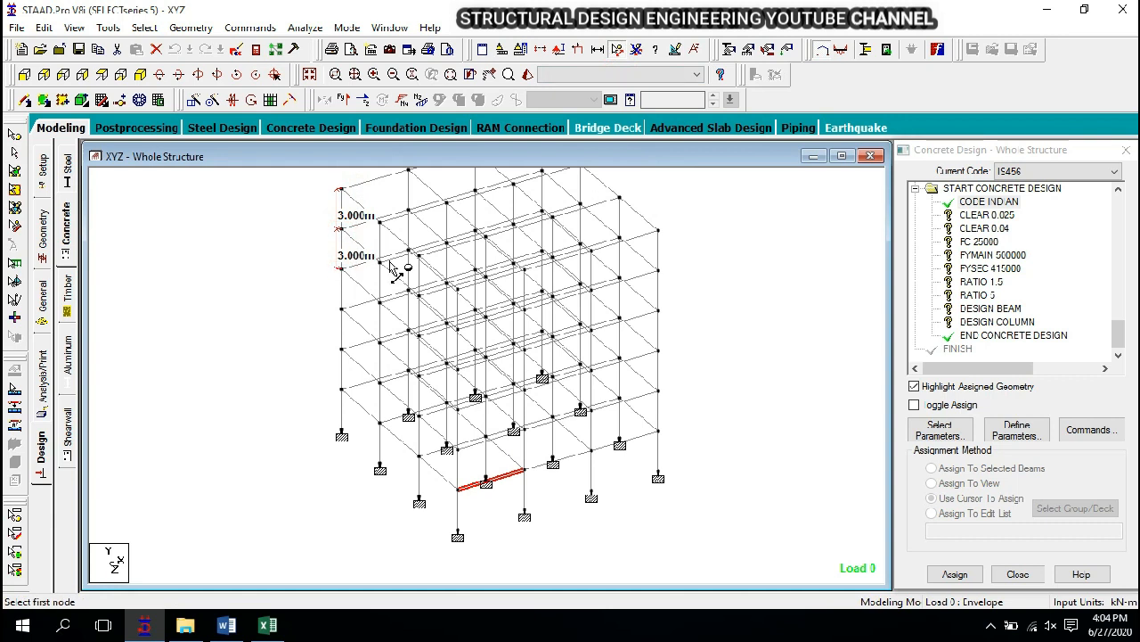
{"action": "left_click", "coordinate": [636, 51]}
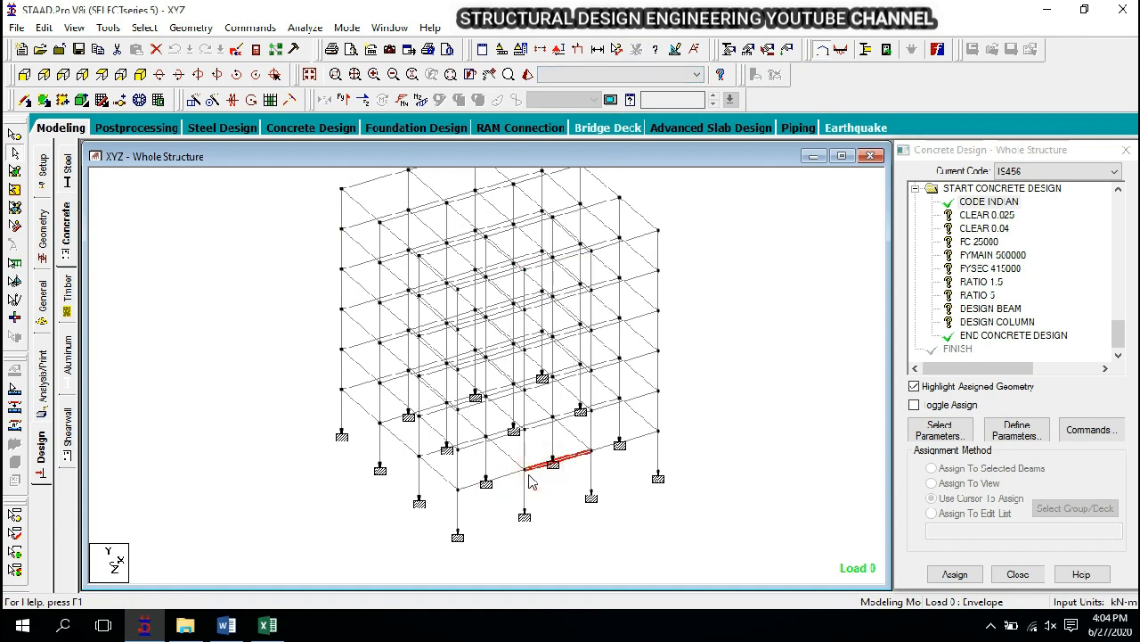
- Assign the CLEAR 0.025 parameter to the horizontal beams at all six floor levels, selecting them in the front elevation
{"action": "middle_click_drag", "start_coordinate": [753, 433], "coordinate": [721, 426]}
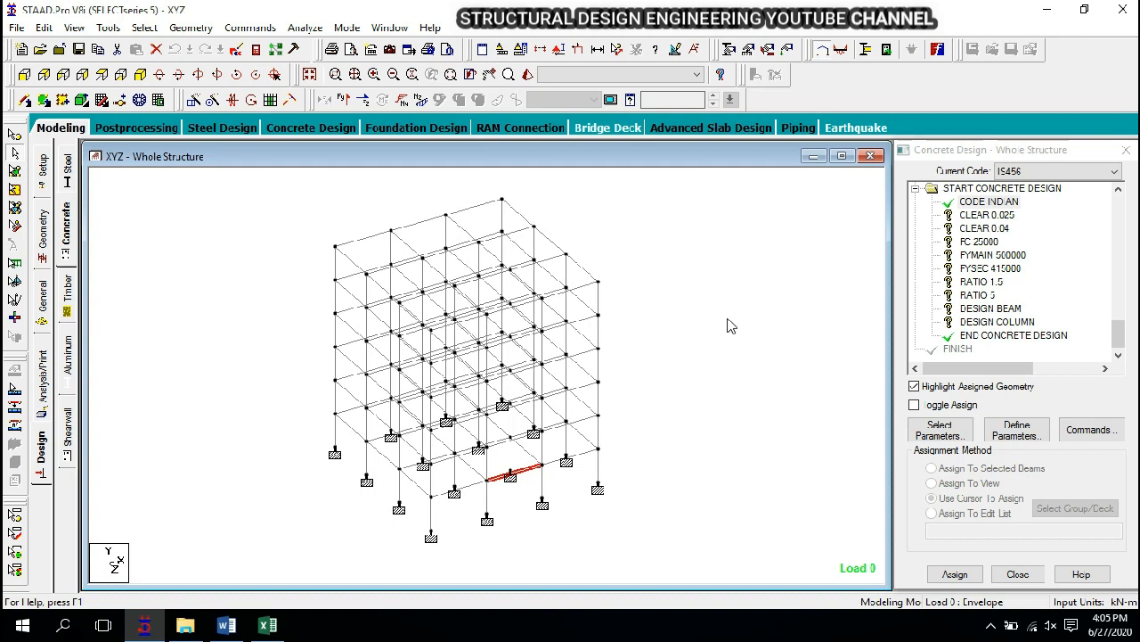
{"action": "left_click", "coordinate": [992, 216]}
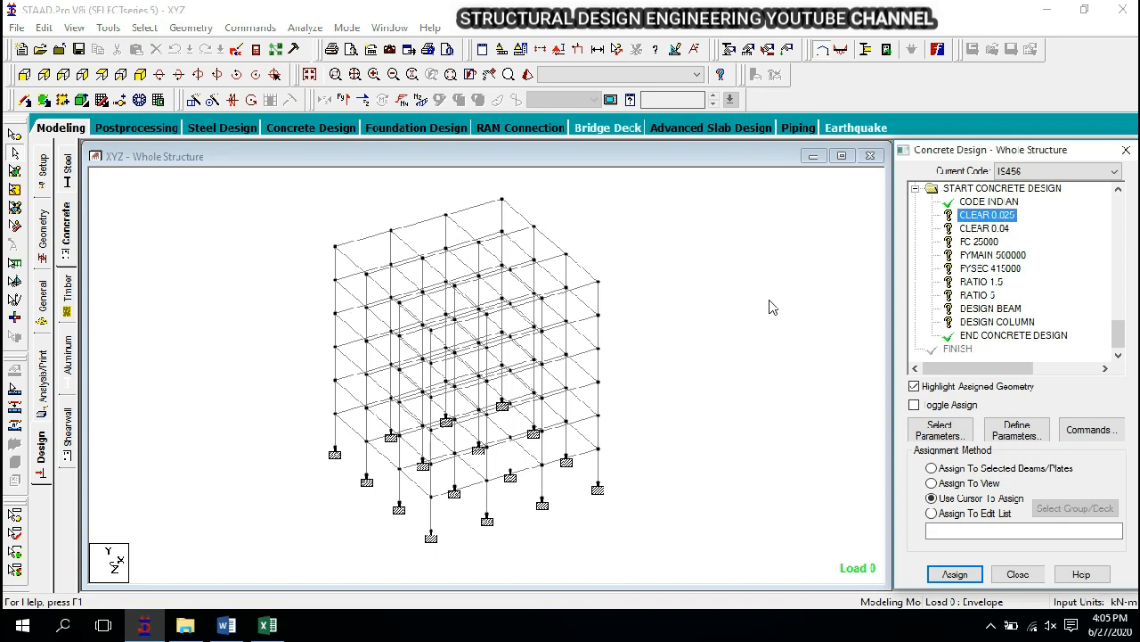
{"action": "left_click", "coordinate": [25, 74]}
{"action": "left_click_drag", "start_coordinate": [293, 183], "coordinate": [652, 218]}
{"action": "left_click_drag", "start_coordinate": [231, 244], "coordinate": [604, 282]}
{"action": "left_click_drag", "start_coordinate": [234, 319], "coordinate": [647, 300]}
{"action": "left_click_drag", "start_coordinate": [293, 357], "coordinate": [592, 393]}
{"action": "left_click_drag", "start_coordinate": [305, 403], "coordinate": [602, 434]}
{"action": "left_click_drag", "start_coordinate": [302, 465], "coordinate": [649, 495]}
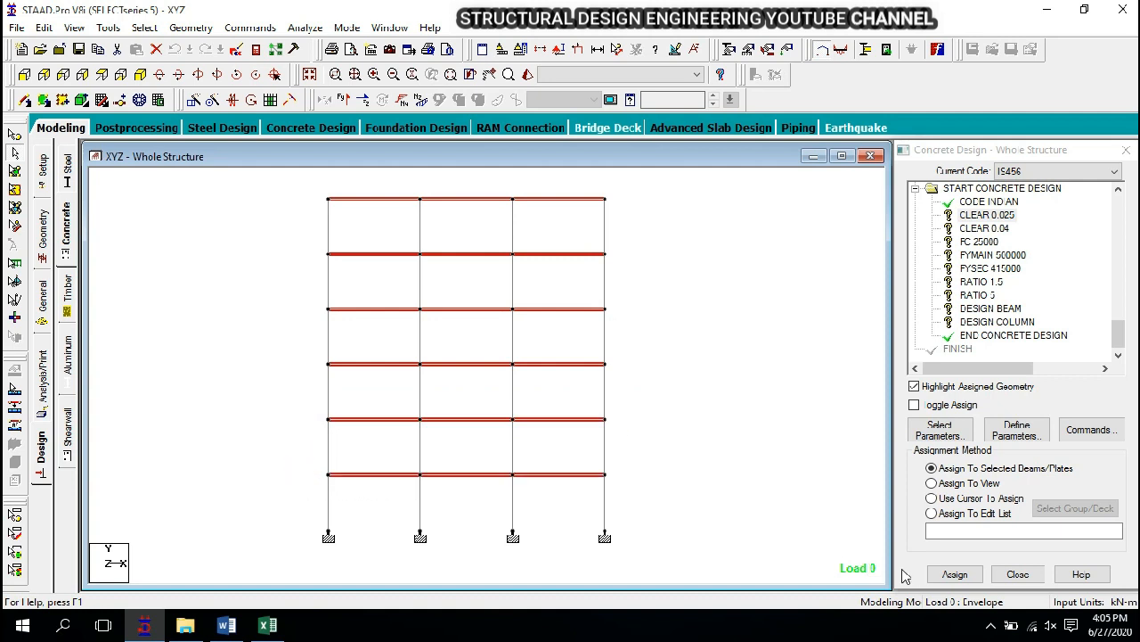
{"action": "left_click", "coordinate": [947, 474]}
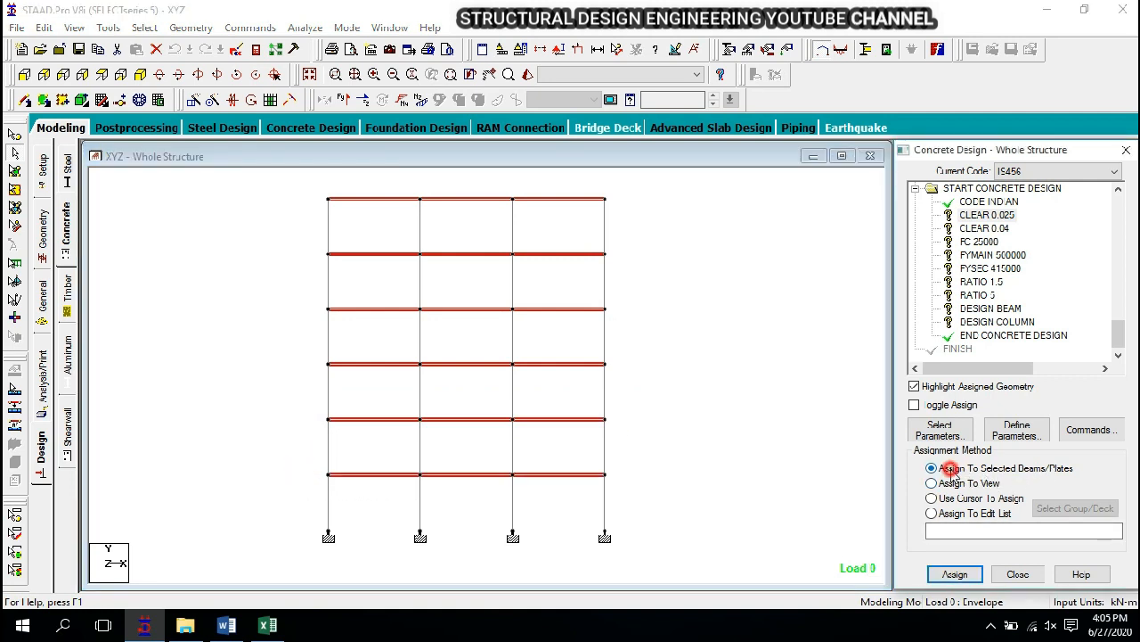
{"action": "left_click", "coordinate": [956, 574]}
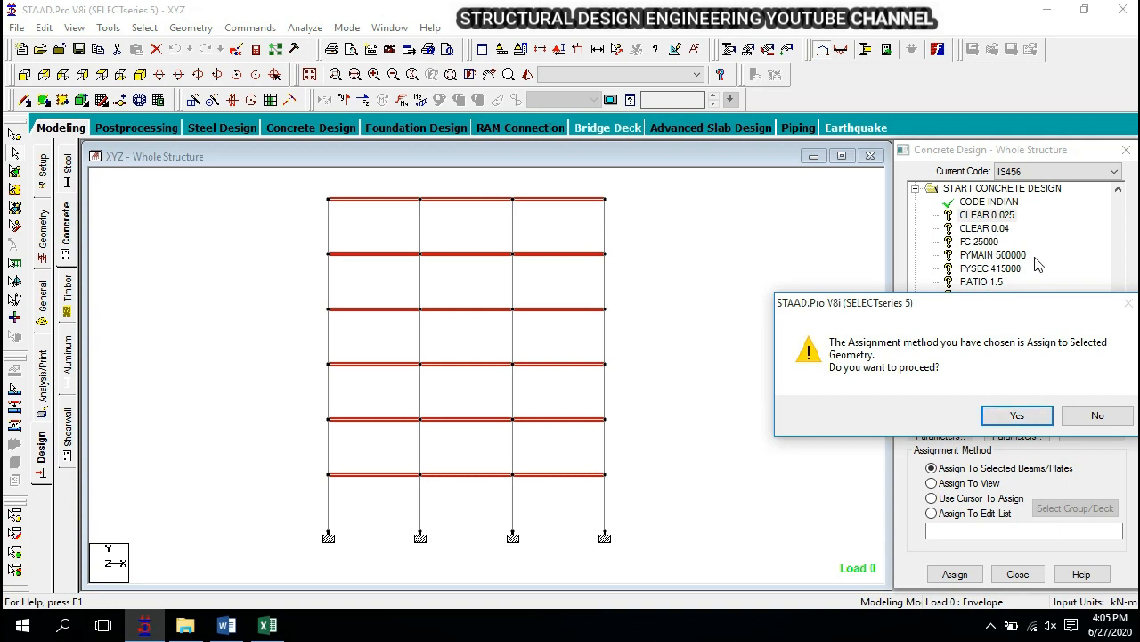
{"action": "left_click", "coordinate": [1035, 417]}
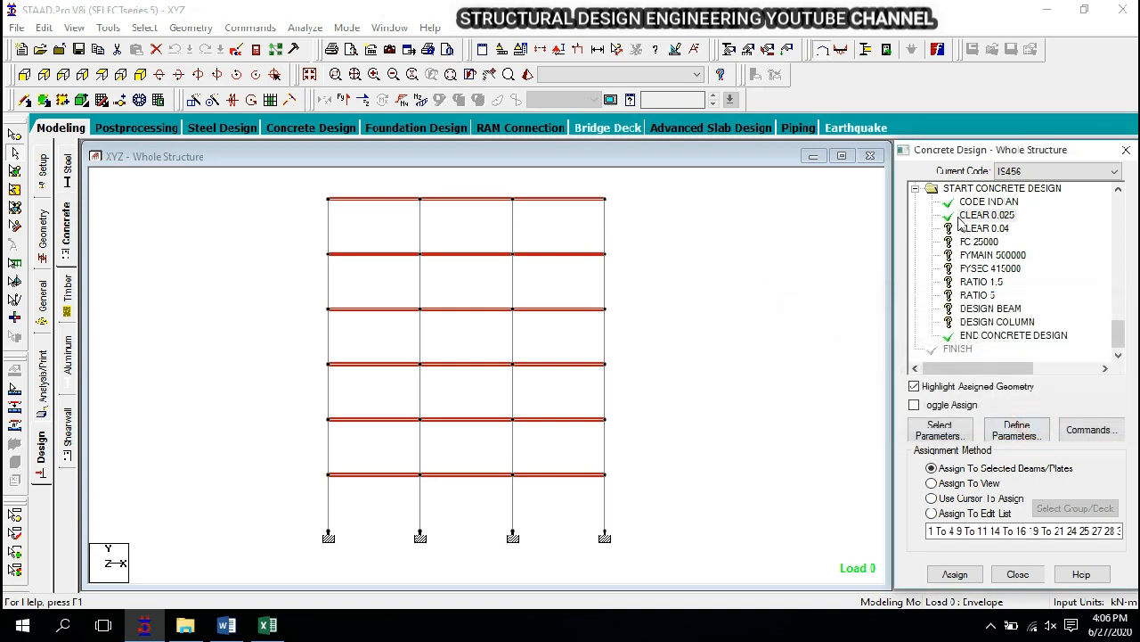
- Assign the CLEAR 0.04 parameter to all columns, selecting the members parallel to the Y axis
{"action": "left_click", "coordinate": [980, 230]}
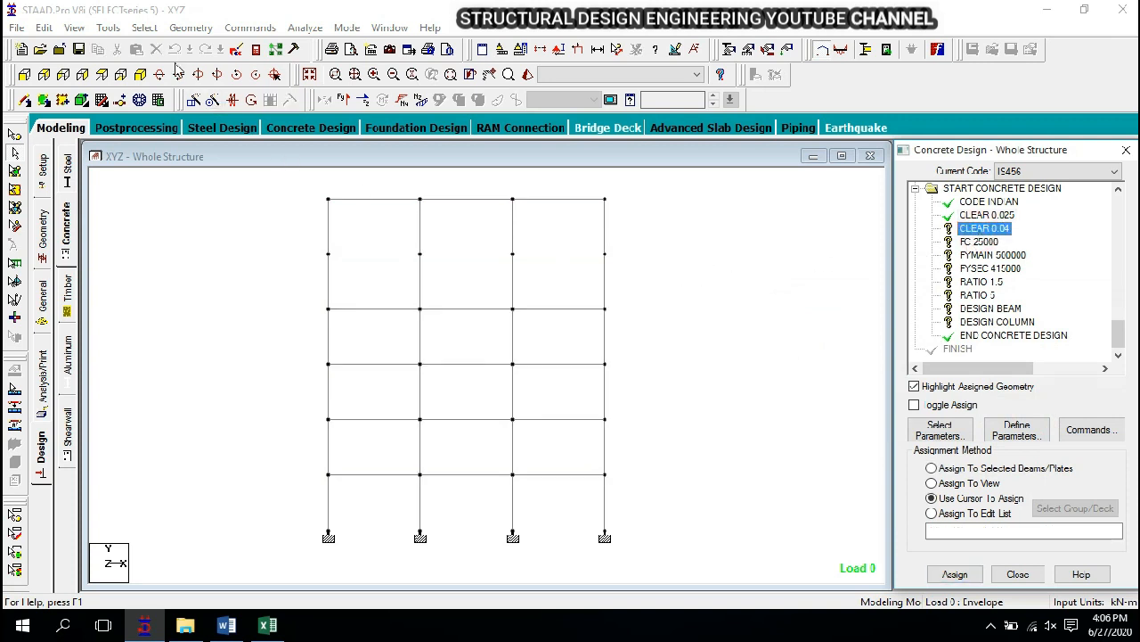
{"action": "left_click", "coordinate": [140, 30]}
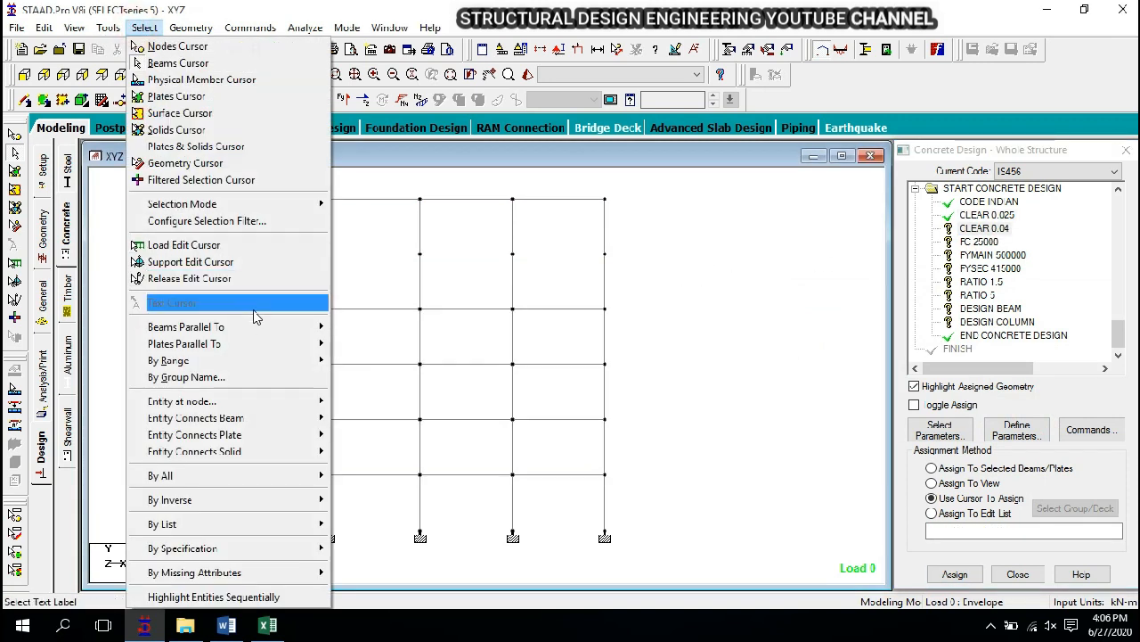
{"action": "mouse_move", "coordinate": [255, 330]}
{"action": "left_click", "coordinate": [370, 351]}
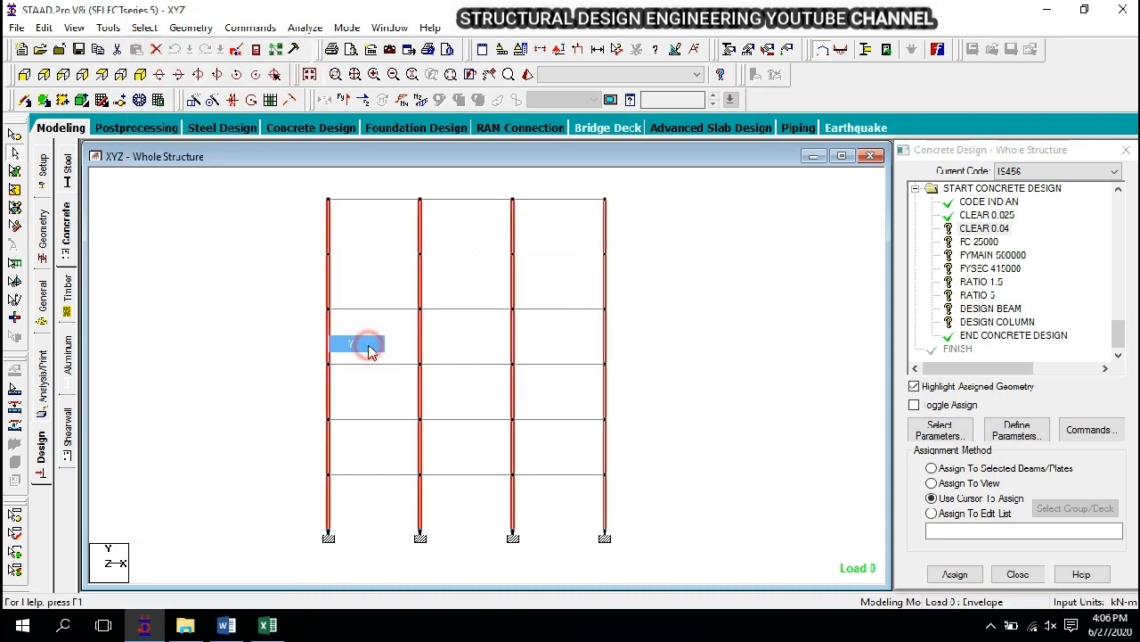
{"action": "left_click", "coordinate": [140, 74]}
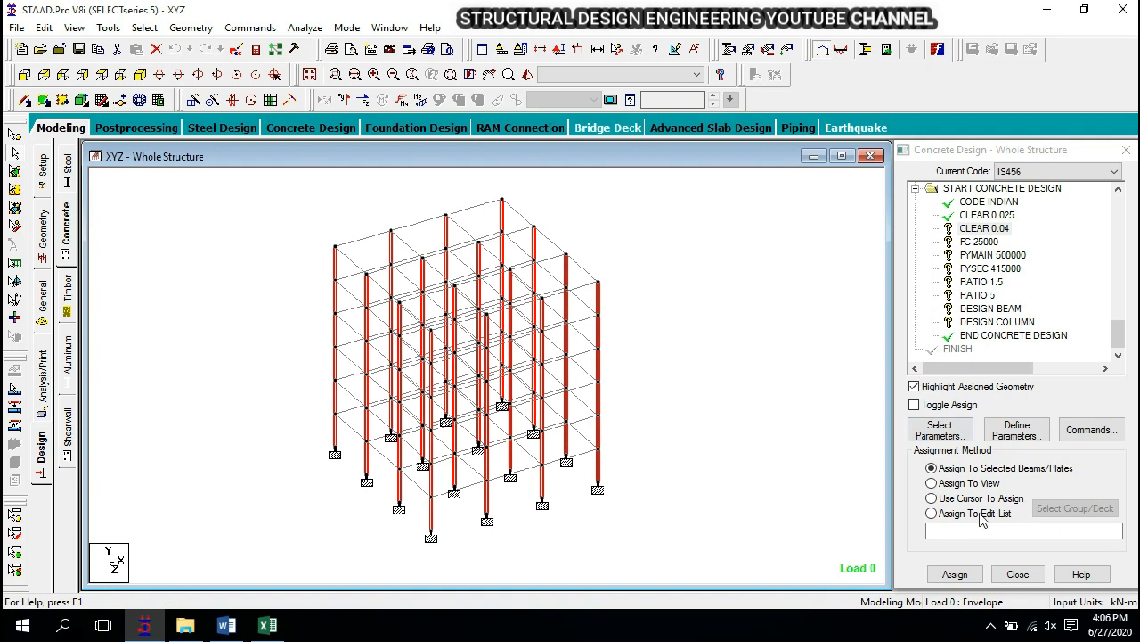
{"action": "left_click", "coordinate": [954, 574]}
{"action": "left_click", "coordinate": [1017, 416]}
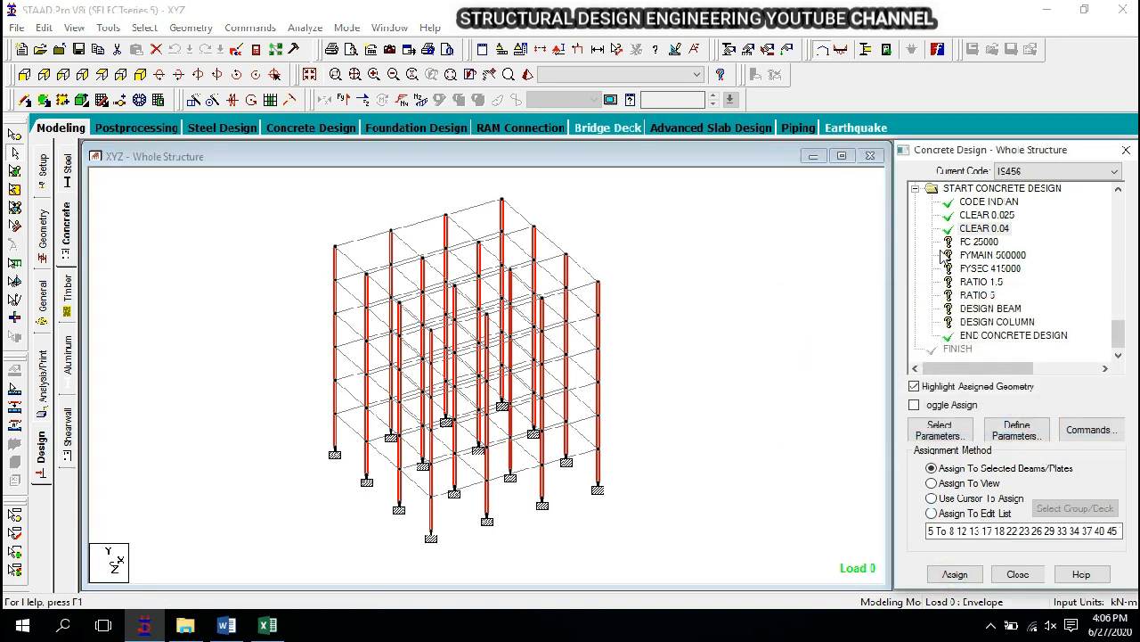
- Assign the FC 25000 concrete strength parameter to every beam and column of the frame
{"action": "left_click", "coordinate": [963, 243]}
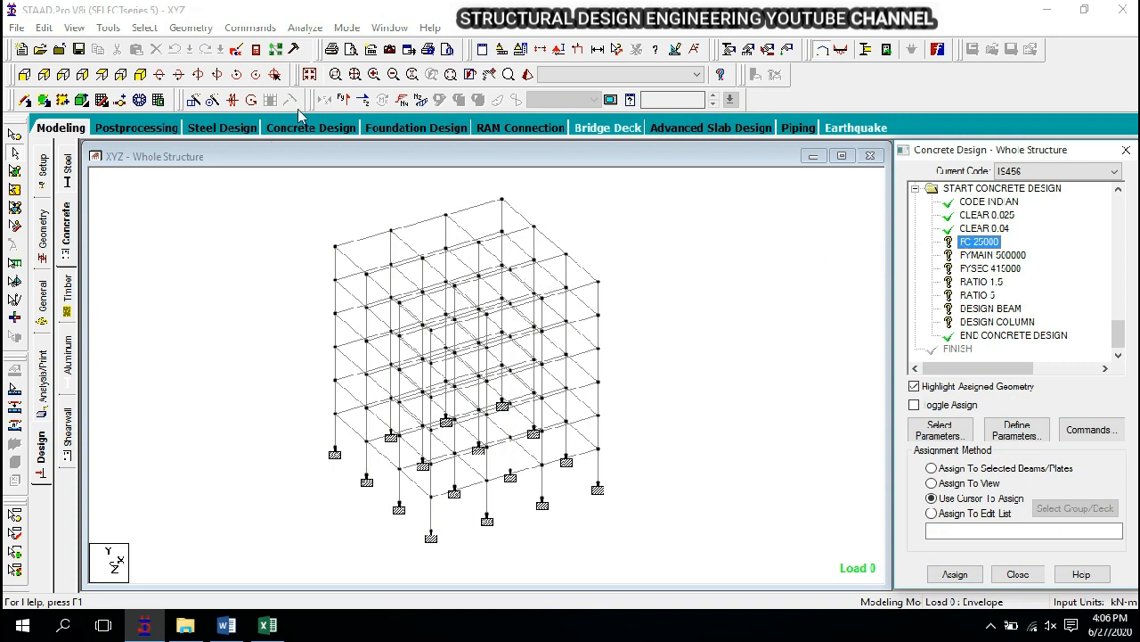
{"action": "left_click", "coordinate": [309, 75]}
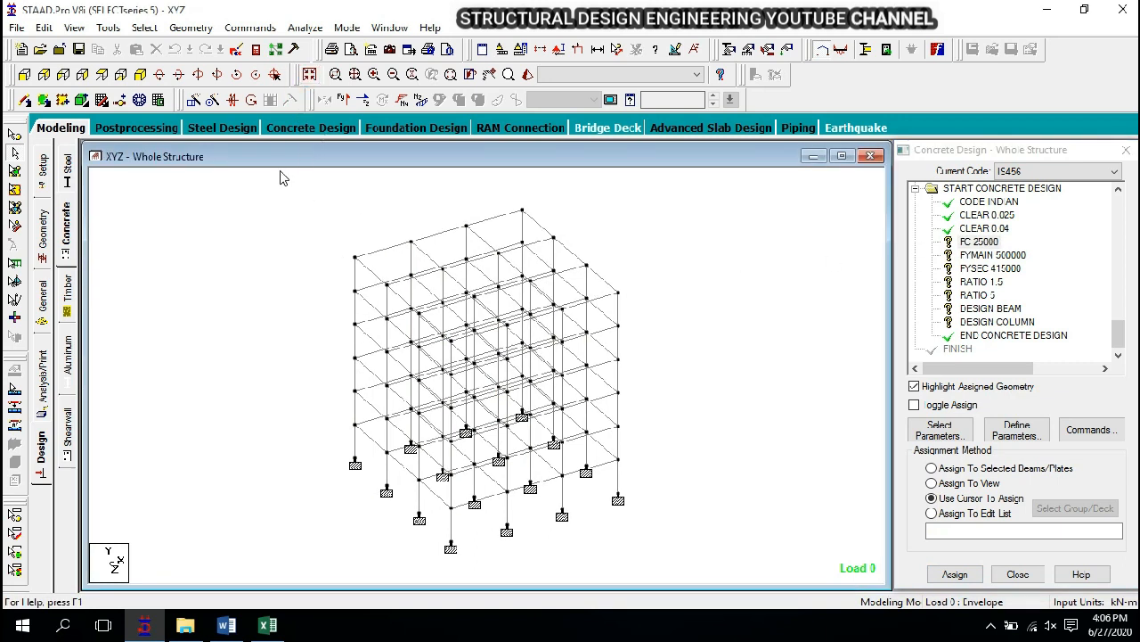
{"action": "left_click_drag", "start_coordinate": [282, 178], "coordinate": [718, 599]}
{"action": "left_click", "coordinate": [955, 574]}
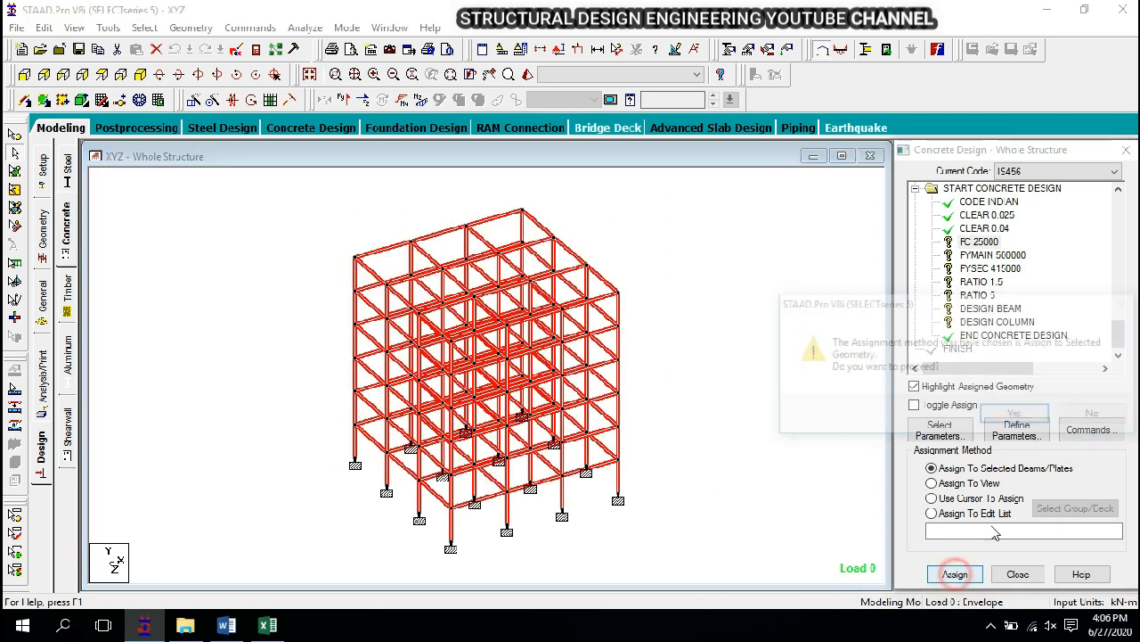
{"action": "left_click", "coordinate": [1021, 414]}
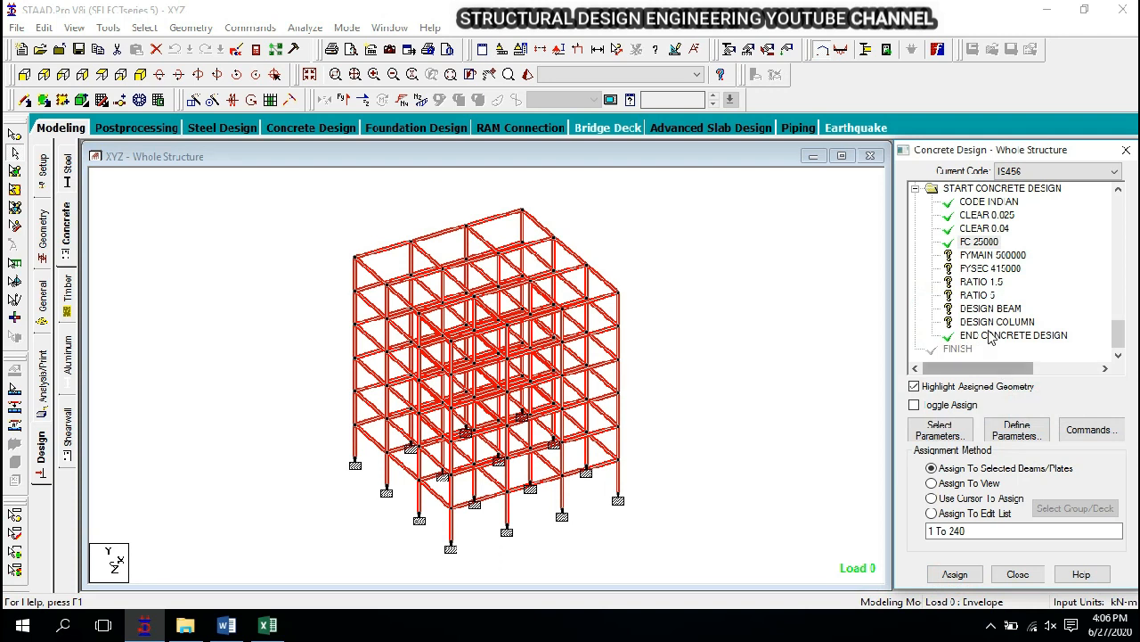
- Assign the FYMAIN 500000 main reinforcement strength parameter to all members of the frame
{"action": "left_click", "coordinate": [967, 257]}
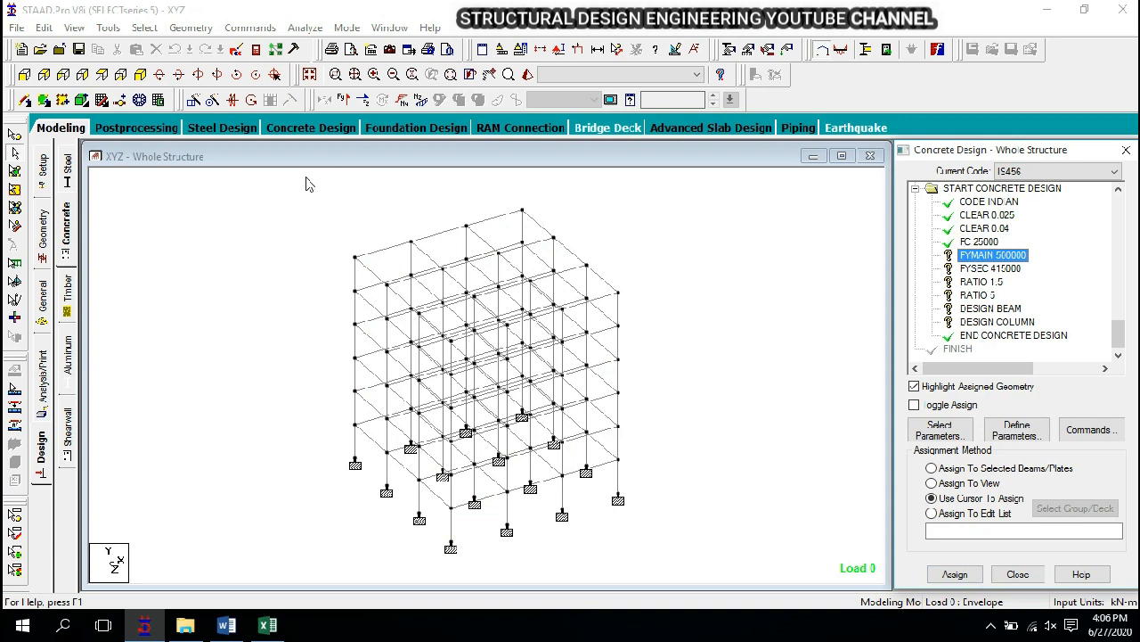
{"action": "left_click_drag", "start_coordinate": [305, 179], "coordinate": [627, 541]}
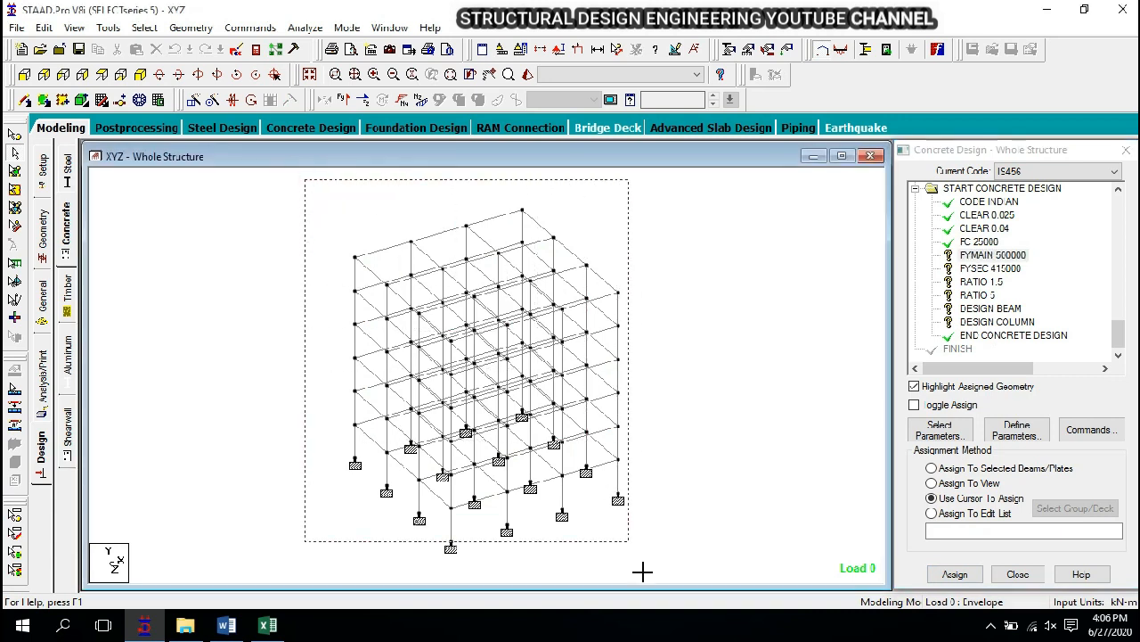
{"action": "left_click_drag", "start_coordinate": [657, 604], "coordinate": [659, 603]}
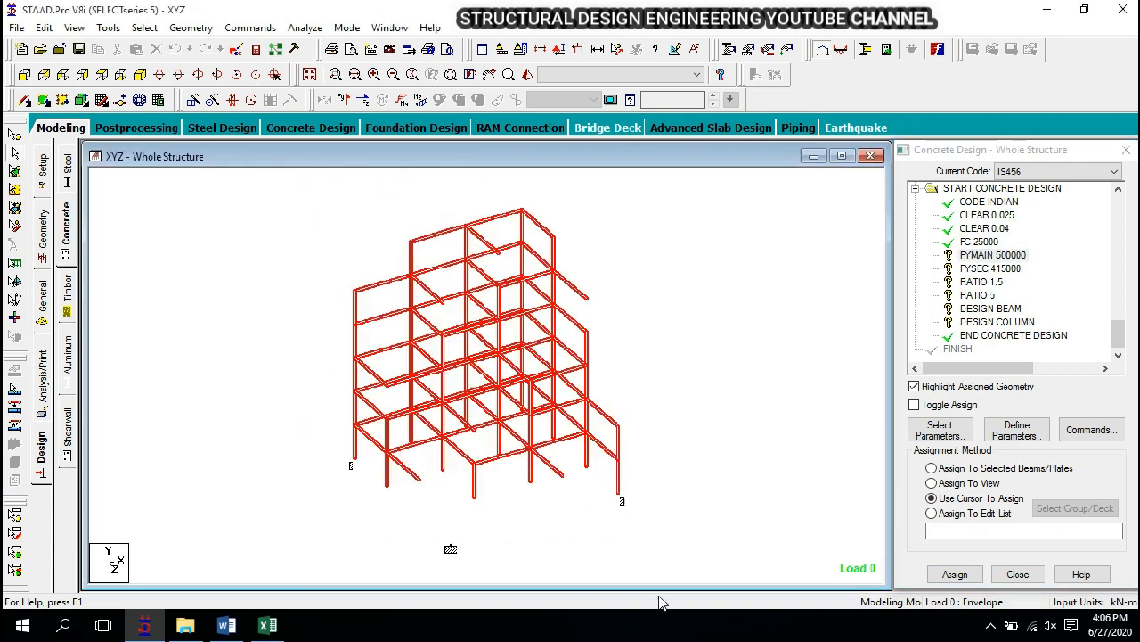
{"action": "left_click", "coordinate": [955, 574]}
{"action": "left_click", "coordinate": [1017, 415]}
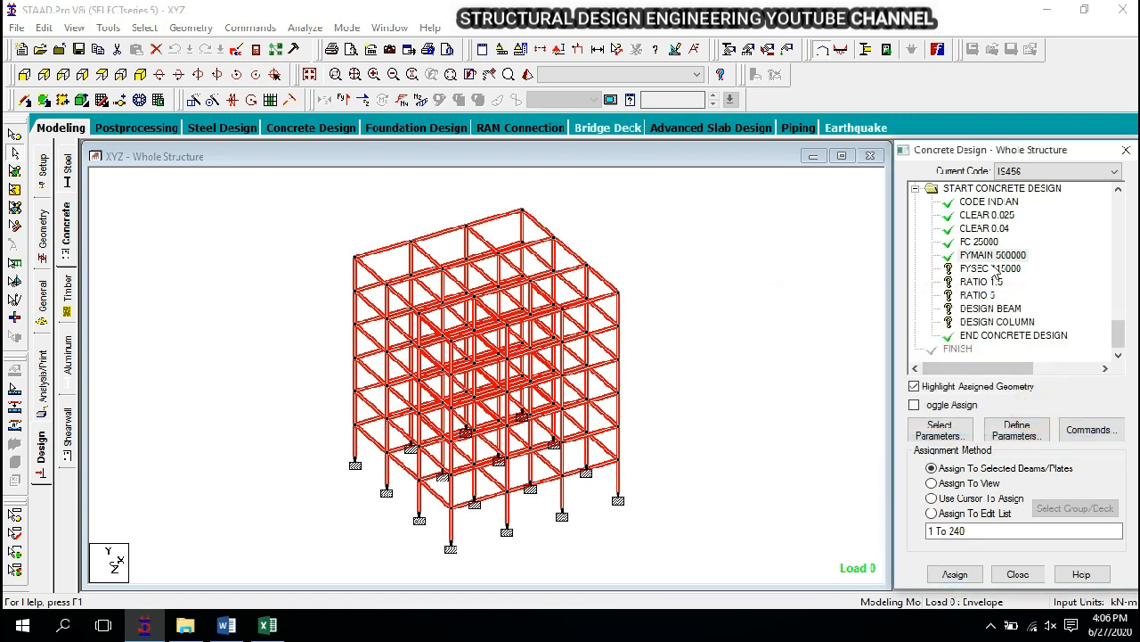
- Assign the FYSEC 415000 secondary reinforcement strength parameter to all members of the frame
{"action": "left_click", "coordinate": [991, 268]}
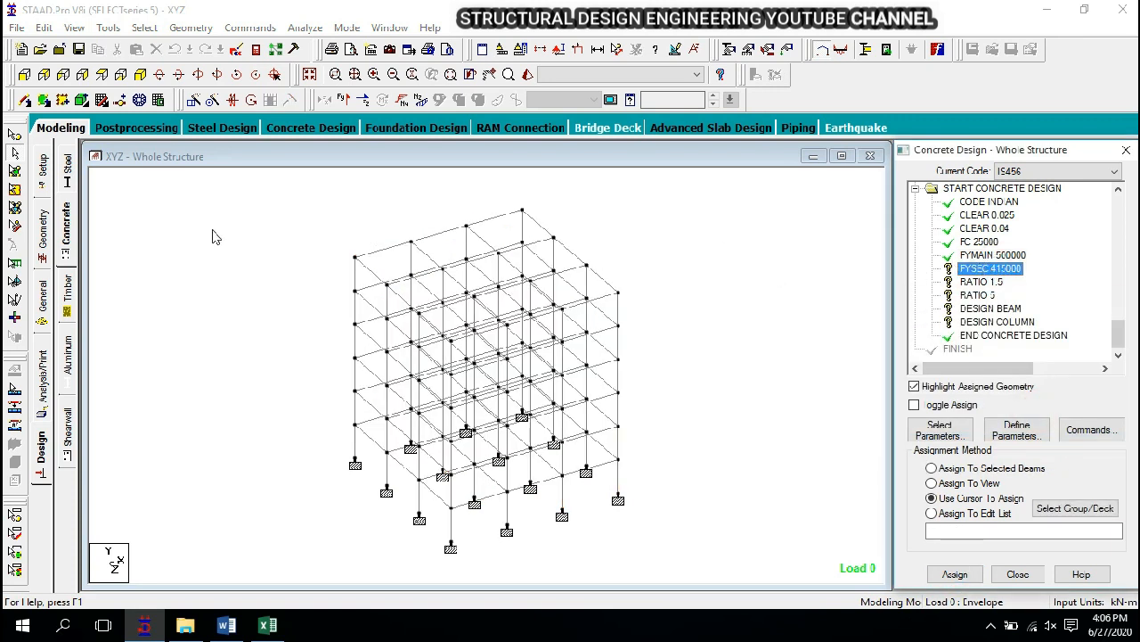
{"action": "left_click_drag", "start_coordinate": [294, 172], "coordinate": [770, 584]}
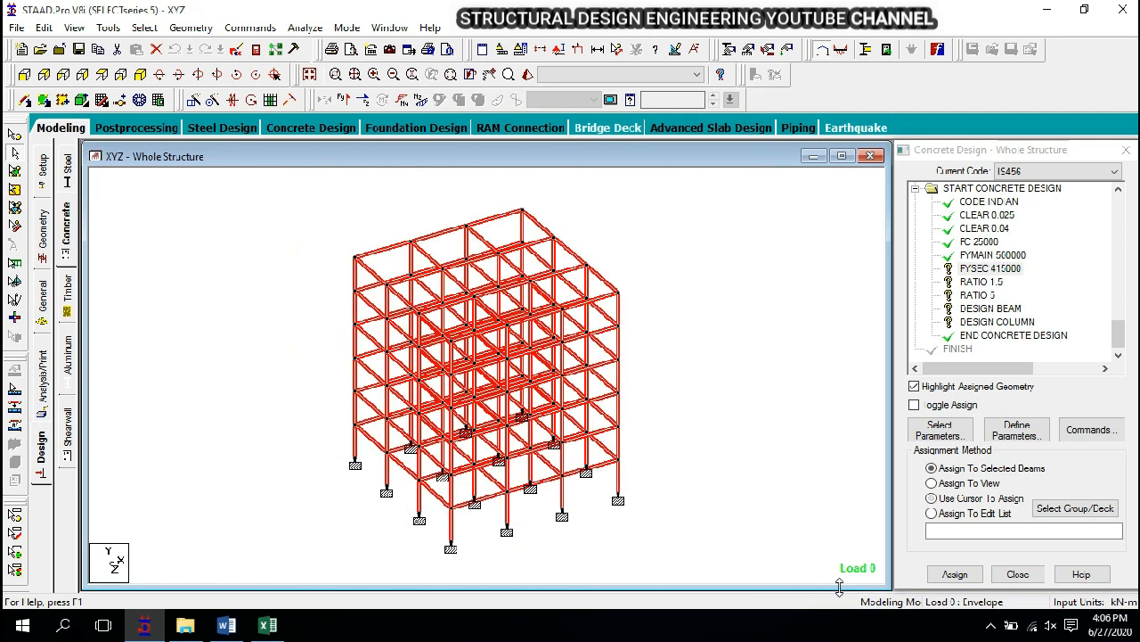
{"action": "left_click", "coordinate": [957, 574]}
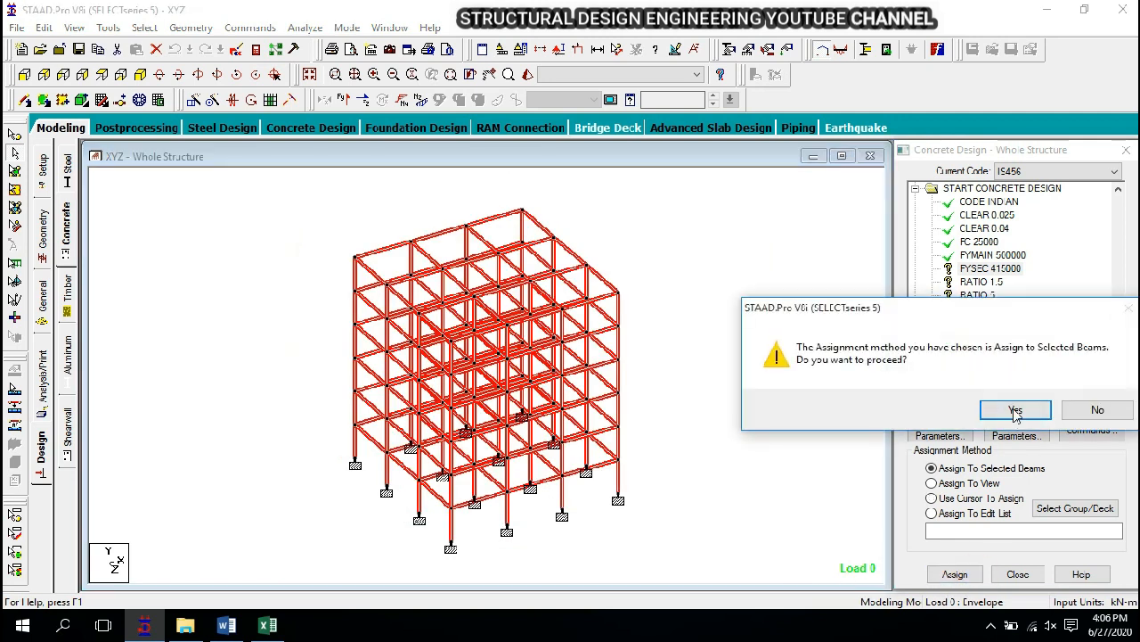
{"action": "left_click", "coordinate": [1014, 414]}
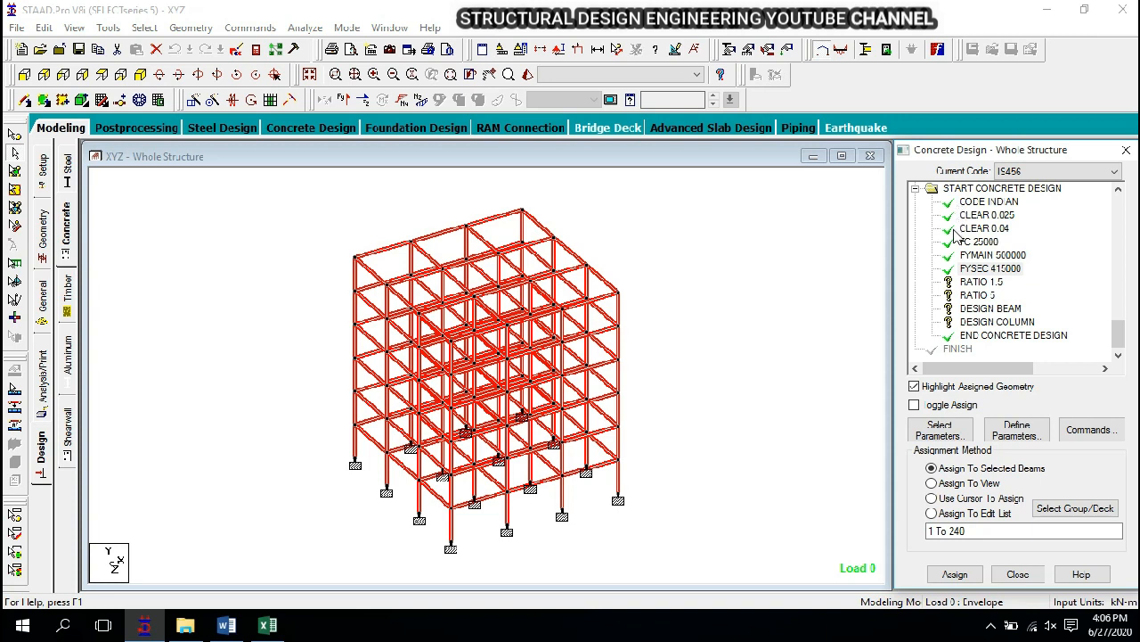
- Assign the RATIO 1.5 parameter to the horizontal beams on all six floor levels, selected in the front elevation
{"action": "left_click", "coordinate": [981, 282]}
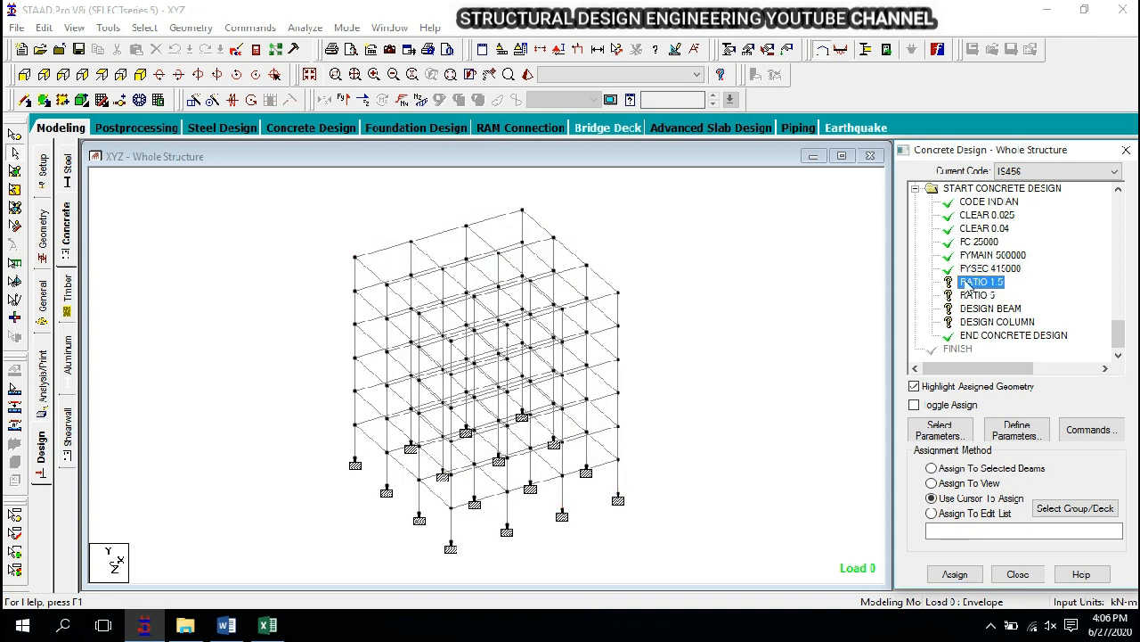
{"action": "left_click", "coordinate": [24, 74]}
{"action": "left_click_drag", "start_coordinate": [262, 181], "coordinate": [683, 228]}
{"action": "left_click_drag", "start_coordinate": [301, 259], "coordinate": [635, 278]}
{"action": "left_click_drag", "start_coordinate": [298, 322], "coordinate": [668, 316]}
{"action": "left_click_drag", "start_coordinate": [329, 374], "coordinate": [643, 385]}
{"action": "left_click_drag", "start_coordinate": [313, 419], "coordinate": [640, 440]}
{"action": "left_click_drag", "start_coordinate": [313, 479], "coordinate": [681, 496]}
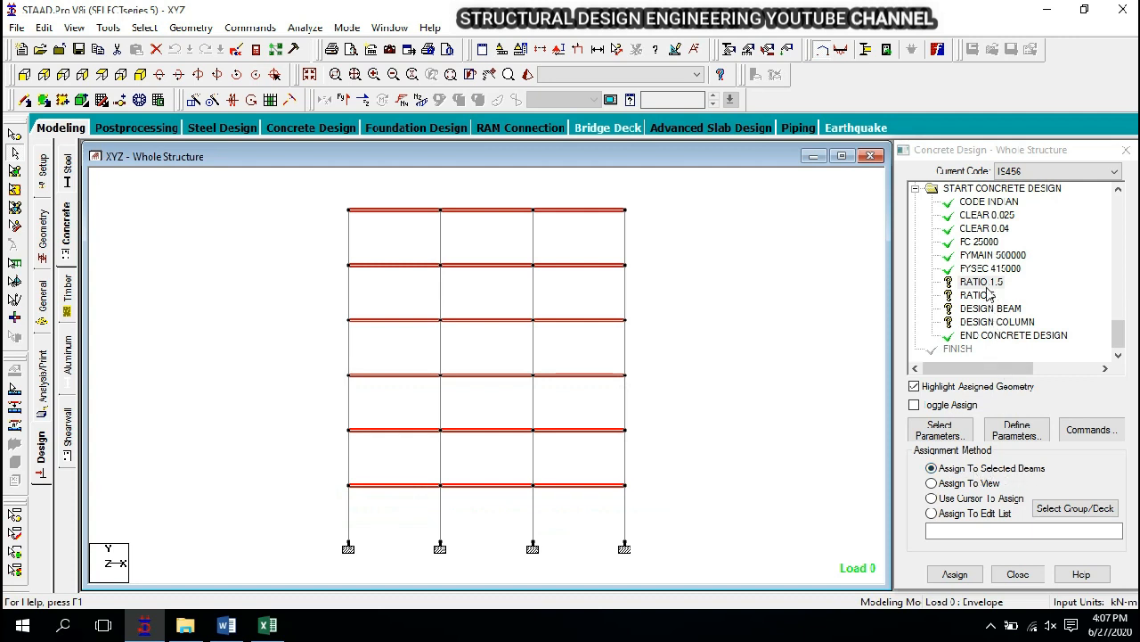
{"action": "left_click", "coordinate": [955, 573]}
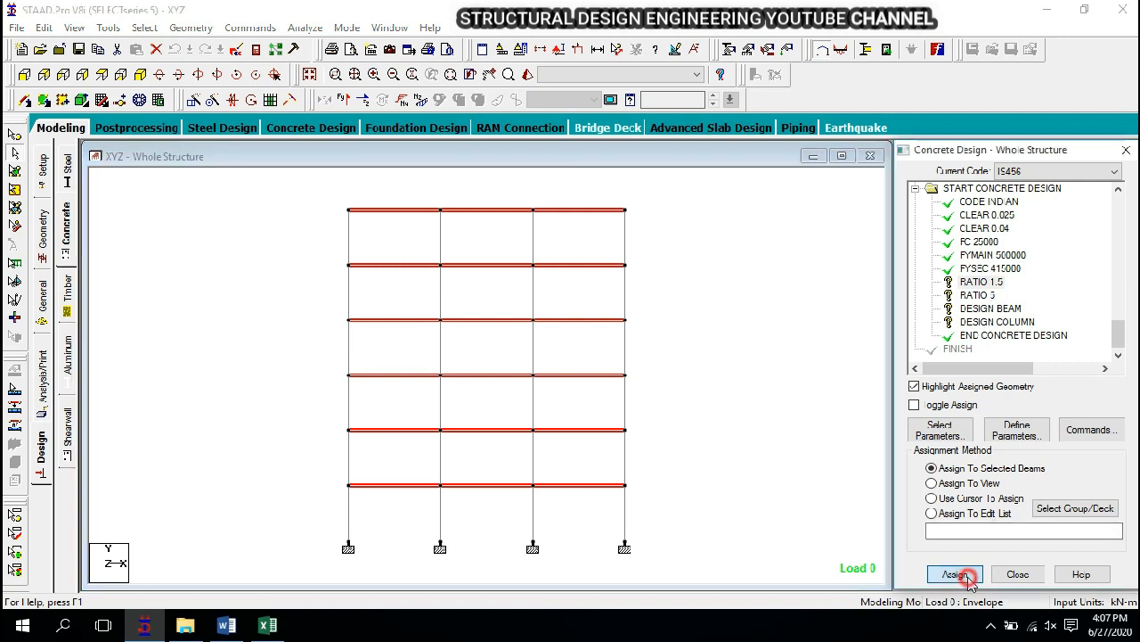
{"action": "left_click", "coordinate": [1016, 410]}
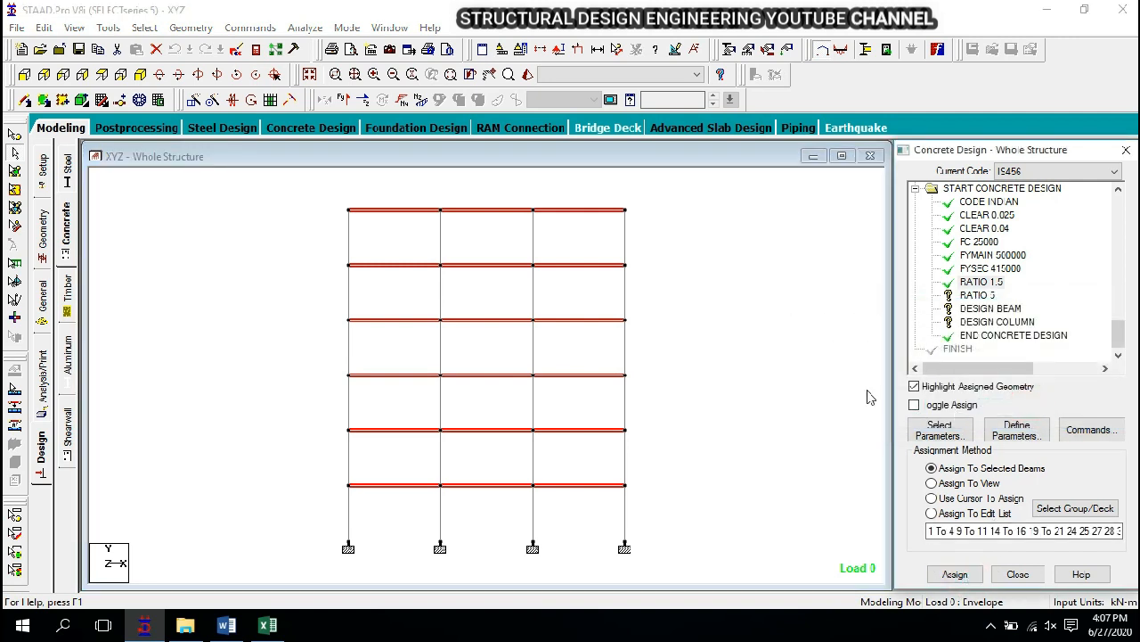
{"action": "left_click", "coordinate": [977, 296]}
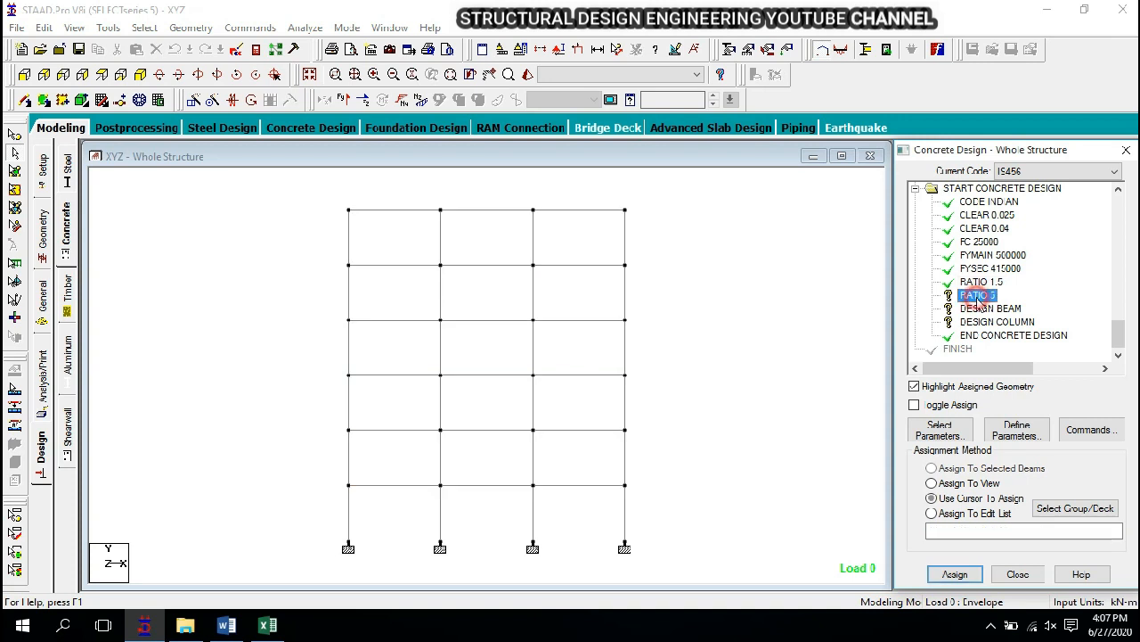
{"action": "left_click", "coordinate": [140, 75]}
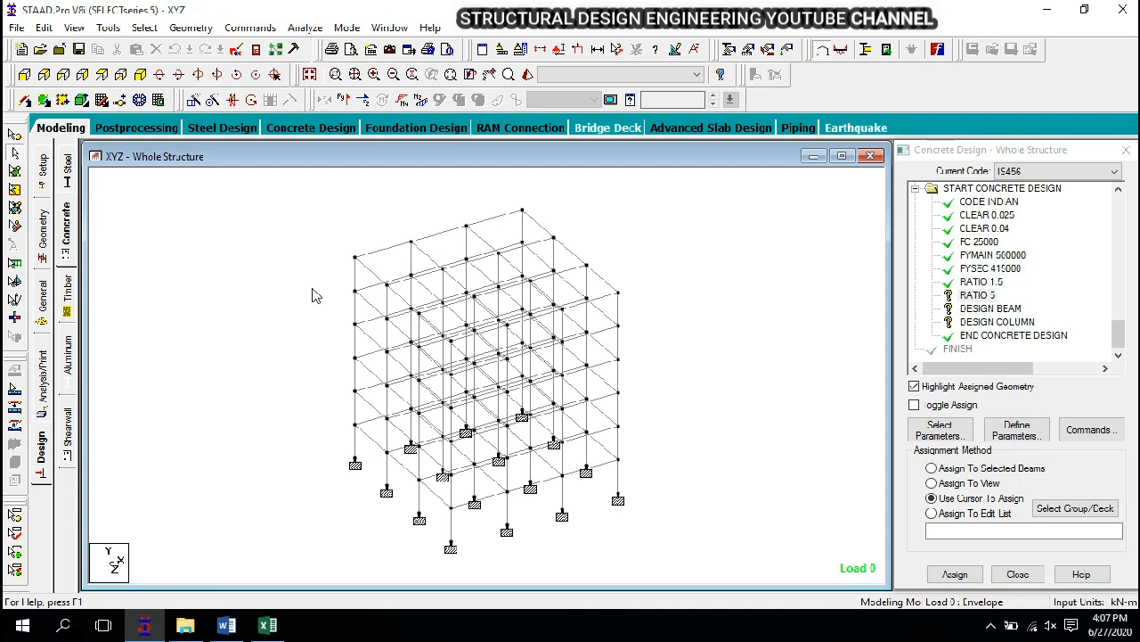
{"action": "left_click", "coordinate": [144, 28]}
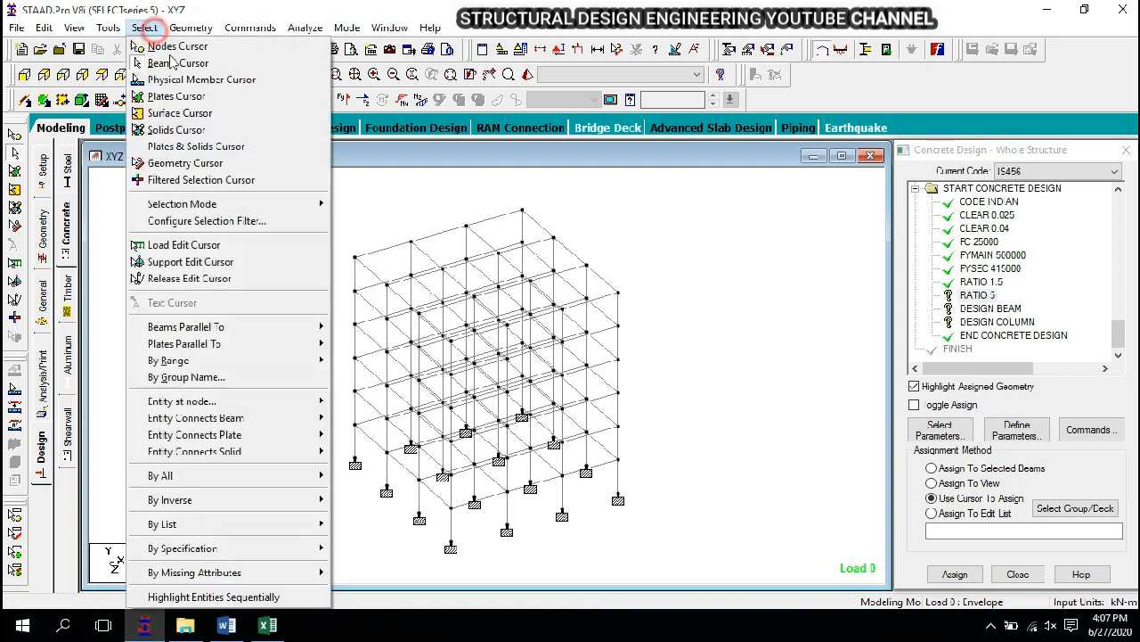
{"action": "mouse_move", "coordinate": [229, 326]}
{"action": "left_click", "coordinate": [357, 343]}
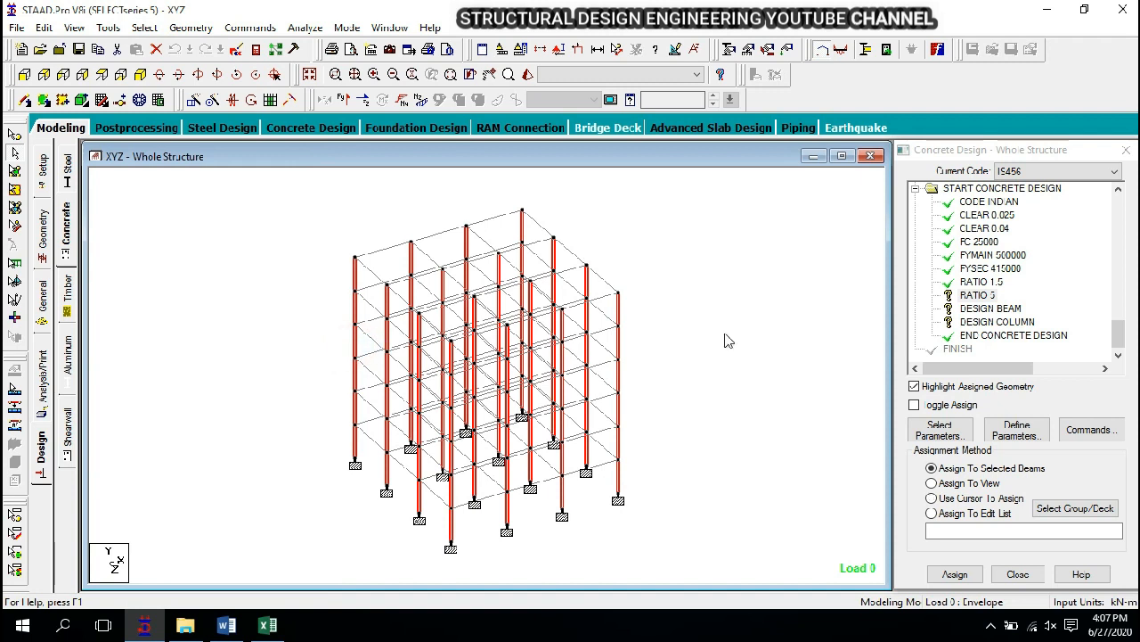
{"action": "left_click", "coordinate": [993, 308]}
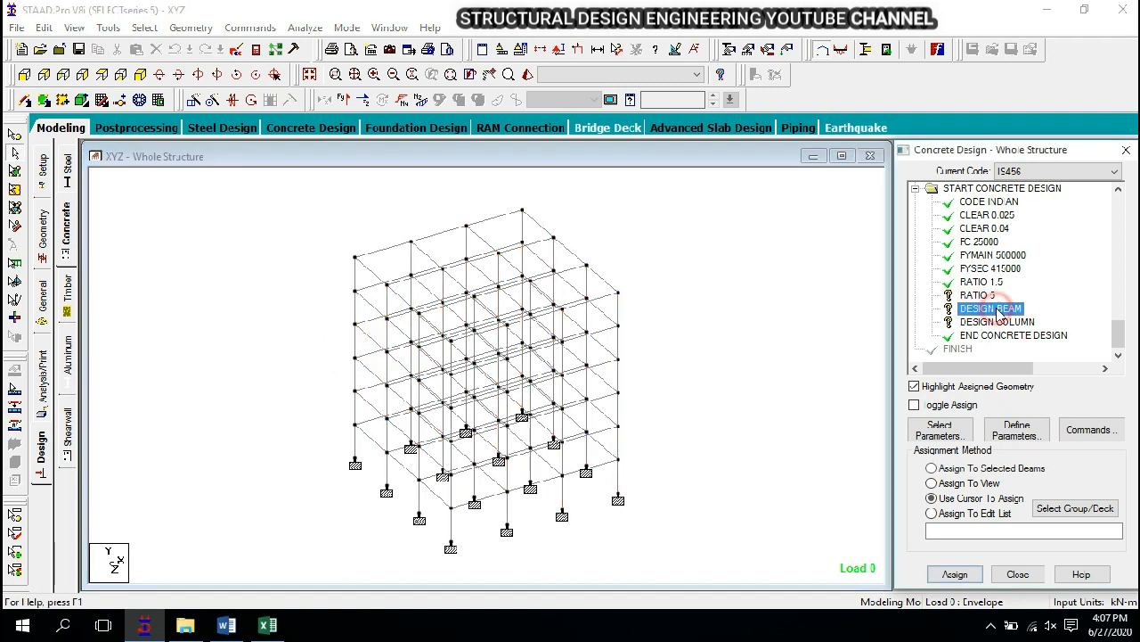
- Assign the RATIO 5 parameter to all vertical columns, selected as the members parallel to the Y axis
{"action": "left_click", "coordinate": [976, 295]}
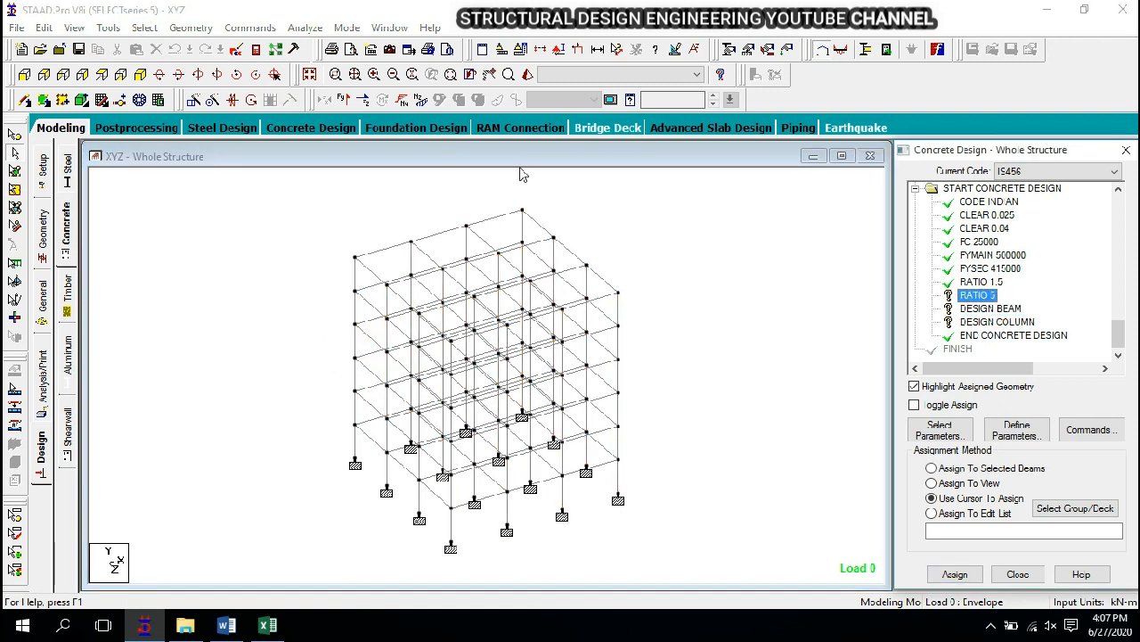
{"action": "left_click", "coordinate": [144, 28]}
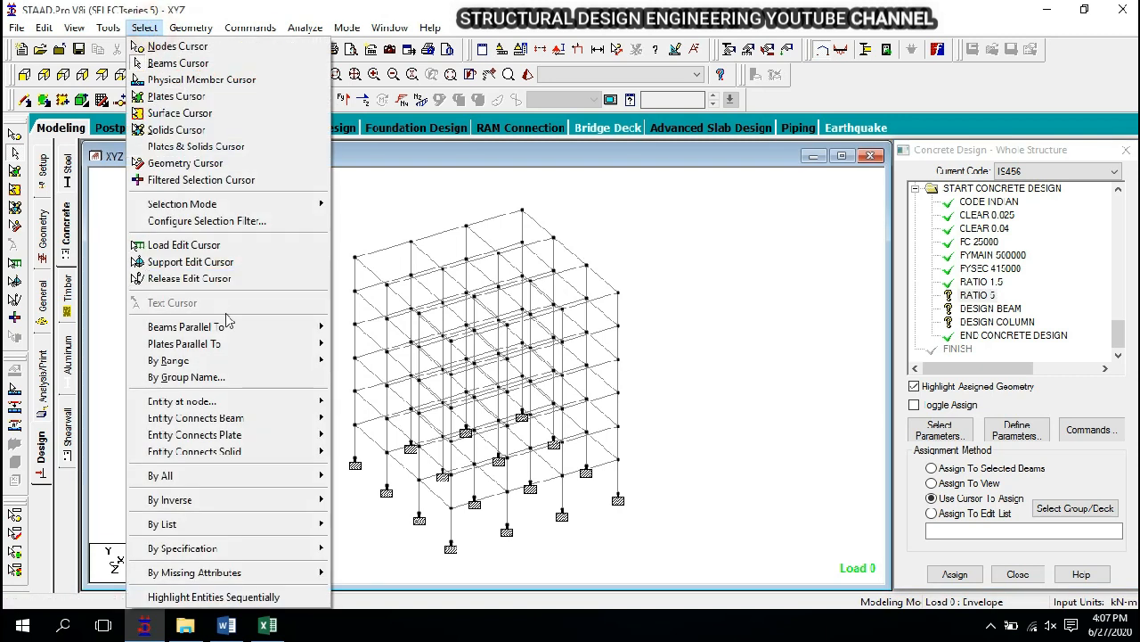
{"action": "left_click", "coordinate": [361, 342]}
{"action": "left_click", "coordinate": [955, 573]}
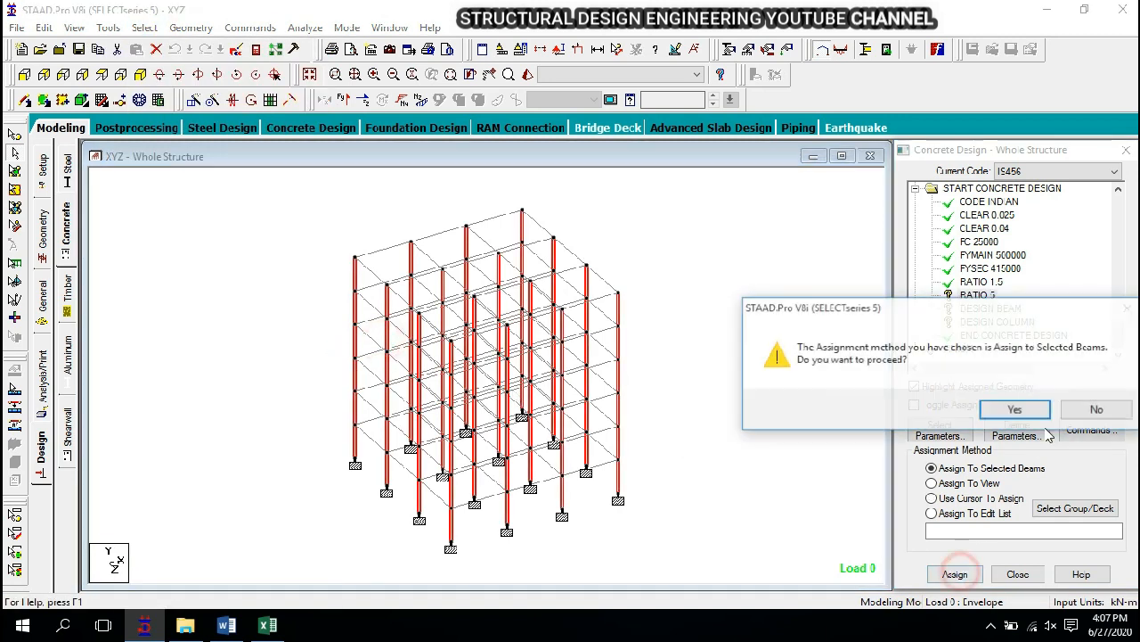
{"action": "left_click", "coordinate": [946, 408]}
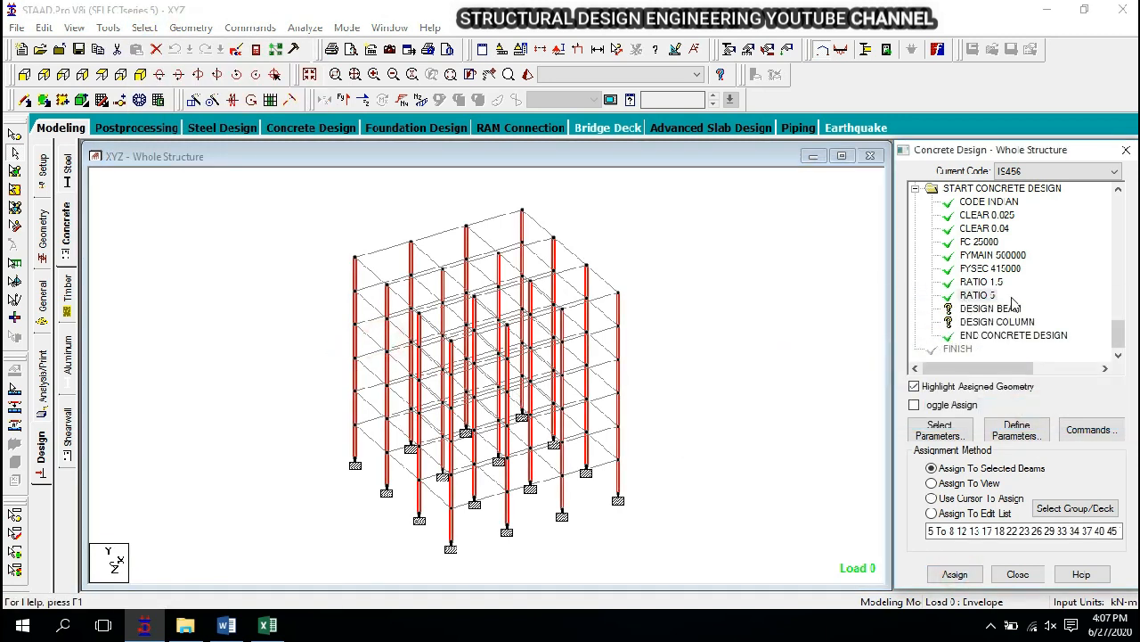
- Assign the DESIGN BEAM command to the horizontal beams on all six floor levels, selected in the front elevation
{"action": "left_click", "coordinate": [983, 310]}
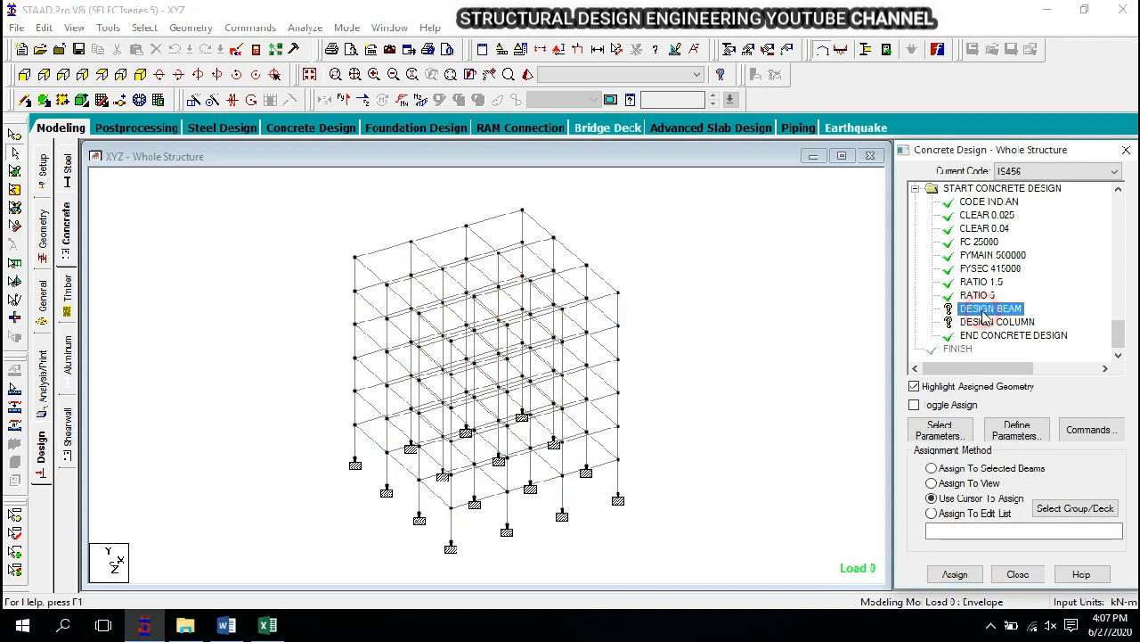
{"action": "left_click", "coordinate": [24, 74]}
{"action": "left_click_drag", "start_coordinate": [312, 193], "coordinate": [745, 214]}
{"action": "left_click_drag", "start_coordinate": [332, 258], "coordinate": [645, 288], "text": "ctrl"}
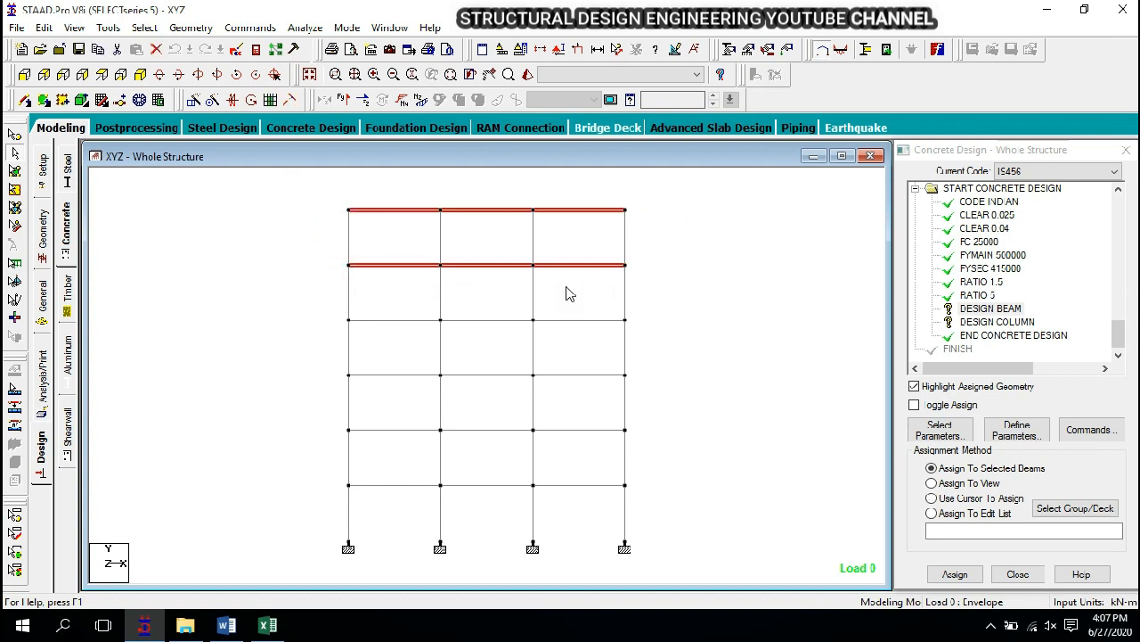
{"action": "left_click_drag", "start_coordinate": [315, 308], "coordinate": [680, 358], "text": "ctrl"}
{"action": "left_click_drag", "start_coordinate": [303, 349], "coordinate": [687, 395], "text": "ctrl"}
{"action": "left_click_drag", "start_coordinate": [321, 411], "coordinate": [763, 453], "text": "ctrl"}
{"action": "left_click_drag", "start_coordinate": [326, 470], "coordinate": [748, 519], "text": "ctrl"}
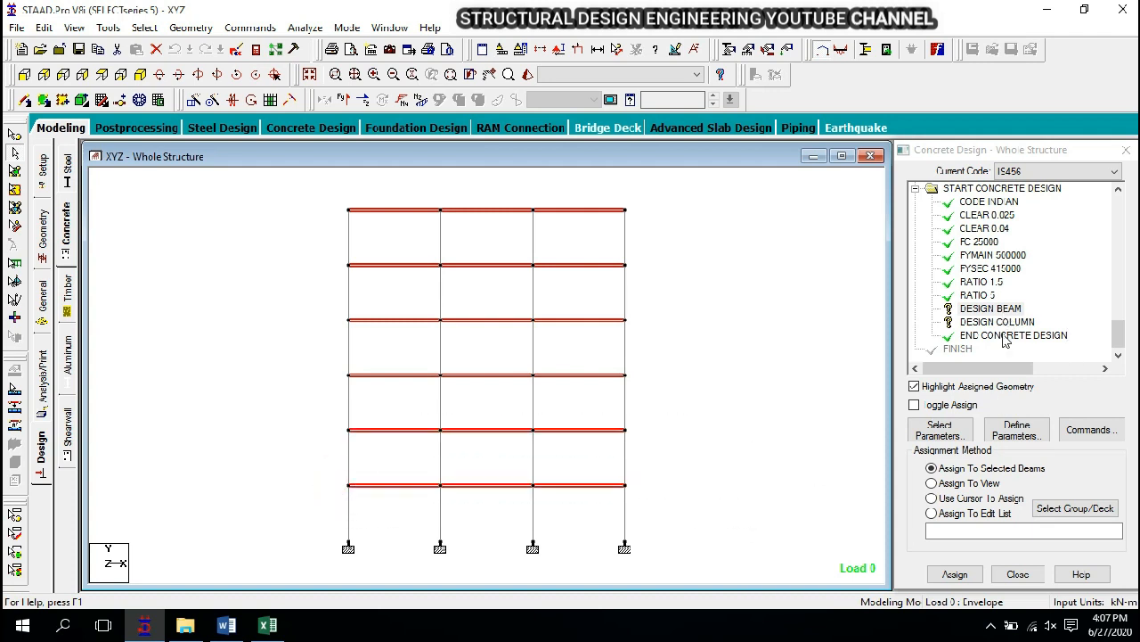
{"action": "left_click", "coordinate": [955, 574]}
{"action": "left_click", "coordinate": [950, 407]}
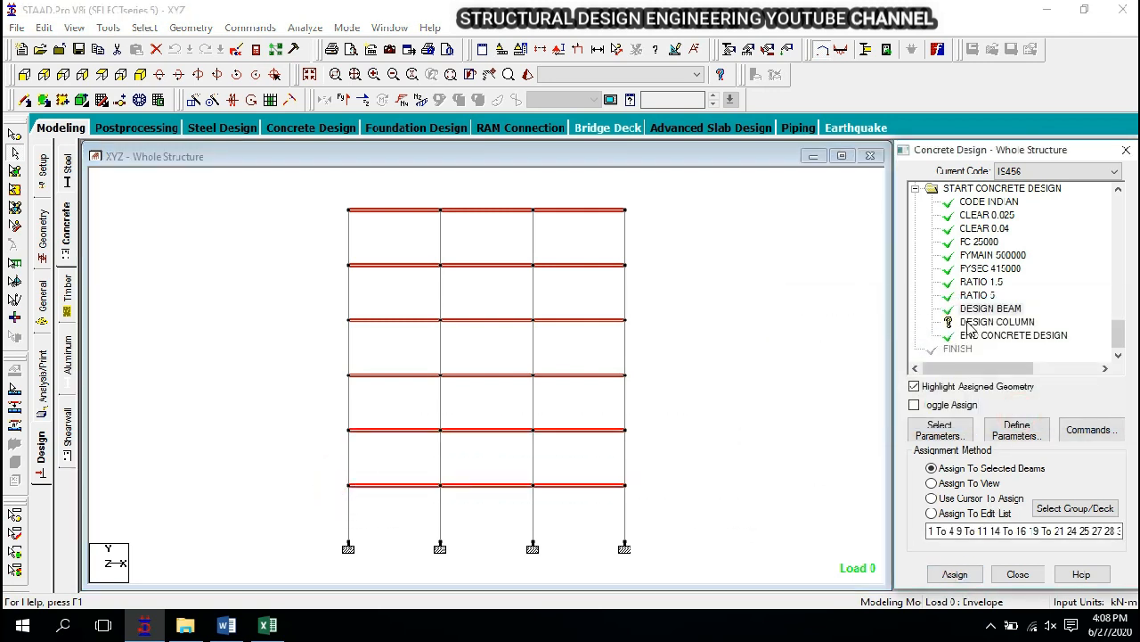
- Assign the DESIGN COLUMN command to all members parallel to the Y axis and clear the selection
{"action": "left_click", "coordinate": [965, 323]}
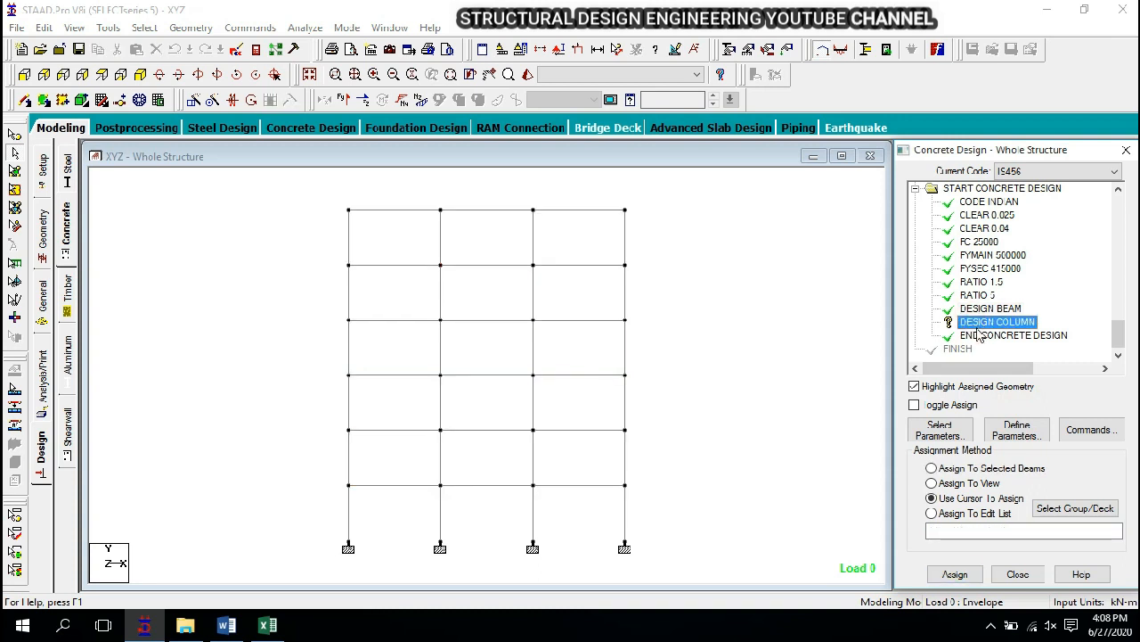
{"action": "left_click", "coordinate": [145, 28]}
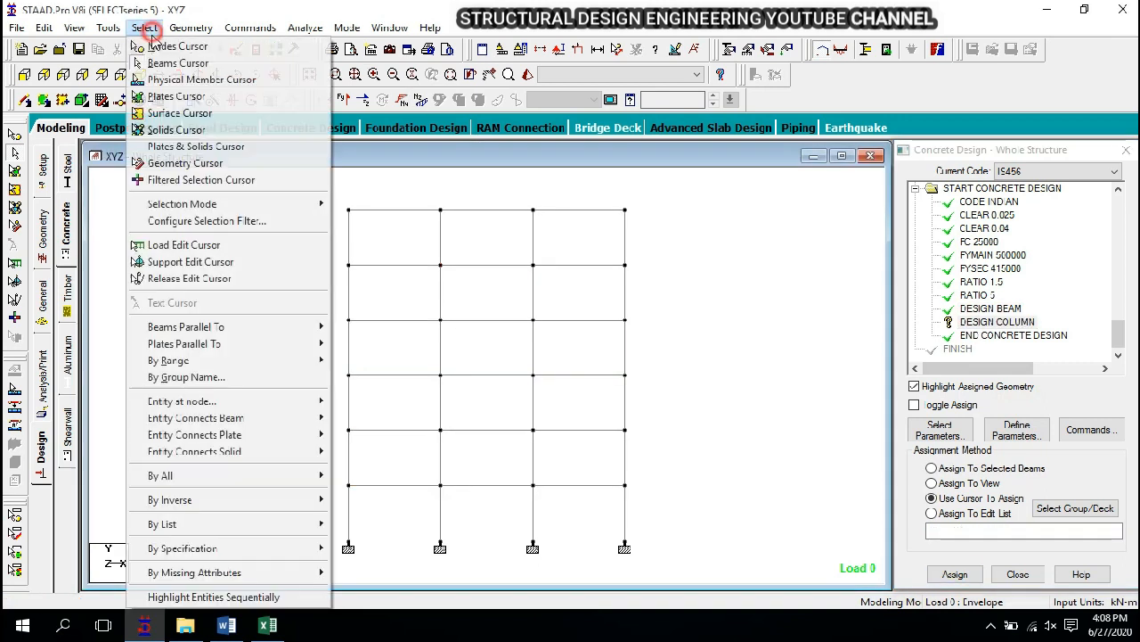
{"action": "left_click", "coordinate": [214, 327]}
{"action": "left_click", "coordinate": [349, 343]}
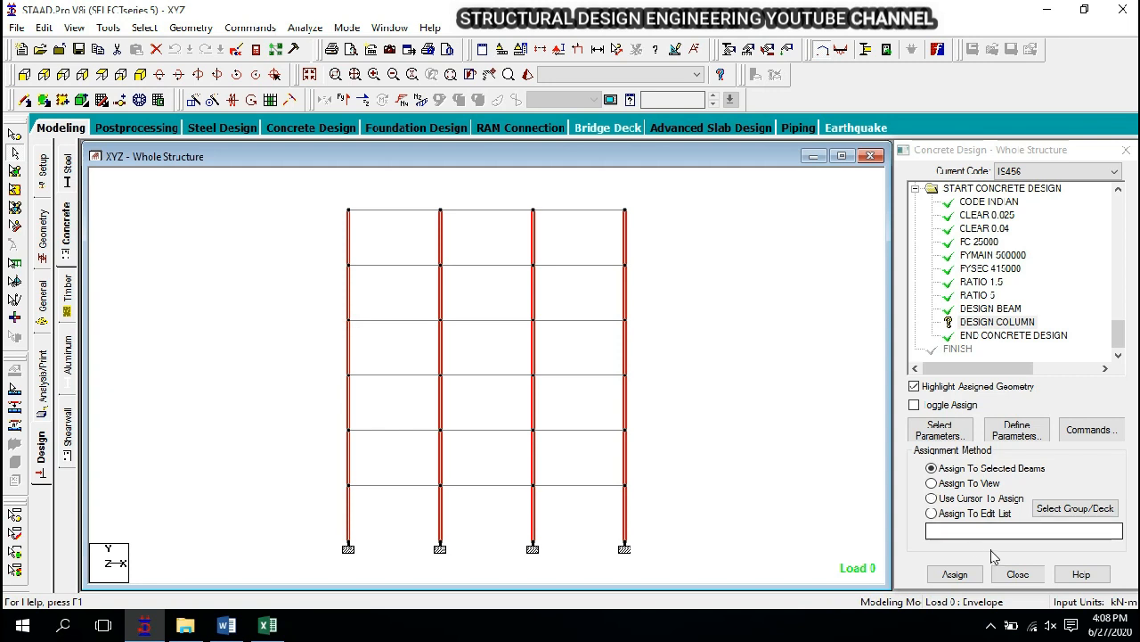
{"action": "left_click", "coordinate": [140, 74]}
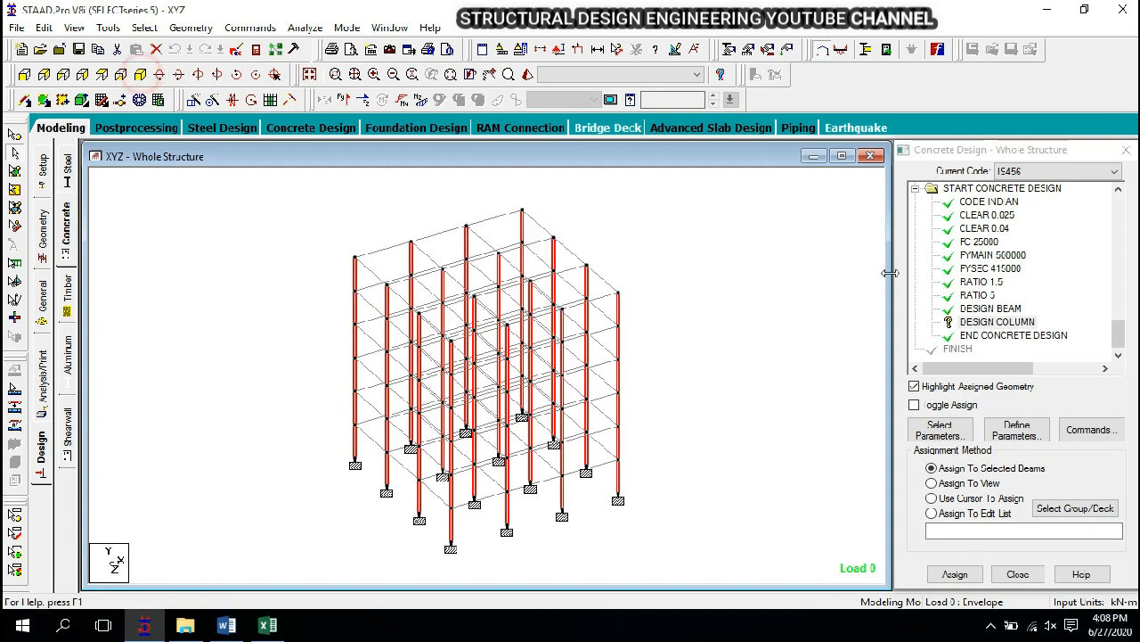
{"action": "left_click", "coordinate": [954, 574]}
{"action": "left_click", "coordinate": [1016, 410]}
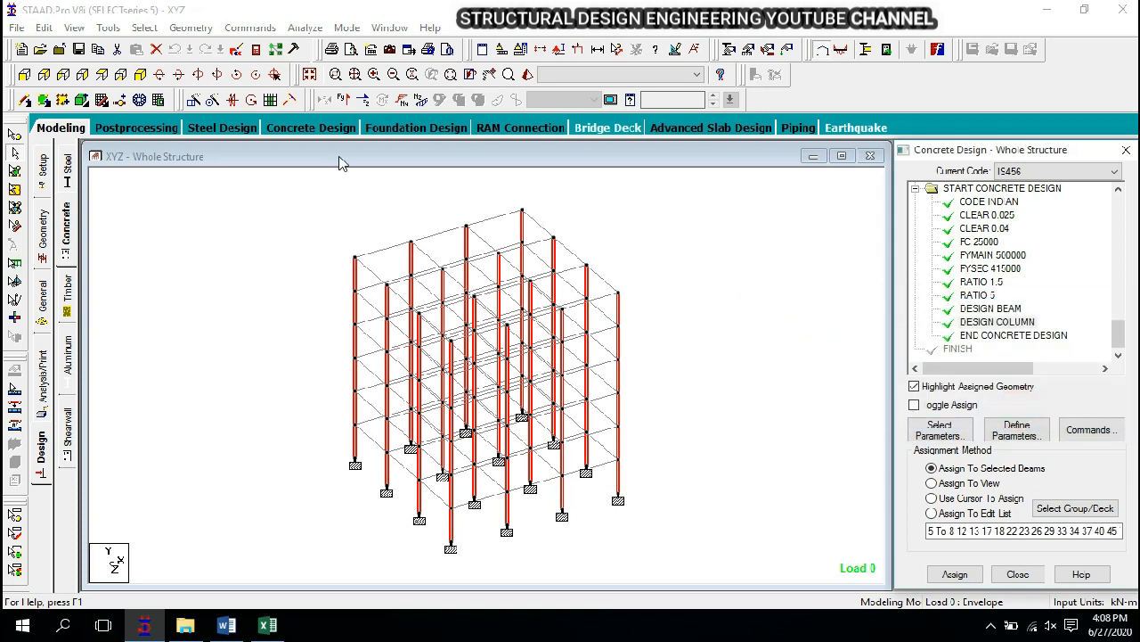
{"action": "left_click", "coordinate": [392, 234]}
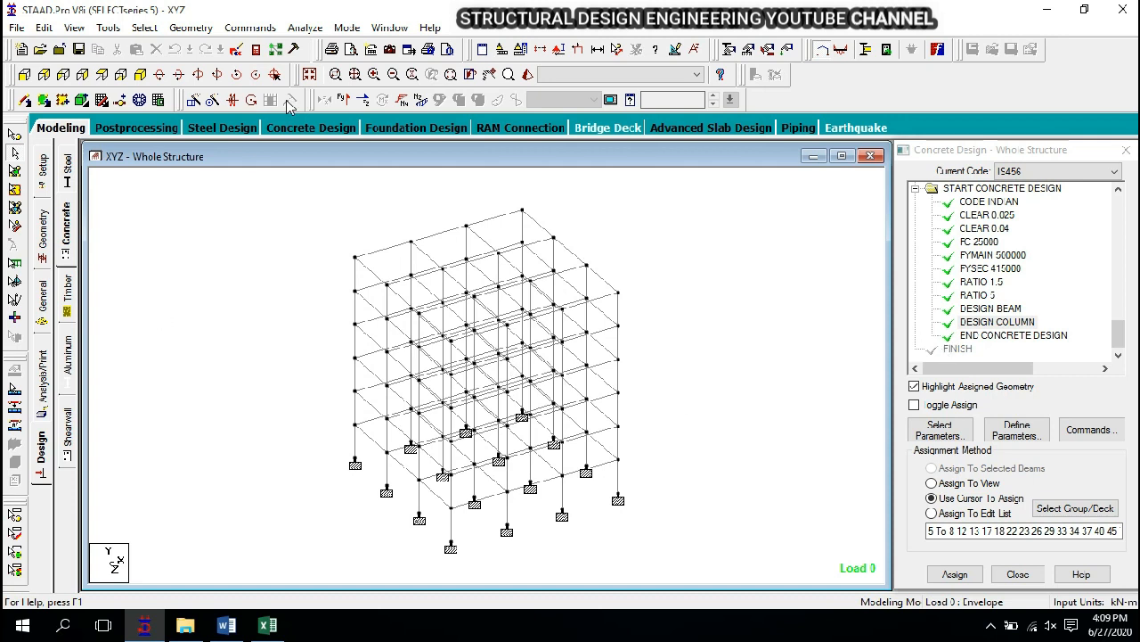
- Run the analysis and concrete design on the saved structure and open the resulting output file
{"action": "left_click", "coordinate": [311, 31]}
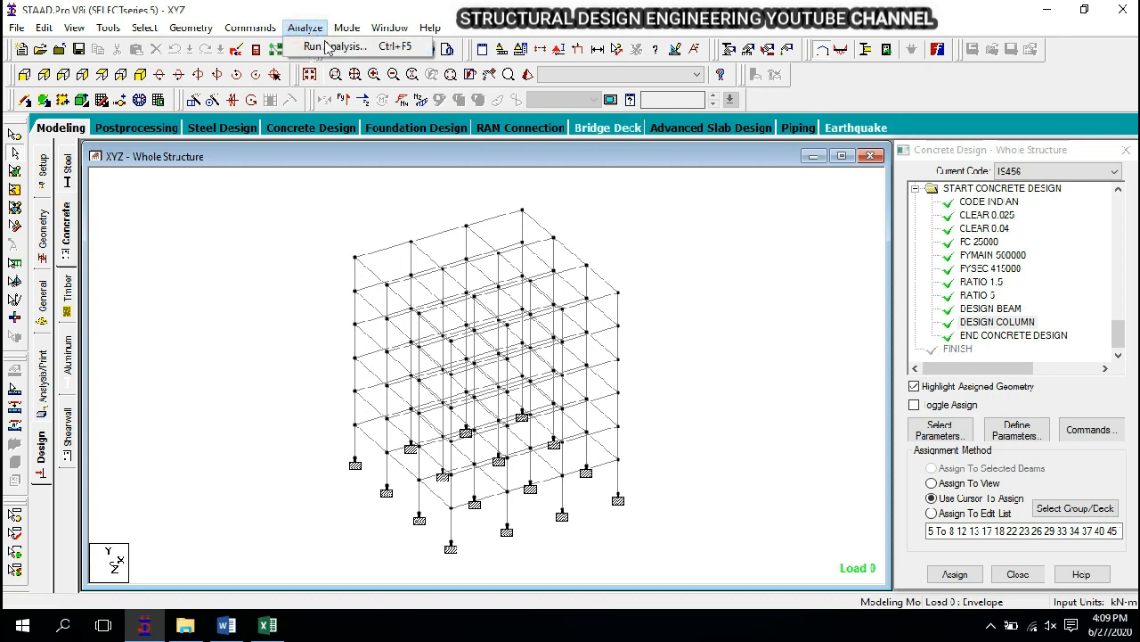
{"action": "left_click", "coordinate": [322, 42]}
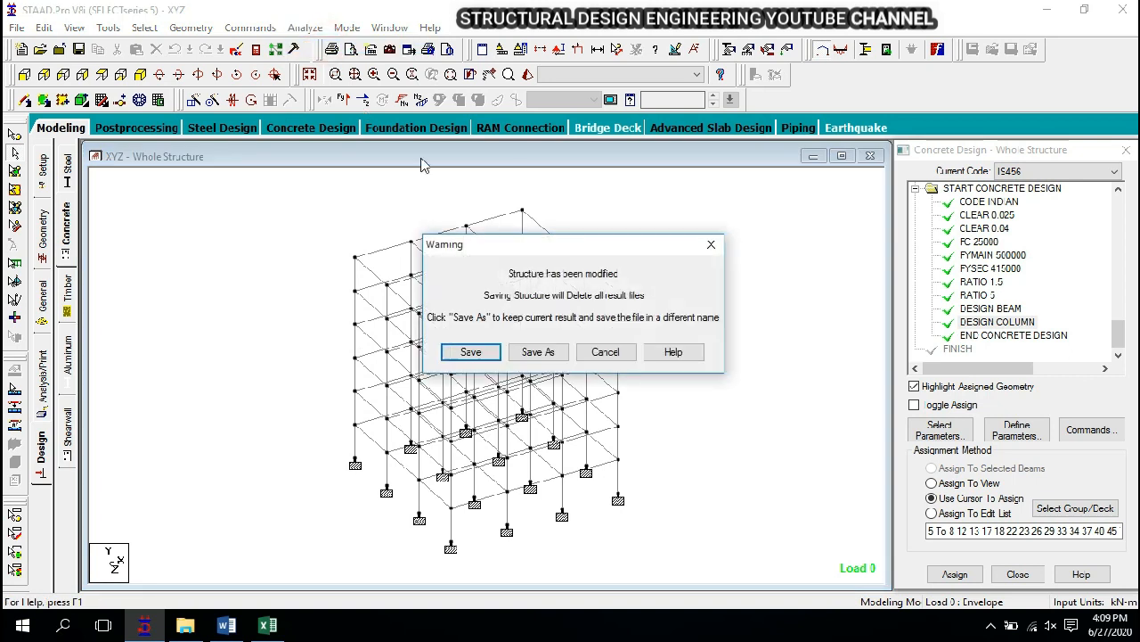
{"action": "left_click", "coordinate": [471, 351]}
{"action": "left_click_drag", "start_coordinate": [428, 94], "coordinate": [1004, 113]}
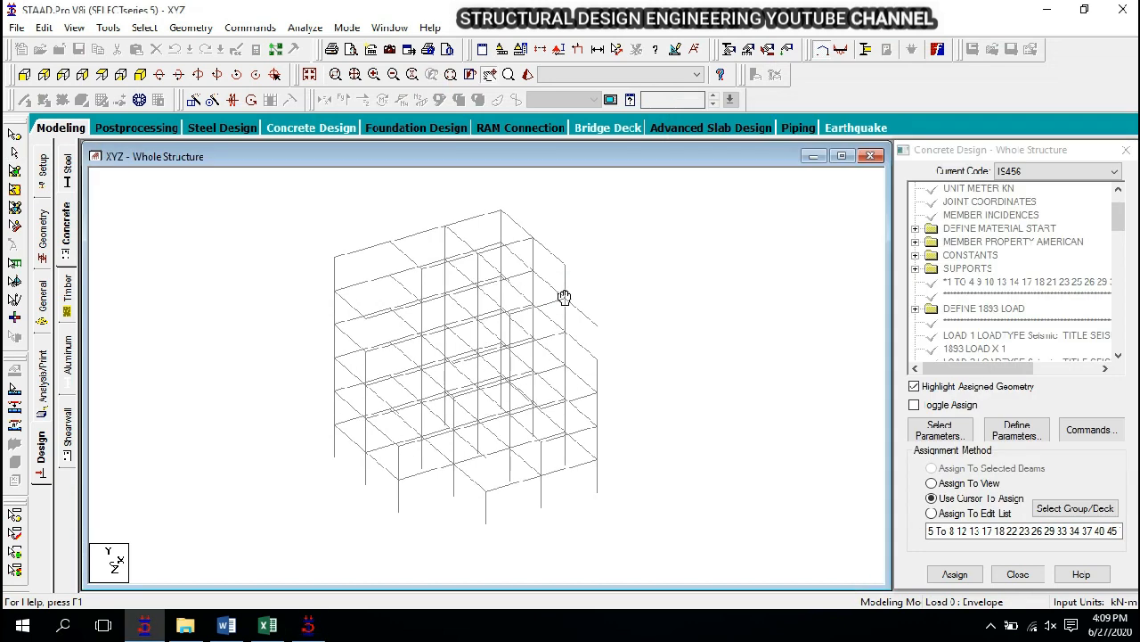
{"action": "left_click", "coordinate": [309, 627]}
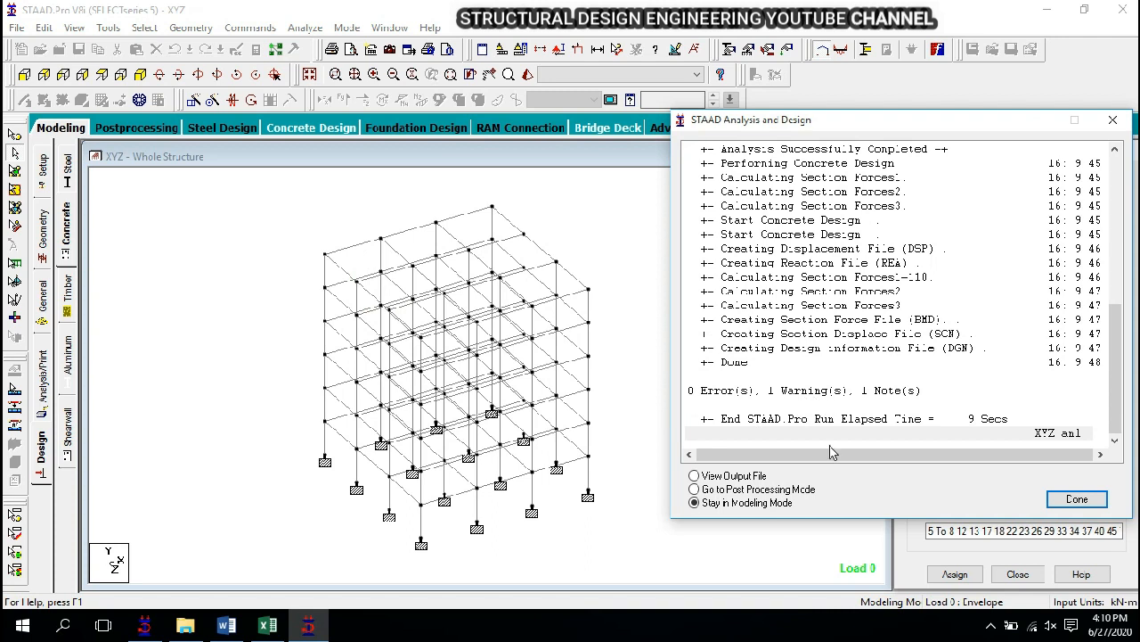
{"action": "left_click", "coordinate": [724, 479]}
{"action": "left_click", "coordinate": [1077, 499]}
- Review the echoed input in the output file, from joint coordinates and material to the supports and the 1893 load definition
{"action": "scroll", "coordinate": [377, 331], "scroll_direction": "down", "scroll_amount": 4}
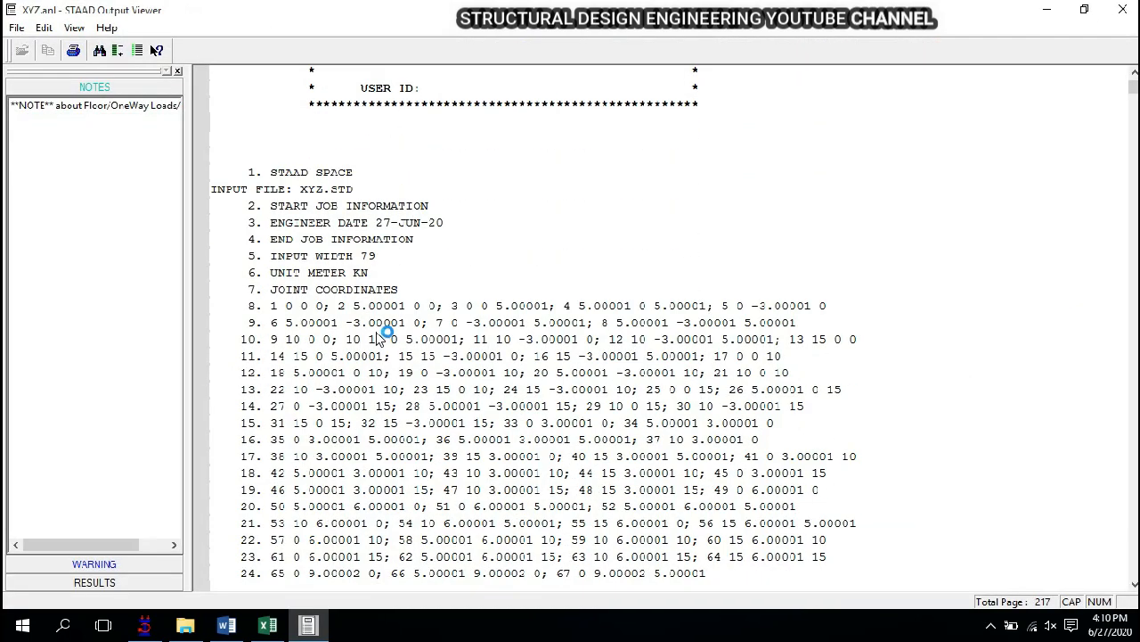
{"action": "scroll", "coordinate": [365, 285], "scroll_direction": "down", "scroll_amount": 15}
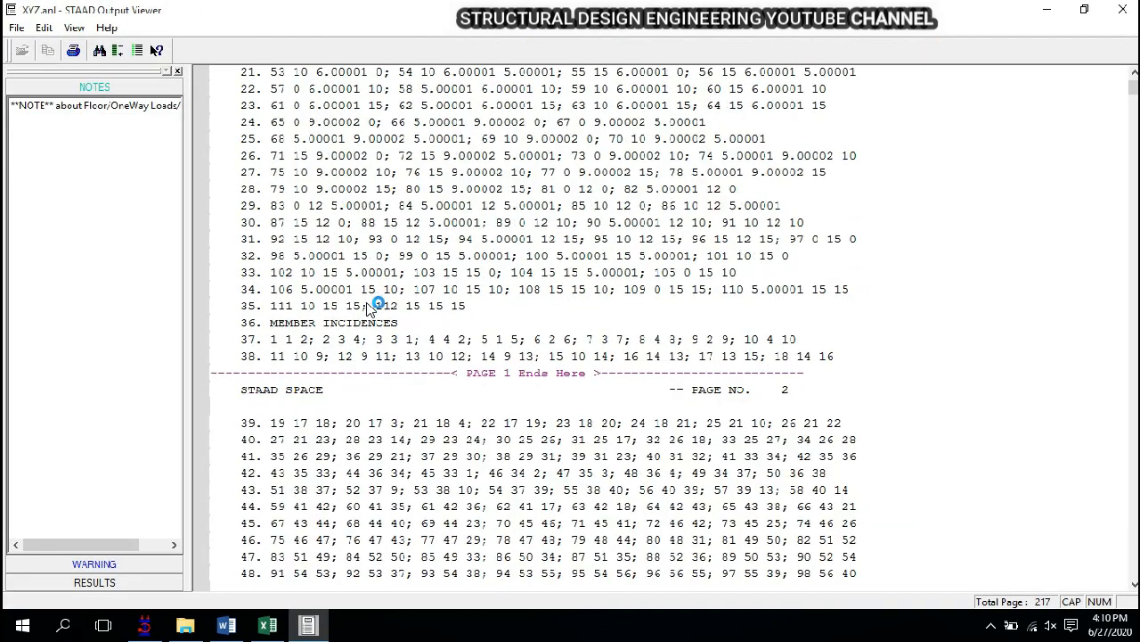
{"action": "scroll", "coordinate": [372, 305], "scroll_direction": "down", "scroll_amount": 10}
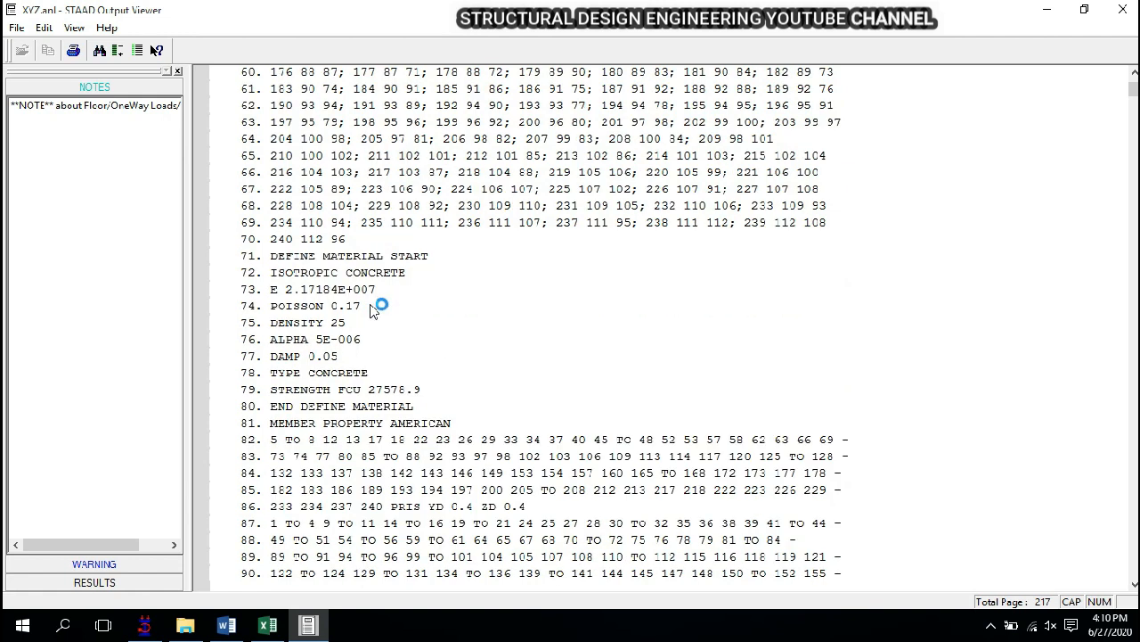
{"action": "scroll", "coordinate": [334, 205], "scroll_direction": "down", "scroll_amount": 8}
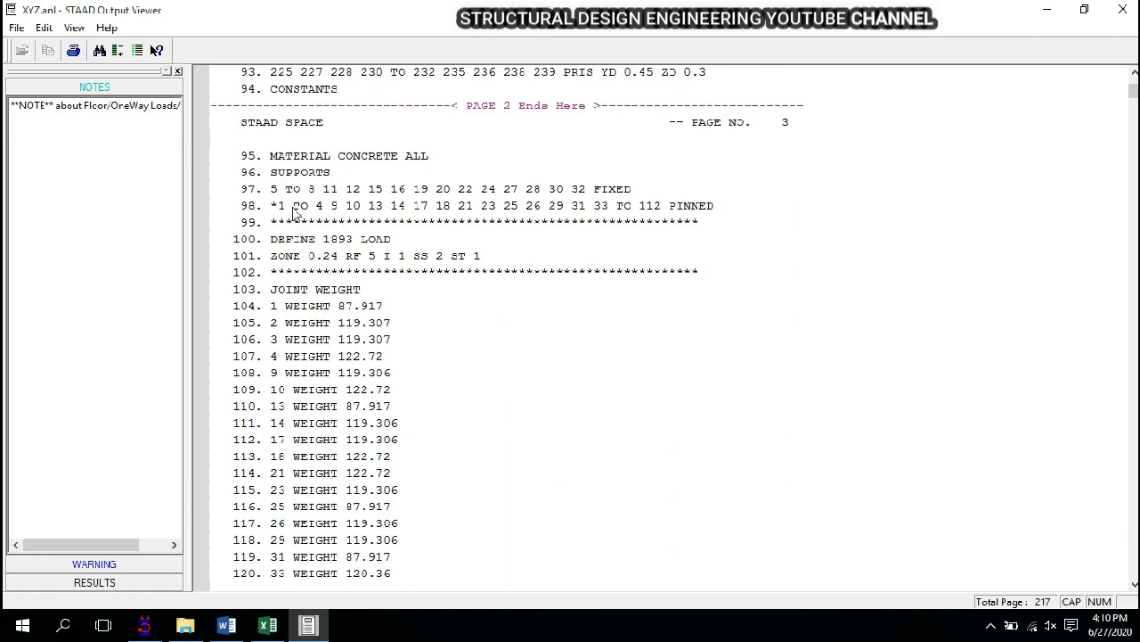
{"action": "left_click_drag", "start_coordinate": [293, 242], "coordinate": [310, 256]}
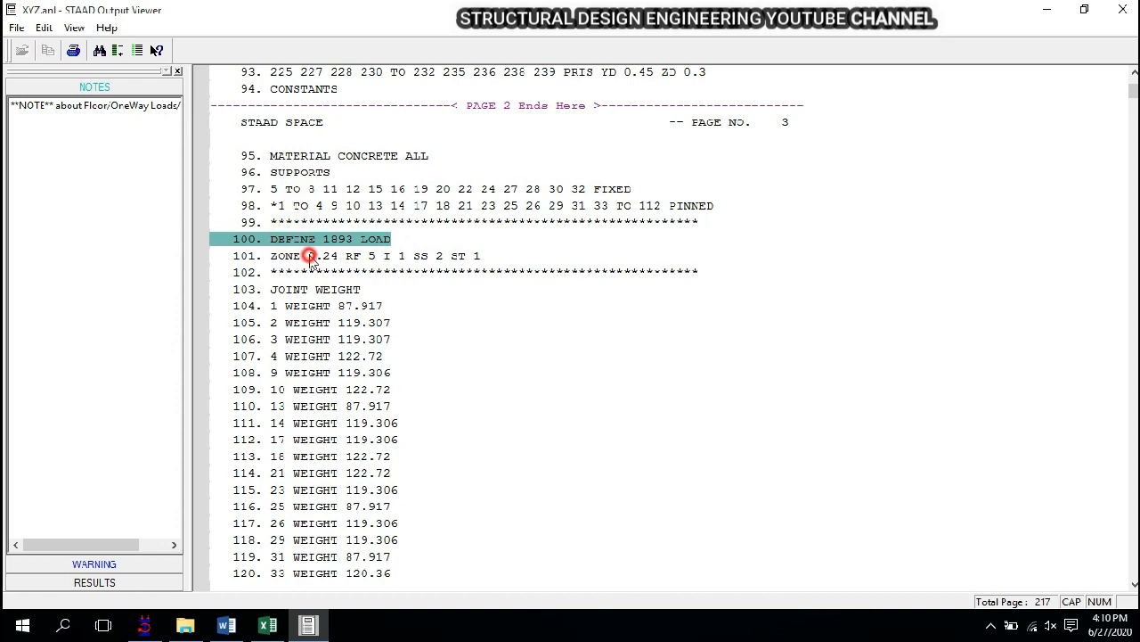
{"action": "left_click", "coordinate": [309, 256]}
{"action": "scroll", "coordinate": [352, 290], "scroll_direction": "down", "scroll_amount": 1}
{"action": "left_click", "coordinate": [332, 189]}
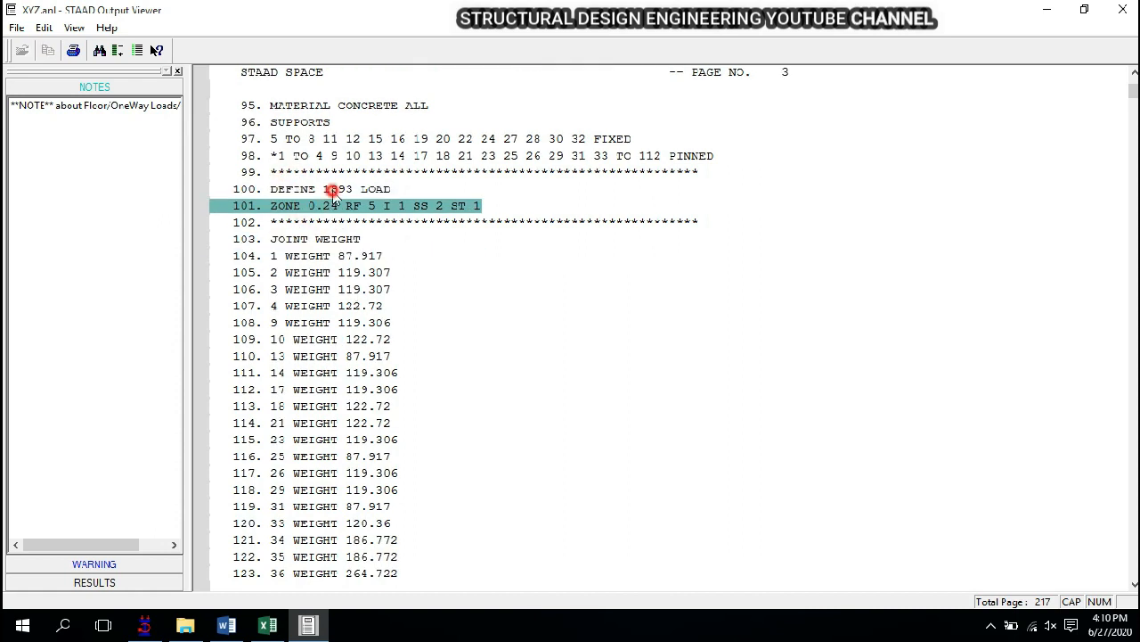
{"action": "left_click", "coordinate": [311, 124]}
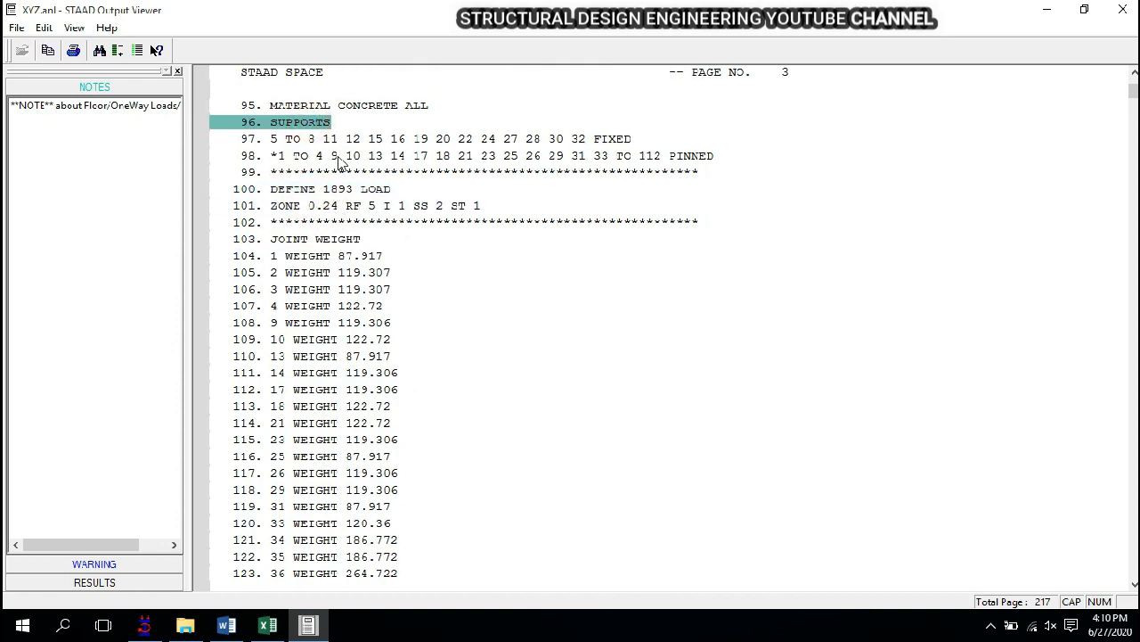
- Examine the echoed load cases, the load combinations and the problem statistics for joints, members and supports
{"action": "scroll", "coordinate": [376, 311], "scroll_direction": "down", "scroll_amount": 20}
{"action": "scroll", "coordinate": [375, 311], "scroll_direction": "down", "scroll_amount": 20}
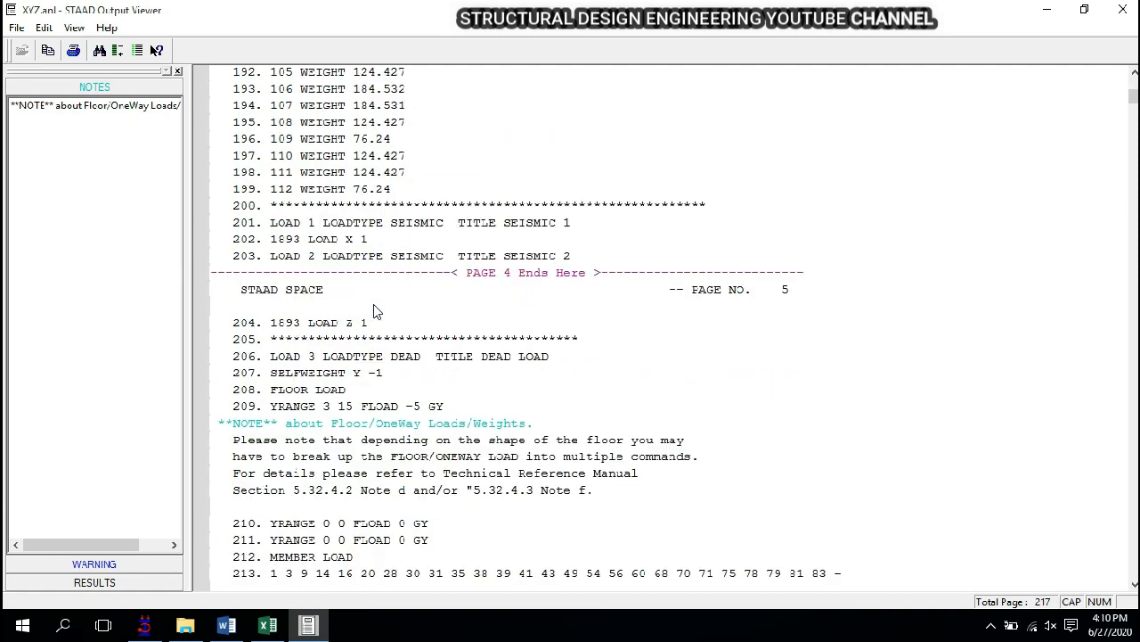
{"action": "scroll", "coordinate": [372, 303], "scroll_direction": "down", "scroll_amount": 10}
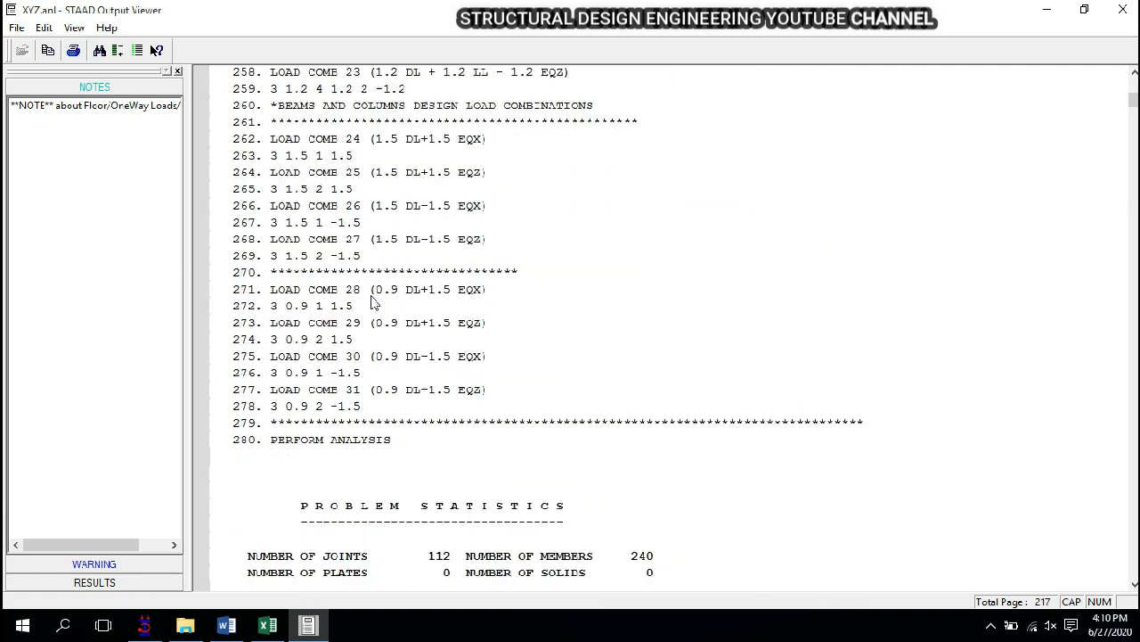
{"action": "scroll", "coordinate": [374, 299], "scroll_direction": "up", "scroll_amount": 6}
{"action": "scroll", "coordinate": [361, 347], "scroll_direction": "down", "scroll_amount": 12}
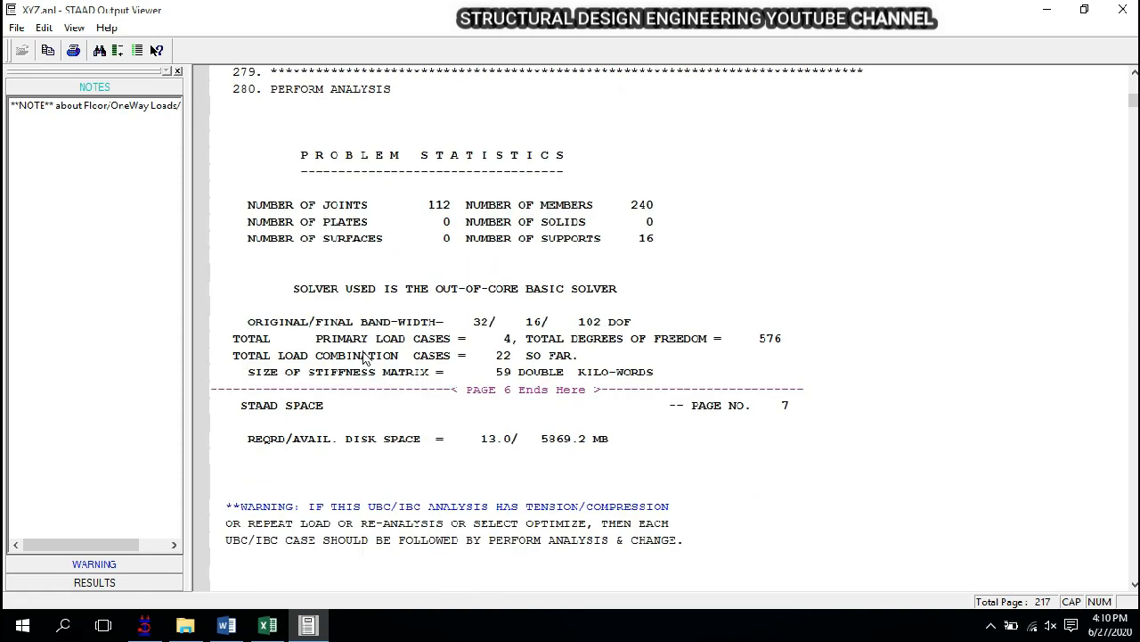
{"action": "left_click", "coordinate": [328, 210]}
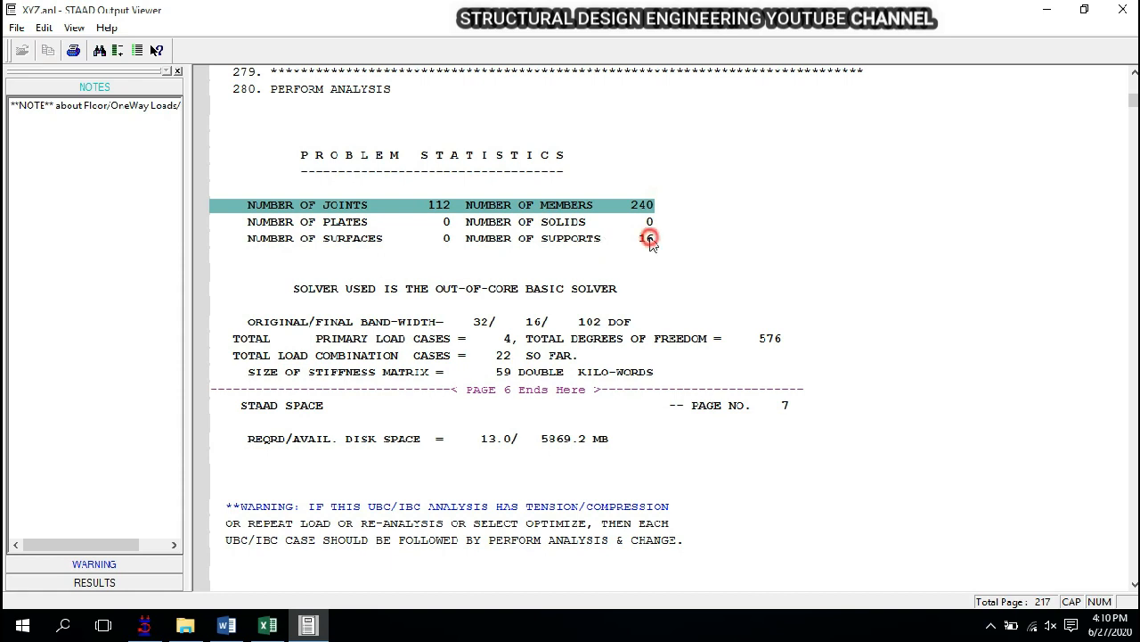
{"action": "left_click", "coordinate": [648, 239]}
- Go to the design results of beam 1 and examine its concrete and steel grades, length, size and cover
{"action": "scroll", "coordinate": [466, 353], "scroll_direction": "down", "scroll_amount": 12}
{"action": "scroll", "coordinate": [463, 363], "scroll_direction": "down", "scroll_amount": 18}
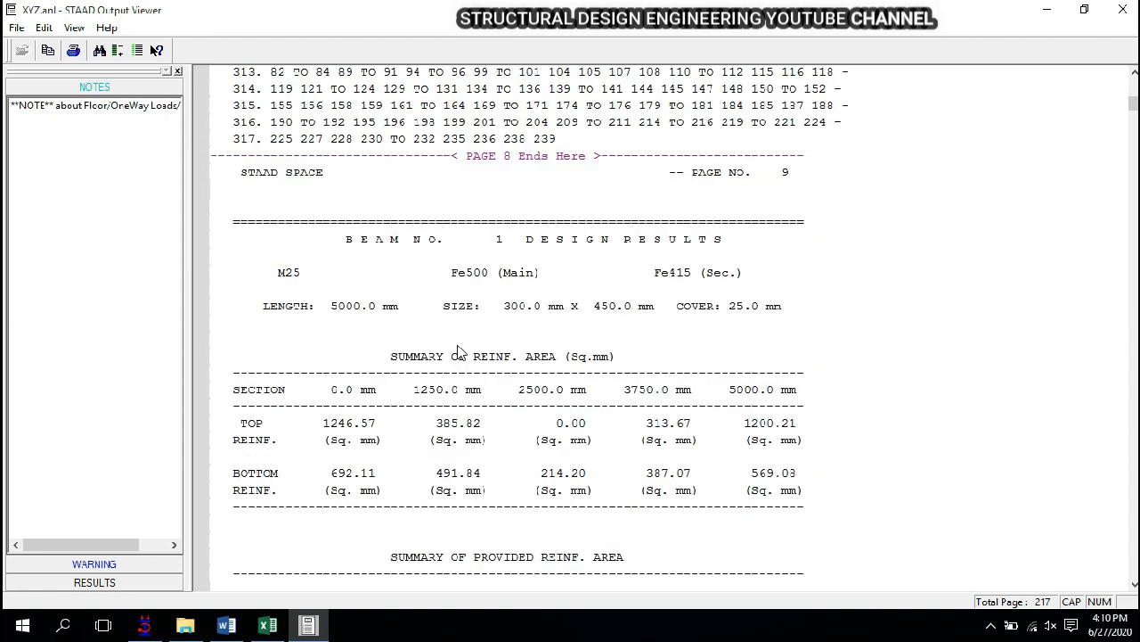
{"action": "left_click", "coordinate": [379, 245]}
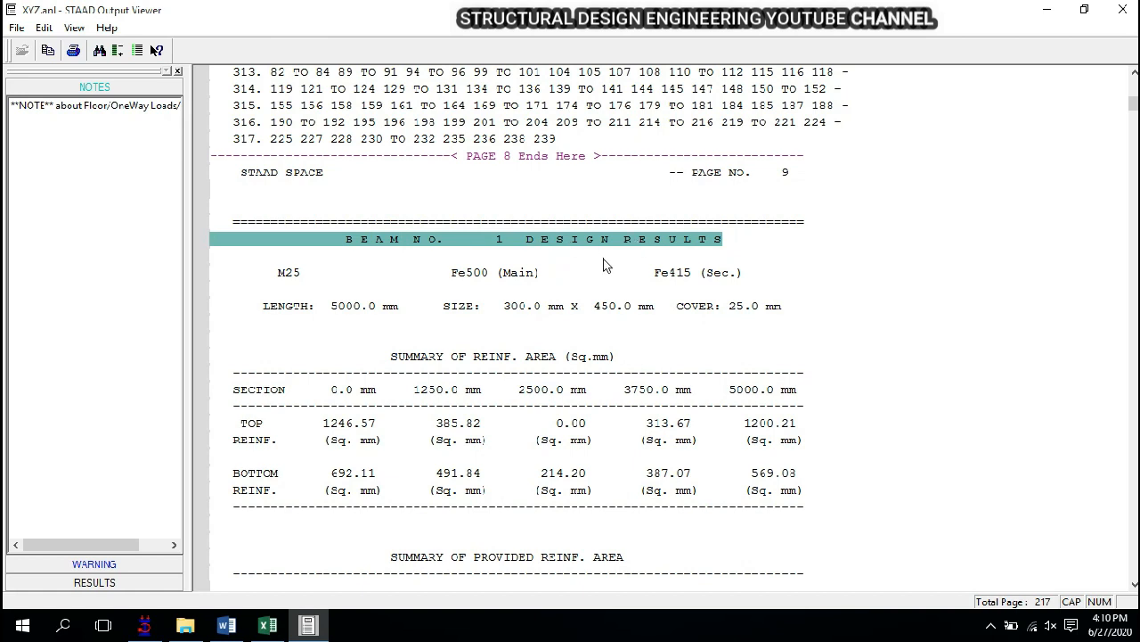
{"action": "scroll", "coordinate": [540, 274], "scroll_direction": "down", "scroll_amount": 2}
{"action": "left_click", "coordinate": [538, 258]}
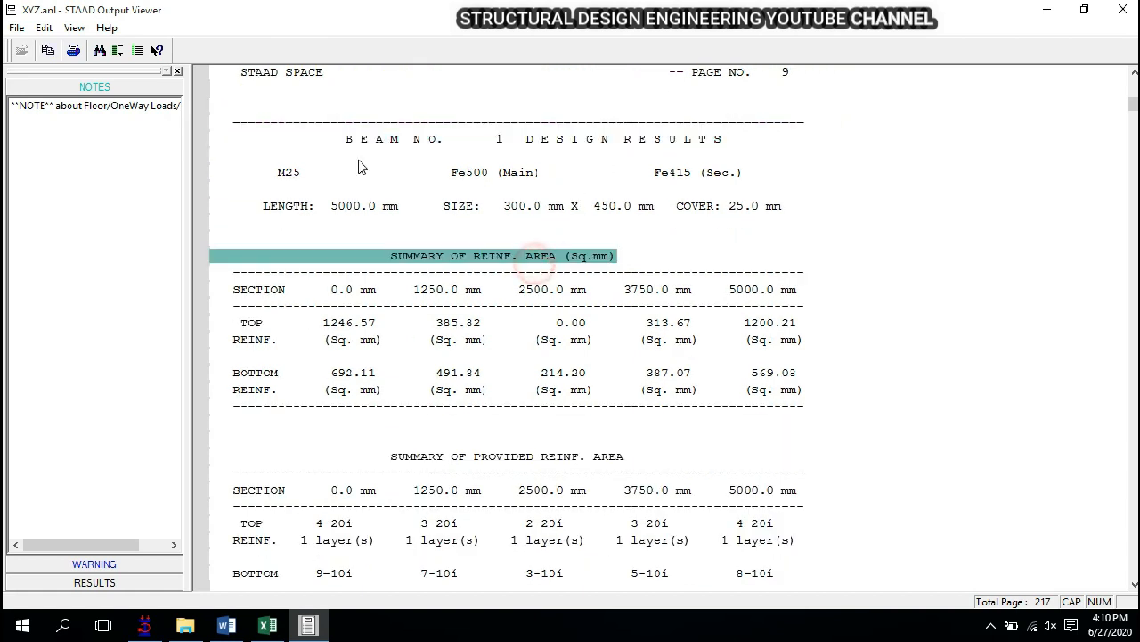
{"action": "left_click", "coordinate": [288, 175]}
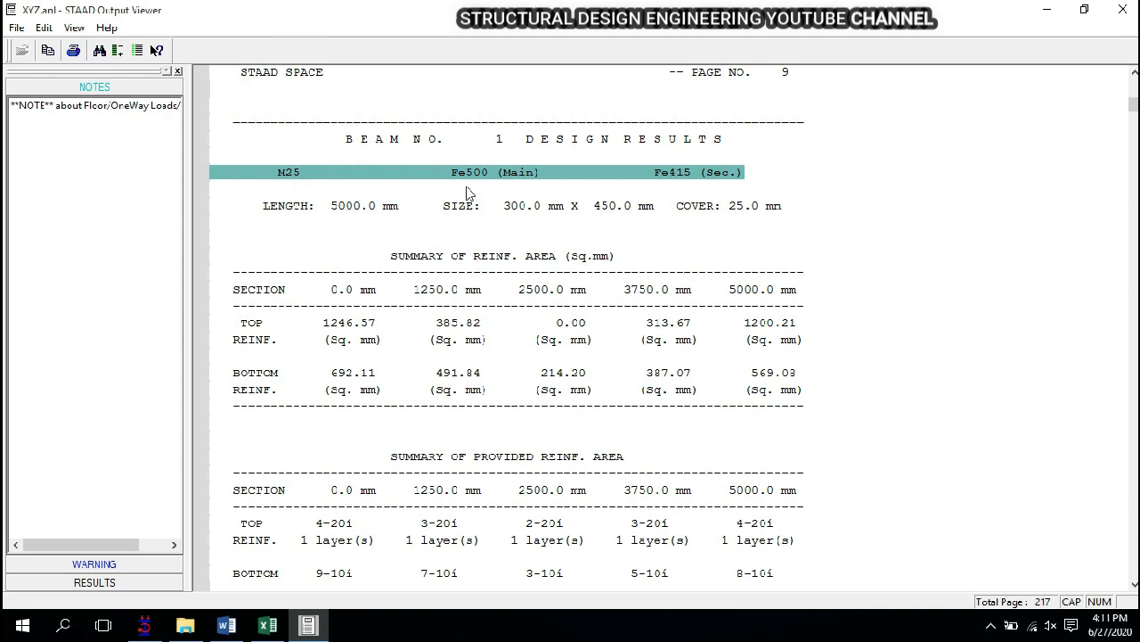
{"action": "left_click", "coordinate": [650, 190]}
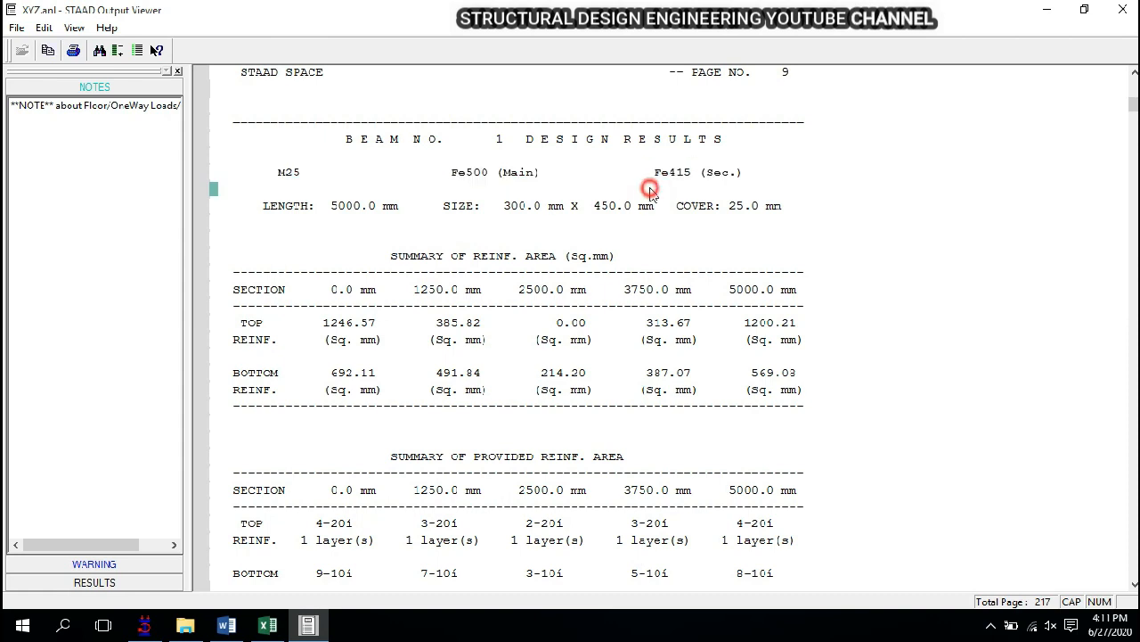
{"action": "left_click", "coordinate": [675, 172]}
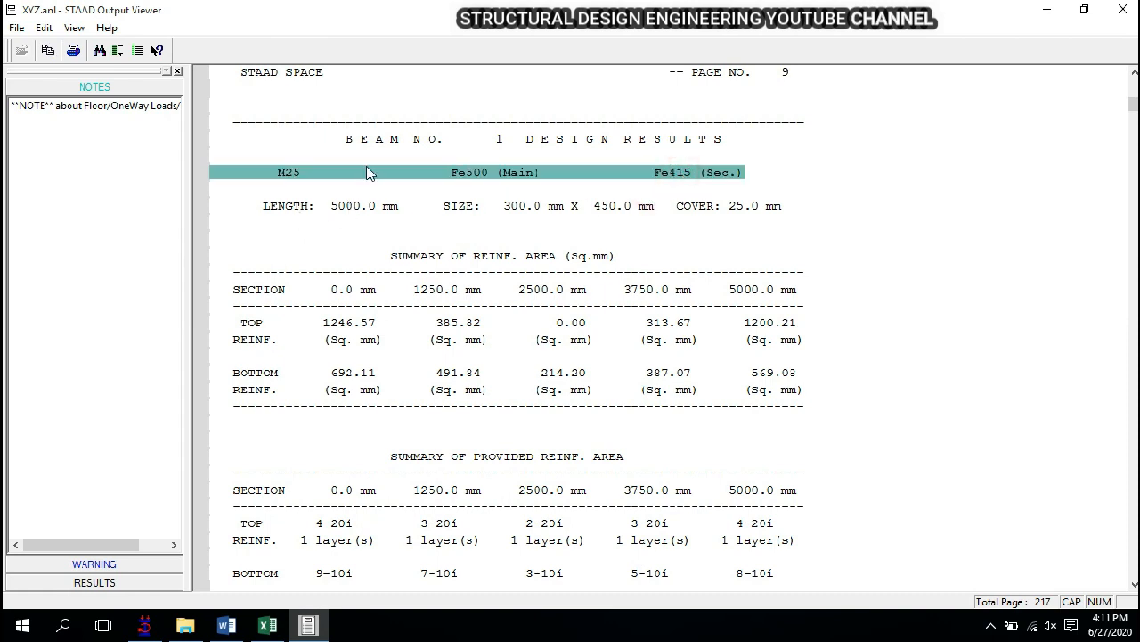
{"action": "left_click", "coordinate": [365, 207]}
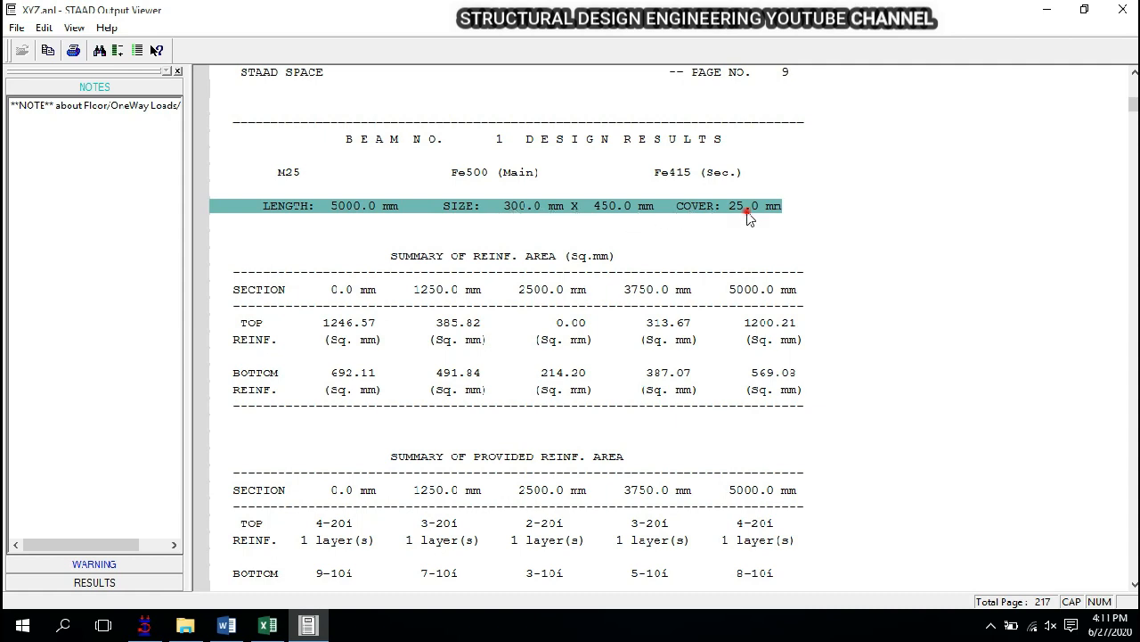
- Read beam 1's required top and bottom reinforcement areas at the 0 mm and 1250 mm sections
{"action": "scroll", "coordinate": [647, 282], "scroll_direction": "down", "scroll_amount": 1}
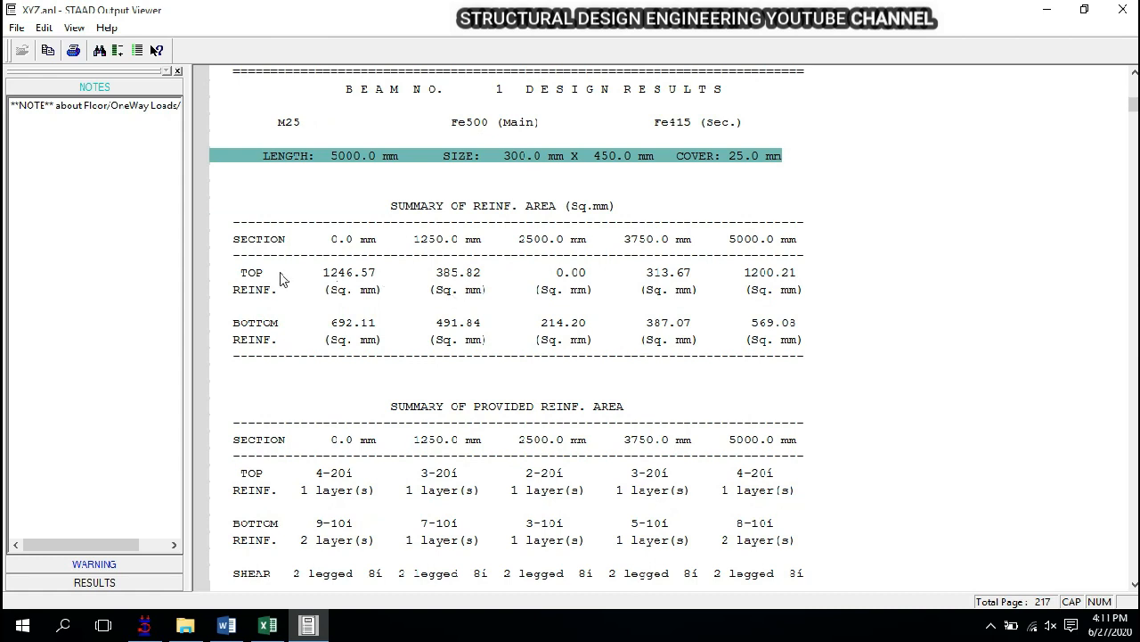
{"action": "left_click", "coordinate": [253, 274]}
{"action": "left_click", "coordinate": [253, 323]}
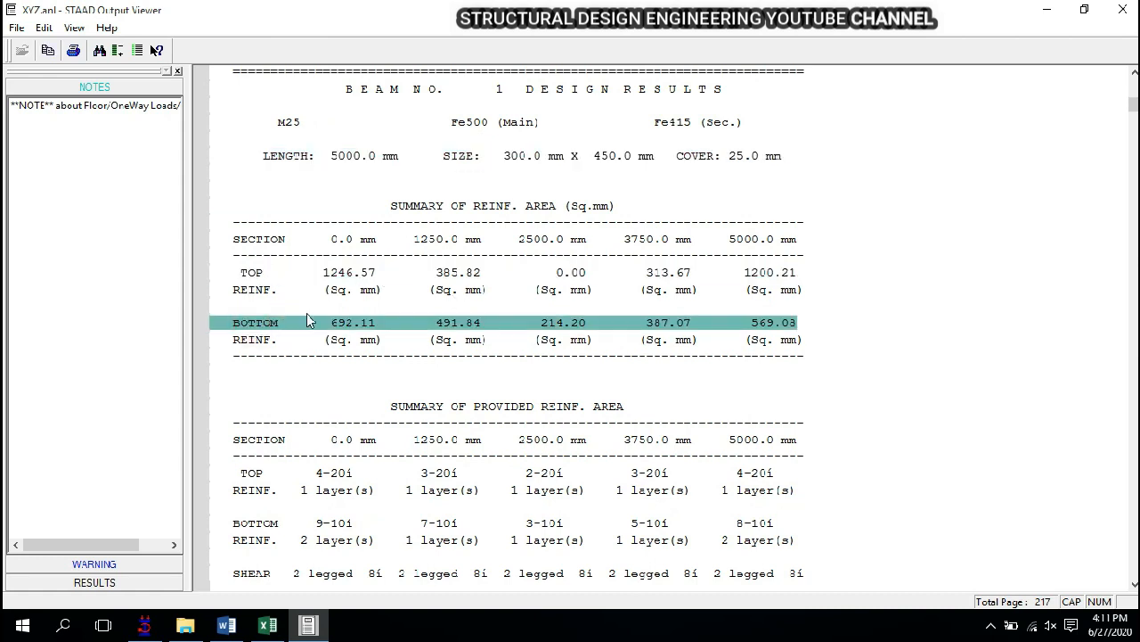
{"action": "left_click", "coordinate": [347, 273]}
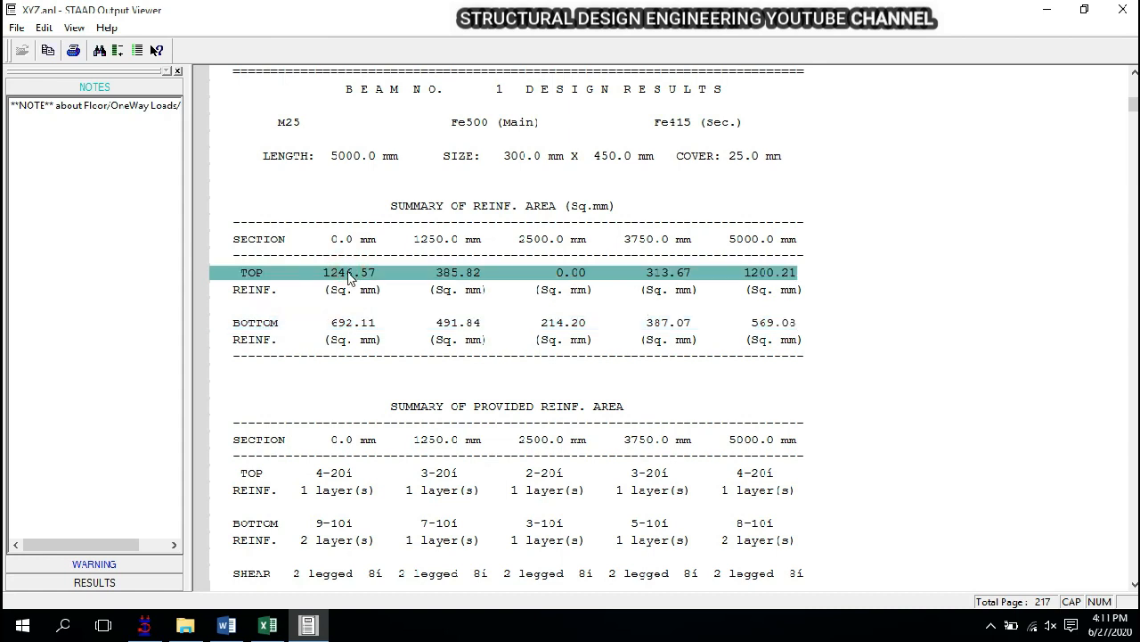
{"action": "left_click", "coordinate": [349, 325]}
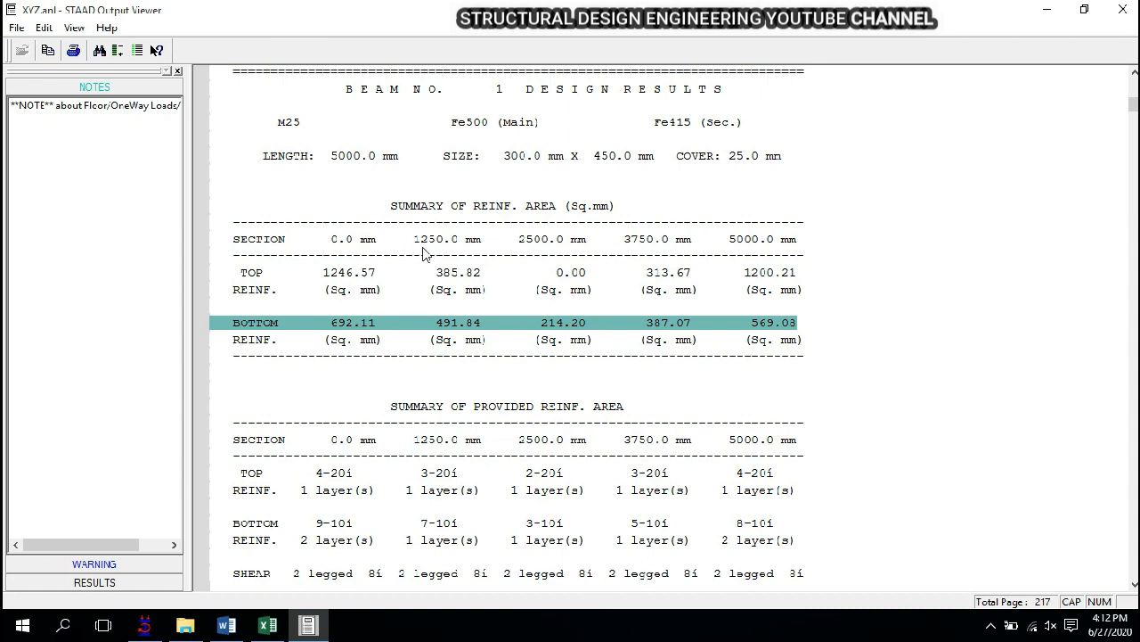
{"action": "left_click", "coordinate": [455, 273]}
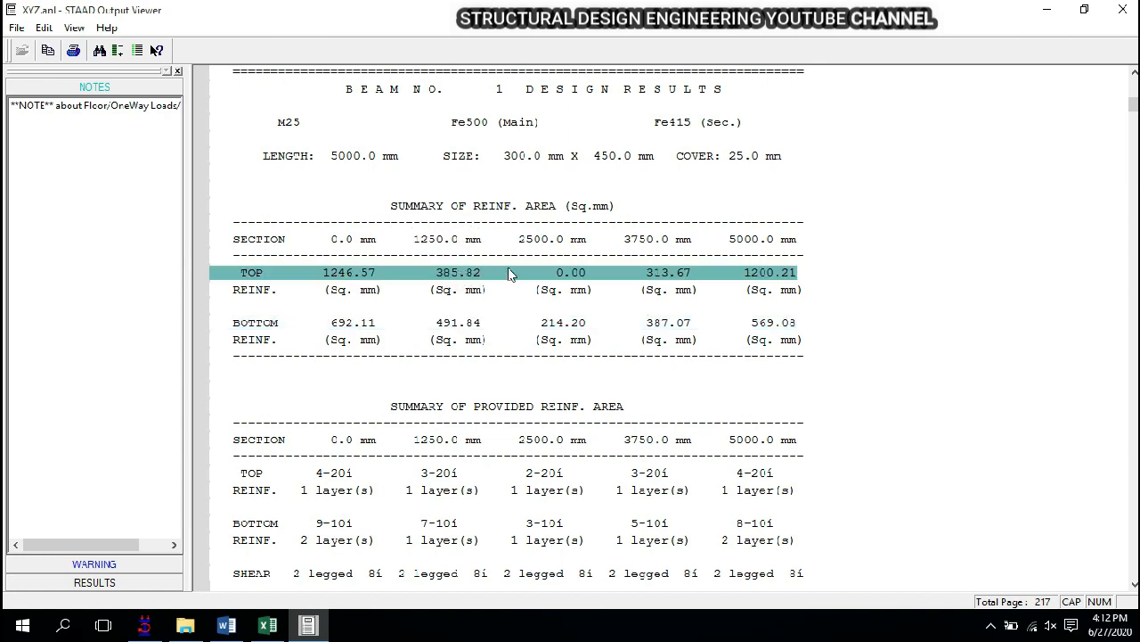
- Examine beam 1's required top and bottom reinforcement areas at the 2500, 3750 and 5000 mm sections and compare both rows
{"action": "left_click", "coordinate": [540, 237]}
{"action": "left_click", "coordinate": [571, 261]}
{"action": "left_click", "coordinate": [571, 323]}
{"action": "left_click", "coordinate": [646, 256]}
{"action": "left_click", "coordinate": [659, 272]}
{"action": "left_click", "coordinate": [670, 321]}
{"action": "left_click", "coordinate": [755, 261]}
{"action": "left_click", "coordinate": [771, 314]}
{"action": "left_click", "coordinate": [790, 265]}
{"action": "left_click", "coordinate": [770, 317]}
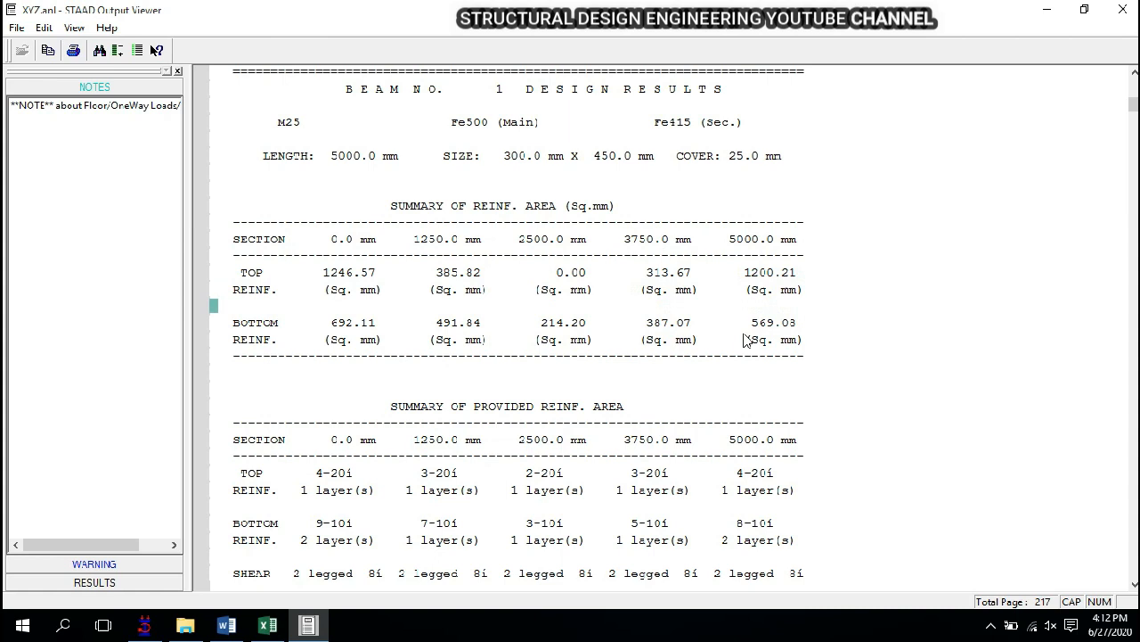
{"action": "left_click", "coordinate": [530, 325]}
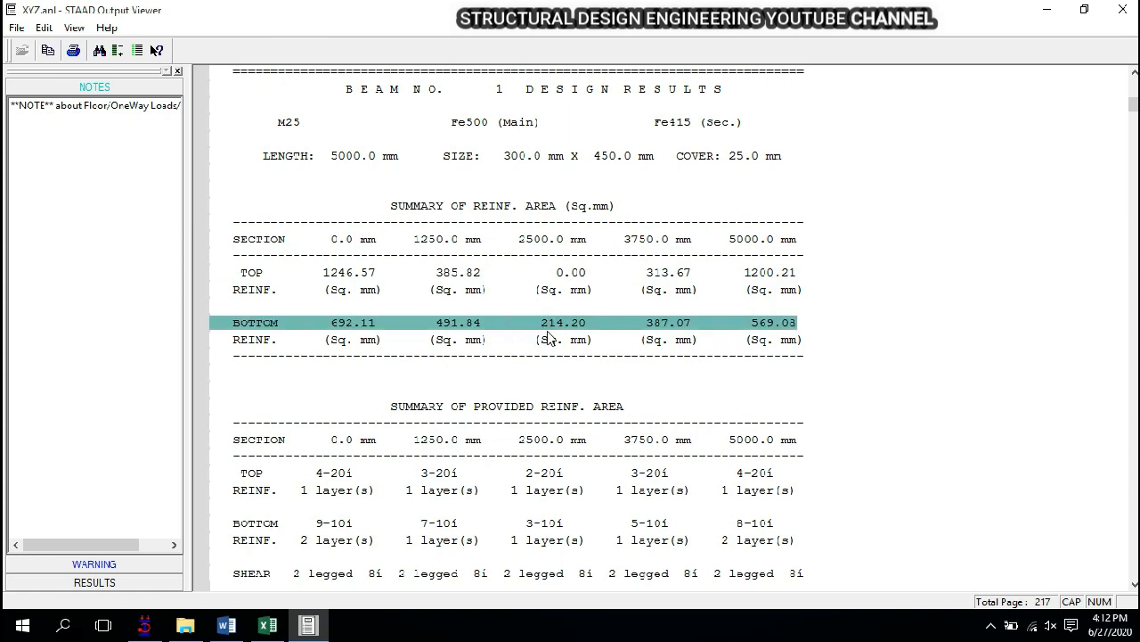
{"action": "left_click", "coordinate": [344, 271]}
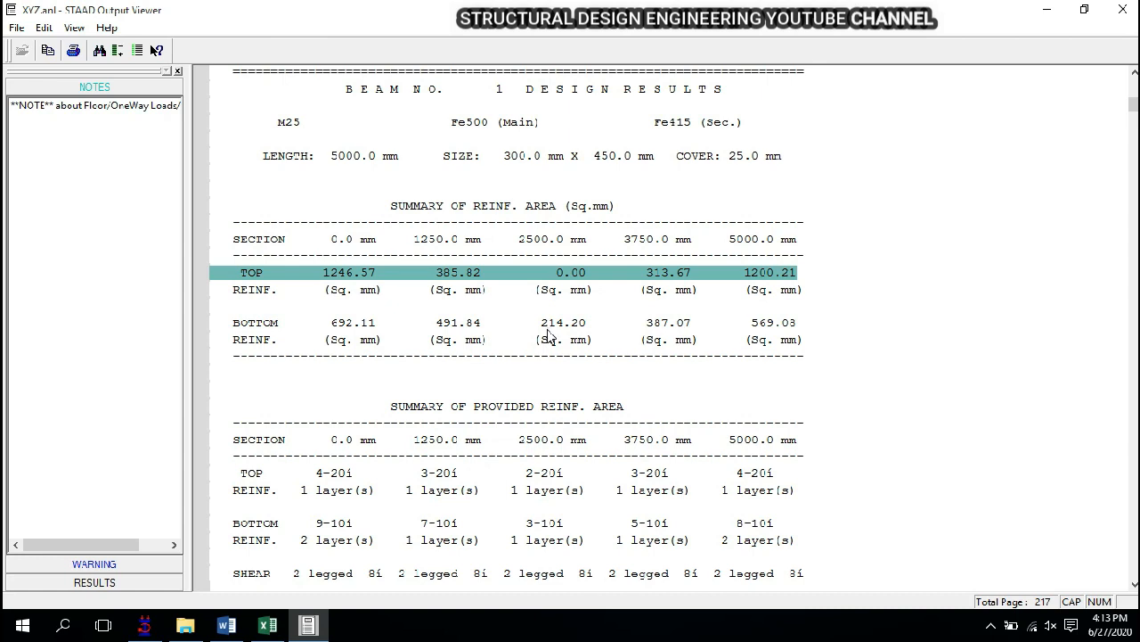
- Review beam 1's provided reinforcement and shear design results, continuing into the results of beam 2
{"action": "scroll", "coordinate": [552, 328], "scroll_direction": "down", "scroll_amount": 5}
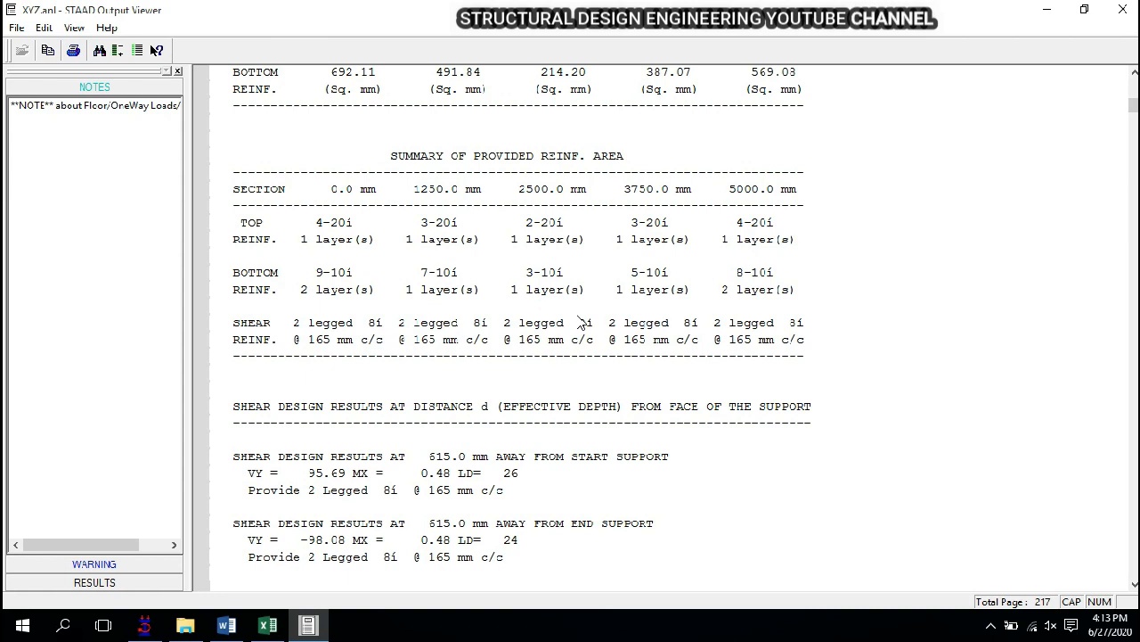
{"action": "scroll", "coordinate": [571, 317], "scroll_direction": "down", "scroll_amount": 8}
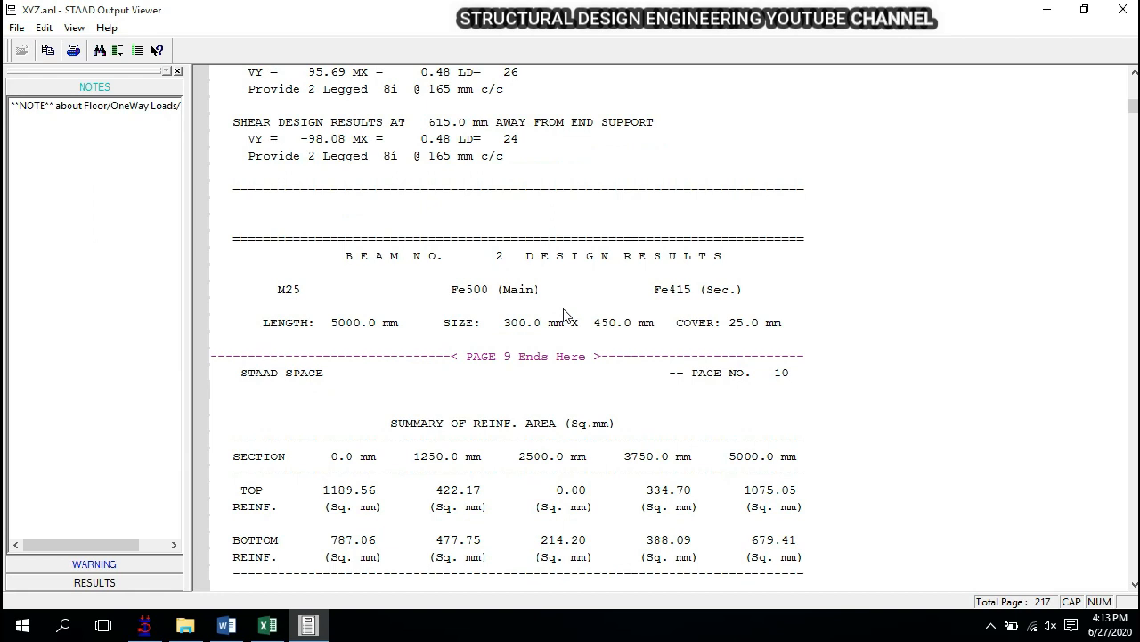
{"action": "scroll", "coordinate": [563, 312], "scroll_direction": "down", "scroll_amount": 1}
{"action": "scroll", "coordinate": [563, 314], "scroll_direction": "down", "scroll_amount": 5}
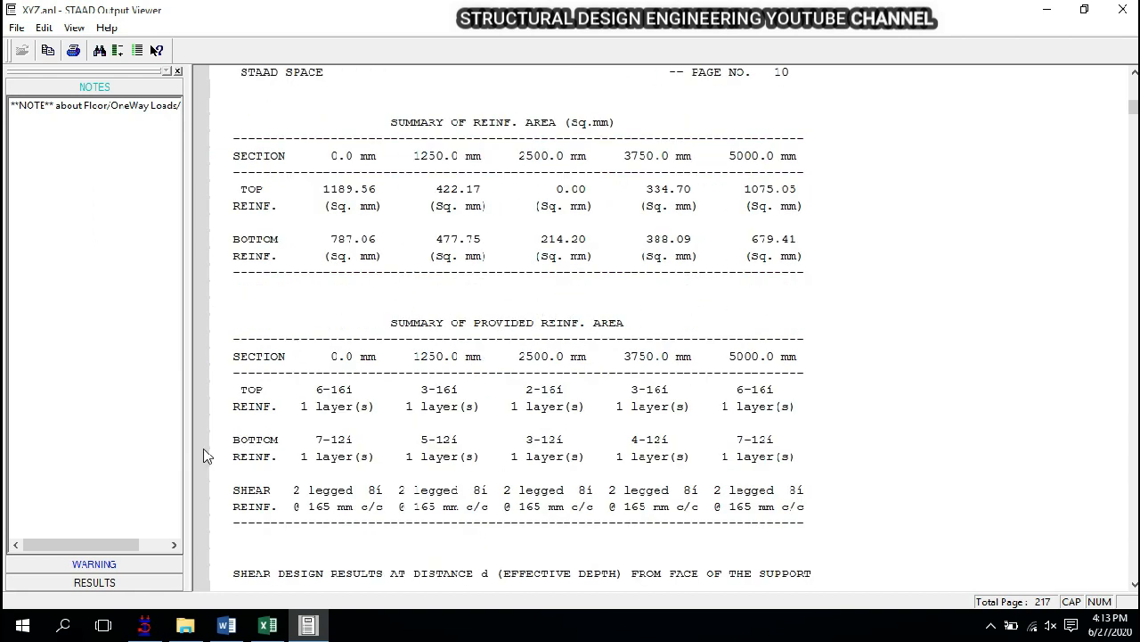
- Show the list of warnings and browse the design results of the following beams up to beam 11
{"action": "left_click", "coordinate": [139, 561]}
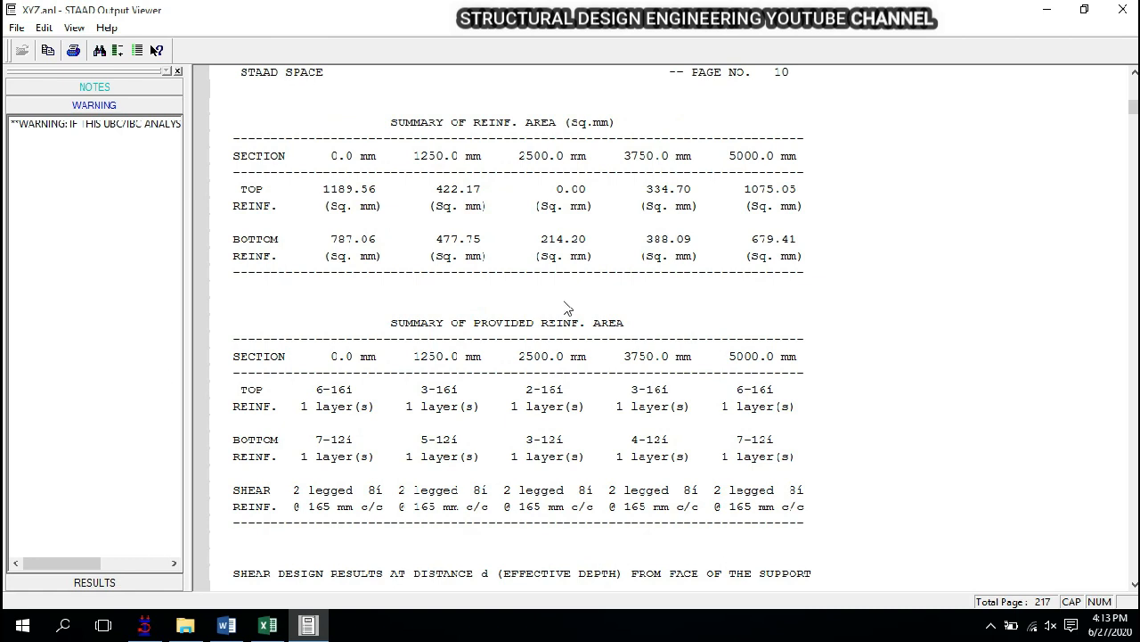
{"action": "scroll", "coordinate": [566, 311], "scroll_direction": "down", "scroll_amount": 16}
{"action": "scroll", "coordinate": [566, 312], "scroll_direction": "down", "scroll_amount": 10}
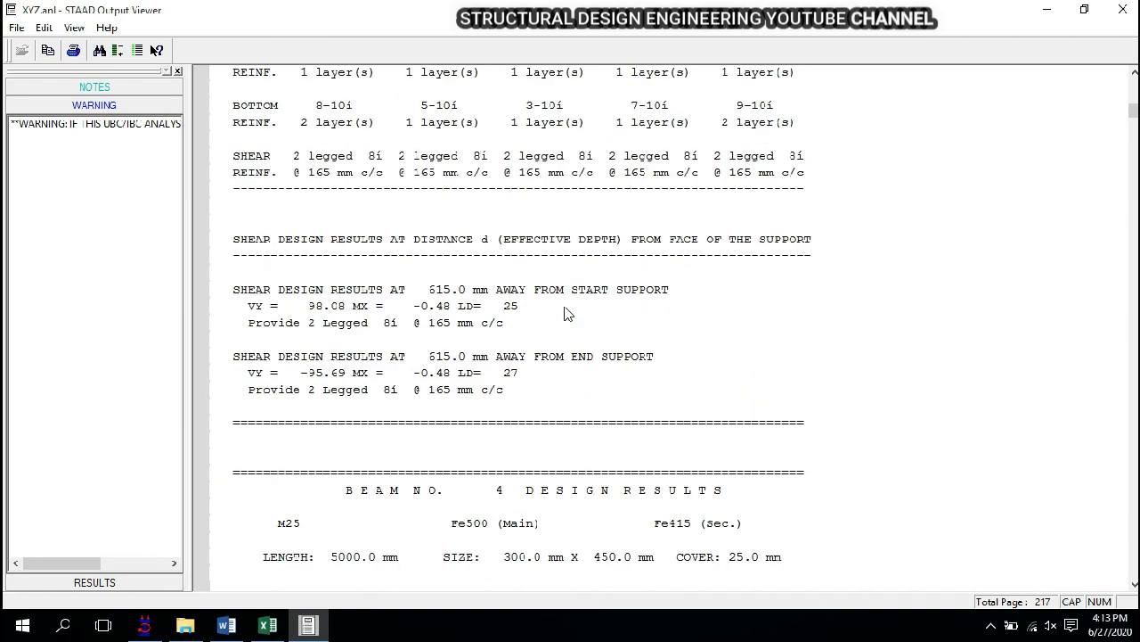
{"action": "scroll", "coordinate": [499, 298], "scroll_direction": "down", "scroll_amount": 20}
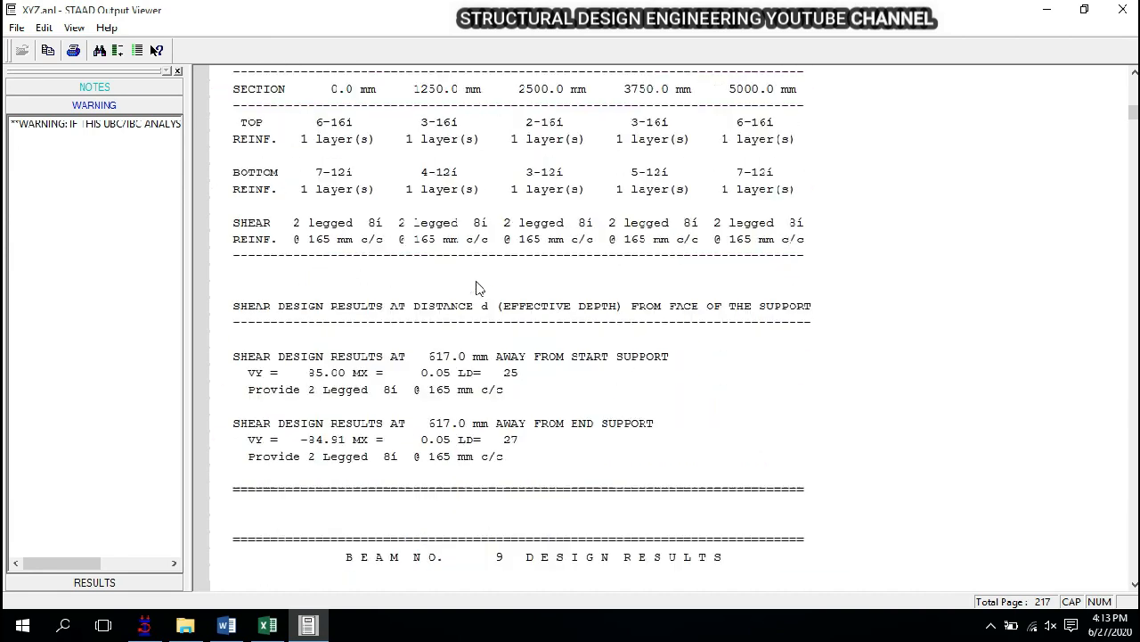
{"action": "scroll", "coordinate": [549, 309], "scroll_direction": "down", "scroll_amount": 15}
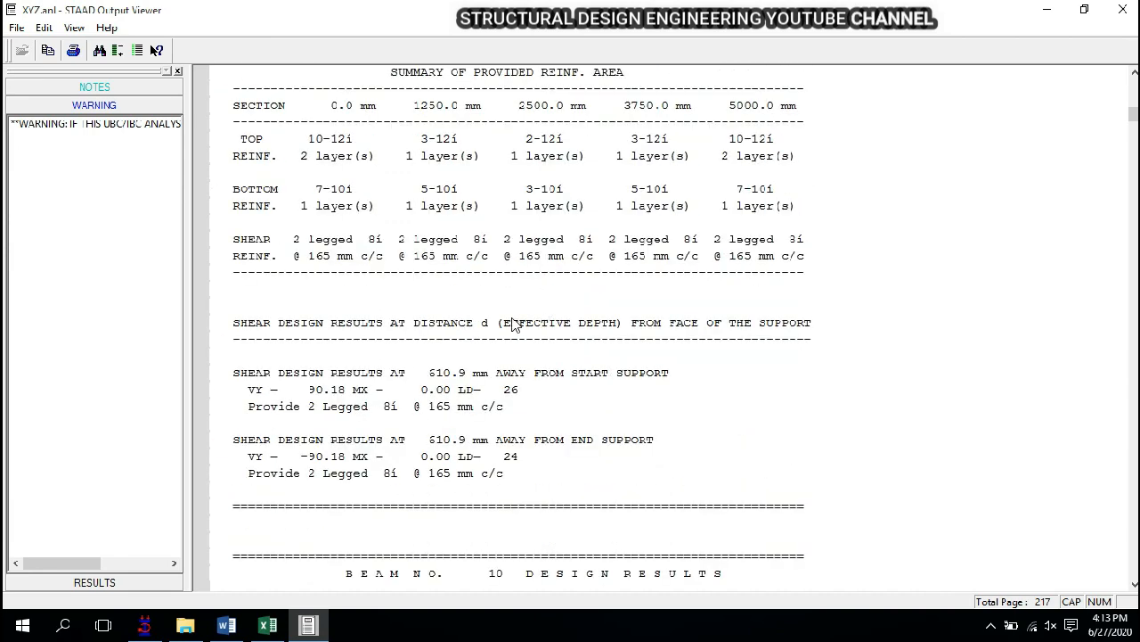
{"action": "scroll", "coordinate": [497, 333], "scroll_direction": "down", "scroll_amount": 6}
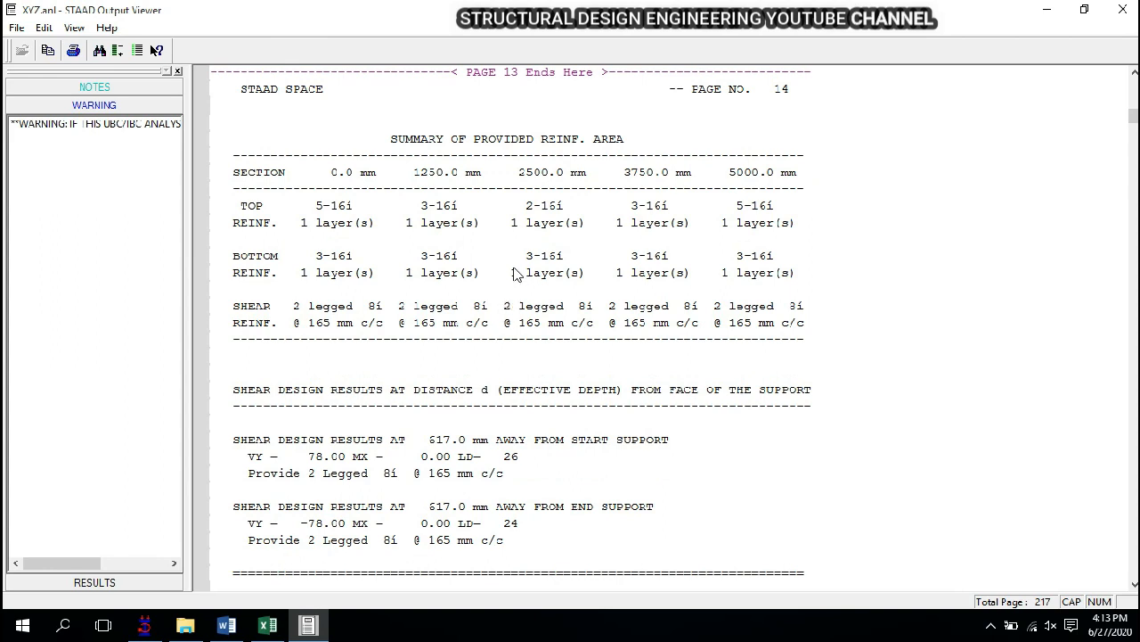
{"action": "scroll", "coordinate": [522, 276], "scroll_direction": "down", "scroll_amount": 10}
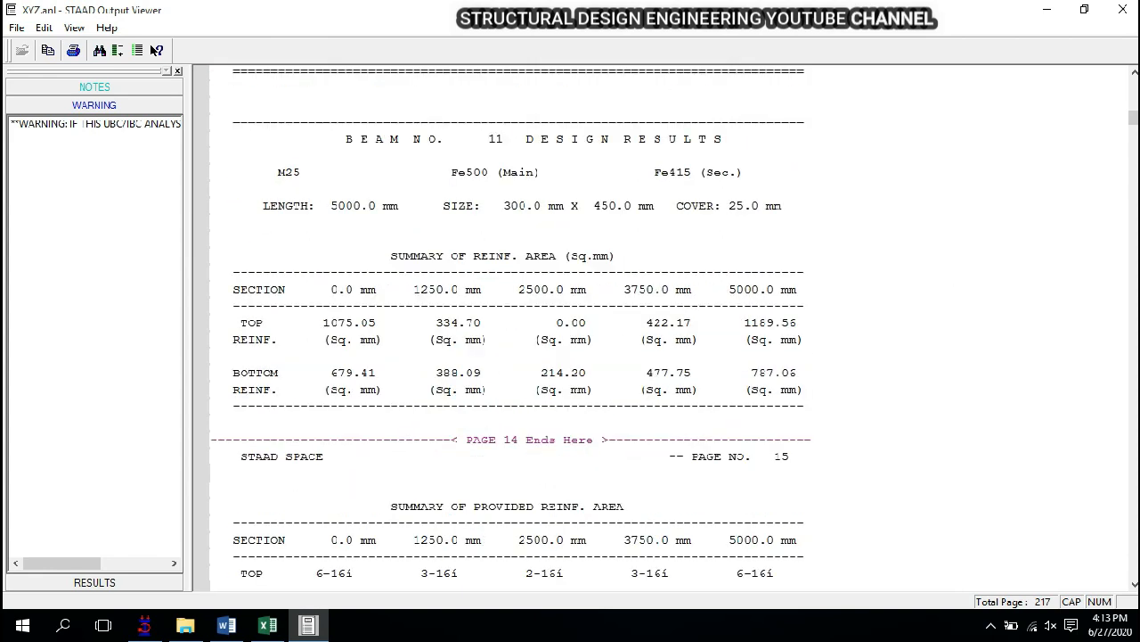
- Skip ahead in the output past the results of beam 216 to the column design results
{"action": "left_click_drag", "start_coordinate": [1134, 117], "coordinate": [1133, 399]}
{"action": "scroll", "coordinate": [471, 335], "scroll_direction": "down", "scroll_amount": 1}
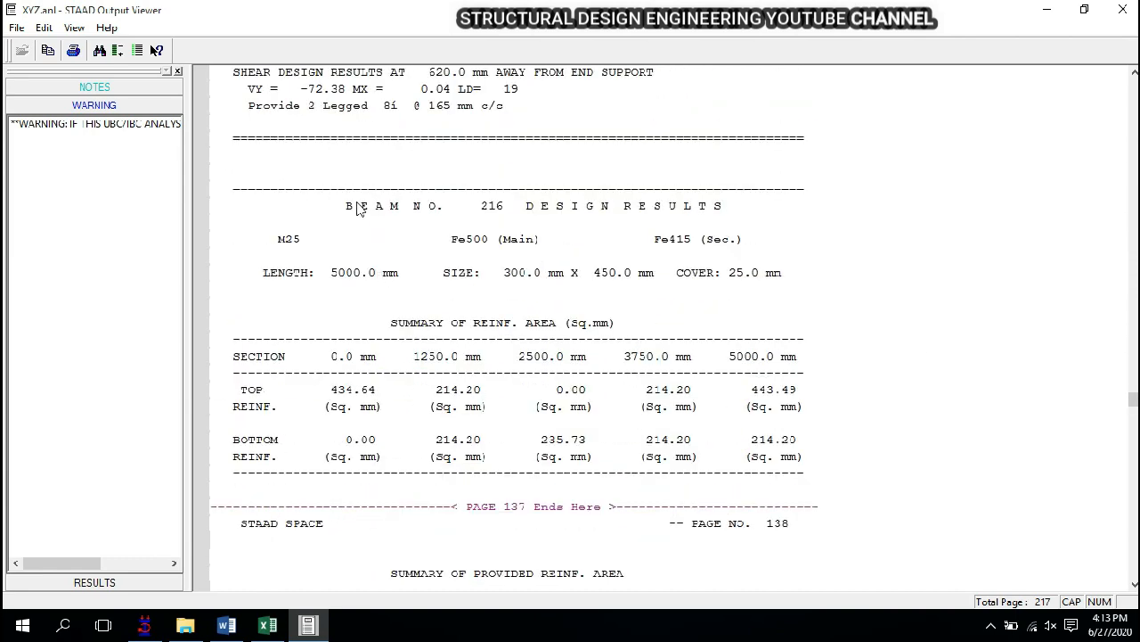
{"action": "scroll", "coordinate": [440, 233], "scroll_direction": "down", "scroll_amount": 8}
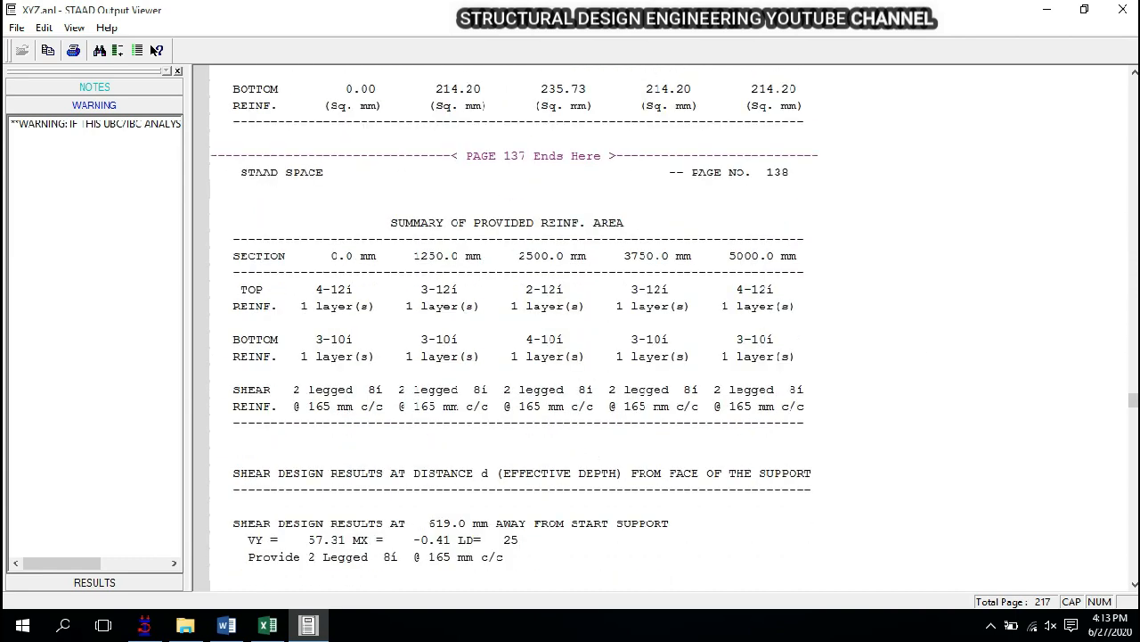
{"action": "left_click_drag", "start_coordinate": [1133, 403], "coordinate": [1133, 473]}
{"action": "left_click", "coordinate": [485, 250]}
{"action": "scroll", "coordinate": [492, 259], "scroll_direction": "down", "scroll_amount": 8}
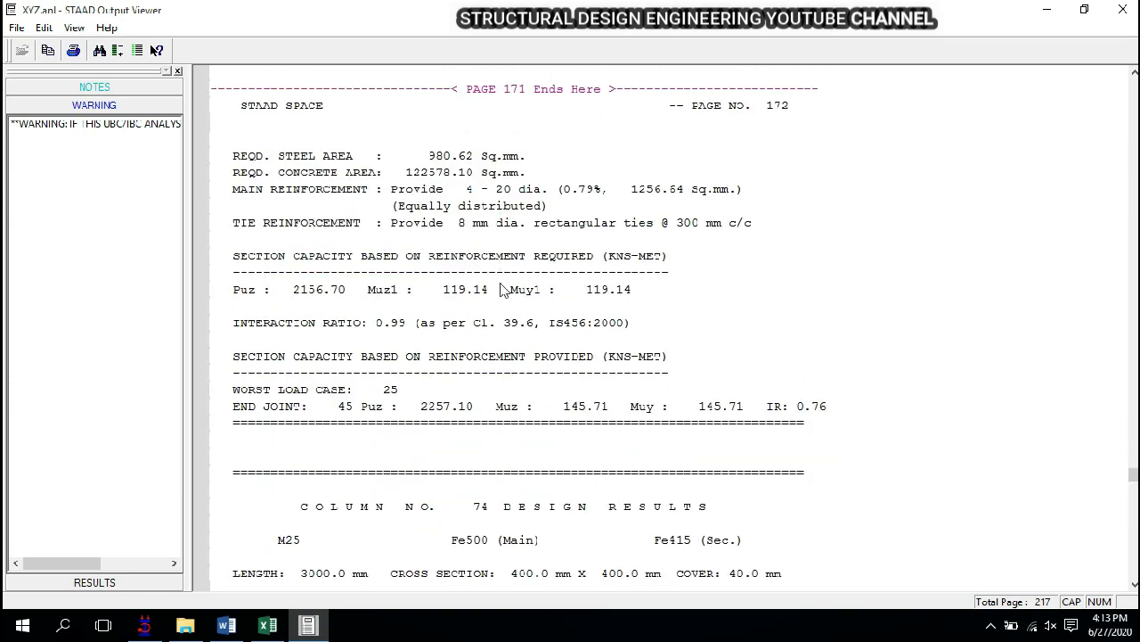
- Examine the design results of column 74, including its required steel area and main reinforcement
{"action": "left_click", "coordinate": [486, 411]}
{"action": "scroll", "coordinate": [487, 412], "scroll_direction": "down", "scroll_amount": 4}
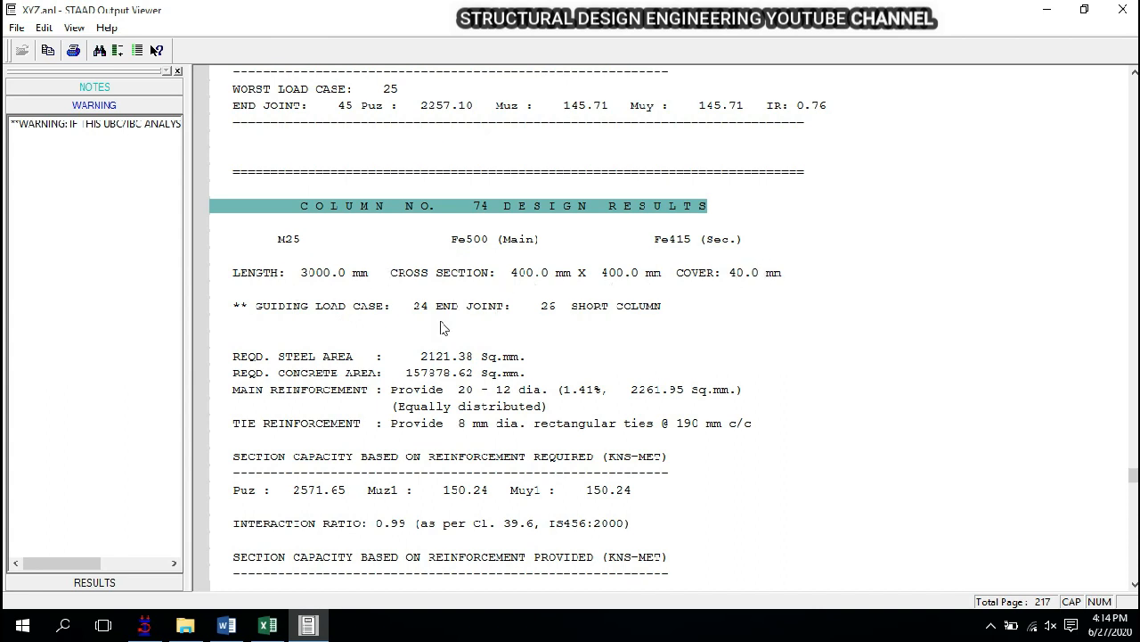
{"action": "scroll", "coordinate": [428, 380], "scroll_direction": "down", "scroll_amount": 1}
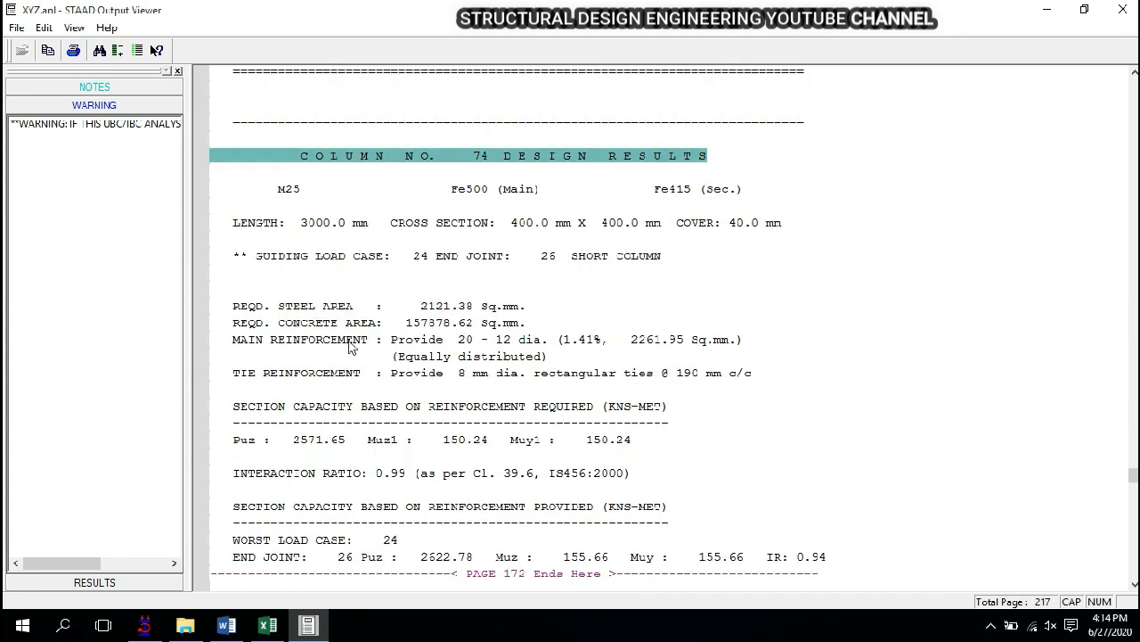
{"action": "left_click", "coordinate": [293, 309]}
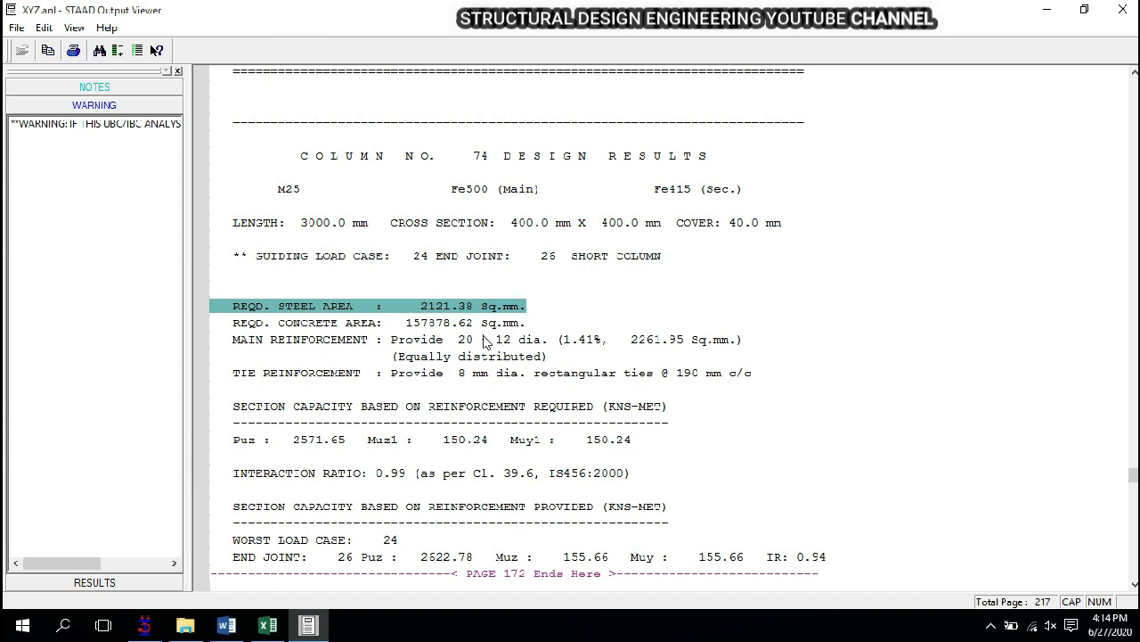
- Review column 80's material grades and required steel and concrete areas, and close the output file
{"action": "scroll", "coordinate": [535, 375], "scroll_direction": "down", "scroll_amount": 20}
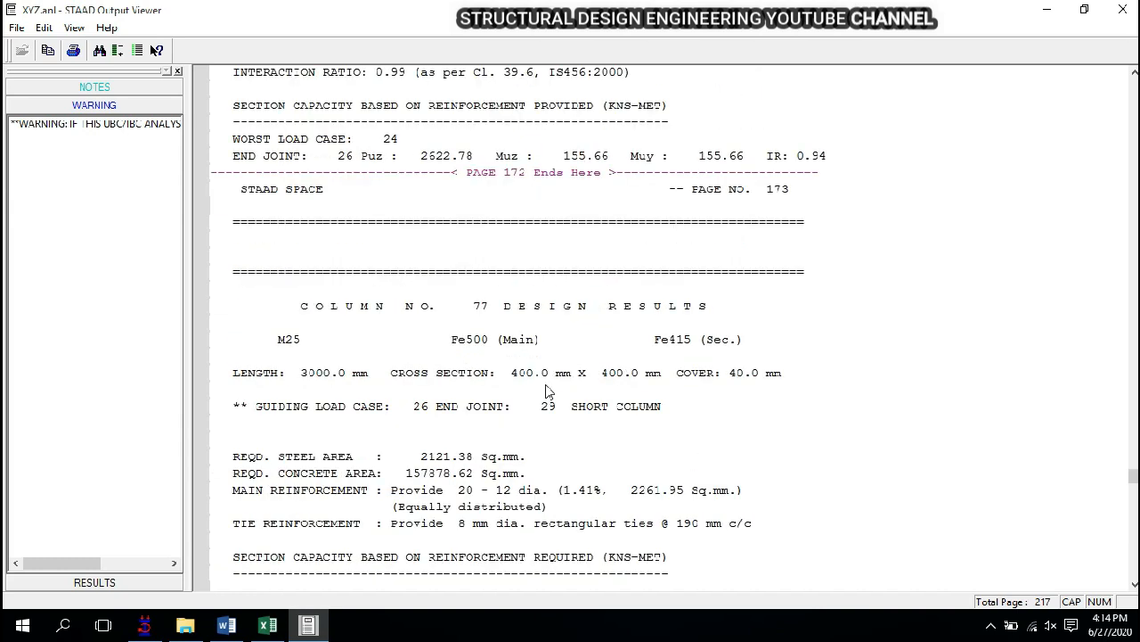
{"action": "scroll", "coordinate": [548, 352], "scroll_direction": "down", "scroll_amount": 6}
{"action": "scroll", "coordinate": [548, 352], "scroll_direction": "up", "scroll_amount": 8}
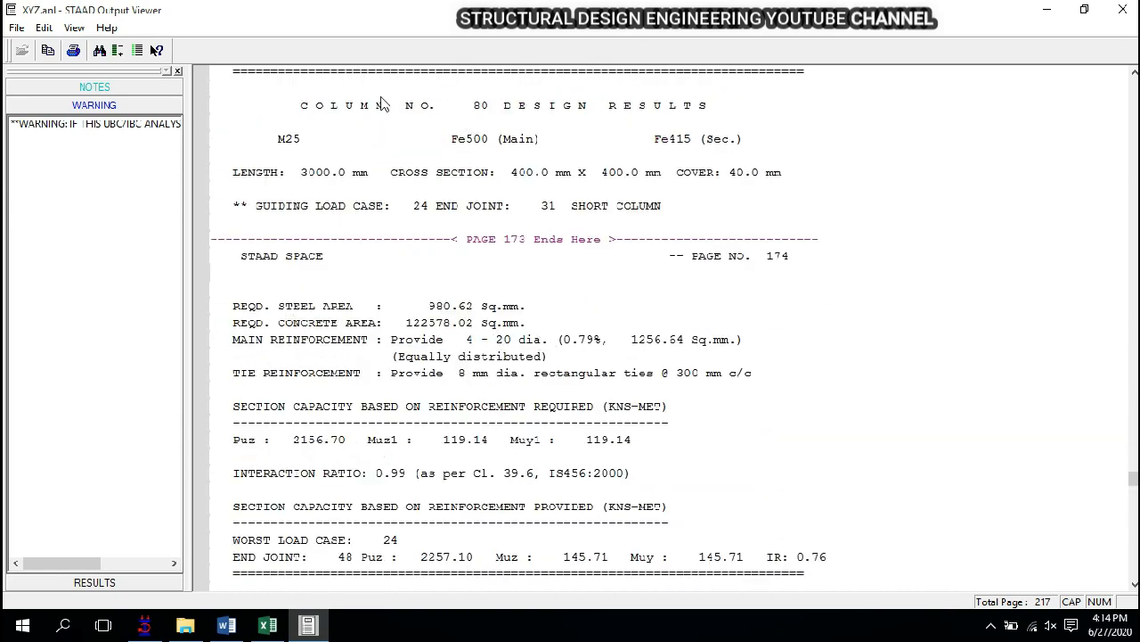
{"action": "left_click", "coordinate": [281, 141]}
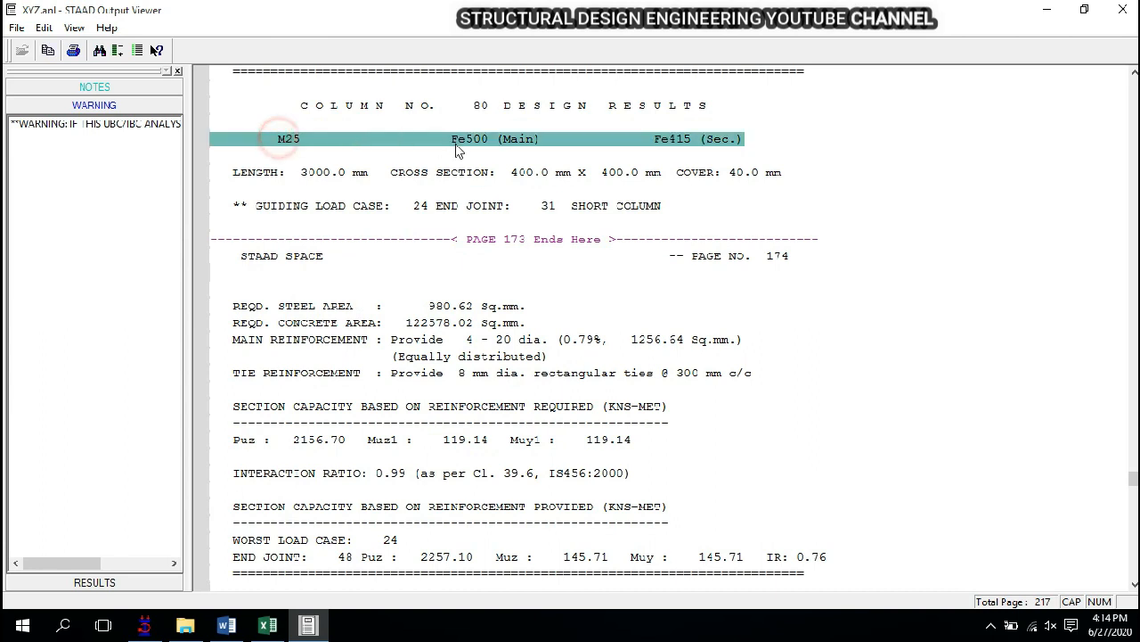
{"action": "left_click", "coordinate": [301, 307]}
{"action": "left_click", "coordinate": [310, 323]}
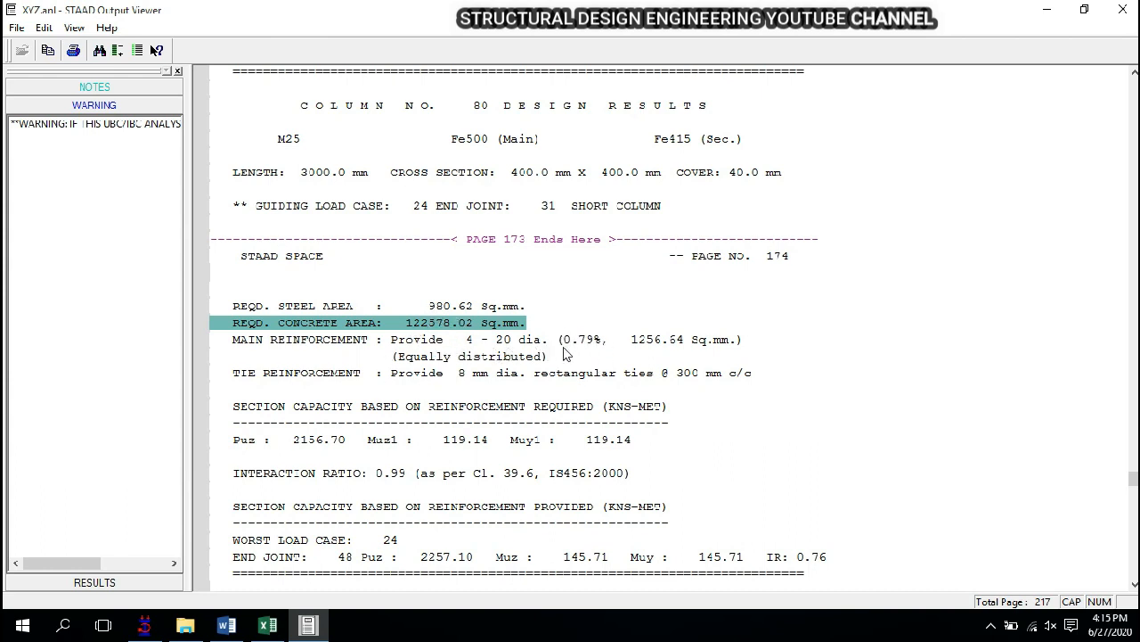
{"action": "left_click", "coordinate": [1124, 11]}
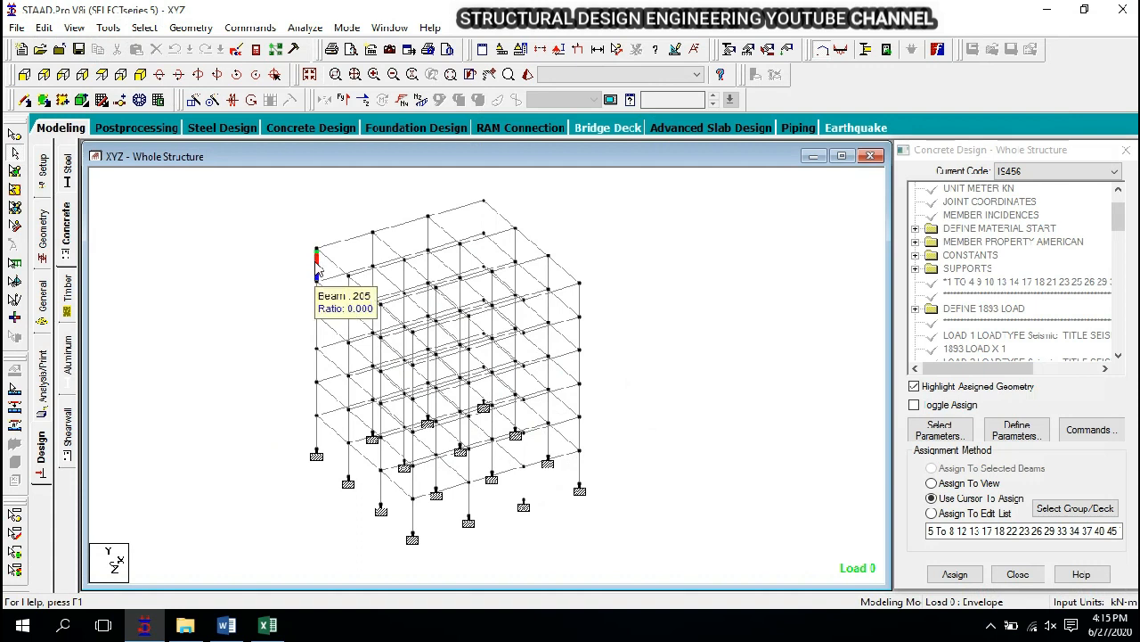
- Open the member details of the lowest corner column, beam 5, and examine its IS 456 concrete design
{"action": "double_click", "coordinate": [316, 435]}
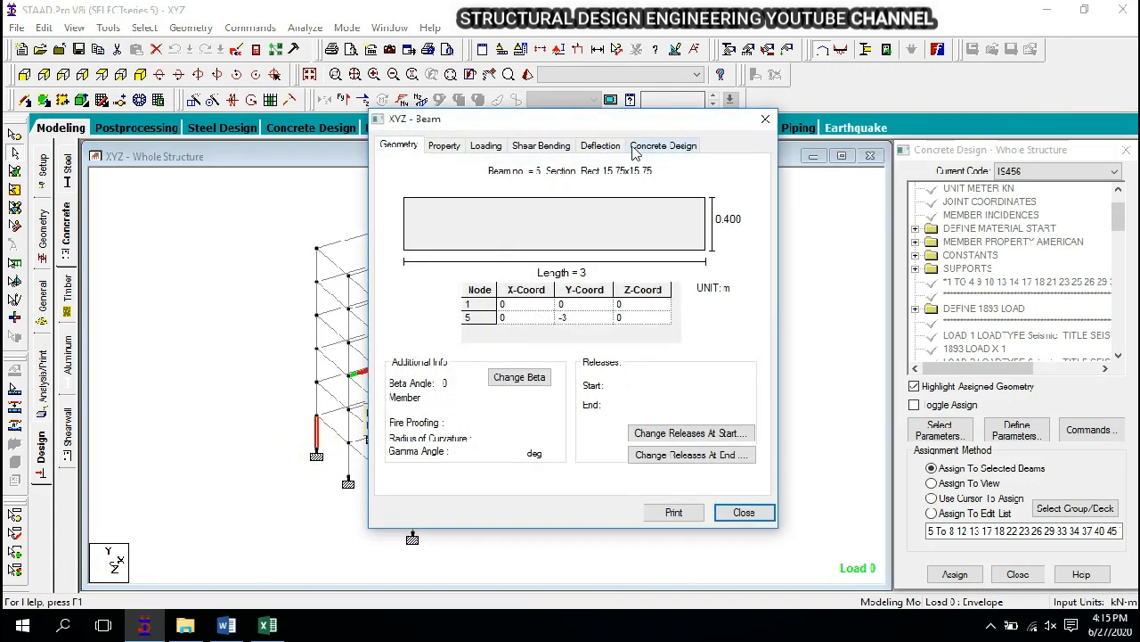
{"action": "left_click_drag", "start_coordinate": [691, 119], "coordinate": [965, 95]}
{"action": "left_click", "coordinate": [950, 127]}
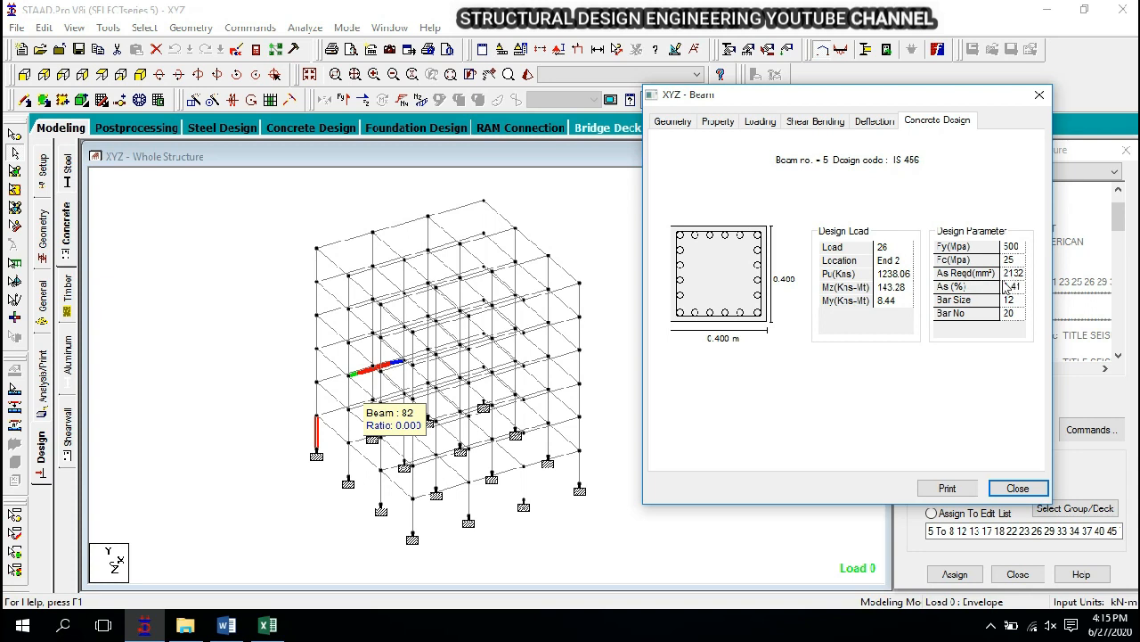
- Compare the concrete design of other columns across the frame, including members 45, 85, 213, 93, 74 and 183
{"action": "left_click", "coordinate": [317, 399]}
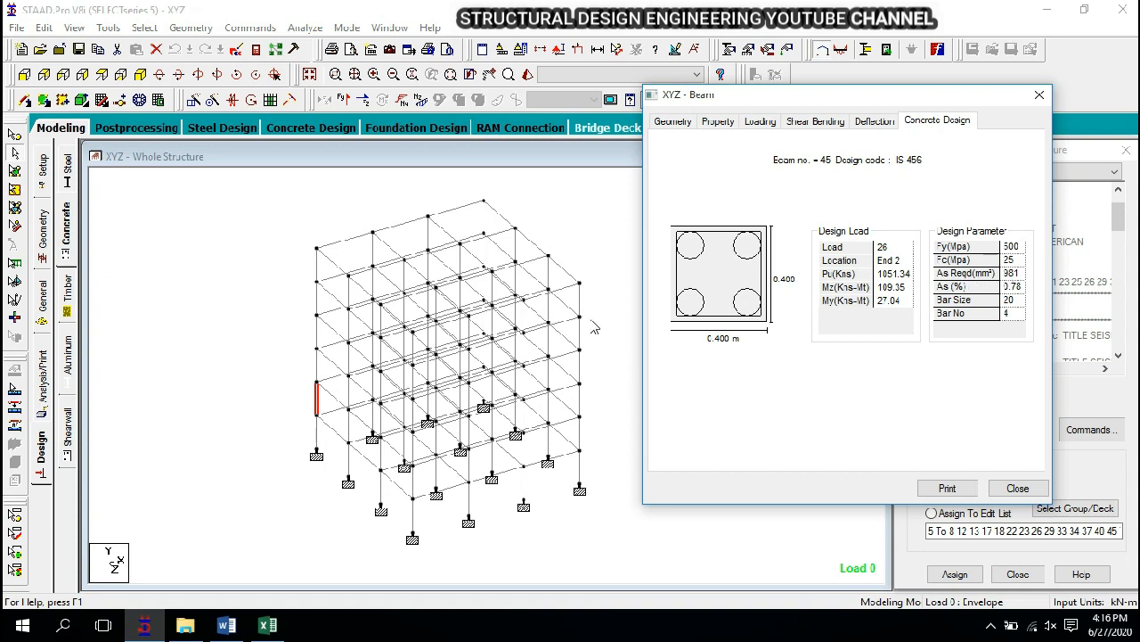
{"action": "left_click", "coordinate": [319, 365]}
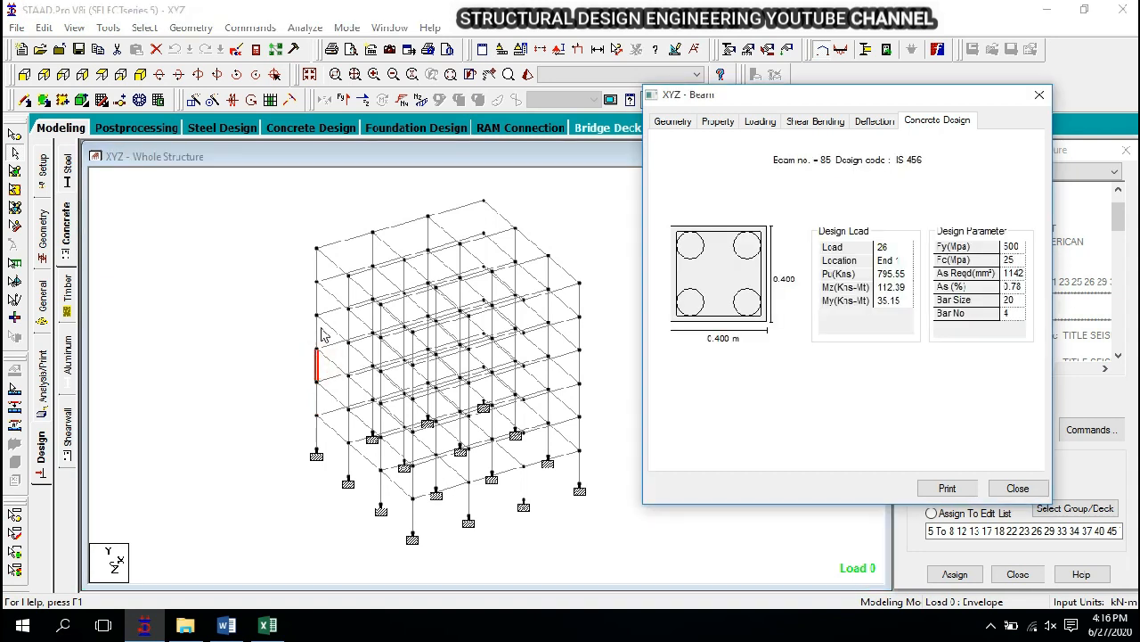
{"action": "left_click", "coordinate": [317, 296]}
{"action": "left_click", "coordinate": [579, 299]}
{"action": "left_click", "coordinate": [460, 260]}
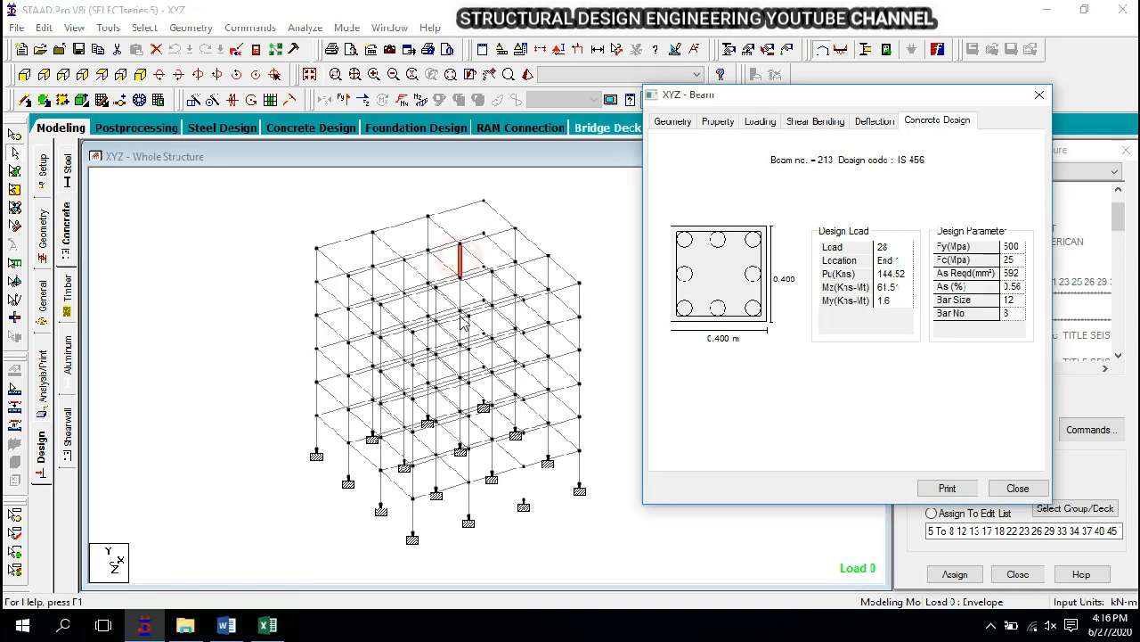
{"action": "left_click", "coordinate": [459, 361]}
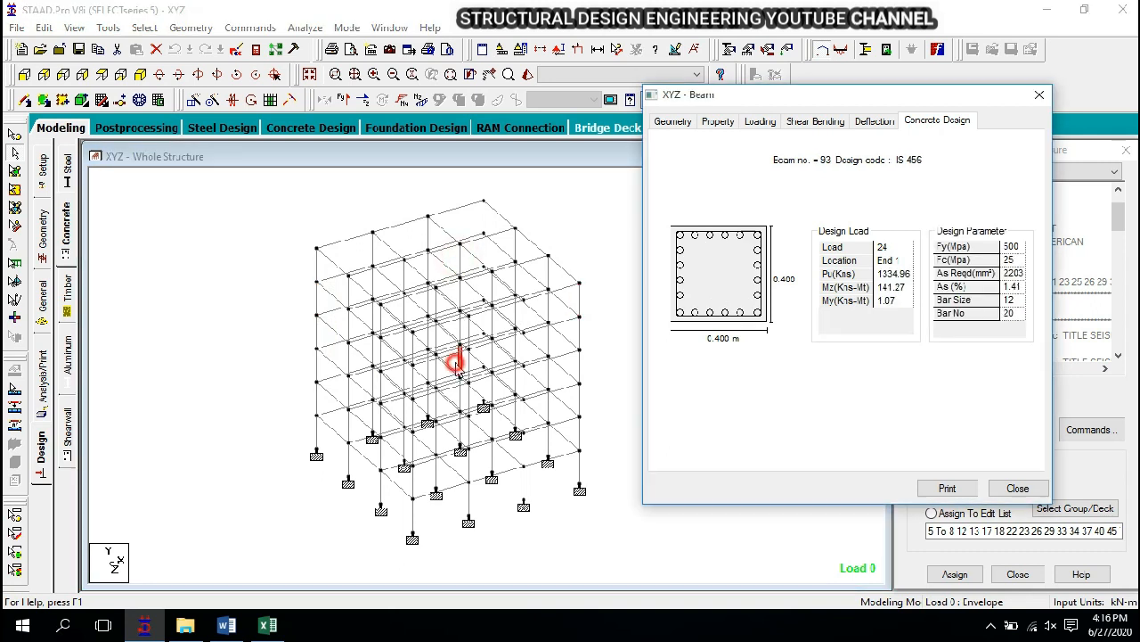
{"action": "left_click", "coordinate": [468, 467]}
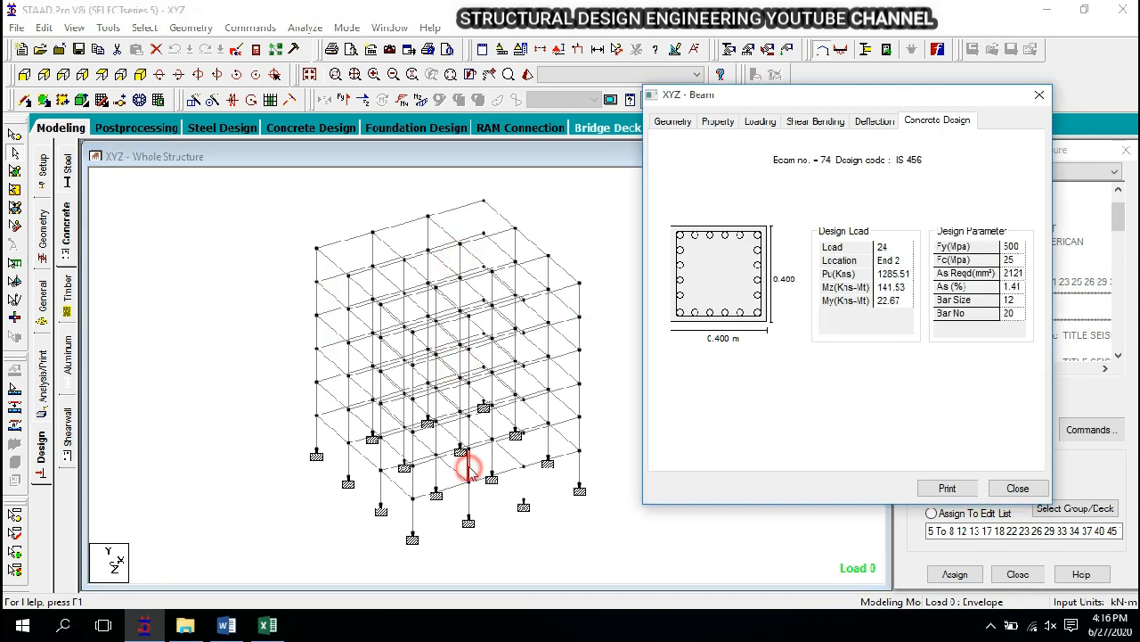
{"action": "left_click", "coordinate": [433, 342]}
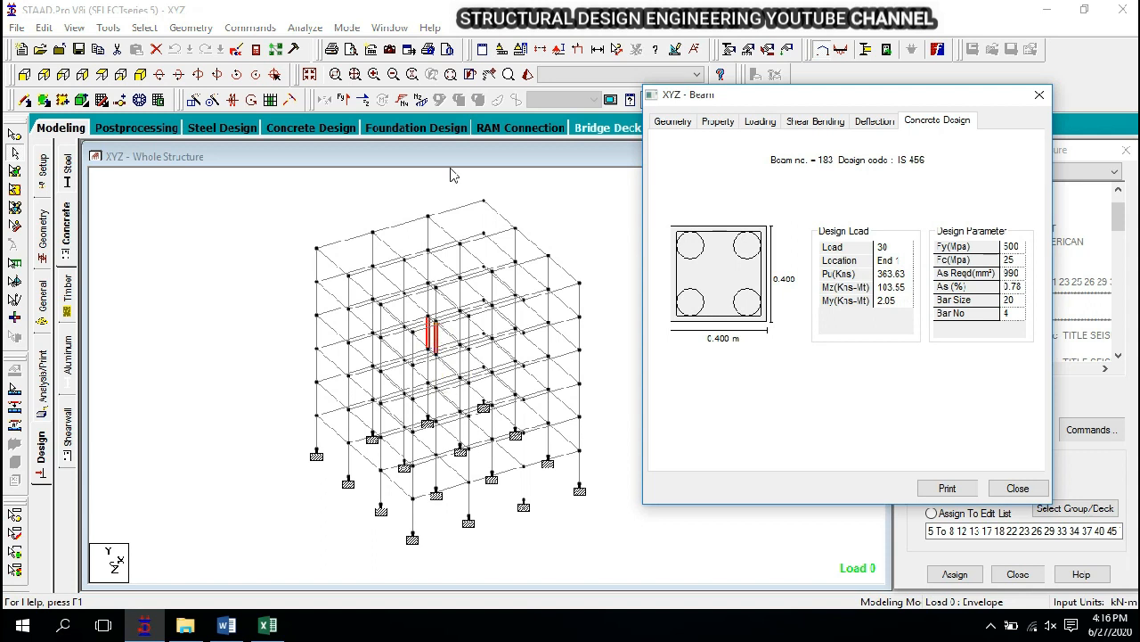
- Review the concrete design of roof edge beam 201, including its bars and design loads, and close its member details
{"action": "left_click", "coordinate": [337, 241]}
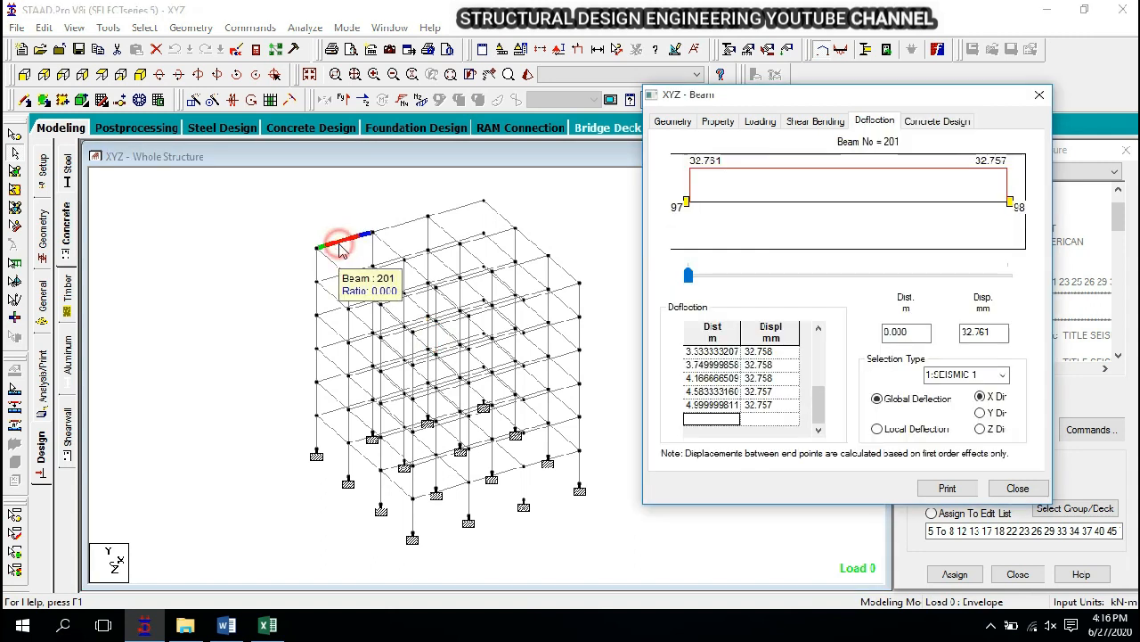
{"action": "left_click", "coordinate": [931, 126]}
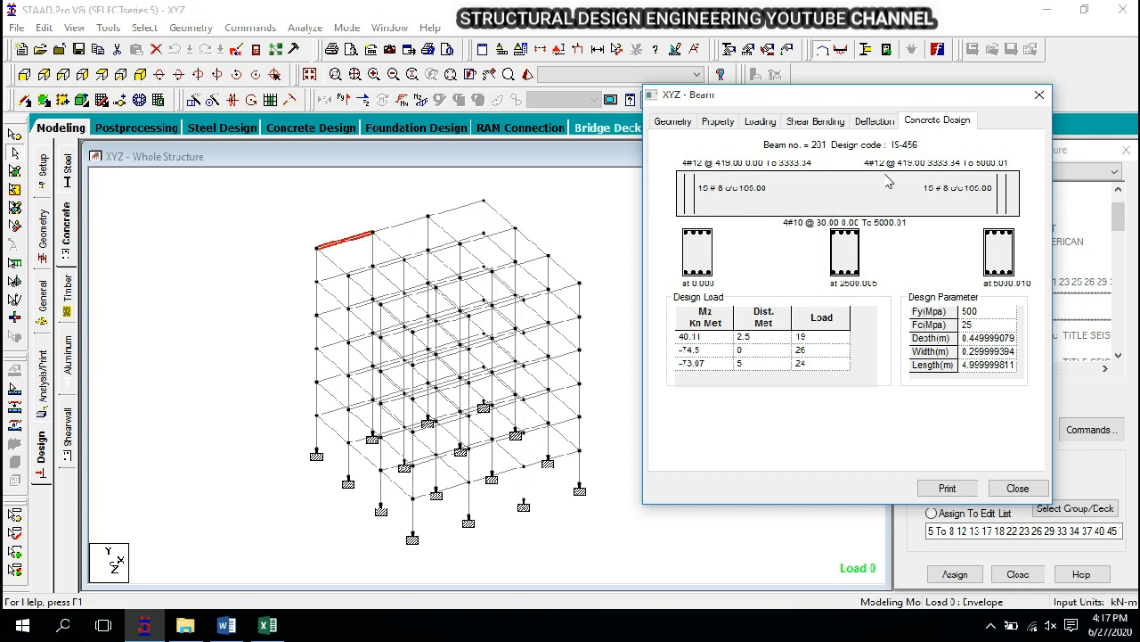
{"action": "left_click", "coordinate": [1037, 95]}
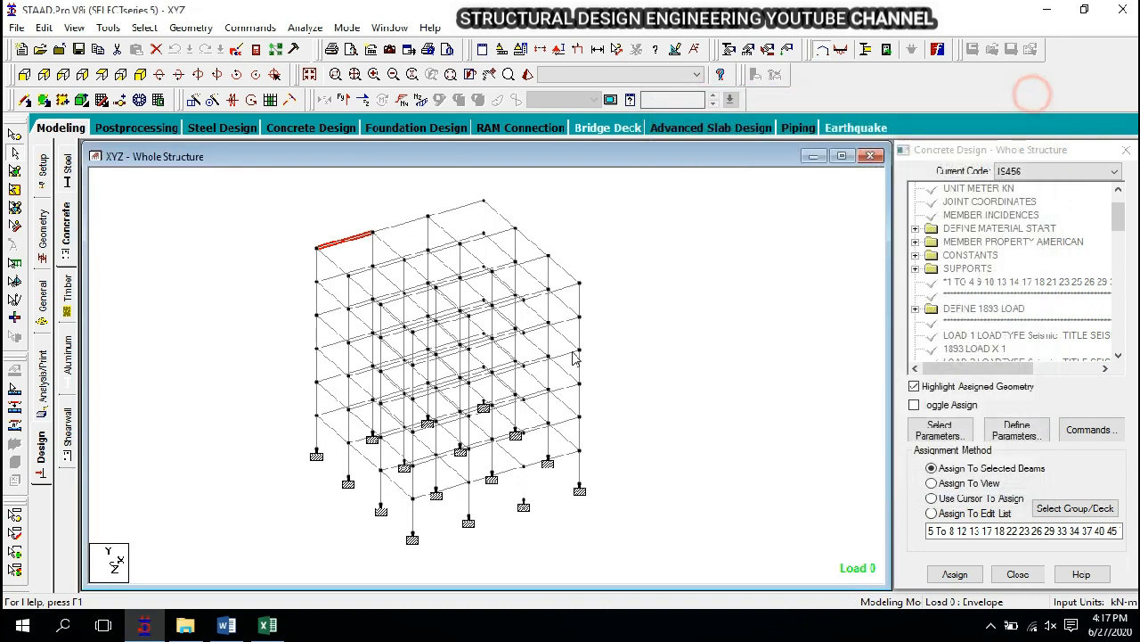
- Open the member details of beam 38 at the lowest floor level and examine its concrete design
{"action": "left_click", "coordinate": [546, 462]}
{"action": "left_click", "coordinate": [545, 463]}
{"action": "left_click_drag", "start_coordinate": [683, 125], "coordinate": [994, 80]}
{"action": "left_click", "coordinate": [877, 122]}
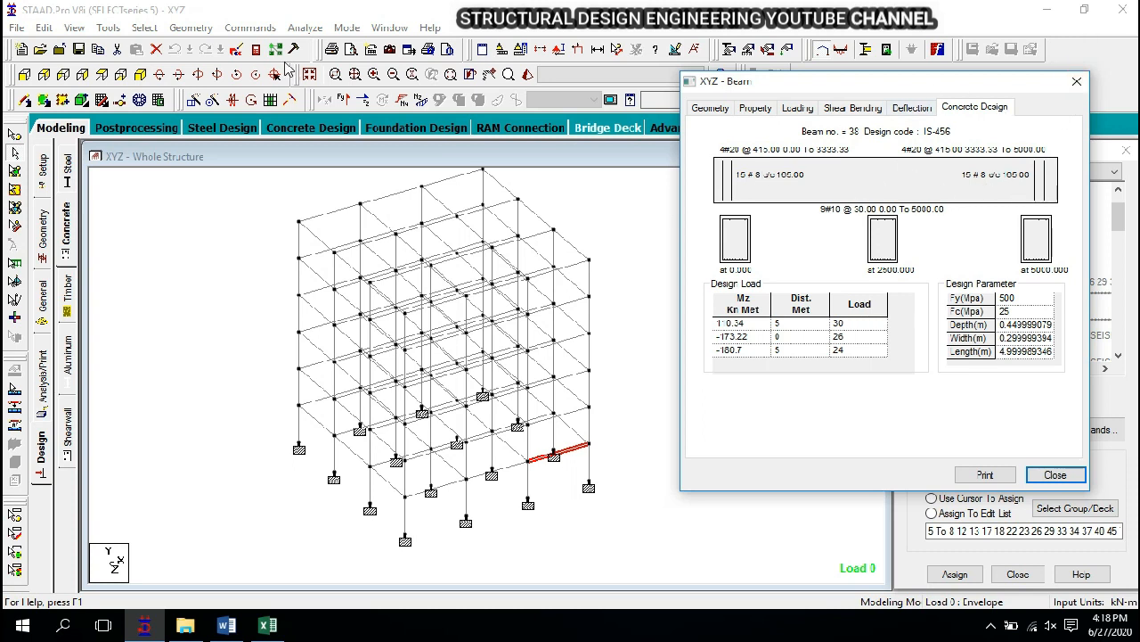
- Open the output file, examine the required top reinforcement areas of the beam on page 105, and close the file
{"action": "left_click", "coordinate": [258, 51]}
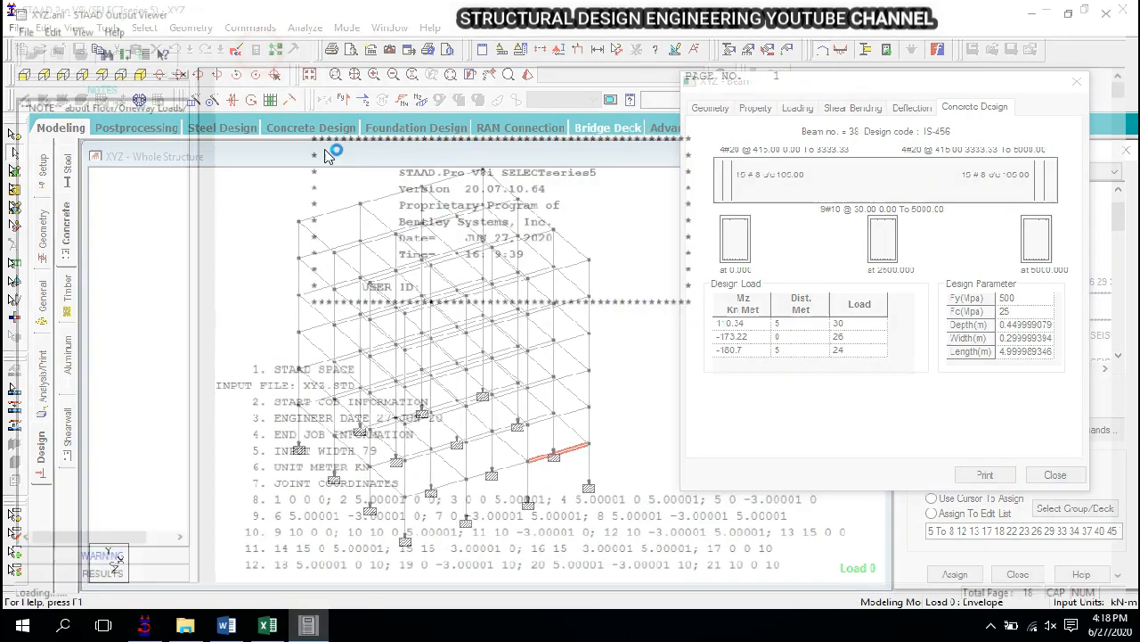
{"action": "left_click_drag", "start_coordinate": [1131, 89], "coordinate": [1130, 311]}
{"action": "scroll", "coordinate": [721, 294], "scroll_direction": "down", "scroll_amount": 20}
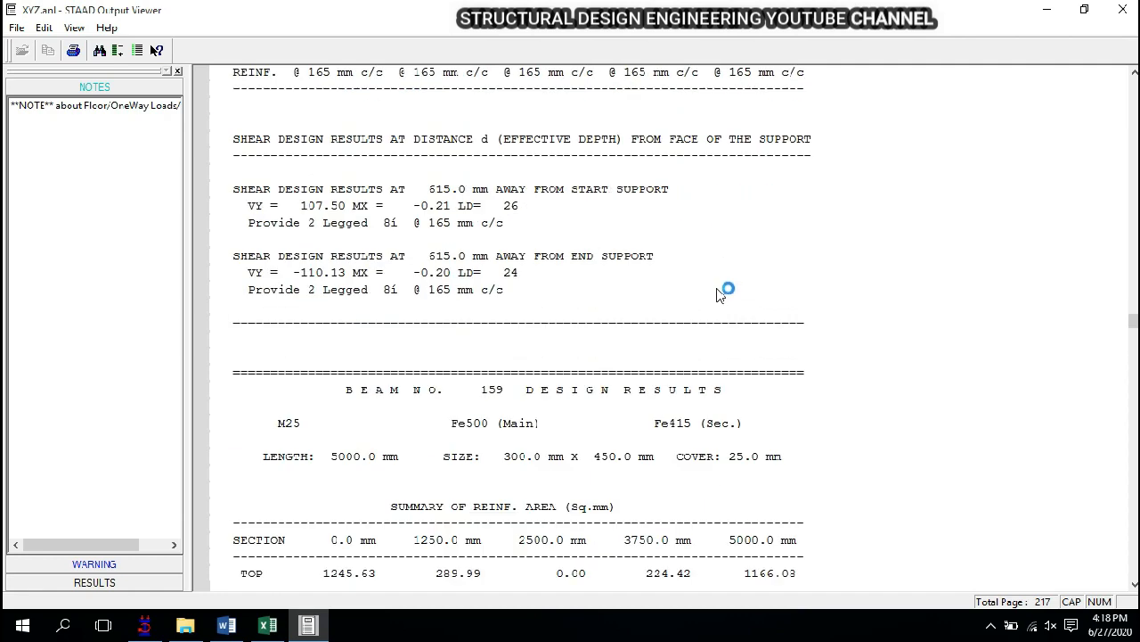
{"action": "scroll", "coordinate": [738, 269], "scroll_direction": "down", "scroll_amount": 15}
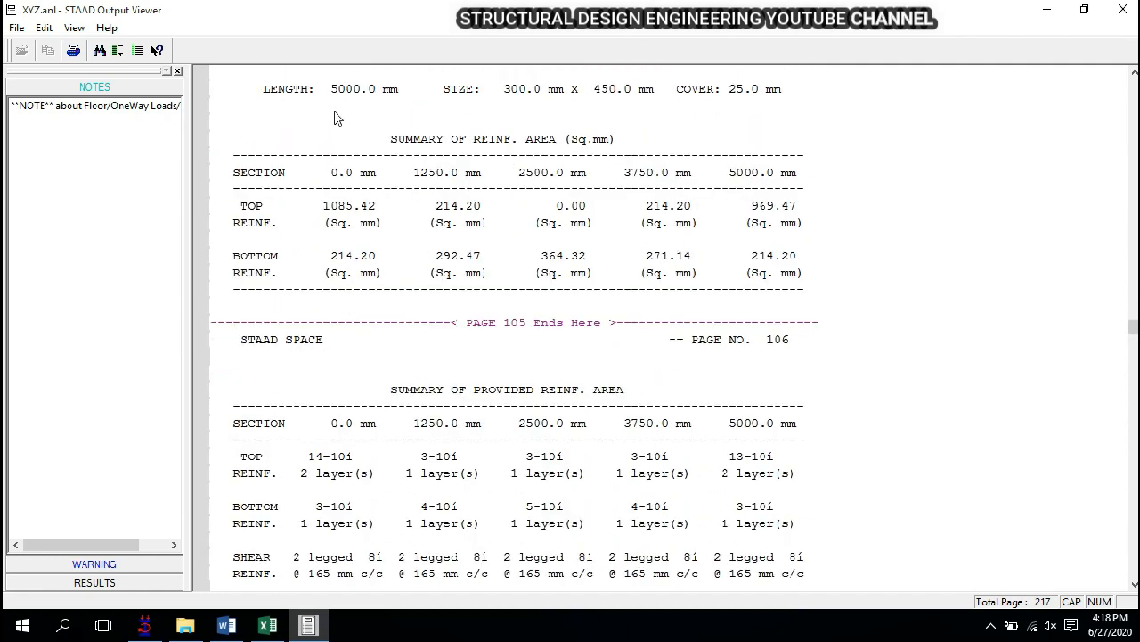
{"action": "left_click", "coordinate": [358, 205]}
{"action": "left_click", "coordinate": [769, 204]}
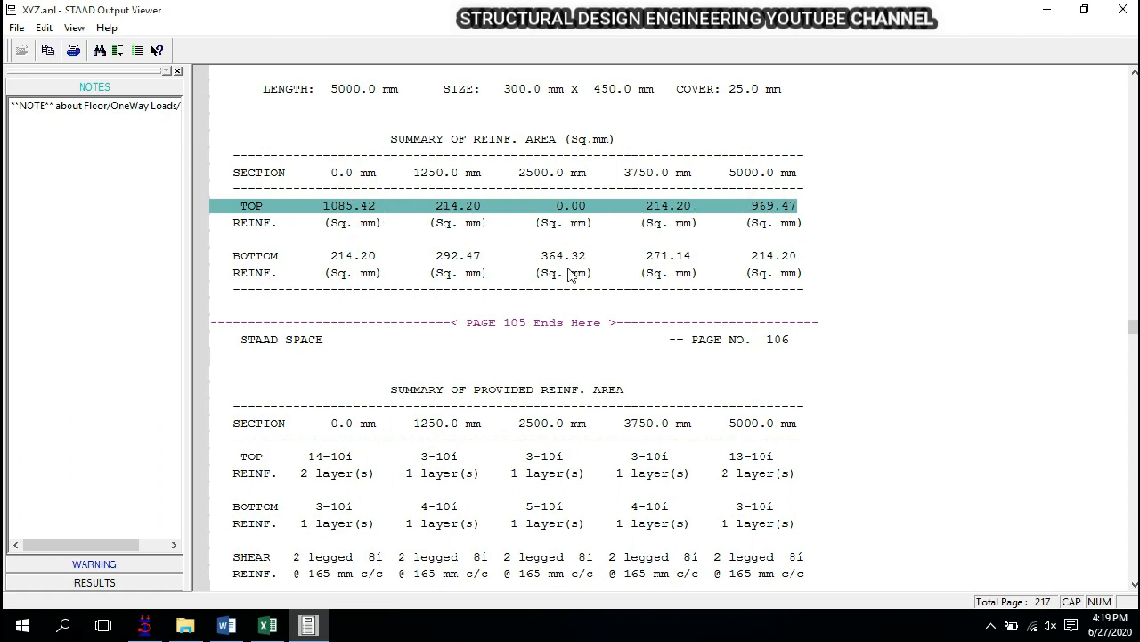
{"action": "left_click", "coordinate": [666, 299]}
{"action": "key", "text": "alt+F4"}
- Examine the concrete design of top-storey corner column 200 and column 146, including the required steel area
{"action": "left_click", "coordinate": [592, 315]}
{"action": "left_click", "coordinate": [591, 282]}
{"action": "left_click", "coordinate": [975, 107]}
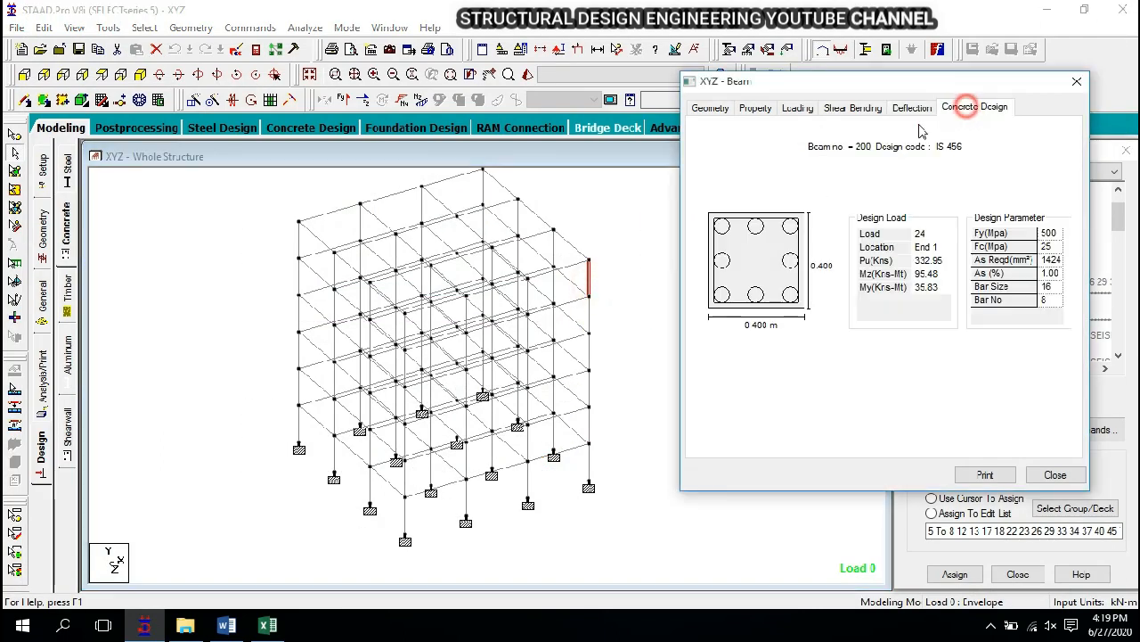
{"action": "left_click", "coordinate": [491, 342]}
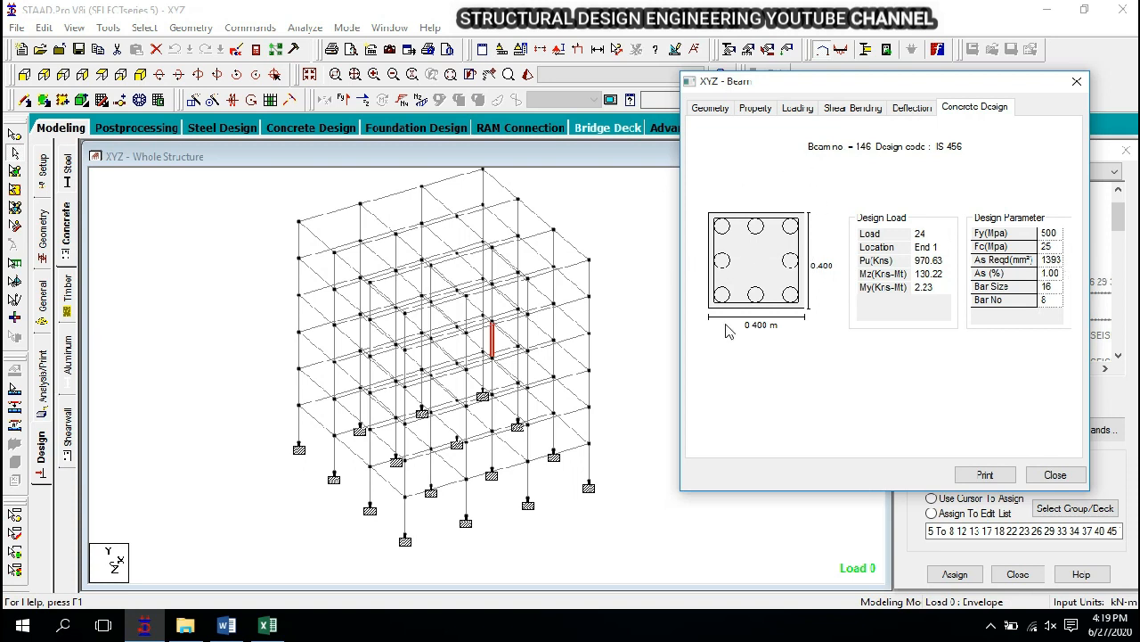
{"action": "left_click", "coordinate": [1045, 259]}
{"action": "double_click", "coordinate": [1046, 260]}
{"action": "left_click", "coordinate": [581, 263]}
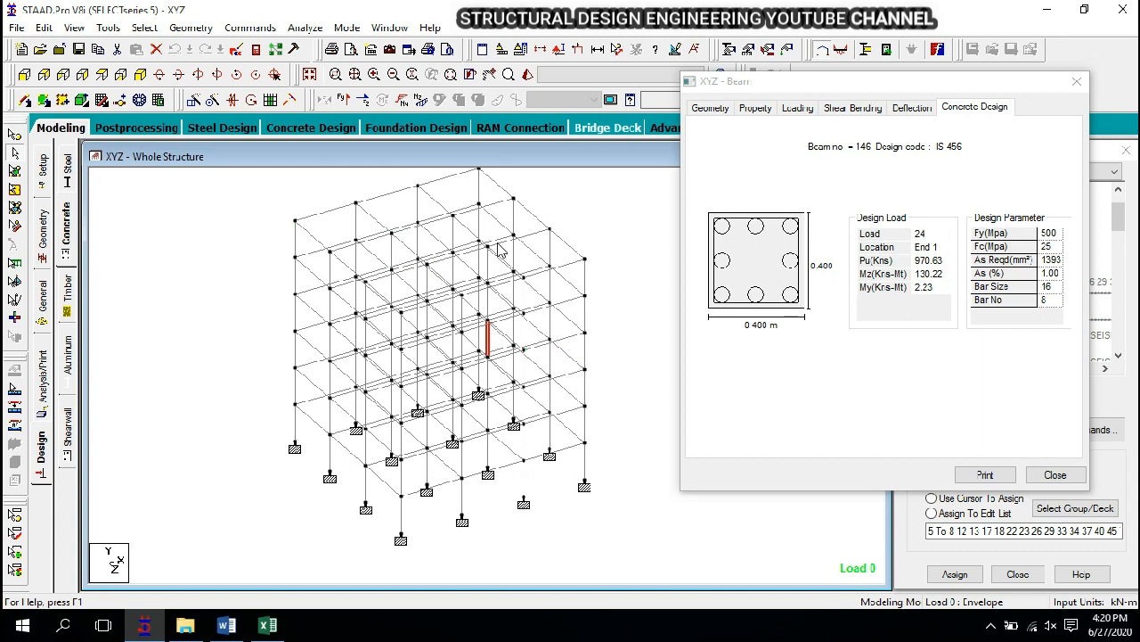
- Reopen the output file and skip ahead to the design results of beam 210
{"action": "left_click", "coordinate": [257, 52]}
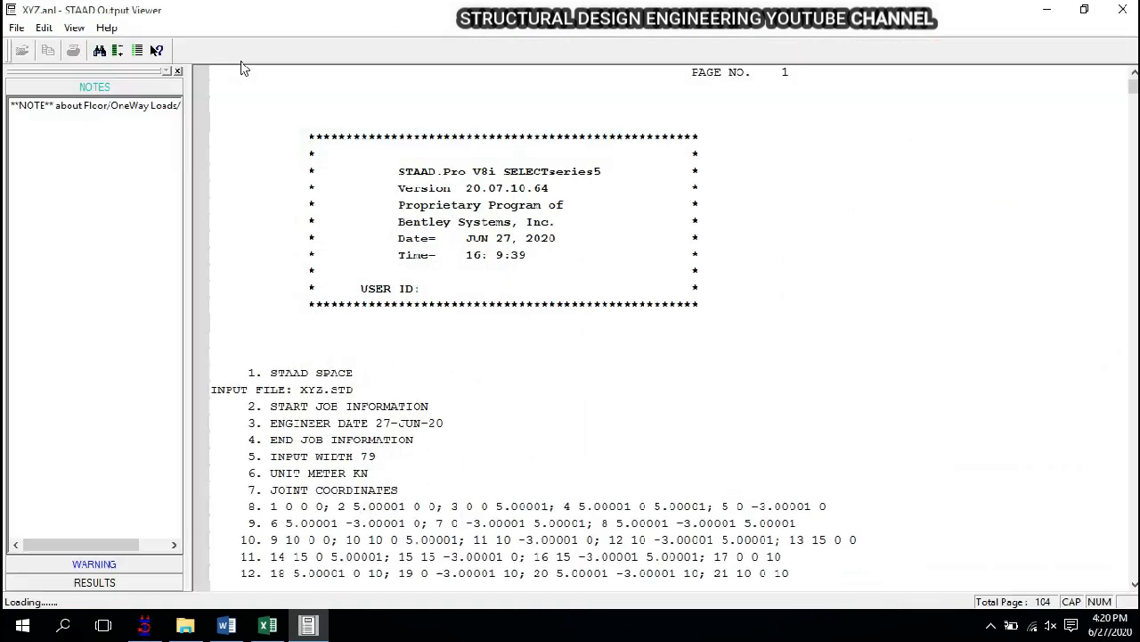
{"action": "left_click", "coordinate": [99, 50]}
{"action": "type", "text": "6"}
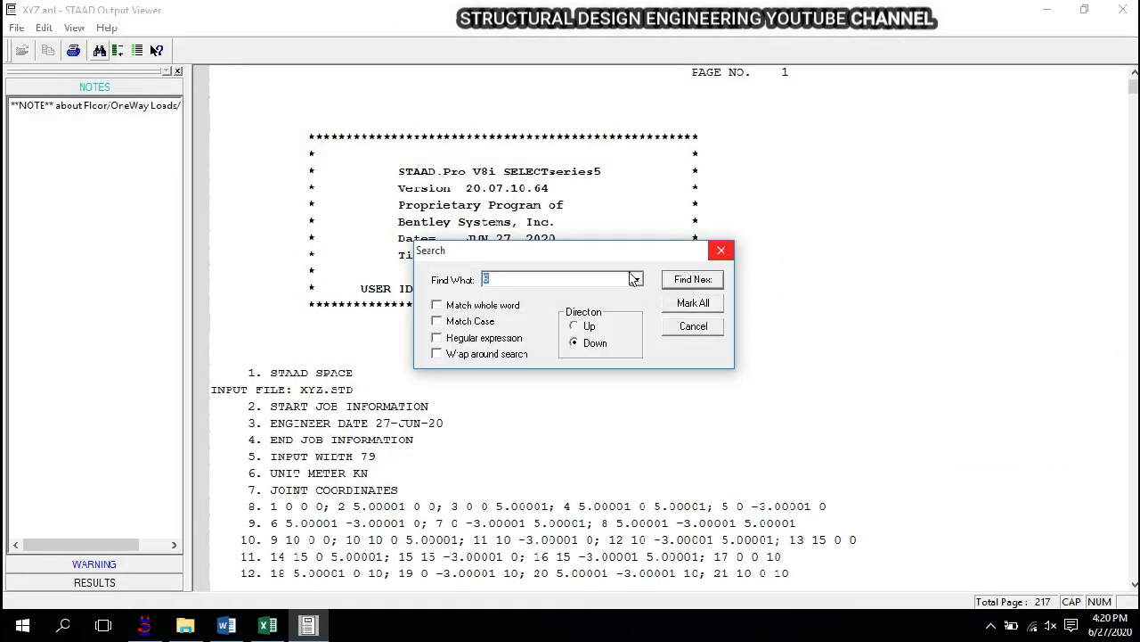
{"action": "left_click", "coordinate": [719, 248]}
{"action": "left_click_drag", "start_coordinate": [1132, 85], "coordinate": [1133, 372]}
{"action": "scroll", "coordinate": [623, 423], "scroll_direction": "down", "scroll_amount": 6}
{"action": "scroll", "coordinate": [537, 441], "scroll_direction": "down", "scroll_amount": 4}
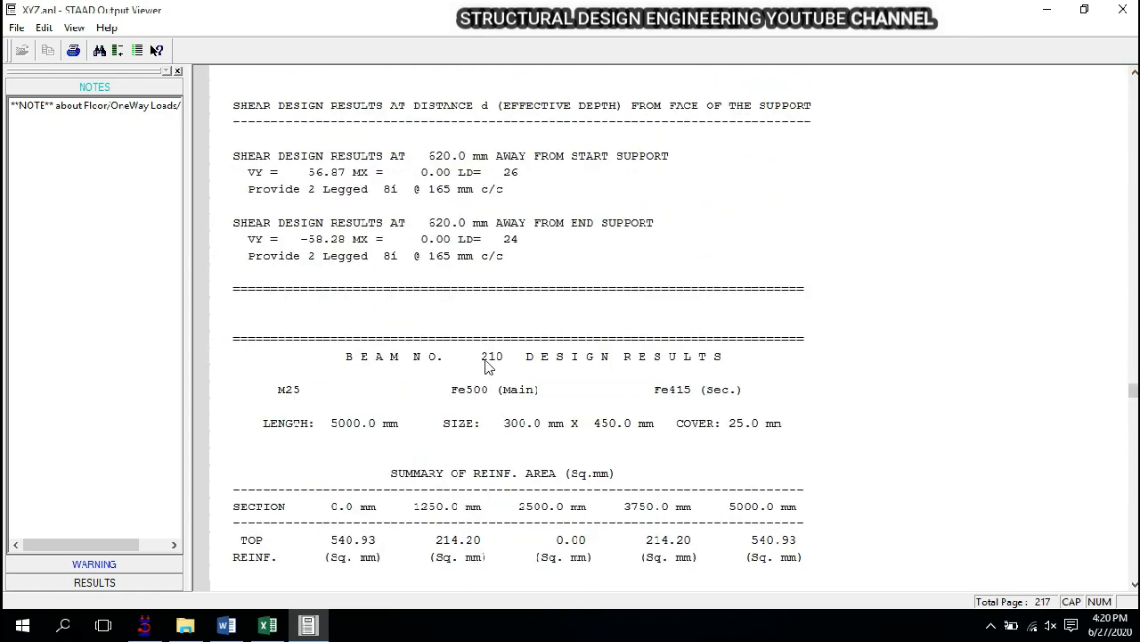
- Highlight the beam 210 heading and examine its required and provided reinforcement
{"action": "left_click", "coordinate": [488, 358]}
{"action": "scroll", "coordinate": [636, 349], "scroll_direction": "down", "scroll_amount": 14}
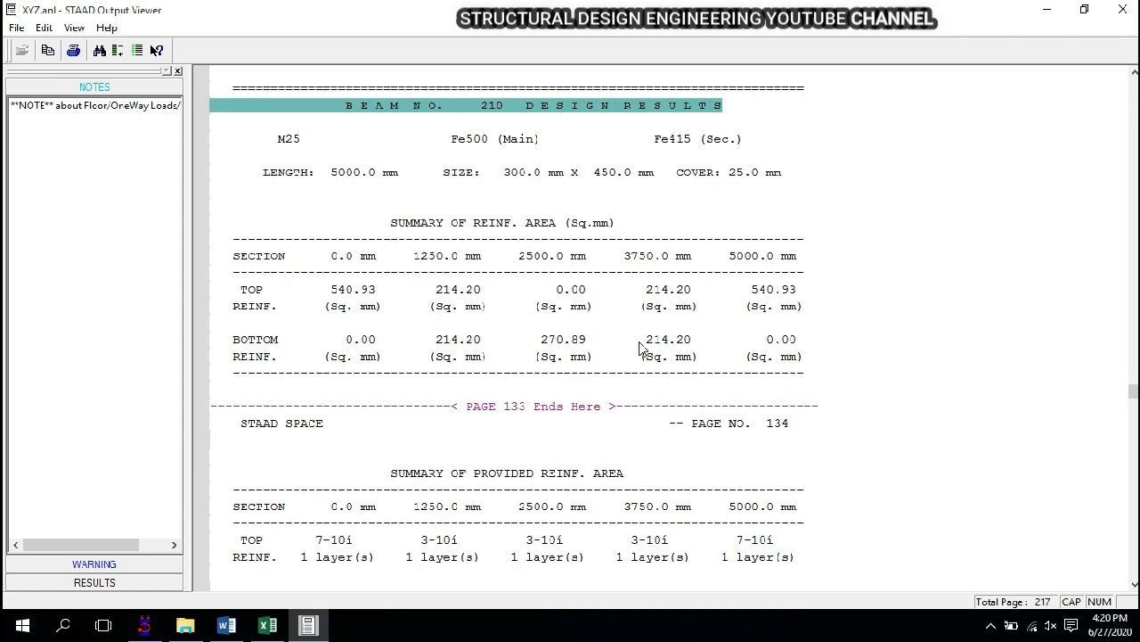
{"action": "scroll", "coordinate": [502, 400], "scroll_direction": "down", "scroll_amount": 7}
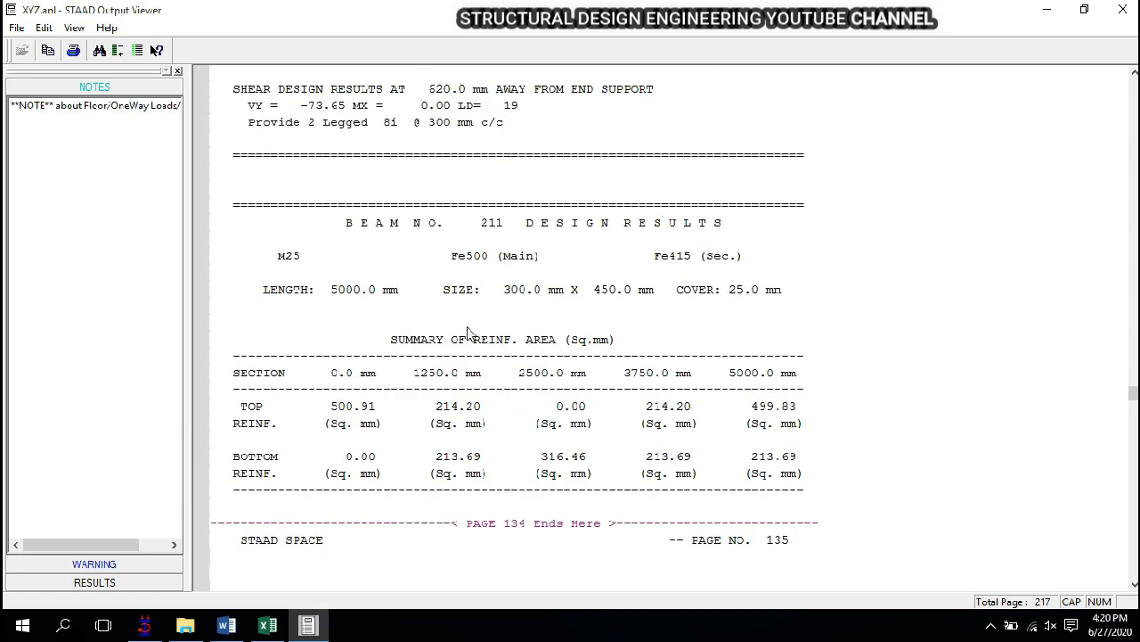
- Highlight the beam 211 heading, browse the following results to beam 214, and return to the model from the output file
{"action": "left_click", "coordinate": [434, 159]}
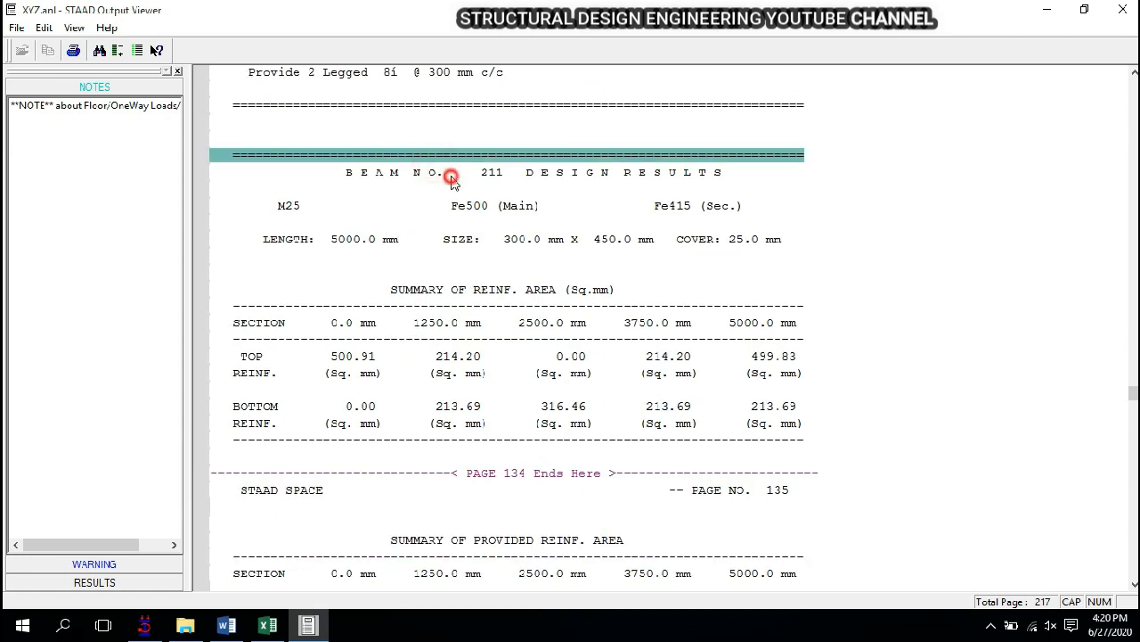
{"action": "left_click", "coordinate": [445, 173]}
{"action": "scroll", "coordinate": [479, 257], "scroll_direction": "down", "scroll_amount": 6}
{"action": "scroll", "coordinate": [596, 351], "scroll_direction": "down", "scroll_amount": 8}
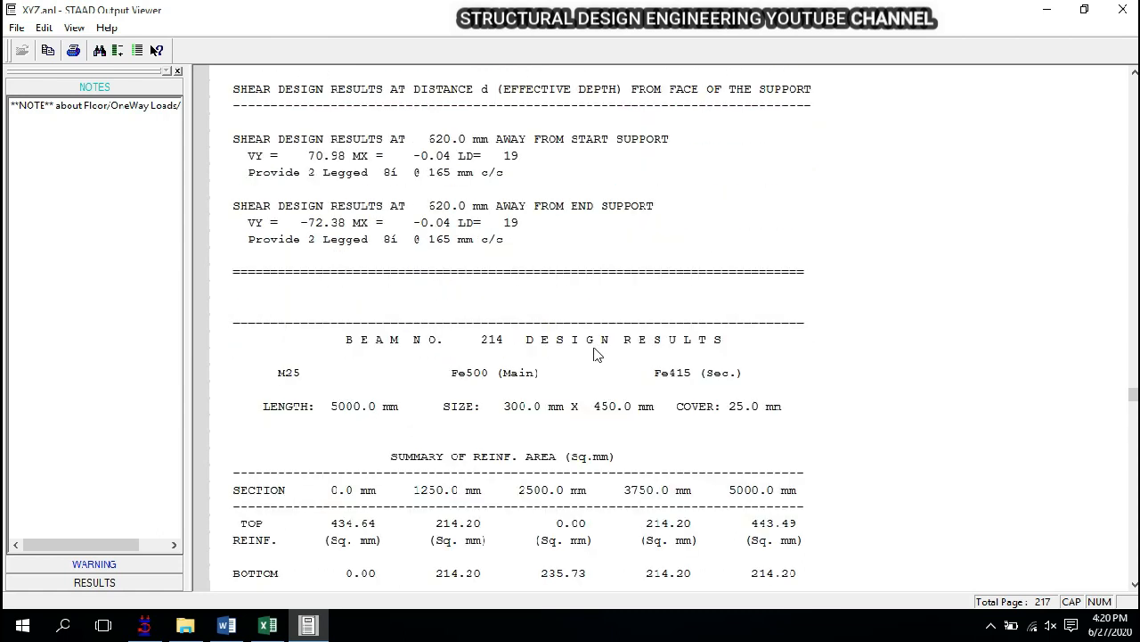
{"action": "scroll", "coordinate": [571, 331], "scroll_direction": "down", "scroll_amount": 2}
{"action": "scroll", "coordinate": [571, 331], "scroll_direction": "down", "scroll_amount": 5}
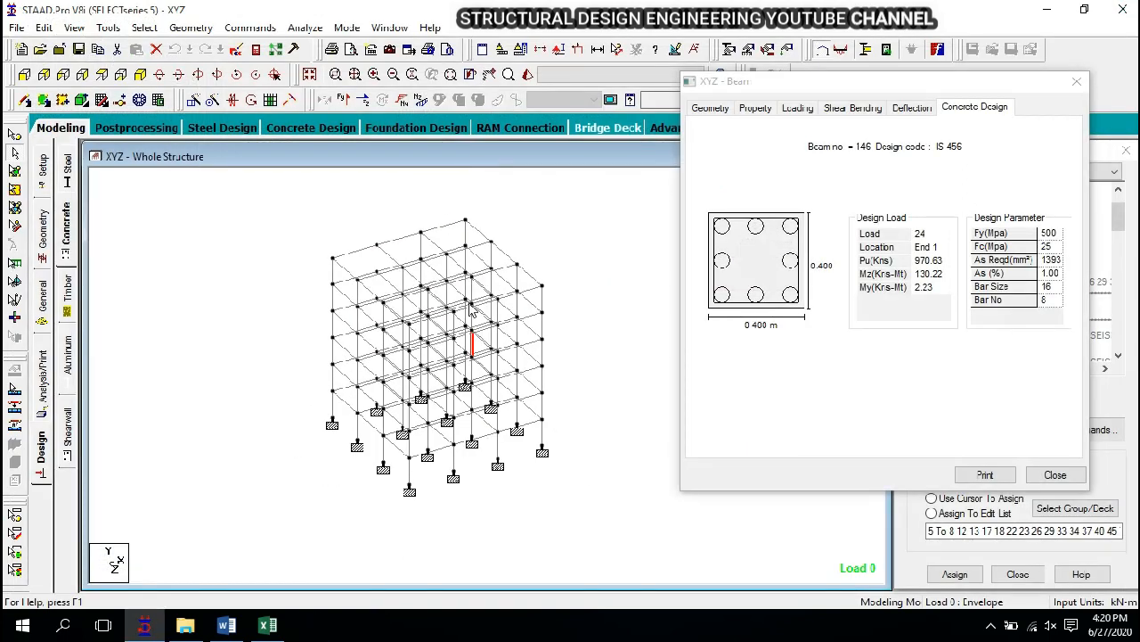
- Clear the selection of column 146 in the frame
{"action": "left_click", "coordinate": [571, 232]}
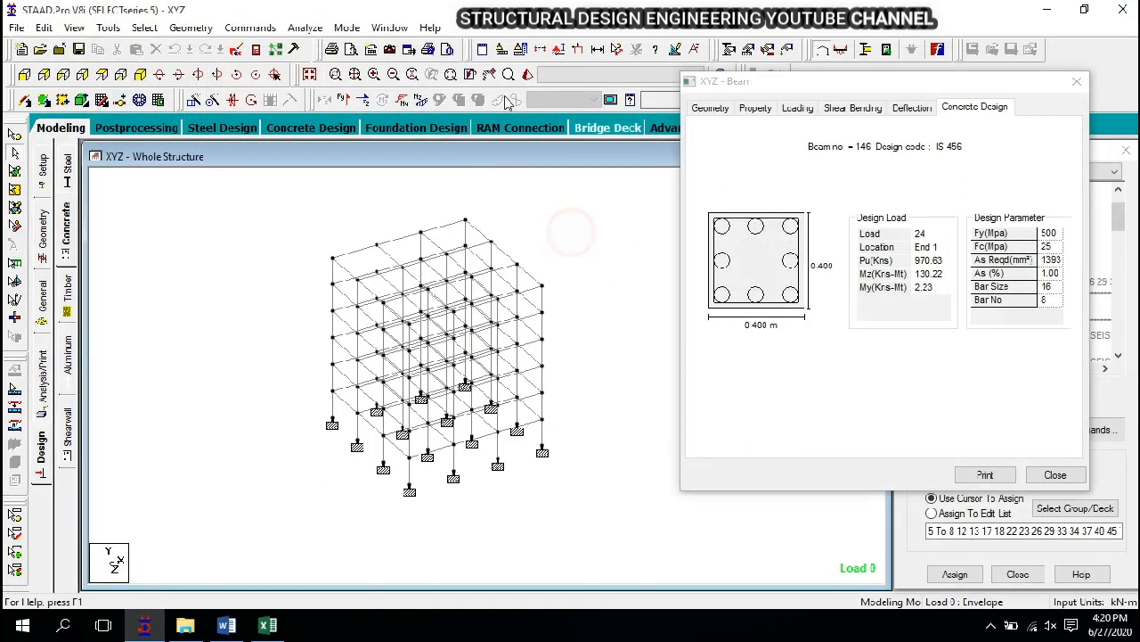
{"action": "left_click", "coordinate": [336, 74]}
{"action": "left_click_drag", "start_coordinate": [436, 260], "coordinate": [406, 252]}
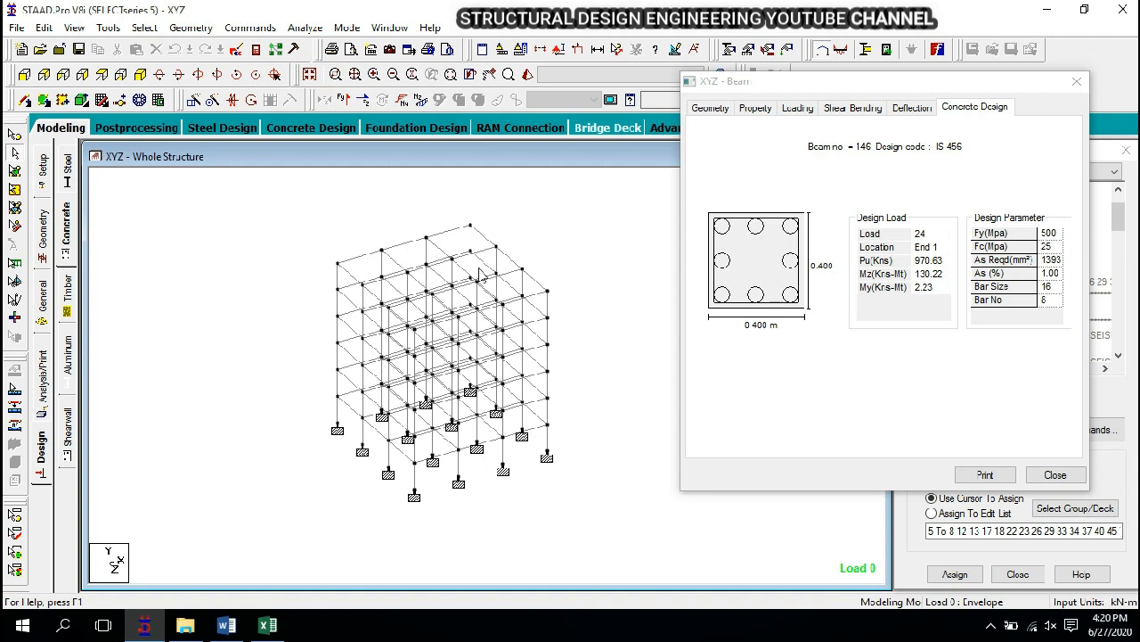